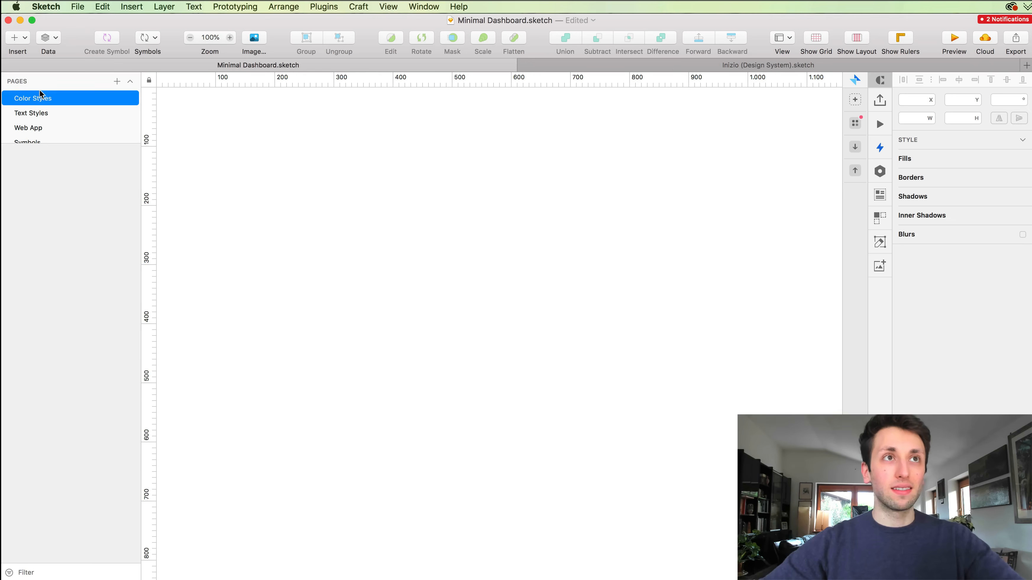
Open the Web App page and examine the Balance dashboard artboard with its charts and team member table.
left_click(40, 129)
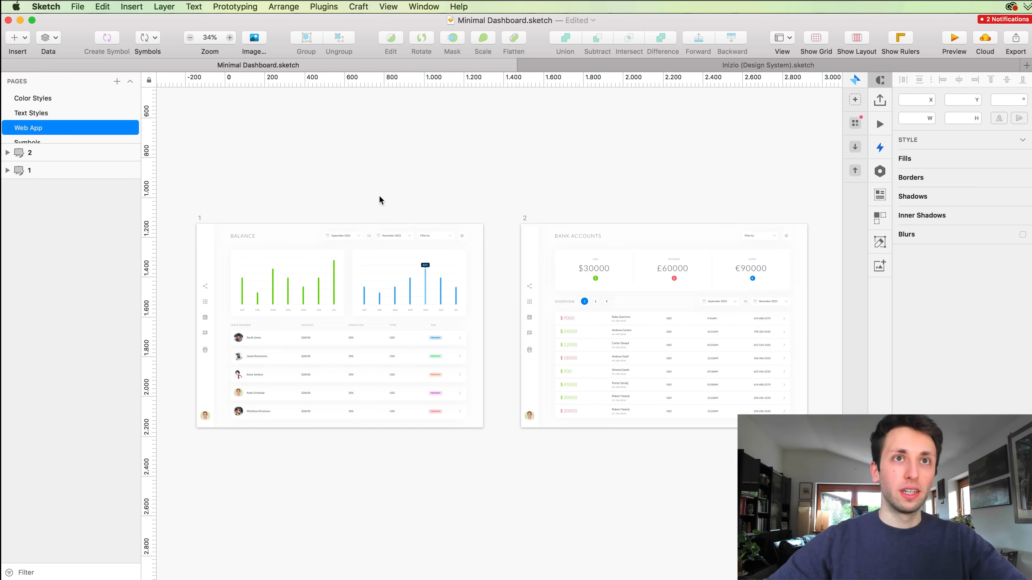
scroll(381, 200, "down", 1)
scroll(380, 200, "right", 2)
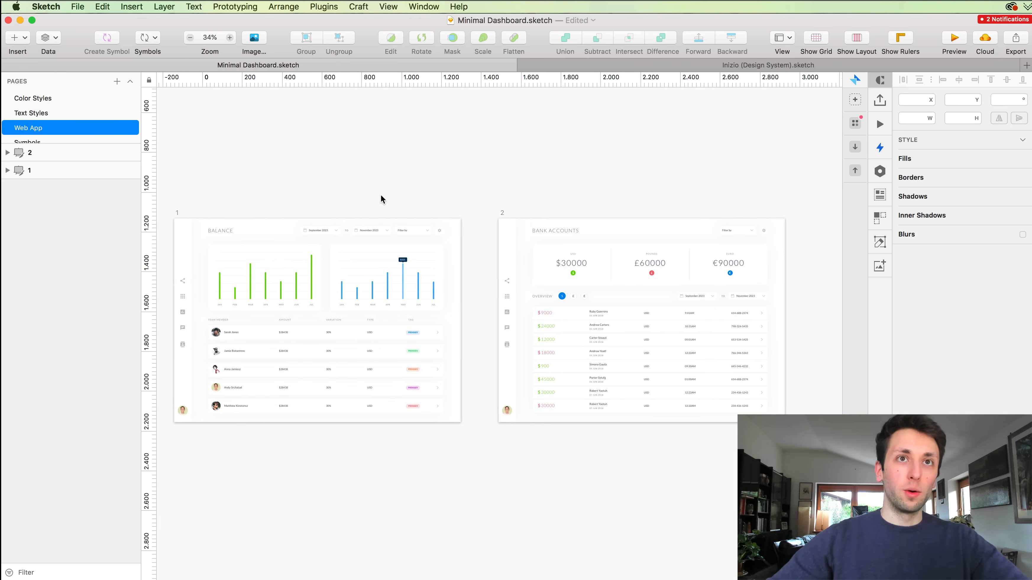
scroll(381, 200, "left", 1)
scroll(381, 195, "down", 2)
scroll(381, 195, "left", 1)
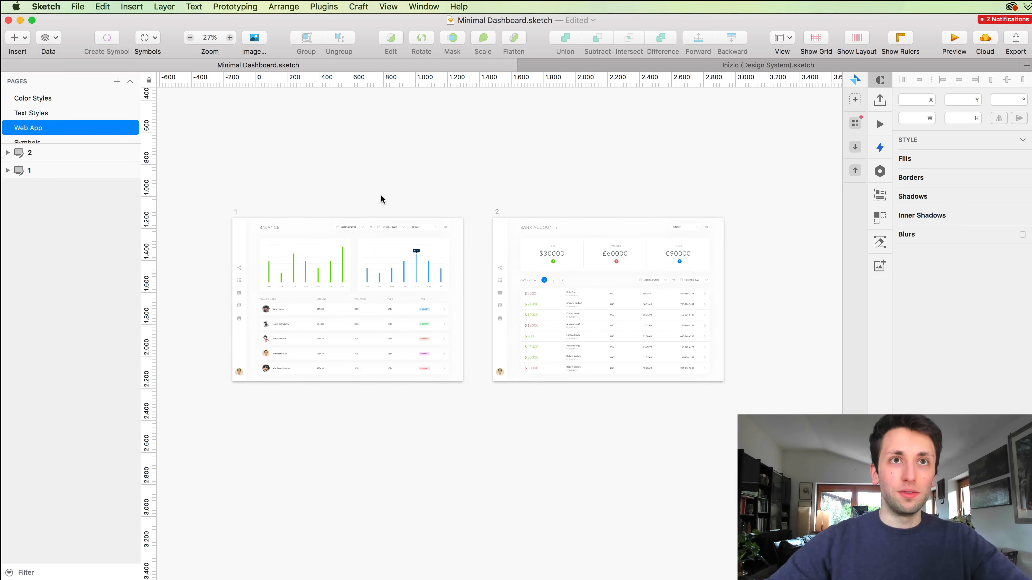
scroll(382, 203, "up", 1)
scroll(381, 208, "up", 4)
scroll(380, 208, "up", 6)
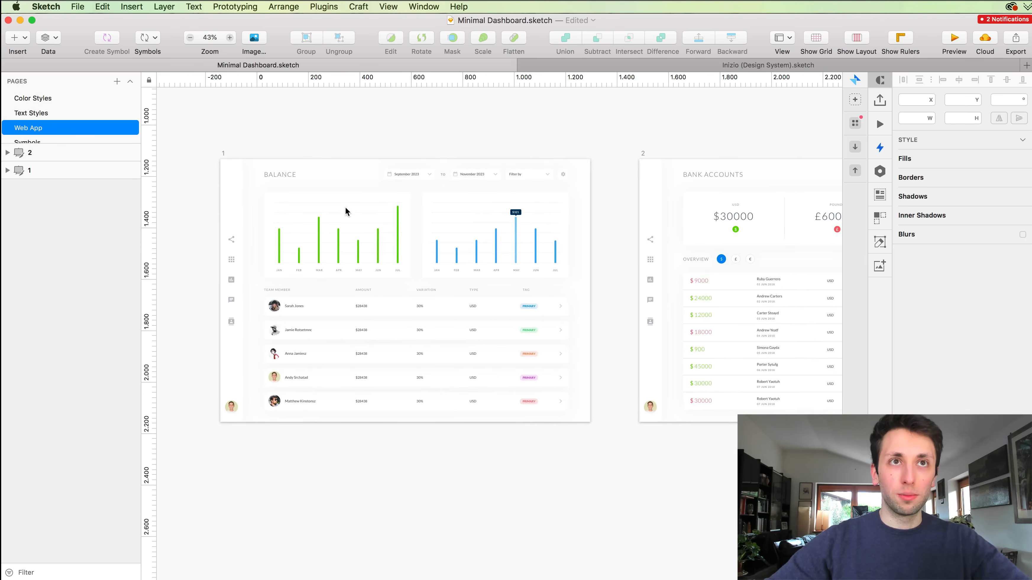
scroll(336, 204, "left", 2)
scroll(337, 204, "down", 1)
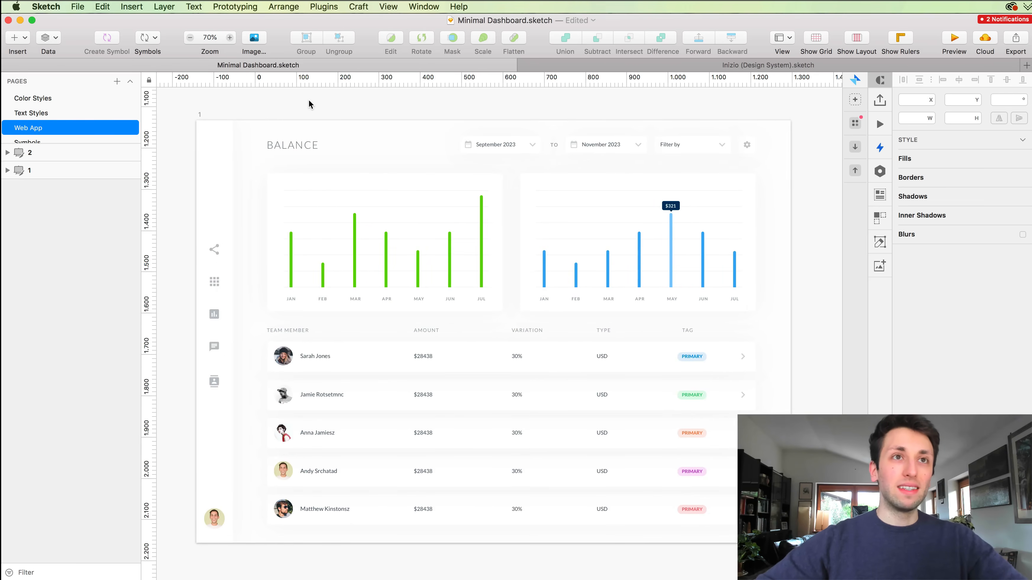
Examine the Bank Accounts artboard, then view both dashboard artboards side by side.
scroll(309, 104, "right", 3)
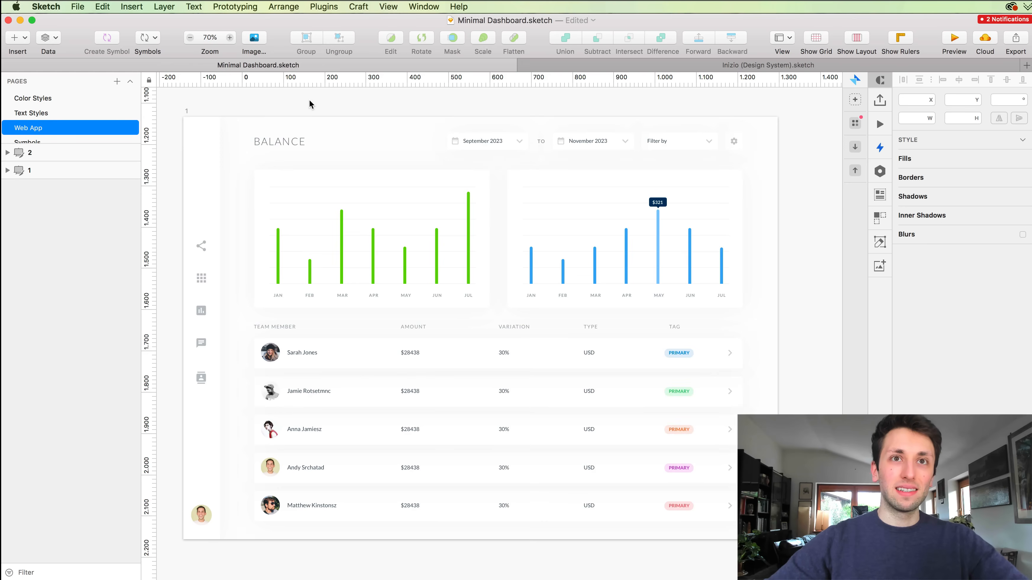
scroll(308, 102, "right", 15)
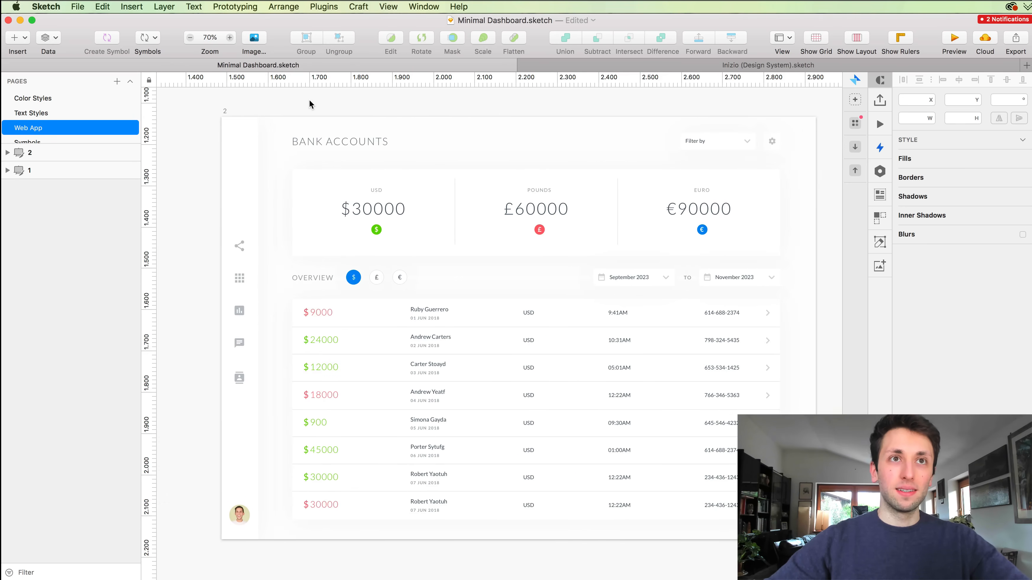
scroll(309, 105, "down", 3)
scroll(308, 104, "left", 6)
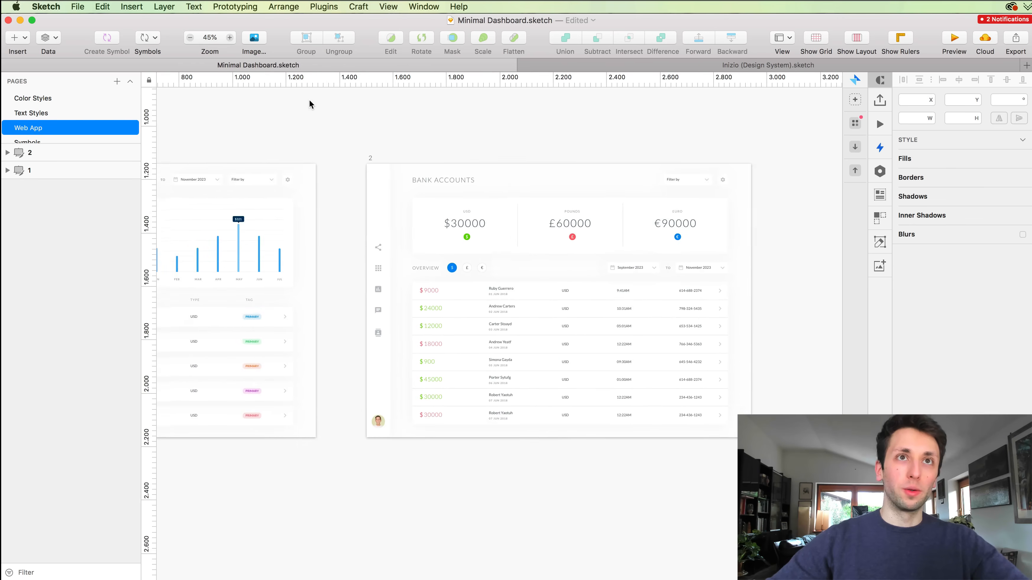
scroll(308, 104, "down", 2)
scroll(309, 104, "left", 3)
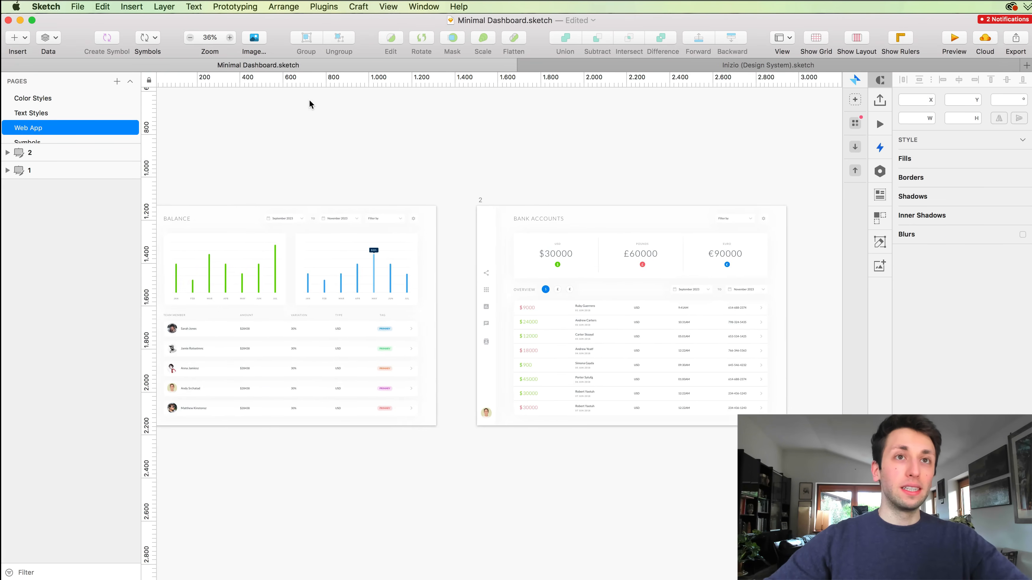
scroll(310, 100, "left", 3)
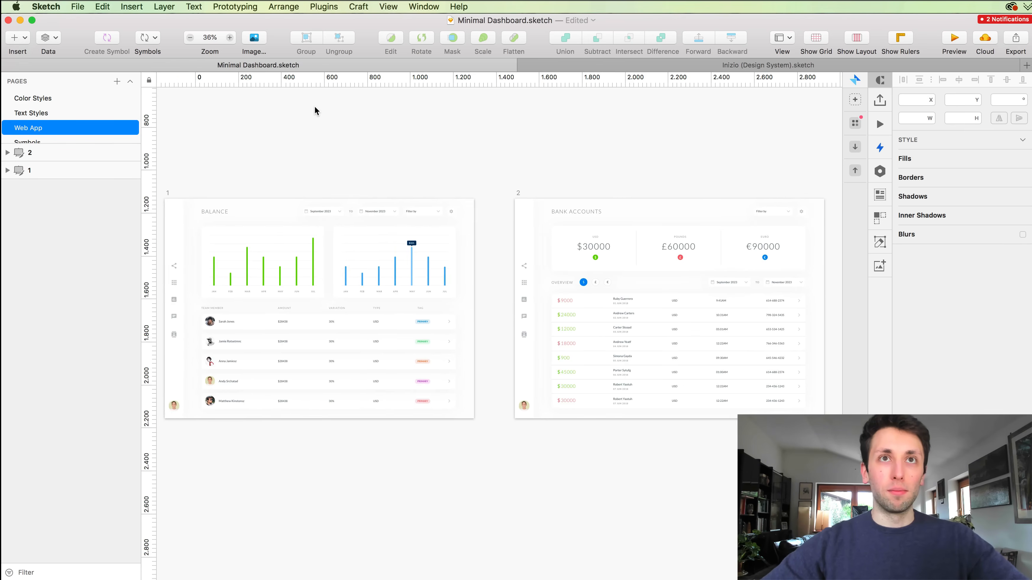
scroll(315, 105, "right", 1)
scroll(314, 105, "up", 1)
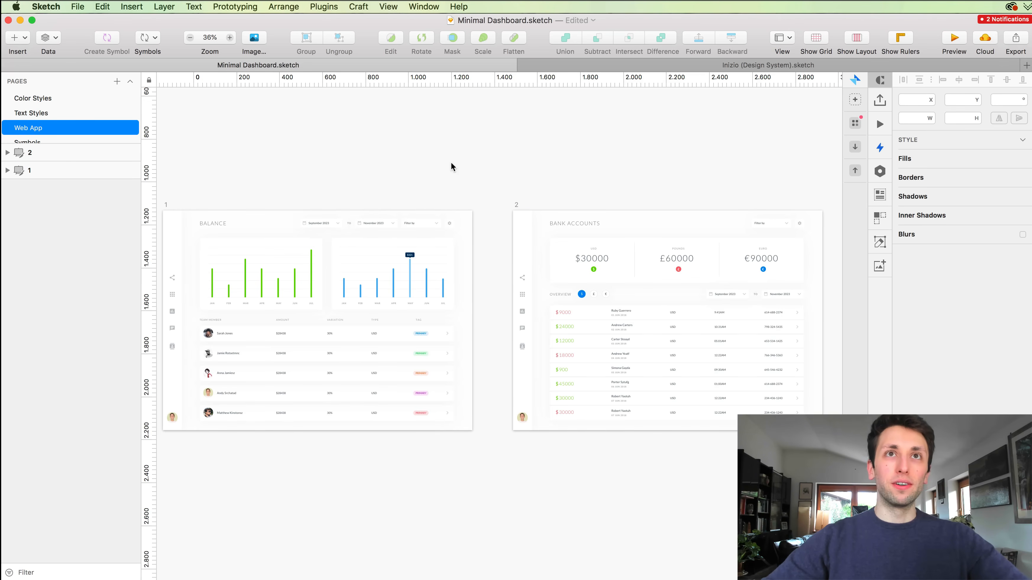
Switch to the Inizio (Design System) document and look over the button, dropdown, input and modal symbols.
left_click(599, 78)
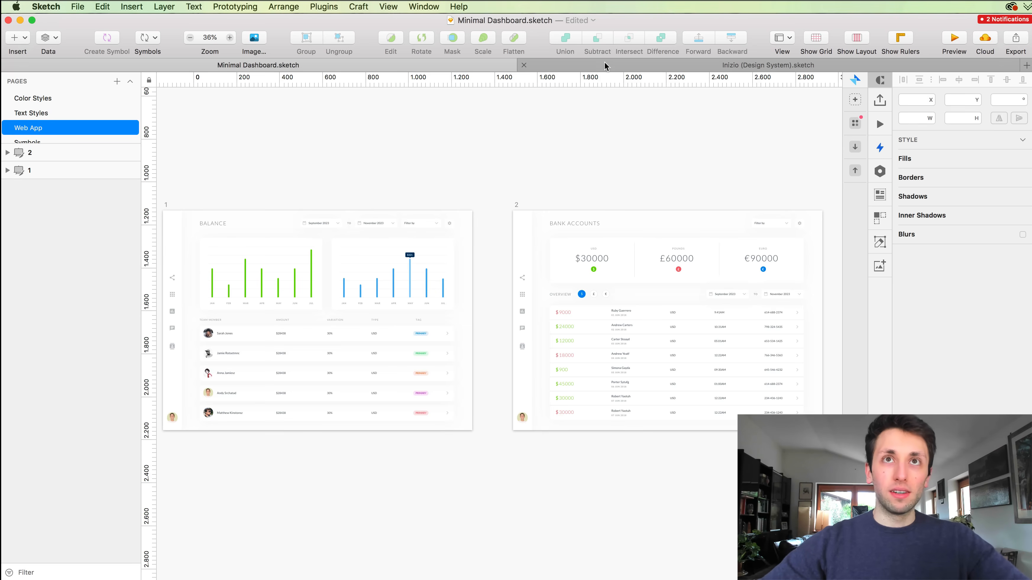
left_click(599, 60)
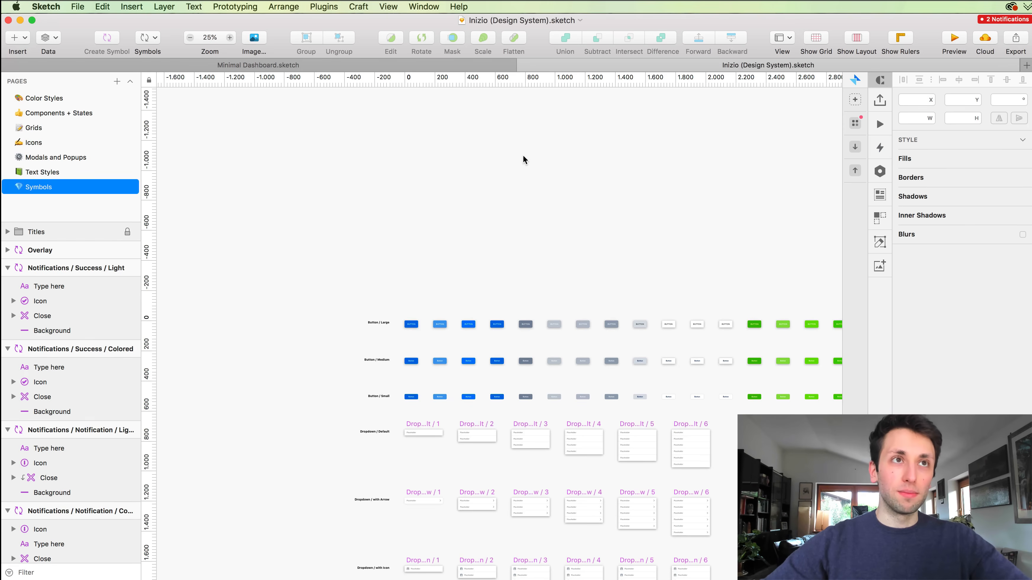
scroll(523, 155, "down", 10)
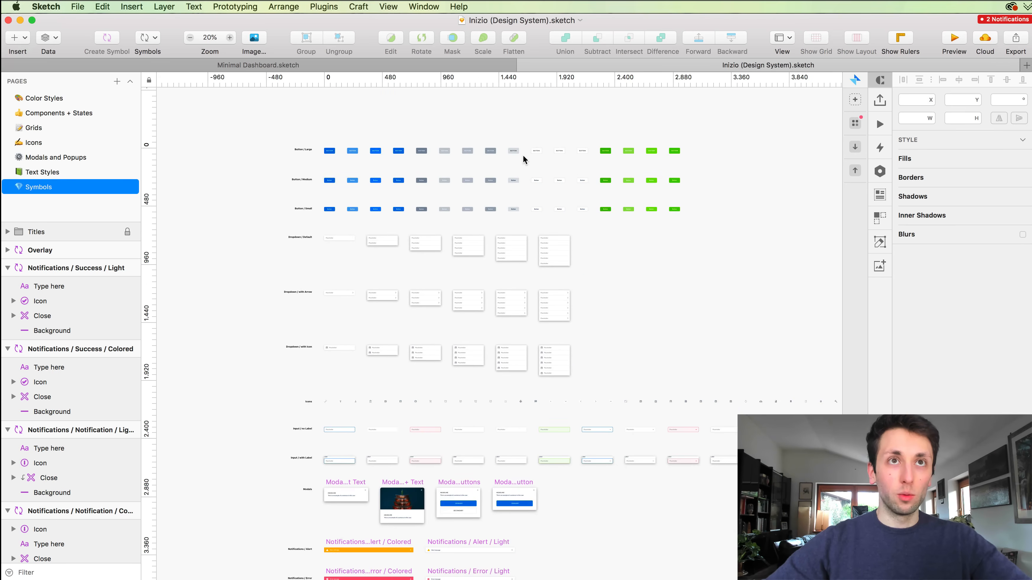
scroll(523, 156, "right", 3)
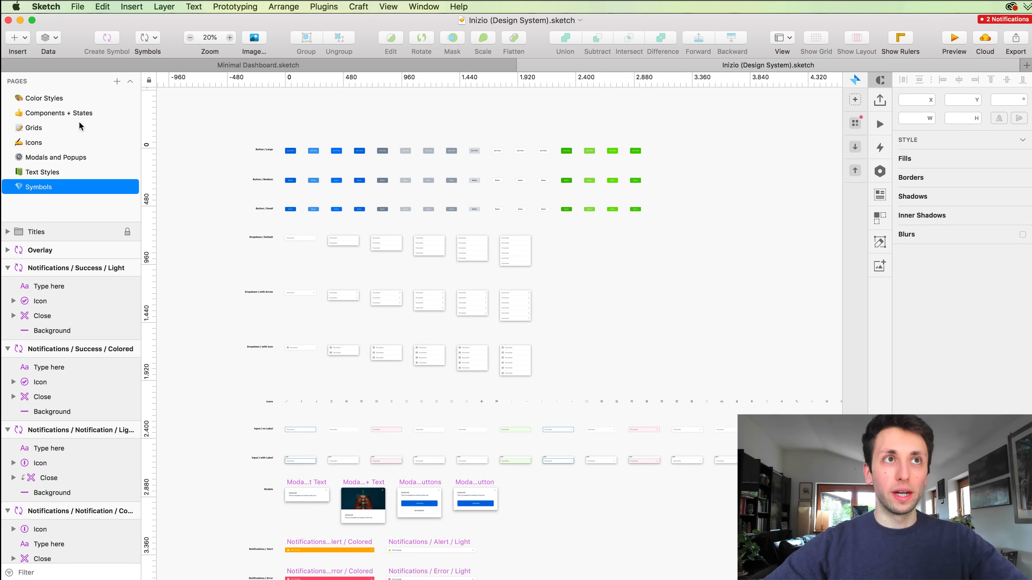
Open the design system's Color Styles page and examine the solid and outline swatches from Primary to Quaternary.
left_click(39, 99)
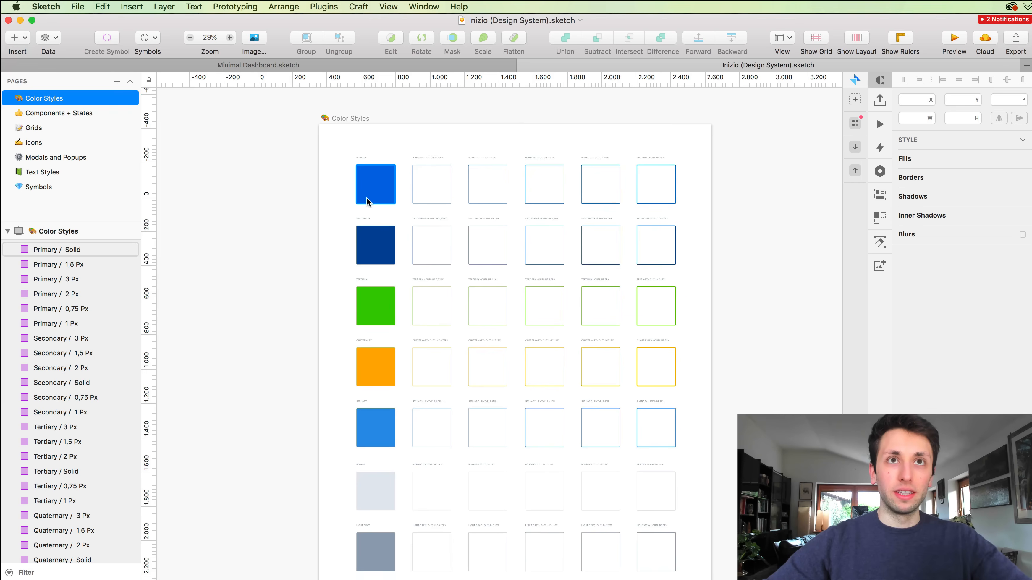
scroll(366, 198, "up", 5)
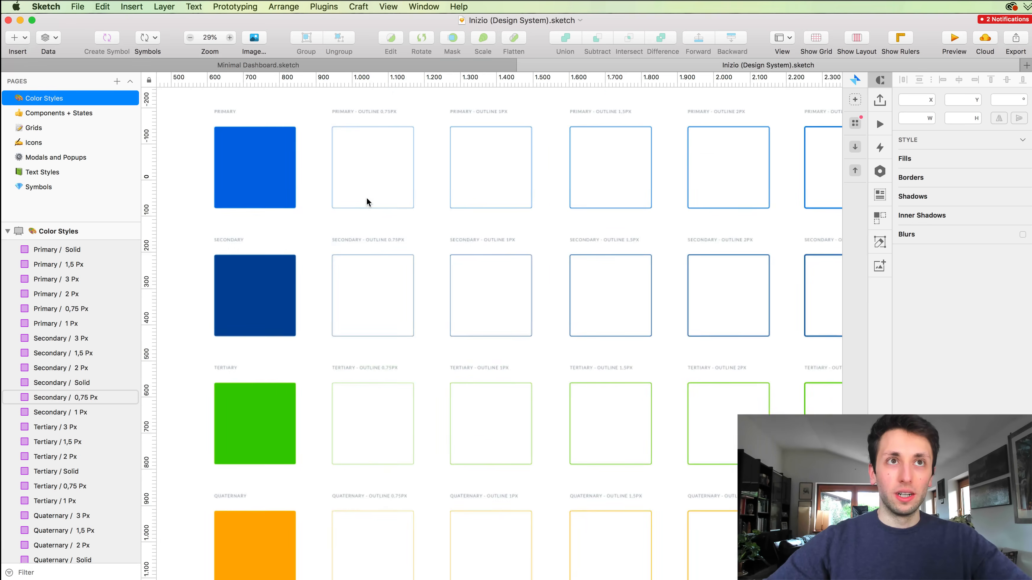
scroll(252, 244, "down", 2)
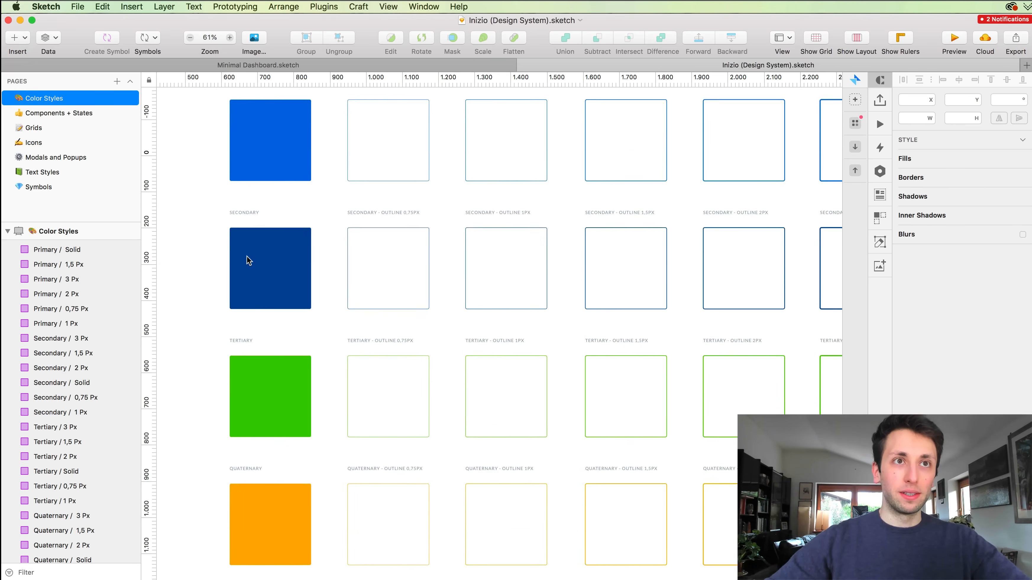
scroll(301, 321, "down", 5)
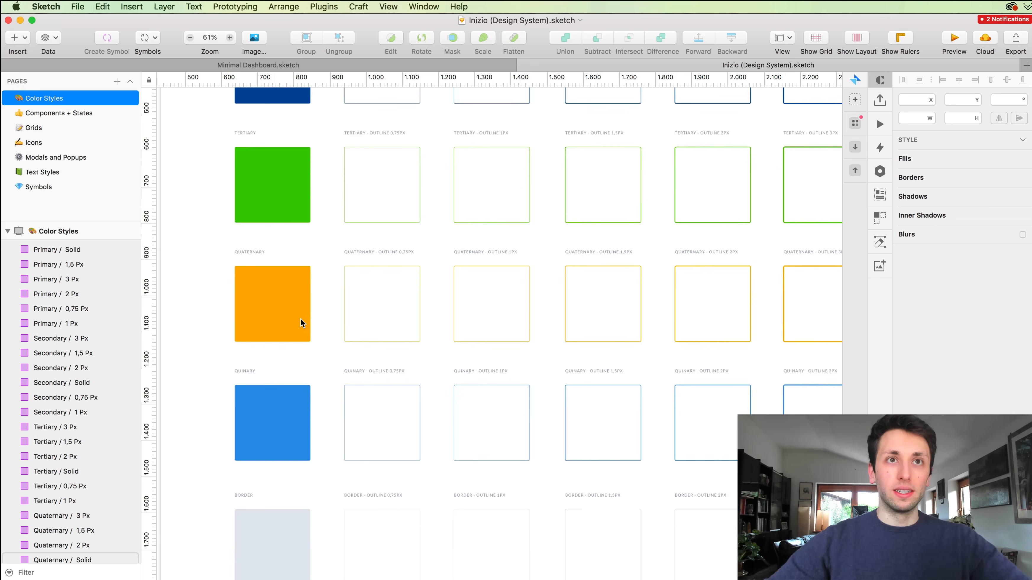
scroll(300, 318, "down", 2)
scroll(356, 182, "up", 4)
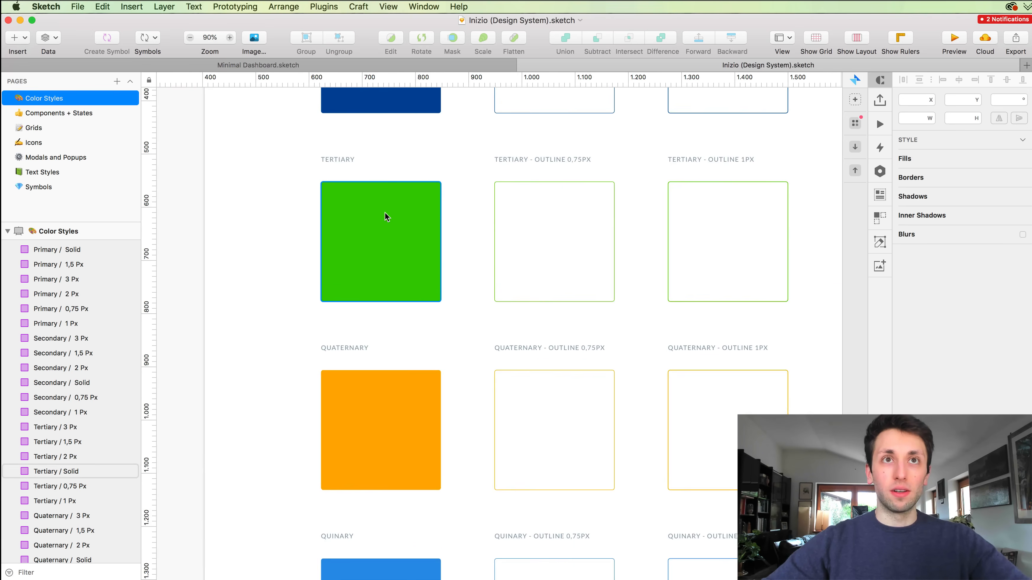
scroll(624, 206, "up", 2)
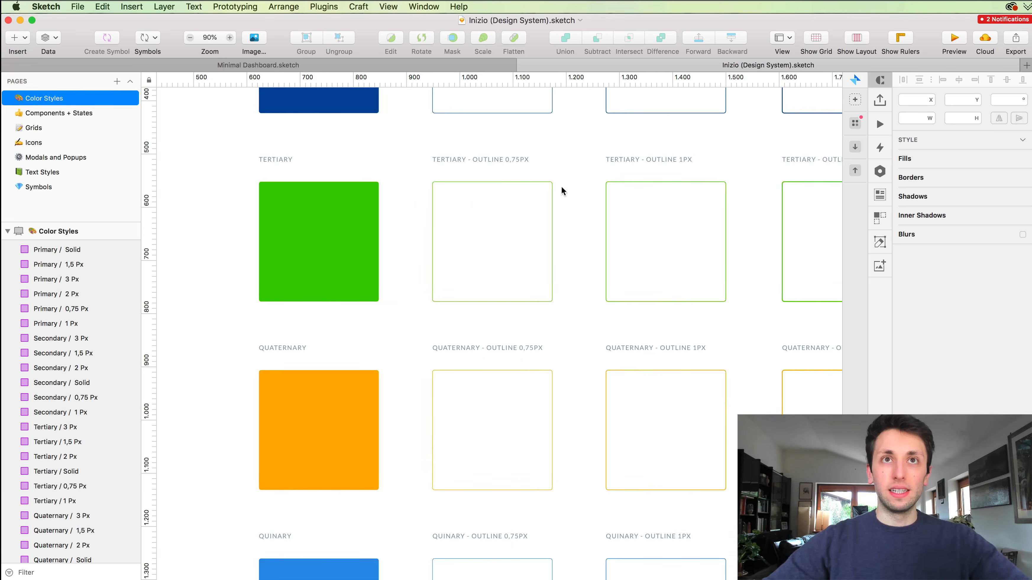
scroll(562, 207, "down", 3)
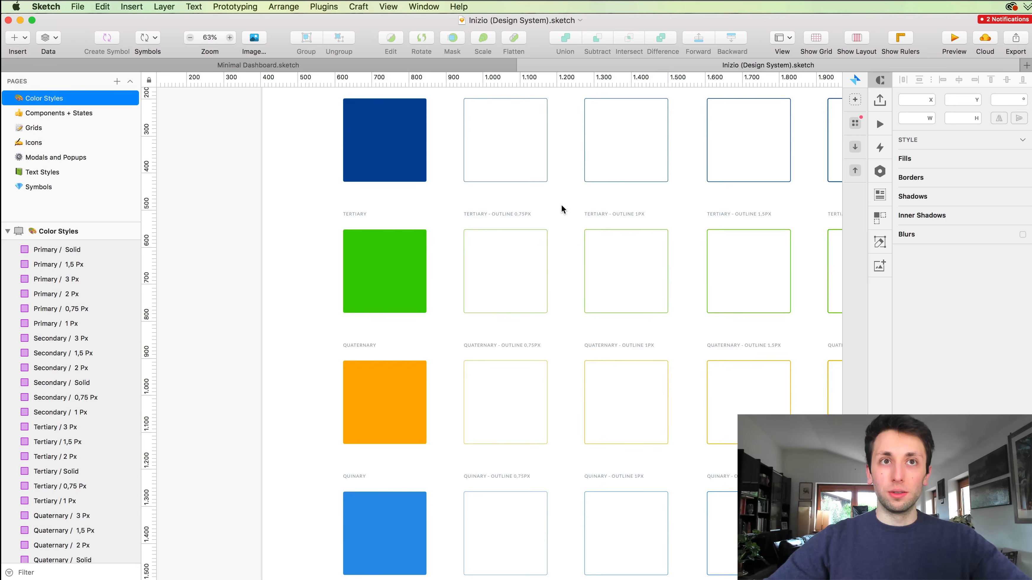
Examine the remaining color styles, including the border, gray, black and white shadow swatches, and return to the Primary row.
scroll(561, 204, "down", 3)
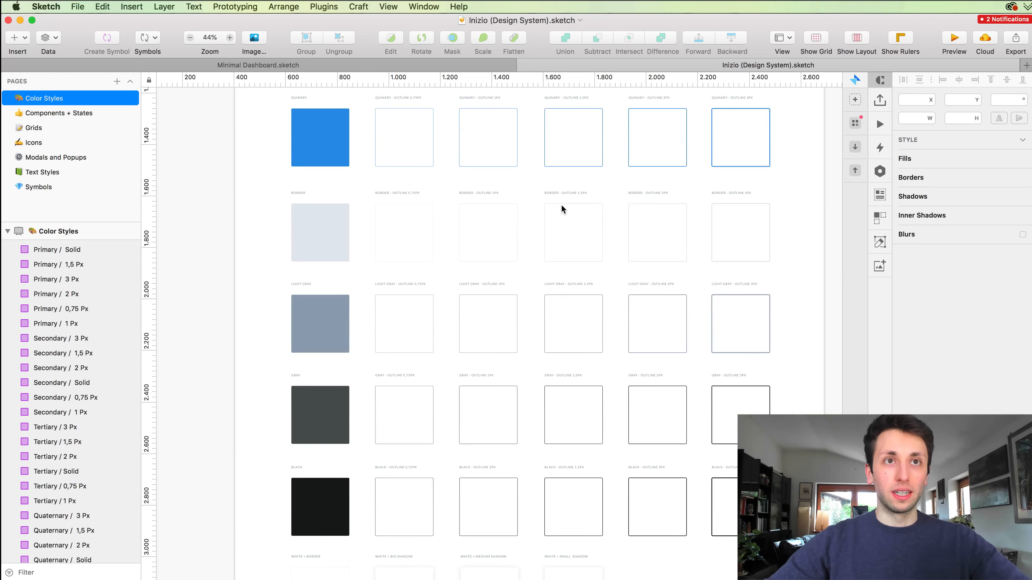
scroll(362, 191, "up", 2)
scroll(362, 191, "down", 3)
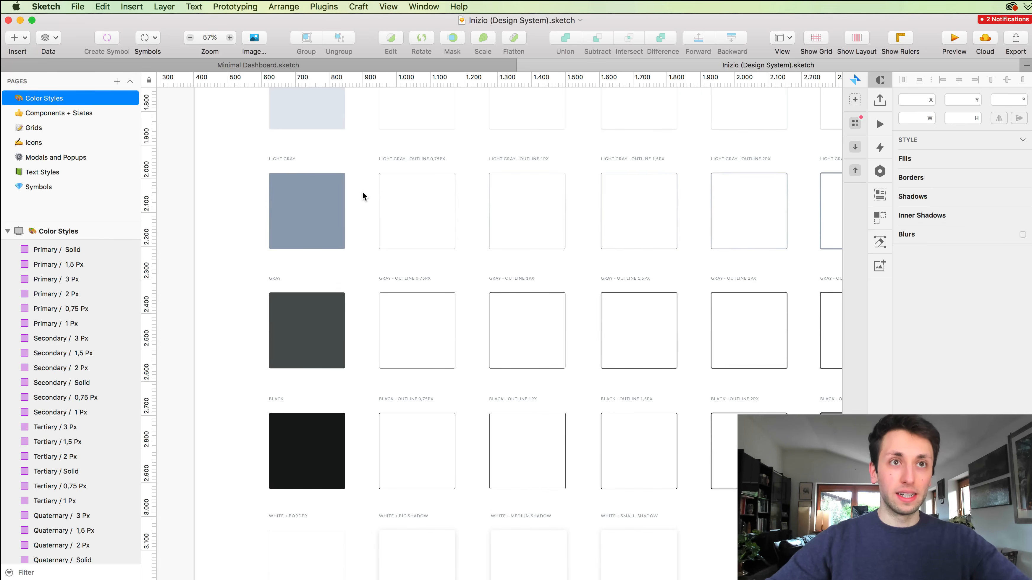
scroll(362, 191, "down", 5)
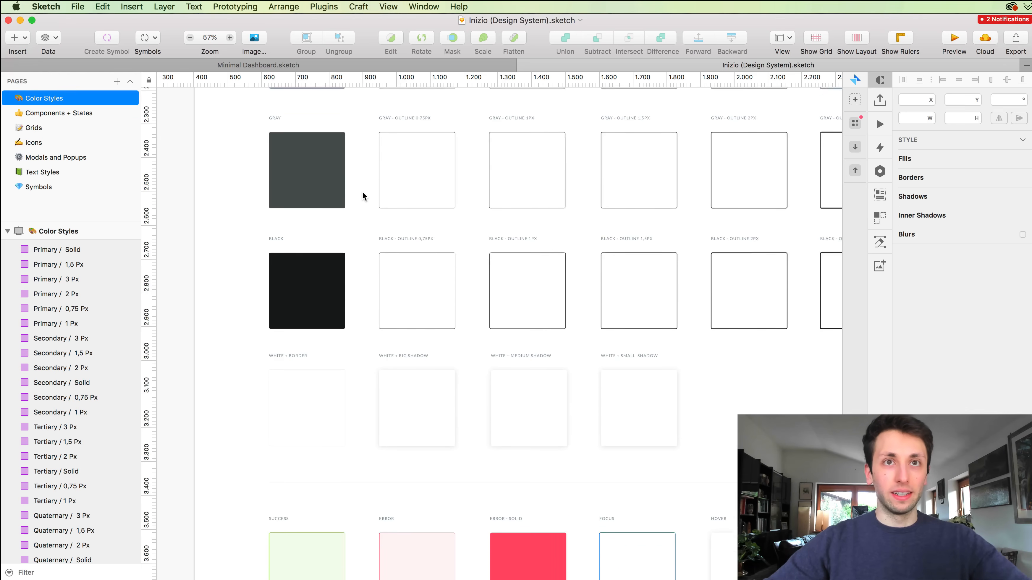
scroll(457, 347, "down", 3)
scroll(457, 347, "up", 5)
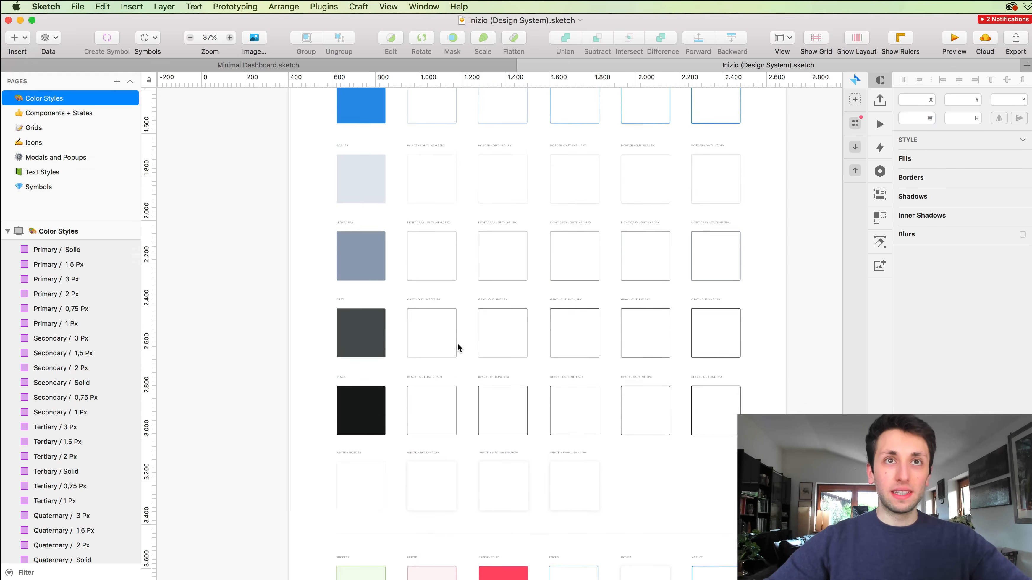
scroll(440, 183, "up", 4)
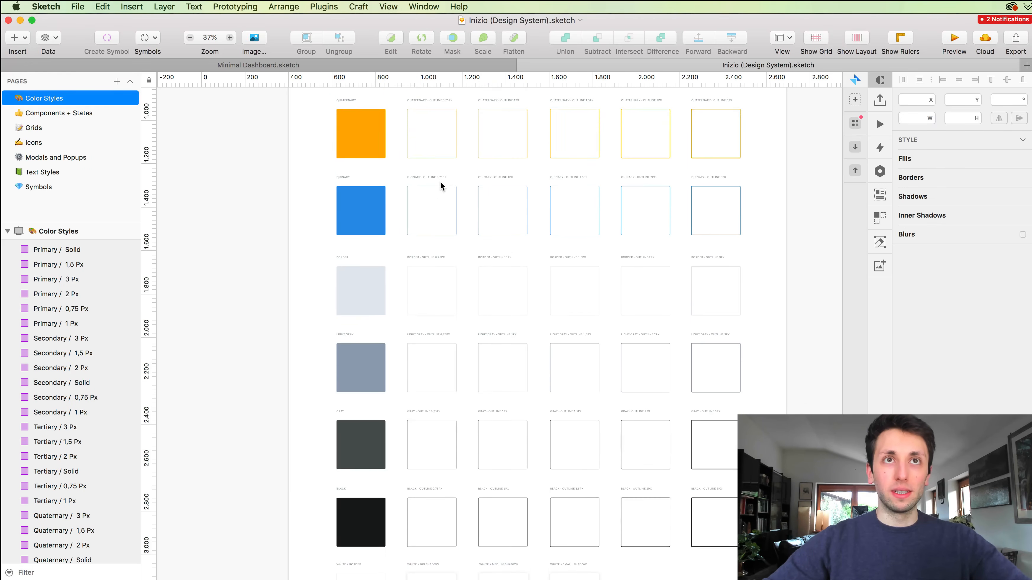
scroll(440, 181, "up", 1)
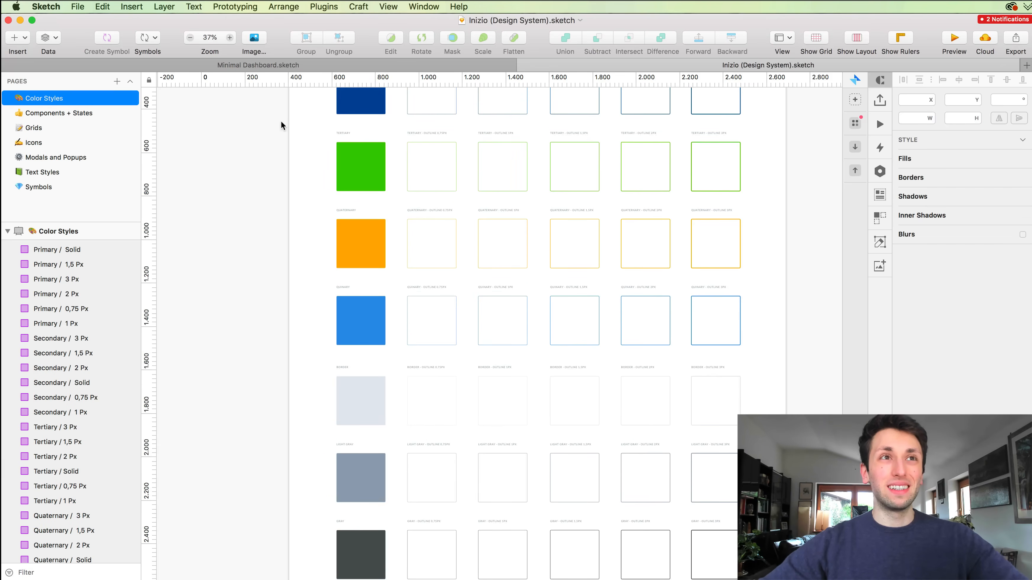
scroll(415, 197, "up", 5)
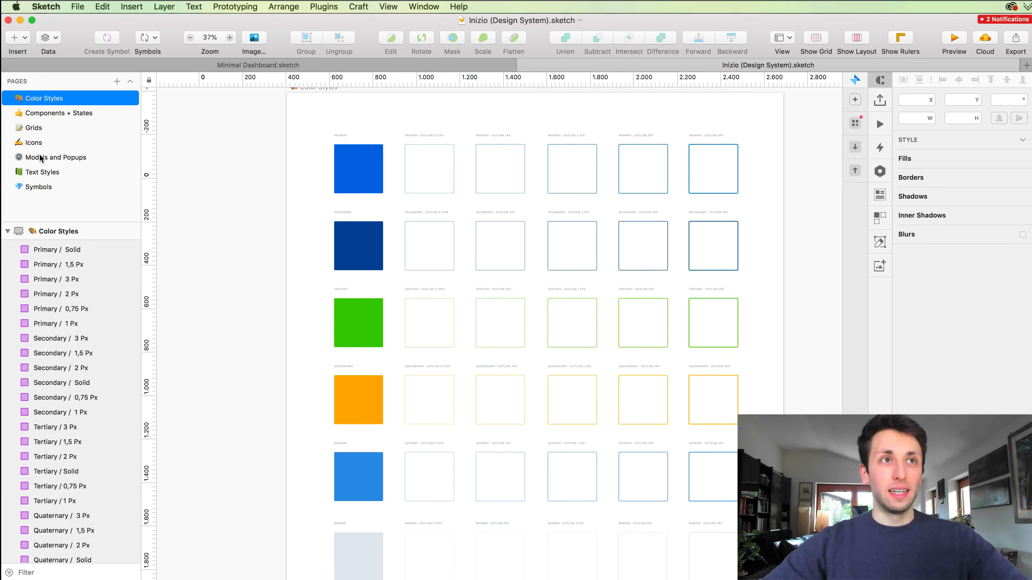
Open the design system's Text Styles page and examine the heading and paragraph styles on the Dark Text on White Background artboard.
left_click(42, 173)
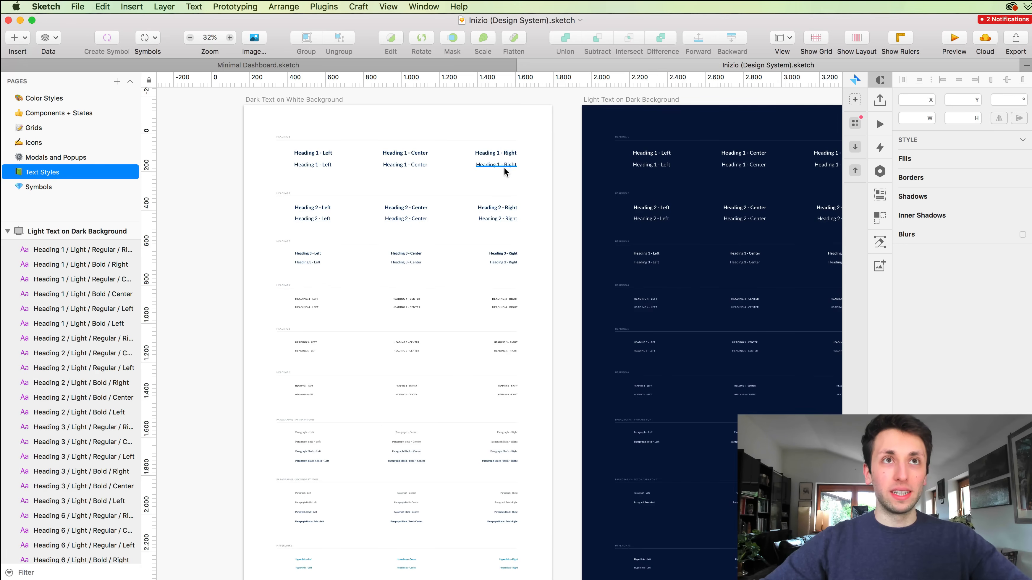
scroll(505, 168, "up", 5)
scroll(504, 167, "left", 7)
scroll(504, 168, "up", 3)
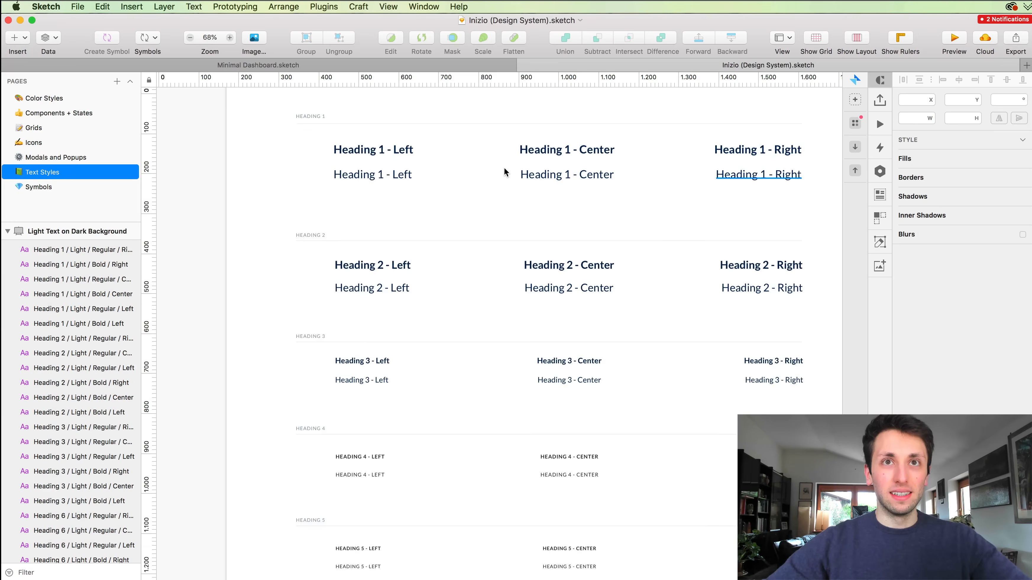
scroll(504, 167, "right", 5)
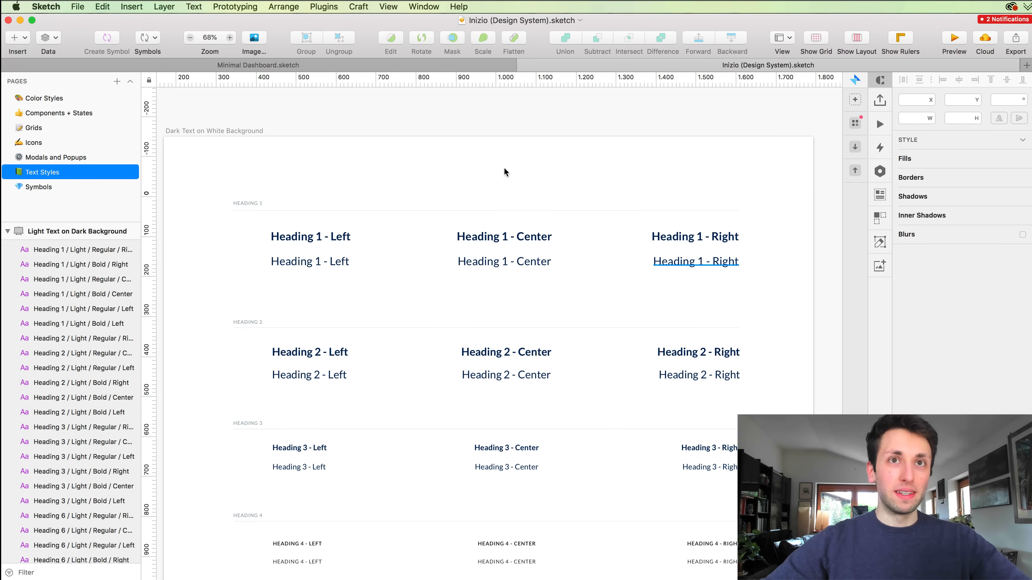
scroll(509, 202, "down", 4)
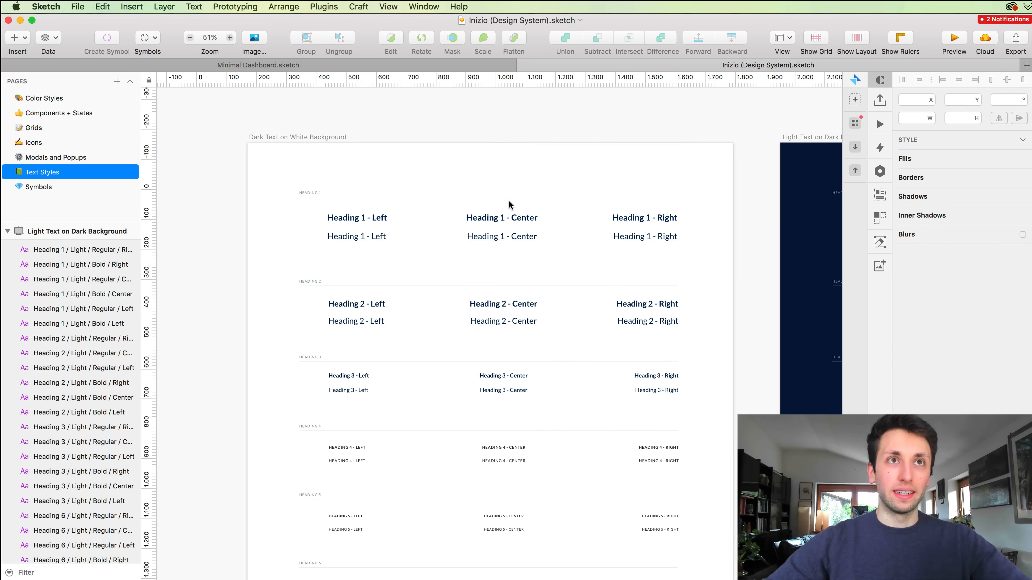
scroll(509, 201, "down", 10)
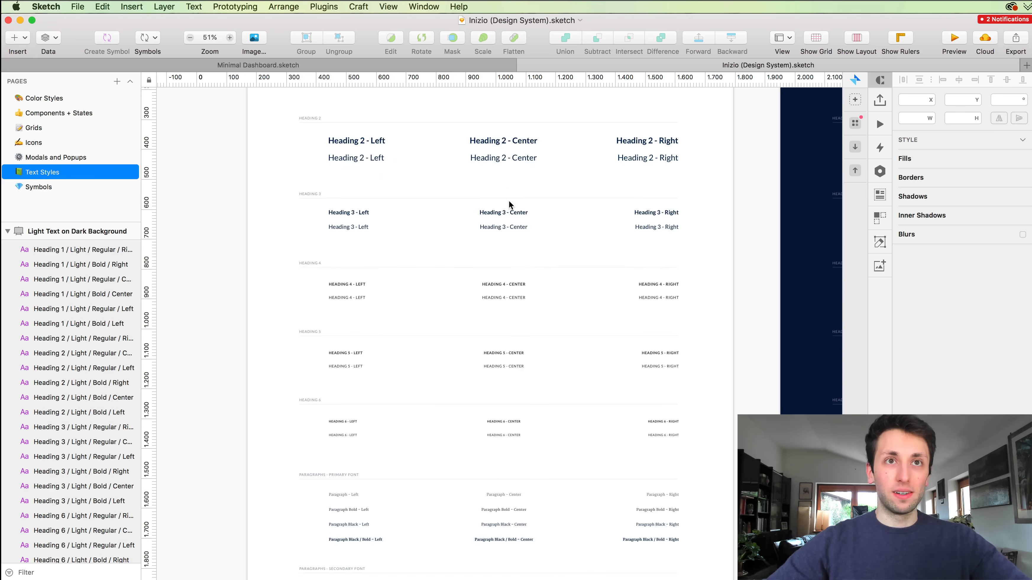
scroll(509, 200, "down", 5)
Look over the Light Text on Dark Background styles, then return to the Dark Text on White Background artboard and select it.
scroll(509, 200, "right", 8)
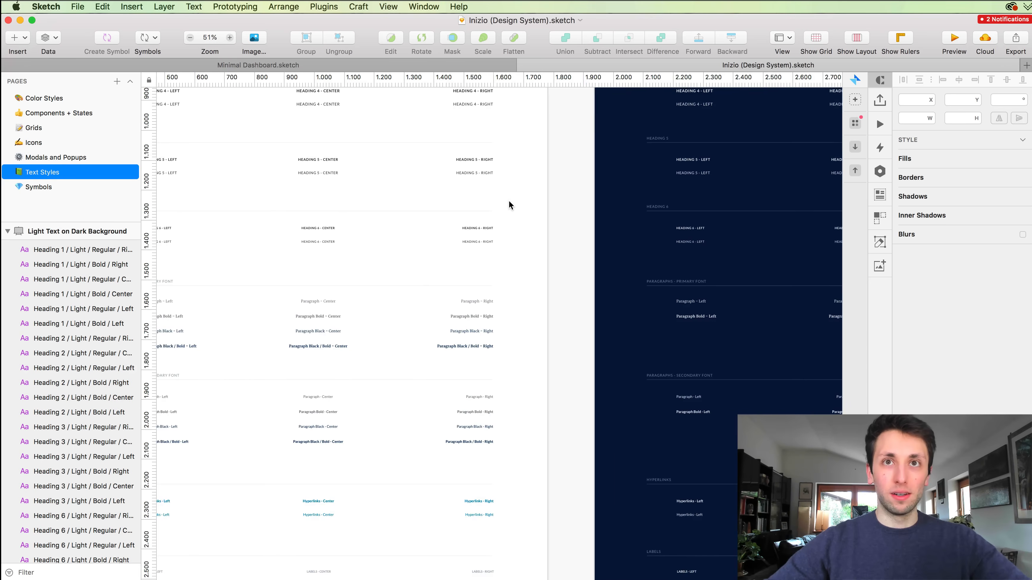
scroll(509, 201, "right", 8)
scroll(509, 201, "up", 10)
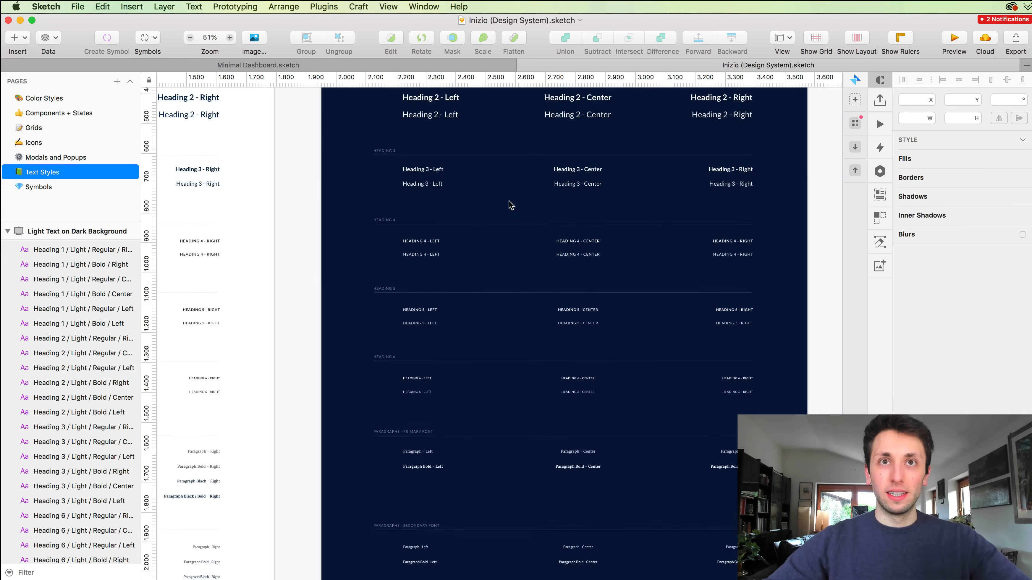
scroll(511, 204, "up", 3)
scroll(511, 204, "left", 12)
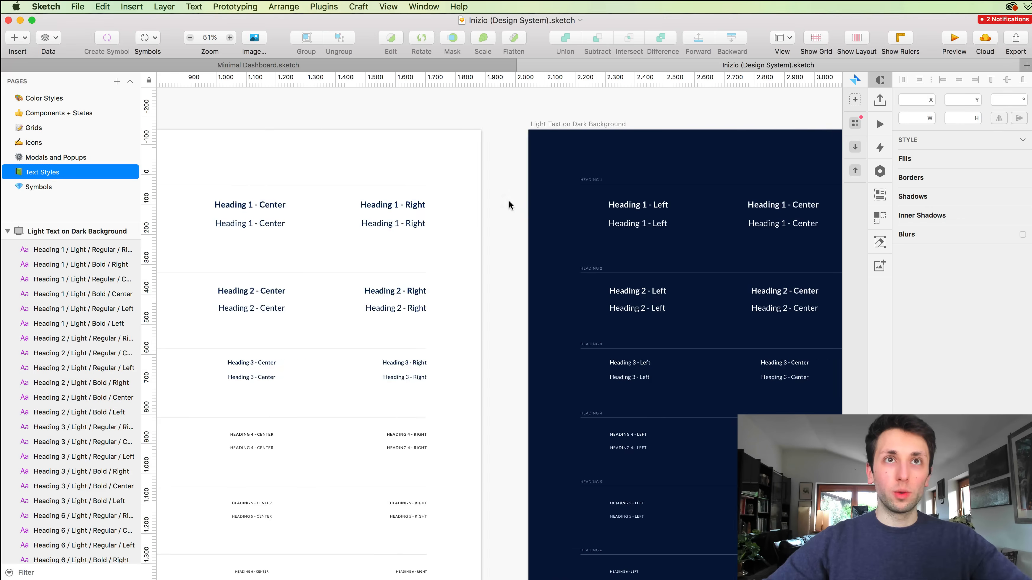
scroll(509, 200, "left", 3)
left_click(249, 124)
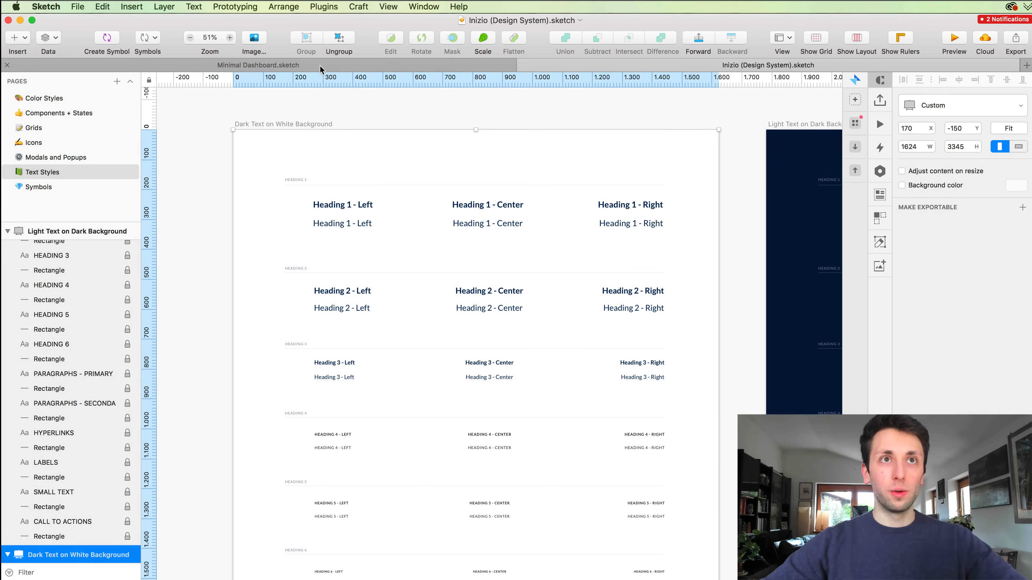
Switch to the Minimal Dashboard document and draw an artboard of about 1473 × 1102 on its empty Text Styles page.
left_click(265, 68)
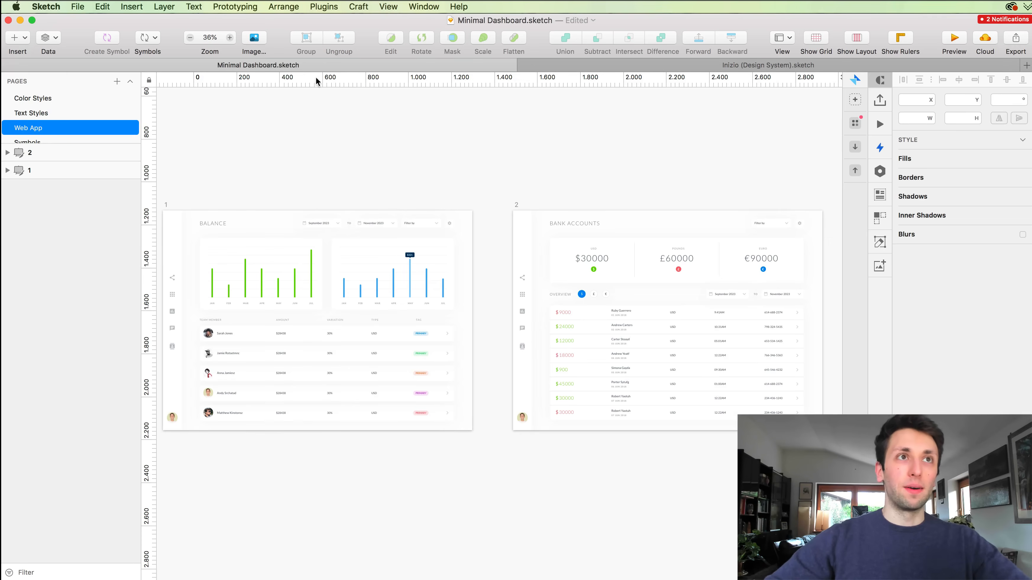
left_click(50, 111)
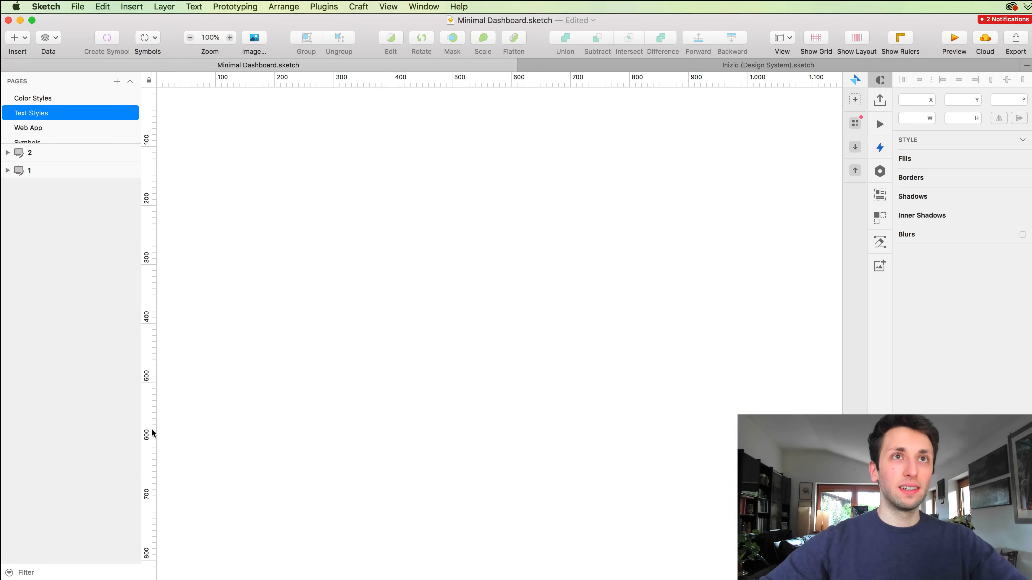
scroll(315, 177, "down", 3)
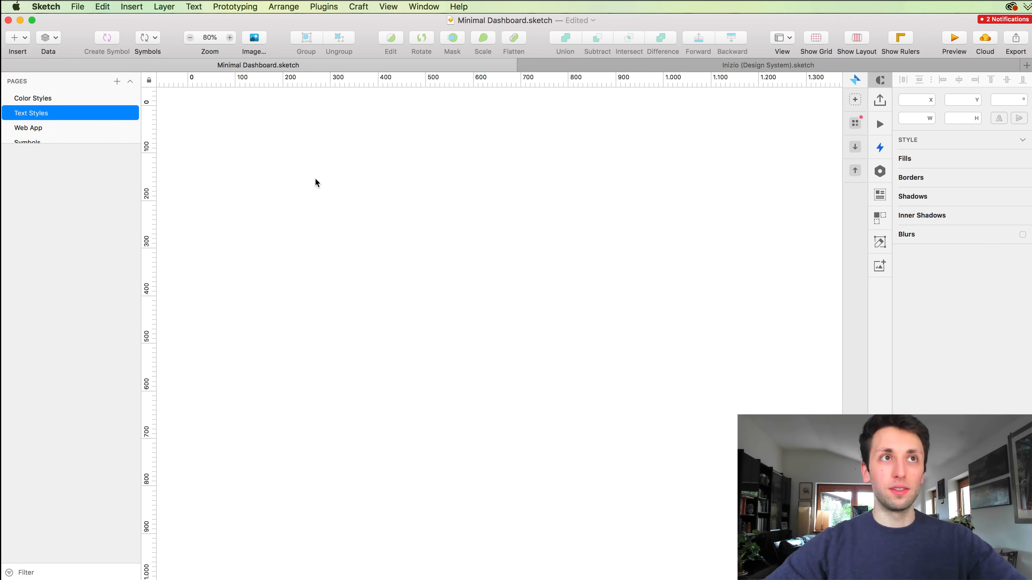
left_click(24, 44)
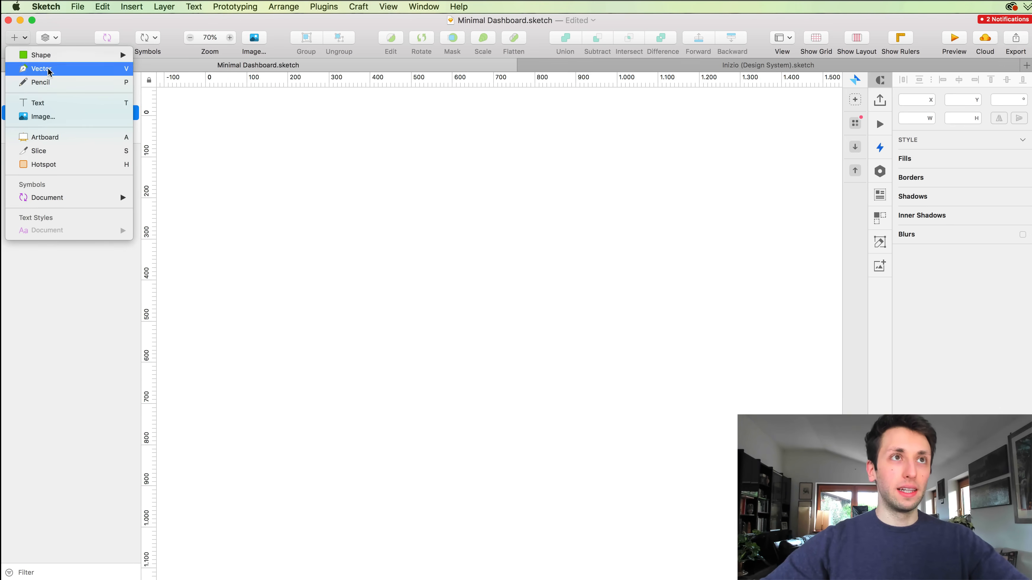
left_click(23, 141)
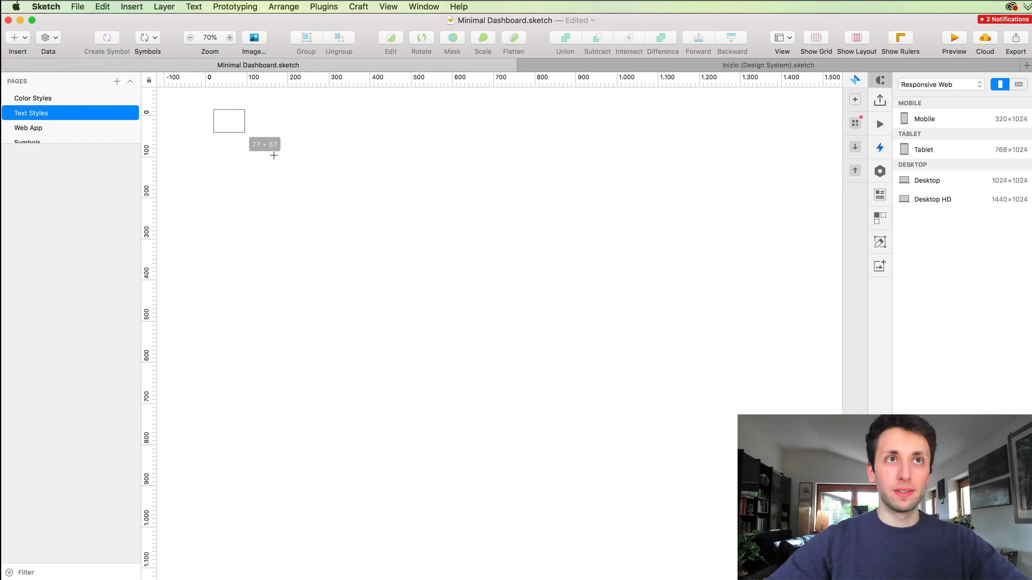
left_click_drag(274, 156, 819, 566)
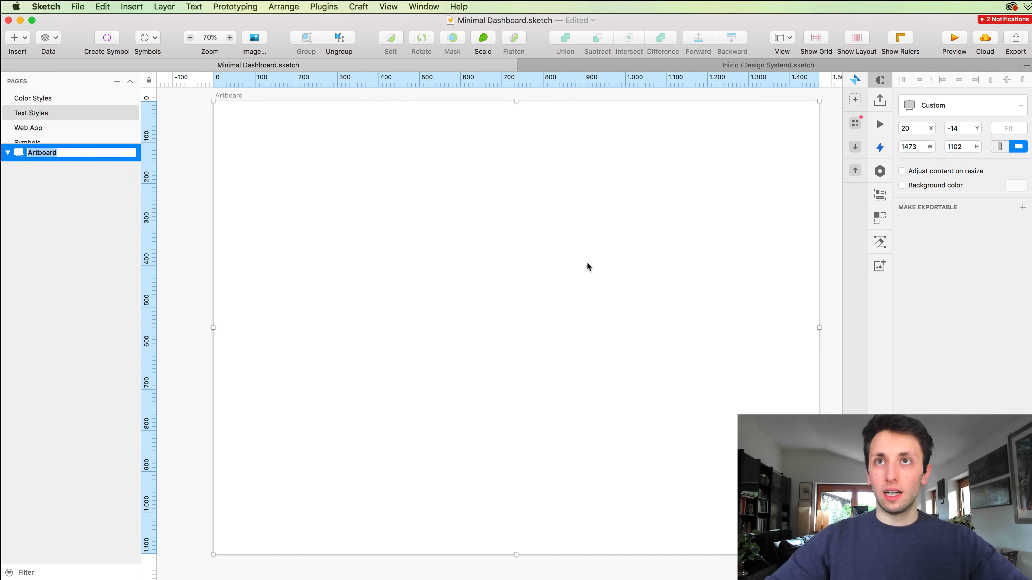
Set the new artboard's width to 1500 and its height to 2000, then deselect it.
left_click(917, 149)
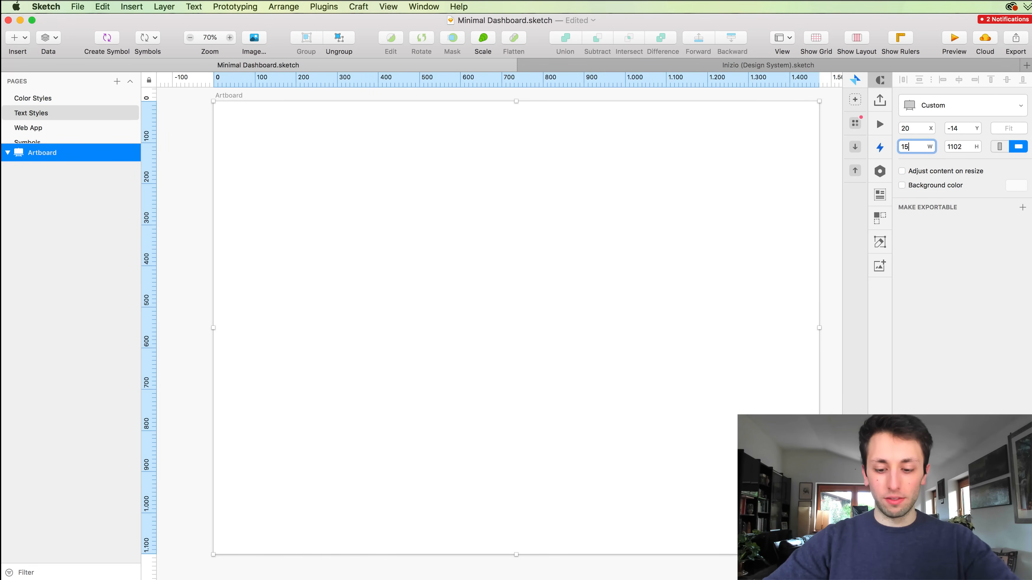
type("1500")
key("Return")
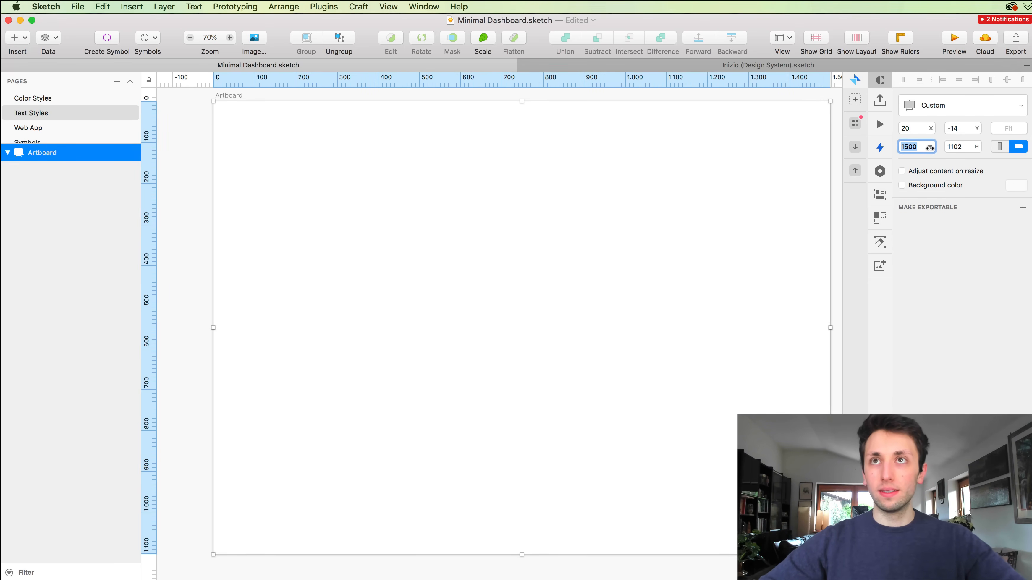
key("Tab")
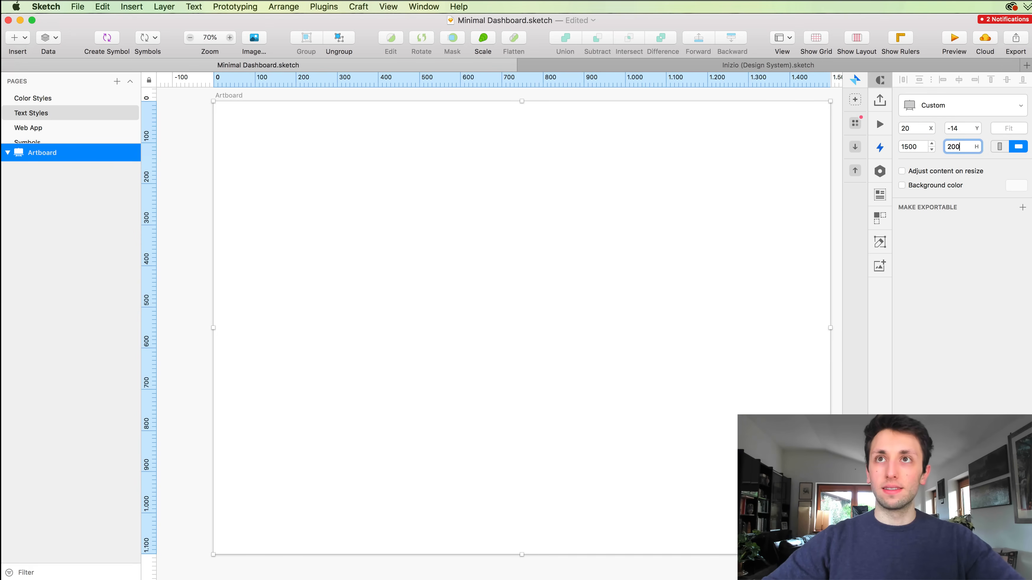
type("200")
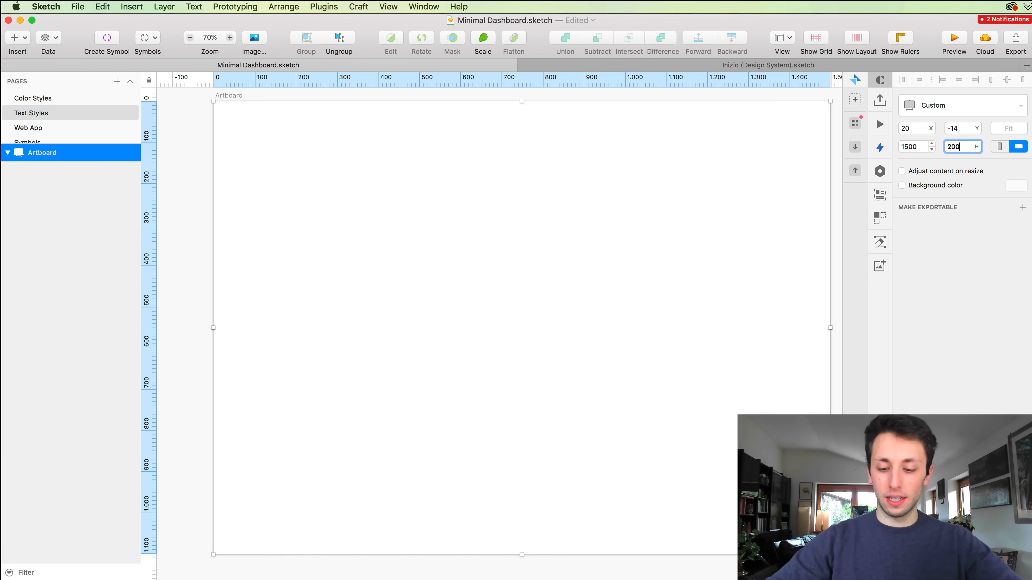
type("0")
key("Return")
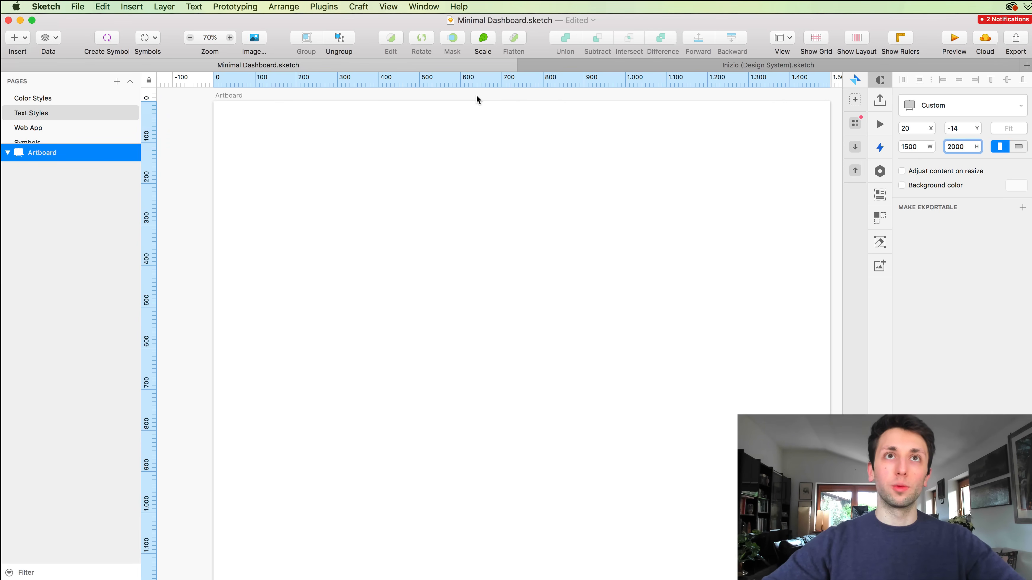
left_click(476, 94)
scroll(476, 94, "up", 1)
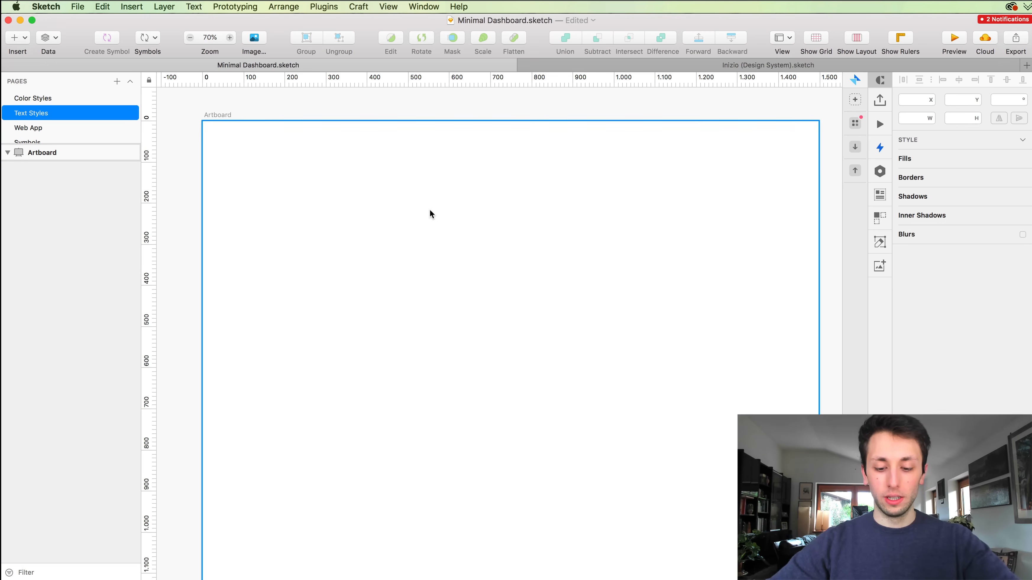
Draw a horizontal line about 1287 px long across the artboard's upper part and nudge it 7 px left to centre it.
key("r")
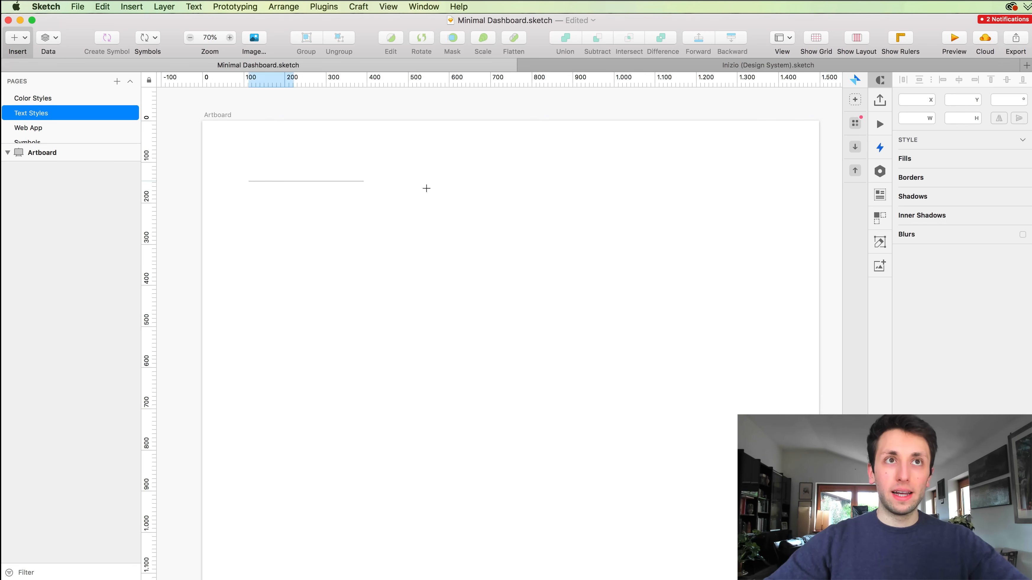
mouse_move(426, 188)
left_mouse_down()
mouse_move(795, 196)
mouse_move(777, 197)
left_mouse_up()
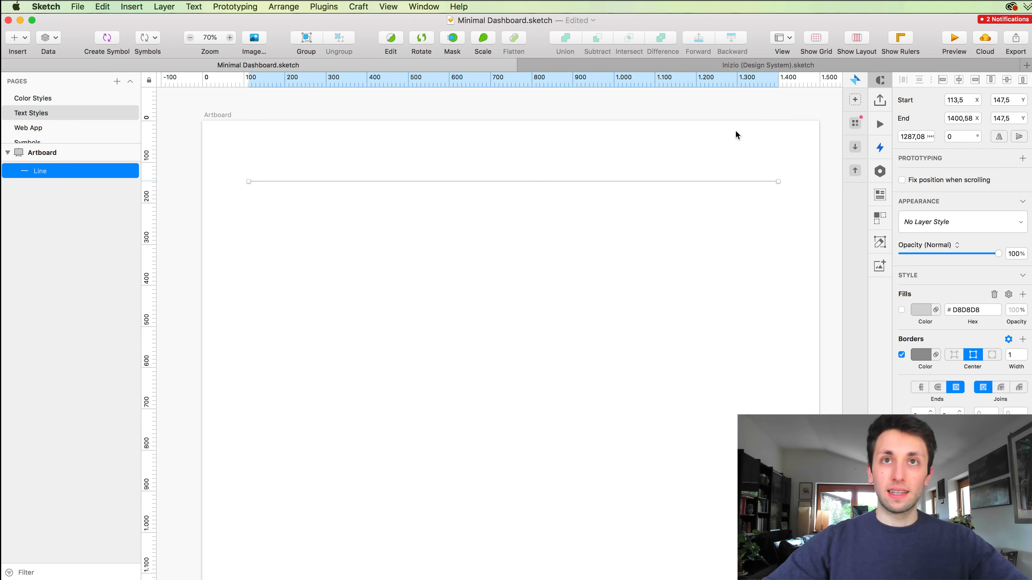
key("Left")
key("Left")
key("Left")
key("Left")
key("Left")
key("Left")
key("Left")
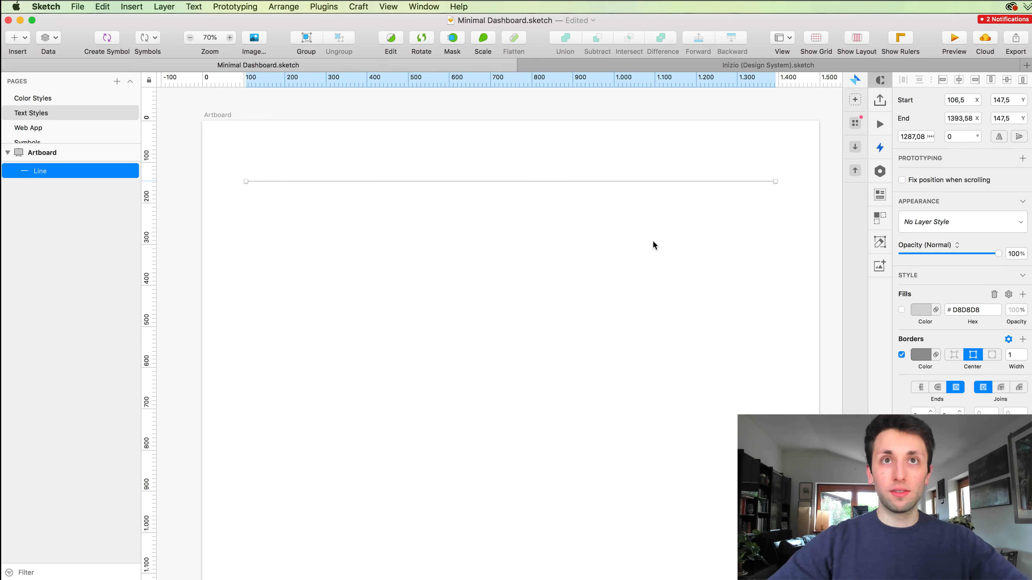
Change the line's border colour to a light gray.
left_click(902, 310)
left_click(921, 355)
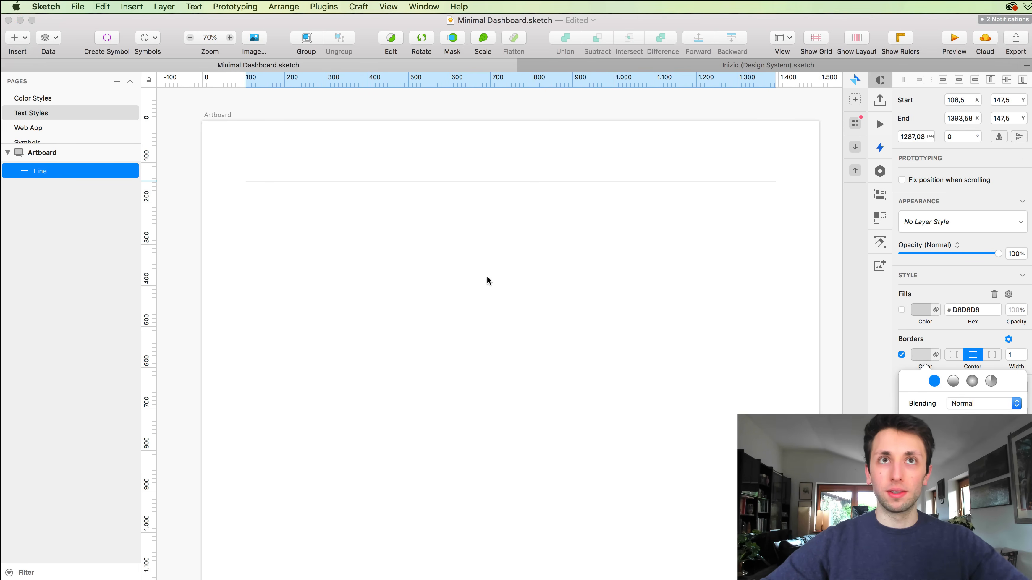
left_click(258, 177)
Insert a text layer about 407 px wide over the line's left end, keep its placeholder text and colour it medium gray.
scroll(253, 177, "up", 5)
key("r")
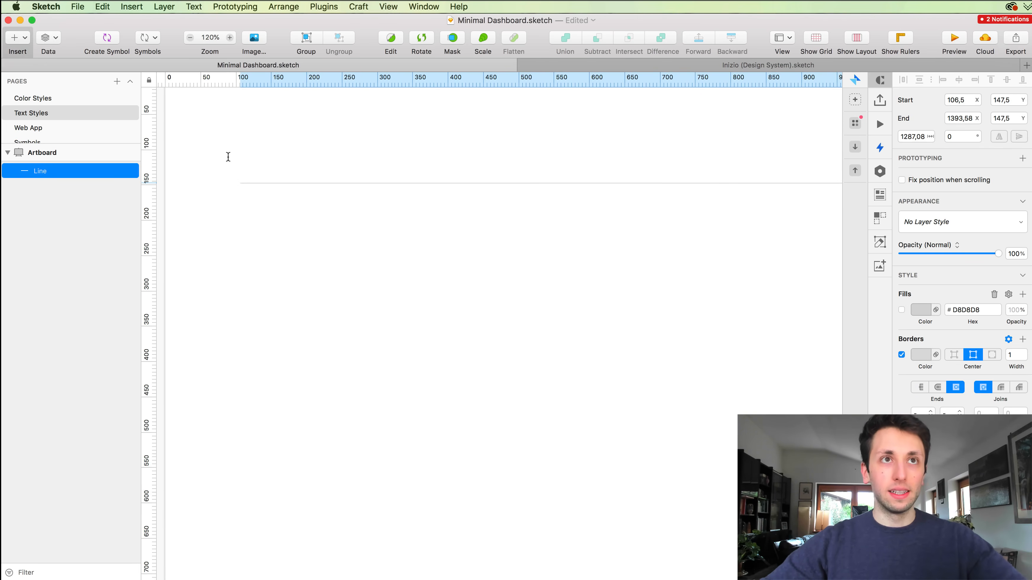
left_click_drag(238, 151, 525, 165)
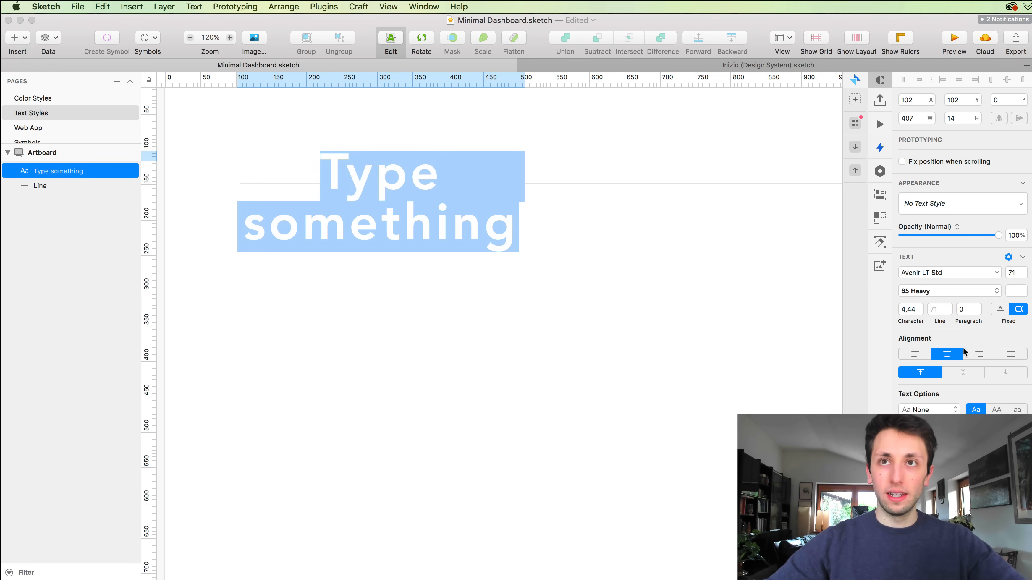
left_click(1009, 293)
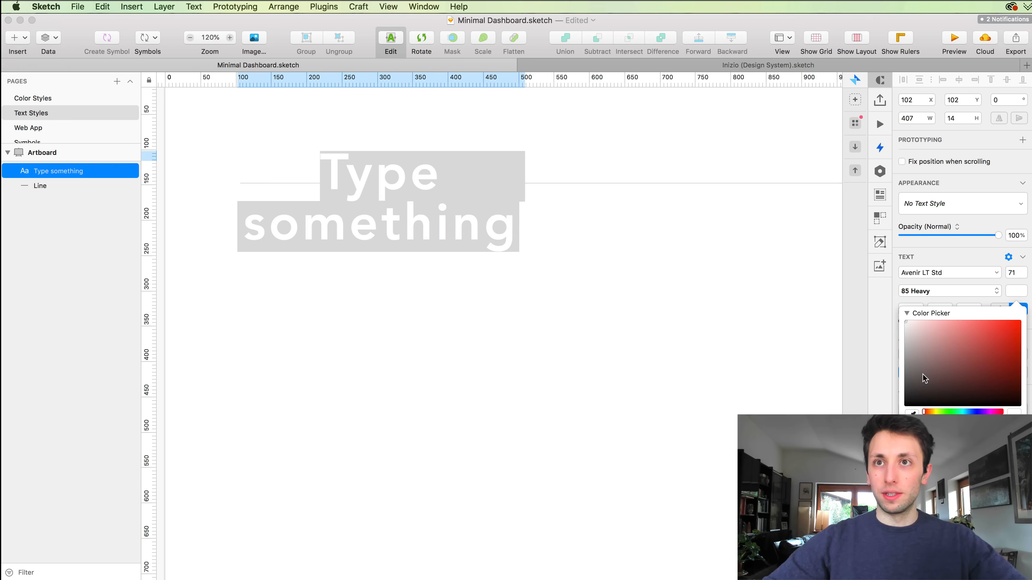
left_click_drag(922, 374, 882, 362)
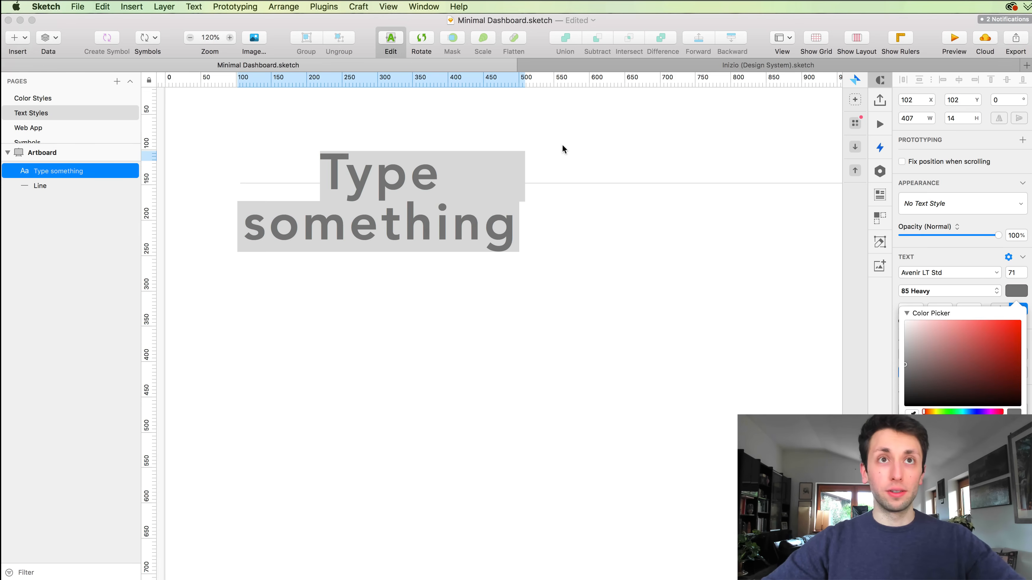
left_click(409, 178)
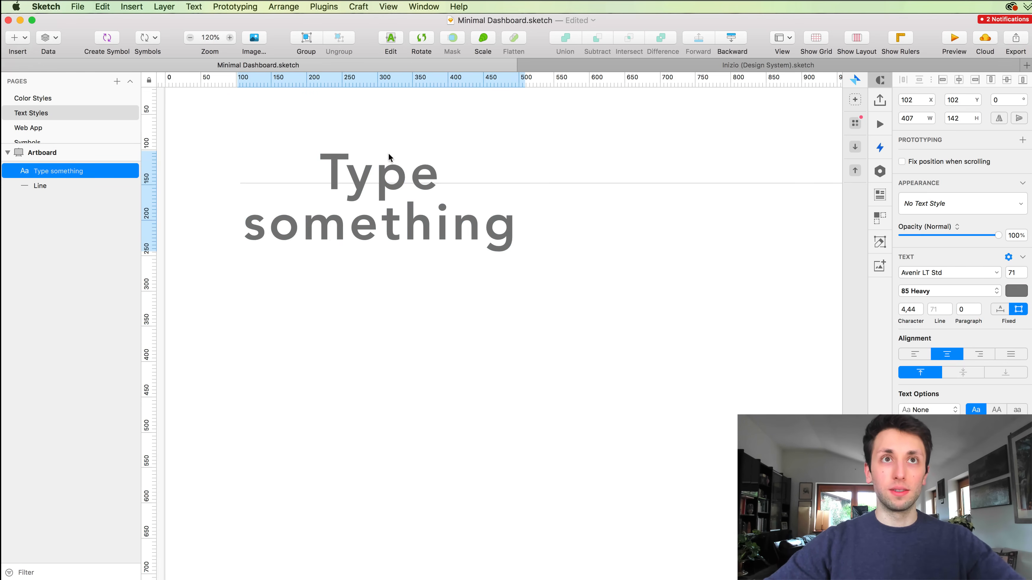
Set the placeholder text's font size to 20 and move the text layer just above the line.
left_click(1015, 273)
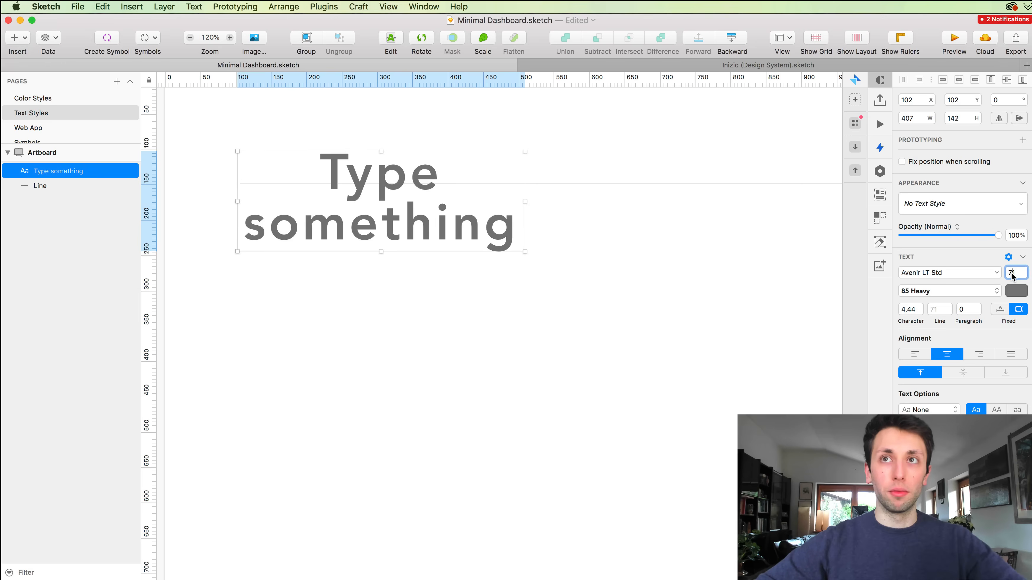
type("31")
key("Return")
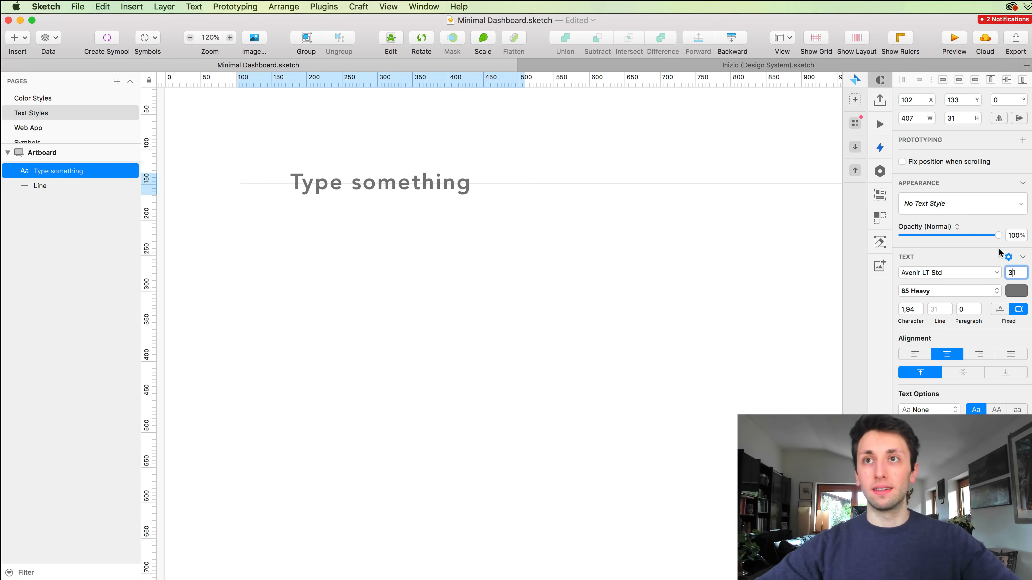
key("BackSpace")
type("2")
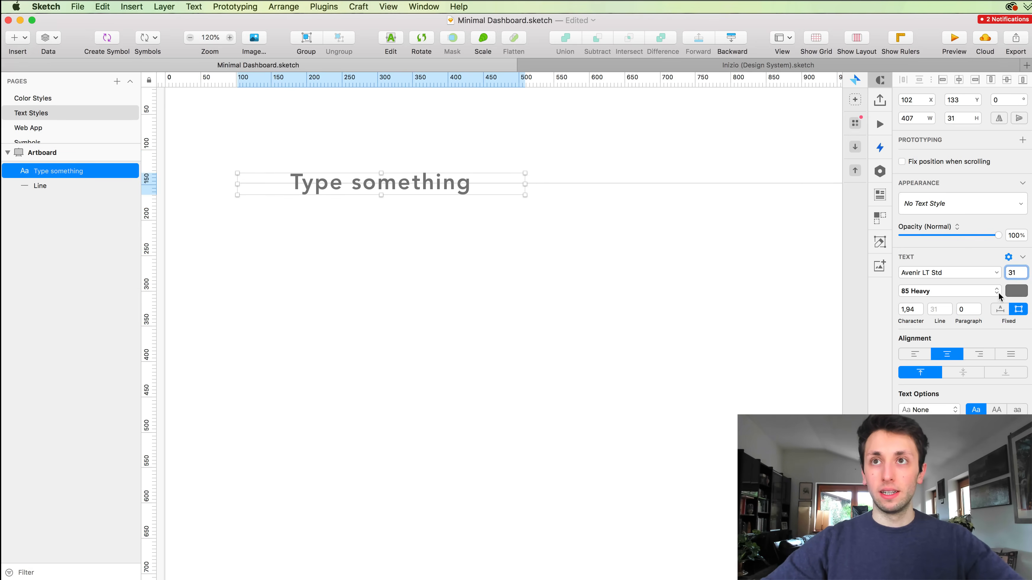
key("Return")
key("Down")
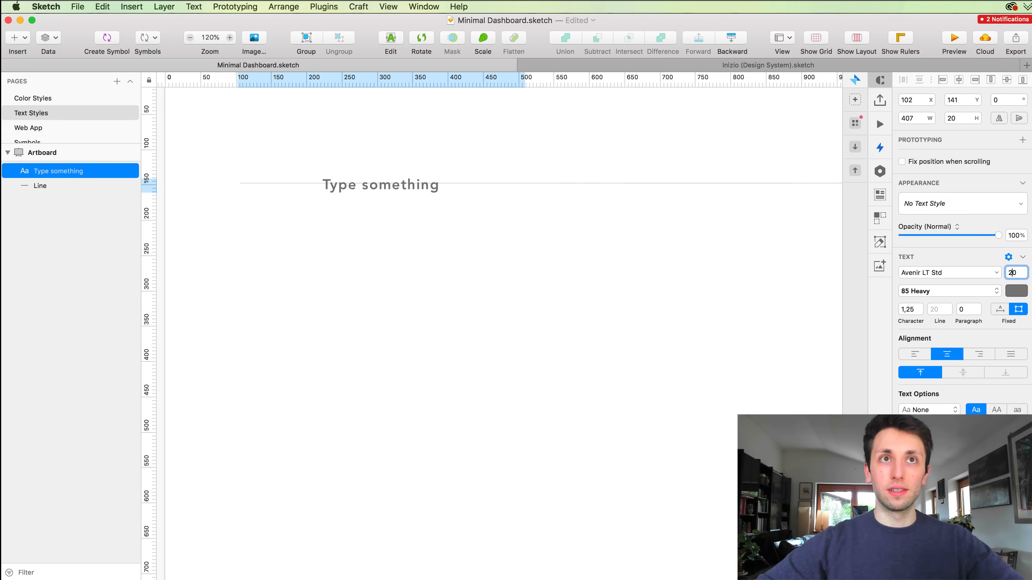
left_click(522, 269)
mouse_move(374, 184)
left_mouse_down()
mouse_move(396, 166)
mouse_move(378, 167)
left_mouse_up()
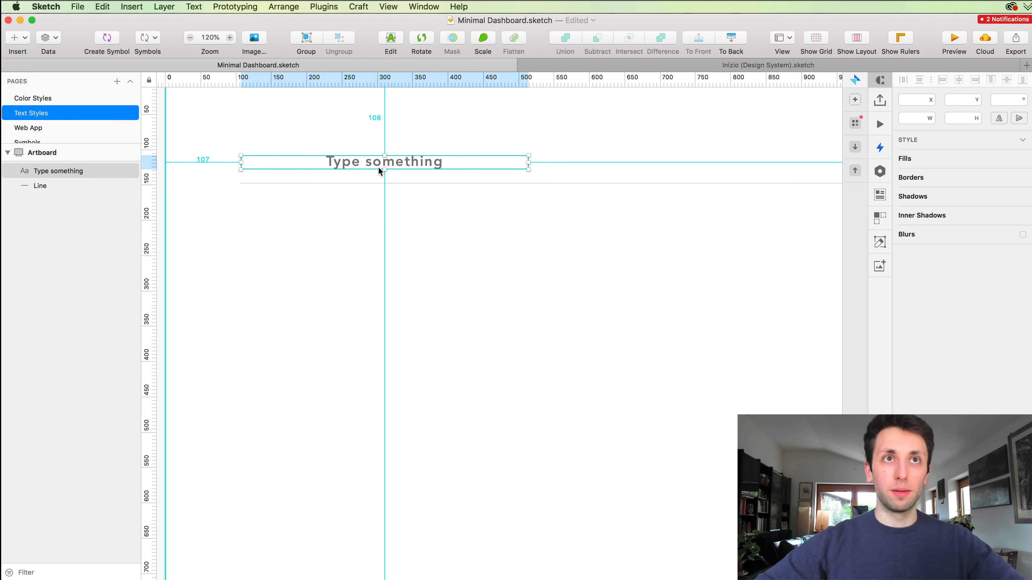
Left-align the placeholder text above the line and replace it with "HEADING 1".
key("shift+super+bracketleft")
scroll(378, 167, "up", 4)
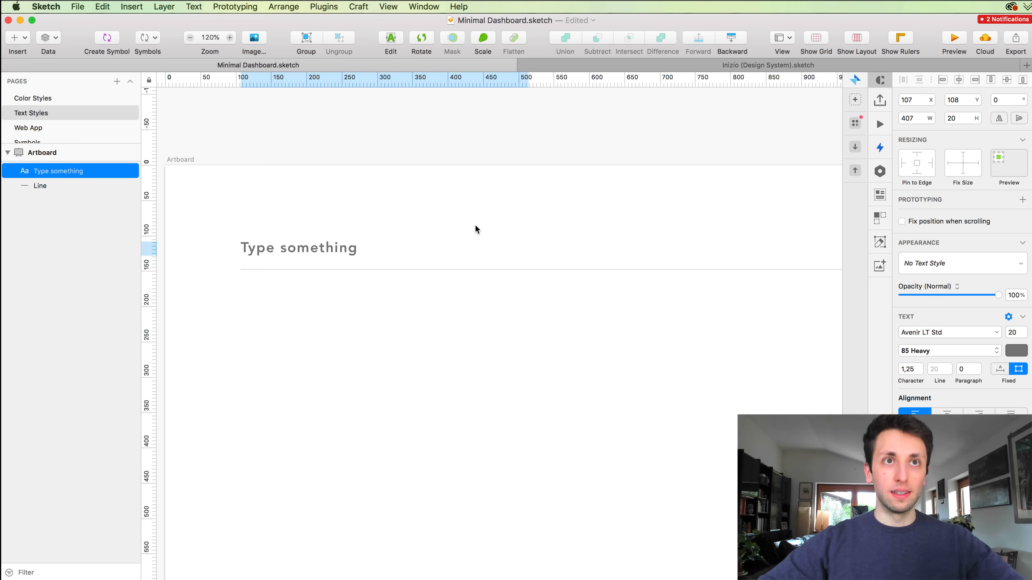
key("Return")
type("HEADING 1")
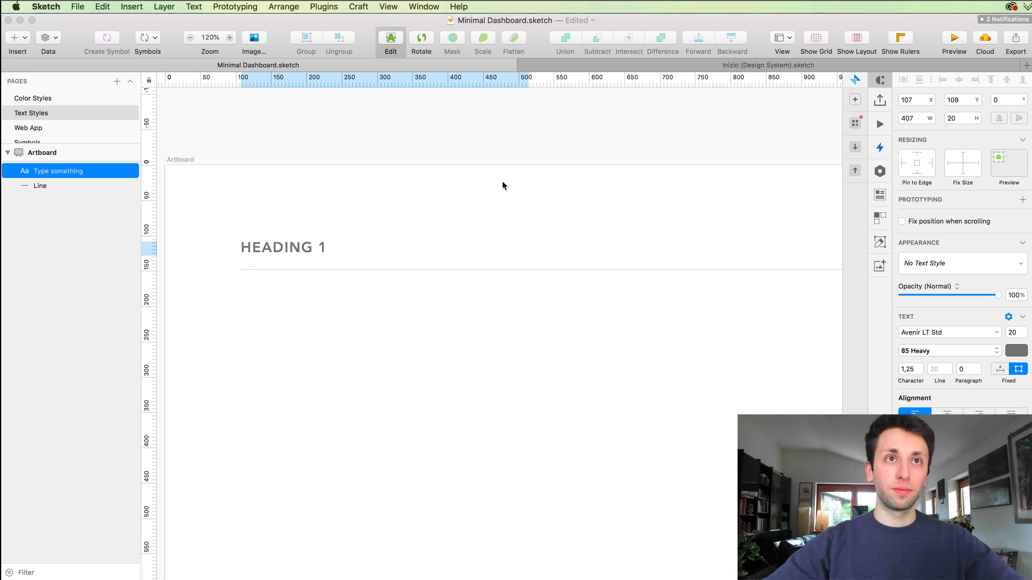
key("Escape")
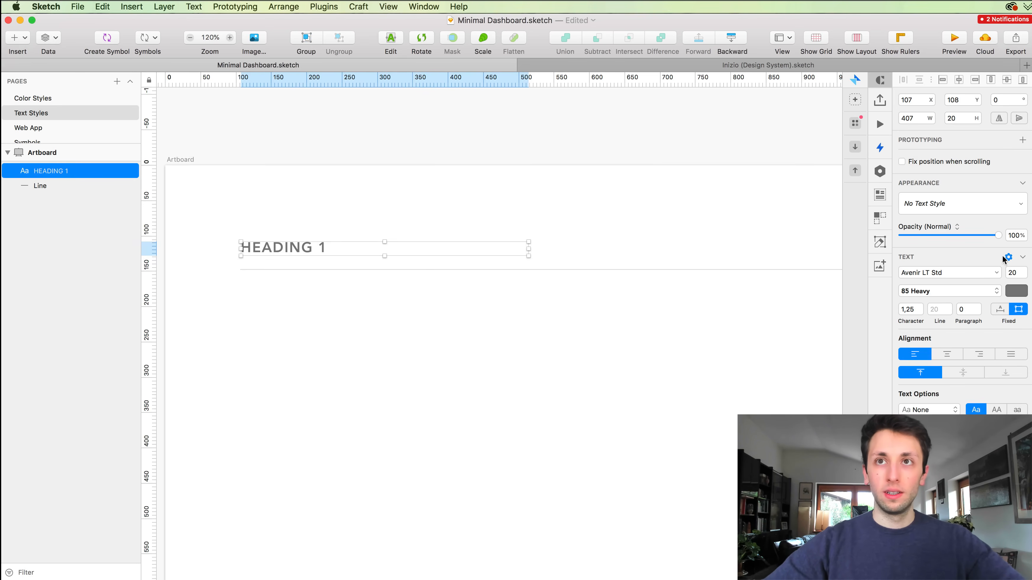
Set the HEADING 1 label's font size to 14 and lower its opacity to 70%.
key("shift+Down")
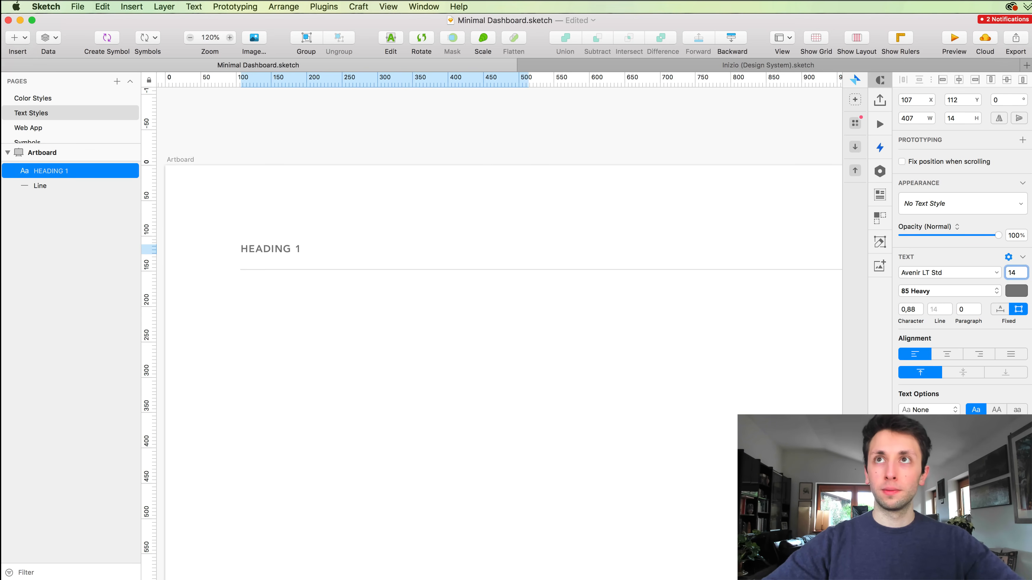
left_click(460, 303)
scroll(459, 303, "down", 5)
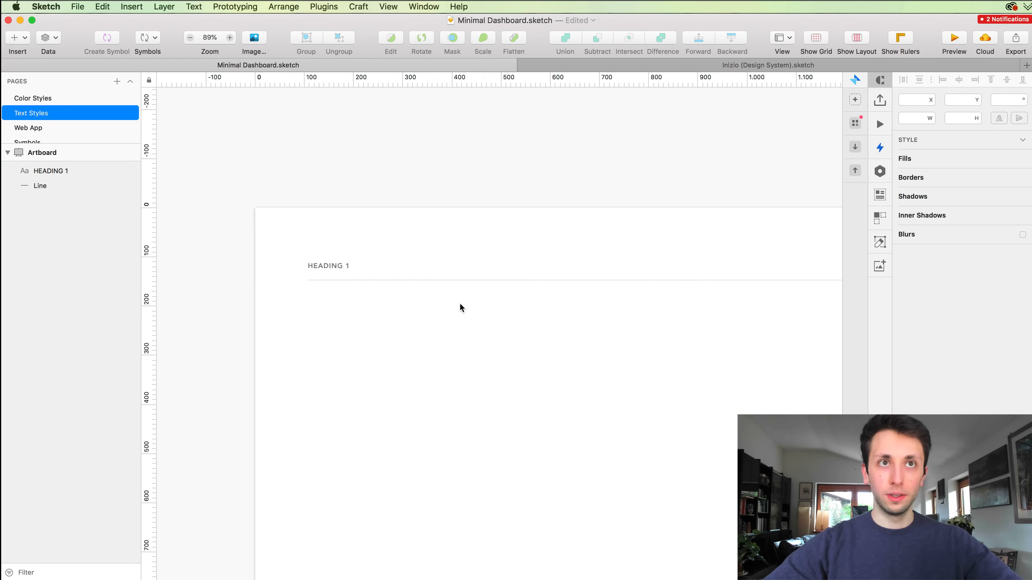
scroll(460, 303, "right", 3)
left_click(245, 269)
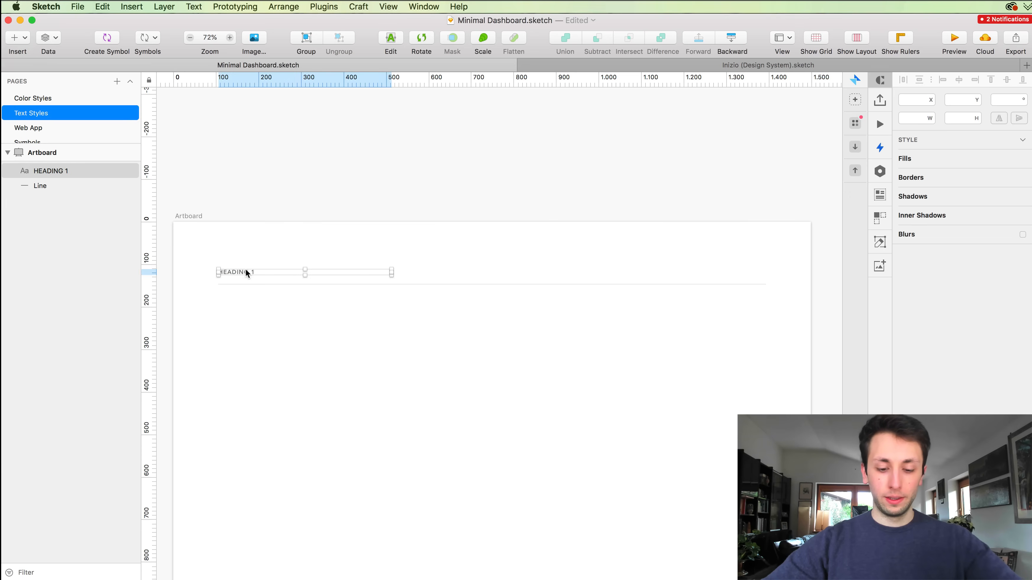
left_click(327, 380)
left_click(236, 272)
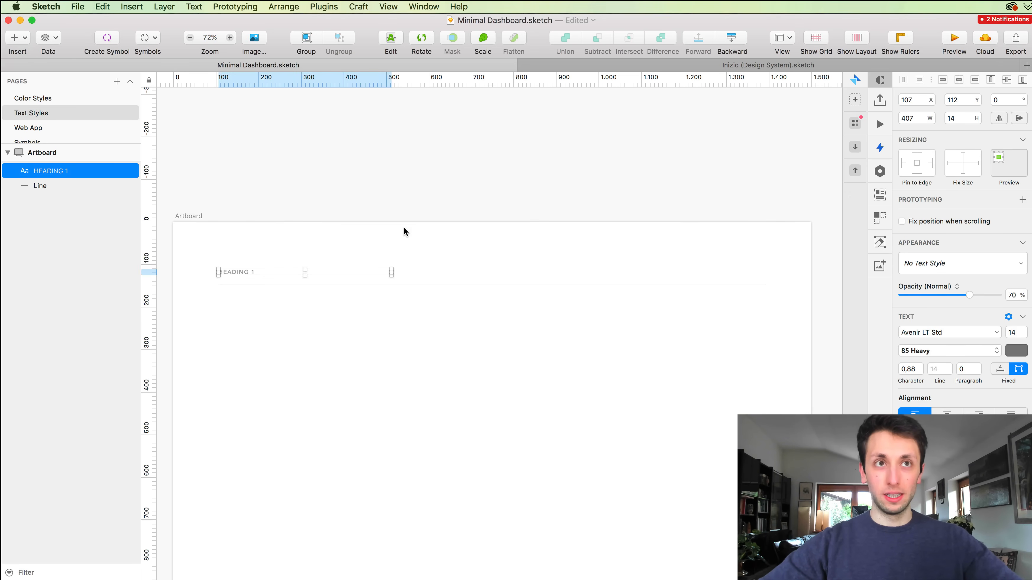
Duplicate the HEADING 1 label together with its line down the artboard five times, at even intervals of about 282 px.
scroll(404, 228, "left", 3)
scroll(404, 228, "down", 2)
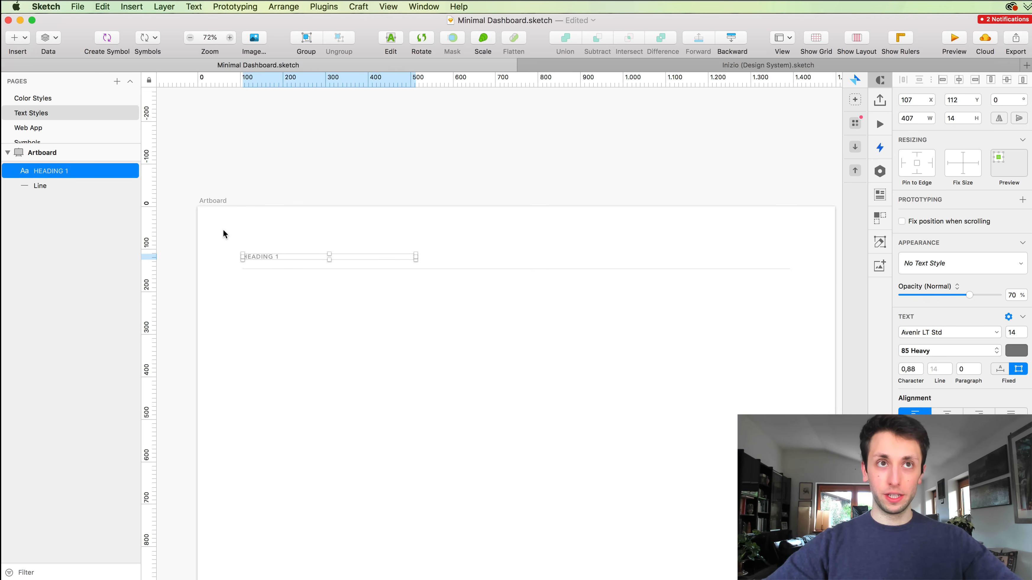
left_click_drag(224, 232, 780, 289)
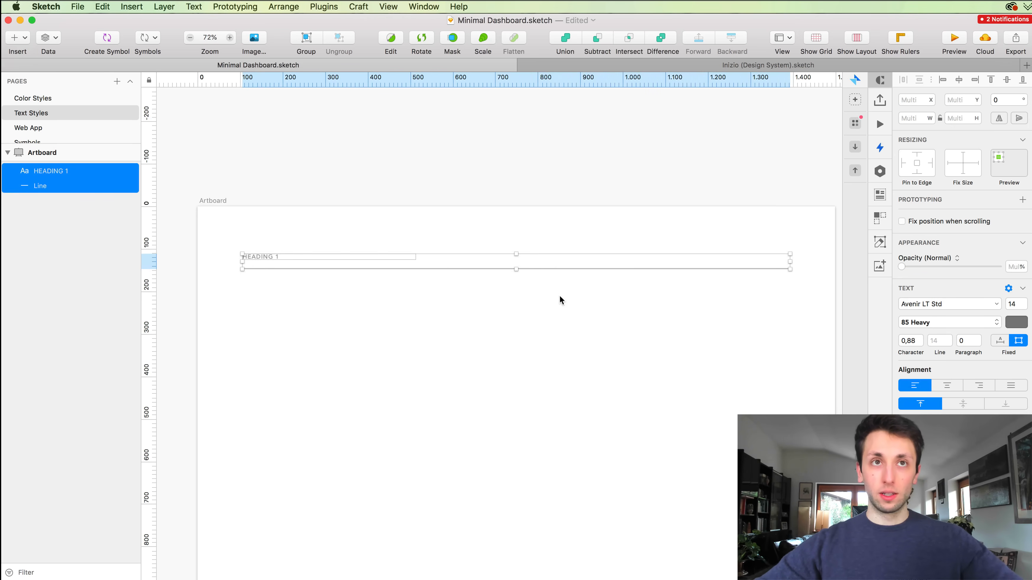
scroll(527, 290, "down", 5)
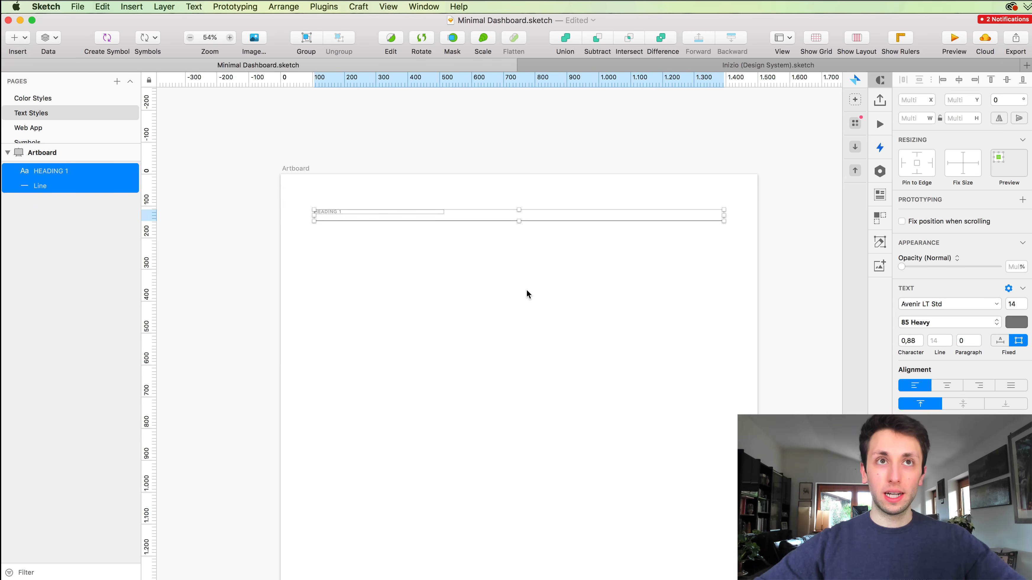
left_click_drag(330, 211, 331, 301)
key("super+d")
scroll(330, 302, "down", 5)
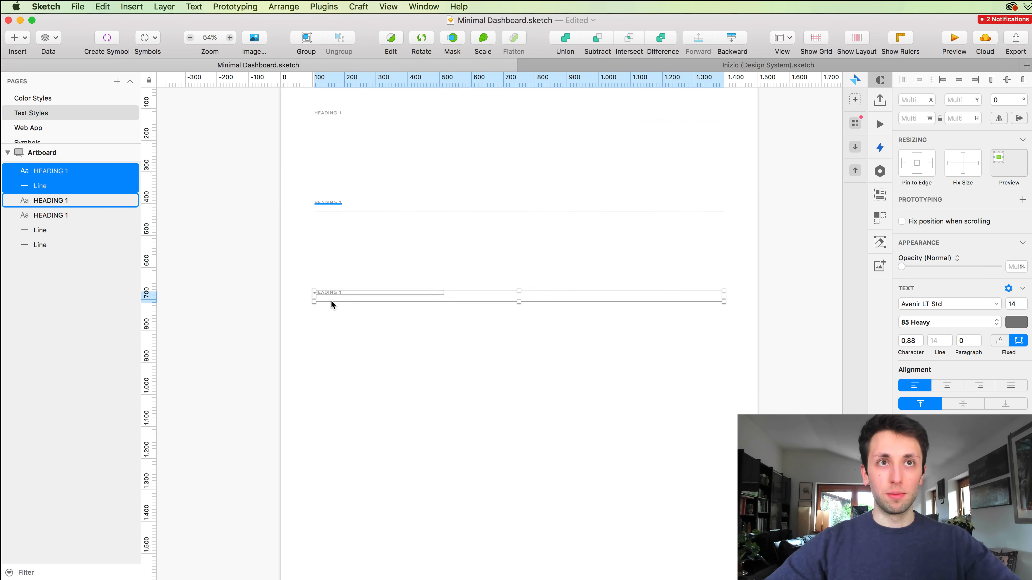
key("super+d")
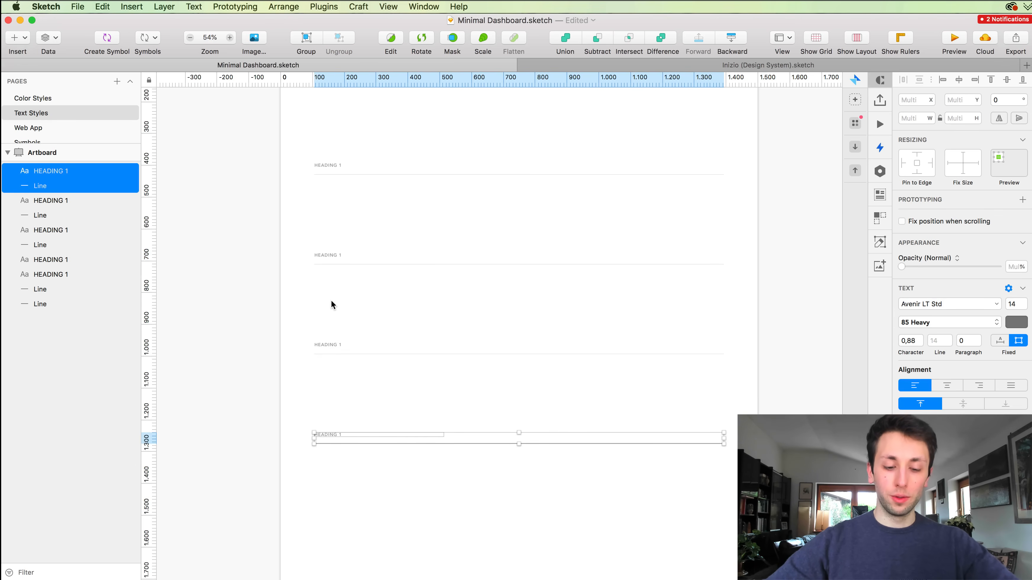
key("super+d")
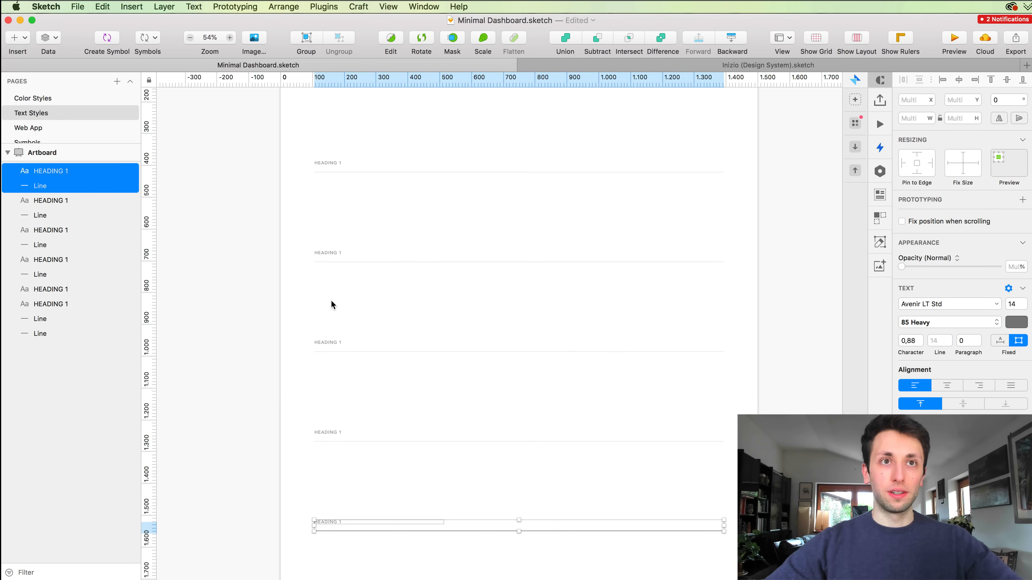
Add two more evenly spaced copies of the label and line below the existing ones.
scroll(332, 305, "down", 5)
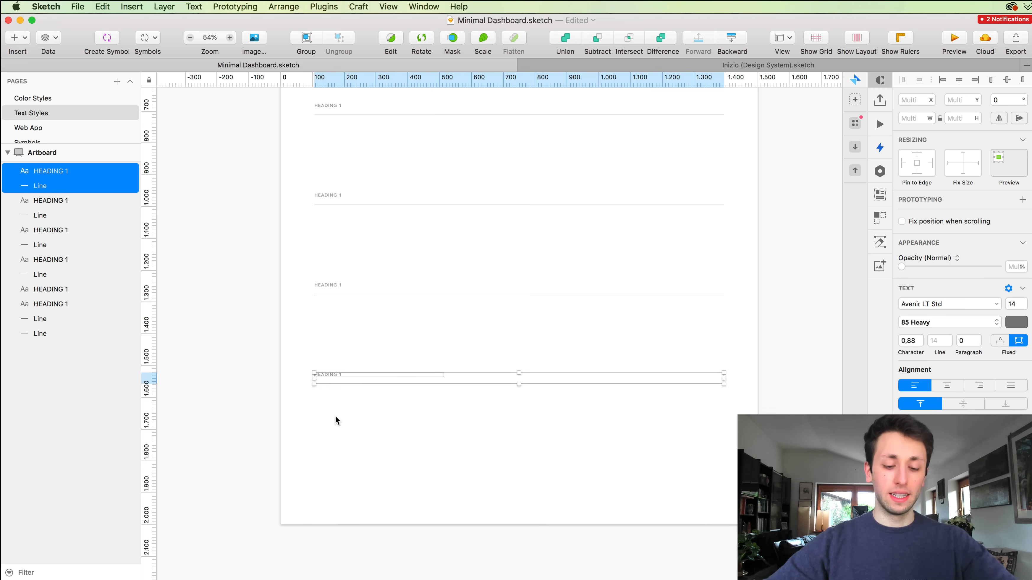
key("super+d")
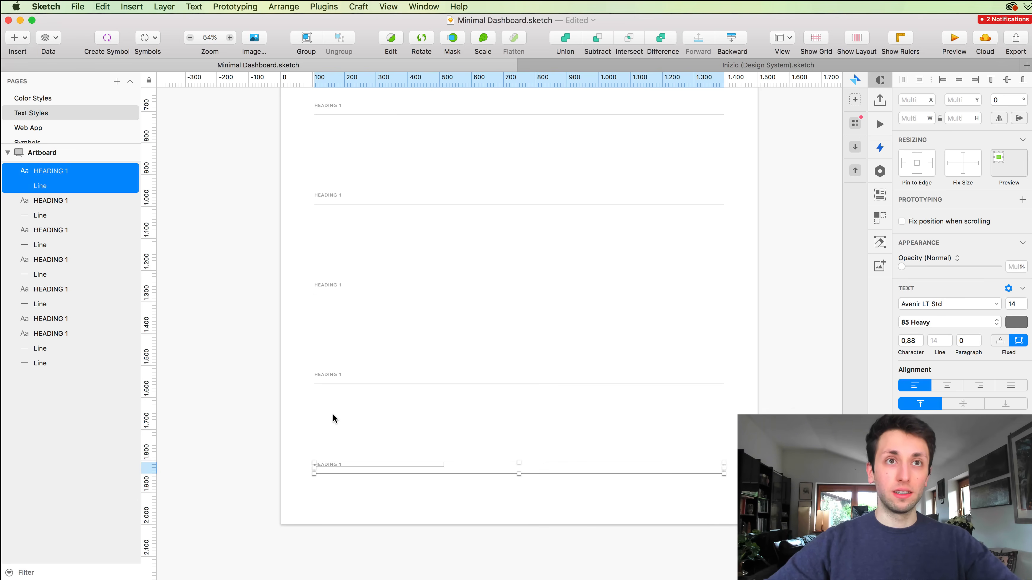
scroll(333, 414, "up", 8)
scroll(334, 414, "down", 8)
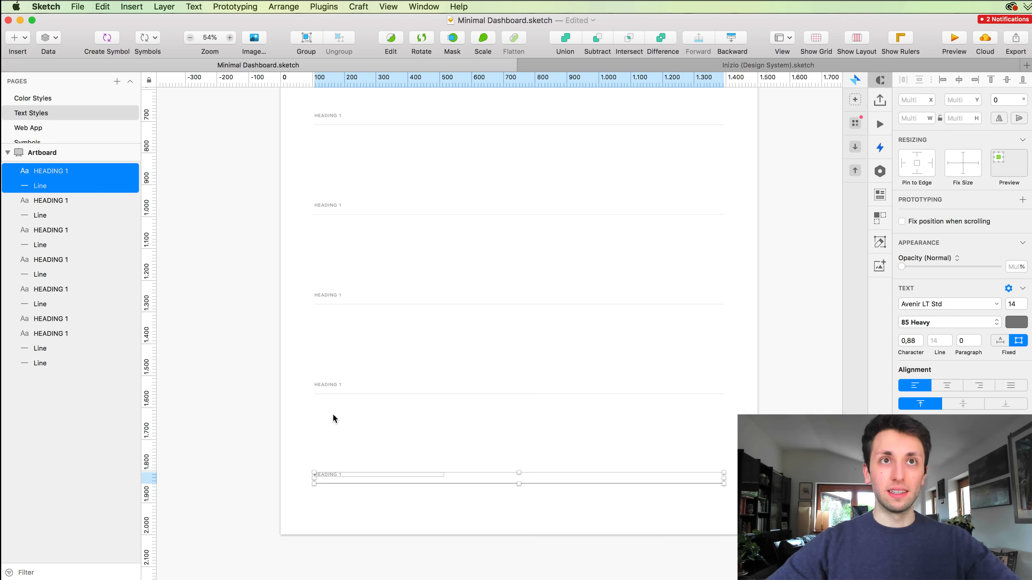
key("super+d")
scroll(333, 414, "up", 6)
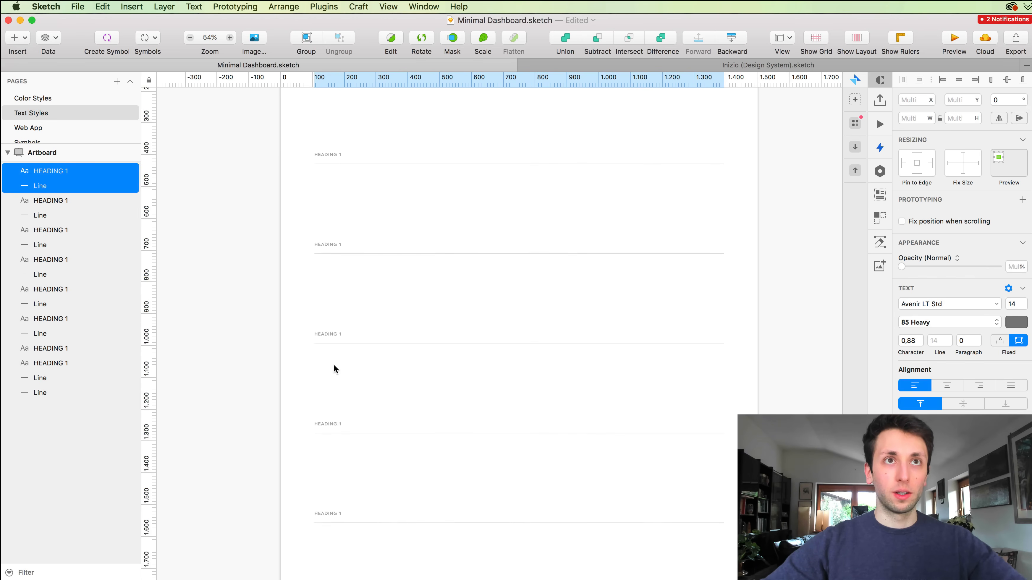
Extend the artboard downward to a height of about 2360 px to make room for the lowest label and line.
scroll(333, 131, "up", 4)
left_click(294, 184)
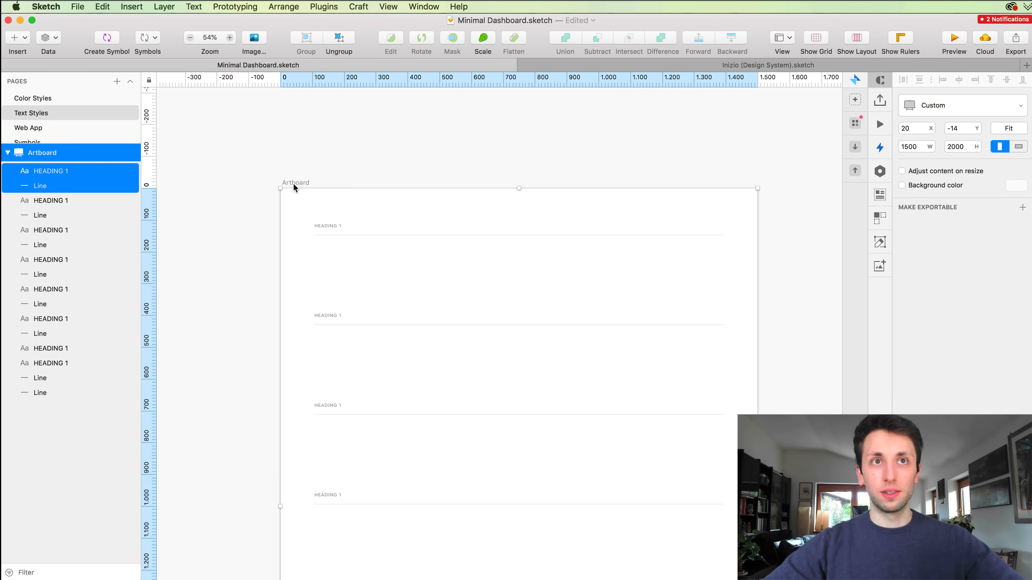
scroll(293, 184, "down", 3)
scroll(292, 186, "down", 9)
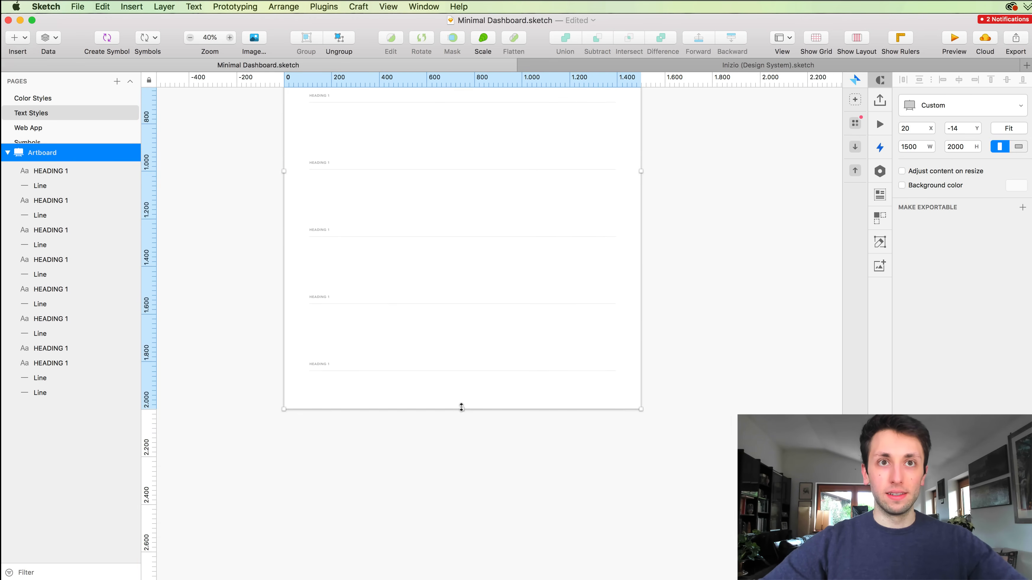
left_click_drag(462, 407, 463, 490)
scroll(463, 481, "up", 10)
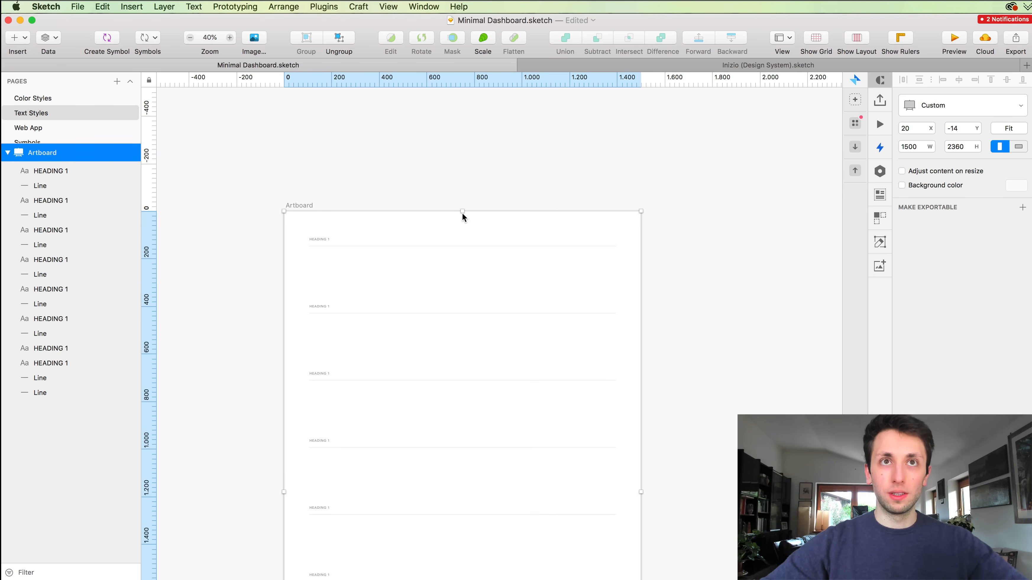
Extend the artboard upward to a height of about 2404 px and widen it evenly on both sides to about 1586 px.
left_click_drag(463, 213, 463, 200)
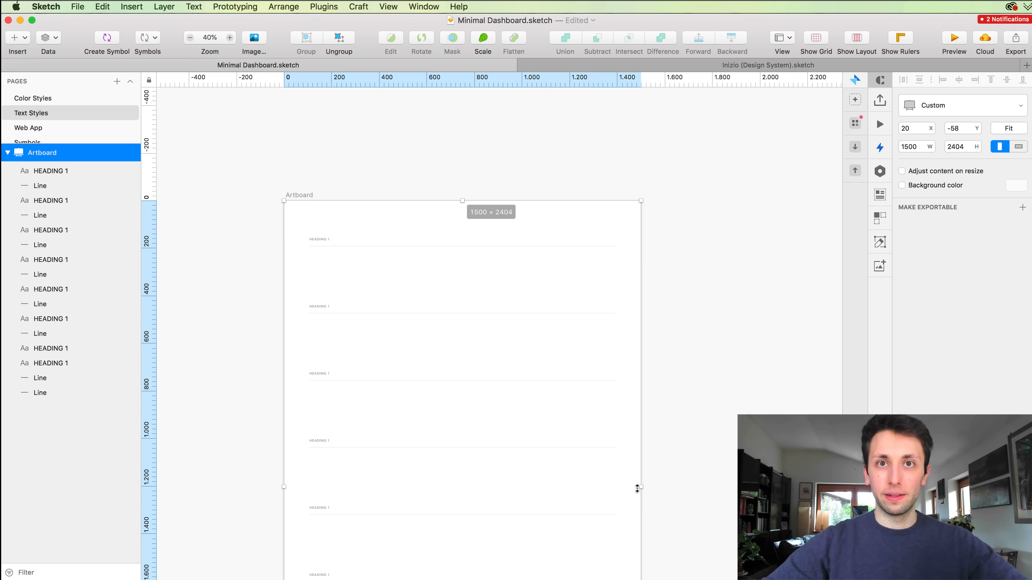
key("alt")
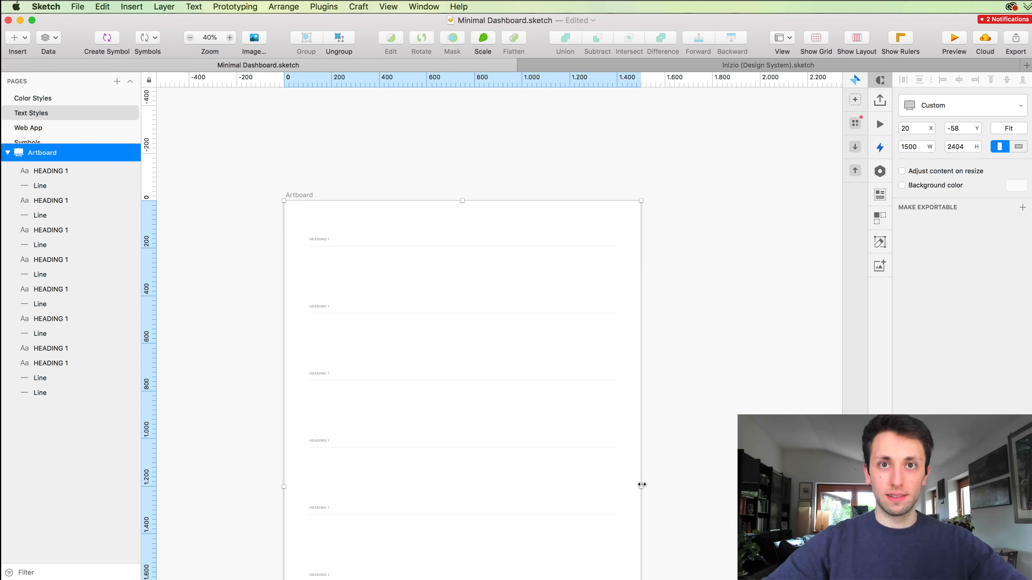
left_click_drag(642, 485, 651, 486)
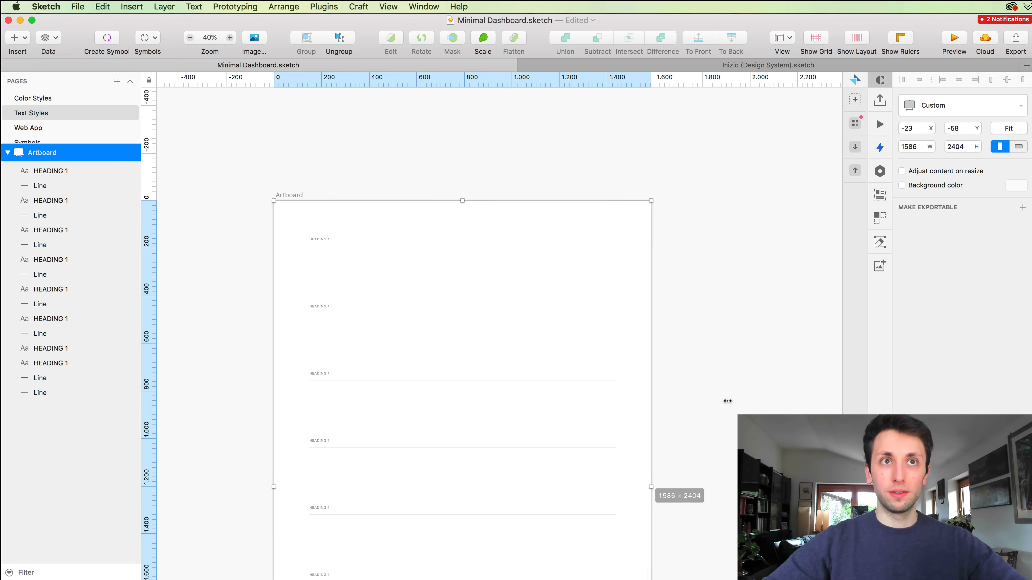
left_click(198, 198)
Change the second label from the top of the artboard to "HEADING 2".
scroll(201, 187, "up", 3)
scroll(306, 215, "down", 5)
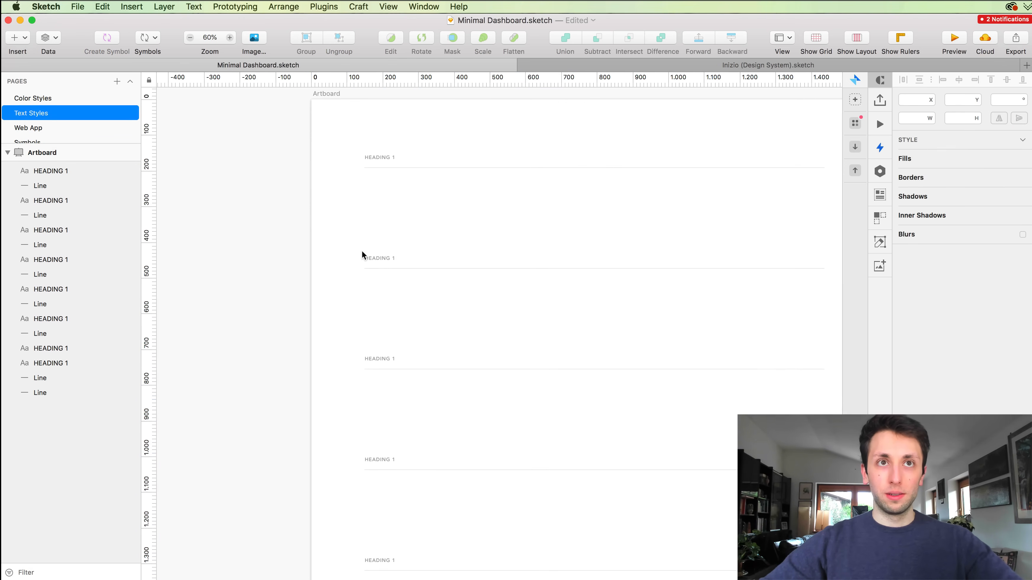
double_click(378, 257)
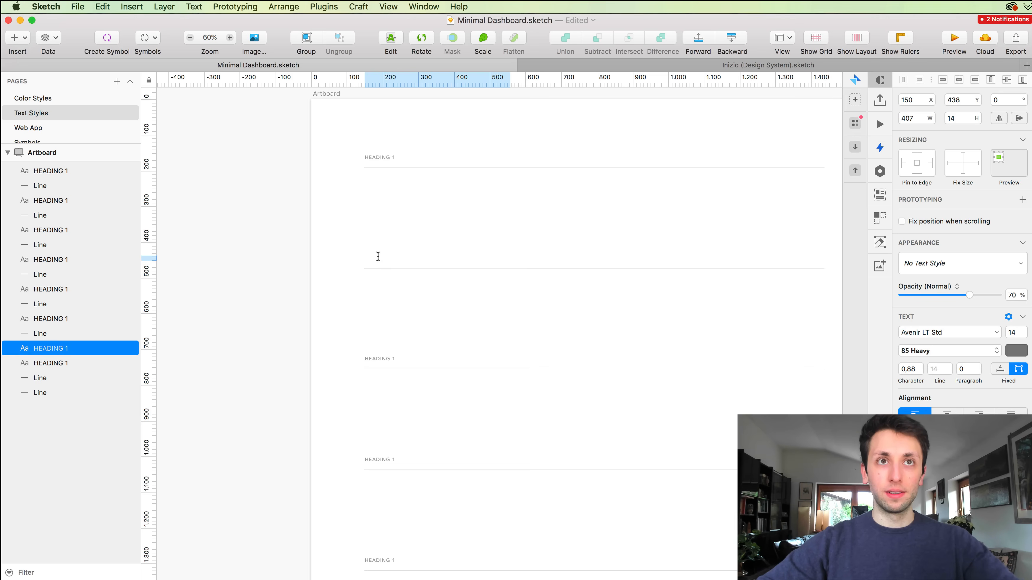
key("Right")
key("BackSpace")
type("2")
key("Escape")
Change the label below HEADING 2 to "HEADING 3".
scroll(392, 203, "up", 2)
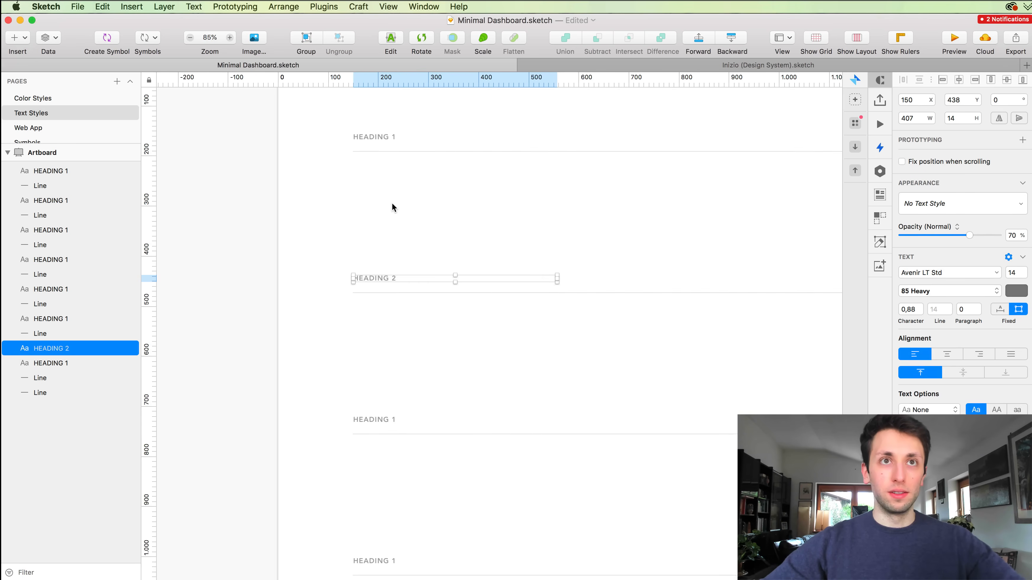
scroll(392, 202, "down", 3)
double_click(378, 332)
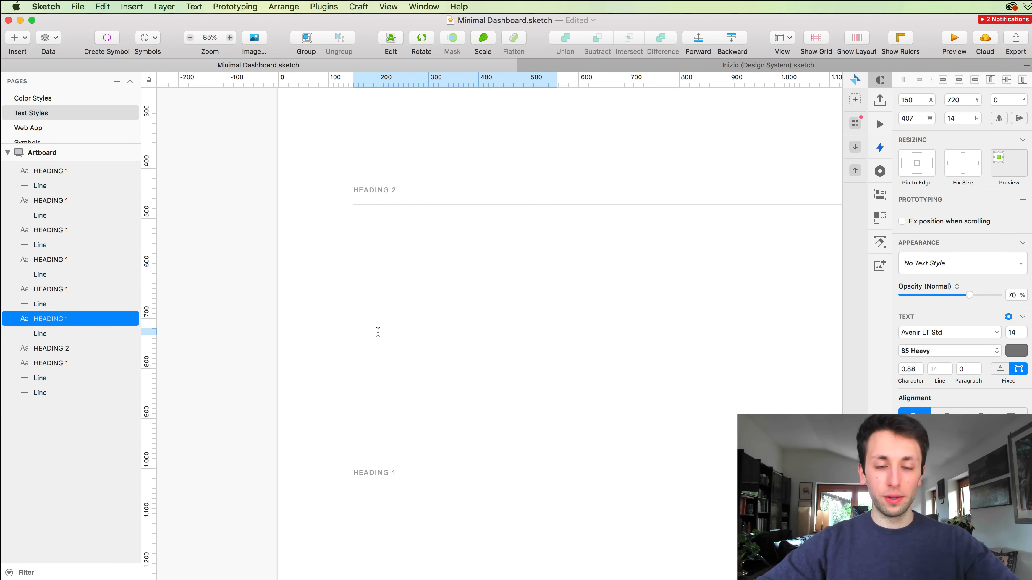
key("Right")
key("BackSpace")
type("3")
key("Escape")
Change the label below HEADING 3 to "HEADING 4".
double_click(375, 471)
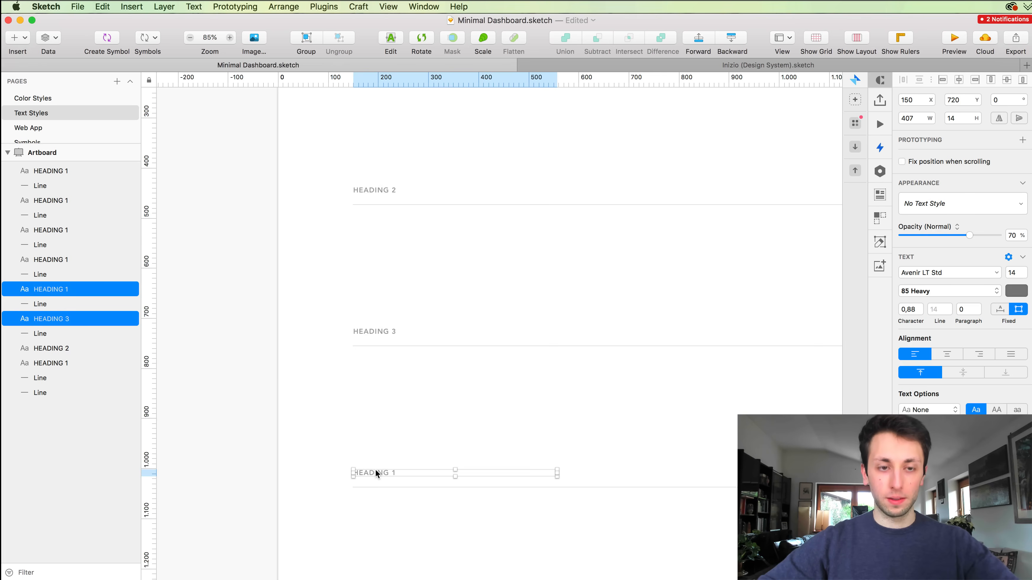
key("Right")
key("BackSpace")
type("4")
key("Escape")
Change the label below HEADING 4 to "HEADING 5".
scroll(300, 384, "down", 5)
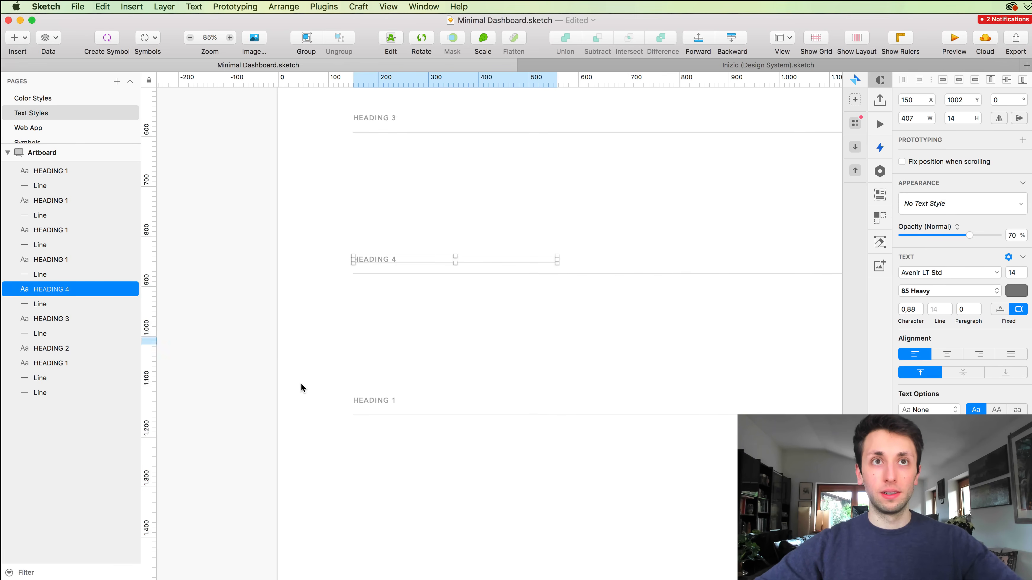
double_click(381, 373)
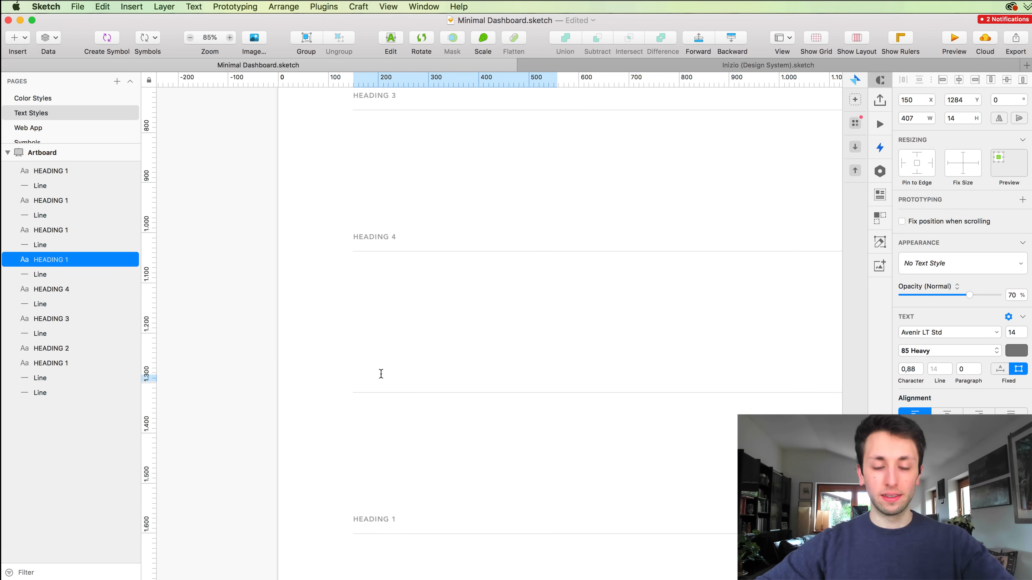
key("Right")
key("BackSpace")
type("5")
key("Escape")
Change the label below HEADING 5 to "HEADING 6".
scroll(343, 339, "down", 2)
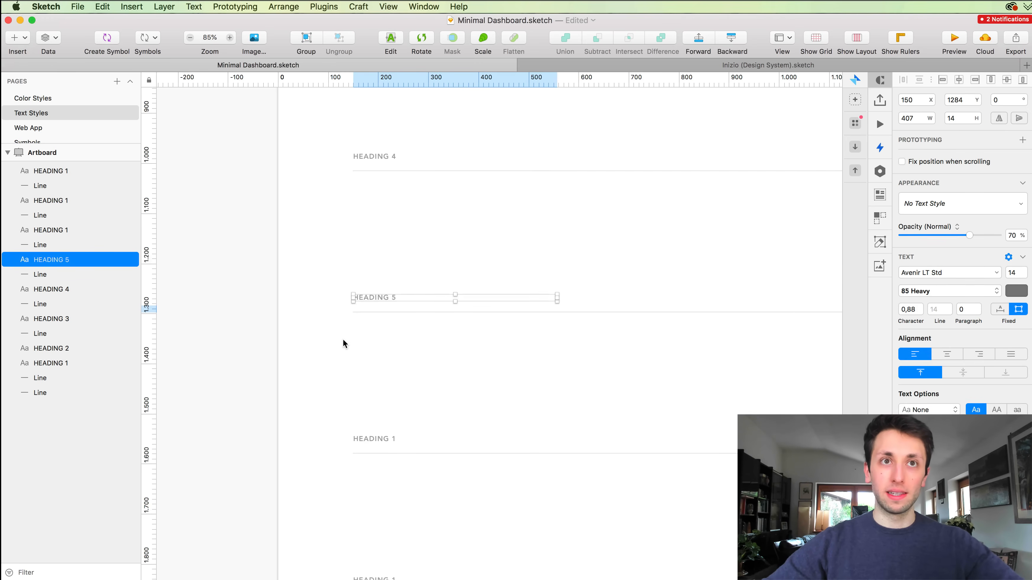
left_click(383, 411)
double_click(382, 411)
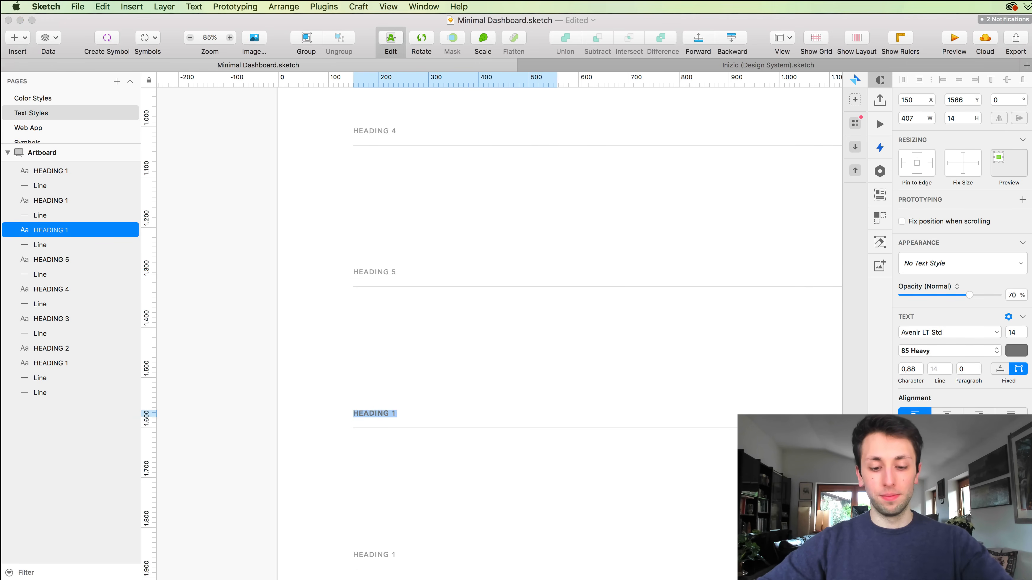
key("Right")
key("BackSpace")
key("Escape")
Change the label below HEADING 6 to "LABEL".
scroll(336, 364, "down", 4)
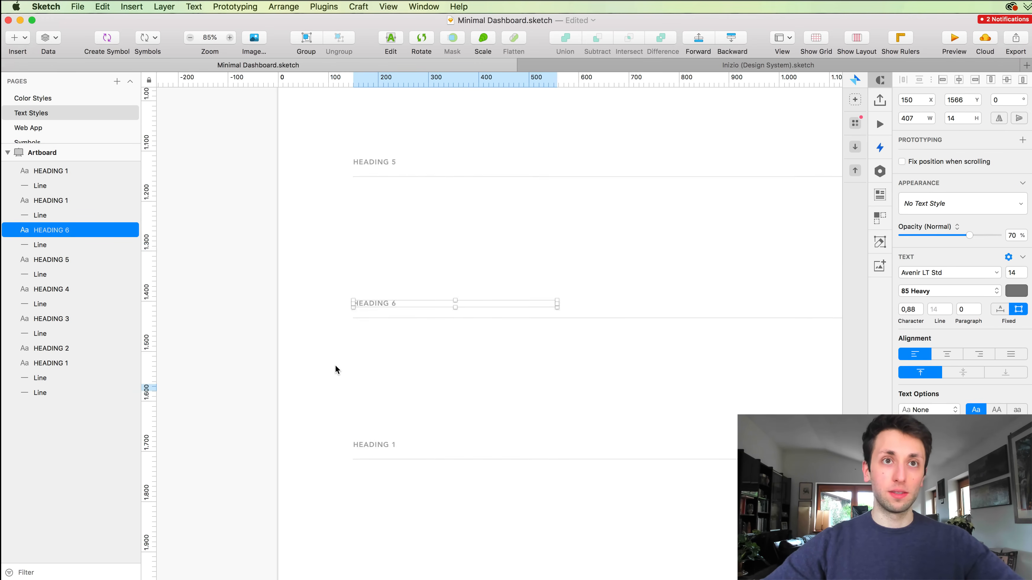
left_click(376, 346)
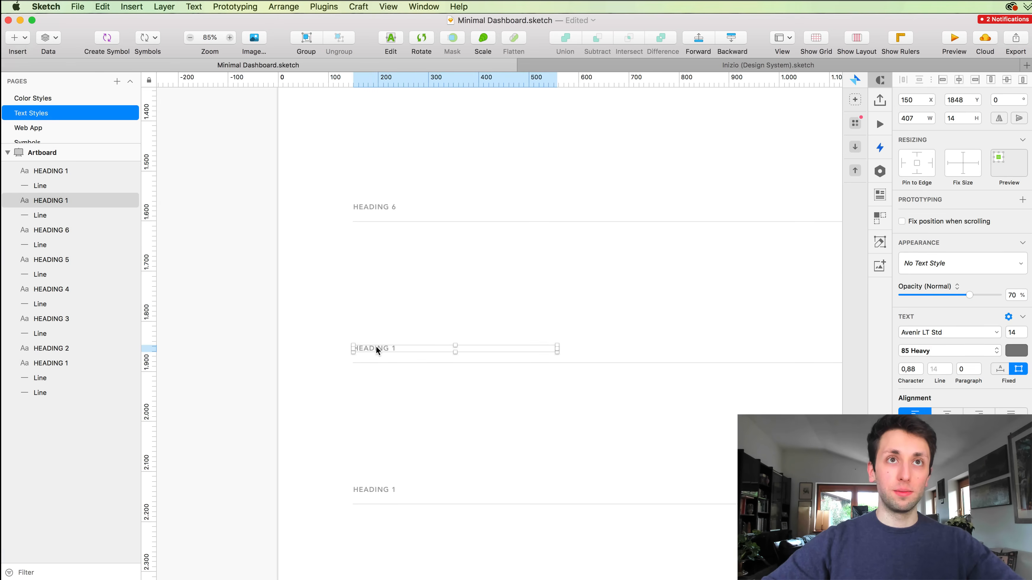
double_click(376, 346)
type("L")
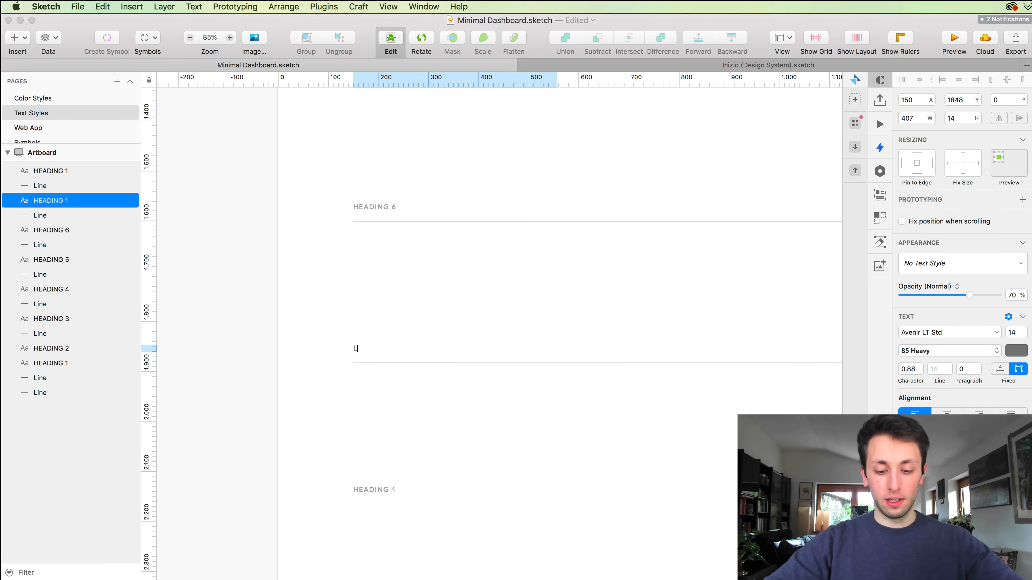
type("ABEL")
key("Escape")
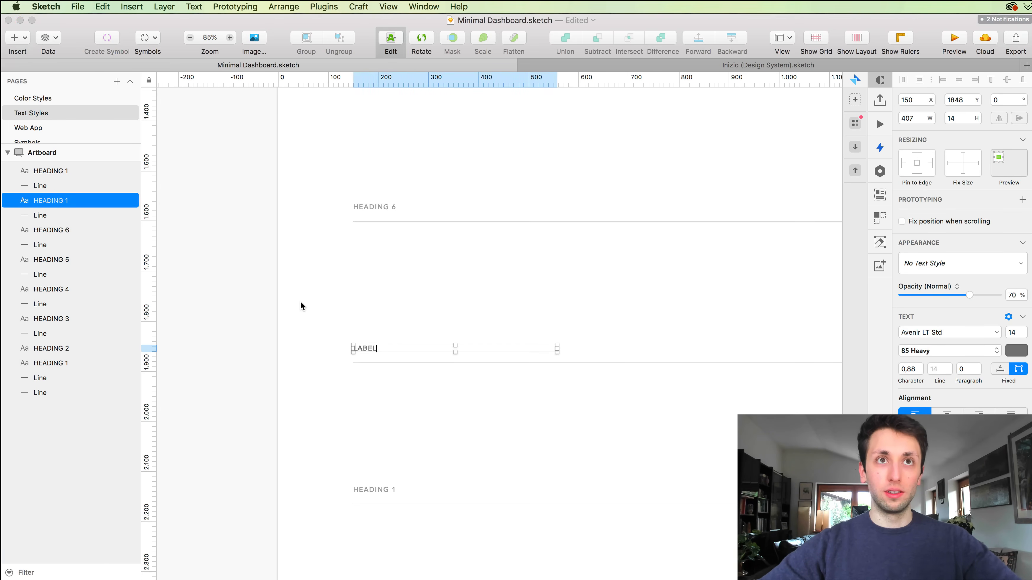
Switch to the Inizio design system document and examine its text style sections, from the headings down to the call to actions.
scroll(300, 301, "right", 2)
scroll(300, 301, "down", 2)
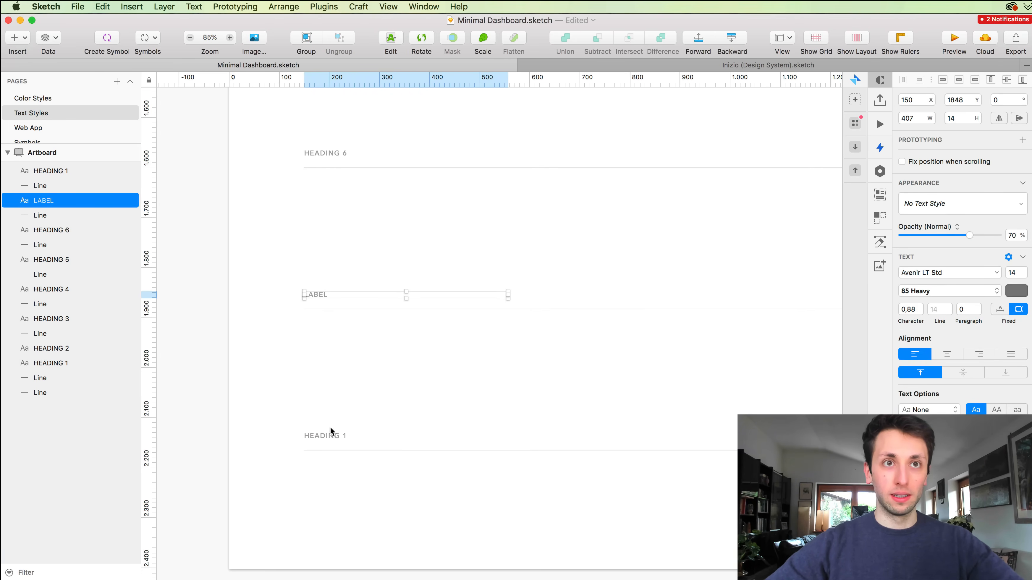
scroll(333, 433, "down", 3)
scroll(333, 435, "down", 1)
left_click(335, 380)
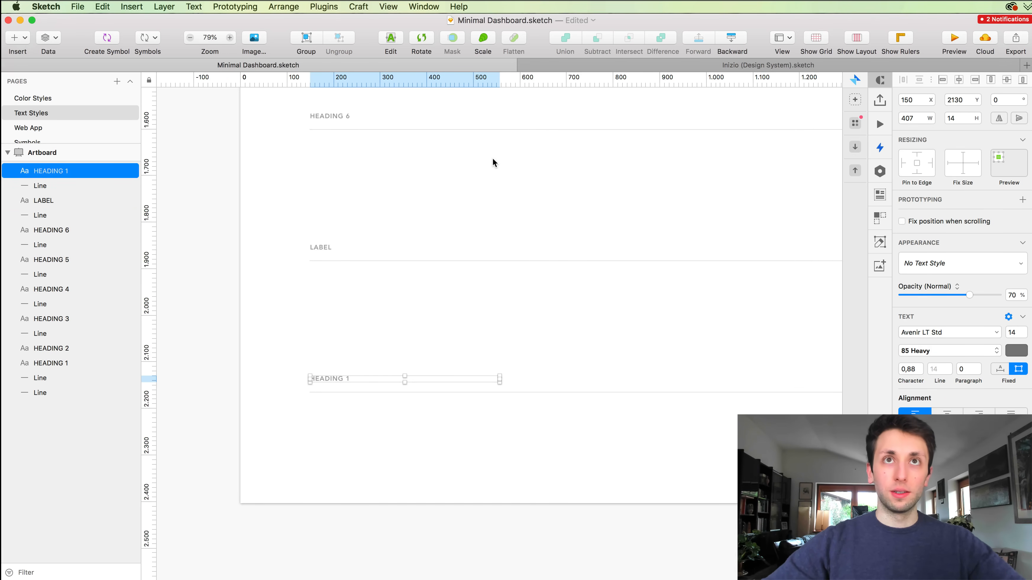
left_click(602, 63)
scroll(396, 429, "down", 10)
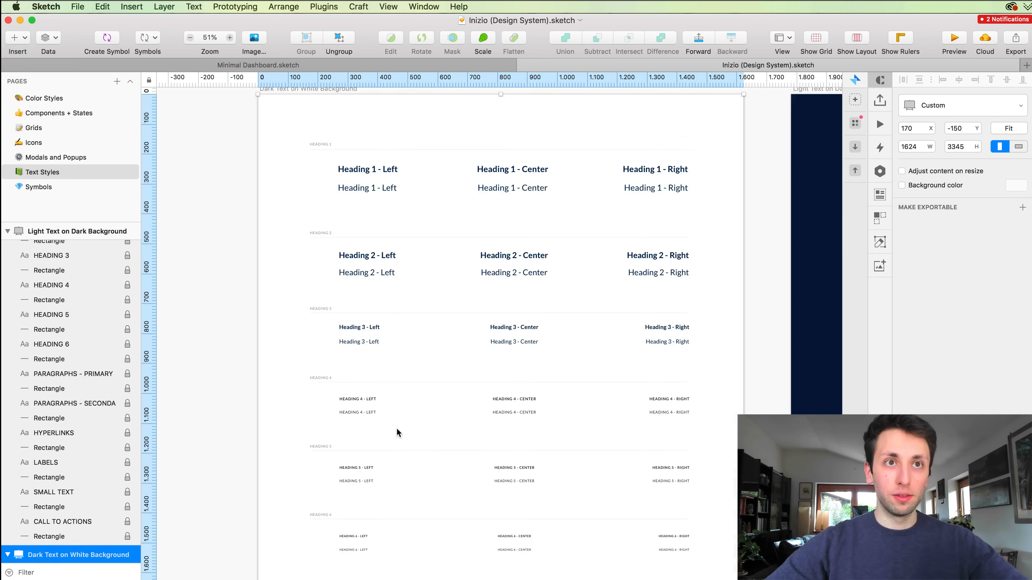
scroll(396, 429, "down", 3)
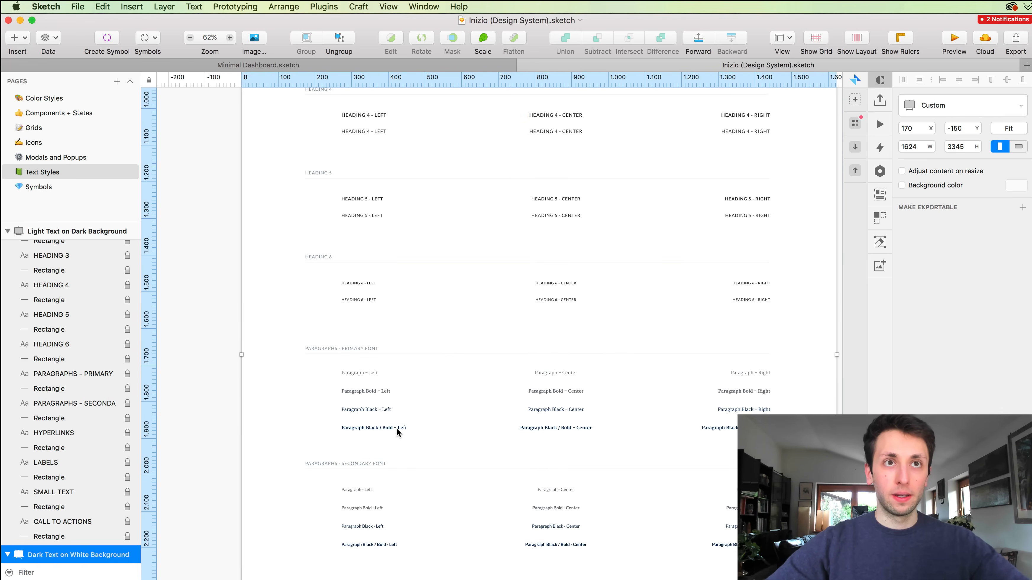
scroll(399, 265, "up", 3)
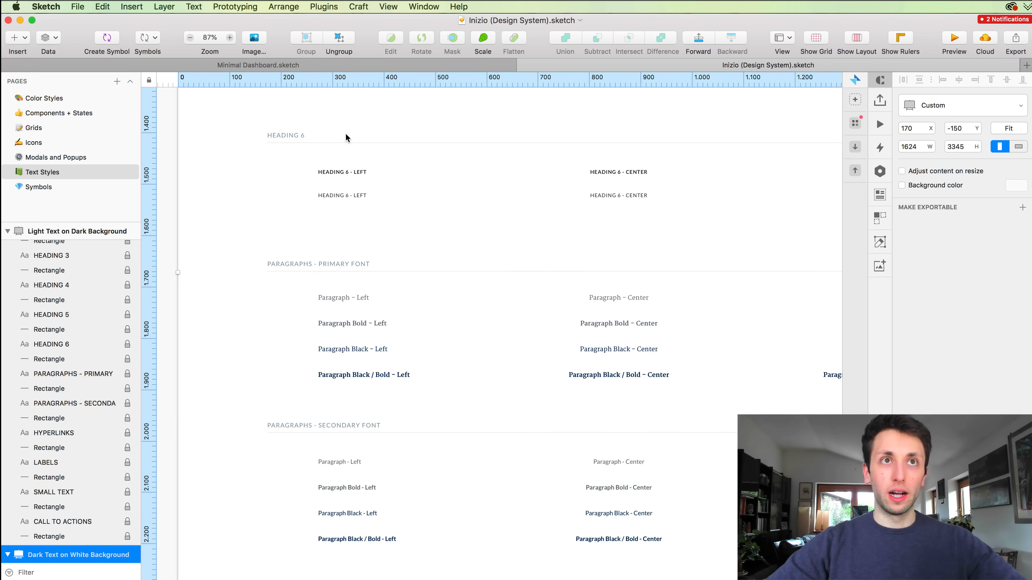
scroll(359, 305, "down", 5)
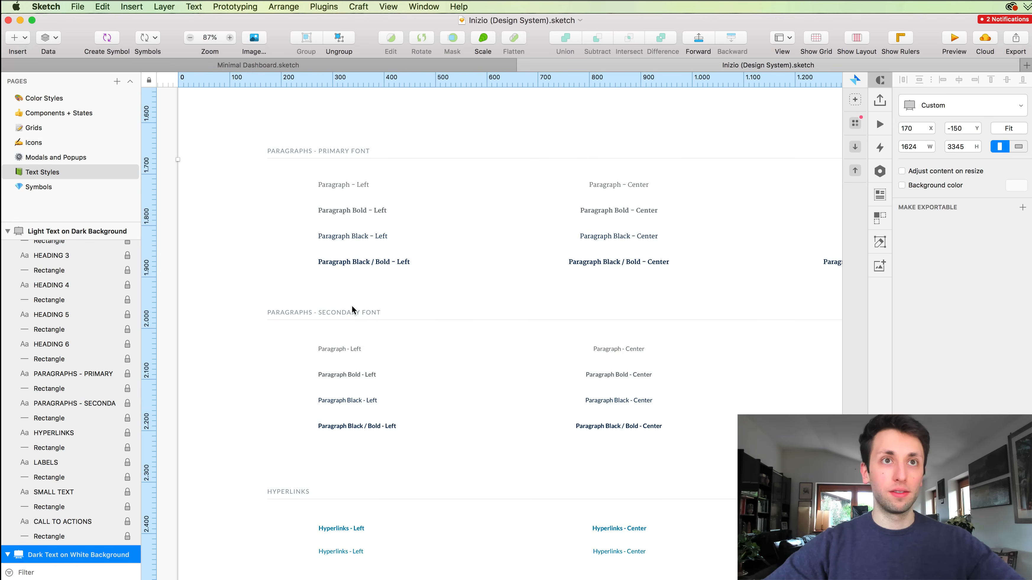
scroll(353, 304, "down", 8)
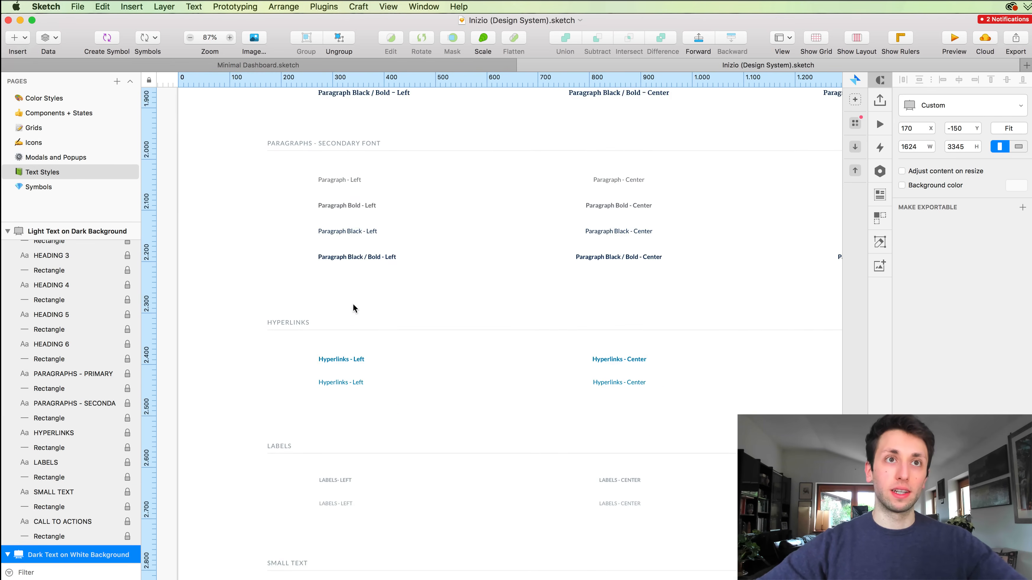
scroll(353, 305, "down", 10)
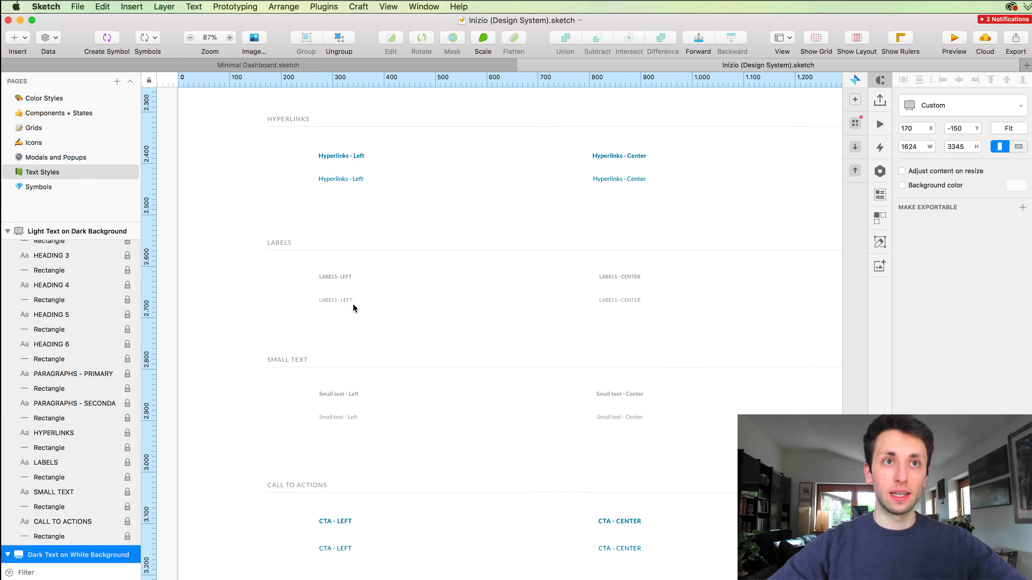
scroll(353, 303, "down", 3)
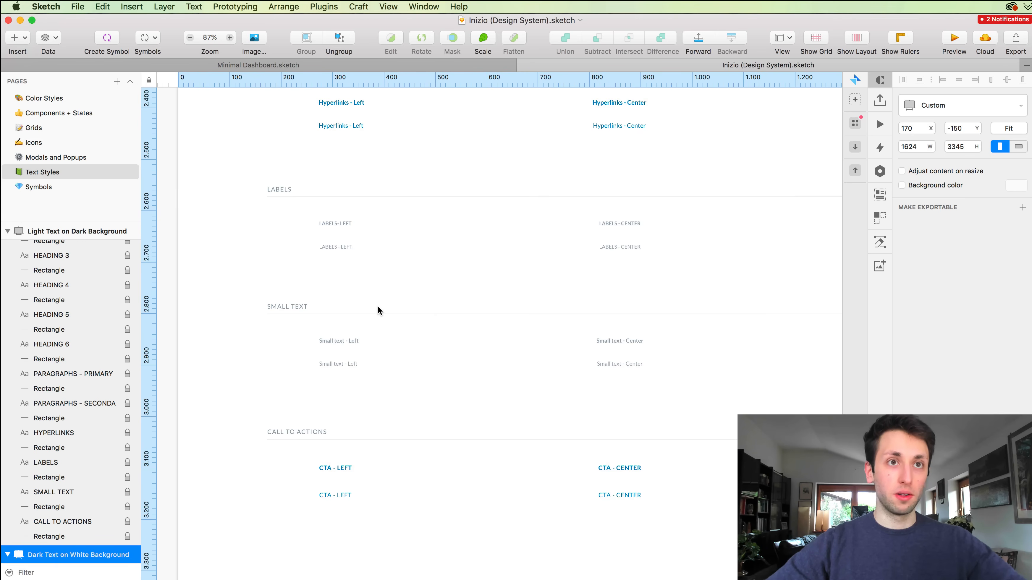
scroll(377, 306, "down", 4)
Return to the Minimal Dashboard document and replace the bottommost HEADING 1 label with the copied text "LABEL".
left_click(420, 60)
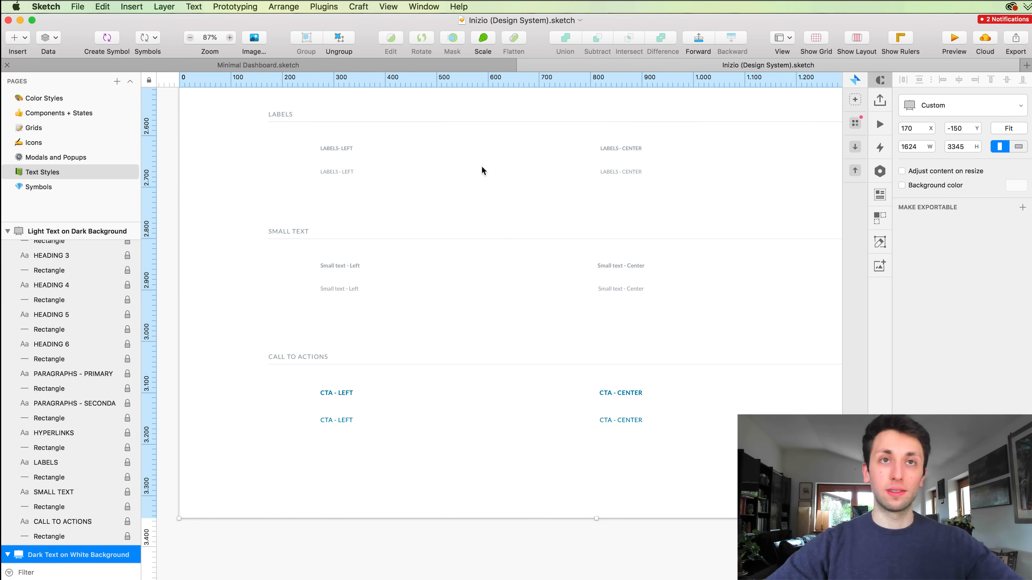
scroll(506, 230, "down", 3)
scroll(507, 230, "up", 1)
scroll(506, 235, "up", 1)
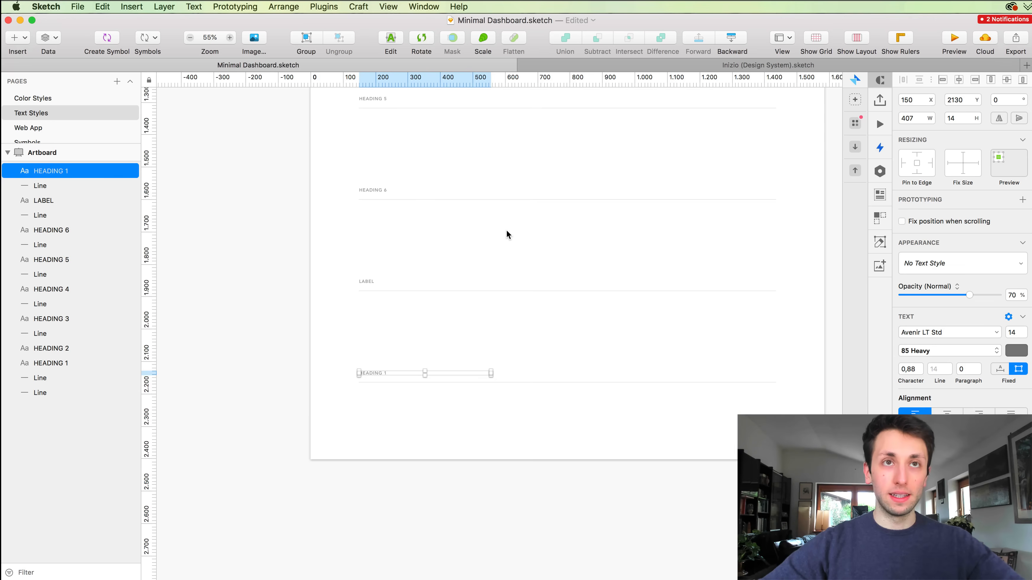
left_click(375, 280)
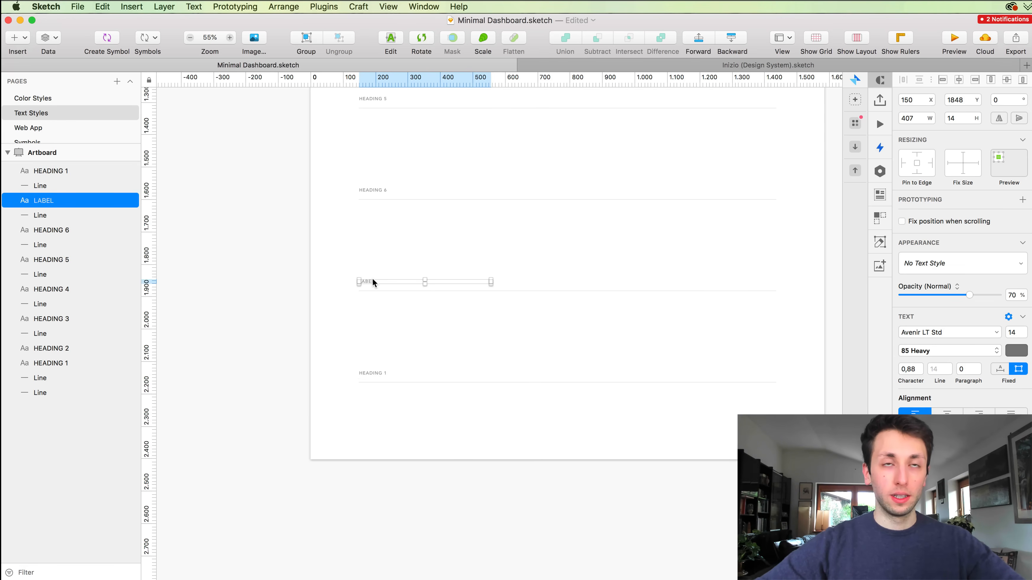
double_click(372, 281)
key("super+c")
key("Escape")
left_click(378, 371)
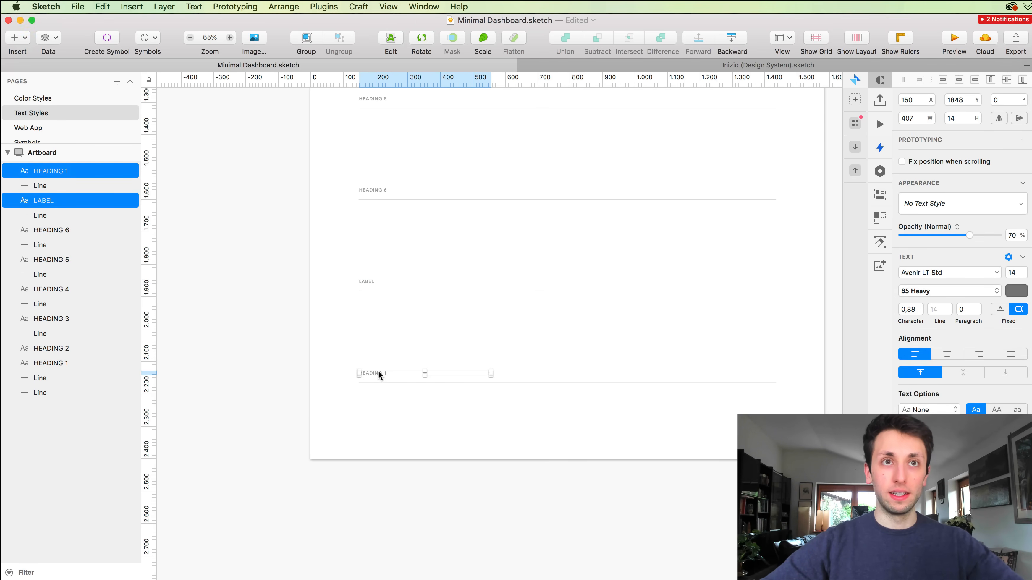
key("super+v")
key("Escape")
Change the label directly below HEADING 6 to "PARAGRAPH".
double_click(367, 280)
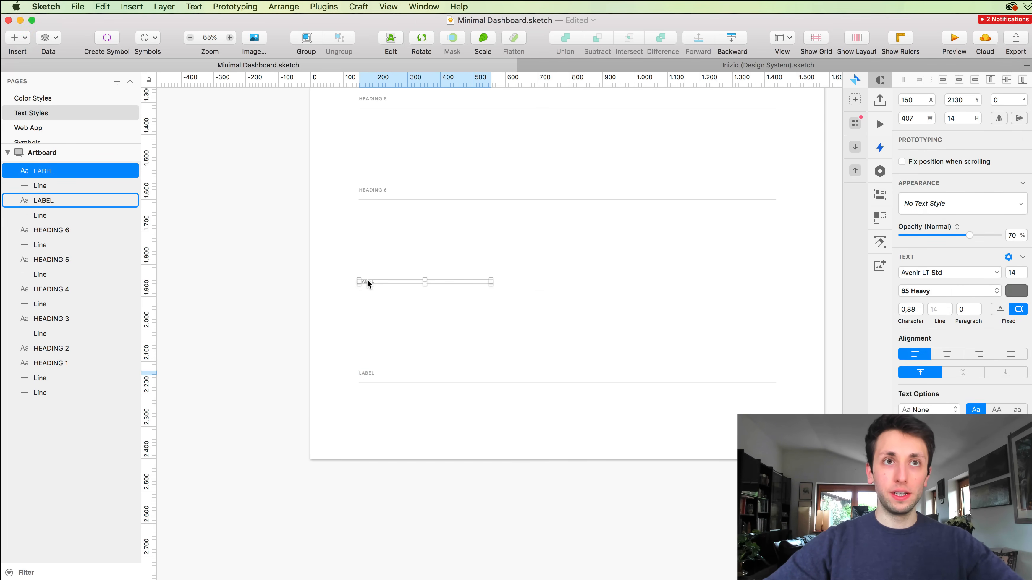
type("PARAGRAPH")
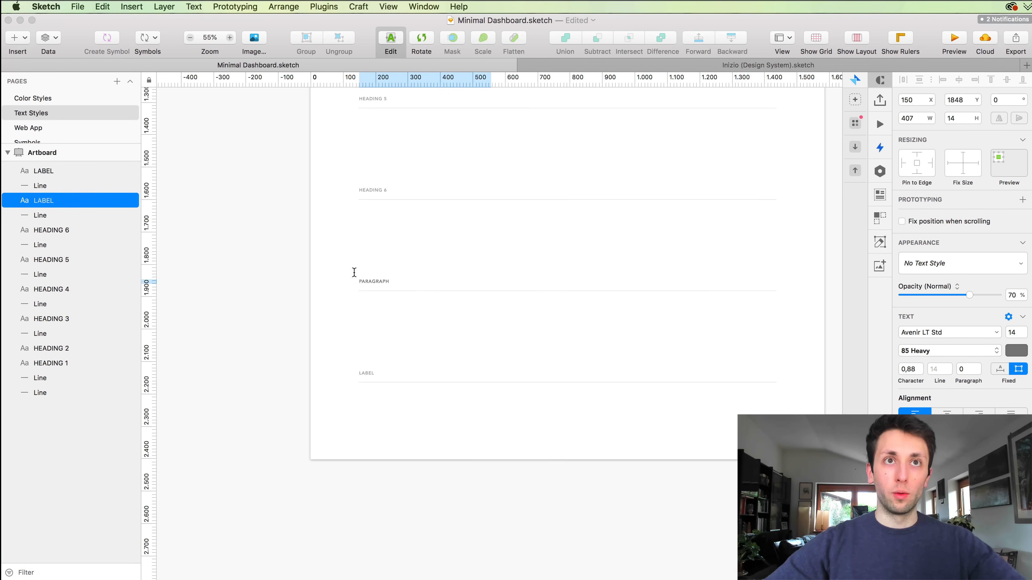
key("Escape")
left_click(356, 325)
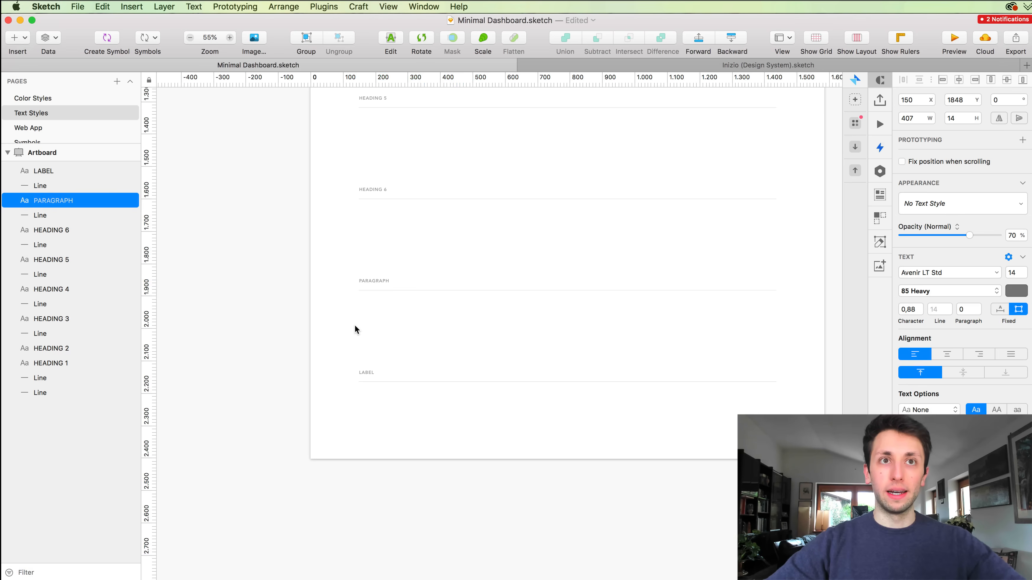
Extend the artboard's bottom edge downward to a height of about 2927.
scroll(355, 326, "down", 1)
scroll(356, 325, "up", 5)
scroll(340, 273, "up", 10)
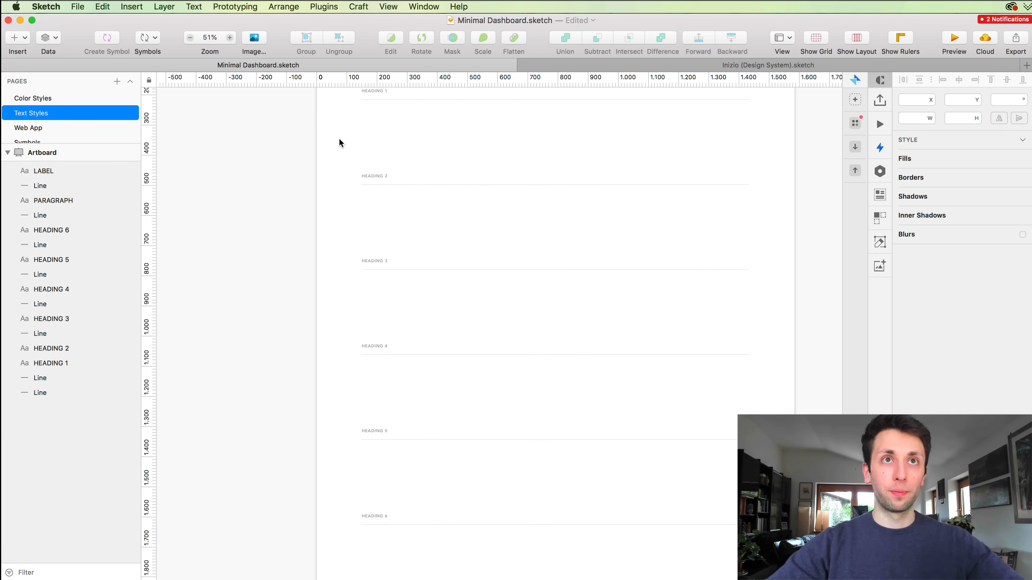
left_click(329, 229)
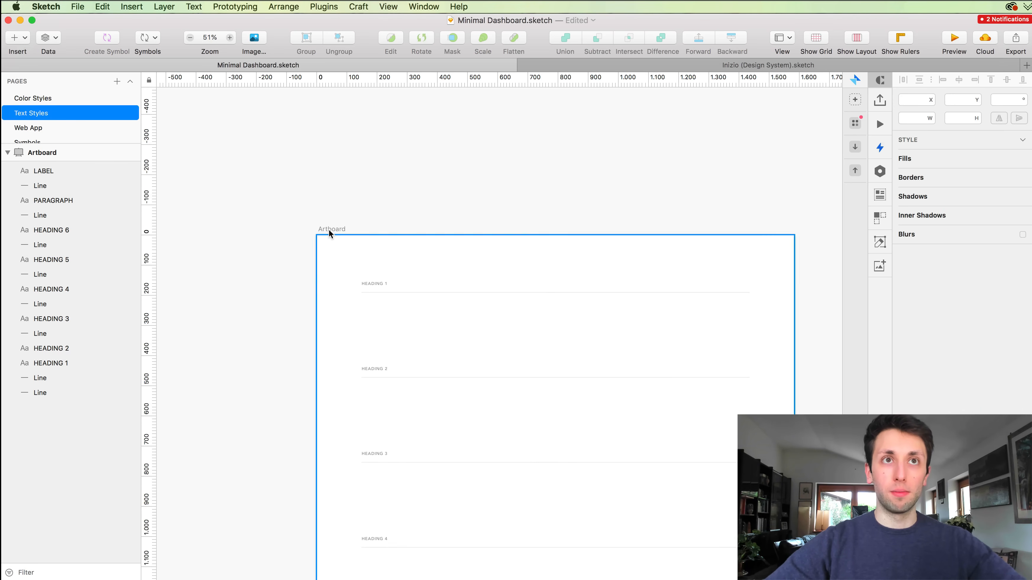
scroll(329, 232, "down", 15)
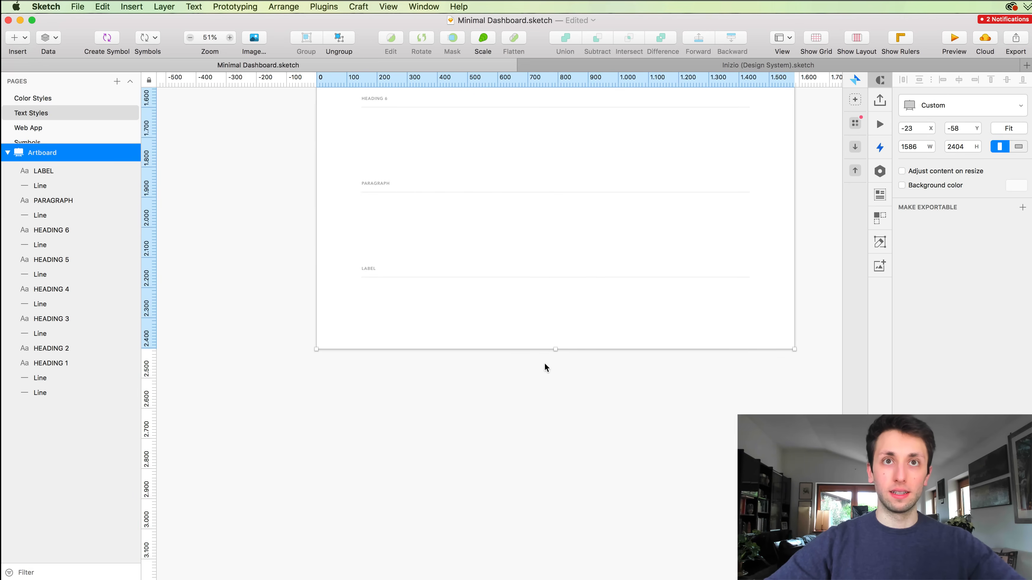
left_click_drag(552, 348, 553, 506)
Duplicate the LABEL text and its divider line below, with the text at Y 2412, and change the copied label to "SMALL TEXT".
left_click_drag(289, 234, 471, 285)
left_click_drag(554, 311, 554, 311)
scroll(381, 255, "up", 5)
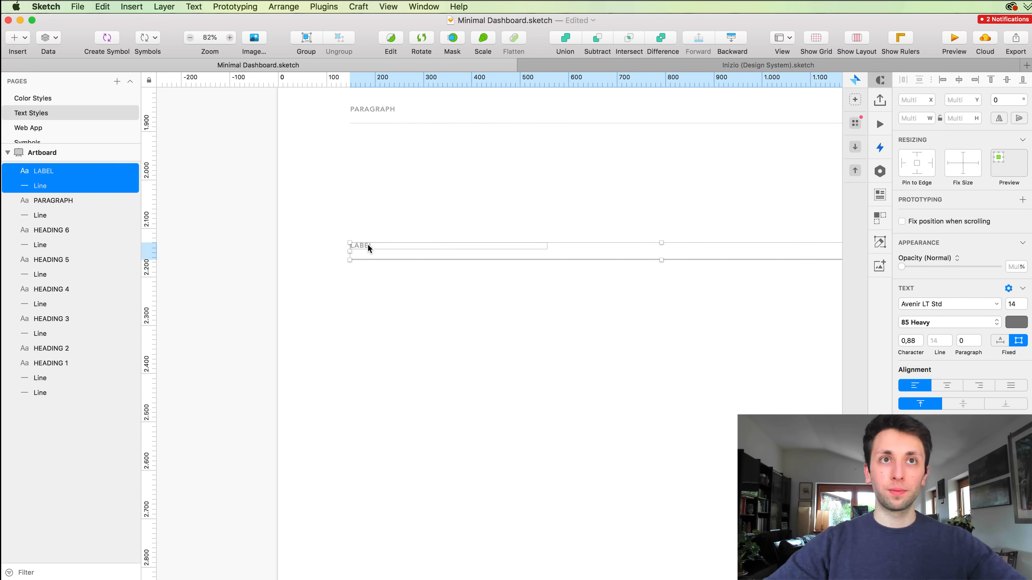
left_click_drag(368, 244, 373, 383)
left_click(334, 359)
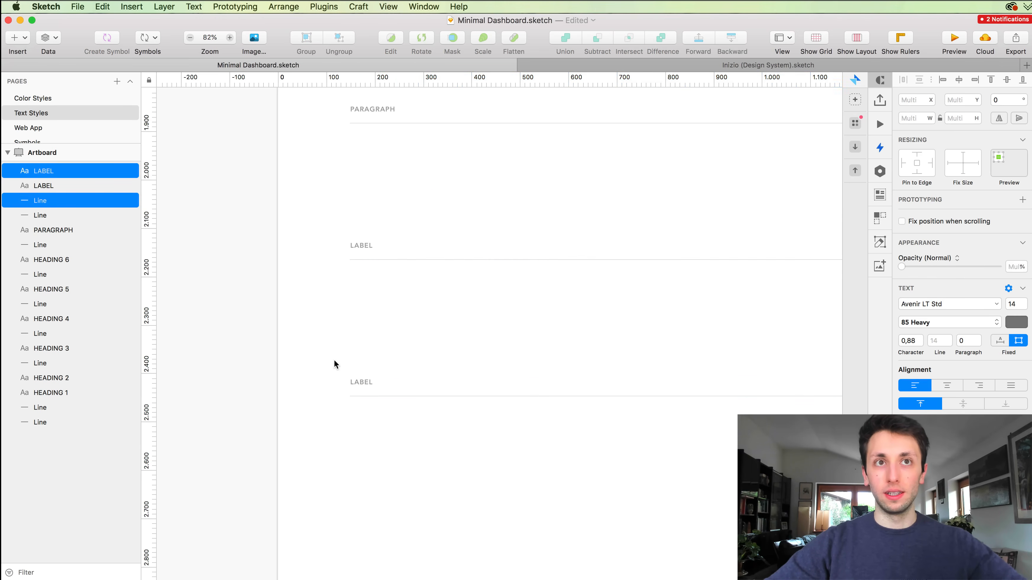
double_click(369, 382)
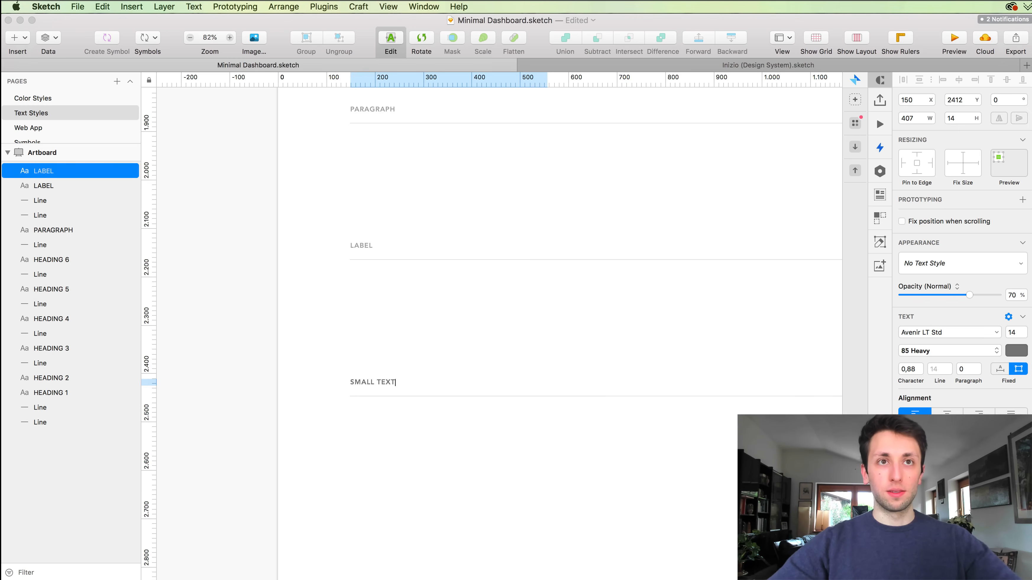
key("Escape")
Duplicate the SMALL TEXT label and its divider line below, with the text at Y 2694, and change the copy to "HYPERLINKS".
scroll(341, 309, "down", 3)
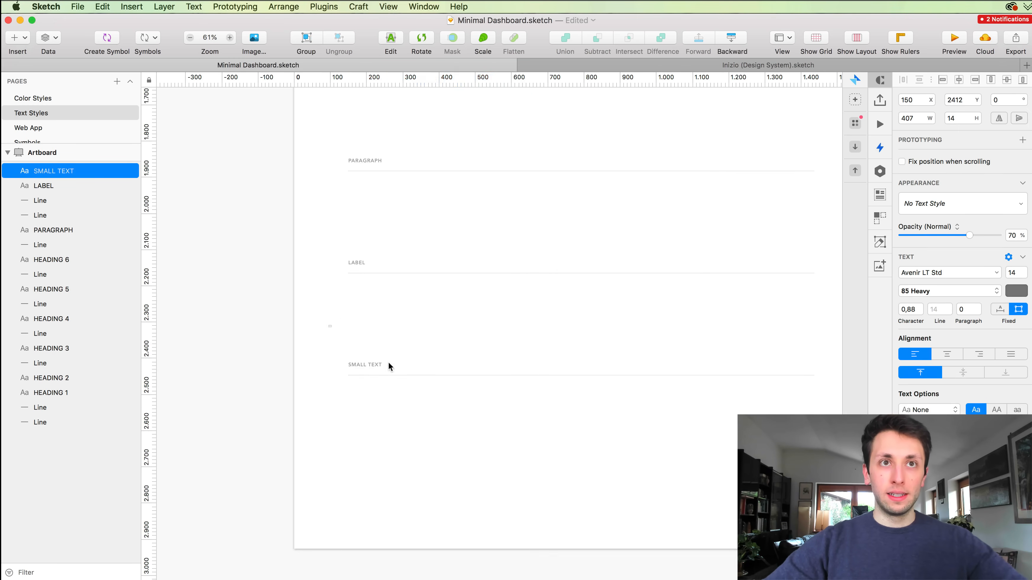
left_click(377, 364, "shift")
left_click_drag(374, 365, 369, 467)
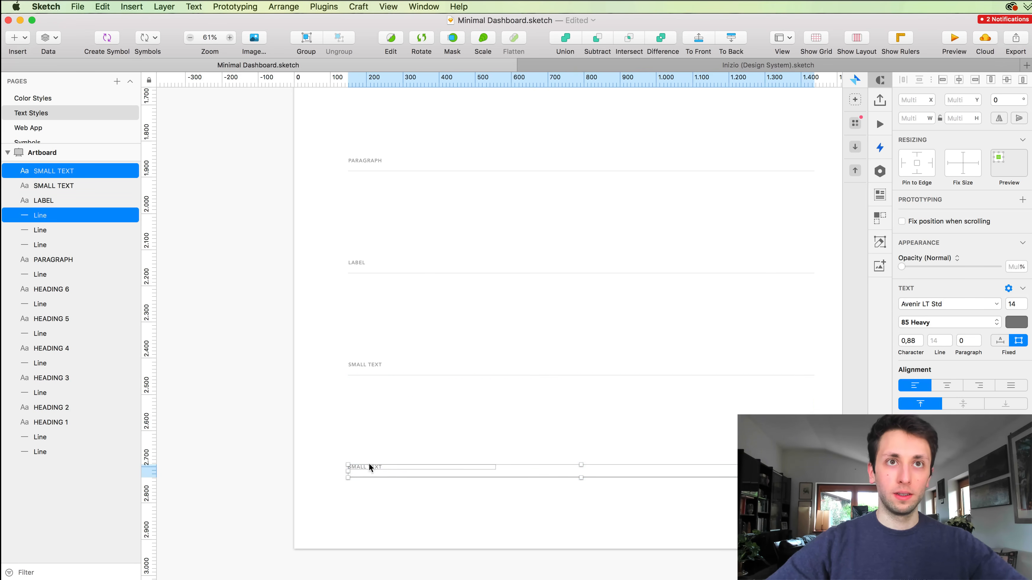
double_click(362, 466)
type("HYPE")
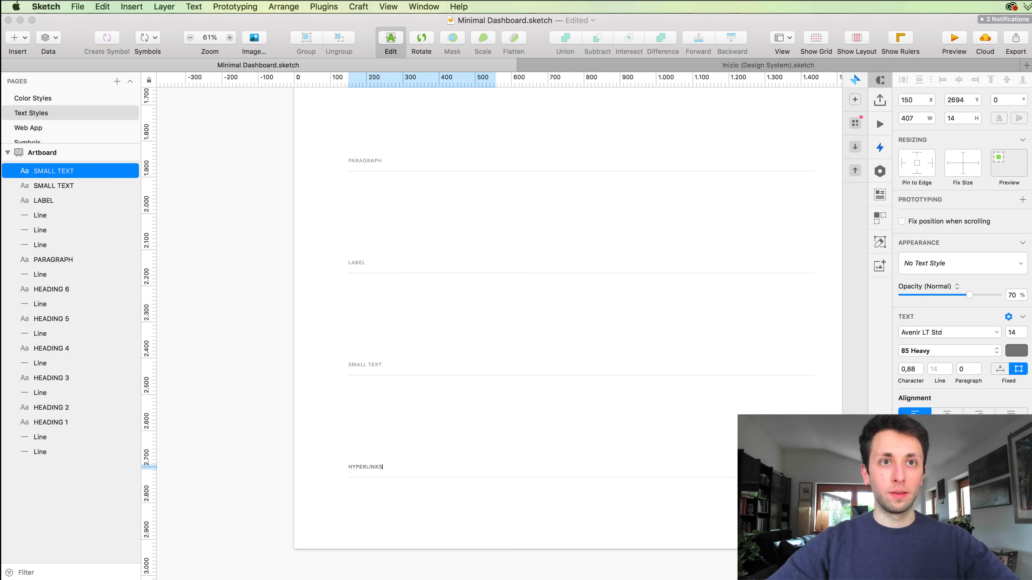
type("RLINKS")
key("Escape")
Extend the artboard's bottom edge further below the HYPERLINKS section to a height of about 3077.
scroll(335, 399, "down", 3)
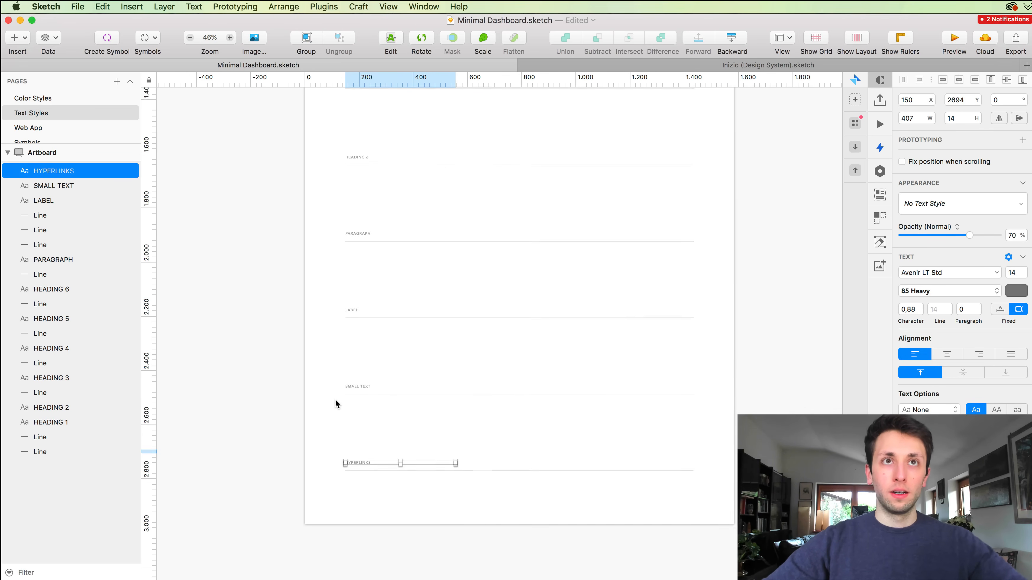
scroll(329, 311, "up", 10)
scroll(328, 312, "up", 10)
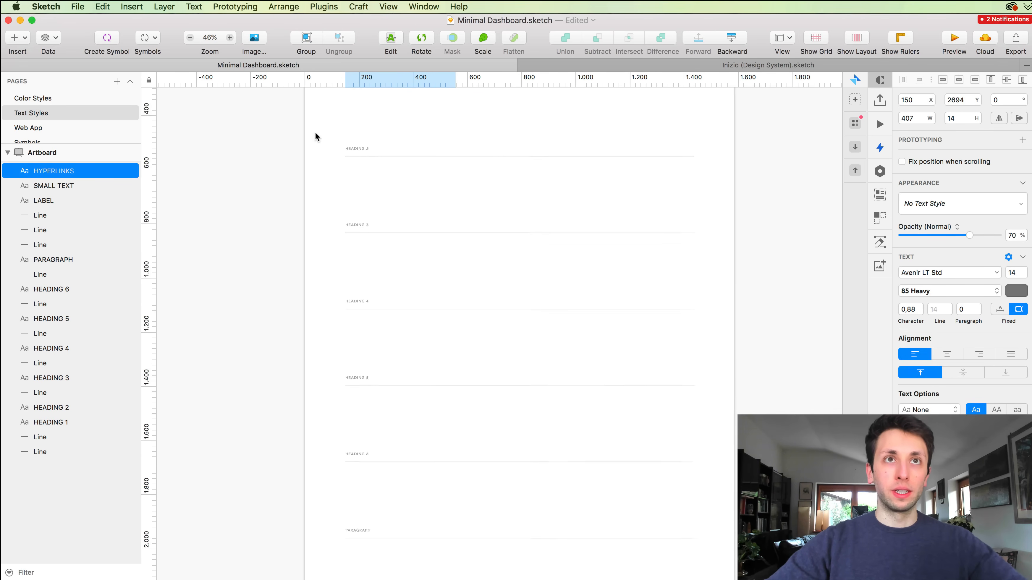
left_click(315, 152)
scroll(315, 150, "down", 10)
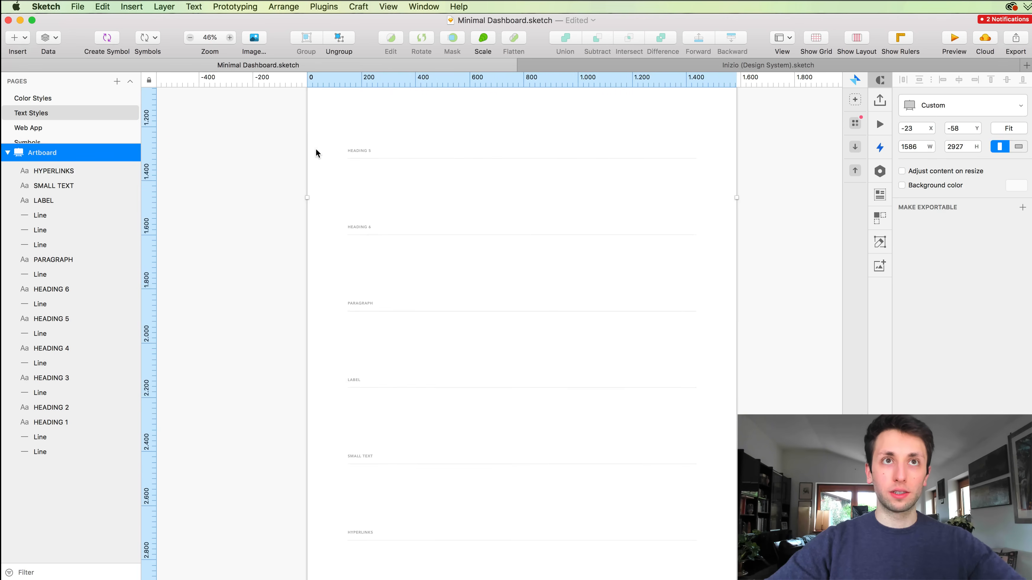
scroll(528, 513, "down", 2)
left_click_drag(527, 515, 527, 556)
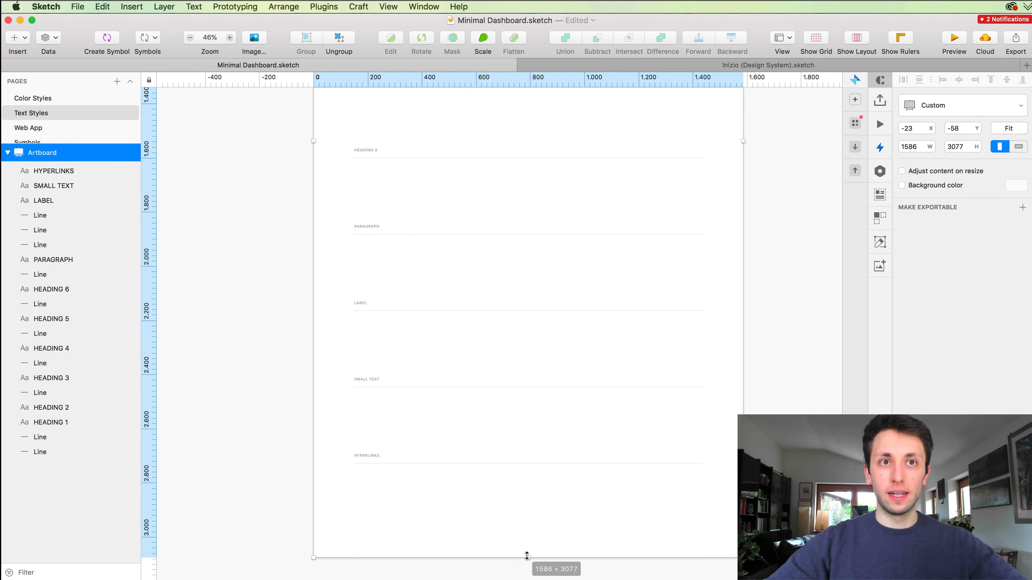
left_click(777, 378)
scroll(728, 327, "up", 10)
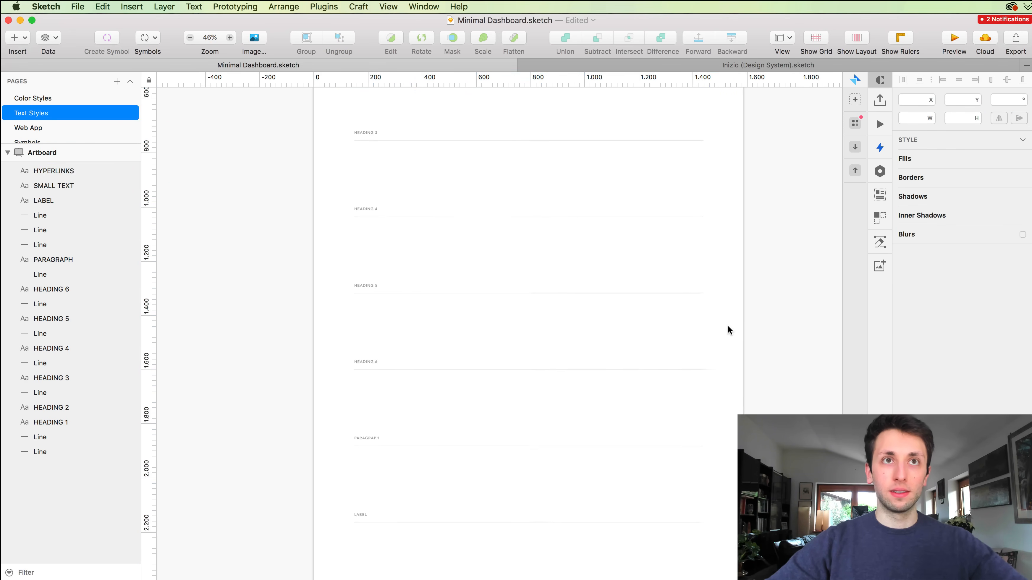
scroll(359, 153, "up", 5)
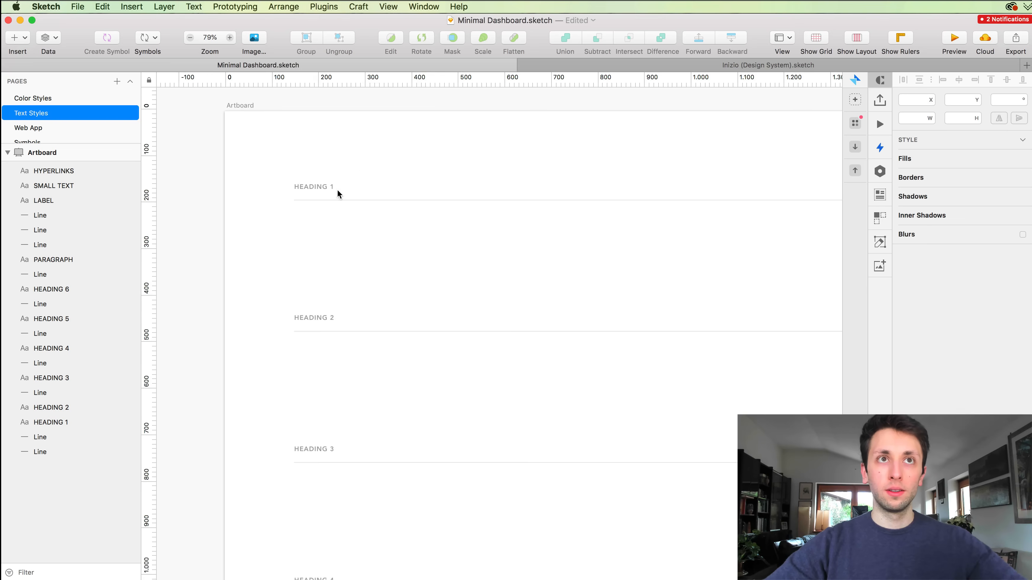
Duplicate the HEADING 1 label below its divider line at Y 245 and narrow the copy to a width of 296.
left_click(320, 187)
left_click_drag(317, 193, 310, 225)
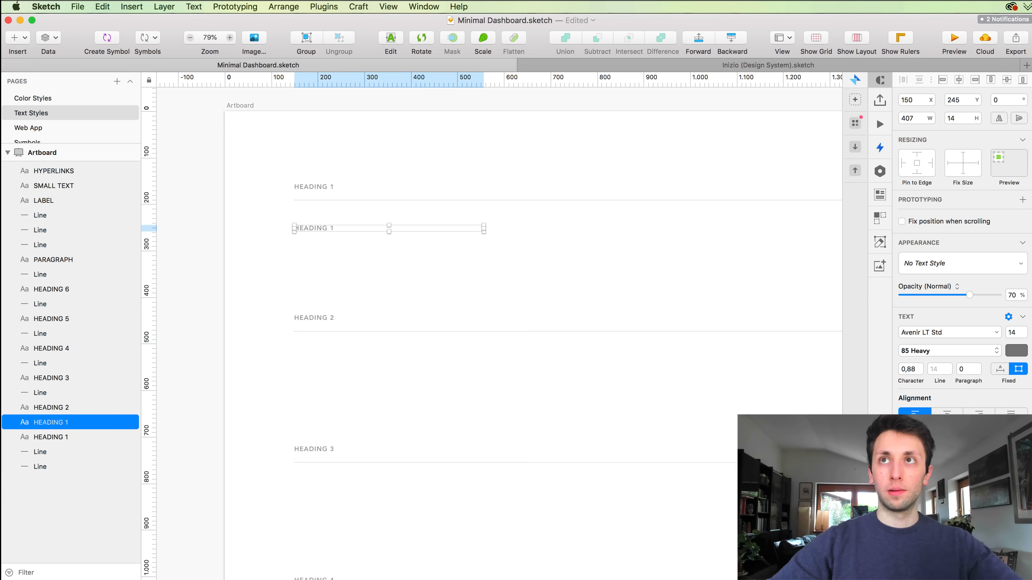
left_click(502, 250)
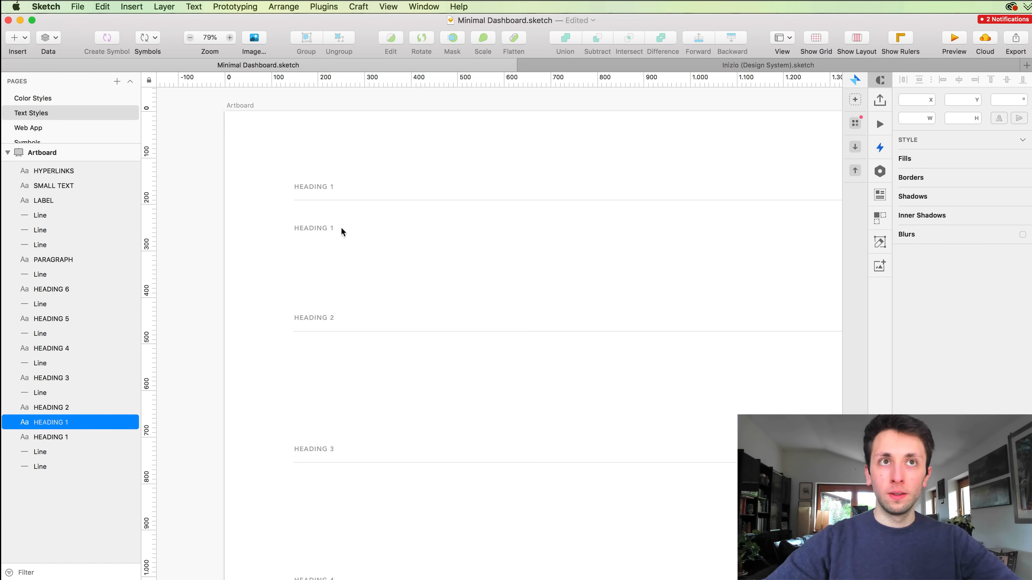
left_click(325, 226)
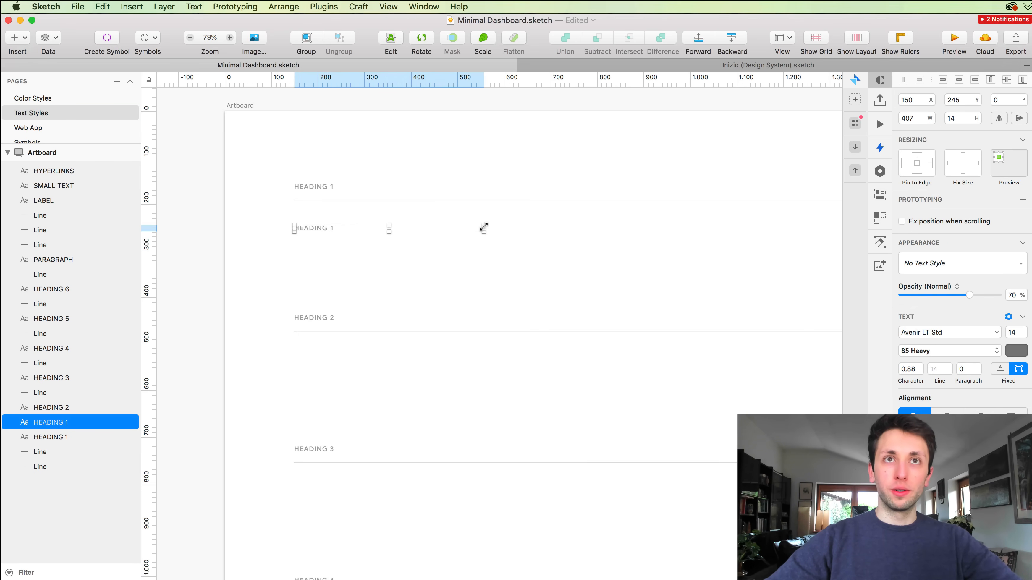
left_click_drag(484, 227, 432, 227)
scroll(430, 228, "down", 2)
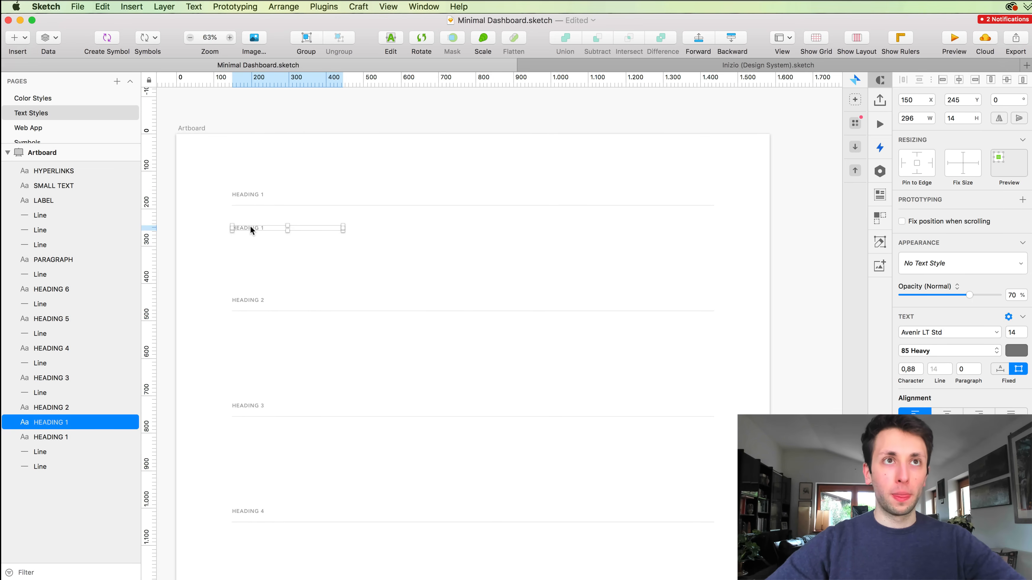
Change the copied label's text to "Heading 1" and set its font size to 34.
double_click(250, 226)
key("BackSpace")
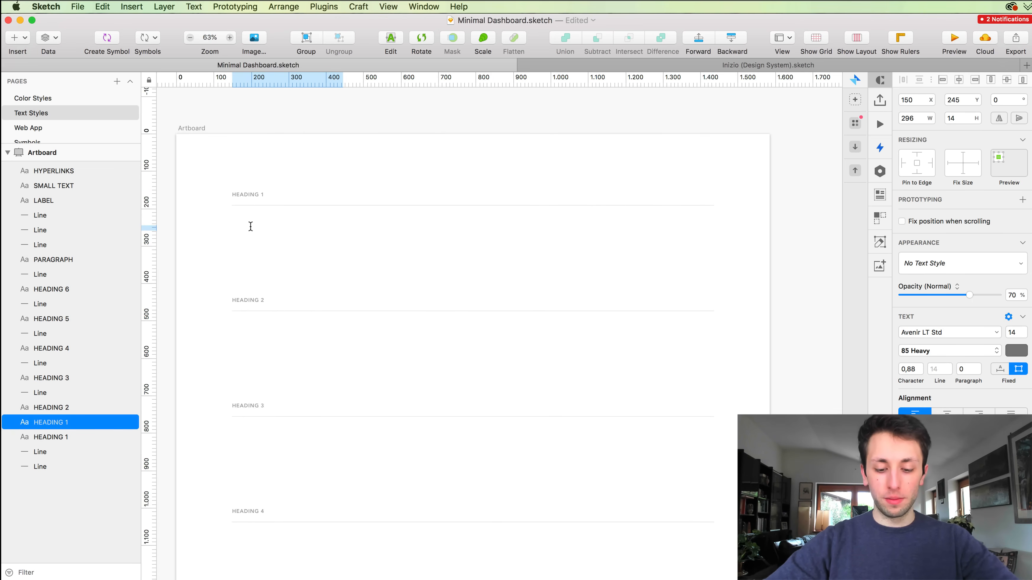
type("Heading 1")
key("Escape")
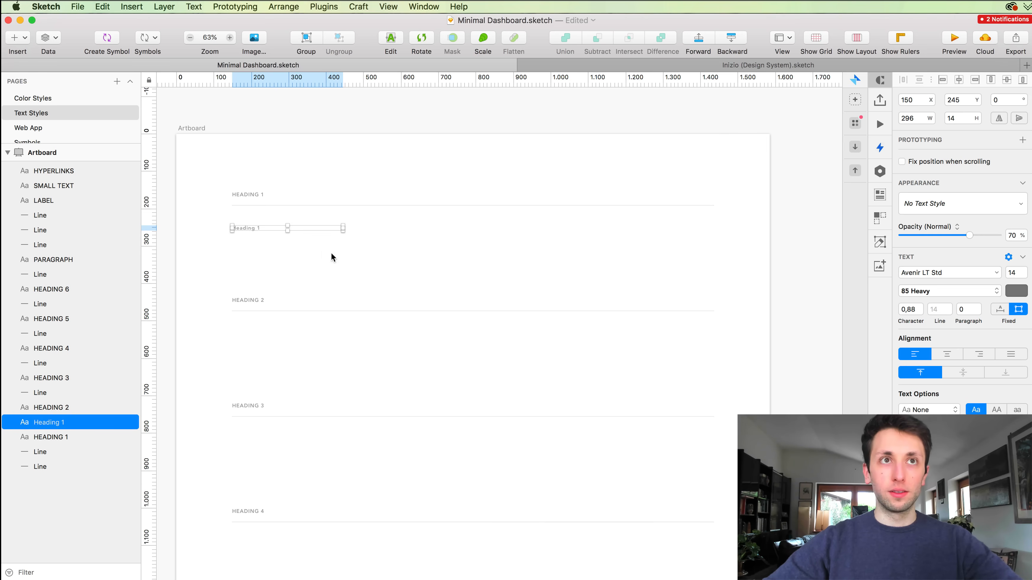
left_click(1022, 271, "shift")
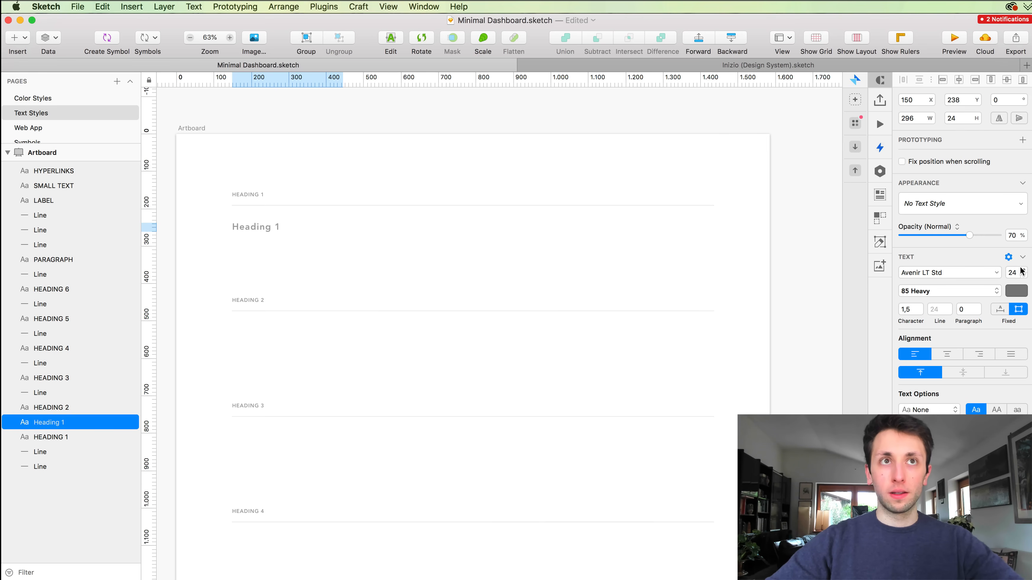
On the Web App page, locate the large $30000 amount on the Bank Accounts artboard and copy its text style.
left_click(63, 111)
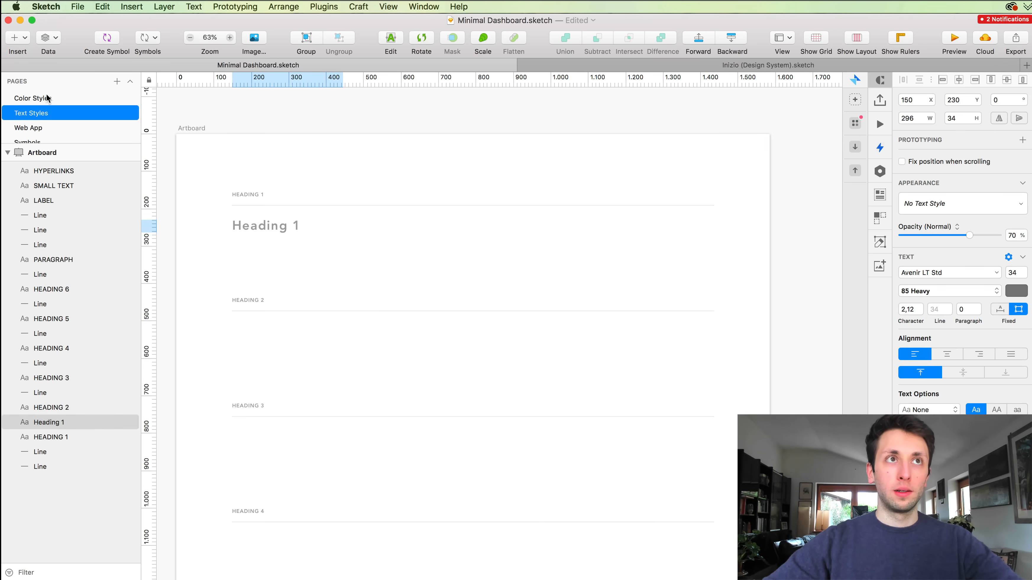
left_click(52, 99)
left_click(42, 128)
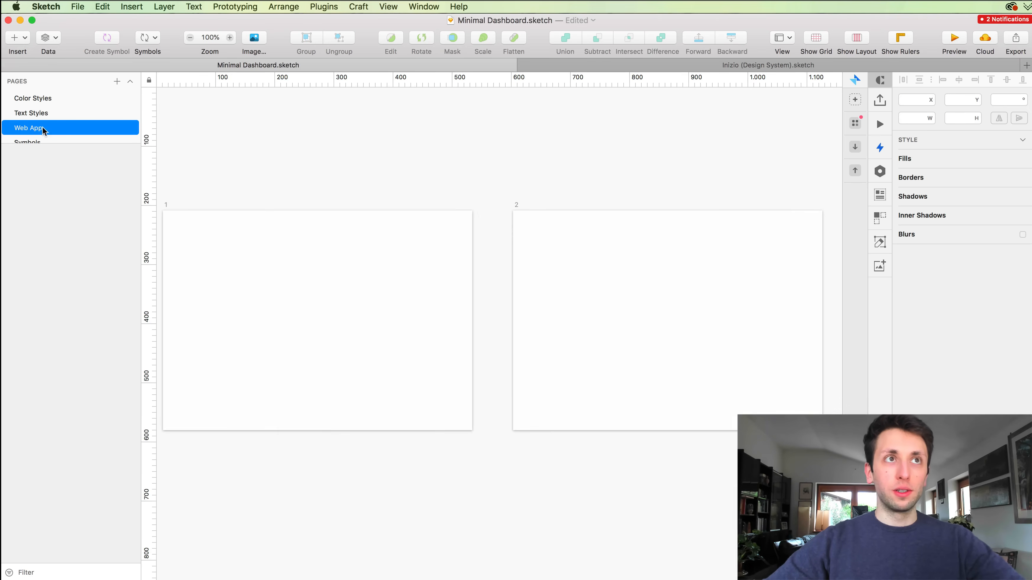
scroll(366, 211, "up", 3)
scroll(367, 212, "right", 10)
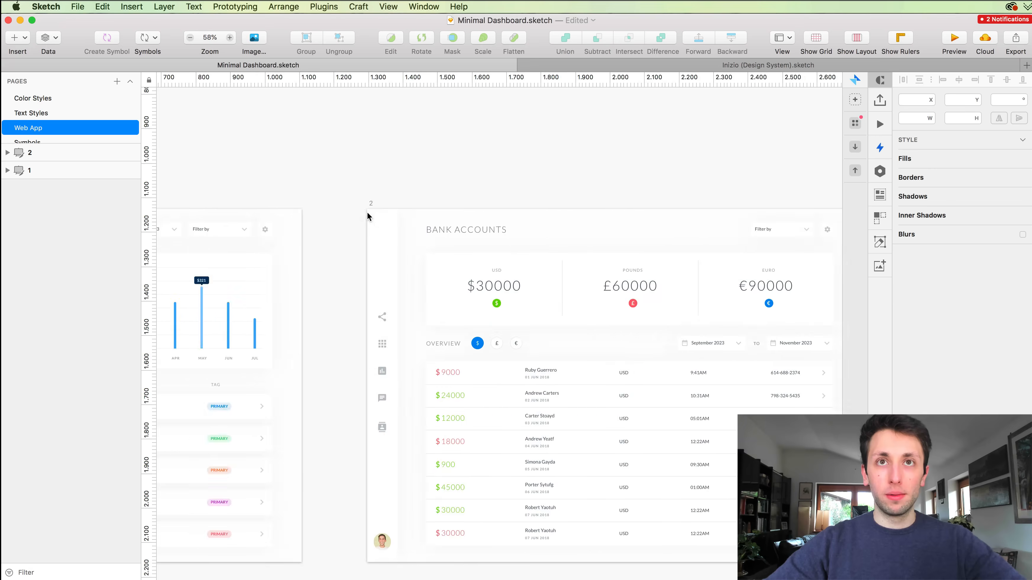
scroll(452, 266, "up", 3)
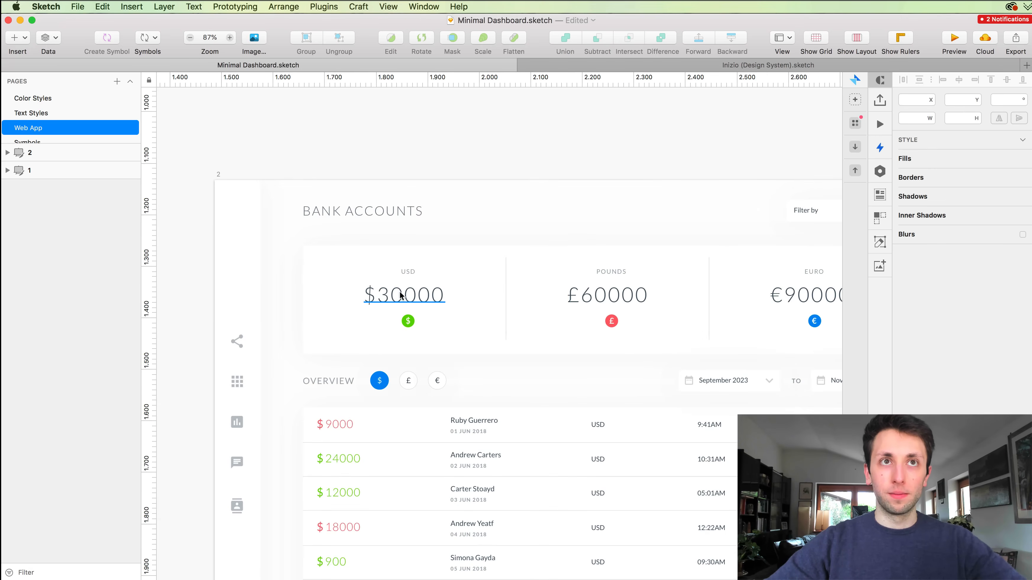
scroll(413, 289, "down", 3)
scroll(413, 290, "left", 8)
scroll(413, 289, "left", 5)
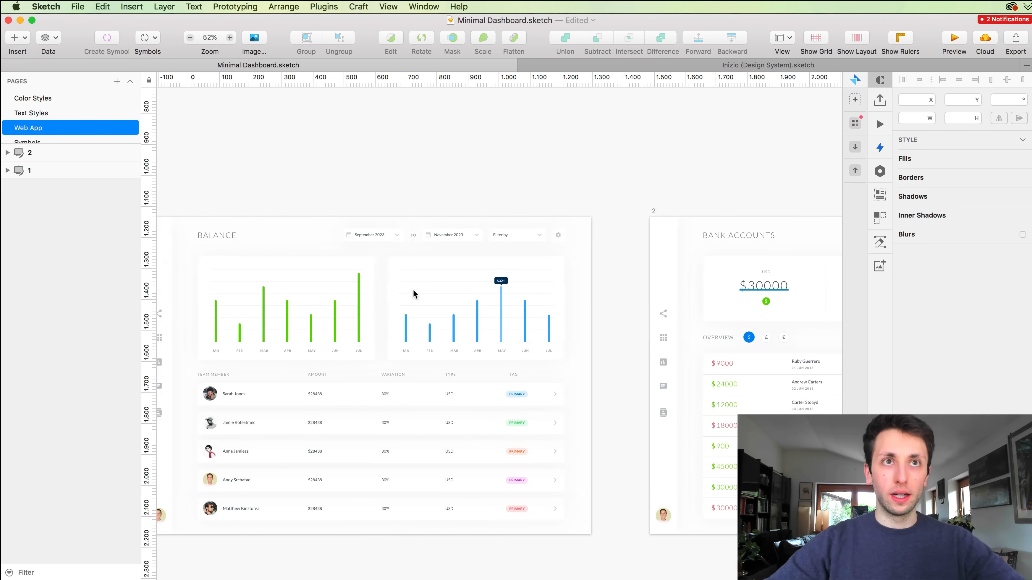
scroll(413, 289, "right", 10)
scroll(415, 288, "up", 3)
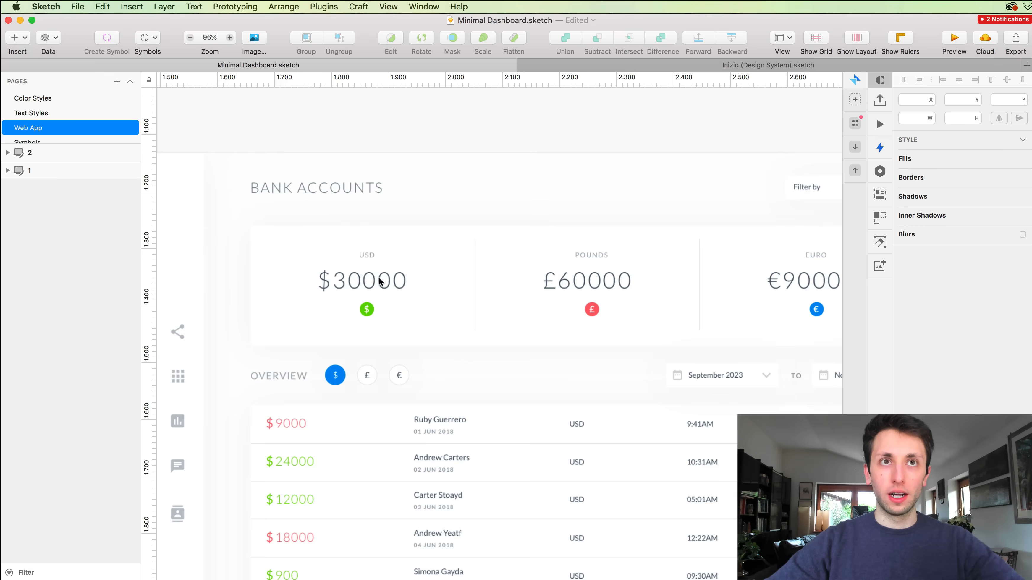
left_click(374, 278)
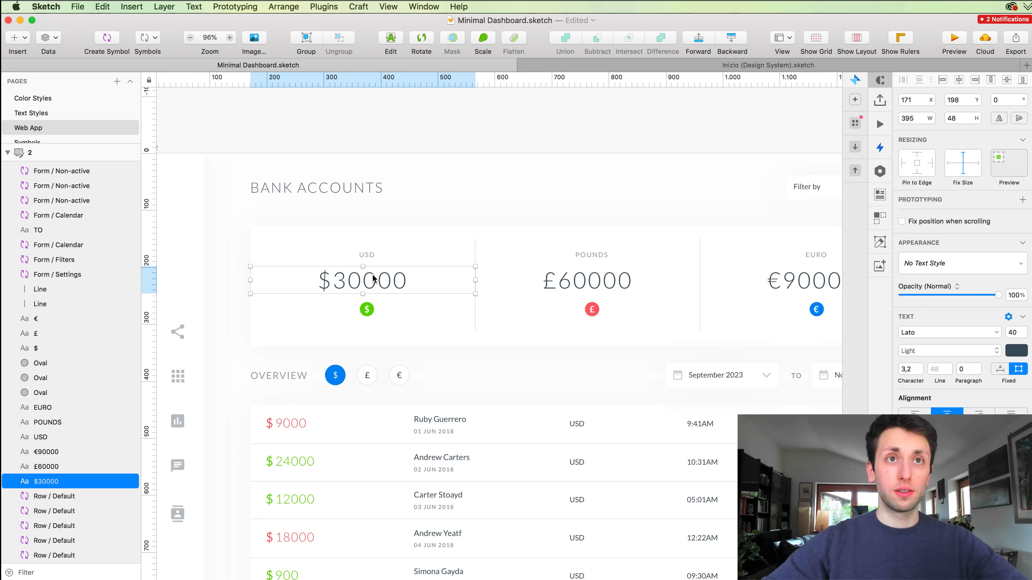
Return to the Text Styles page, paste the copied style onto the Heading 1 sample and left-align it.
left_click(45, 113)
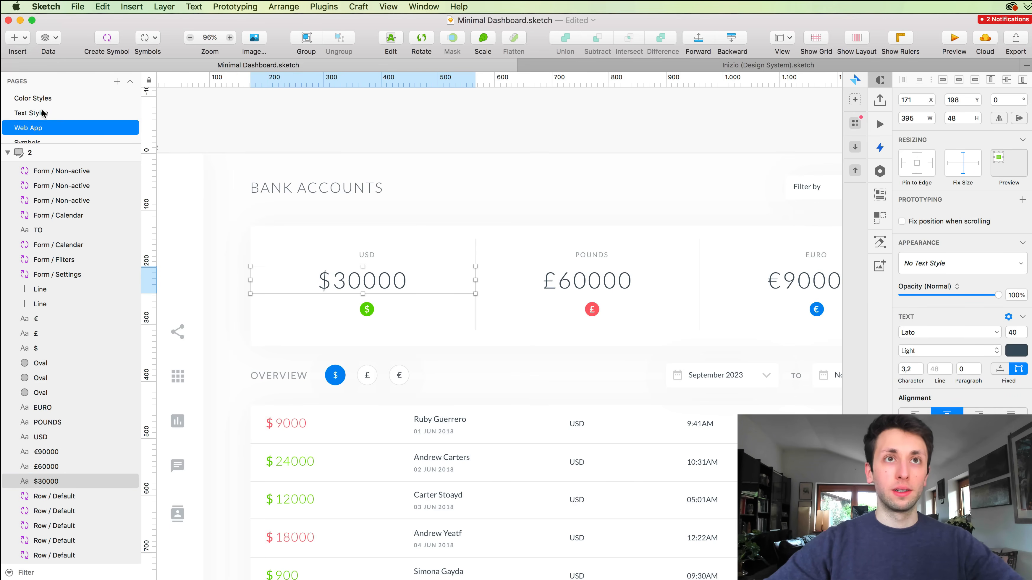
scroll(295, 225, "down", 3)
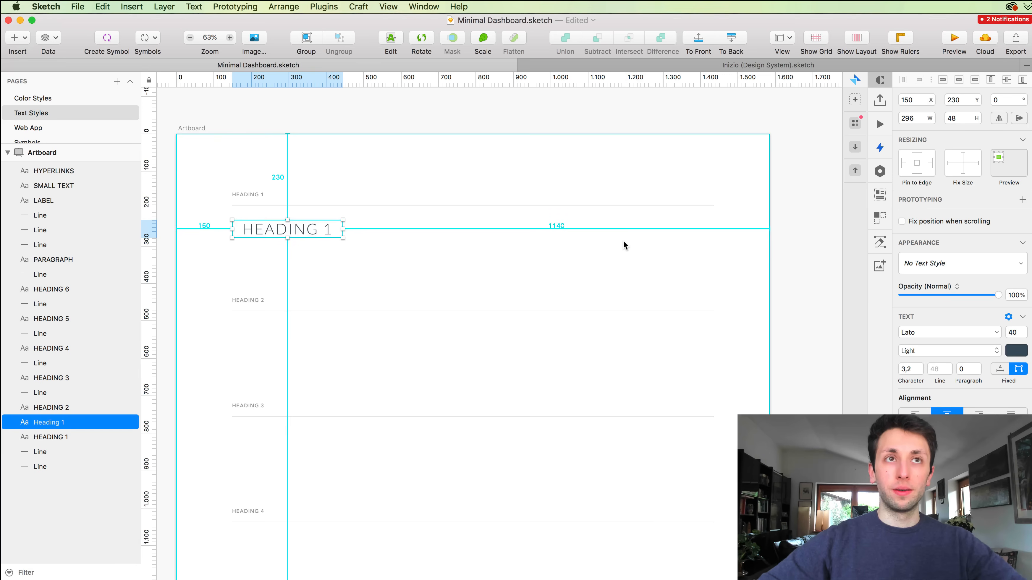
key("super+shift+bracketleft")
Change the sample text to "Heading 1 (Left)" and narrow its text box to a width of 267.
key("Return")
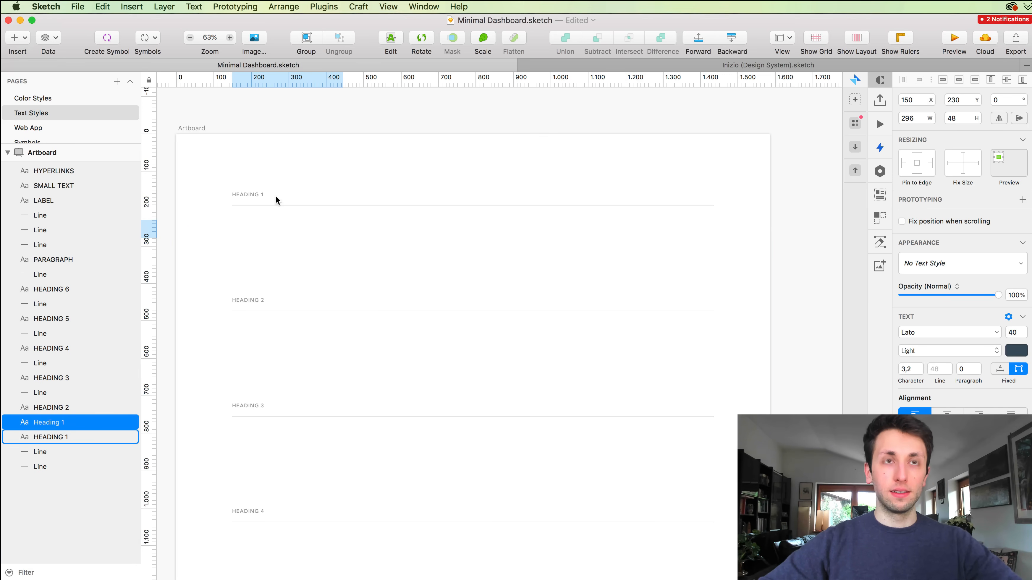
key("Right")
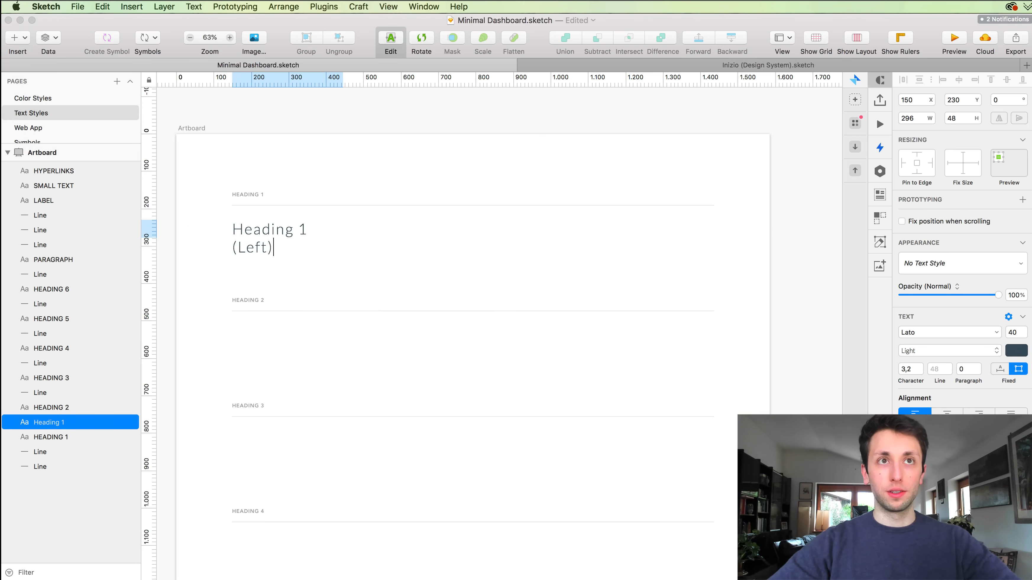
key("Escape")
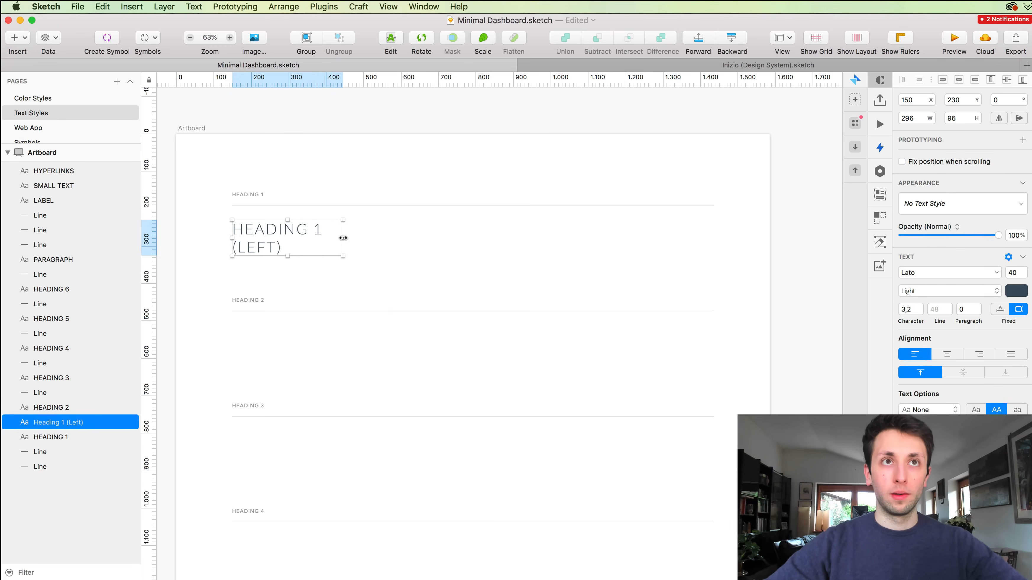
mouse_move(343, 238)
left_mouse_down()
mouse_move(390, 235)
mouse_move(332, 236)
left_mouse_up()
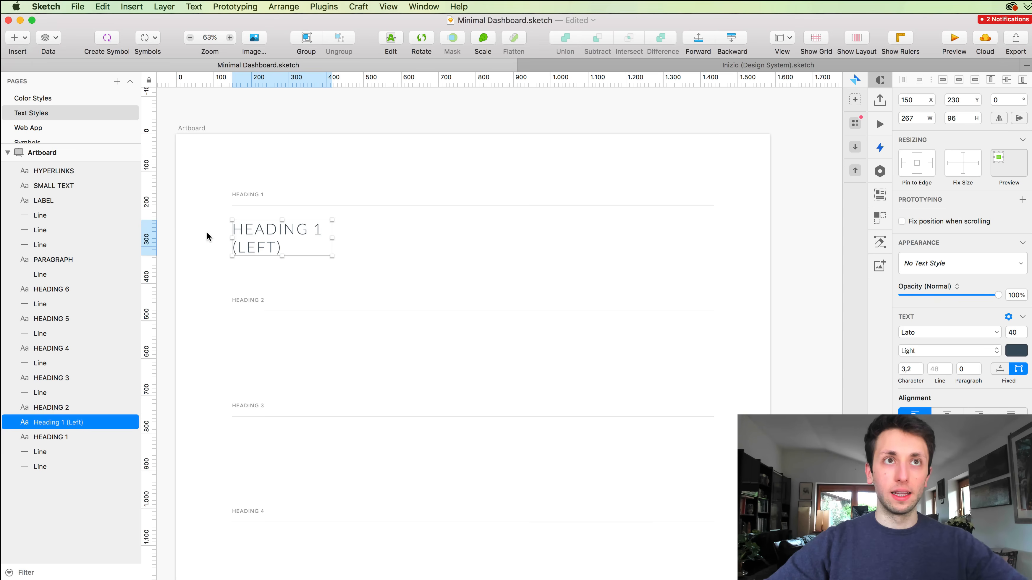
Duplicate the Heading 1 (Left) sample twice along the same row, placing the copies at X 660 and X 1170.
left_click_drag(258, 231, 447, 235)
scroll(448, 234, "up", 2)
key("super+d")
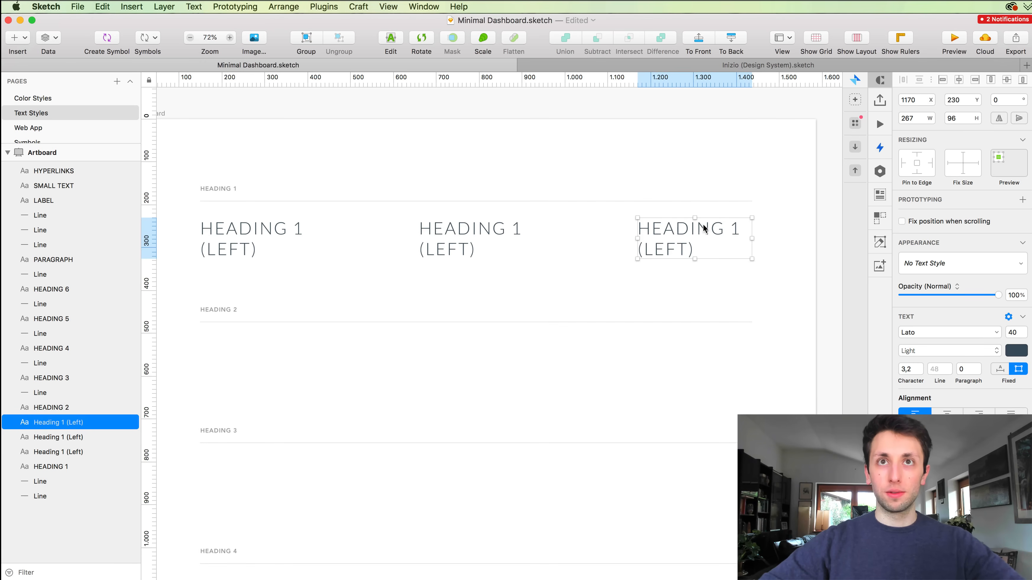
Right-align the text of the copy at X 1170 and center the text of the copy at X 660.
key("super+shift+bracketright")
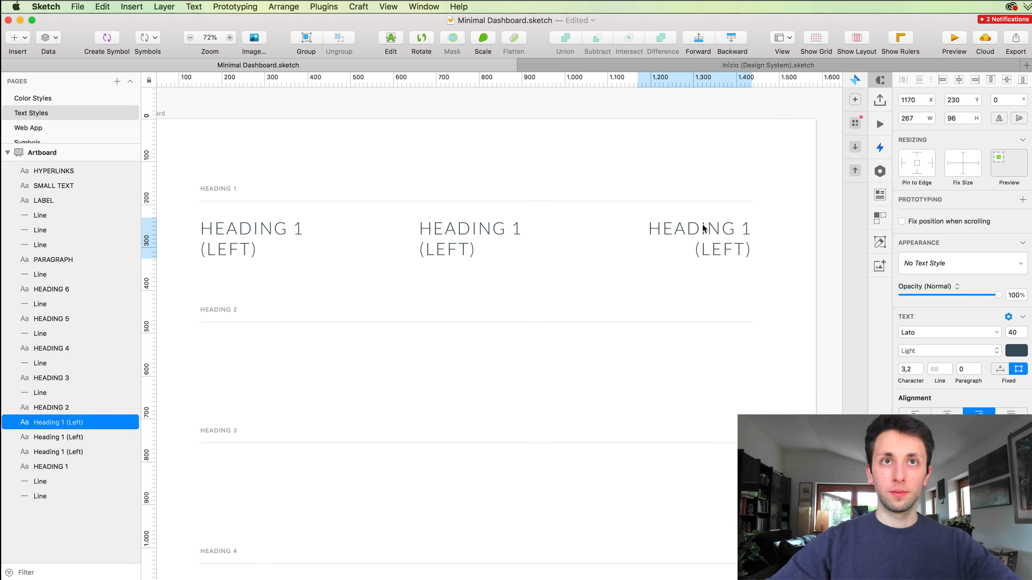
left_click(496, 236)
key("super+shift+backslash")
Change the middle sample's text to "Heading 1 (Center)".
key("Return")
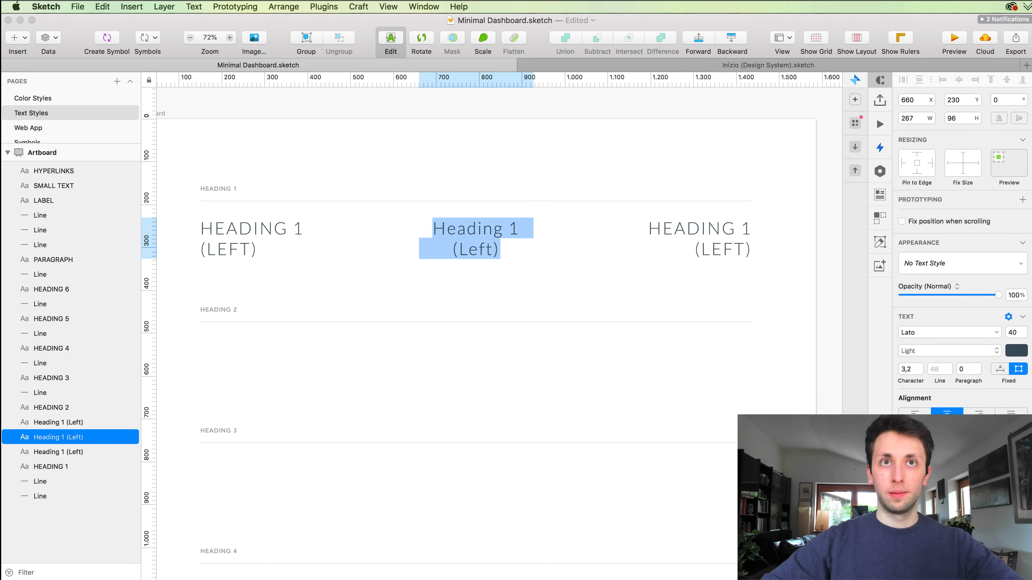
key("Right")
key("Left")
key("alt+shift+Left")
type("Cen")
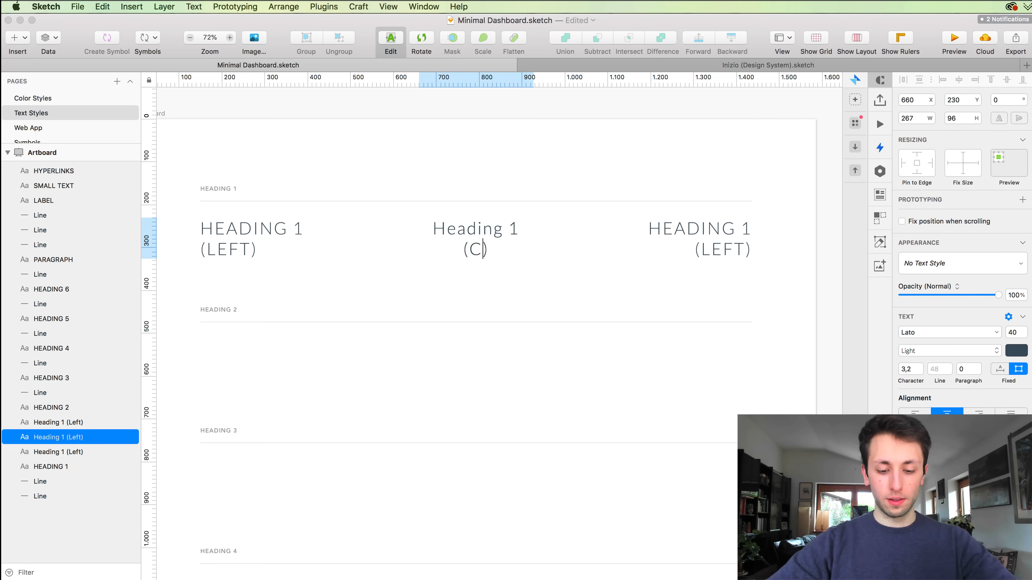
type("ter")
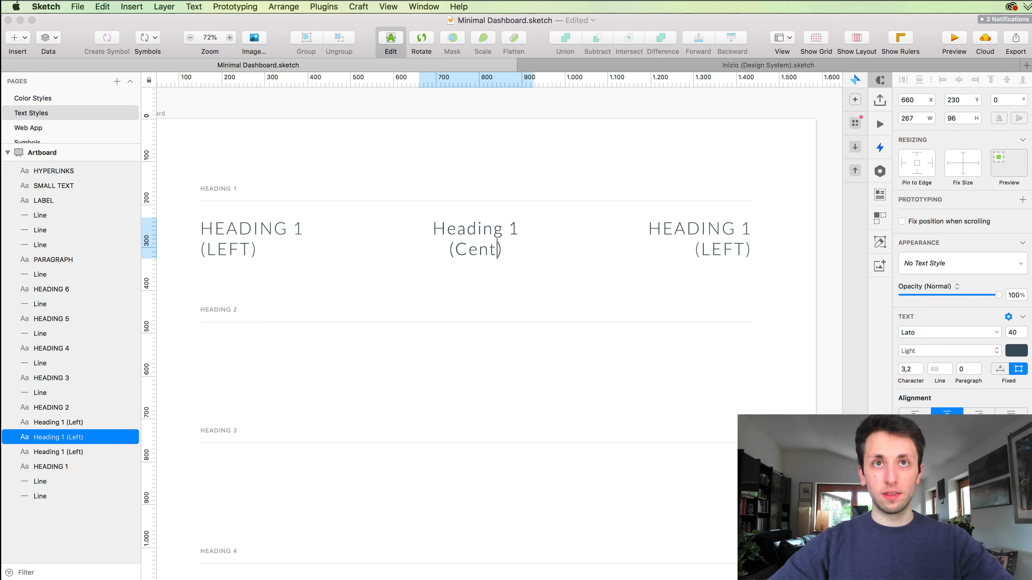
left_click(551, 130)
Change the right-aligned sample's text to "Heading 1 (Right)".
left_click(719, 246)
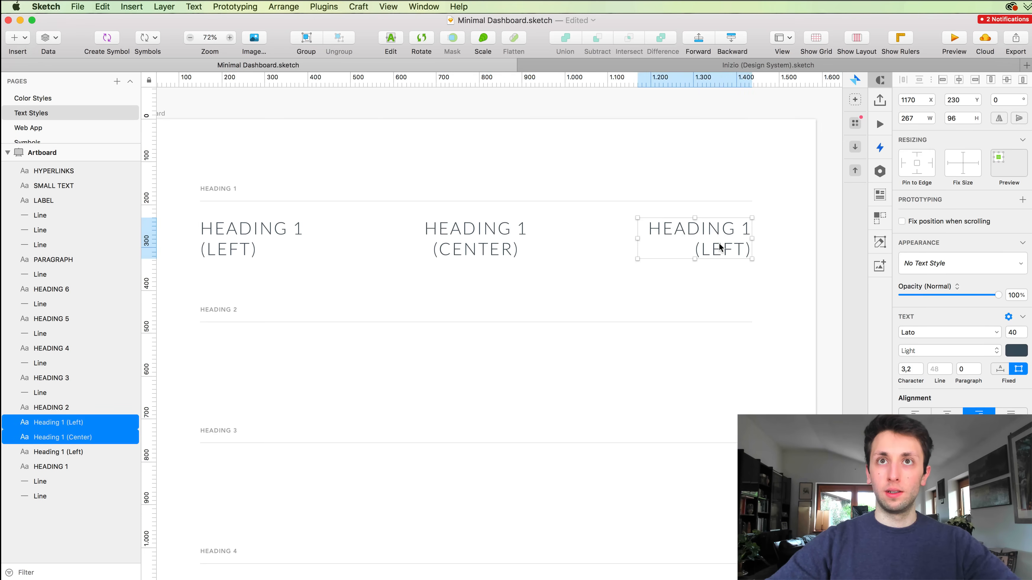
double_click(719, 246)
type("Right")
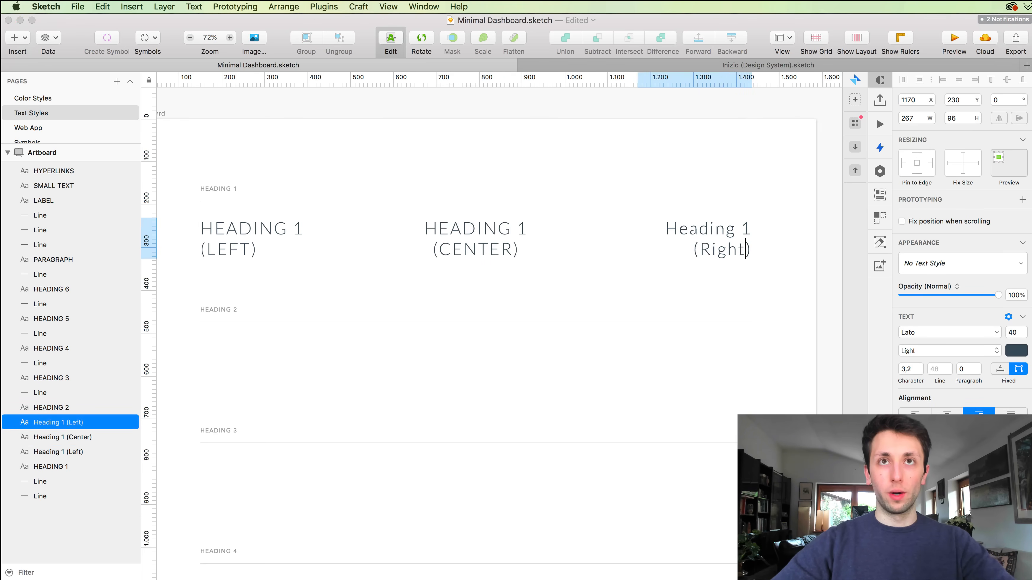
key("Escape")
left_click(637, 169)
Move the three Heading 1 samples down to Y 238 and duplicate the row under the HEADING 2 divider at Y 520.
scroll(637, 169, "down", 3)
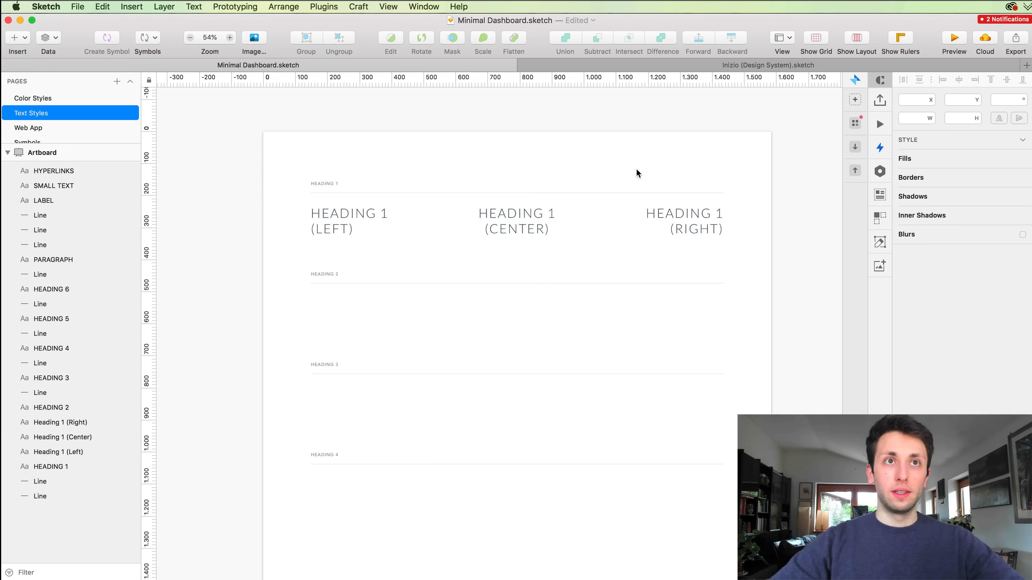
left_click_drag(287, 205, 753, 237)
key("Down")
key("Down")
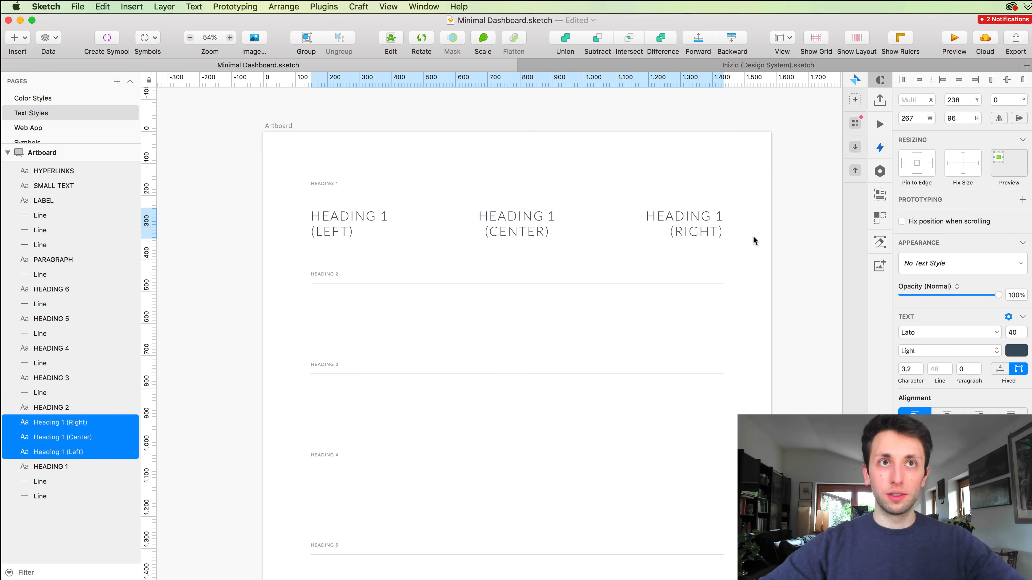
left_click_drag(498, 212, 486, 305)
left_click(423, 117)
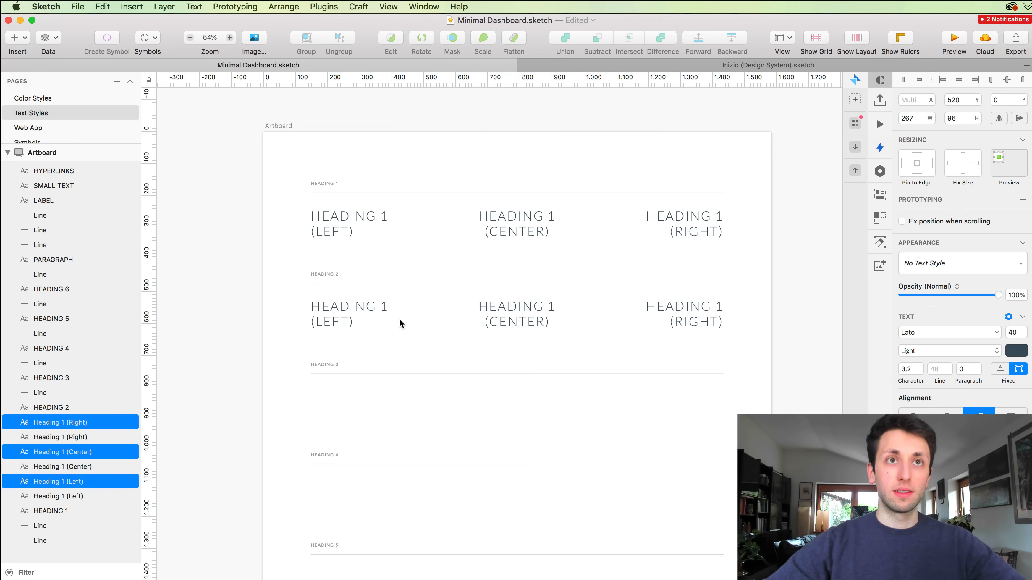
Look up the font size of the BANK ACCOUNTS title on the Web App page, and return to the Text Styles page.
left_click(380, 312)
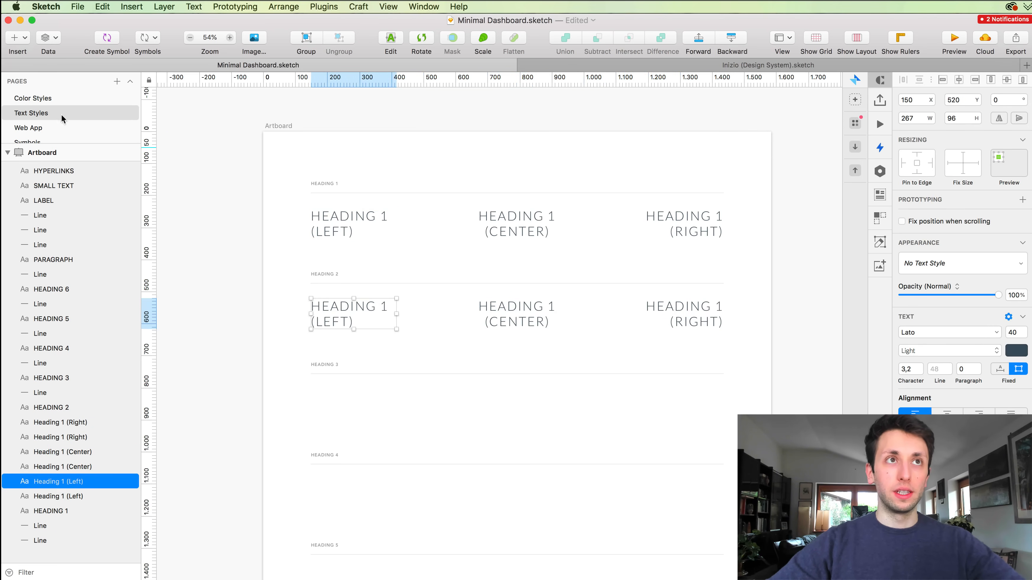
left_click(41, 98)
left_click(42, 128)
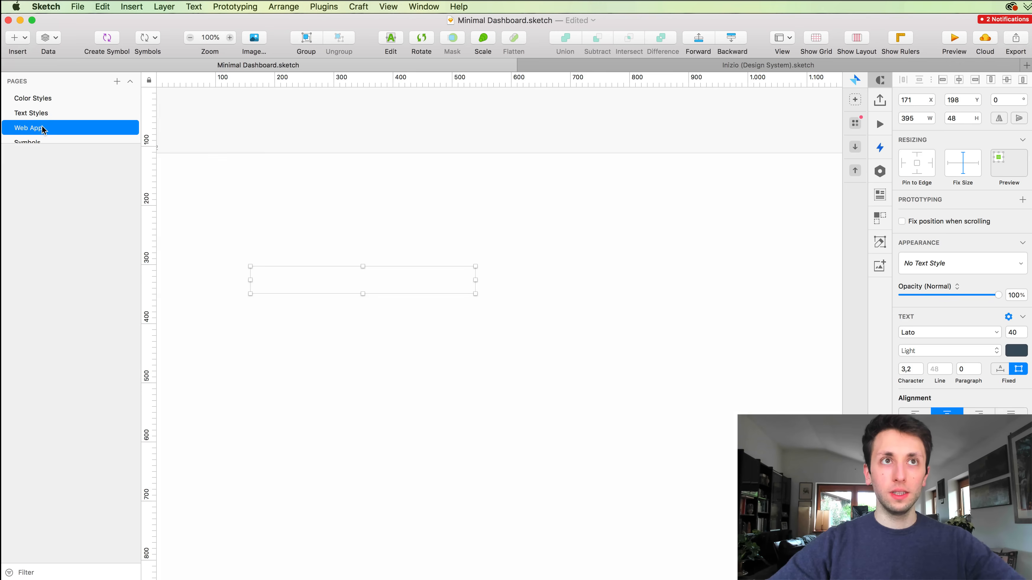
left_click(344, 188)
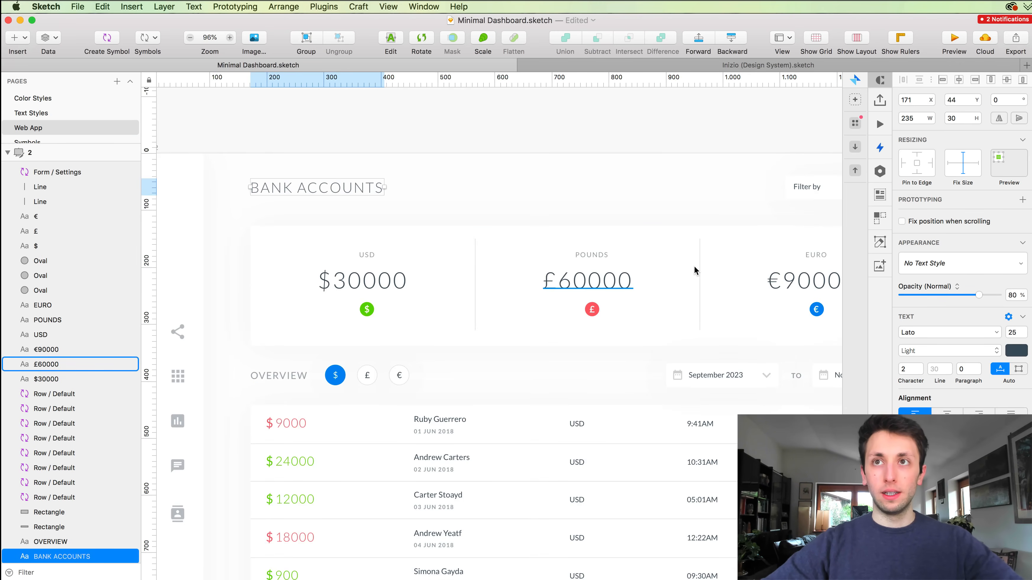
scroll(1016, 334, "down", 1)
left_click(1014, 327)
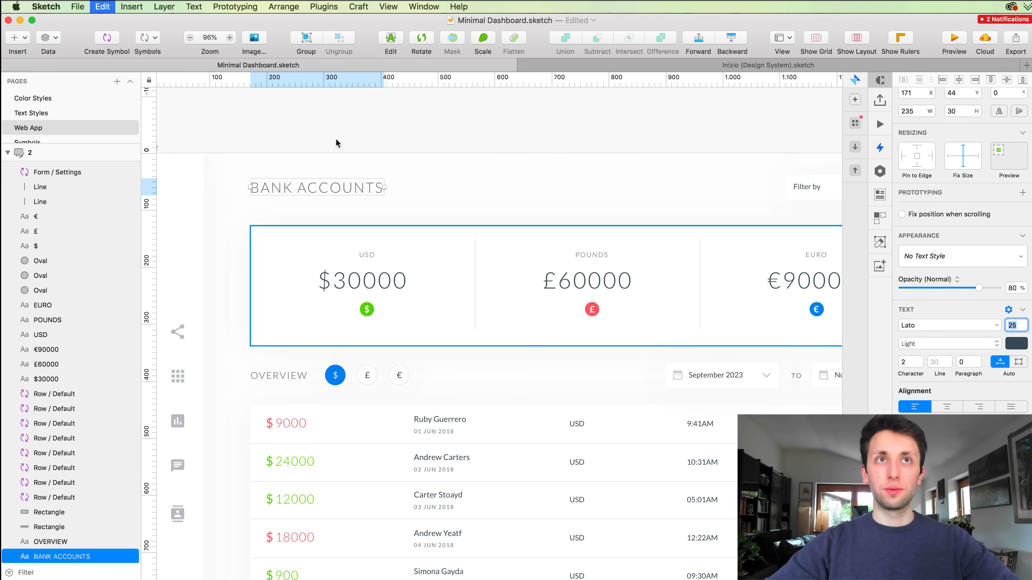
left_click(40, 114)
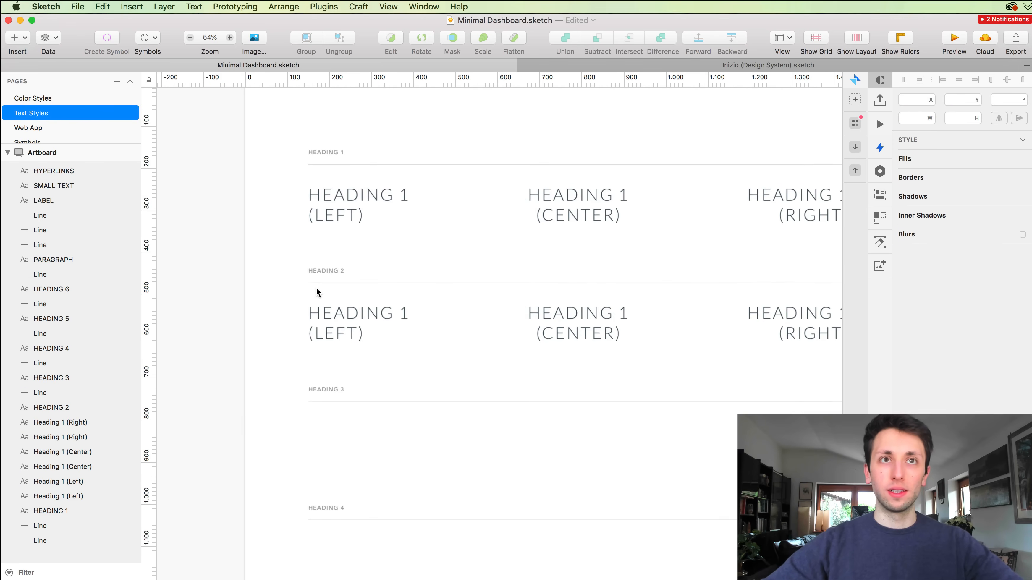
left_click(370, 316)
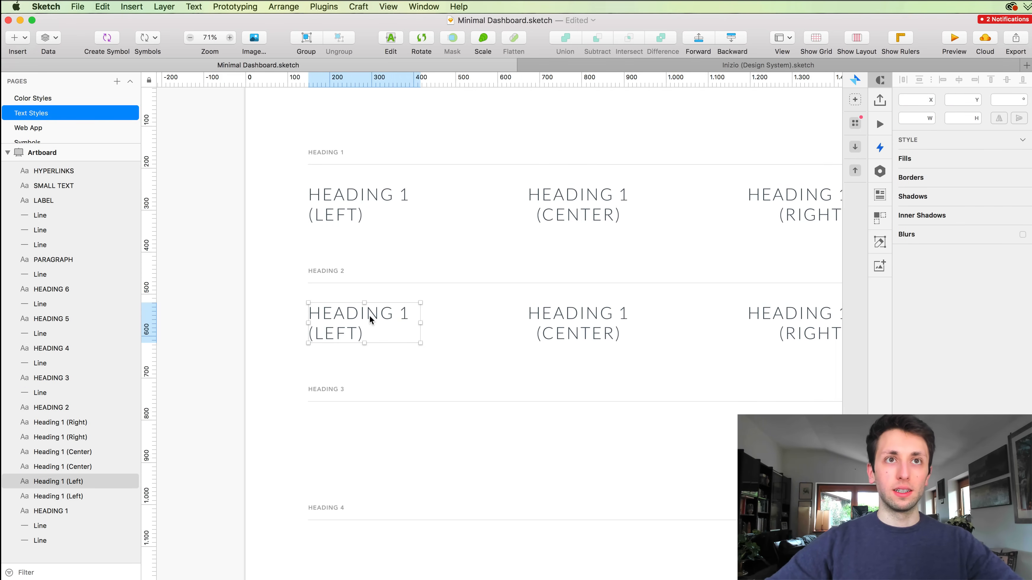
double_click(370, 315)
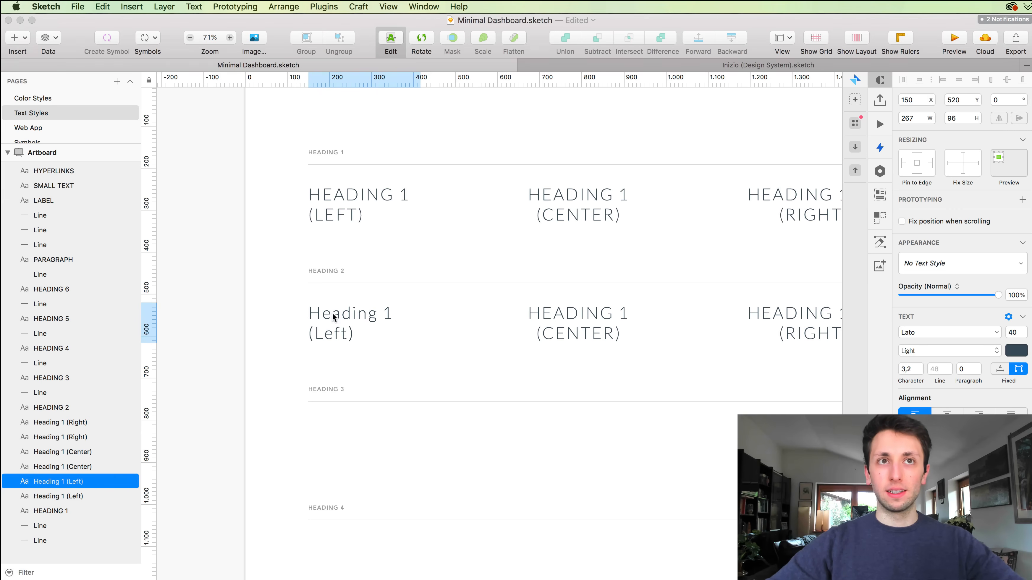
key("Escape")
Set the font size of all three samples under the HEADING 2 divider to 25.
scroll(272, 303, "down", 3)
left_click_drag(274, 301, 706, 339)
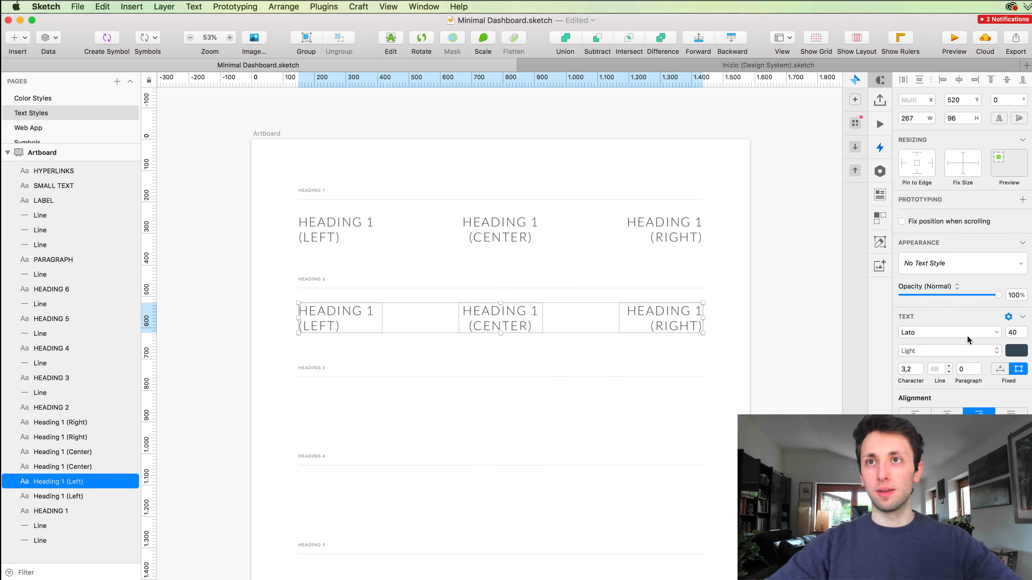
left_click(1013, 332)
type("25")
key("Return")
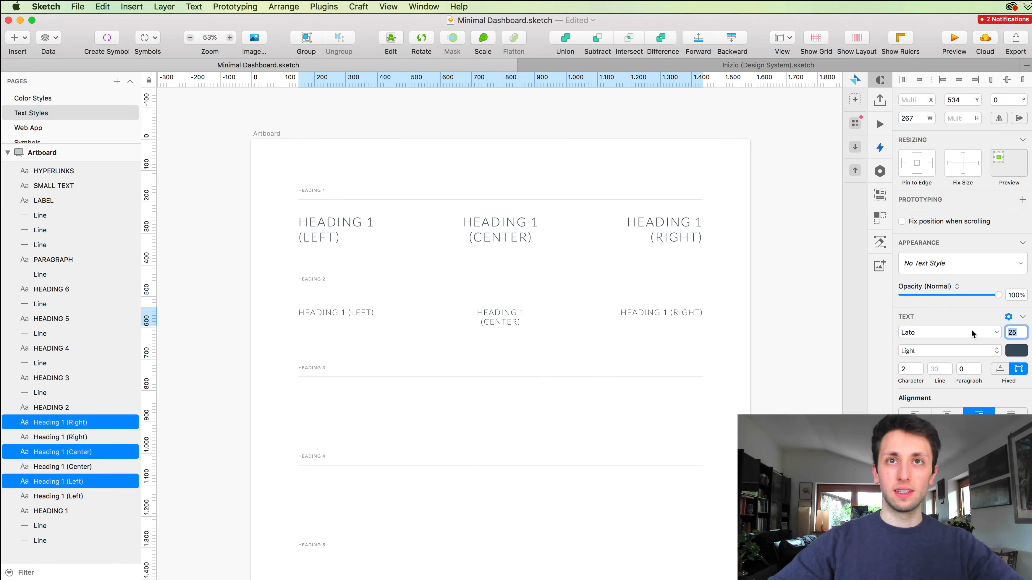
left_click(725, 332)
Widen the center sample's text box in the HEADING 2 section to 333 so its text fits on one line.
scroll(724, 332, "up", 4)
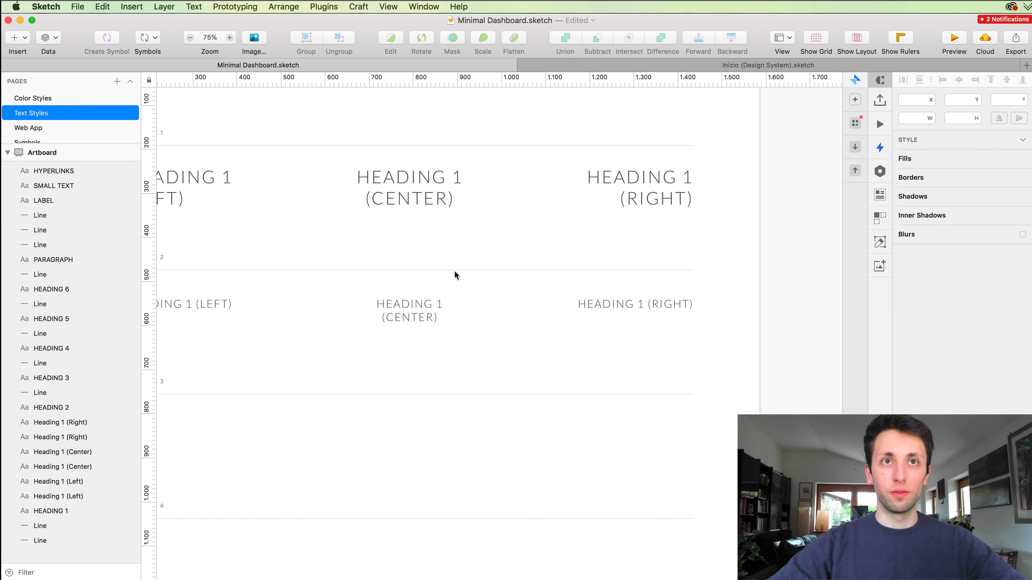
left_click(441, 306)
mouse_move(472, 310)
left_mouse_down()
mouse_move(533, 311)
mouse_move(483, 311)
left_mouse_up()
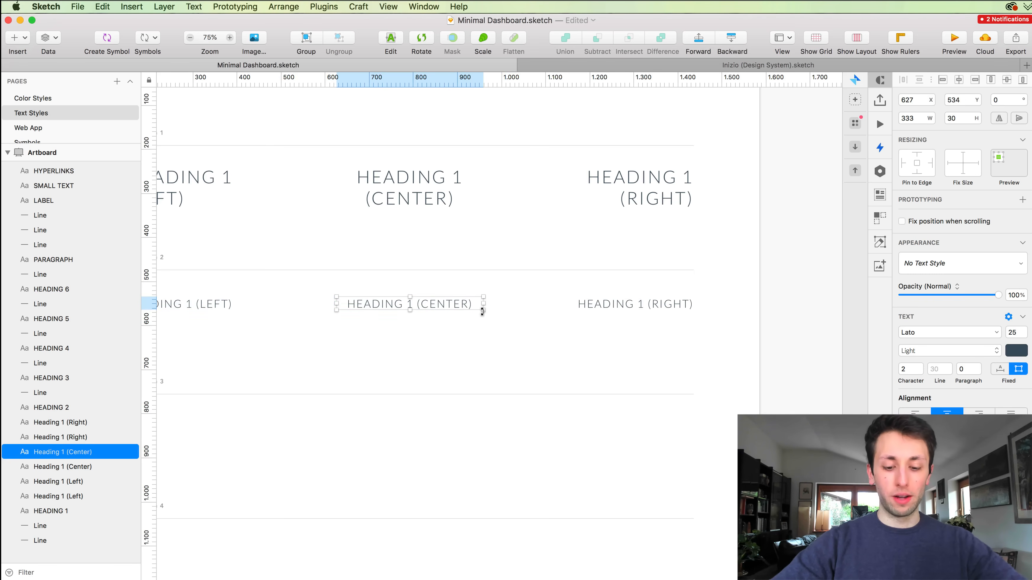
Change the center sample's text in the HEADING 2 section to "Heading 2 (Center)".
scroll(484, 311, "left", 5)
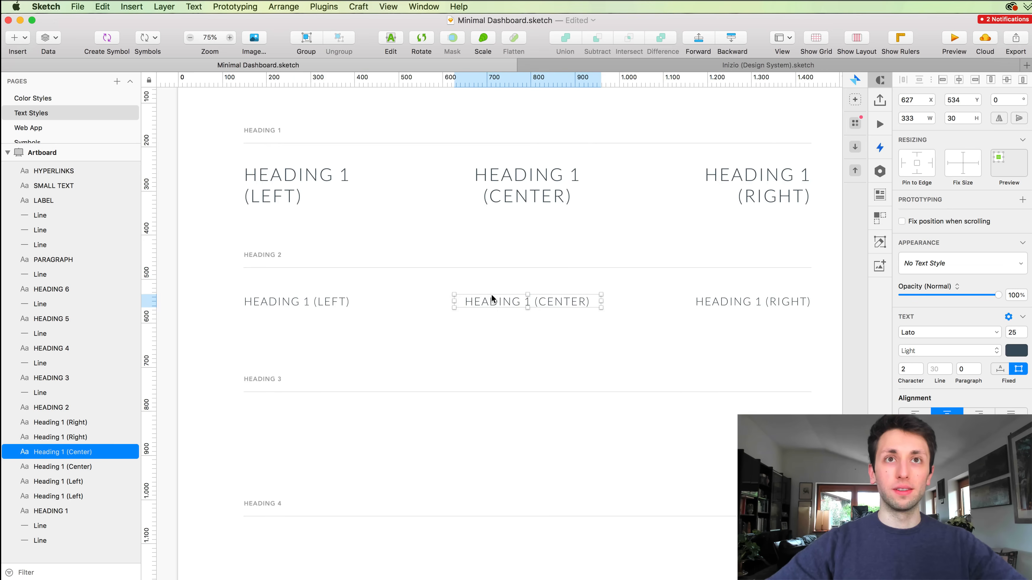
double_click(528, 299)
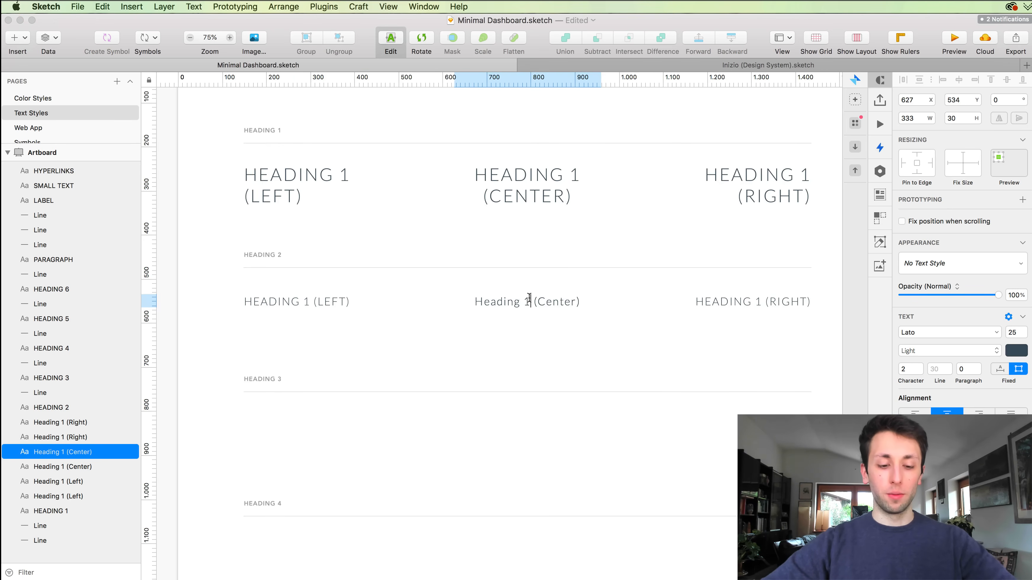
key("BackSpace")
type("2")
key("Escape")
Change the left sample's text in the HEADING 2 section to "Heading 2 (Left)".
scroll(488, 269, "left", 1)
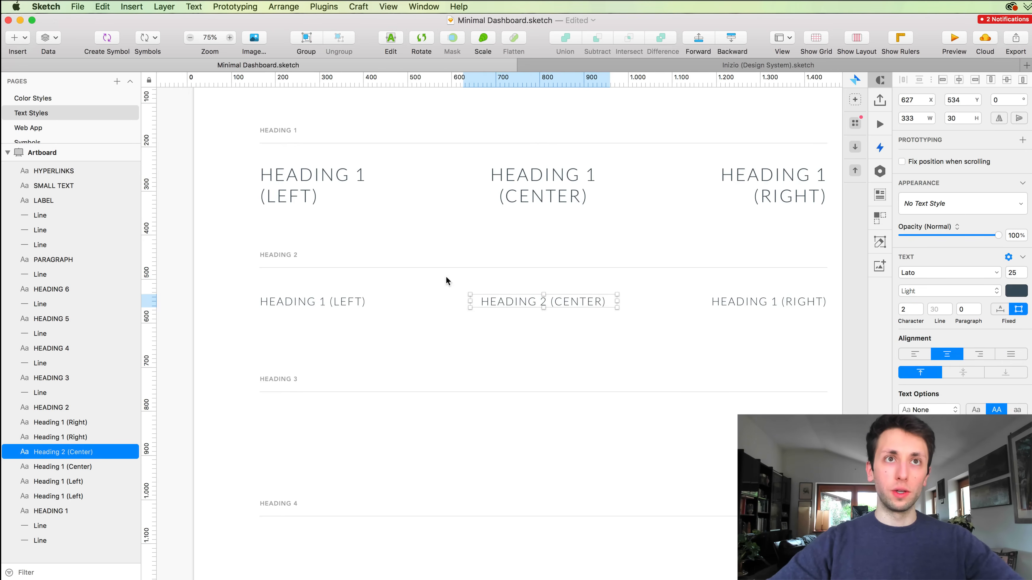
left_click(334, 301)
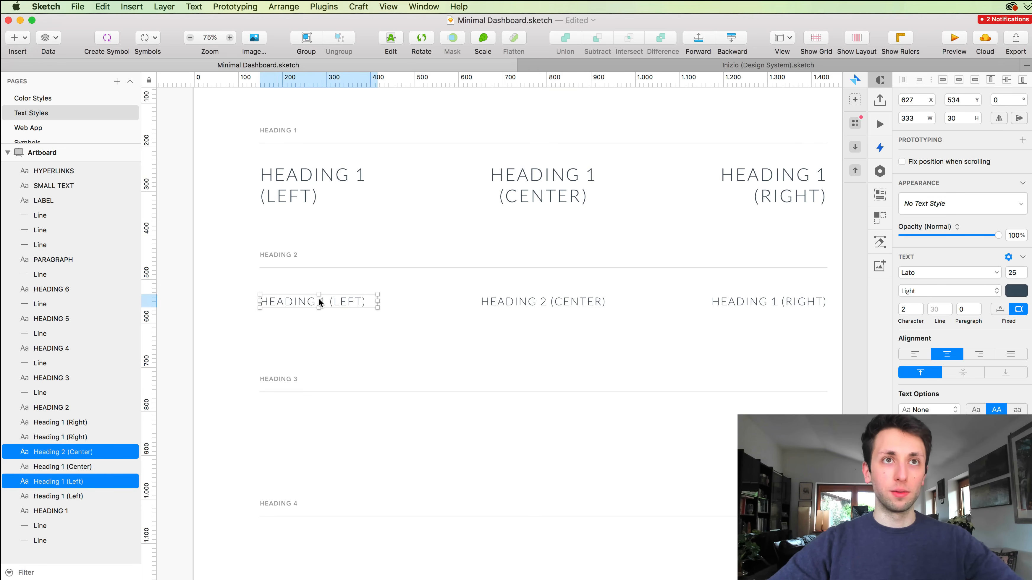
double_click(319, 302)
double_click(324, 302)
left_click(314, 301)
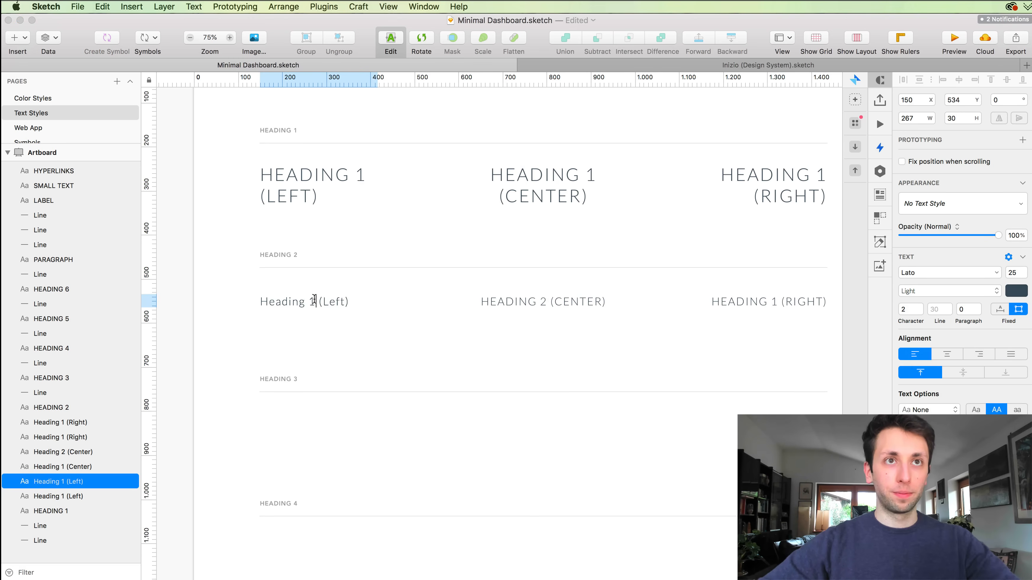
key("BackSpace")
type("2")
key("Escape")
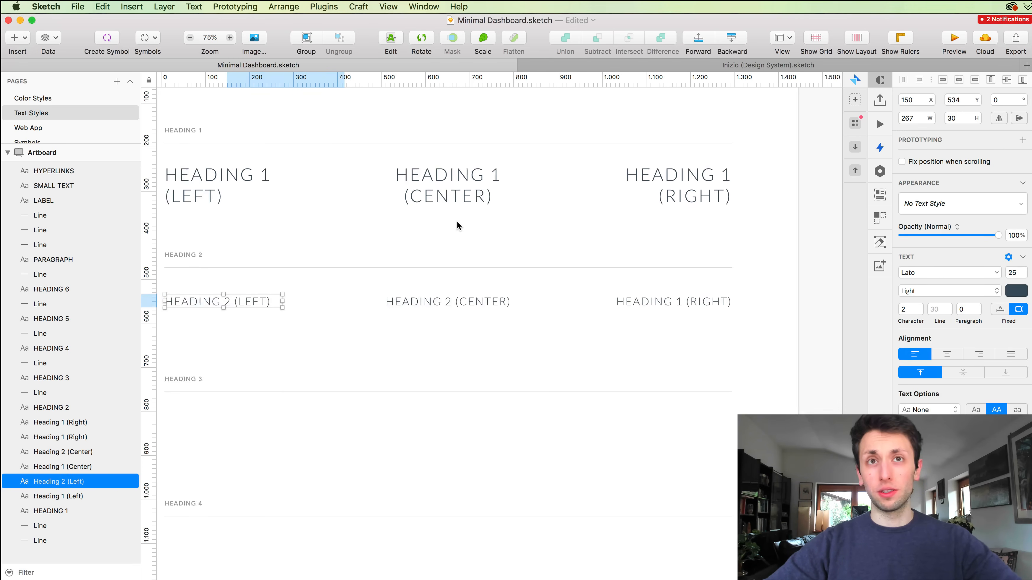
Change the right sample's text in the HEADING 2 section to "Heading 2 (Right)".
scroll(457, 221, "right", 5)
left_click(559, 297, "shift")
double_click(558, 298)
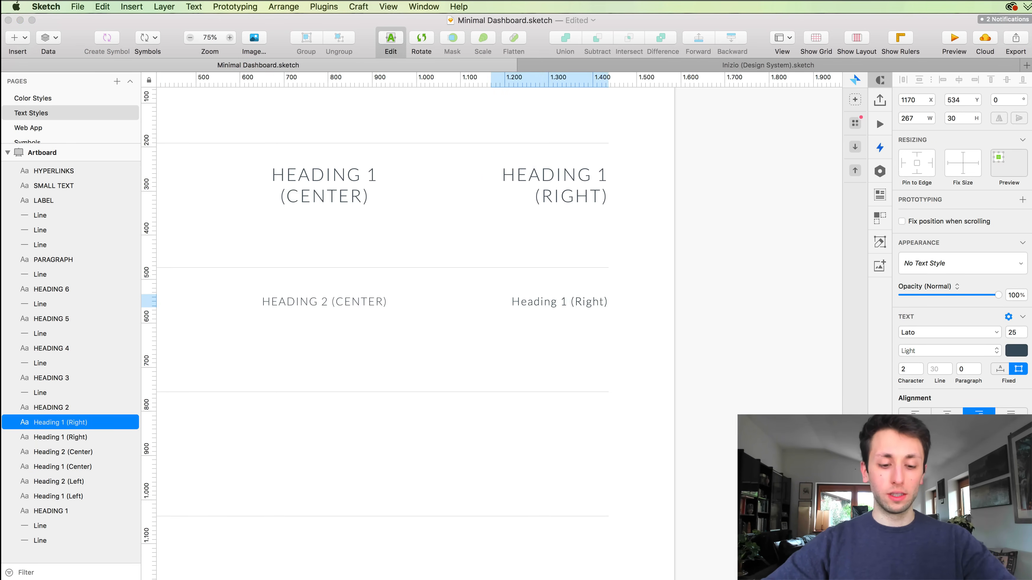
key("BackSpace")
type("2")
key("Escape")
Review the Heading 2 samples' text properties and placement against the Heading 1 row above.
scroll(667, 276, "left", 5)
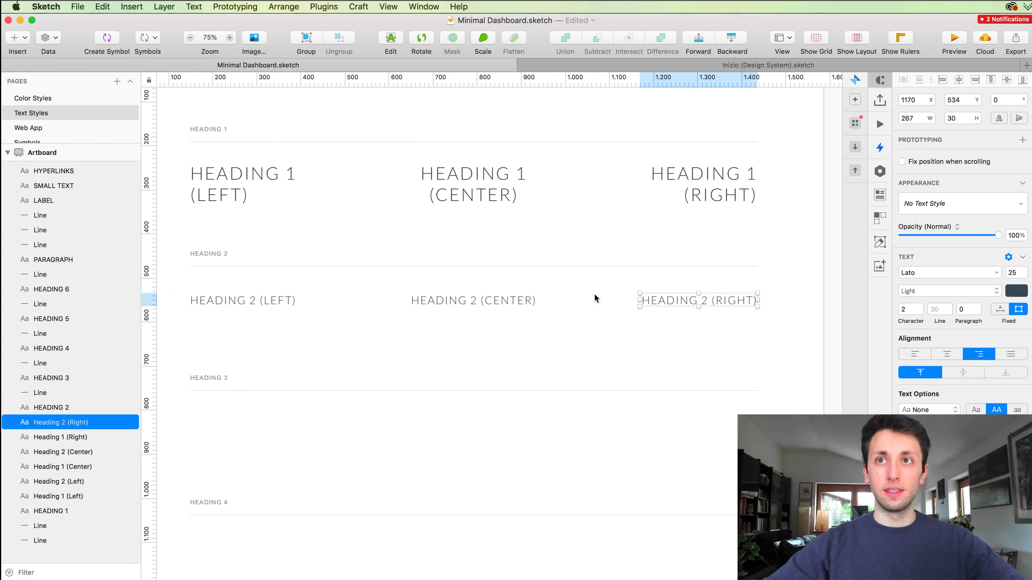
left_click(450, 302)
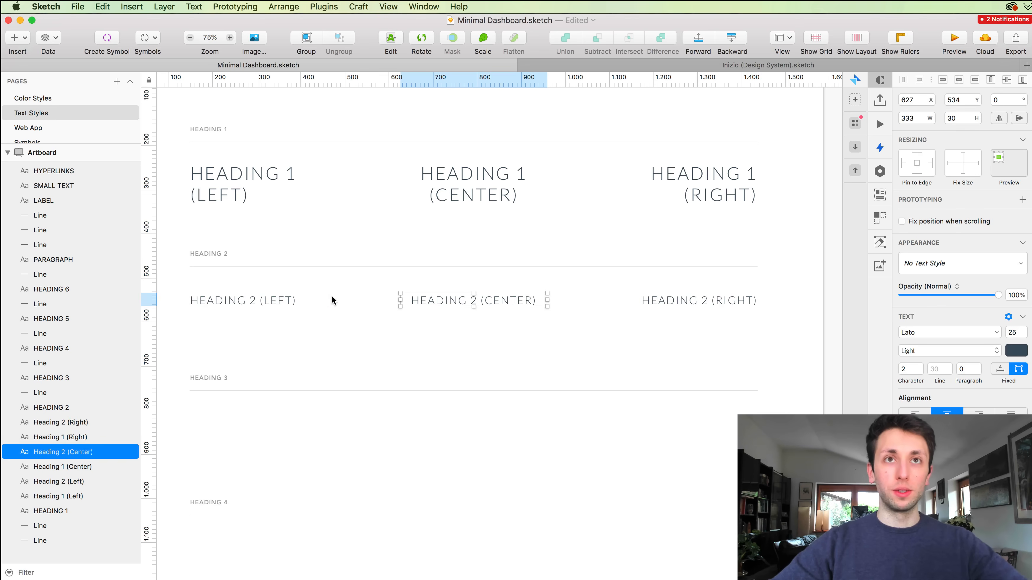
left_click(301, 299)
scroll(360, 314, "up", 3)
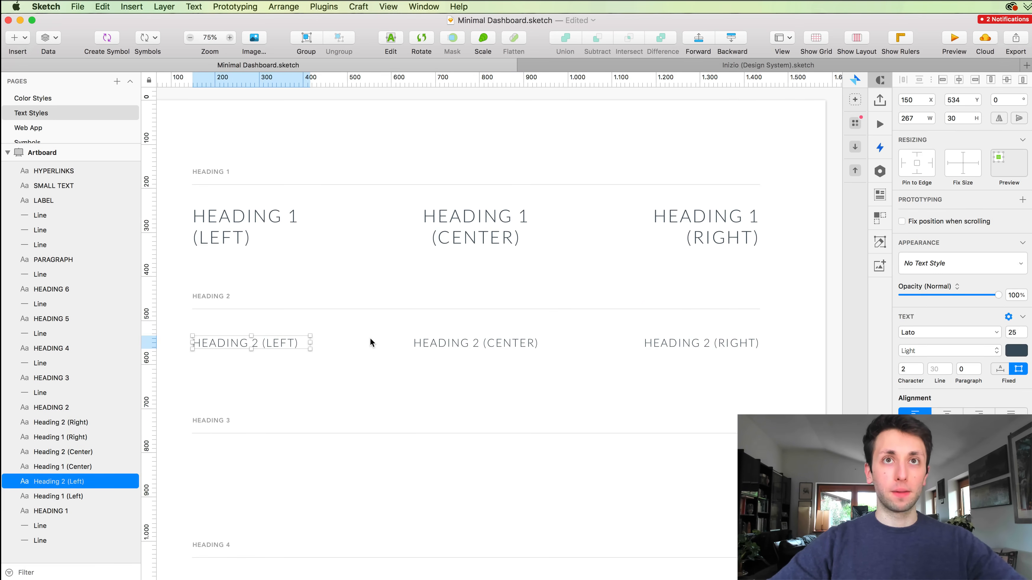
scroll(371, 337, "down", 2)
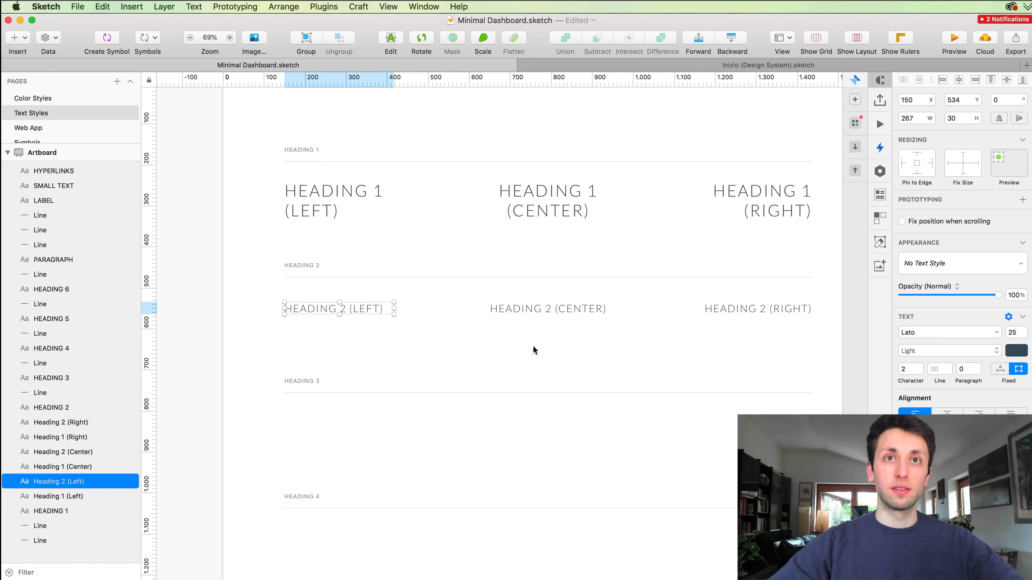
scroll(508, 329, "up", 2)
scroll(508, 329, "right", 2)
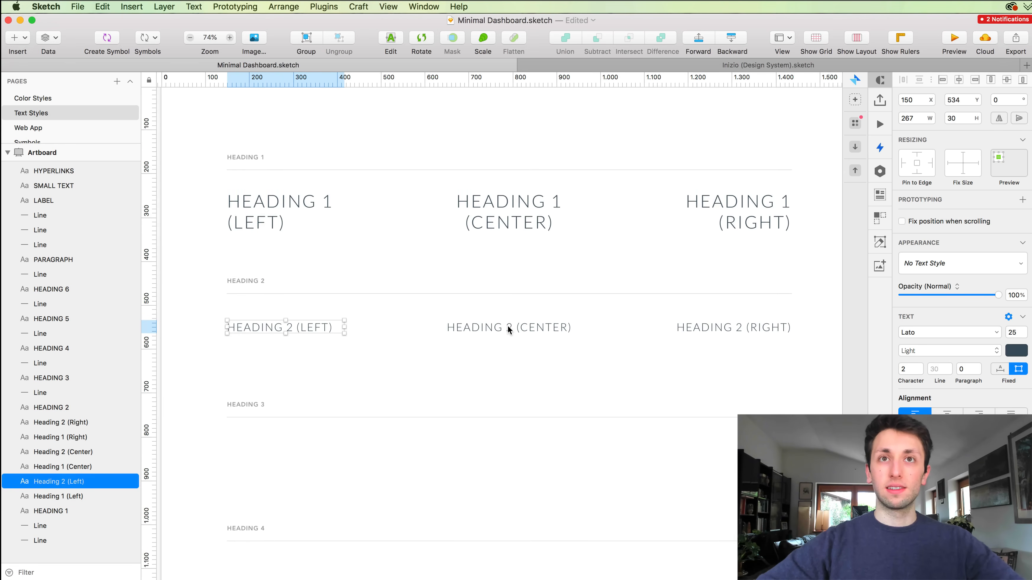
left_click(482, 351)
scroll(482, 351, "down", 2)
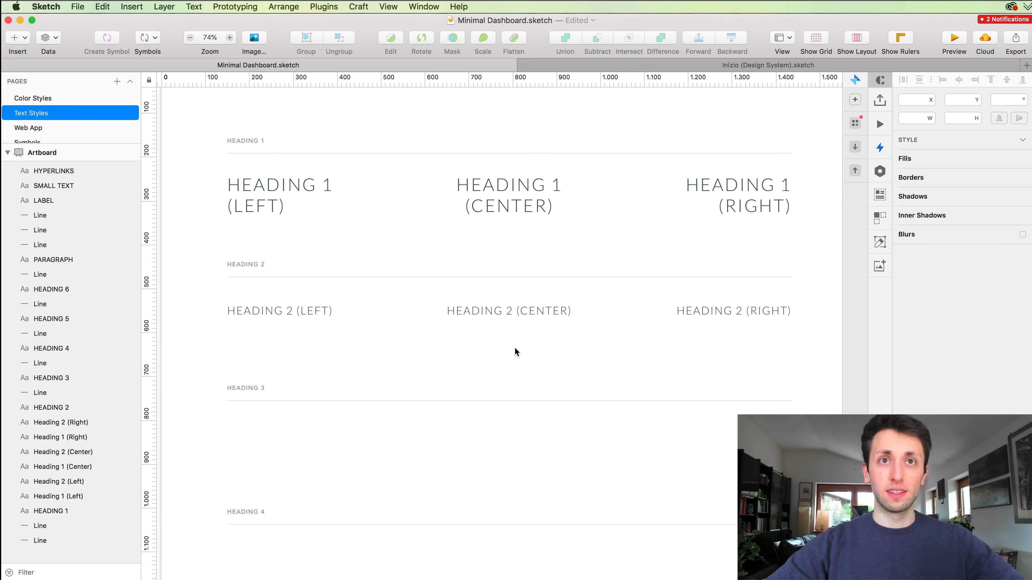
scroll(527, 339, "down", 4)
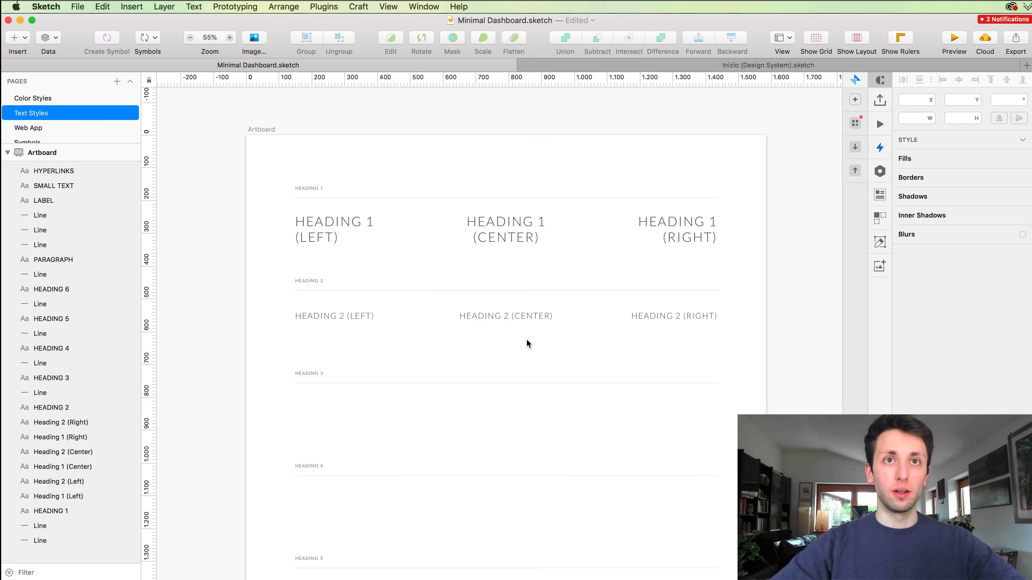
left_click(492, 315)
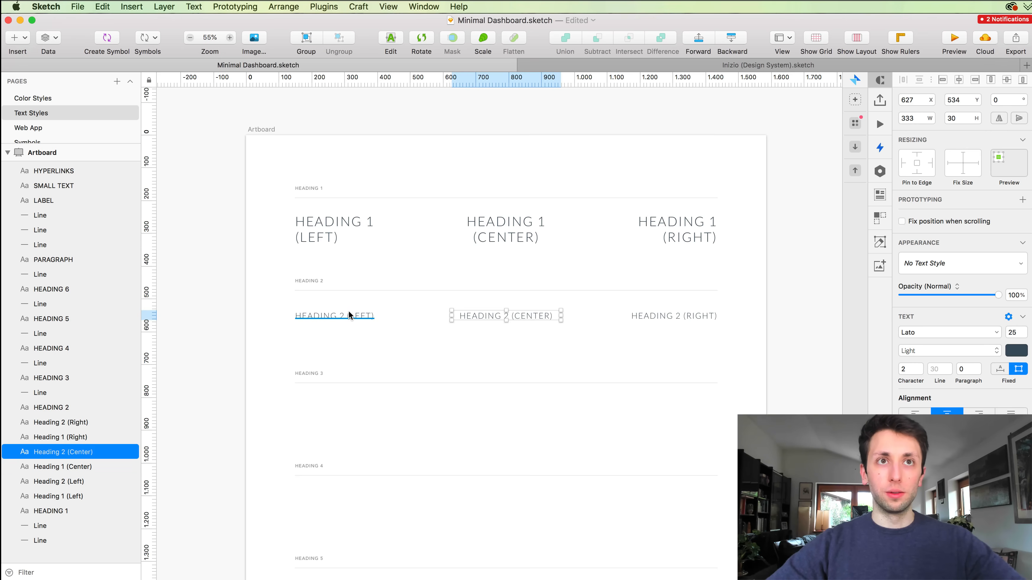
Change the left Heading 1 sample's text to "Heading 1 / Left" and widen its text box to 281.
scroll(352, 224, "up", 5)
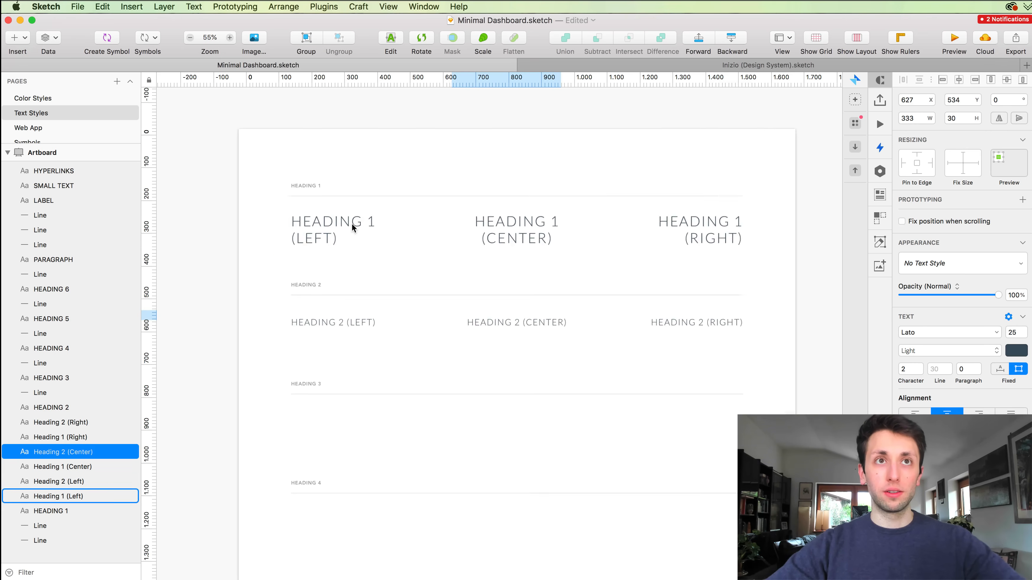
left_click(324, 228)
double_click(327, 240)
key("BackSpace")
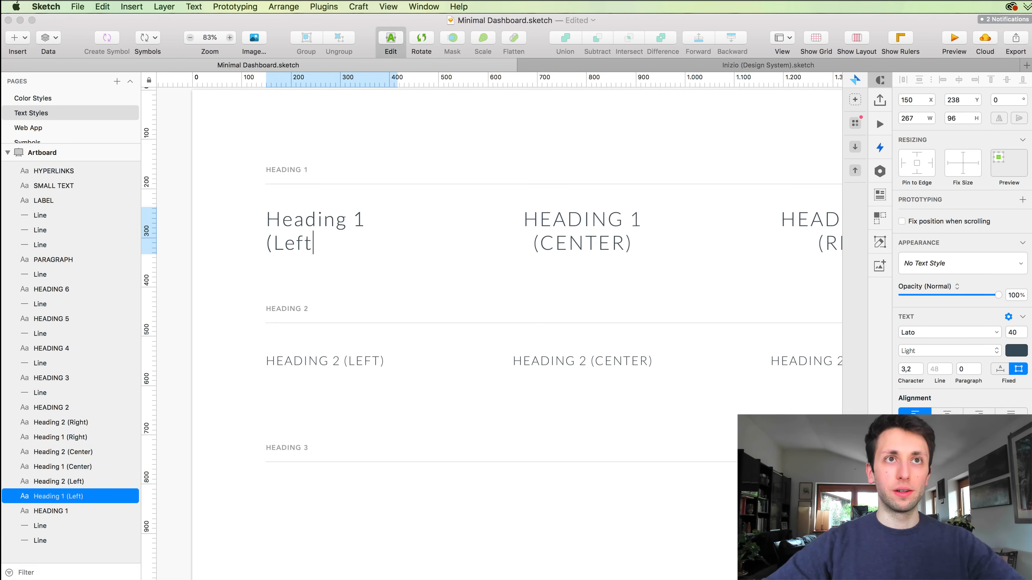
left_click_drag(275, 244, 261, 244)
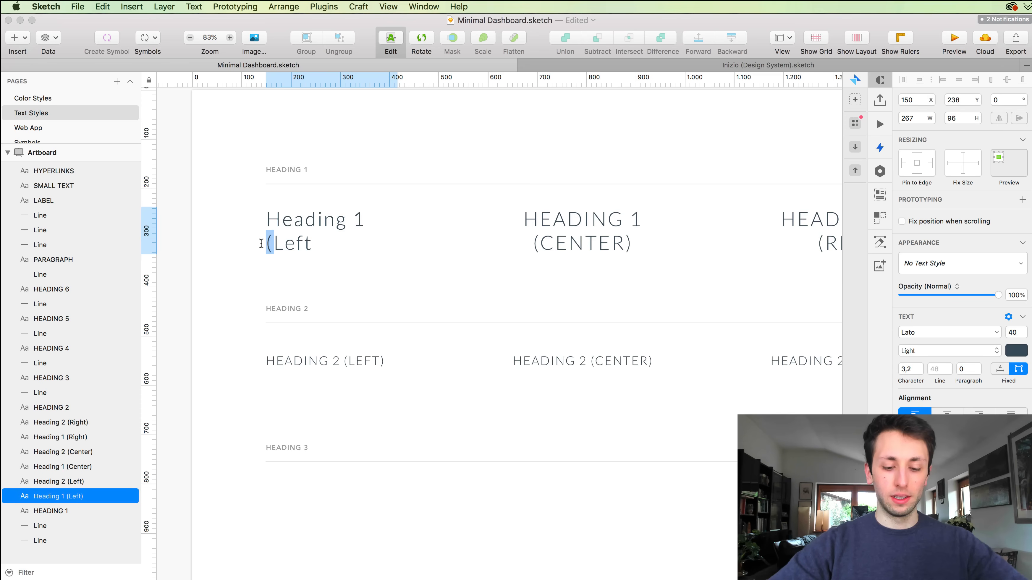
type("/")
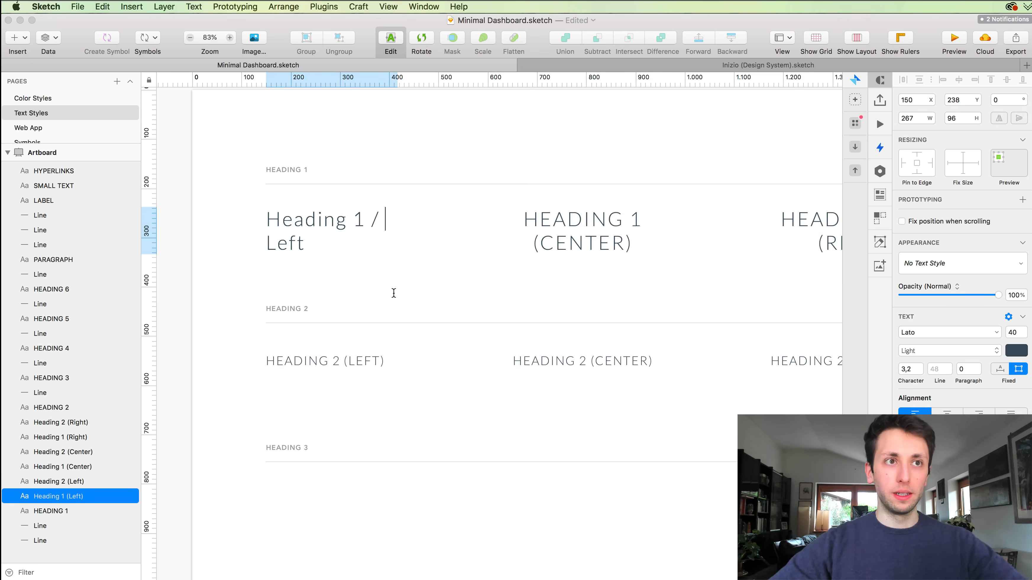
key("Escape")
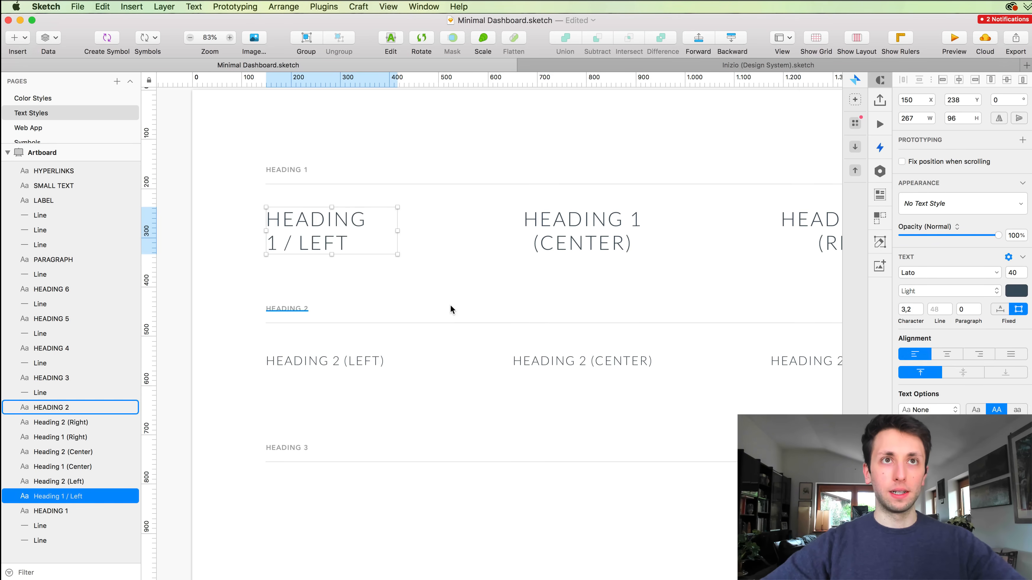
scroll(450, 306, "right", 4)
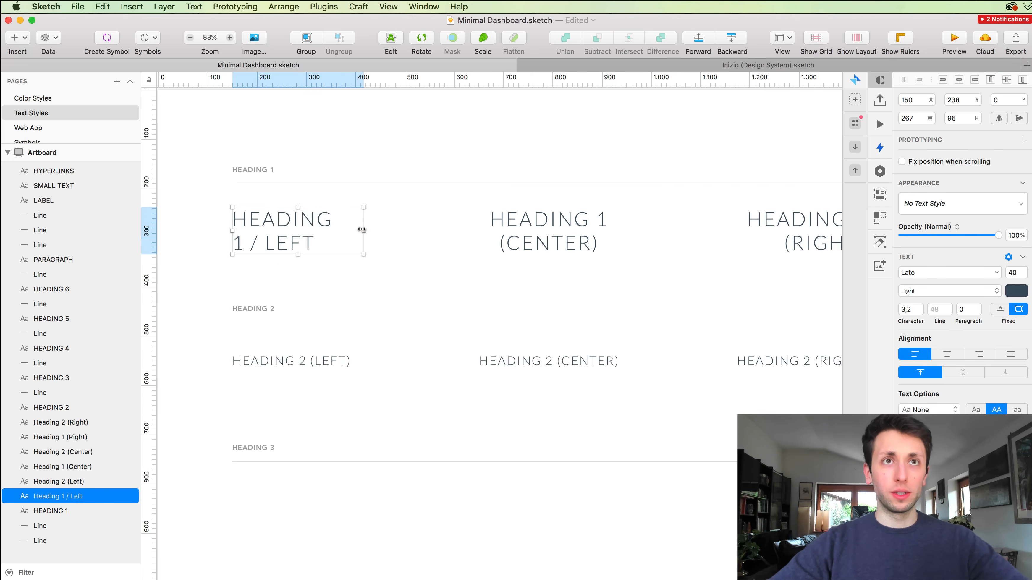
left_click_drag(361, 230, 371, 230)
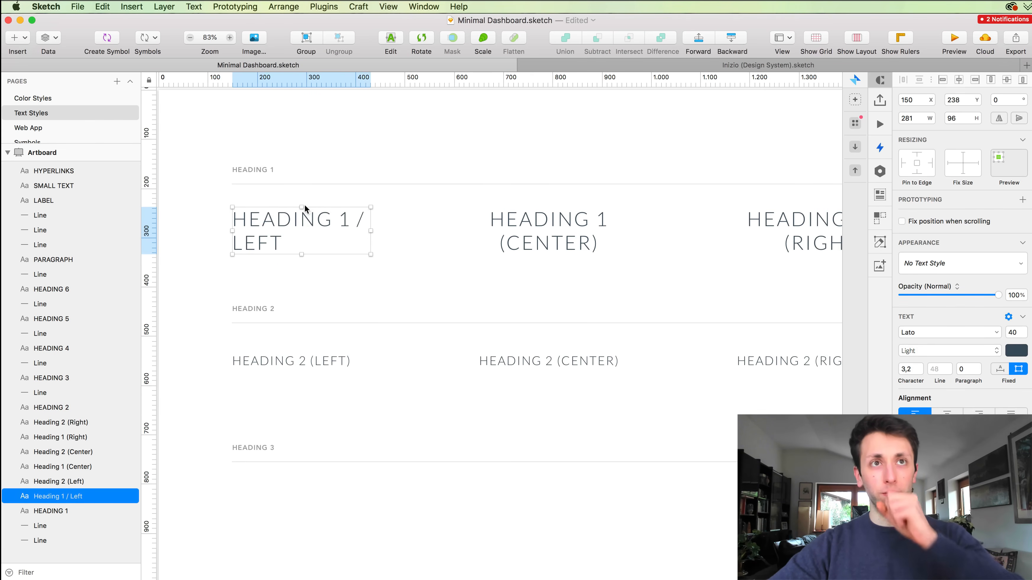
Change the center Heading 1 sample's text to "Heading 1 / Center".
left_click(550, 246)
double_click(508, 240)
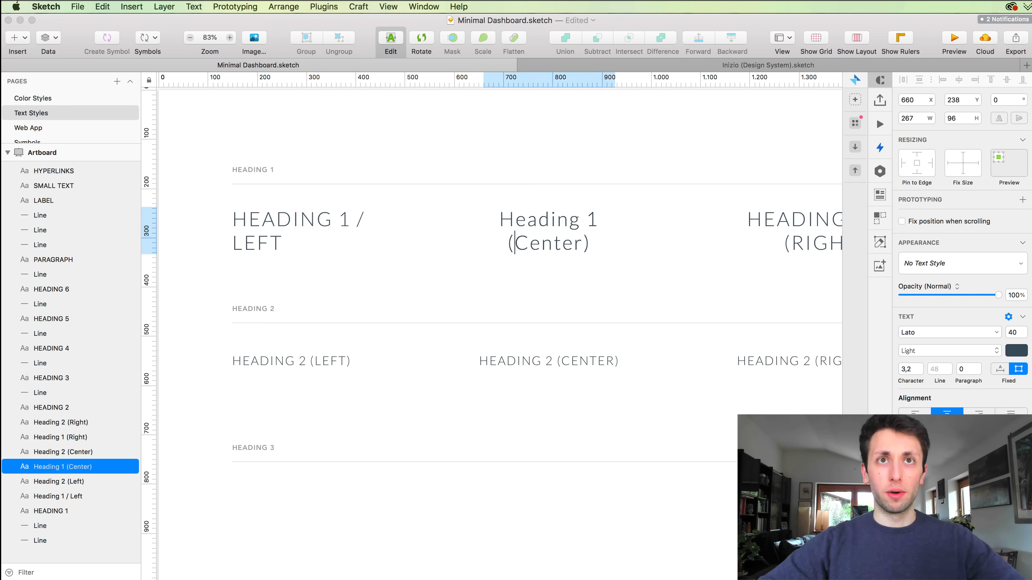
key("BackSpace")
type("/")
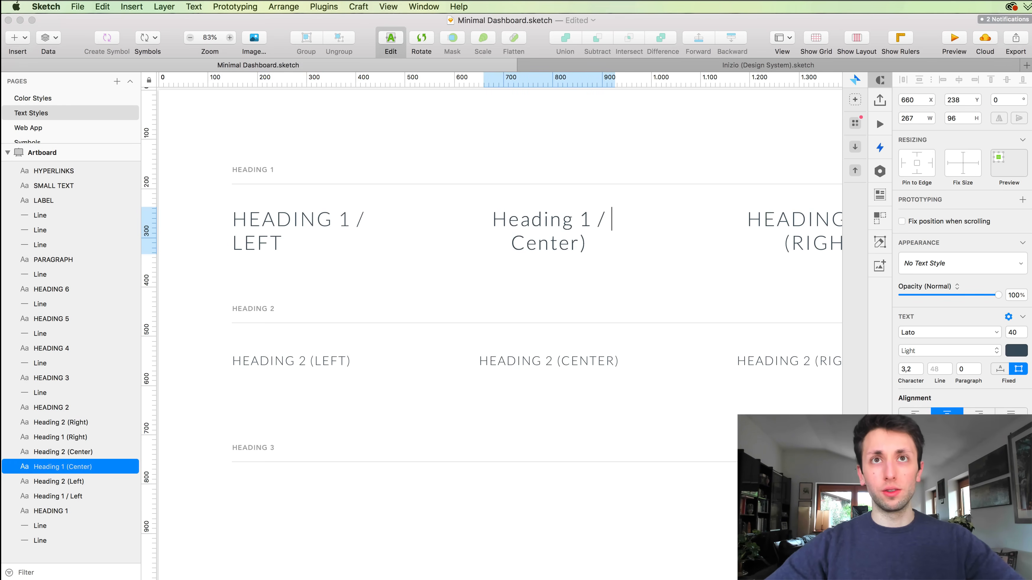
key("BackSpace")
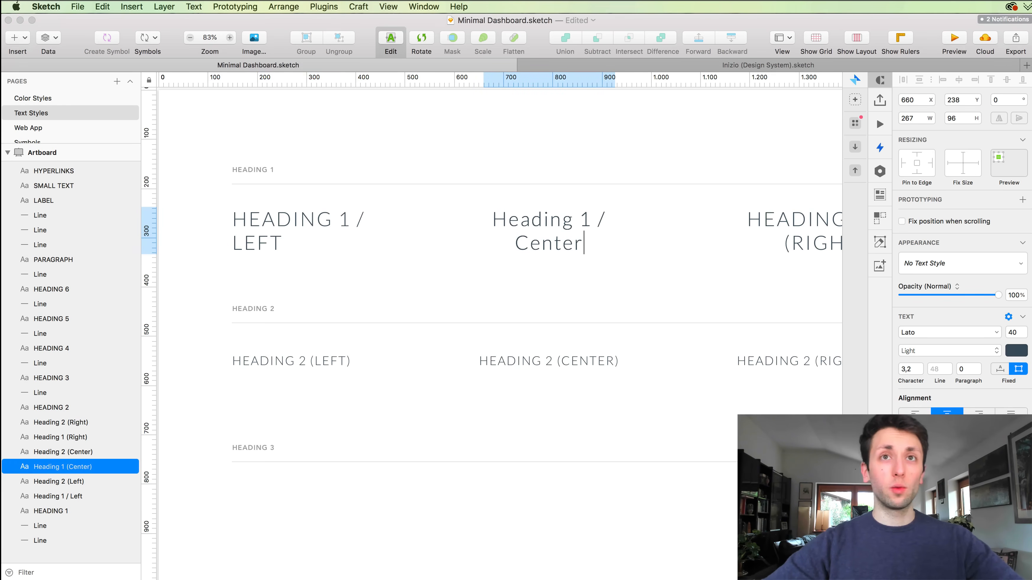
key("Escape")
Change the right Heading 1 sample's text to "Heading 1 / Right".
scroll(613, 284, "right", 5)
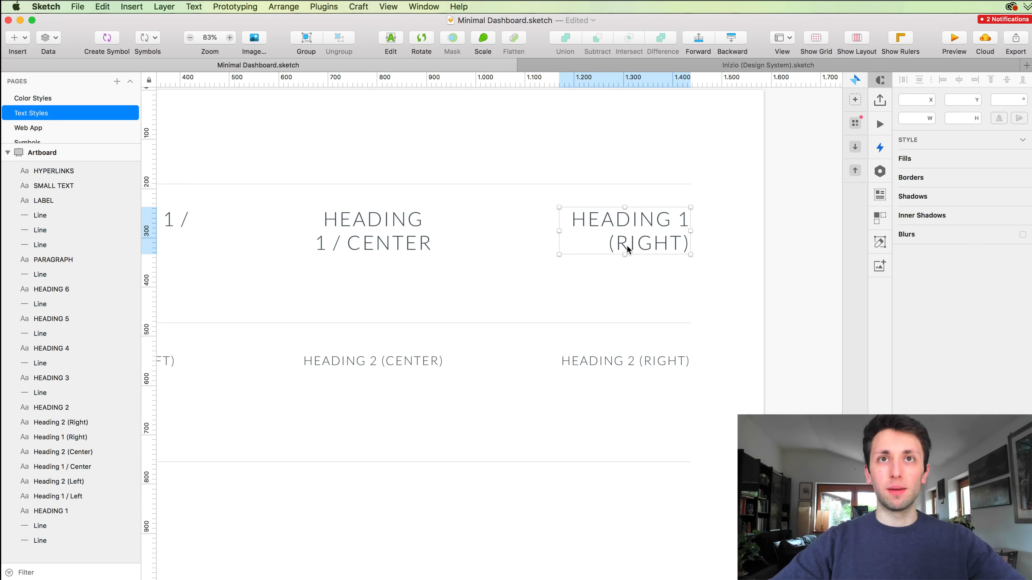
double_click(627, 245)
left_click(634, 242)
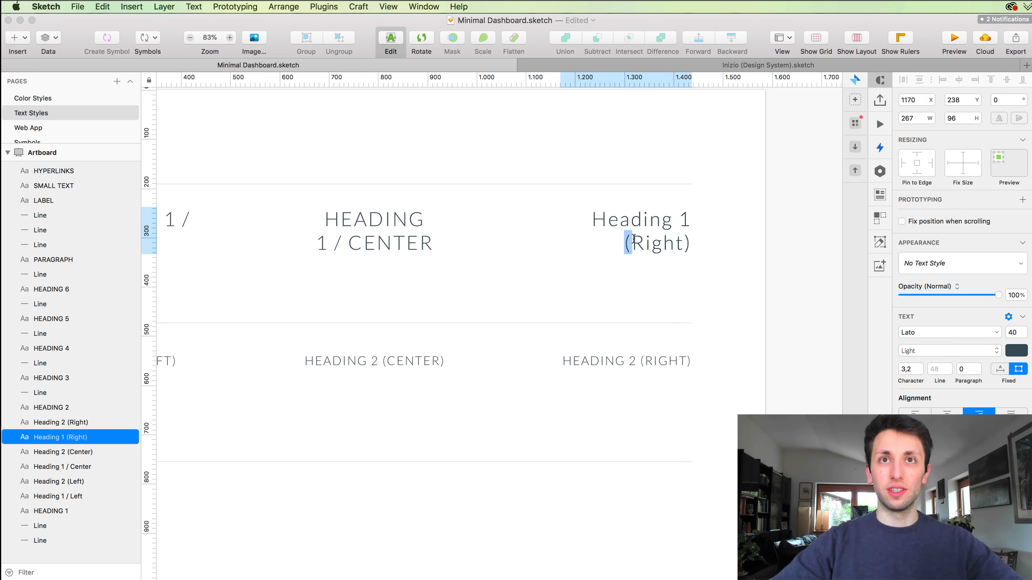
type("/")
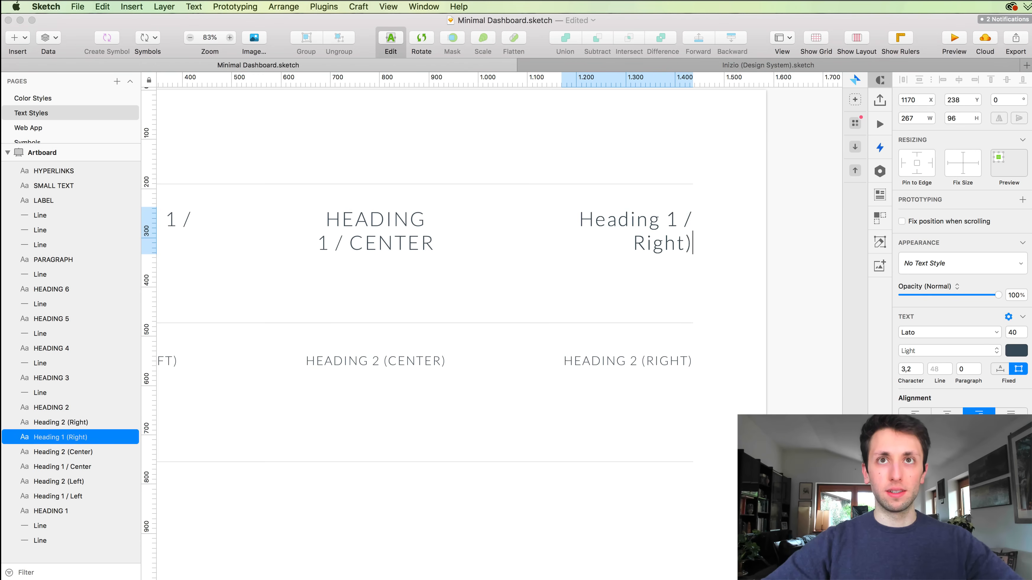
key("BackSpace")
key("Escape")
Change the right Heading 2 sample's text to "Heading 2 / Right".
left_click(667, 354)
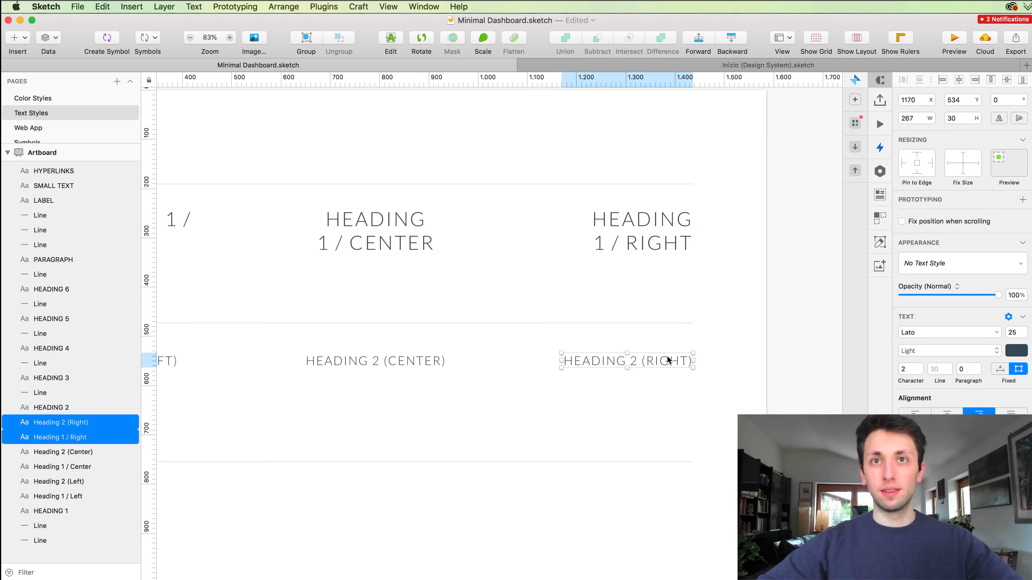
double_click(667, 354)
key("Right")
key("Delete")
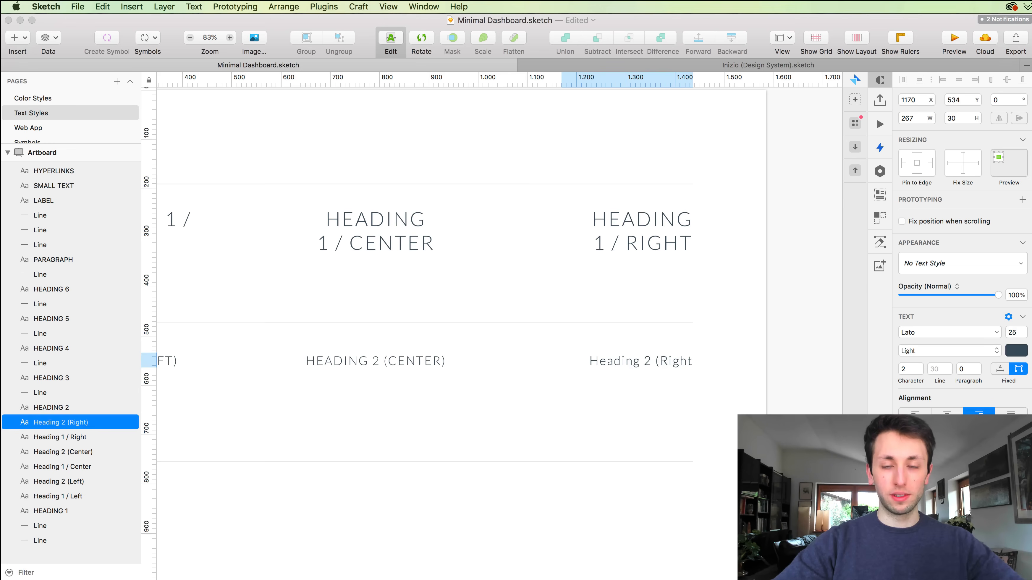
type("/")
key("BackSpace")
key("super+shift+Left")
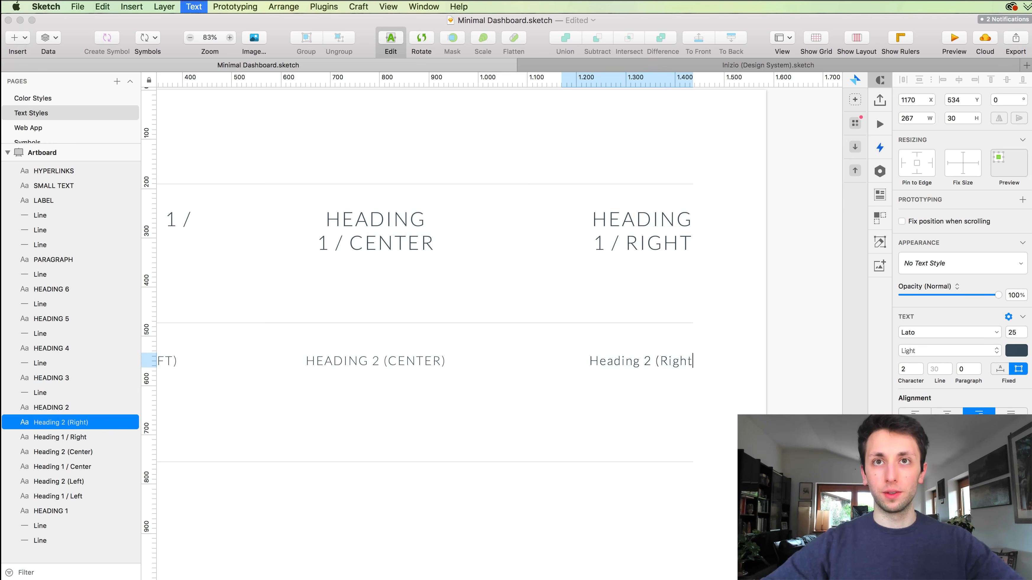
key("super+shift+Right")
key("Left")
key("Left")
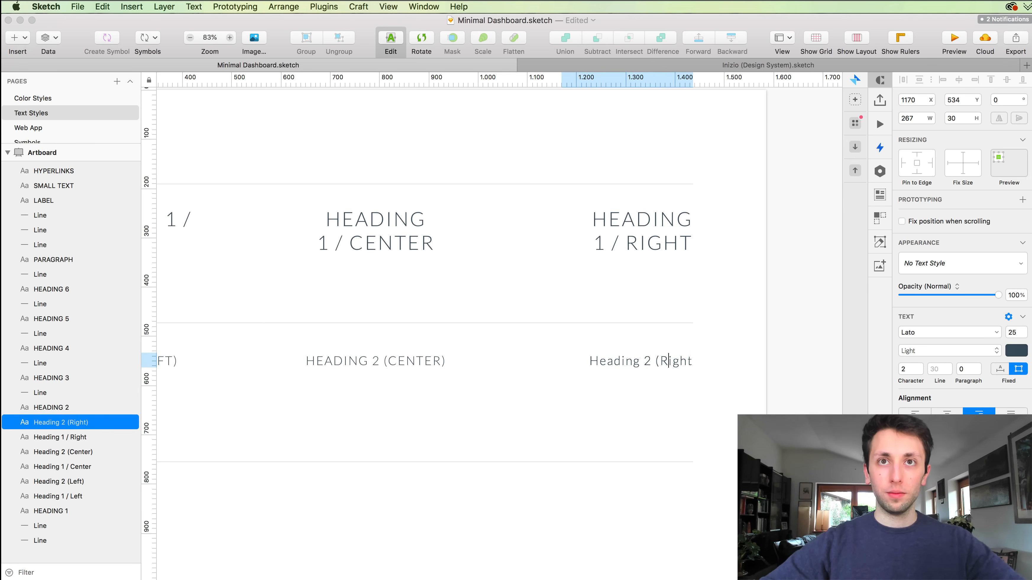
type("/")
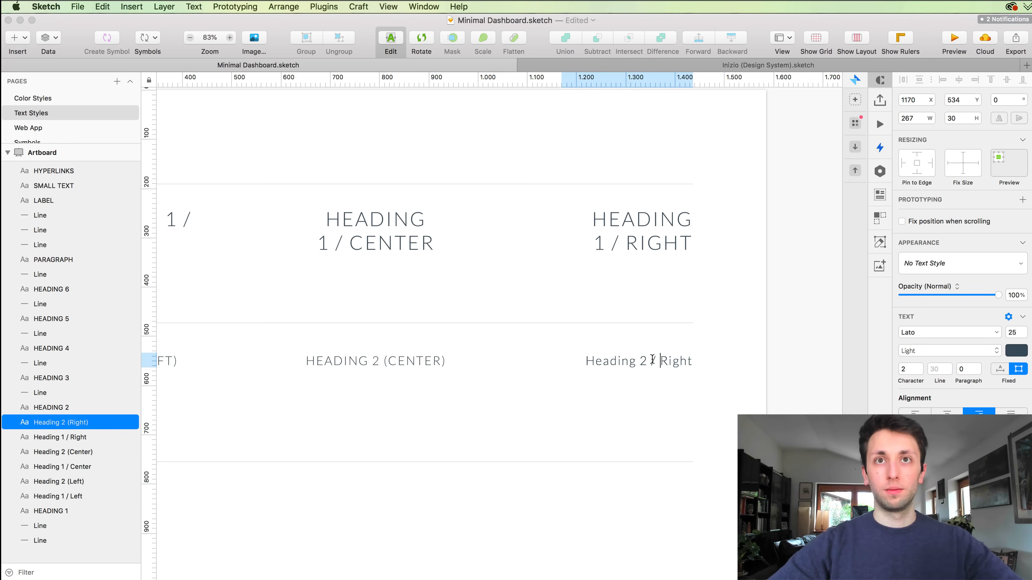
left_click(585, 404)
Change the center Heading 2 sample's text to "Heading 2 / Center".
scroll(585, 405, "left", 3)
left_click(479, 357)
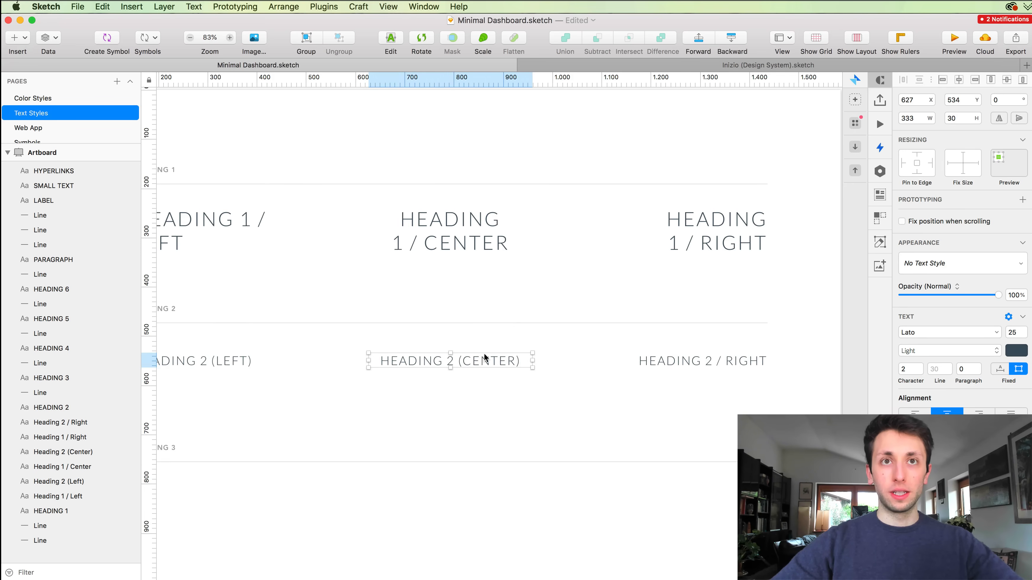
double_click(484, 359)
key("Escape")
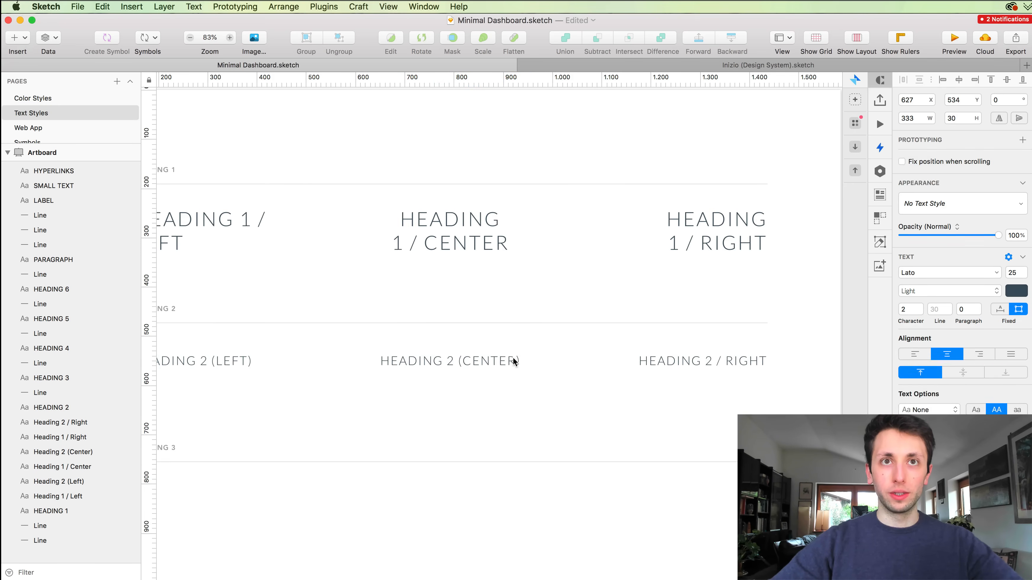
double_click(519, 360)
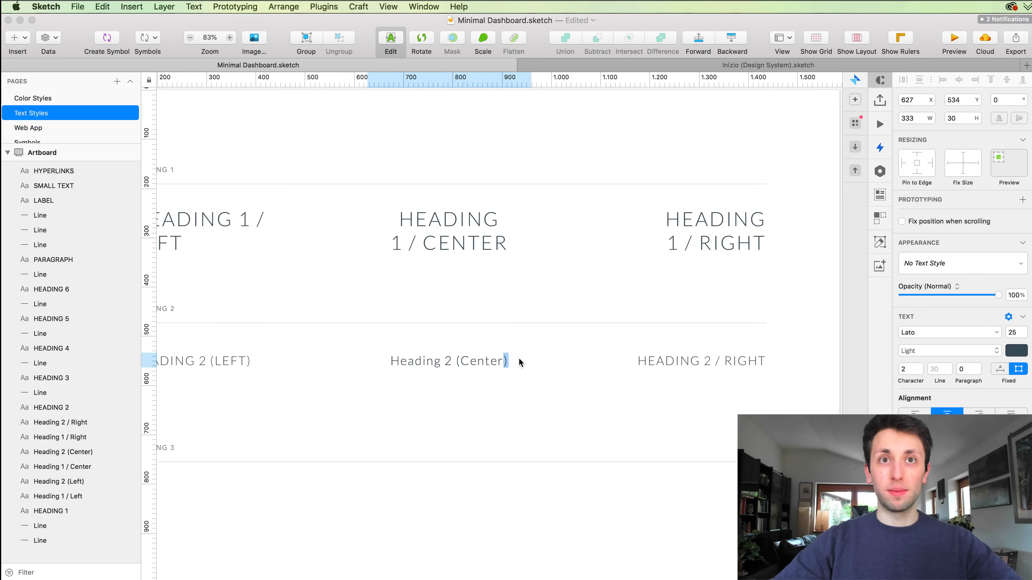
key("Escape")
key("Escape")
left_click(469, 359)
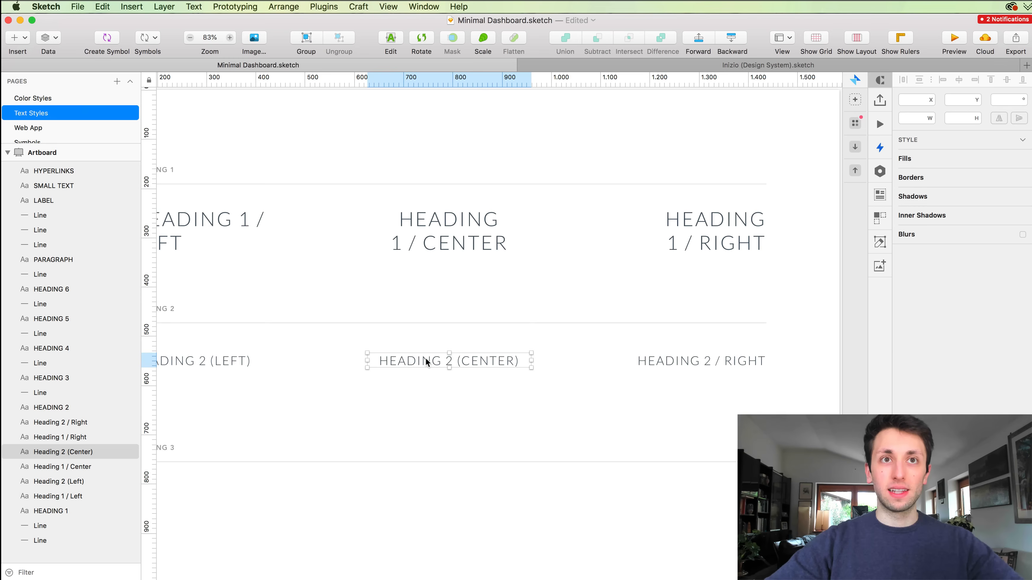
double_click(469, 360)
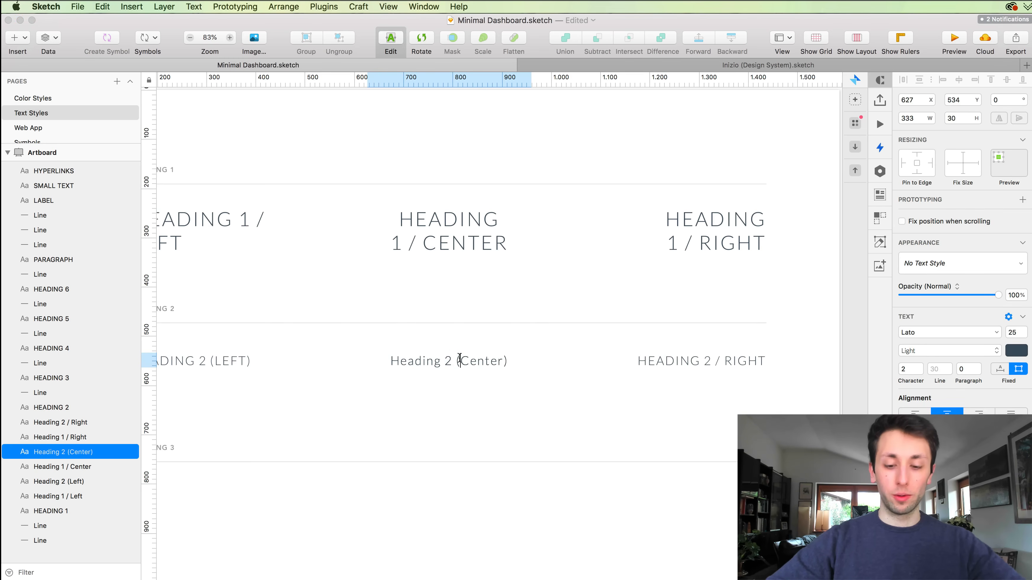
key("BackSpace")
type("/")
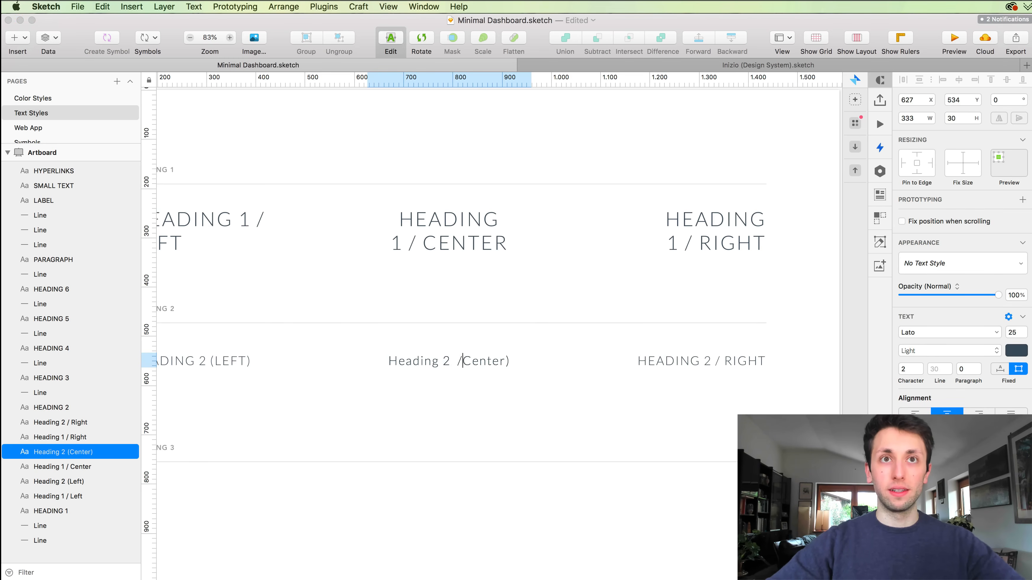
key("BackSpace")
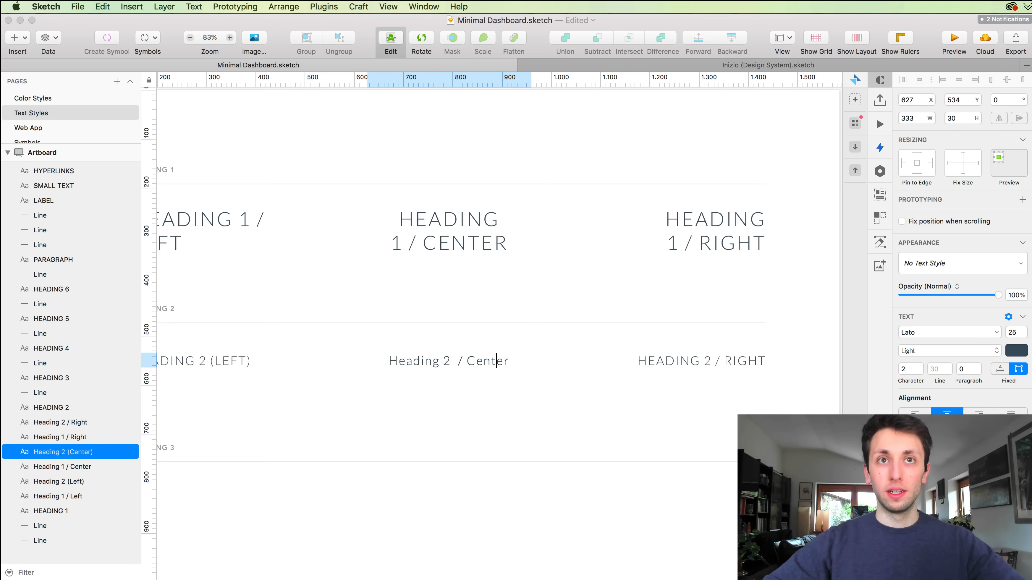
key("BackSpace")
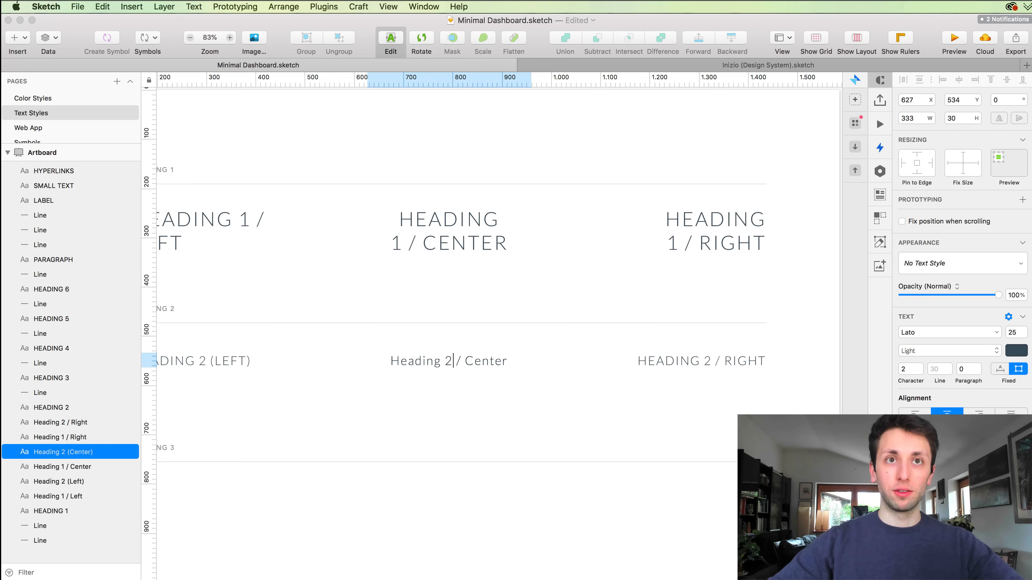
key("Escape")
left_click(474, 404)
Change the left Heading 2 sample's text to "Heading 2 / Left".
scroll(474, 404, "left", 5)
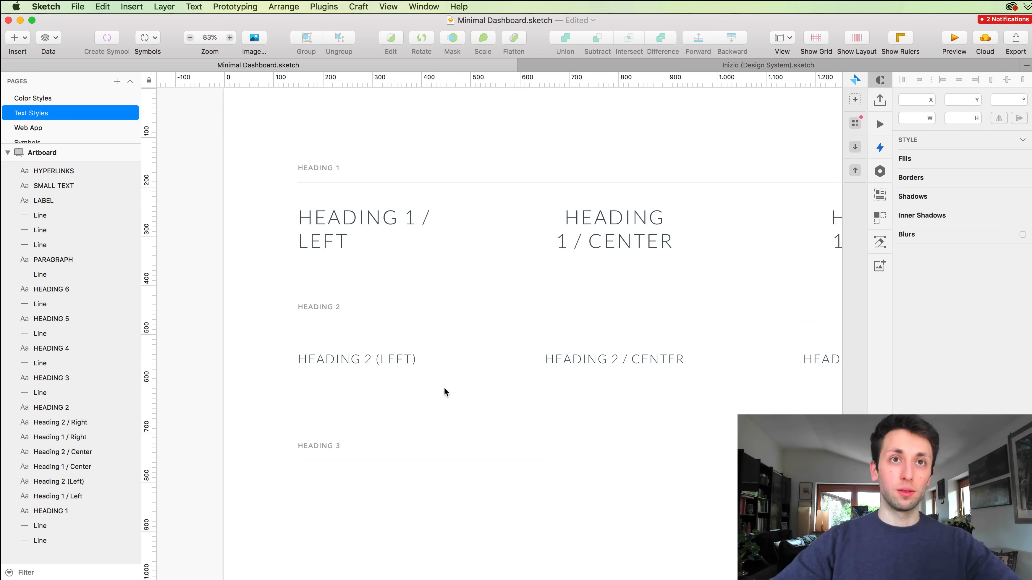
left_click(396, 359)
double_click(409, 357)
key("Escape")
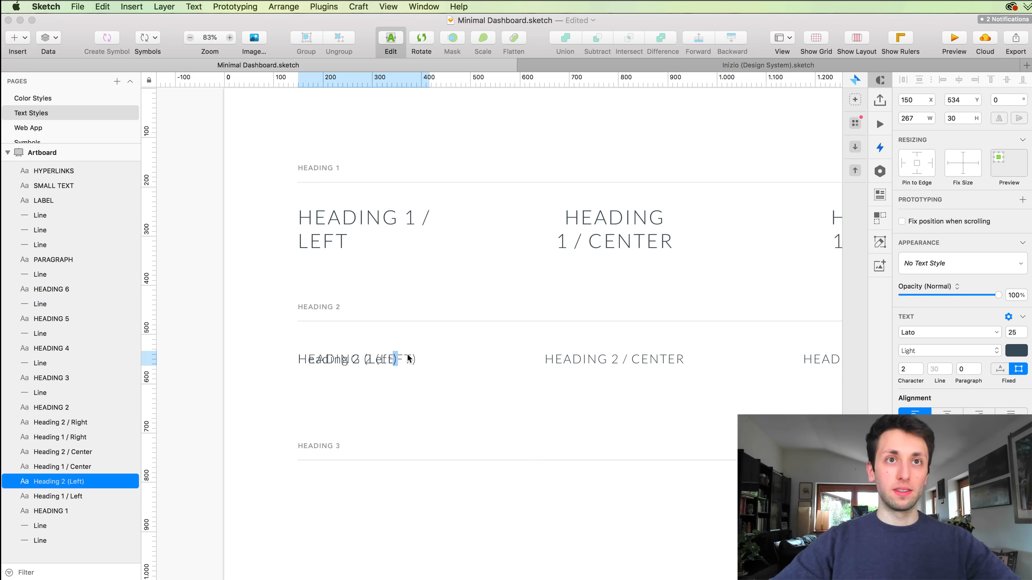
key("Escape")
double_click(408, 356)
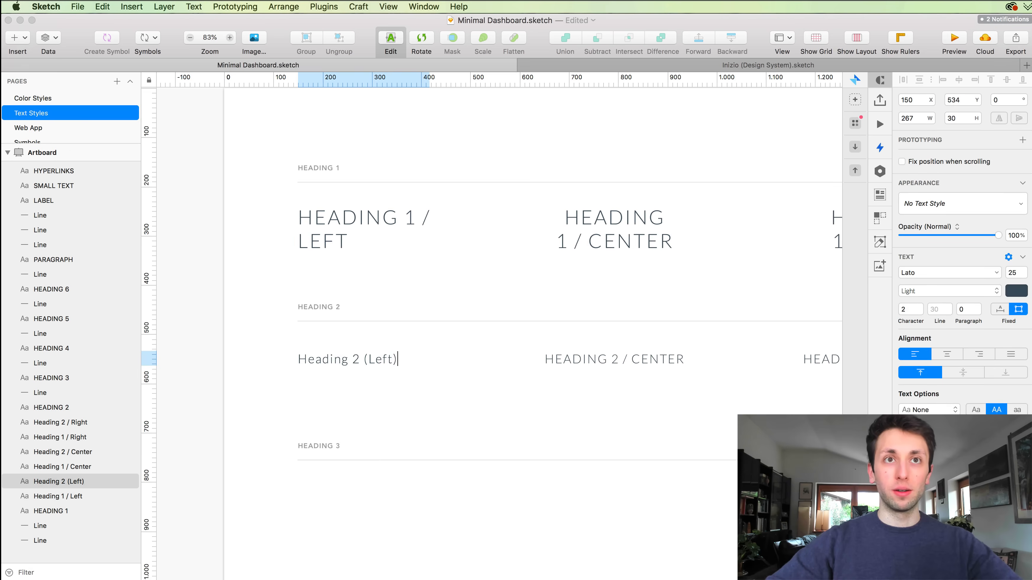
key("BackSpace")
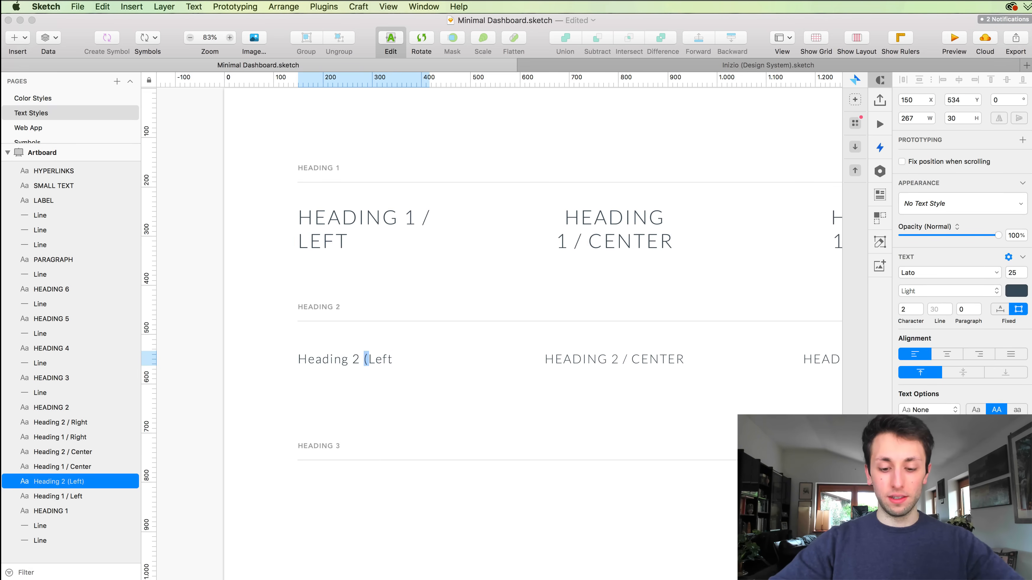
type("/")
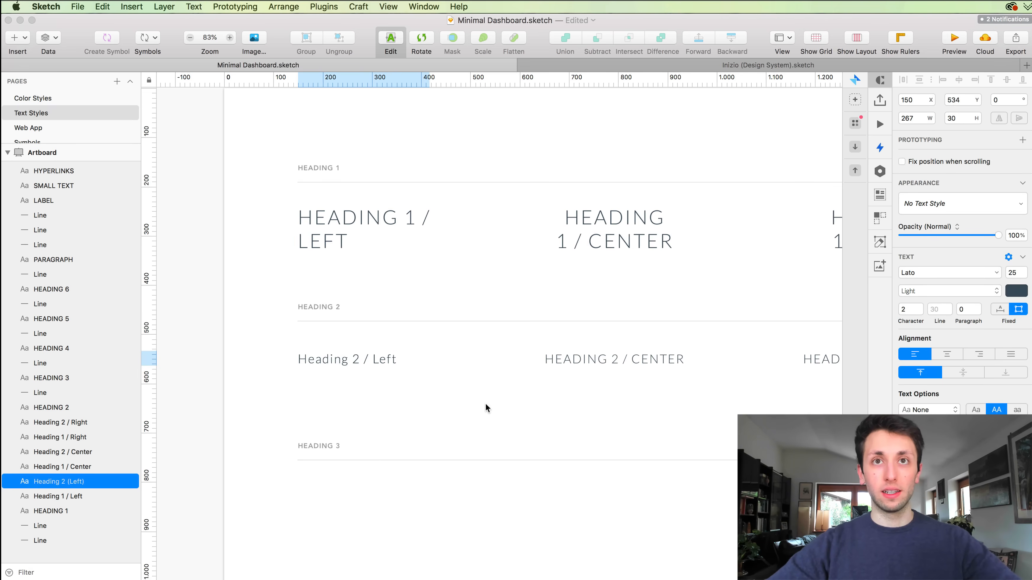
key("Escape")
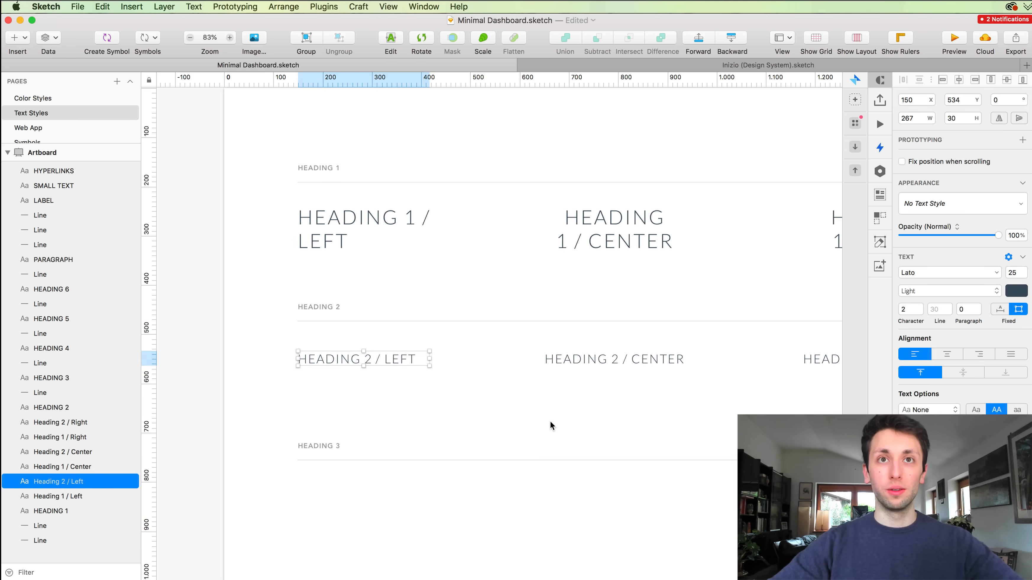
left_click(551, 422)
Set the three Heading 2 samples to Y 538 and duplicate them into the Heading 3 section at Y 815.
scroll(550, 421, "down", 5)
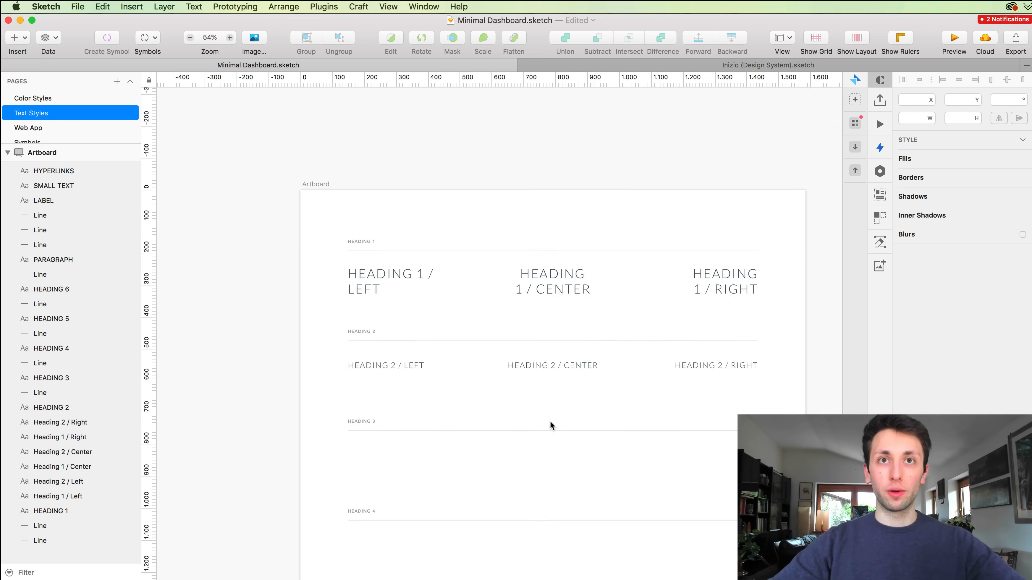
left_click_drag(283, 328, 759, 361)
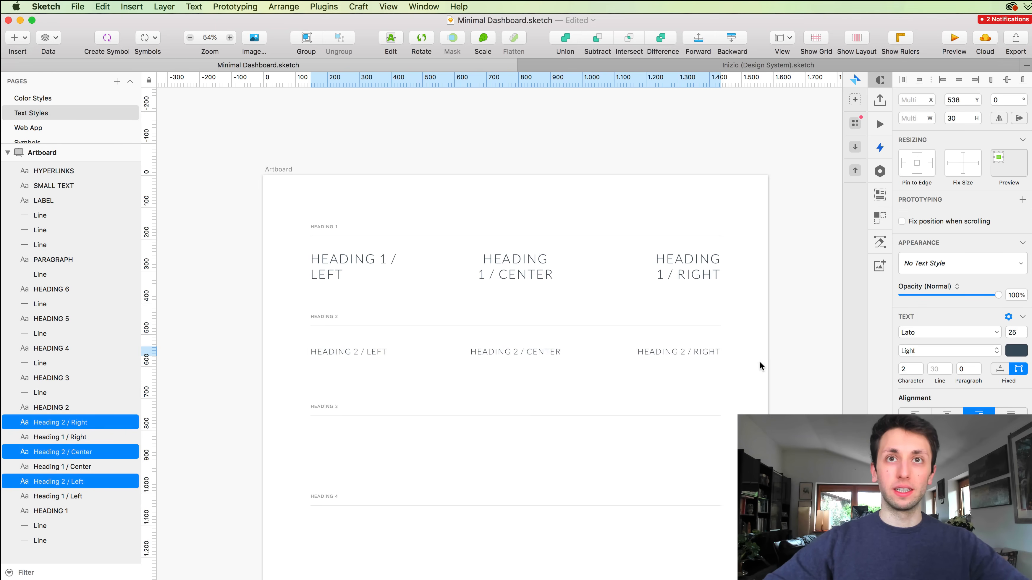
scroll(546, 405, "up", 2)
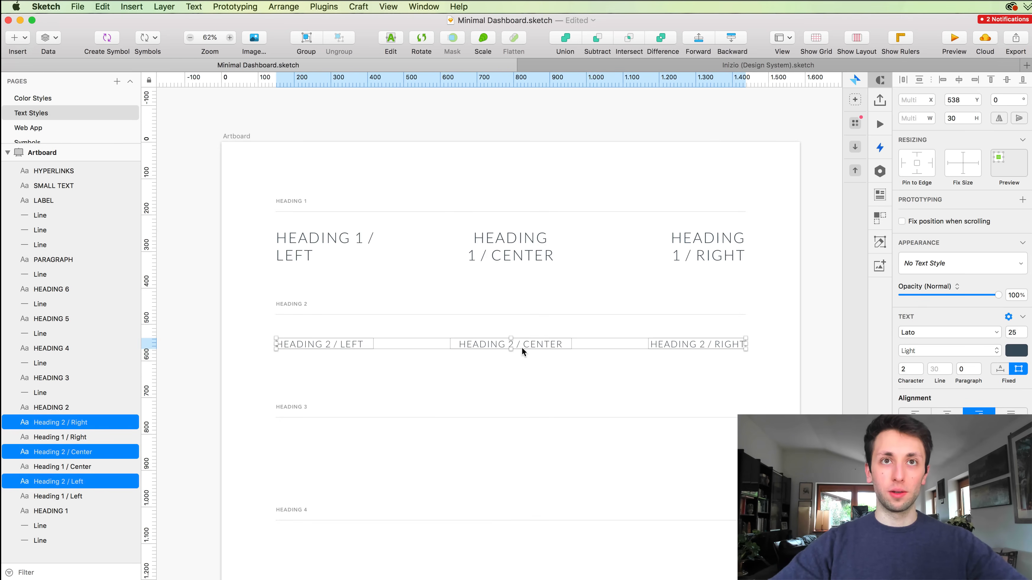
left_click_drag(521, 349, 509, 444)
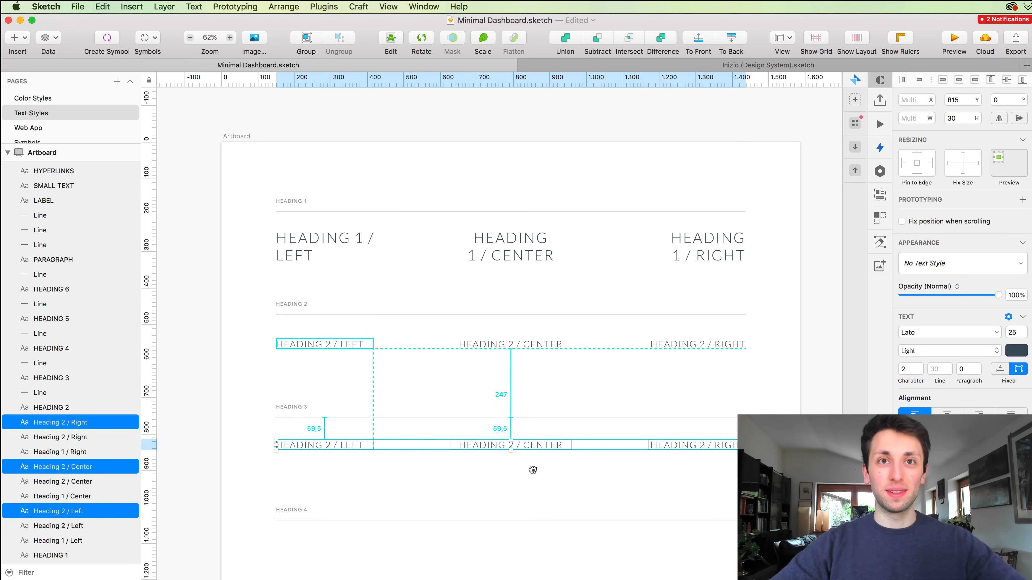
left_click(523, 455)
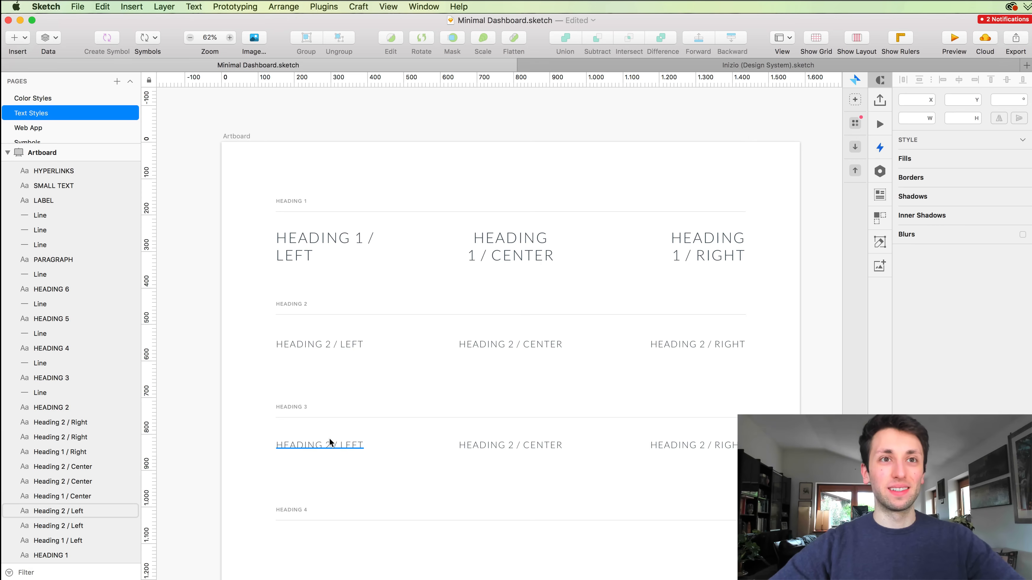
Copy the style of the OVERVIEW text on the Web App page and return to the Text Styles page.
left_click(336, 447)
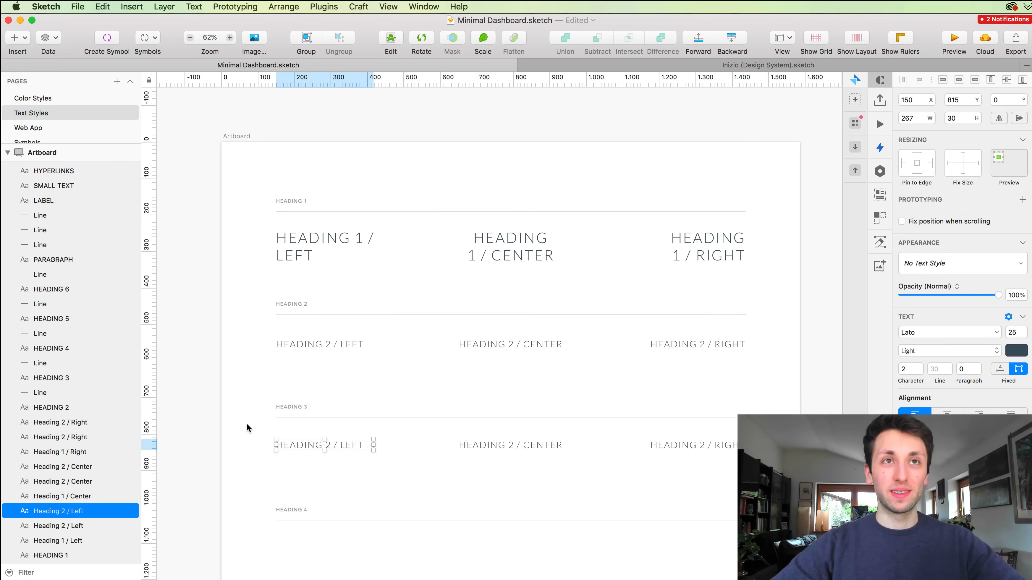
left_click(45, 128)
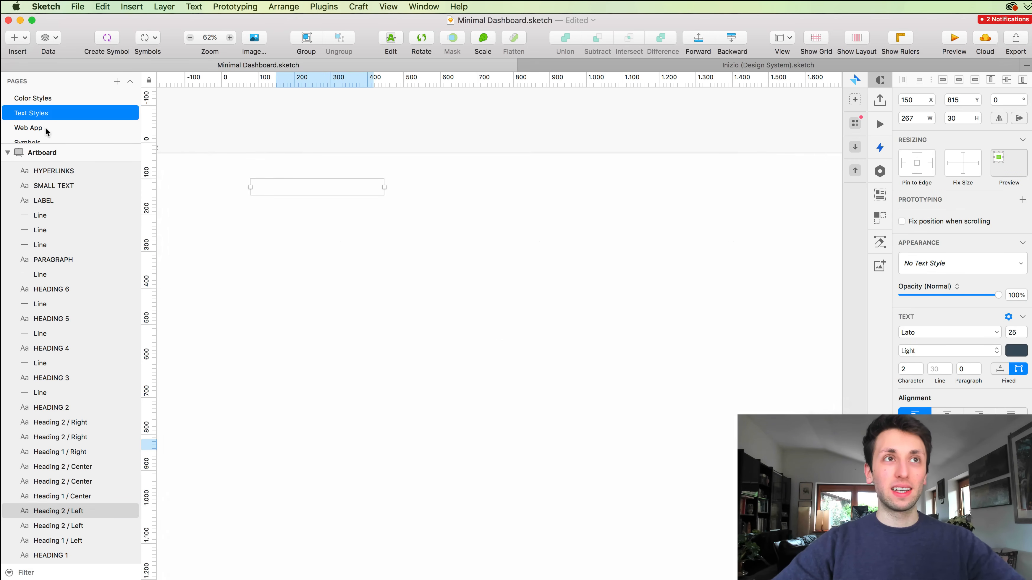
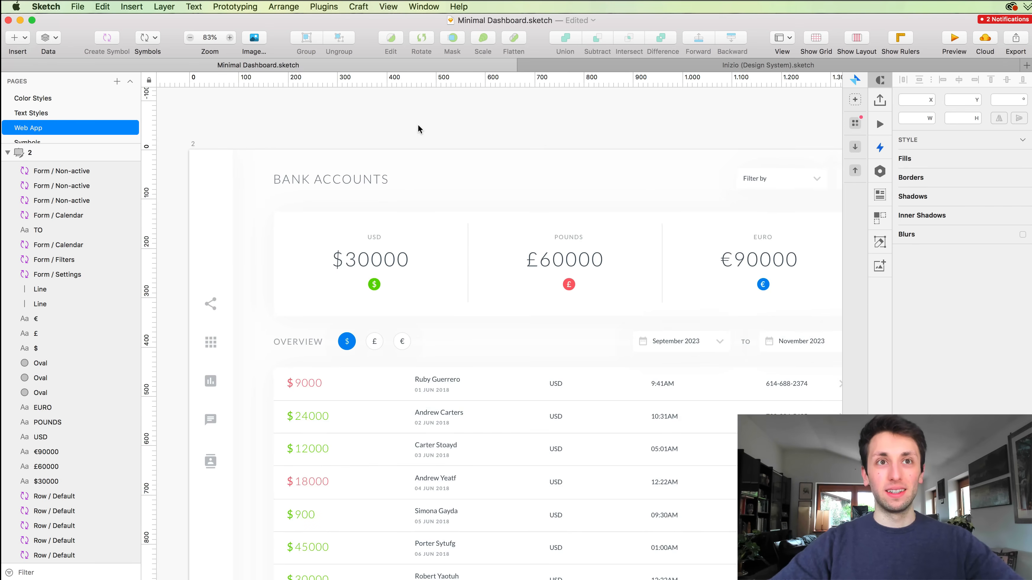
scroll(418, 129, "down", 2)
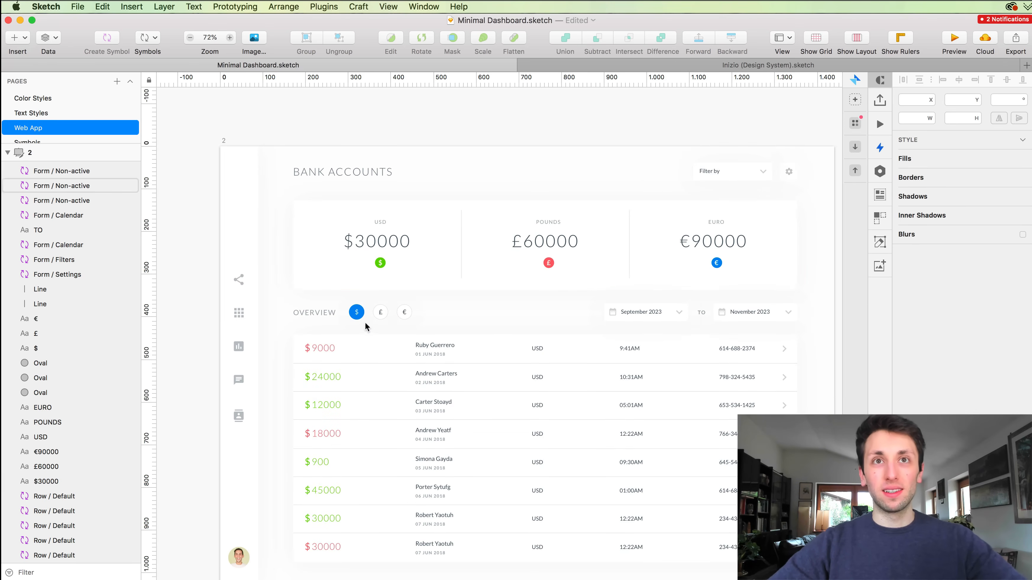
left_click(321, 309)
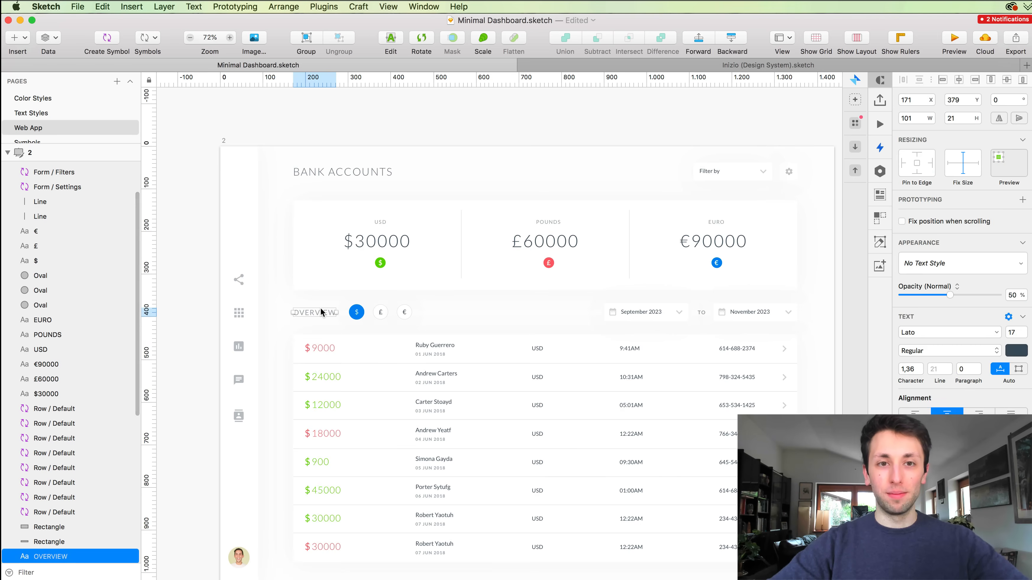
key("Page_Up")
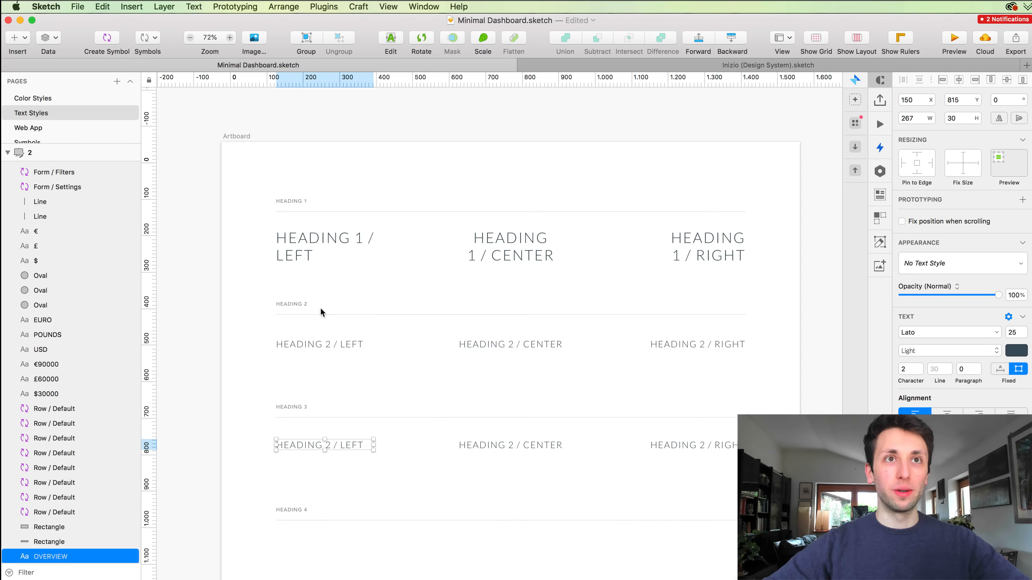
key("Page_Down")
key("Page_Up")
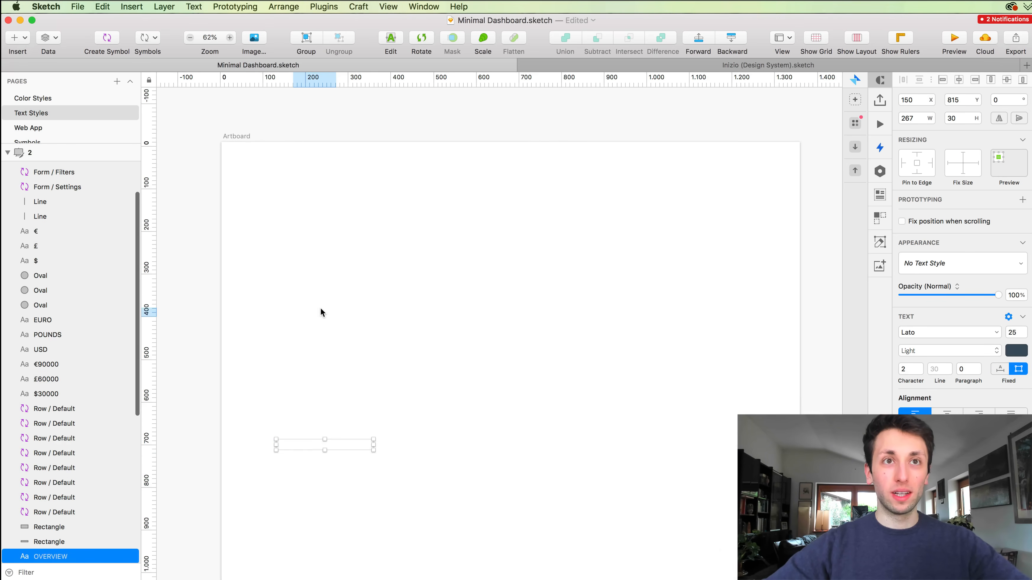
scroll(324, 309, "down", 3)
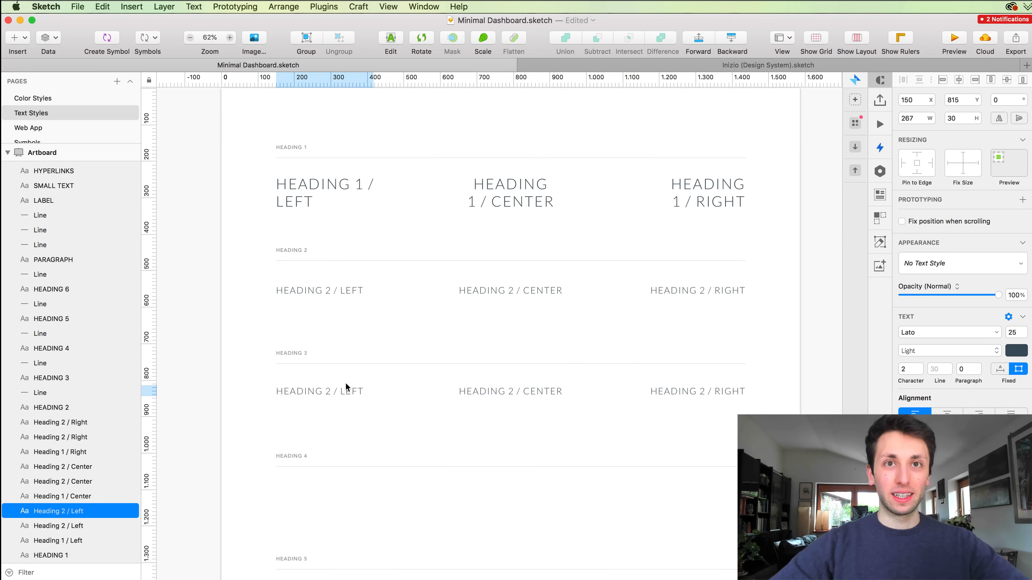
Duplicate the Heading 3 section's three samples into the Heading 4 section at Y 1097 and paste the copied OVERVIEW style onto the duplicates.
left_click_drag(345, 383, 699, 492)
left_click(551, 411)
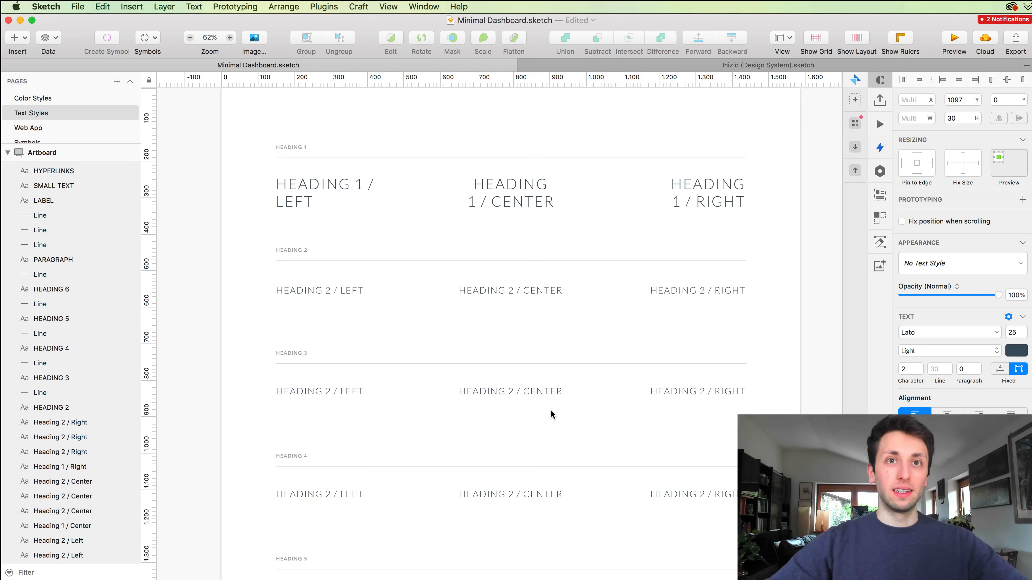
scroll(550, 410, "down", 3)
left_click_drag(300, 432, 708, 465)
key("super+alt+v")
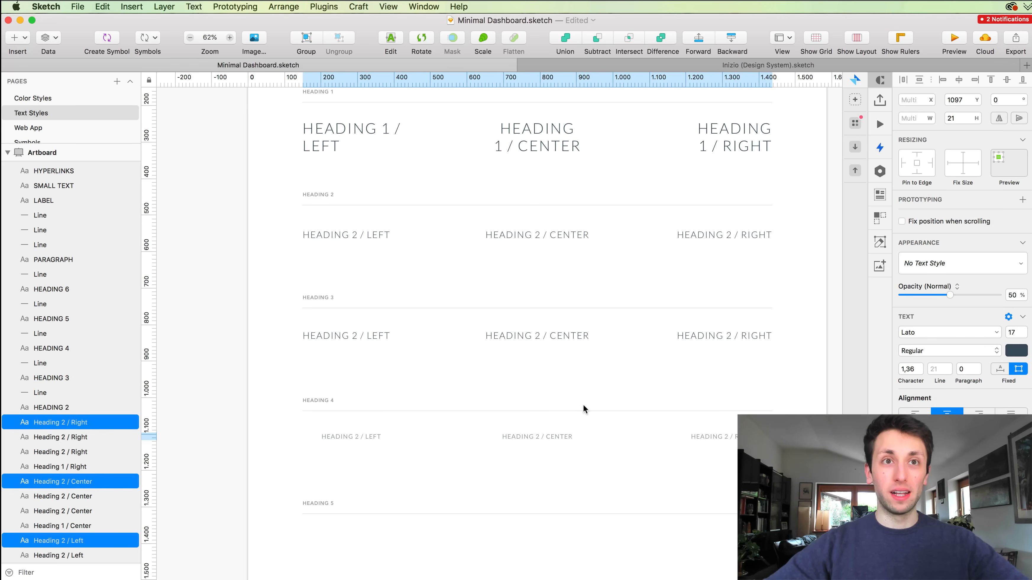
Left-align the left sample and right-align the right sample in the Heading 4 section.
left_click(338, 433)
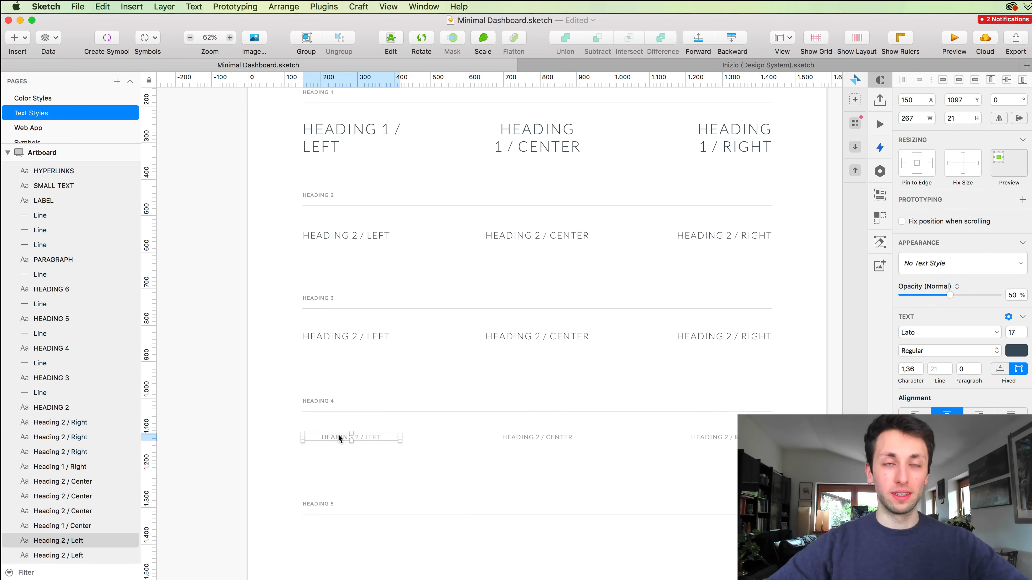
scroll(338, 434, "up", 1)
left_click(708, 445)
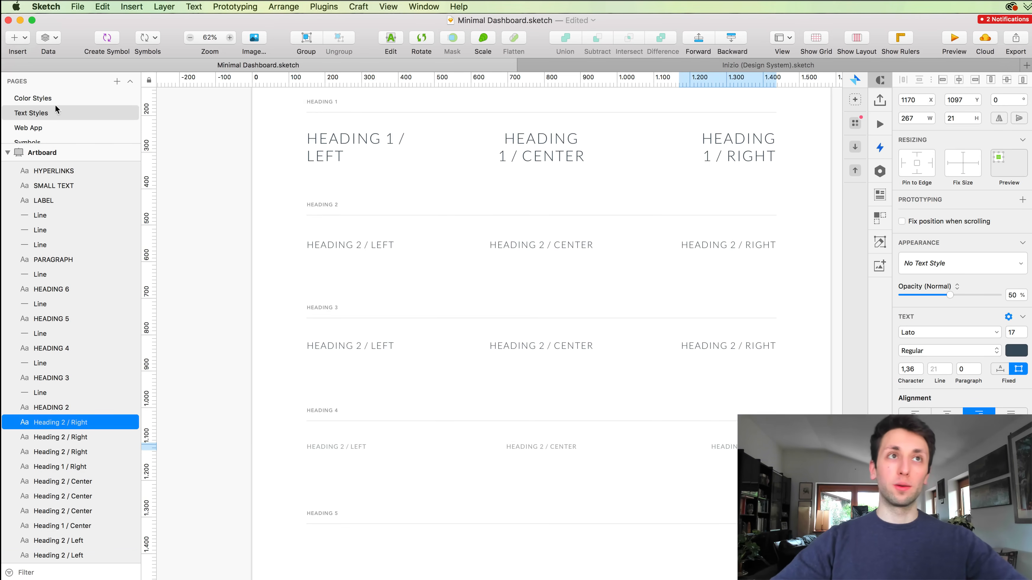
Copy the style of the green 12000 amount in the Row / Pricing / Positive symbol and return to the Text Styles page.
left_click(42, 127)
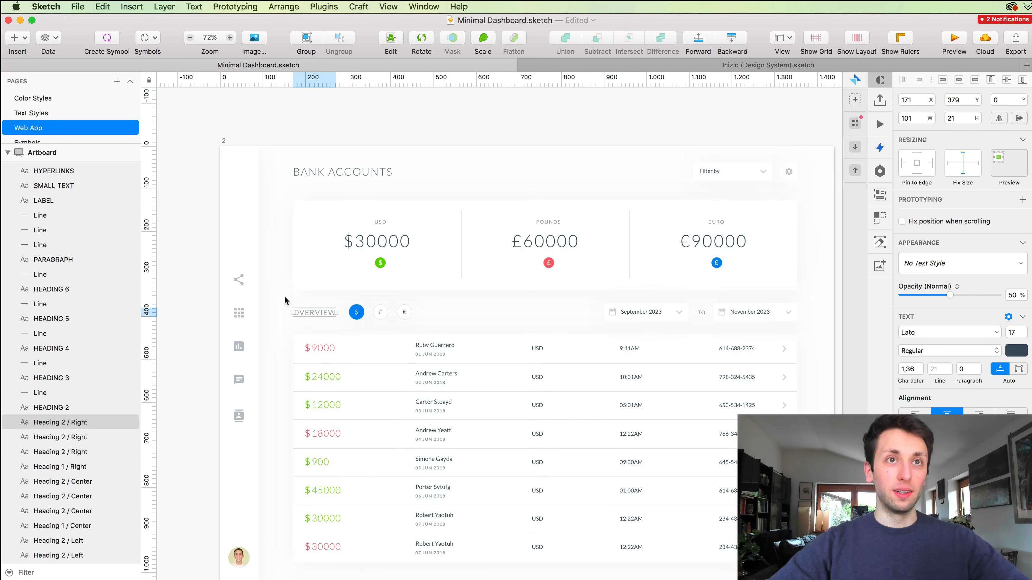
double_click(329, 389)
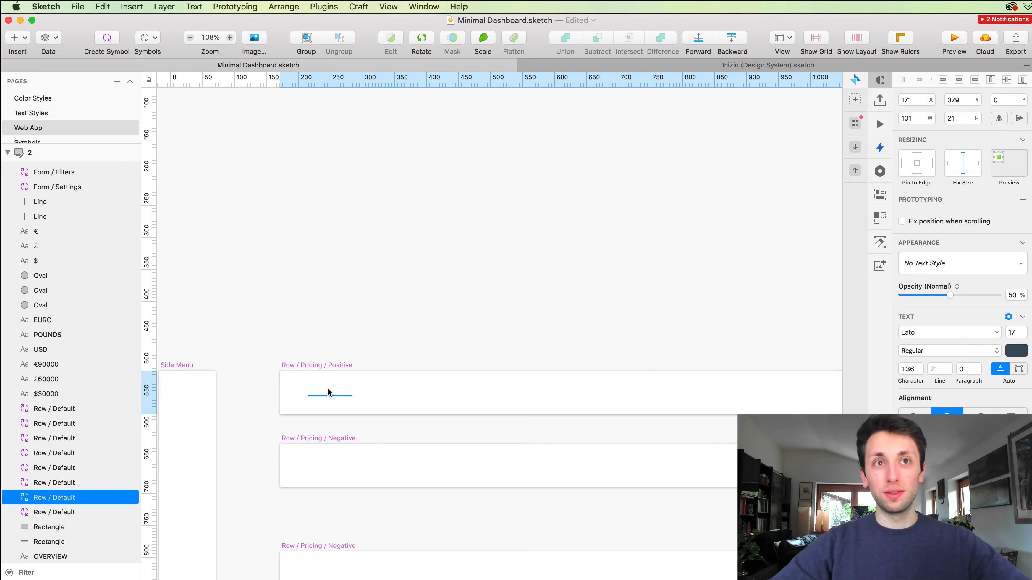
left_click(330, 391)
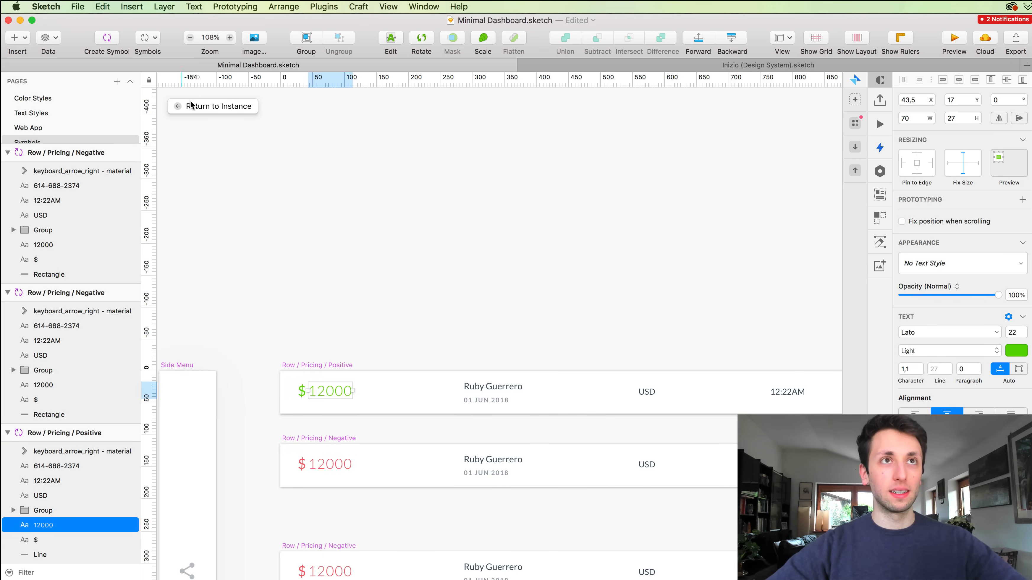
left_click(46, 126)
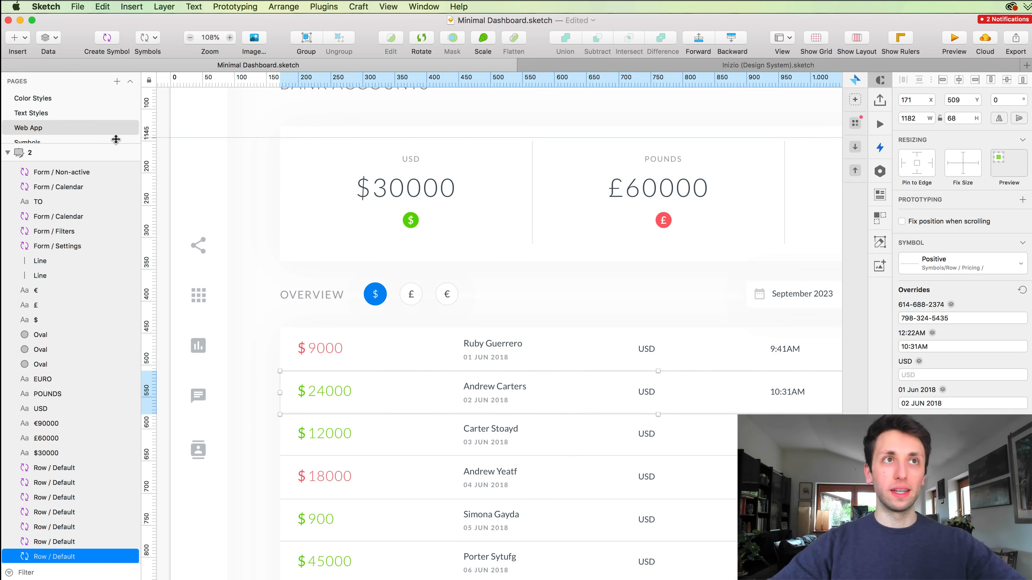
left_click(31, 112)
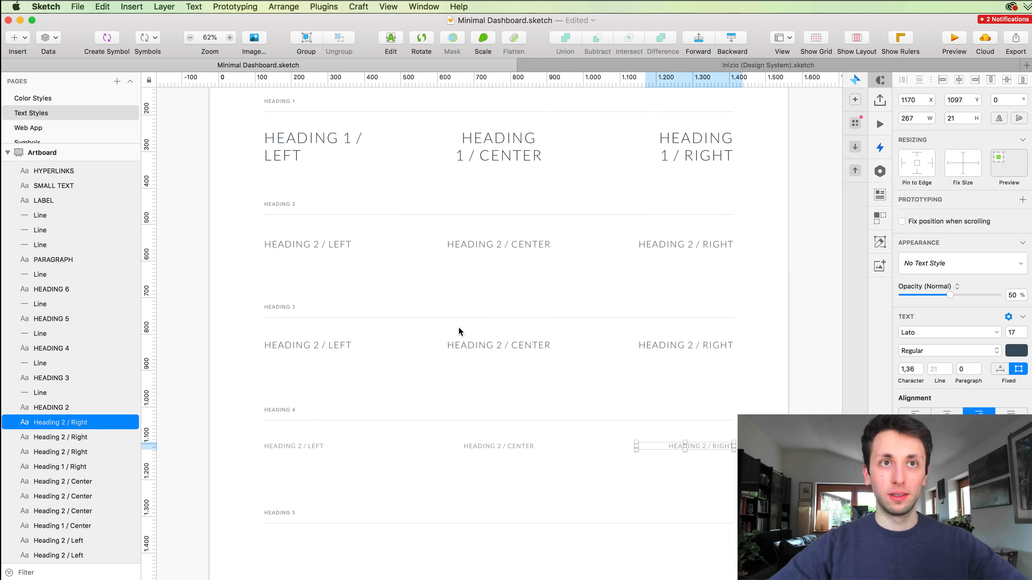
Paste the copied green style onto the three Heading 3 samples, then left-align the left one and right-align the right one.
left_click_drag(234, 325, 715, 369)
key("alt+super+v")
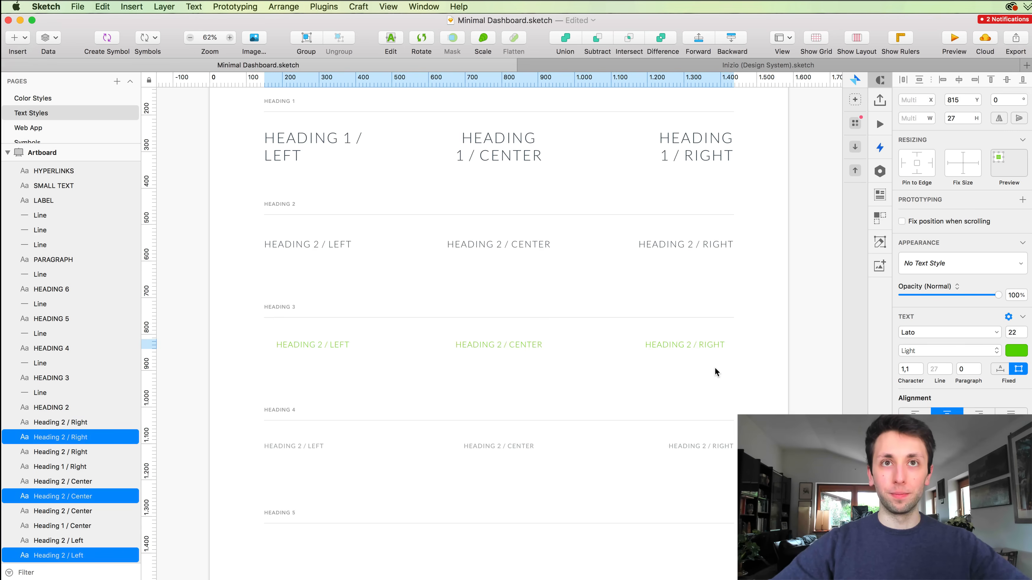
left_click_drag(256, 334, 670, 367)
left_click(299, 321)
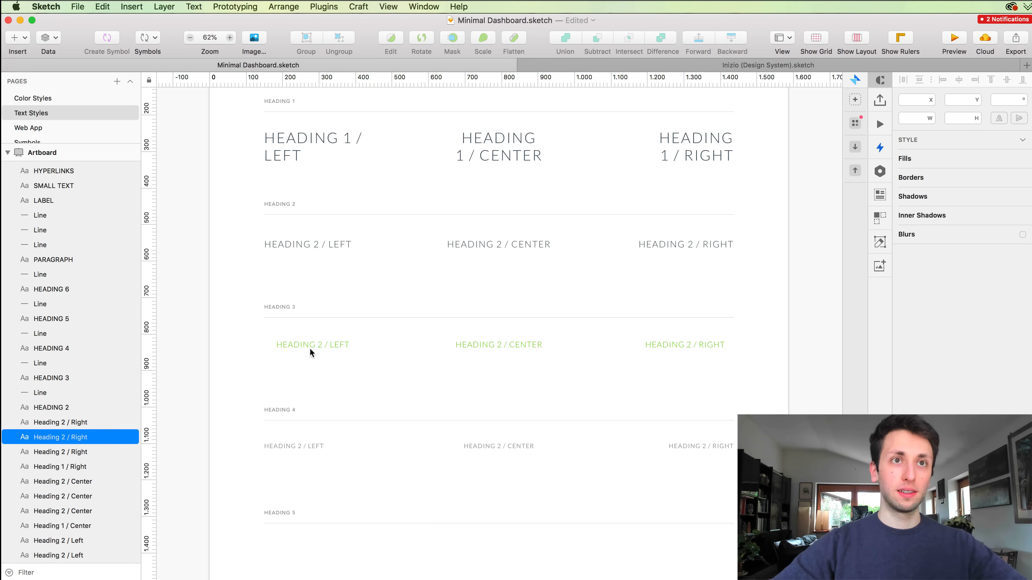
left_click(309, 347)
left_click(719, 355)
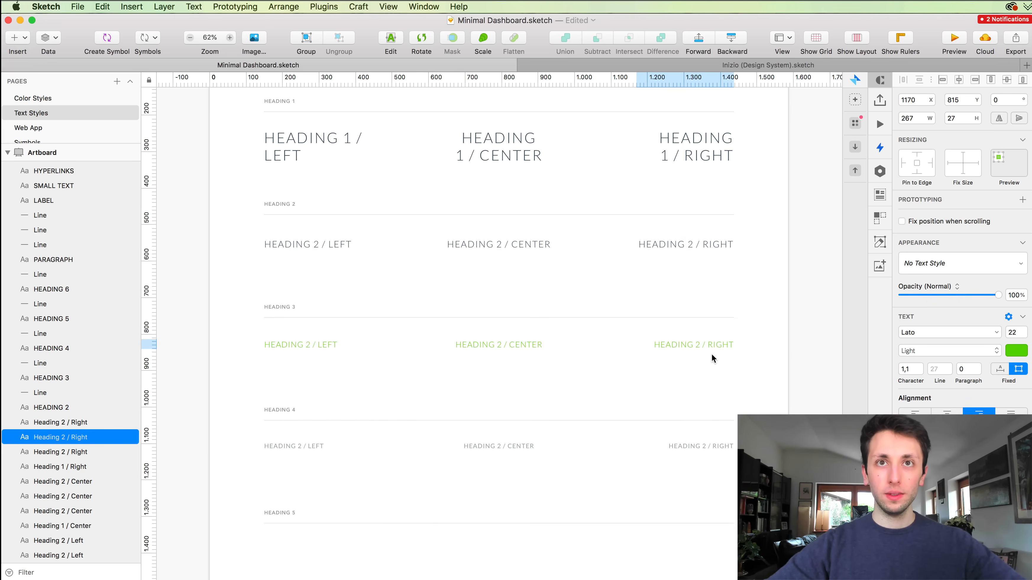
Change the three green samples' texts to "Heading 3 / Left", "Heading 3 / Center" and "Heading 3 / Right".
left_click(302, 344)
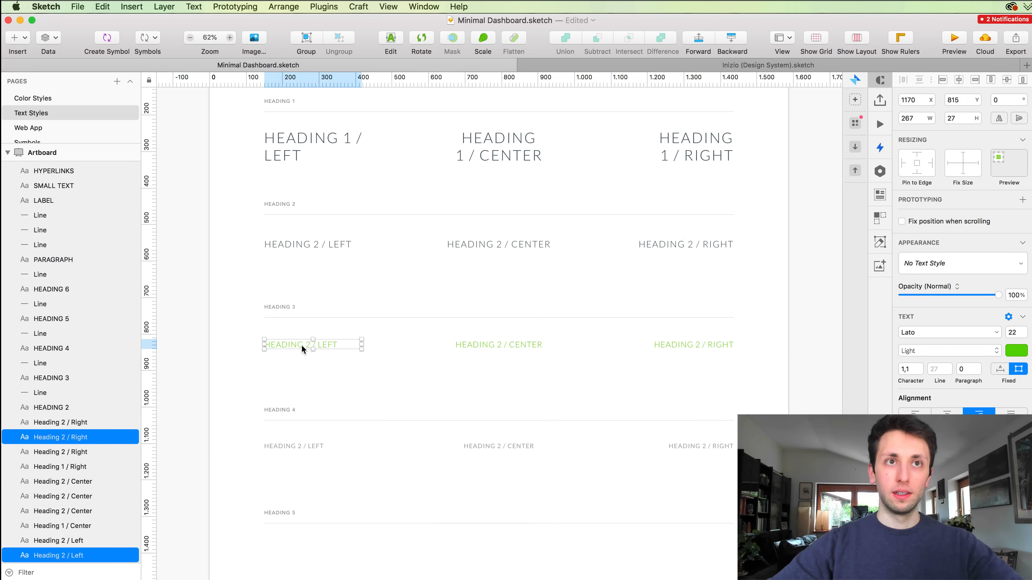
double_click(309, 345)
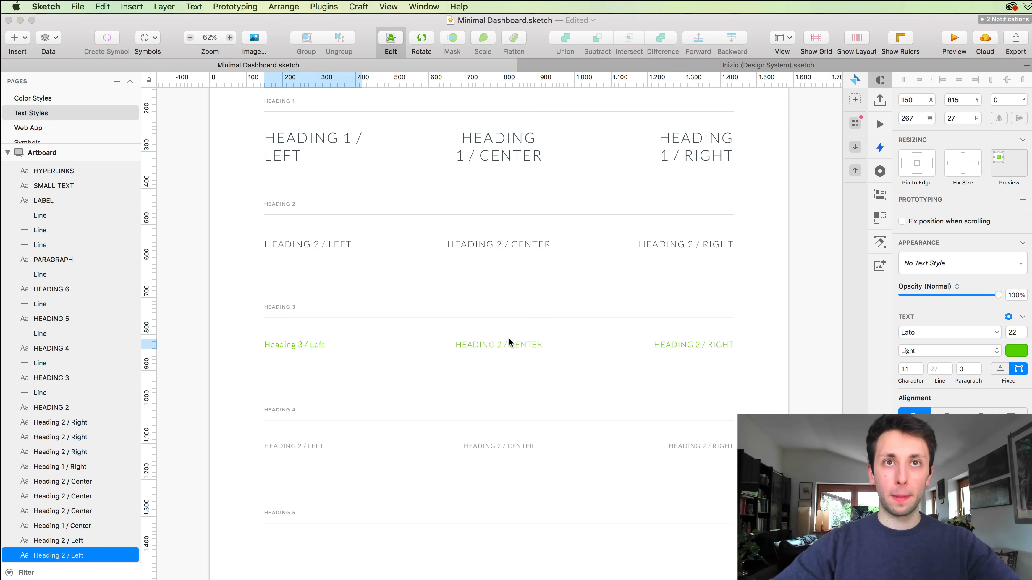
left_click(506, 344)
double_click(504, 345)
left_click(501, 344)
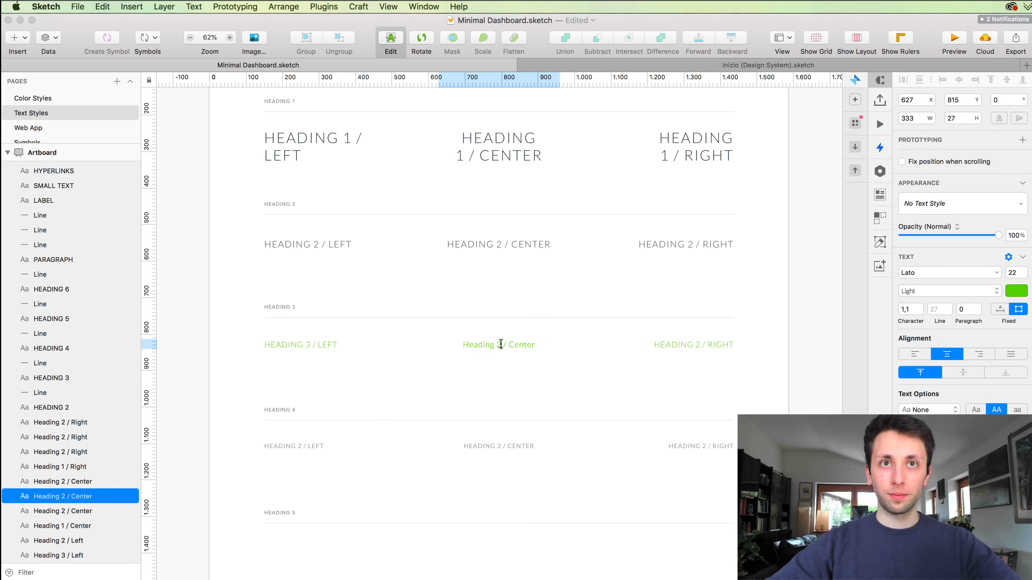
key("Escape")
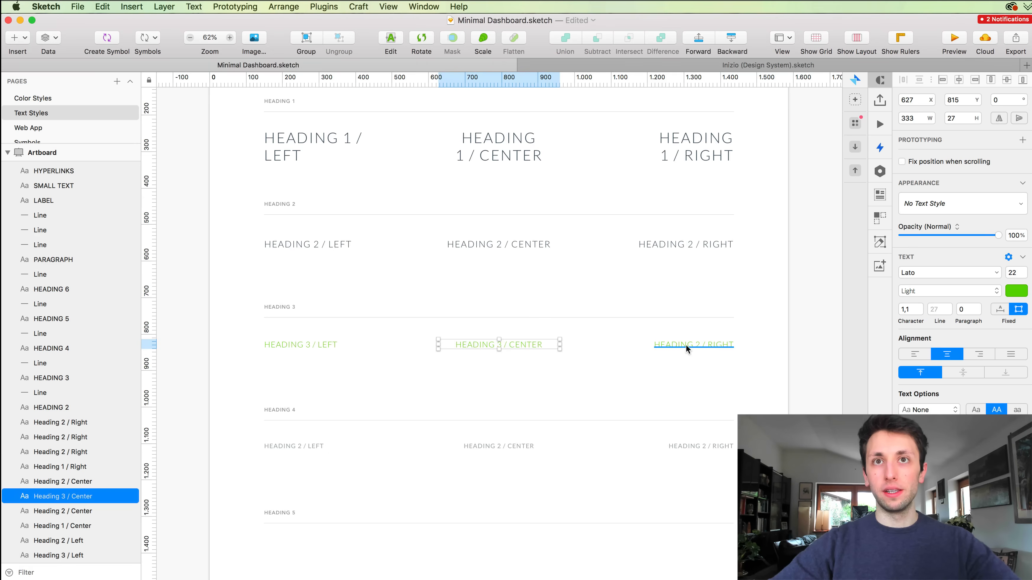
left_click(699, 344)
double_click(695, 343)
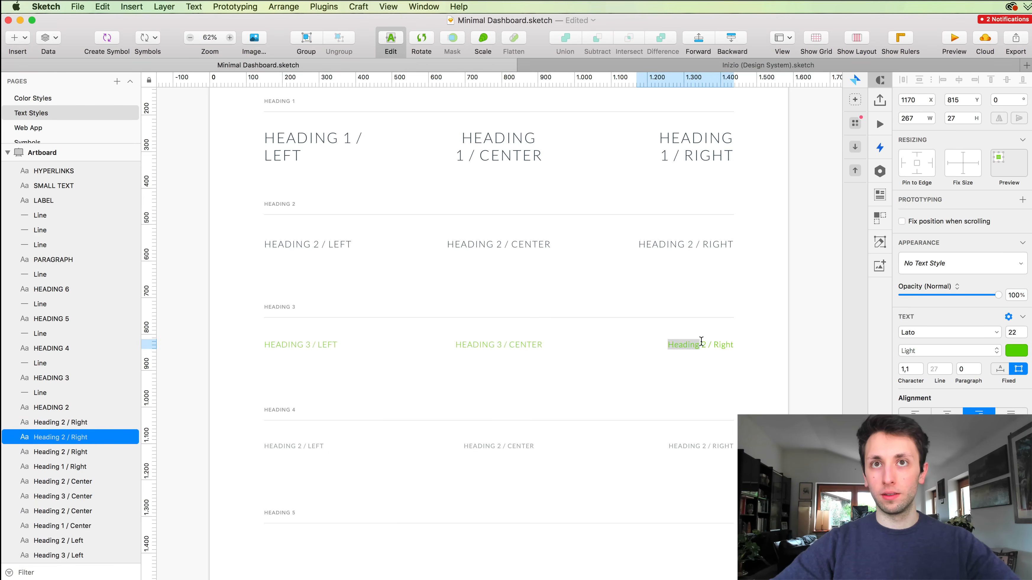
left_click(705, 344)
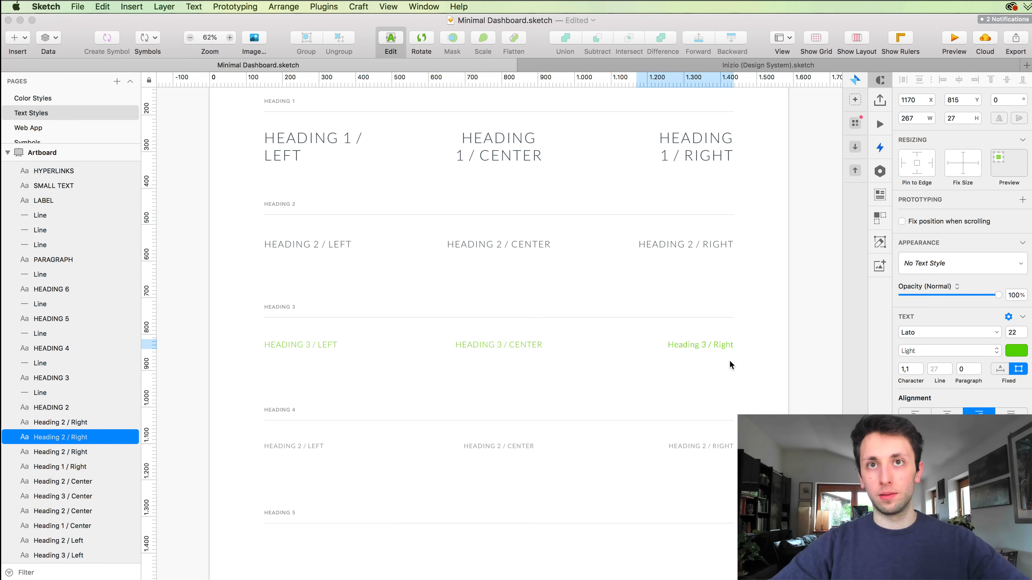
Duplicate the row of Heading 3 samples twice below itself at 62 px spacing and nudge all three rows up 4 px.
left_click_drag(730, 360, 307, 363)
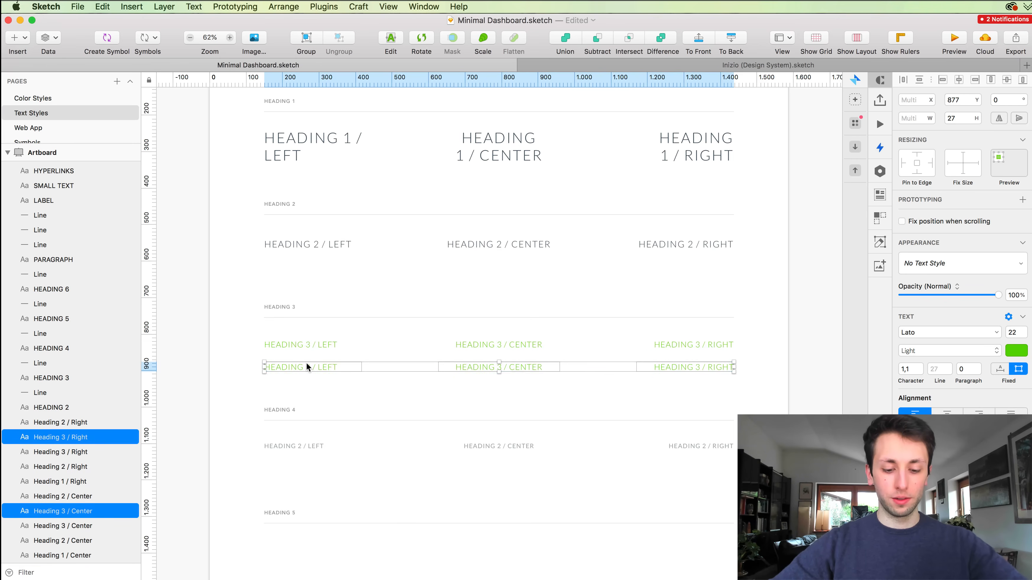
key("super+d")
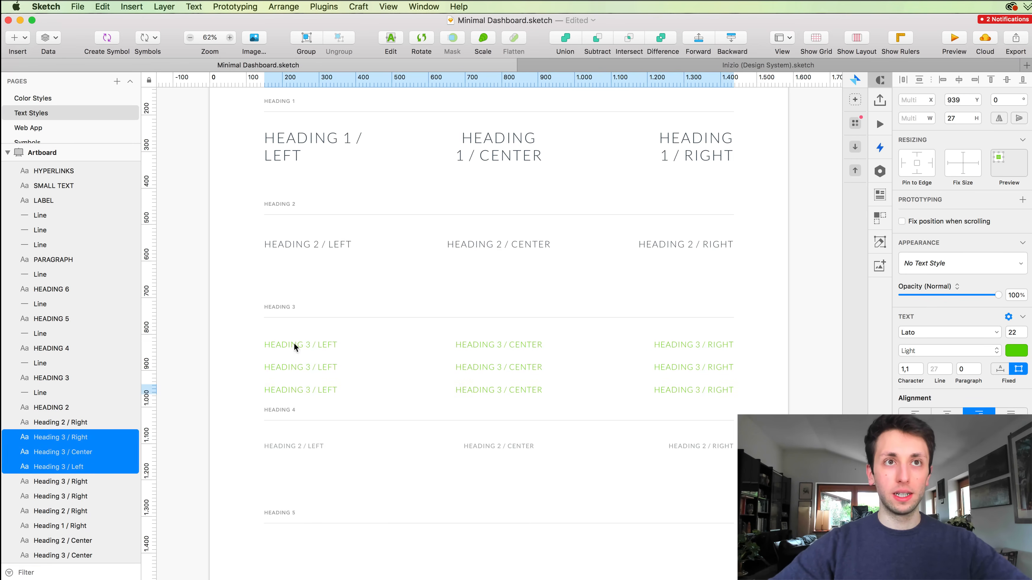
left_click_drag(243, 329, 721, 391)
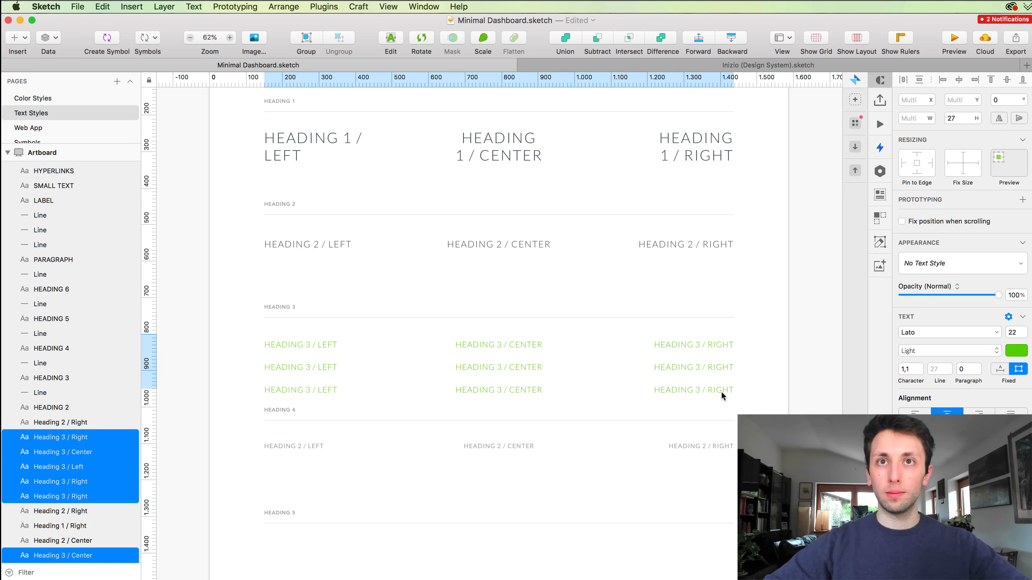
key("Up")
key("Up")
key("Up")
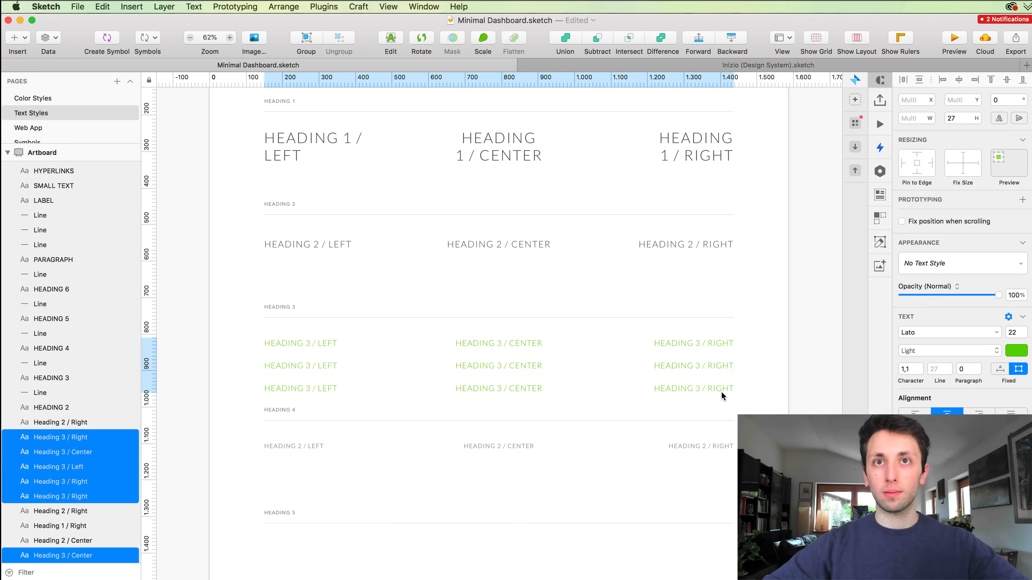
left_click(789, 371)
Move the Heading 4 section and everything below it, through Hyperlinks, down to leave space under the Heading 3 rows.
scroll(789, 371, "down", 5)
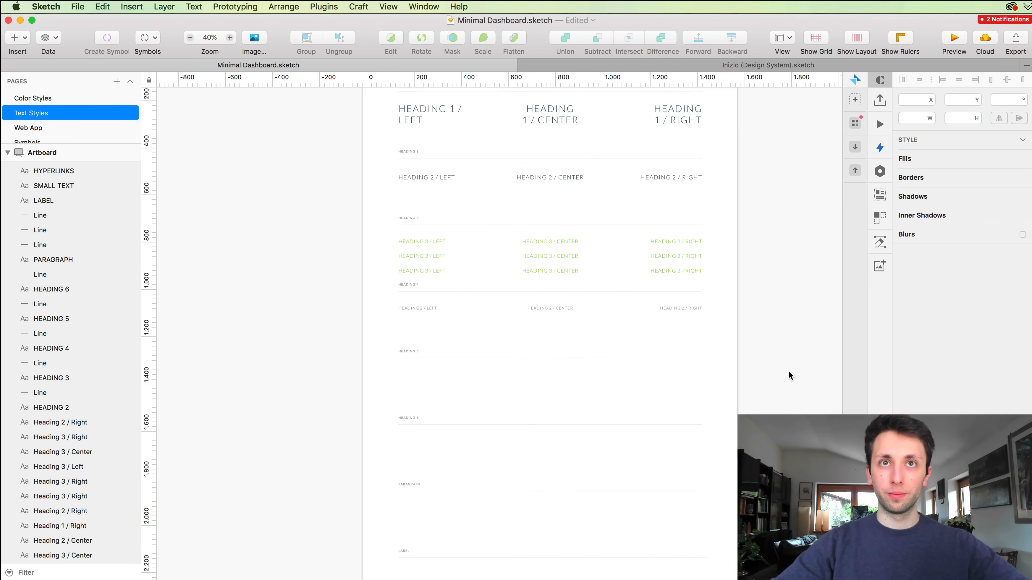
scroll(534, 295, "down", 3)
left_click_drag(355, 228, 697, 527)
scroll(684, 356, "down", 5)
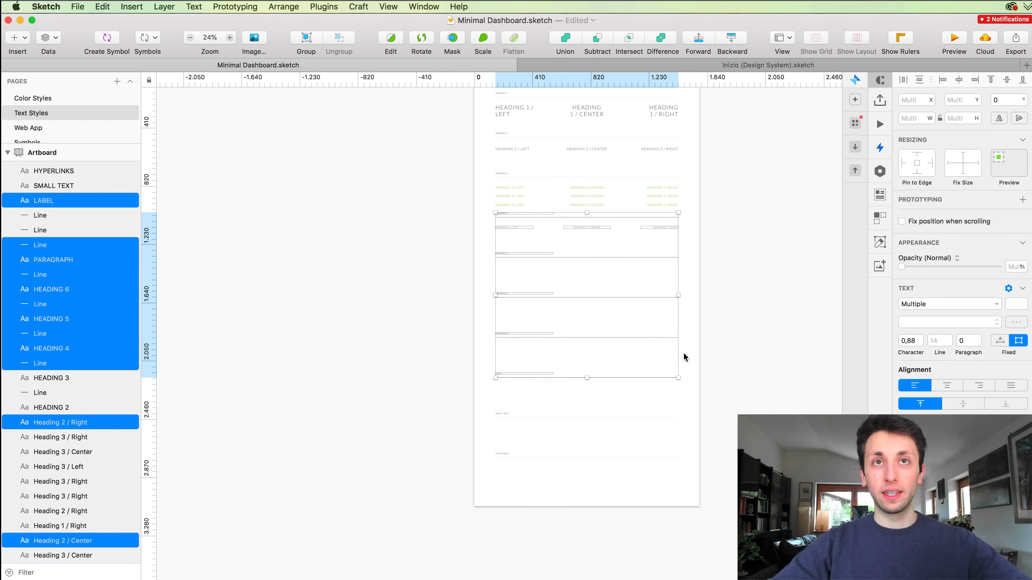
left_click_drag(482, 211, 715, 488)
key("shift+Down")
key("shift+Down")
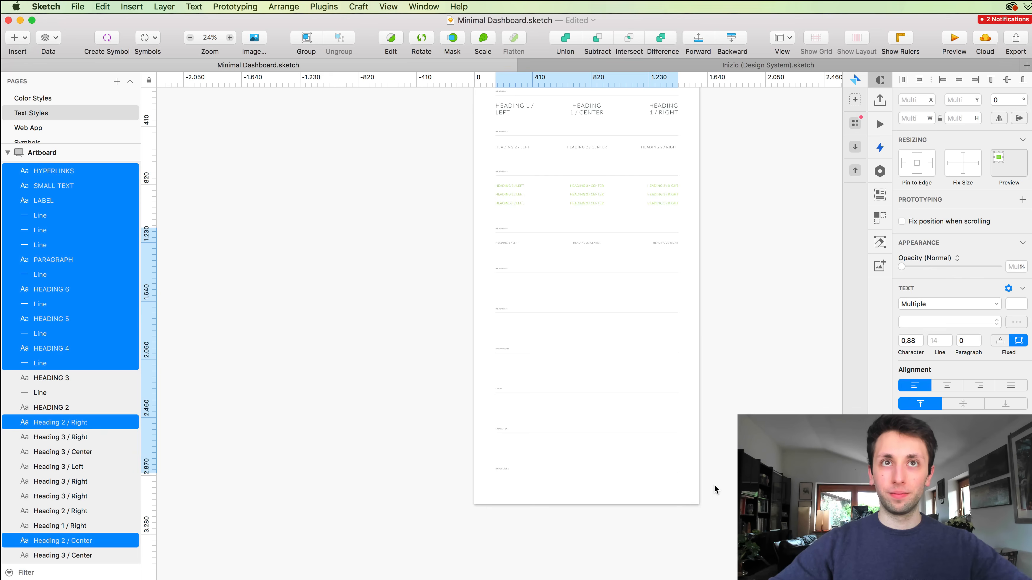
Copy the style of the red 12000 amount in the Row / Pricing / Negative symbol and return to the Text Styles page.
scroll(464, 227, "up", 5)
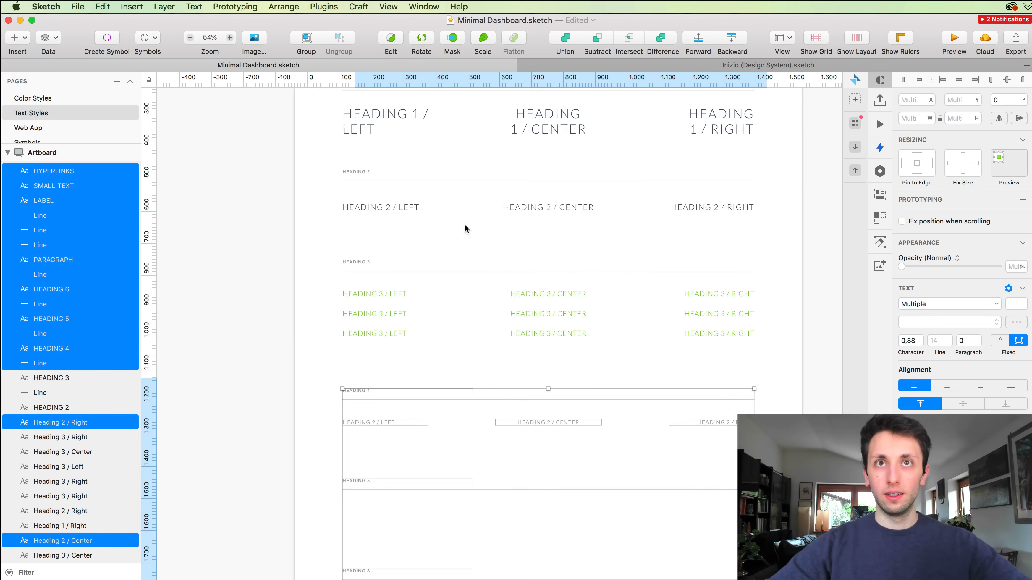
scroll(464, 224, "up", 2)
left_click(40, 113)
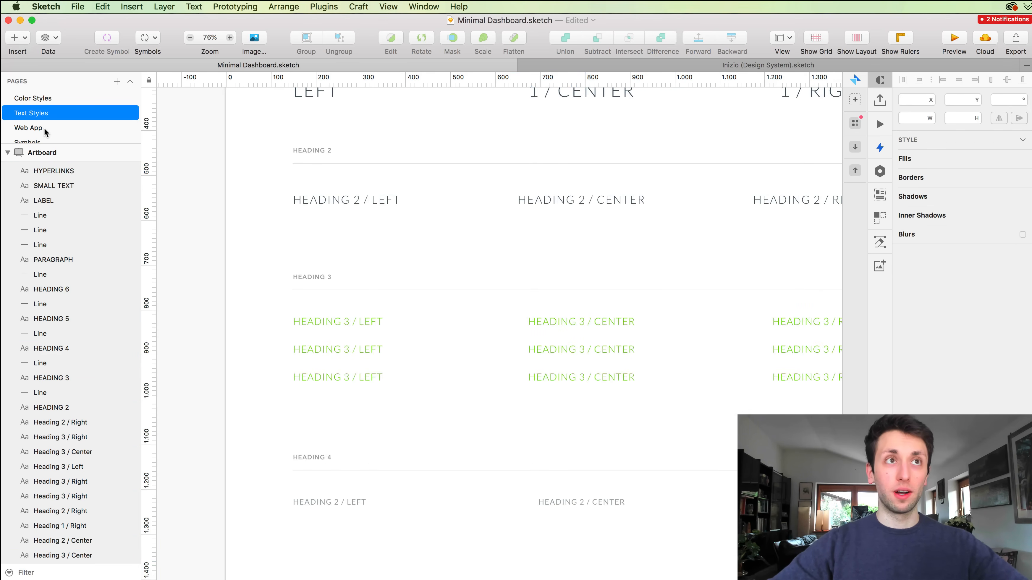
left_click(41, 135)
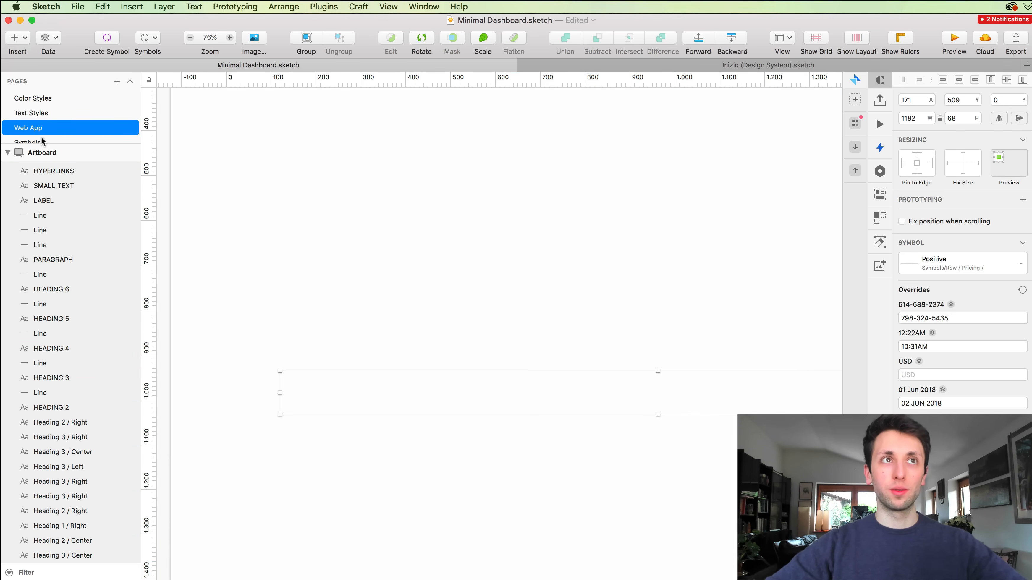
left_click(311, 349)
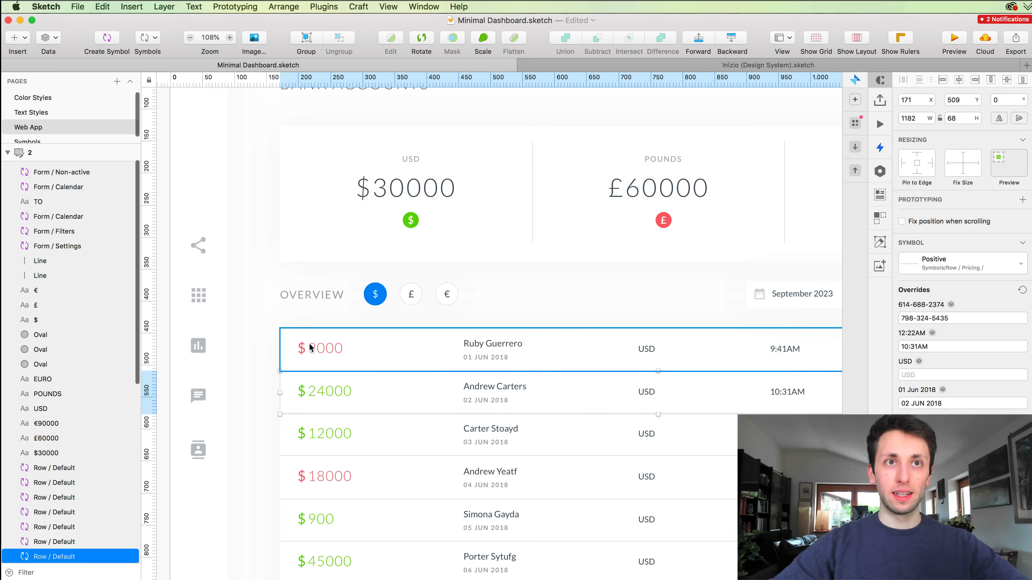
double_click(314, 347)
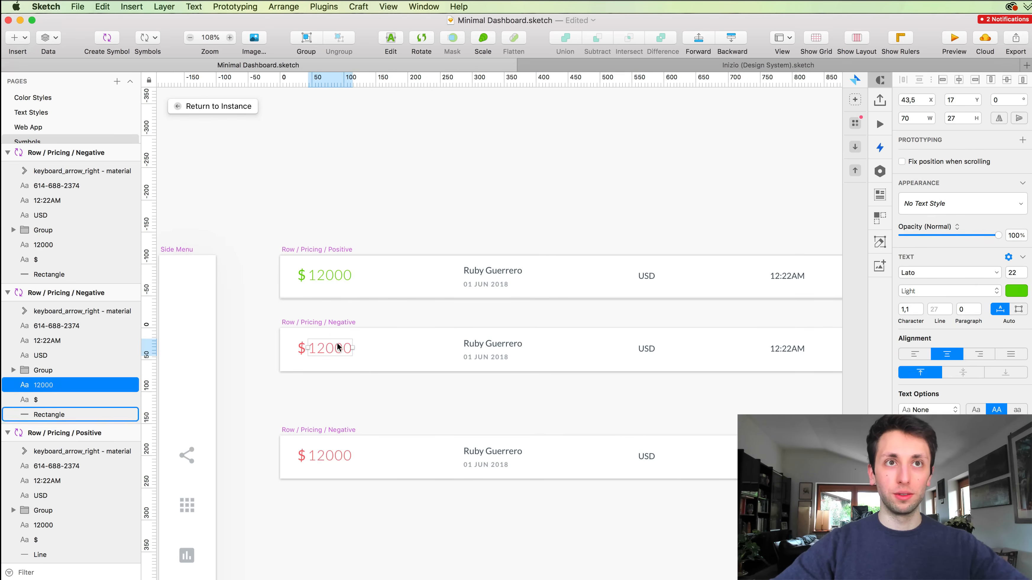
scroll(337, 349, "left", 1)
key("Page_Up")
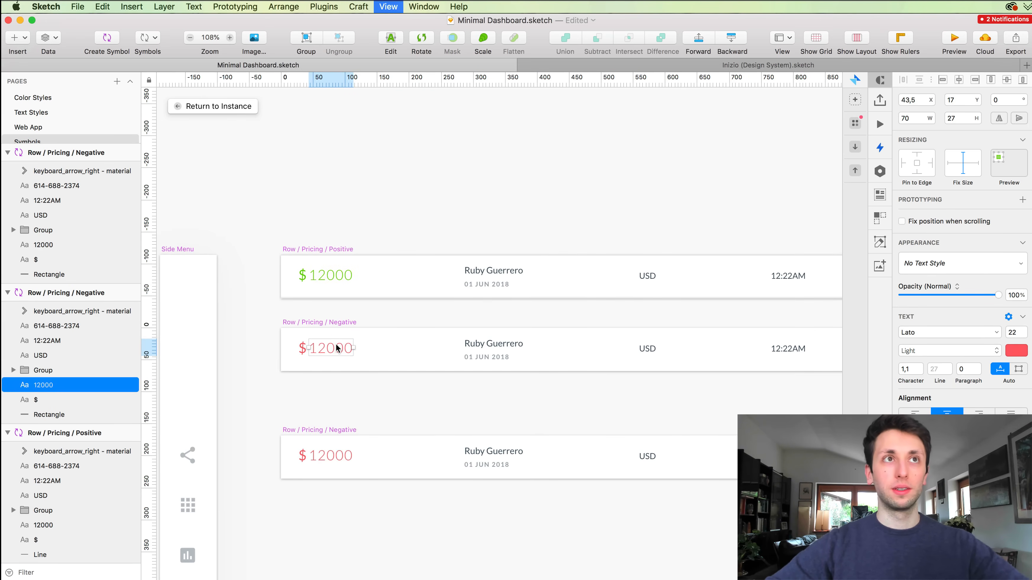
left_click(70, 113)
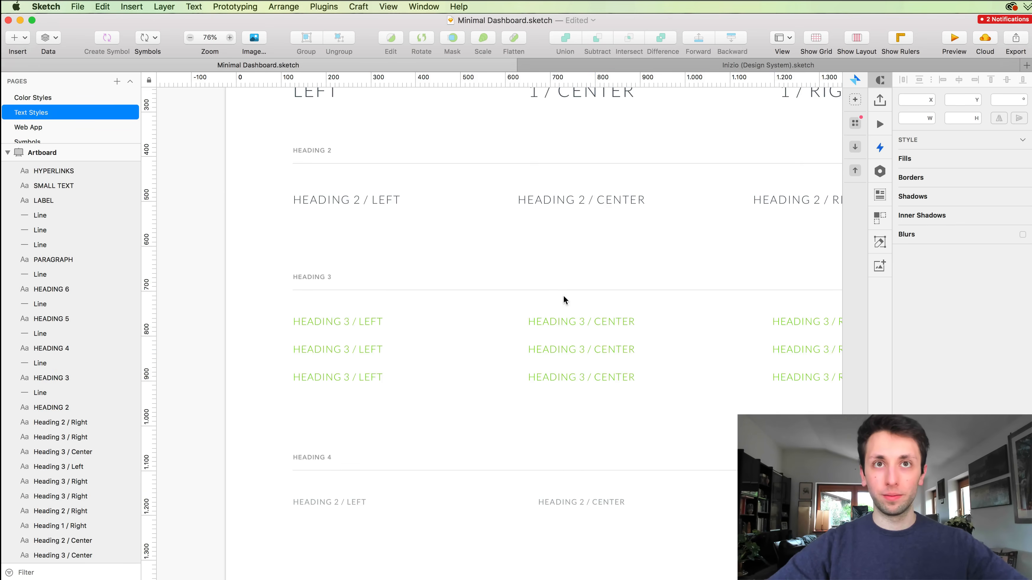
Paste the copied red style onto the middle row of Heading 3 samples, left-aligning its left sample and right-aligning its right sample.
left_click_drag(430, 338, 781, 348)
left_click(250, 345)
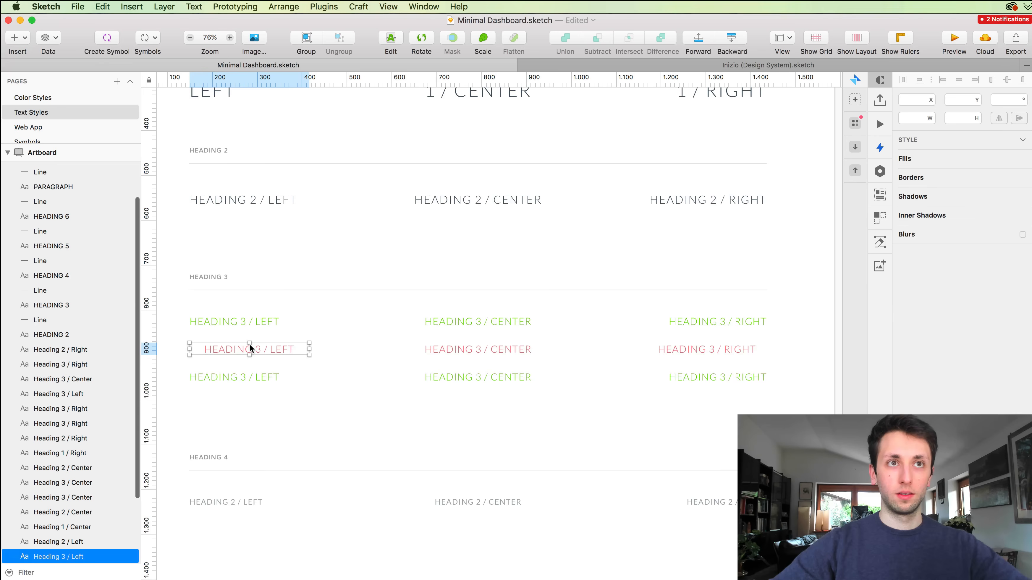
key("super+shift+bracketleft")
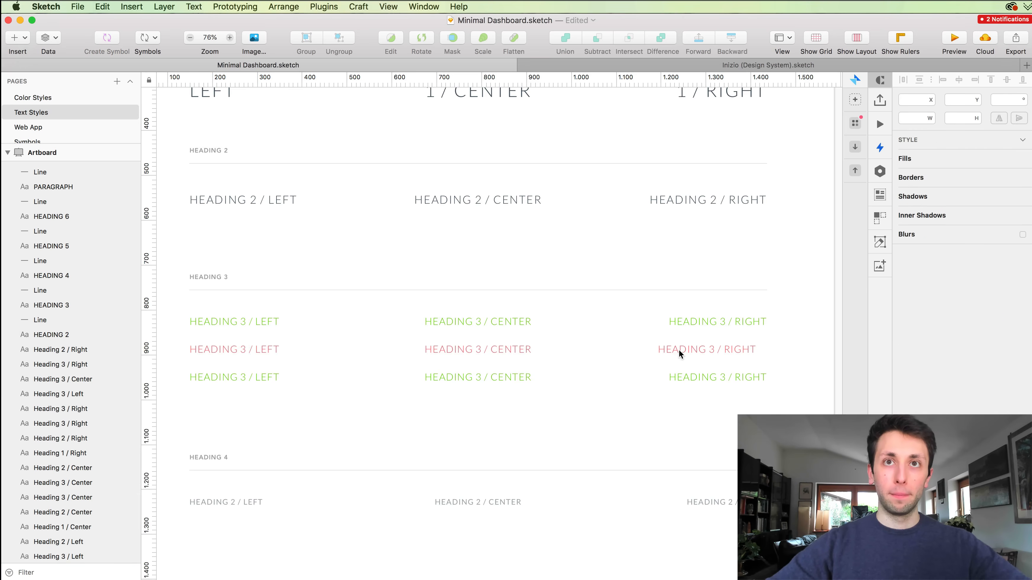
left_click(679, 349)
key("super+shift+bracketright")
scroll(671, 349, "left", 3)
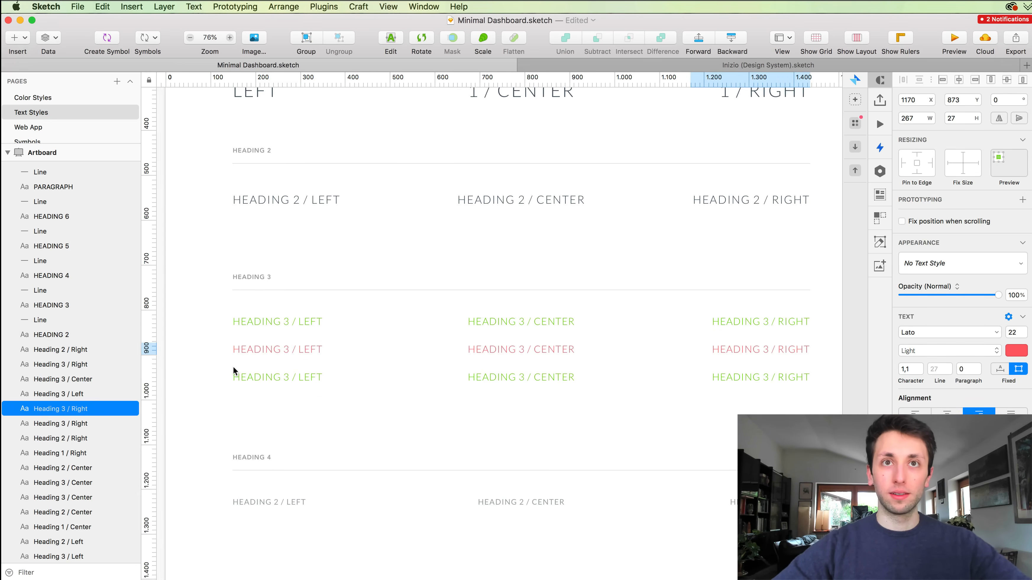
Recolor the bottom row of Heading 3 samples with the dark text color sampled from the Heading 2 center sample.
left_click_drag(222, 367, 882, 395)
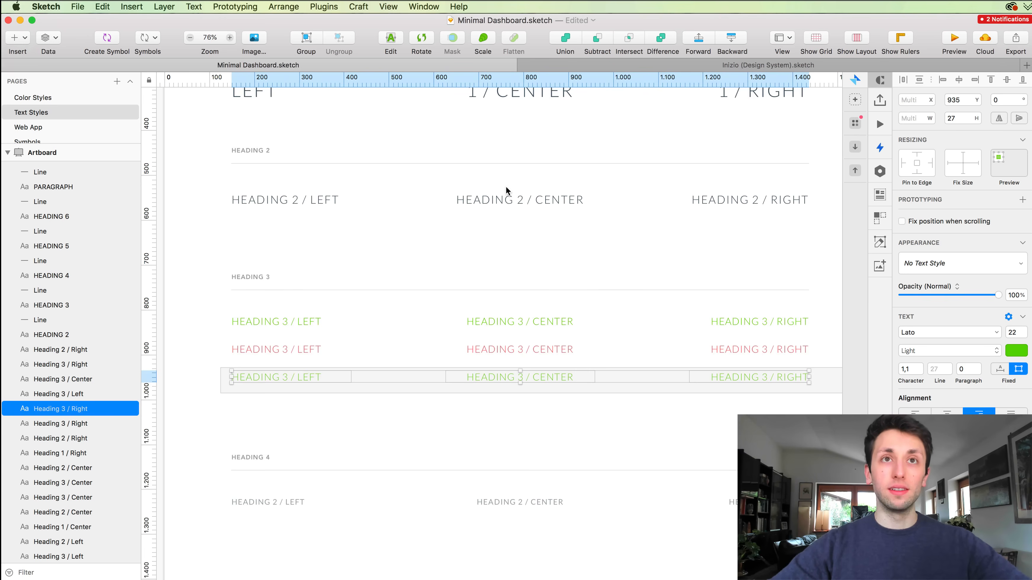
scroll(501, 196, "up", 2)
key("ctrl+c")
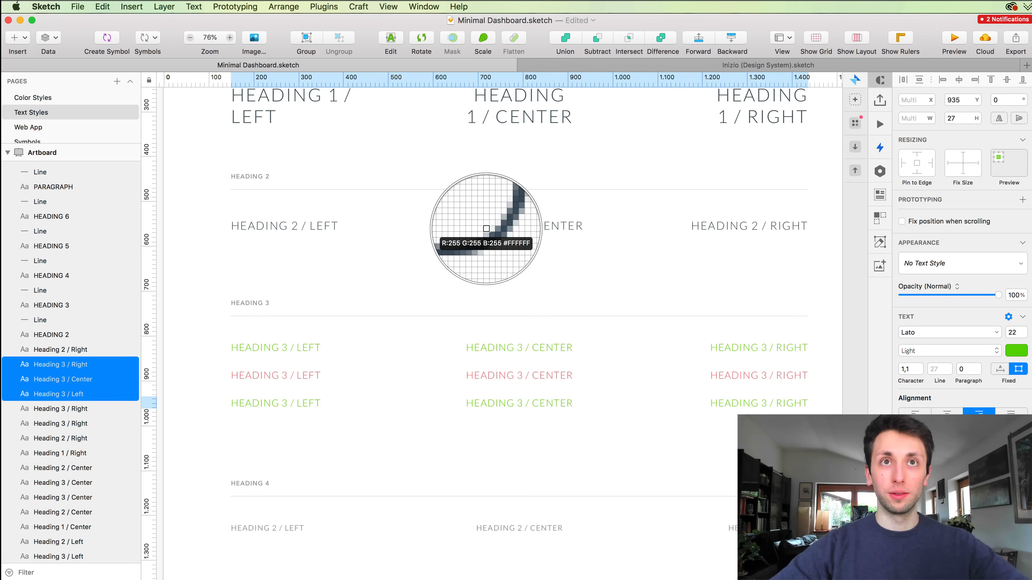
left_click(489, 225)
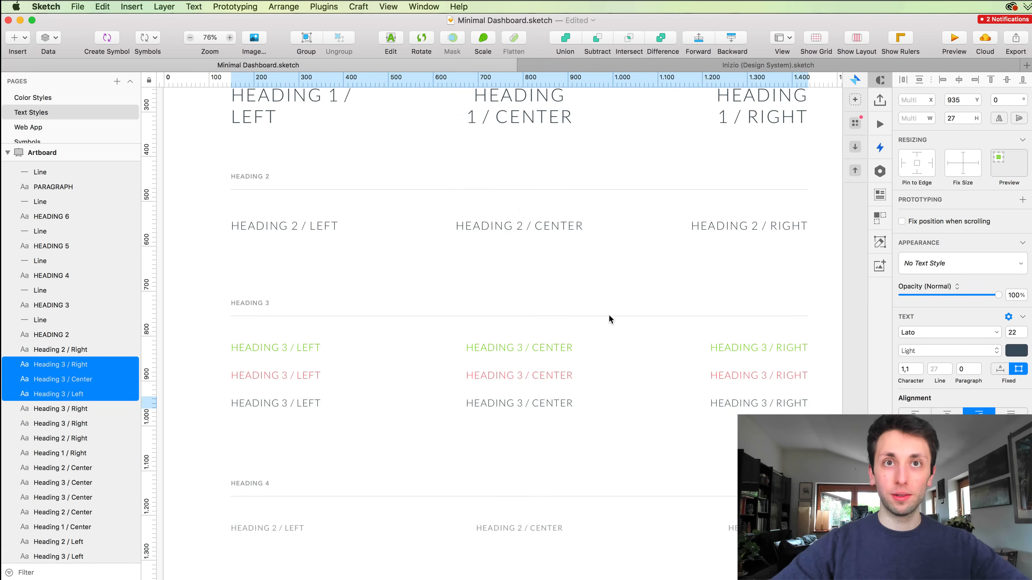
left_click(607, 294)
Move the red and dark Heading 3 rows down to open gaps between the rows, placing the dark row at about Y 1035.5.
scroll(607, 293, "right", 1)
scroll(608, 293, "down", 1)
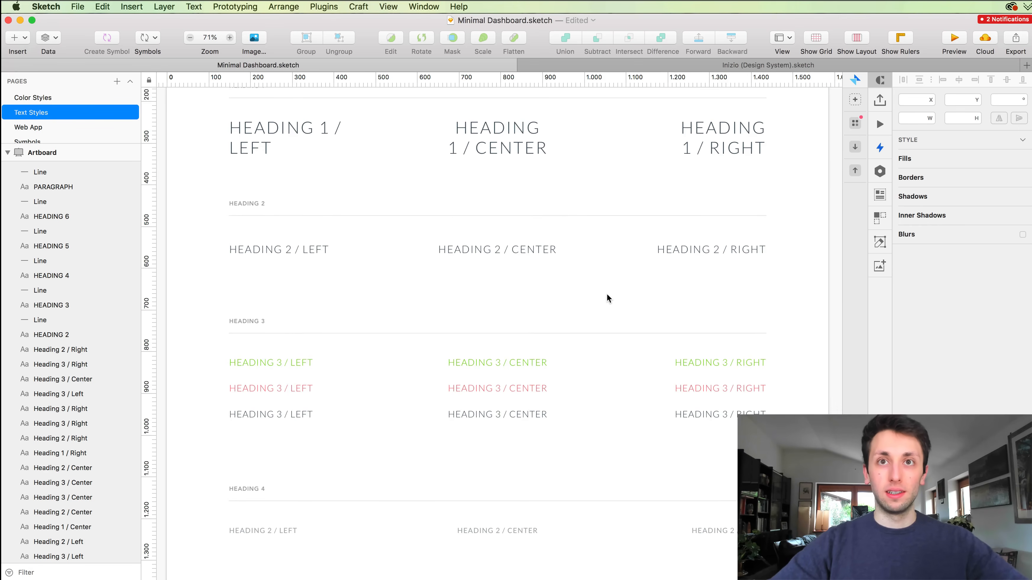
scroll(607, 294, "down", 1)
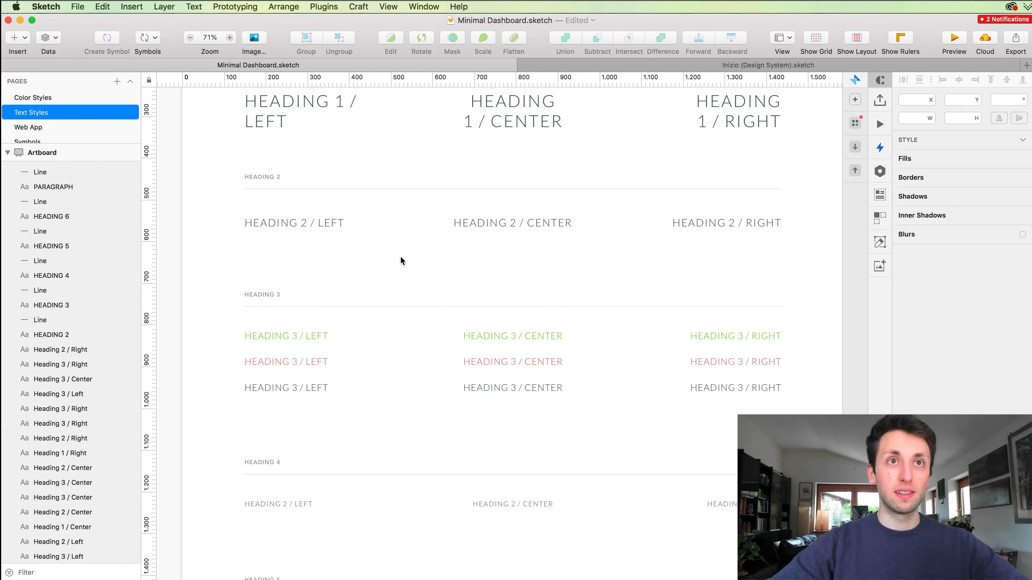
scroll(400, 258, "up", 2)
scroll(400, 256, "down", 3)
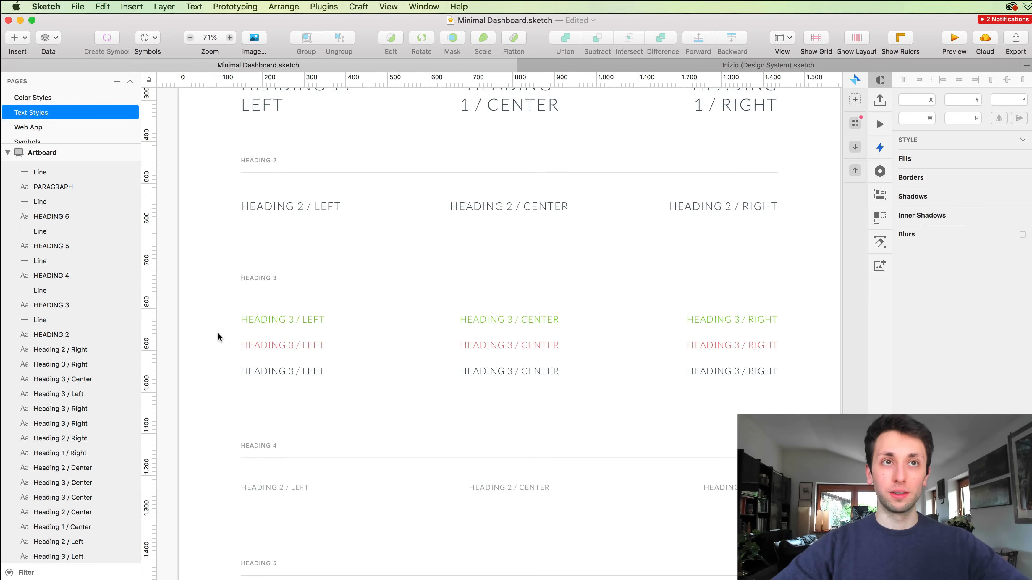
left_click_drag(217, 333, 765, 386)
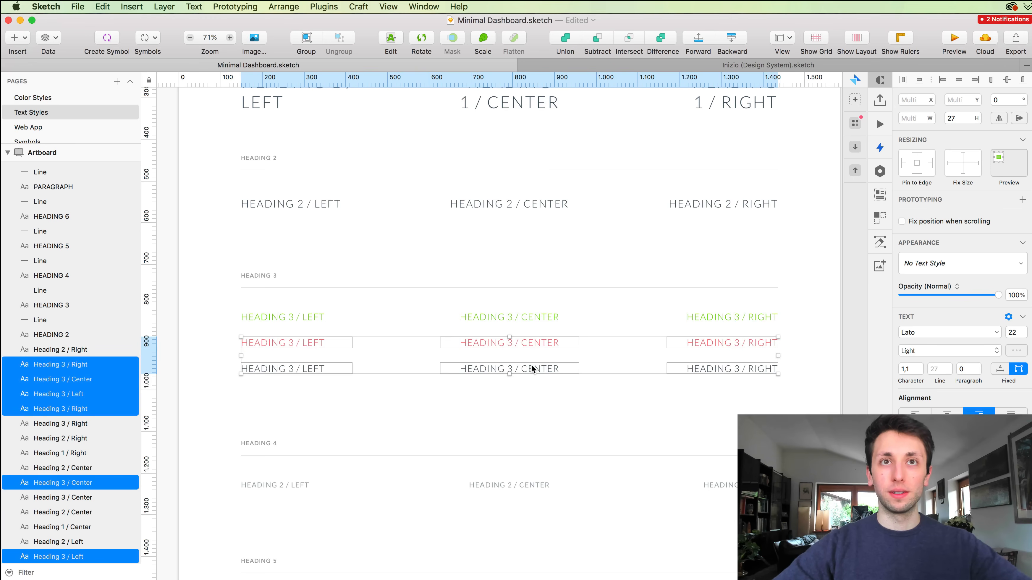
left_click_drag(532, 364, 532, 388)
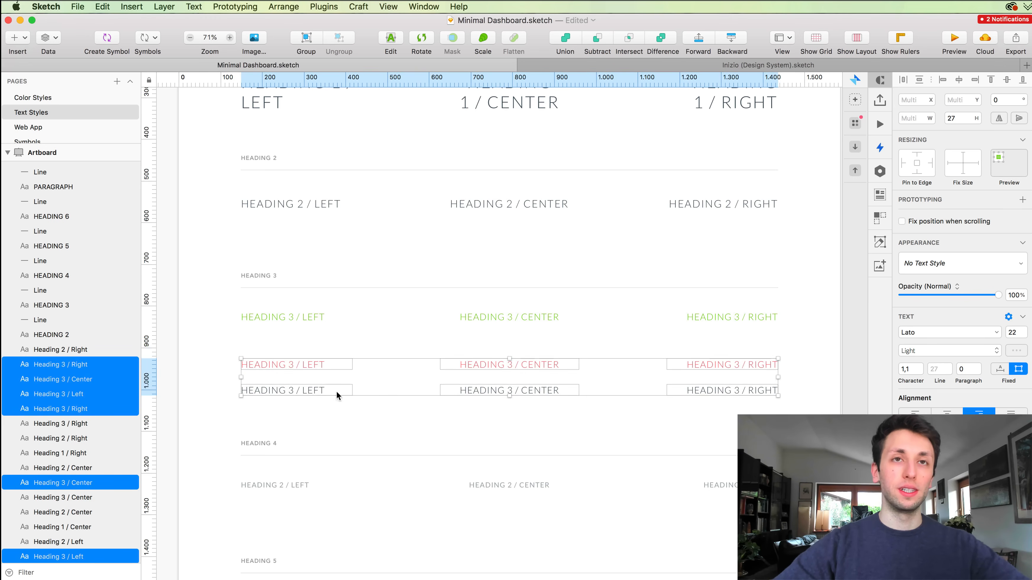
left_click_drag(218, 383, 731, 410)
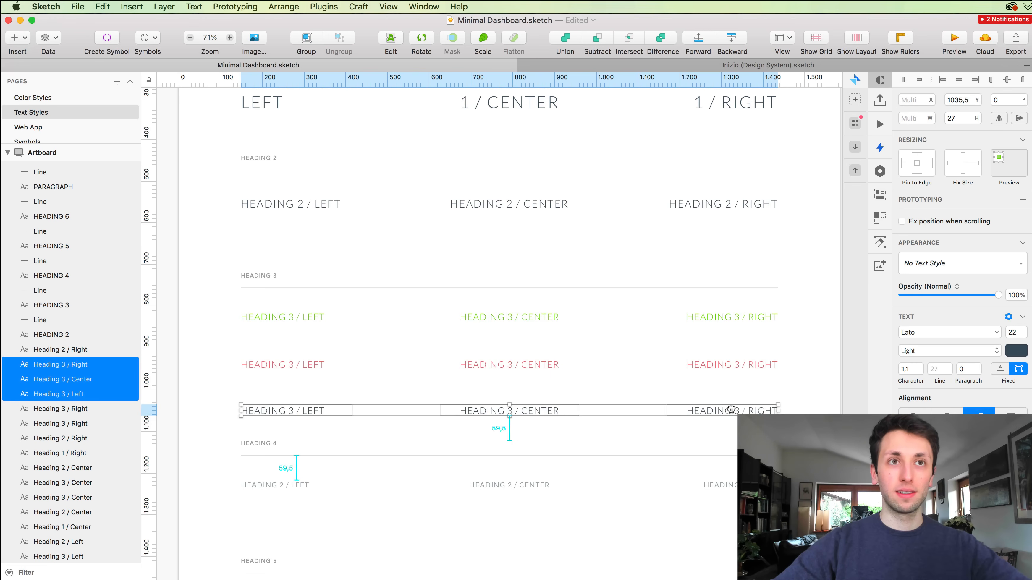
Duplicate the green and red Heading 3 rows below their originals and nudge the copies up 6 px.
left_click_drag(241, 300, 730, 377)
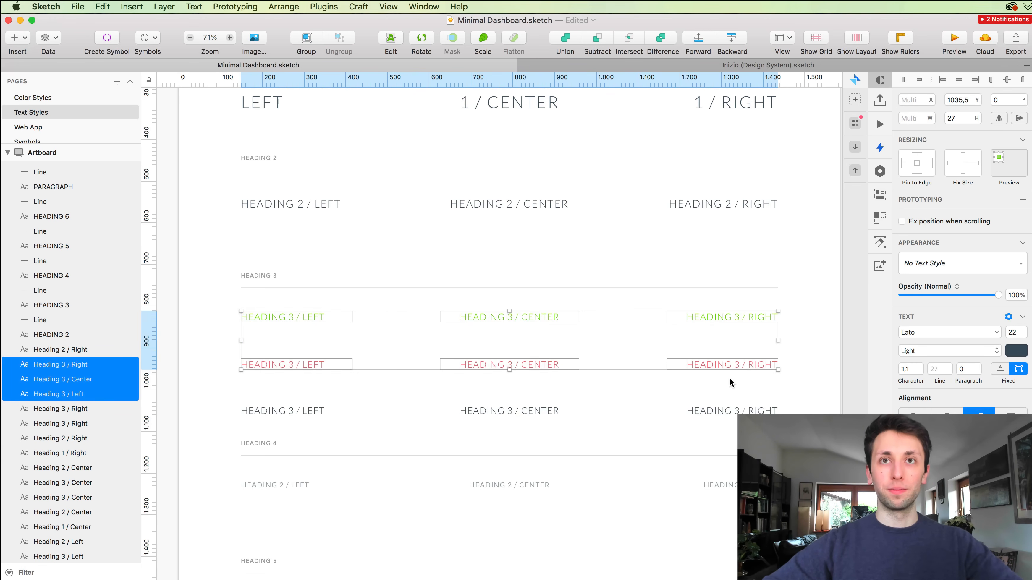
key("super+d")
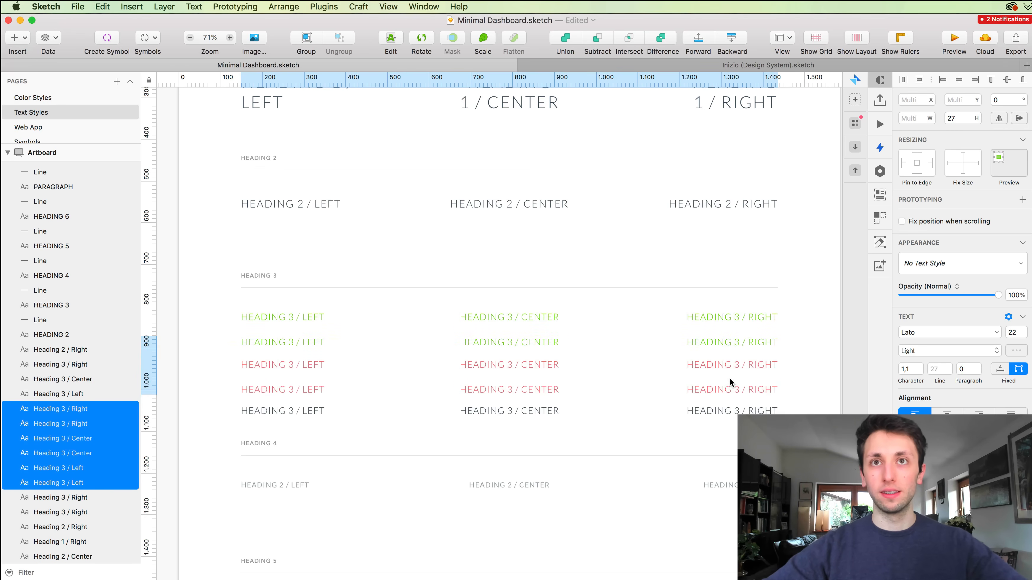
key("Up")
key("Up")
key("Up")
key("Up")
key("Up")
key("Up")
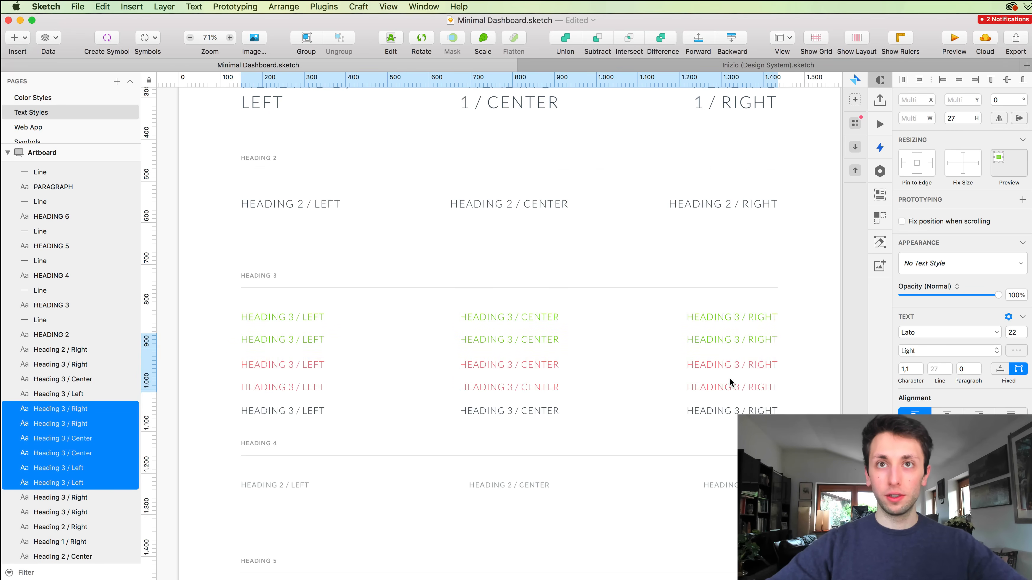
Distribute the left, center and right columns of Heading 3 samples vertically, choosing uneven distribution on full pixels.
scroll(730, 382, "right", 1)
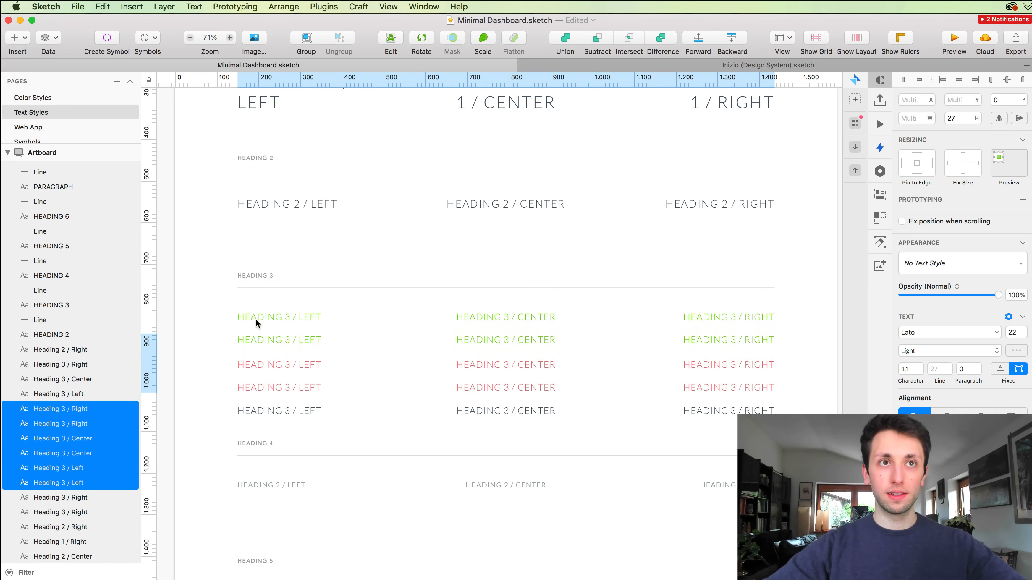
left_click_drag(224, 305, 328, 415)
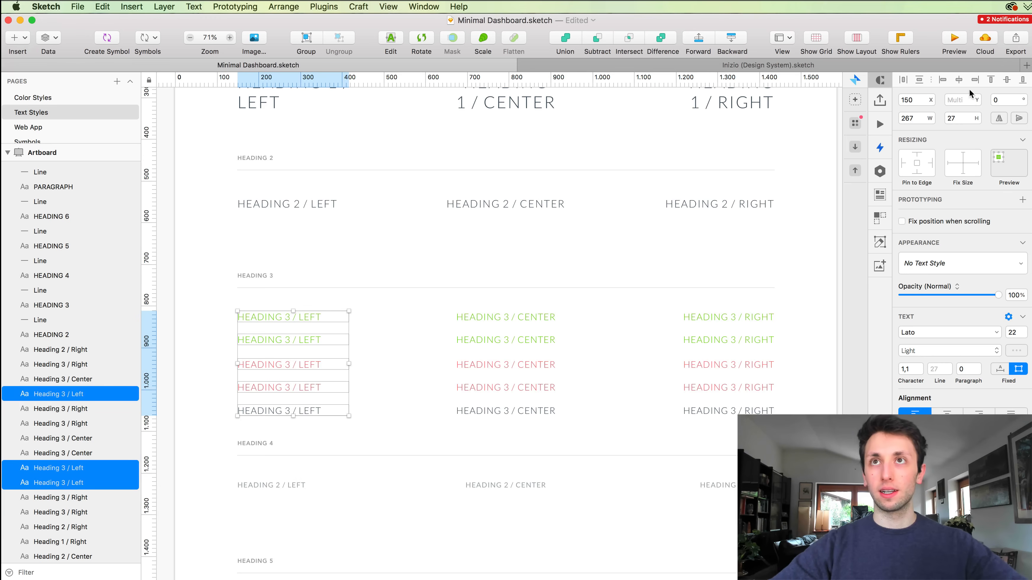
left_click(920, 80)
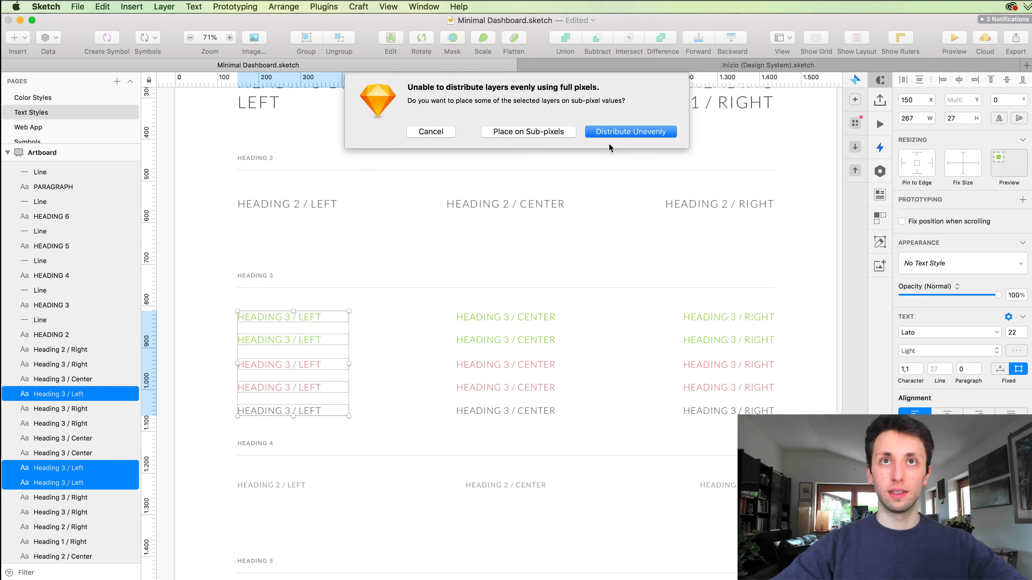
left_click(607, 132)
left_click_drag(446, 306, 549, 423)
left_click(908, 79)
left_click(629, 129)
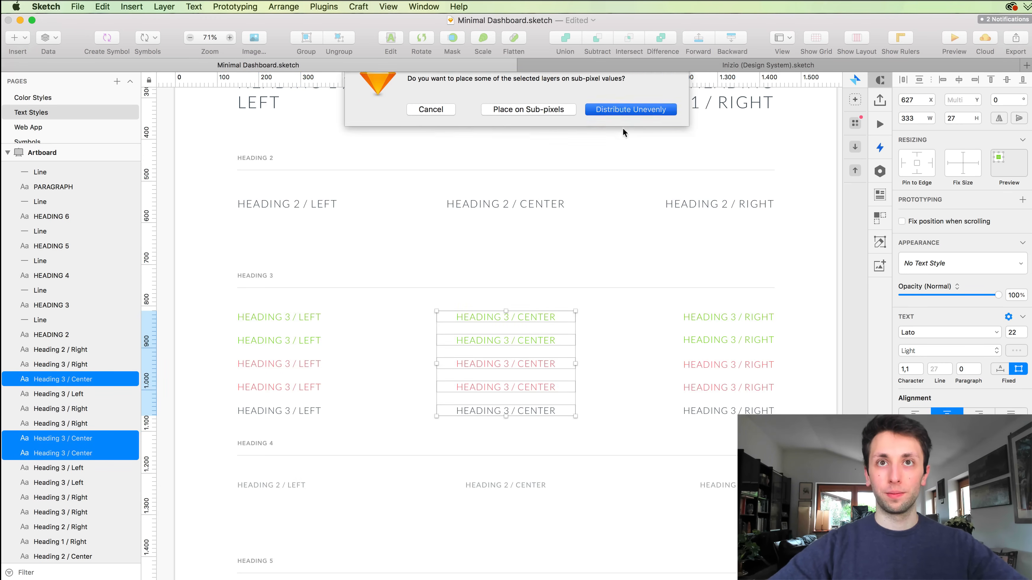
left_click_drag(702, 299, 769, 415)
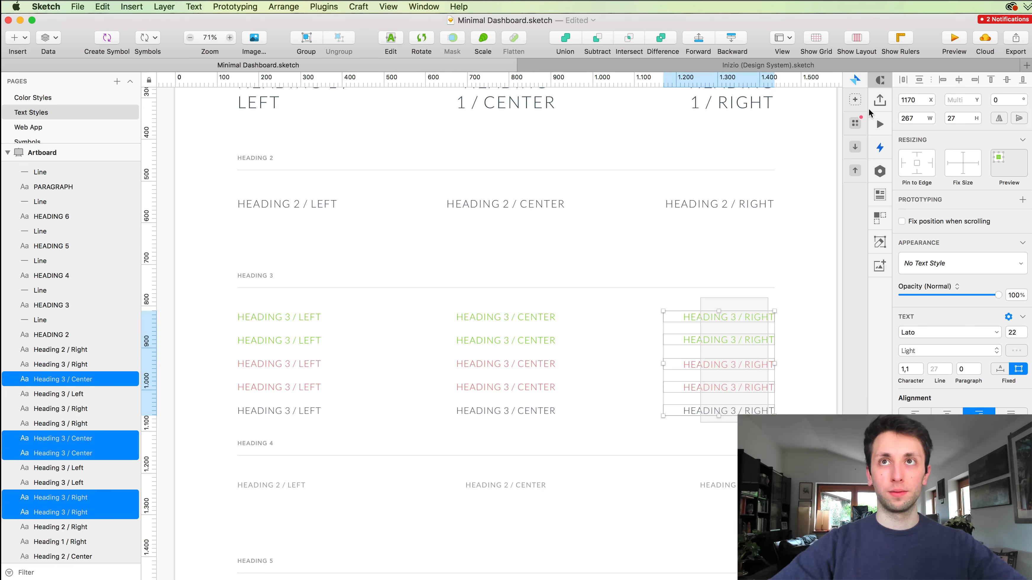
Distribute the five right-aligned Heading 3 texts evenly in the vertical direction.
left_click(920, 80)
left_click(649, 130)
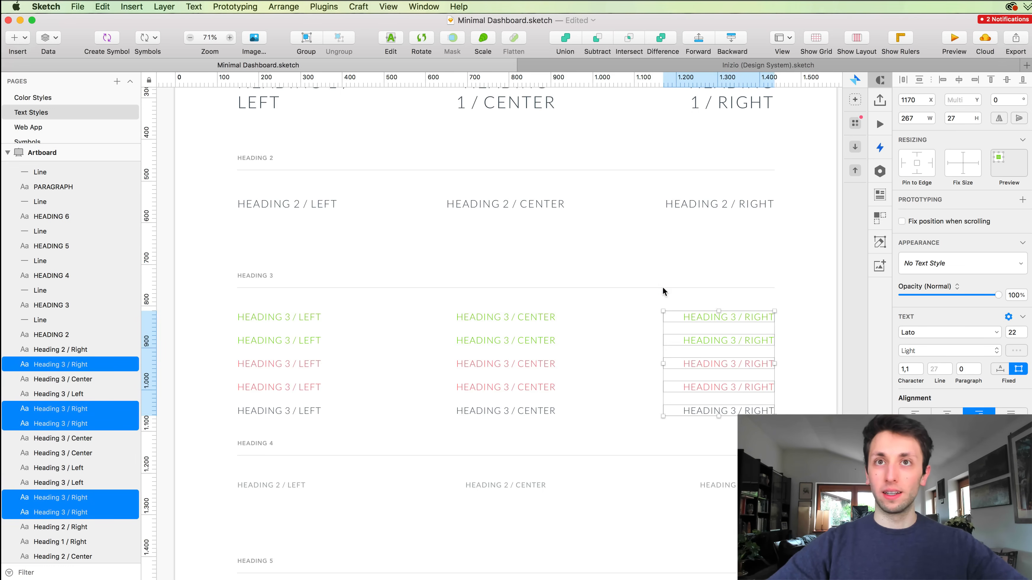
left_click(636, 295)
Set the font weight of the second green Heading 3 row to Medium.
left_click_drag(212, 334, 739, 342)
left_click(938, 352)
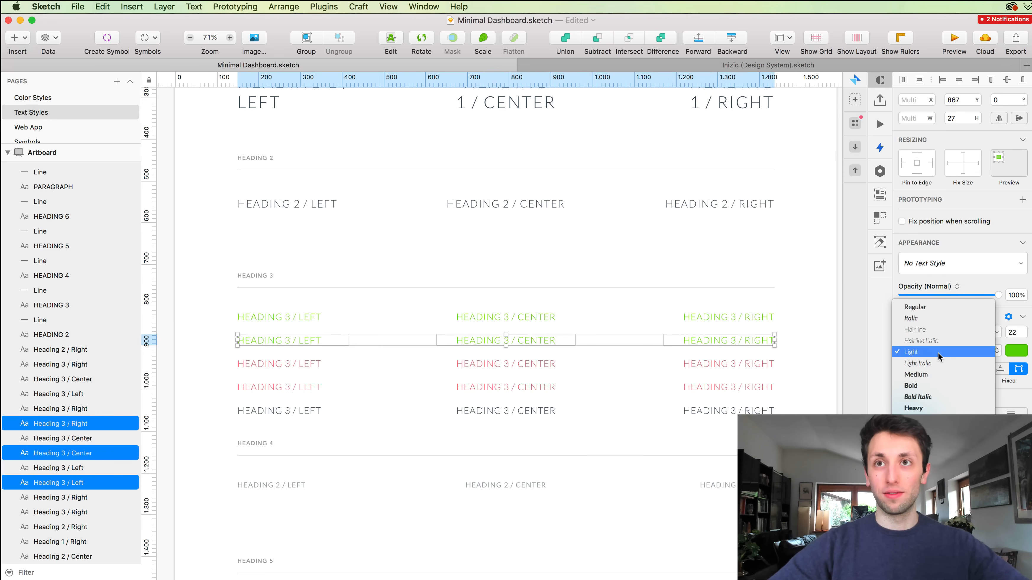
left_click(918, 374)
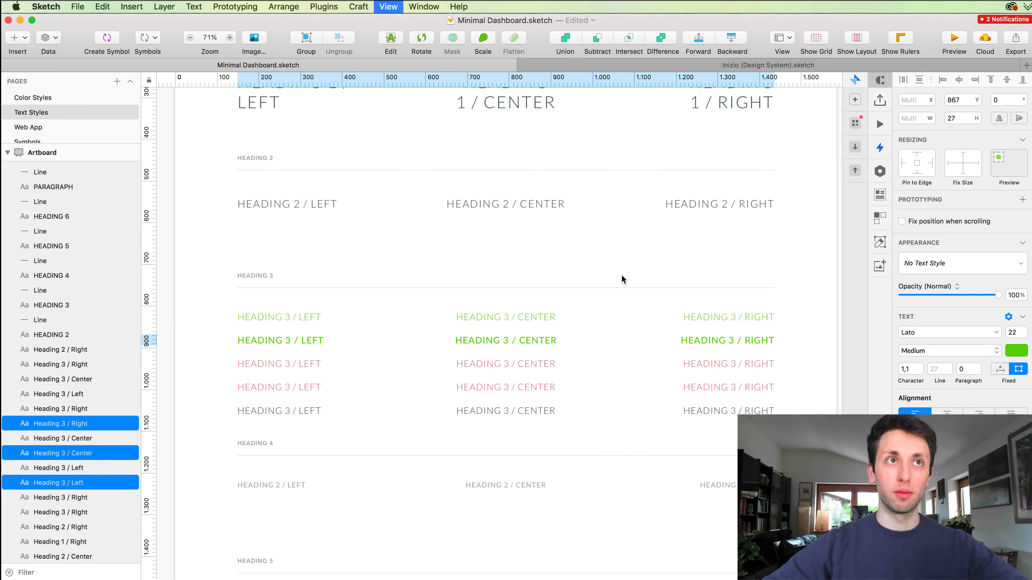
Check the dollar sign's font weight in the Row / Pricing / Negative symbol and set the second green Heading 3 row to Regular.
key("Page_Down")
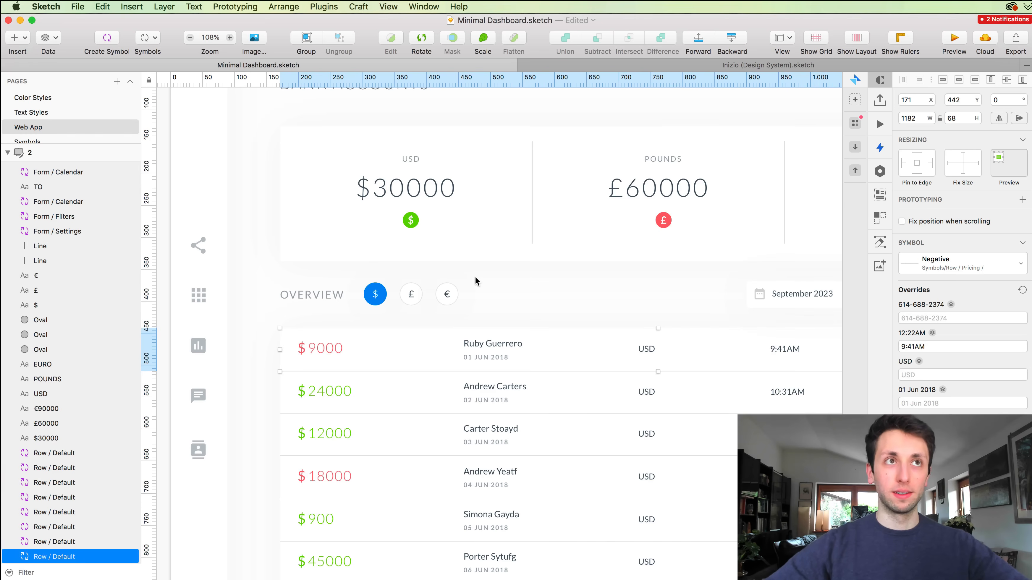
key("Page_Down")
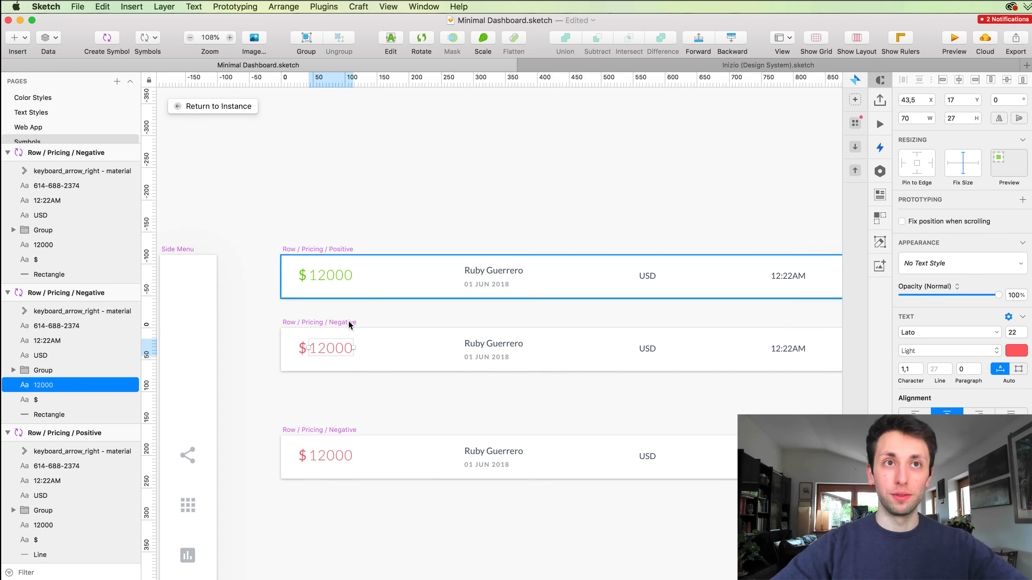
left_click(304, 347)
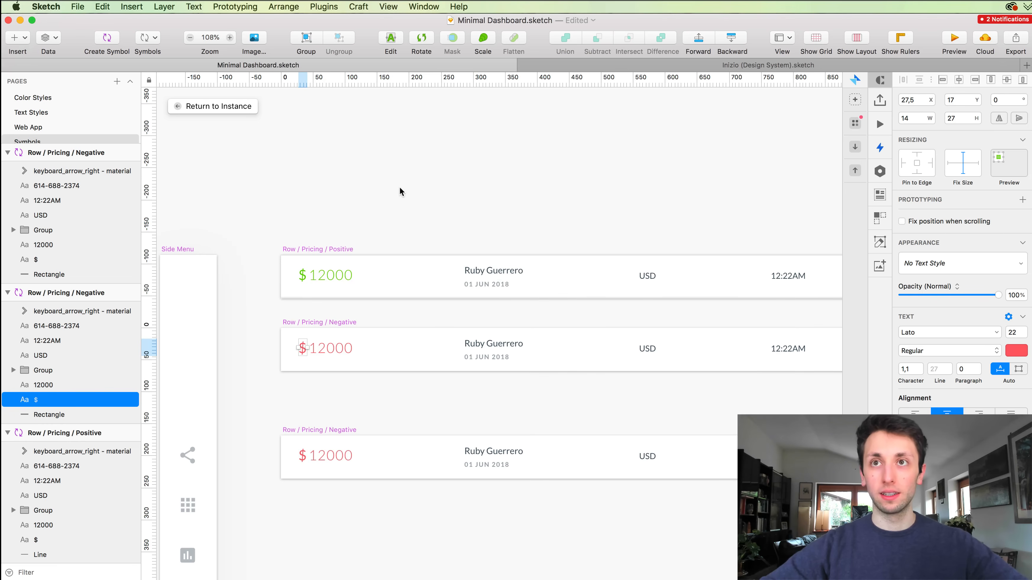
key("Page_Up")
key("Page_Up")
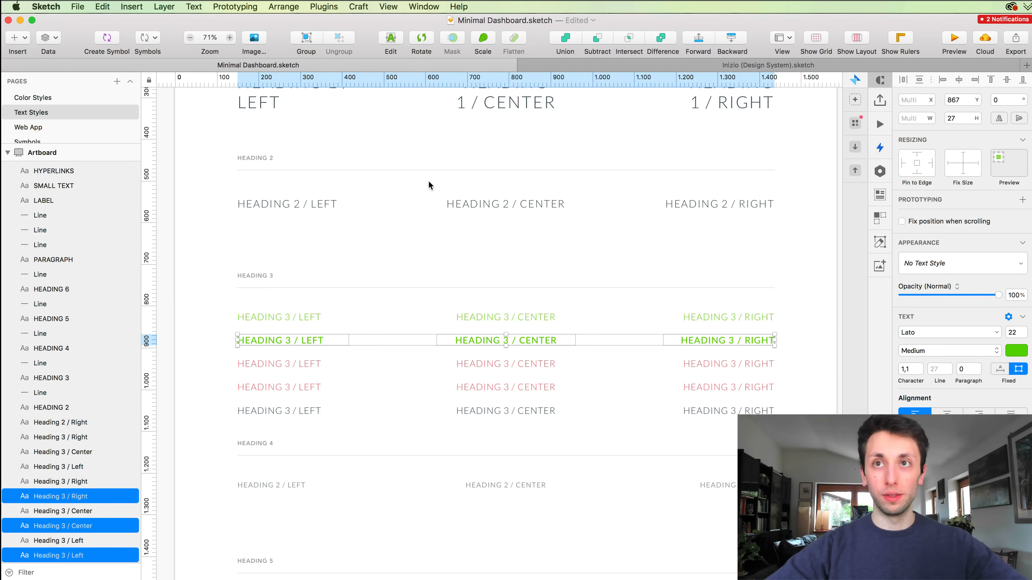
left_click(934, 350)
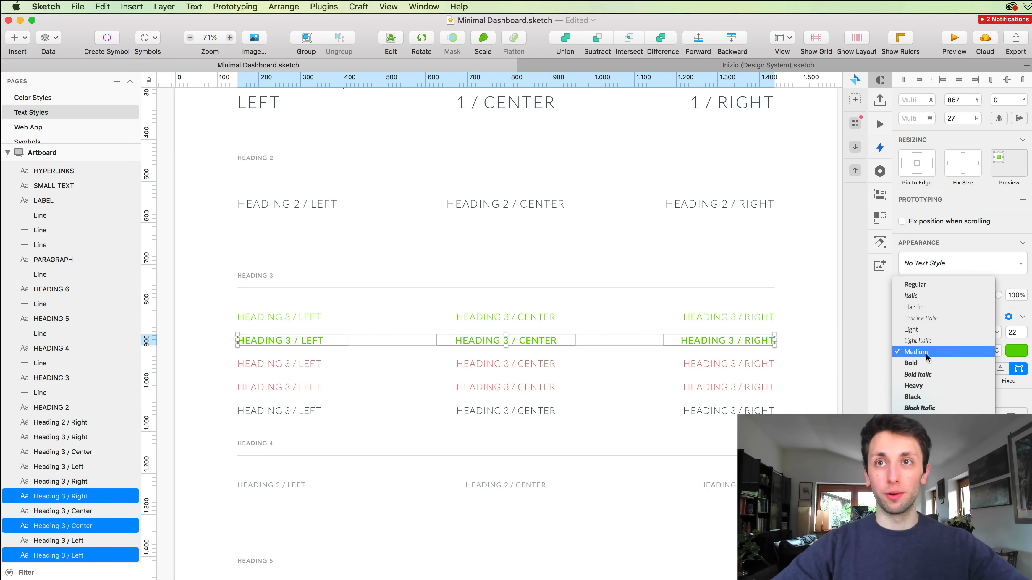
left_click(913, 285)
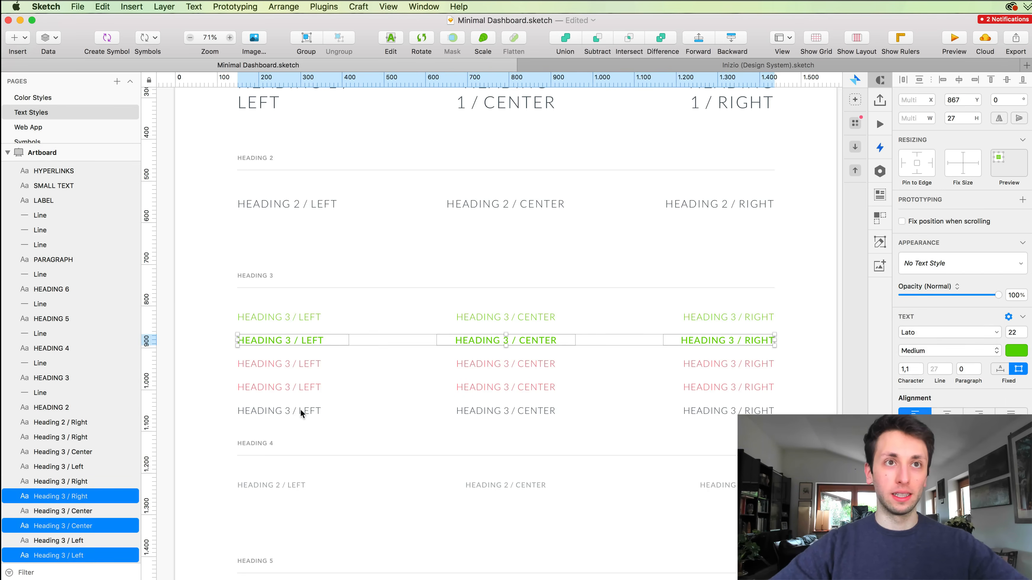
Set the font weight of the second red Heading 3 row to Regular.
left_click_drag(221, 379, 745, 389)
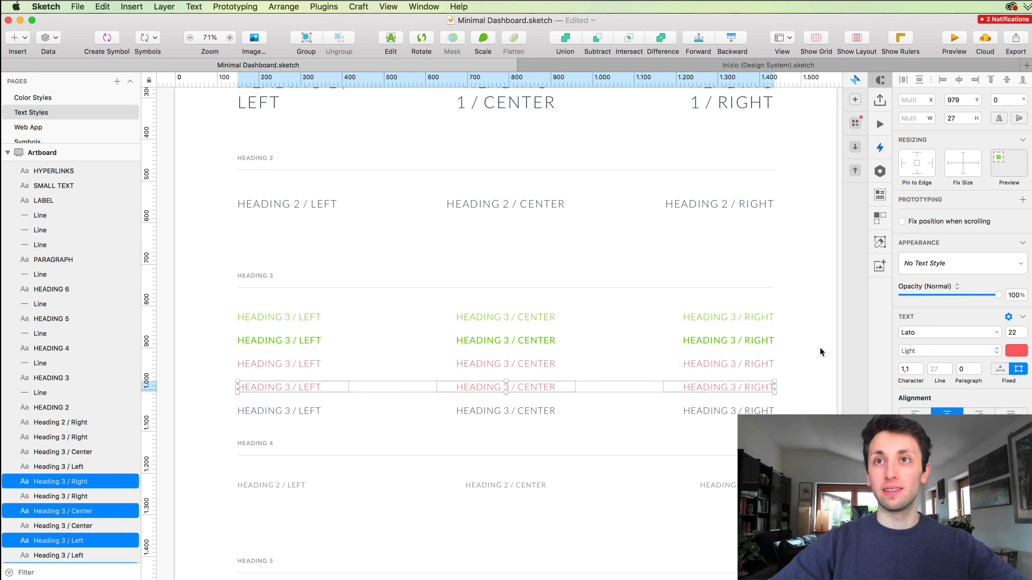
left_click(915, 351)
left_click(915, 307)
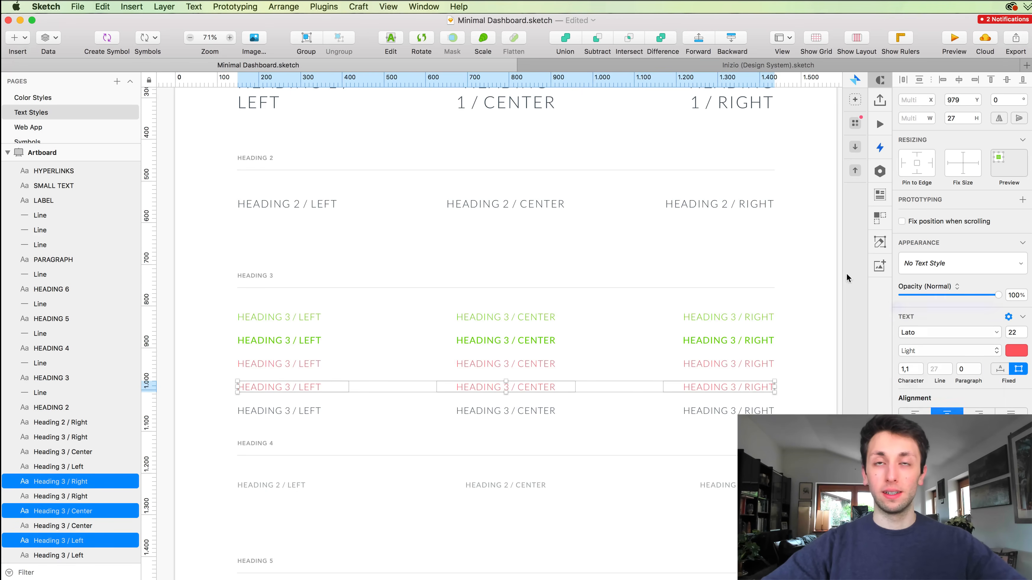
left_click(634, 277)
Move the Heading 4 section and all sections below it down by about 100 px.
scroll(634, 277, "down", 5)
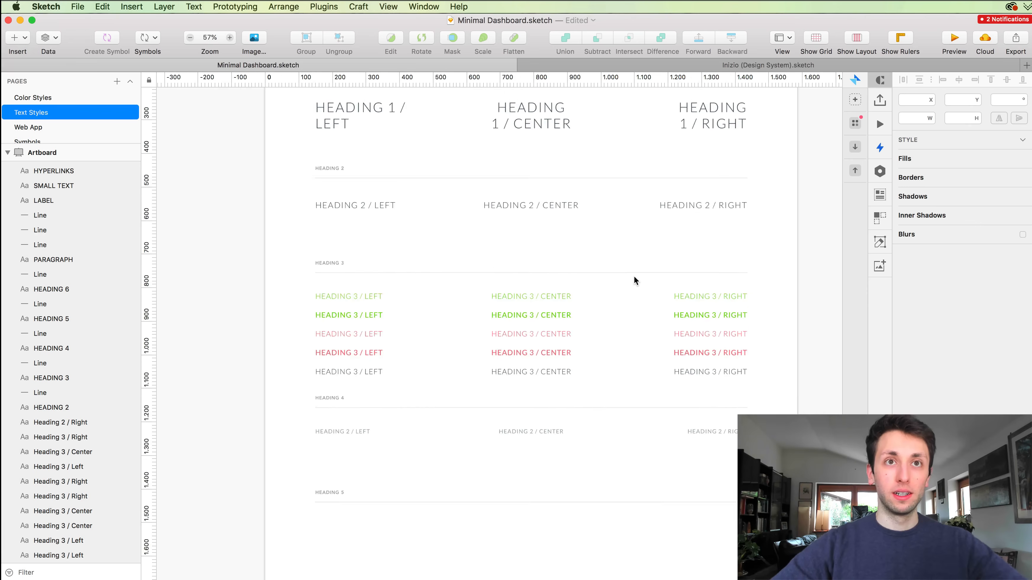
scroll(635, 277, "down", 2)
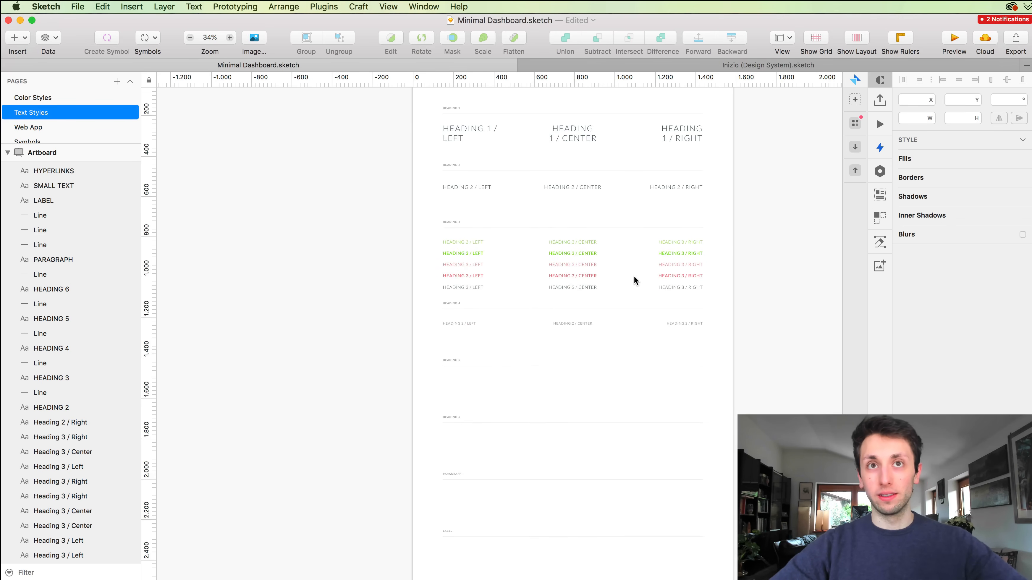
scroll(634, 276, "down", 6)
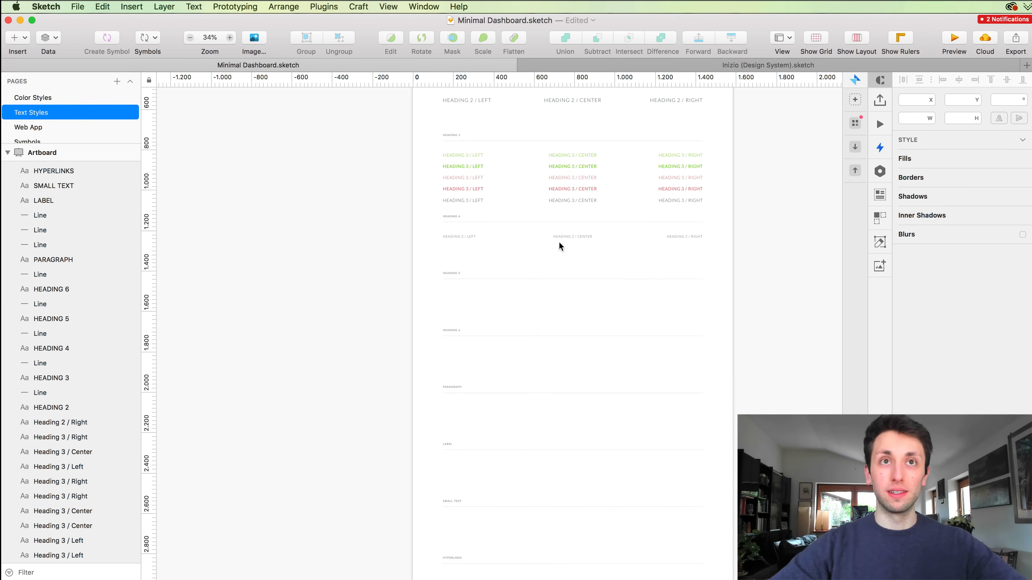
left_click_drag(430, 152, 747, 540)
key("shift+Down")
key("shift+Down")
key("shift+Down")
key("shift+Down")
key("shift+Down")
key("shift+Down")
key("shift+Down")
key("shift+Down")
key("shift+Down")
key("shift+Down")
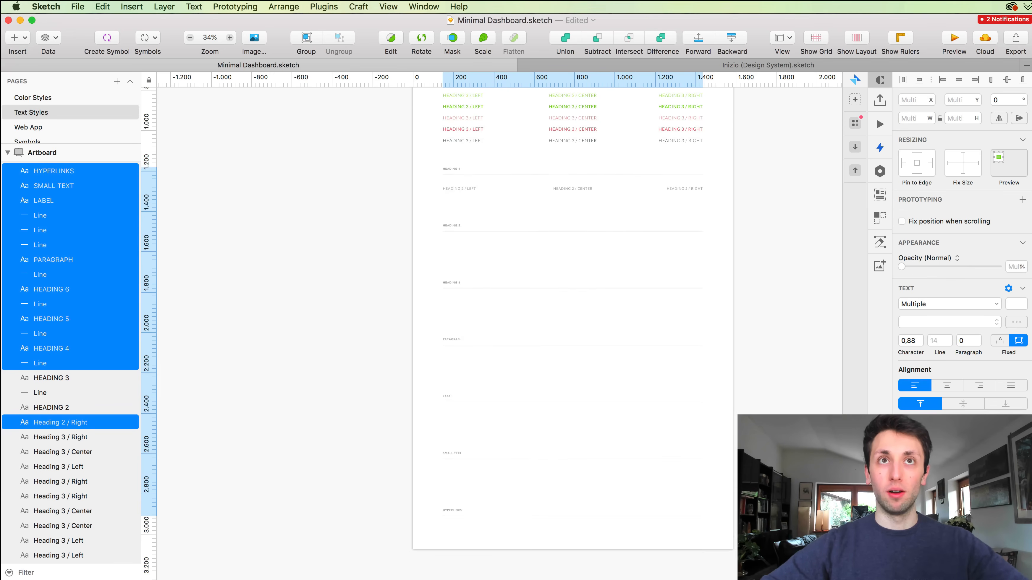
Duplicate the dark Heading 3 row below itself at Y 1096 and set the copy's font weight to Regular.
scroll(570, 149, "up", 6)
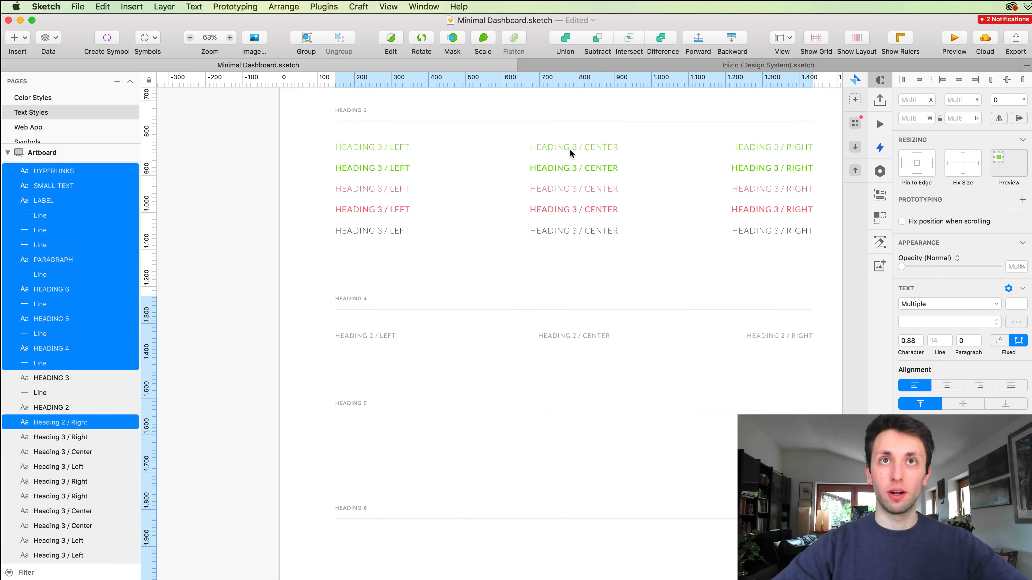
left_click_drag(310, 340, 775, 362)
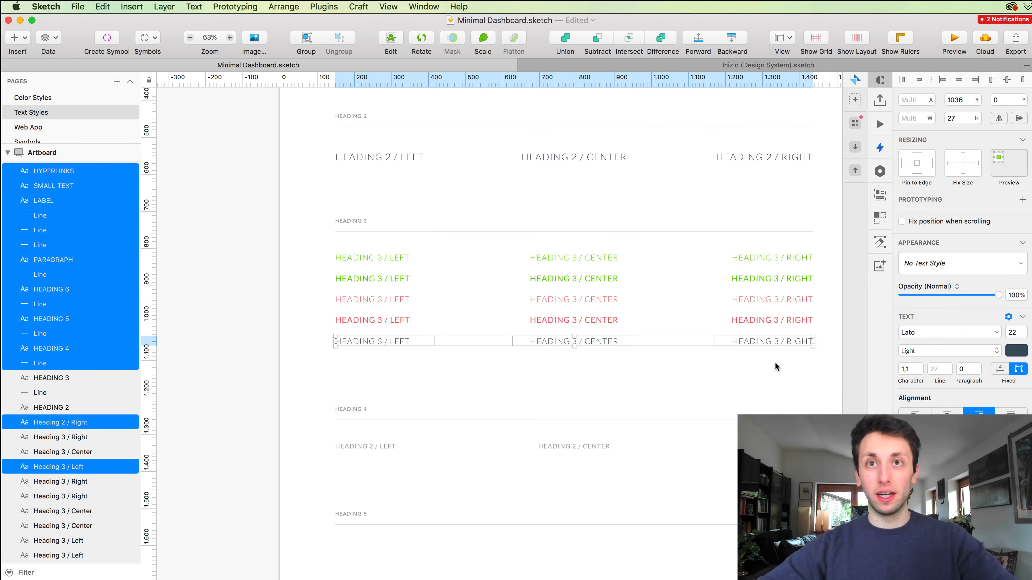
key("super+d")
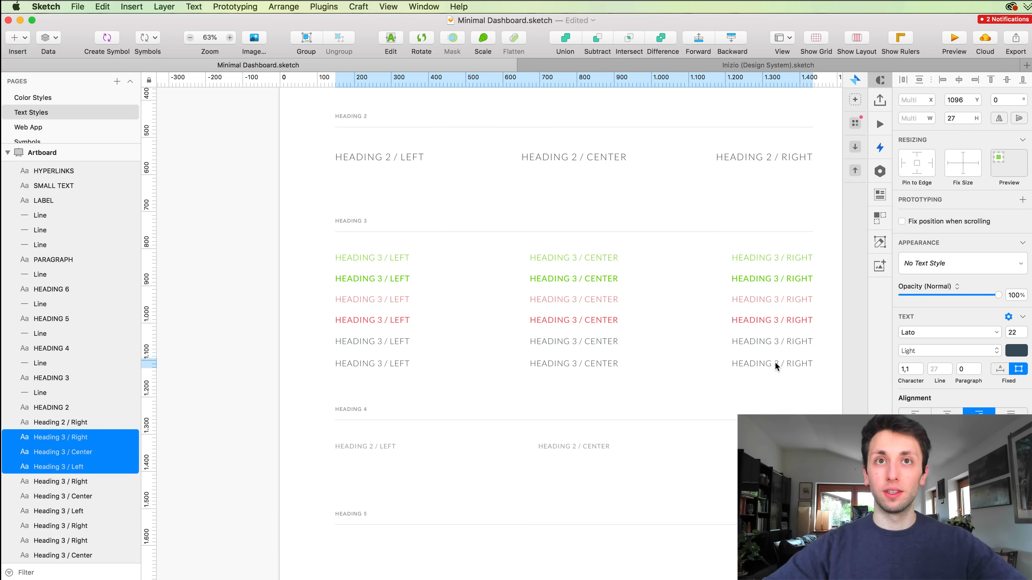
left_click(917, 351)
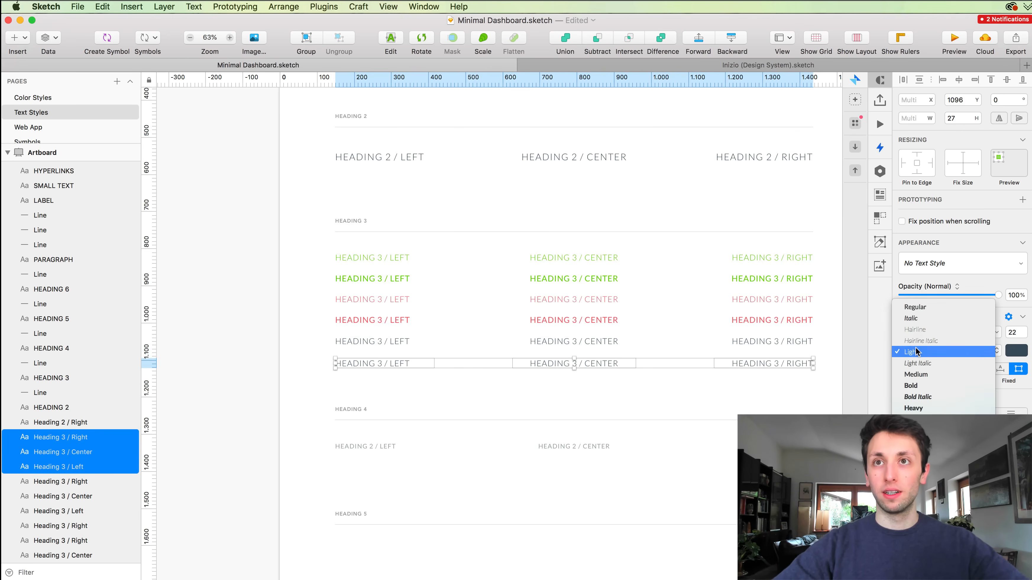
left_click(917, 306)
left_click(734, 393)
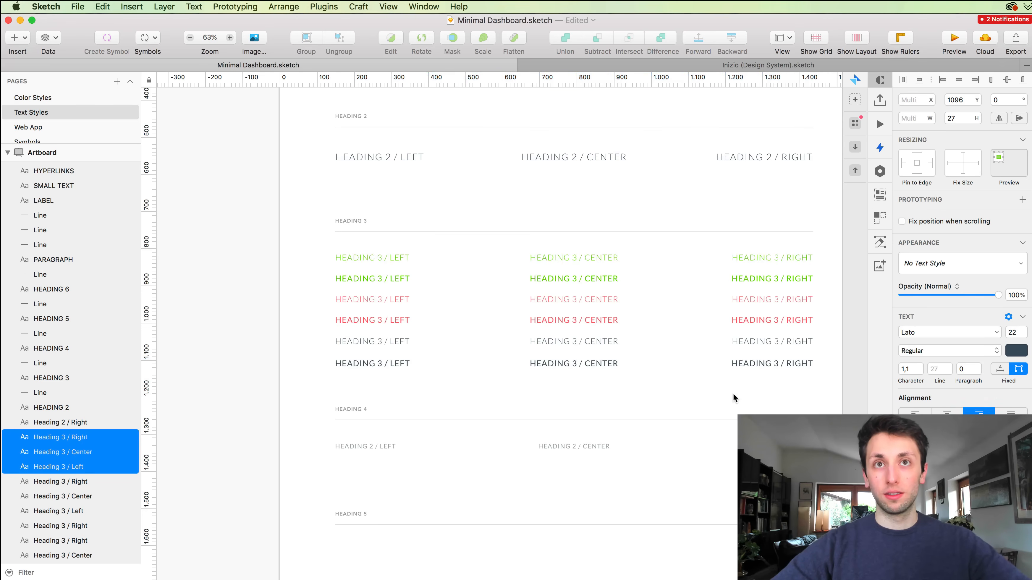
Change the right-aligned text in the Heading 4 section to "Heading 4 / Right".
scroll(733, 392, "up", 3)
scroll(733, 392, "right", 3)
scroll(733, 392, "down", 2)
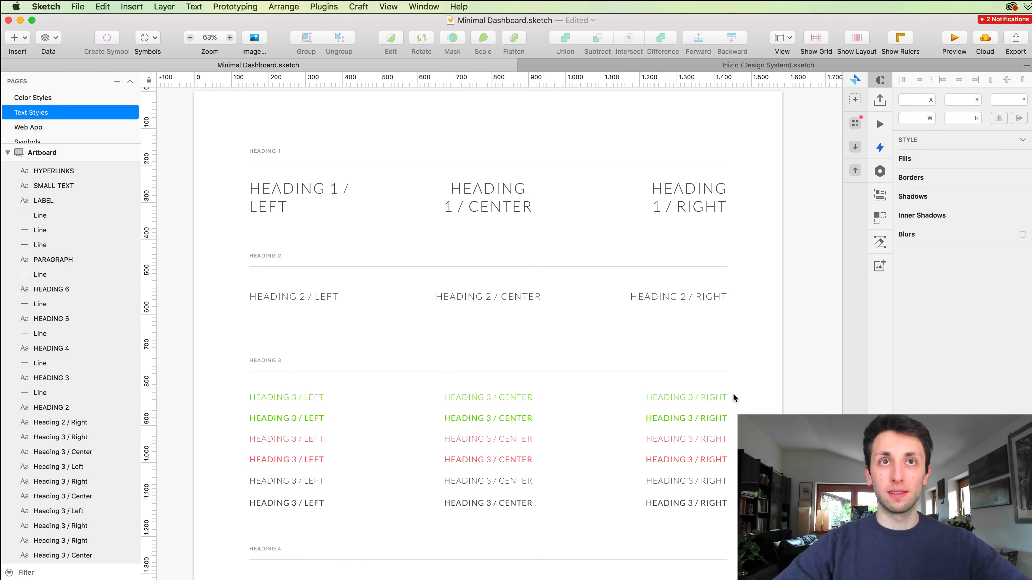
scroll(734, 393, "down", 5)
scroll(733, 393, "left", 1)
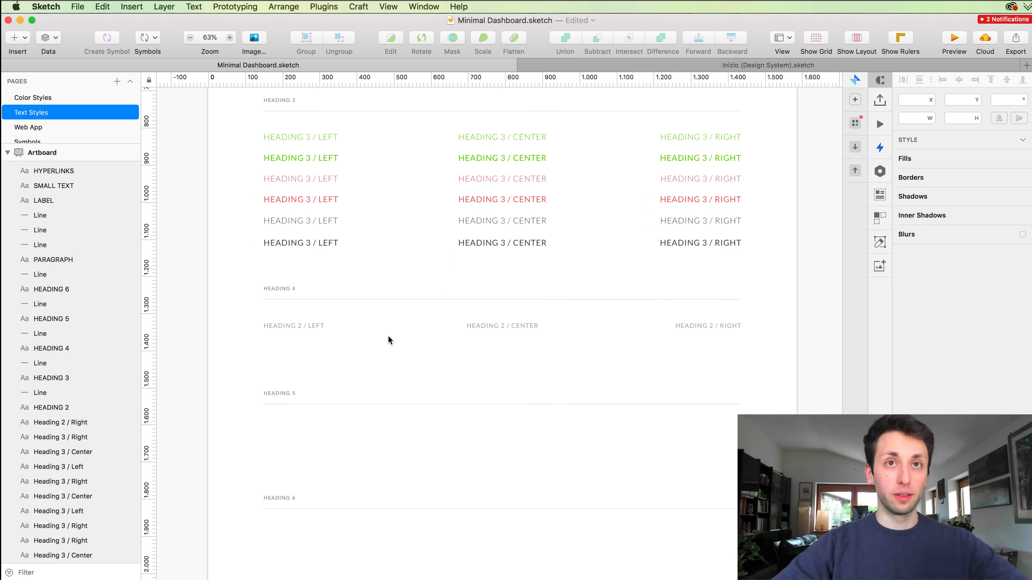
scroll(382, 337, "down", 1)
scroll(381, 337, "left", 1)
left_click_drag(243, 287, 745, 325)
left_click(711, 308)
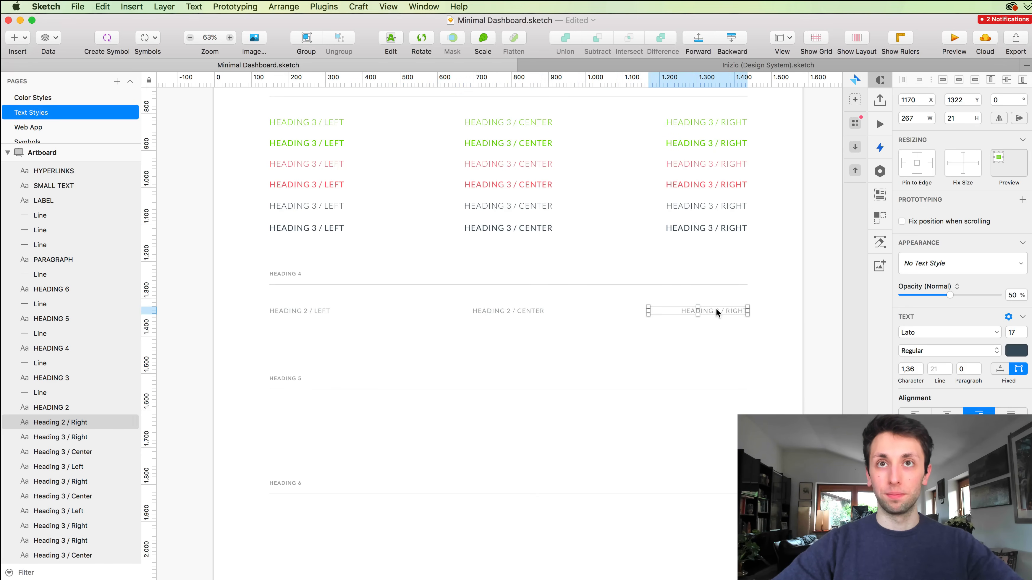
double_click(716, 309)
left_click(720, 310)
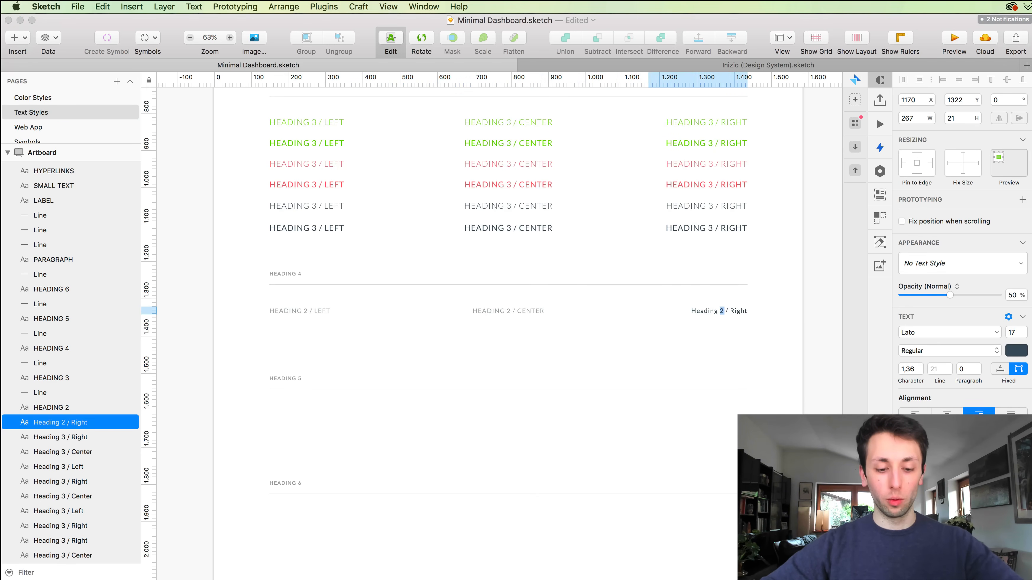
left_click(677, 356)
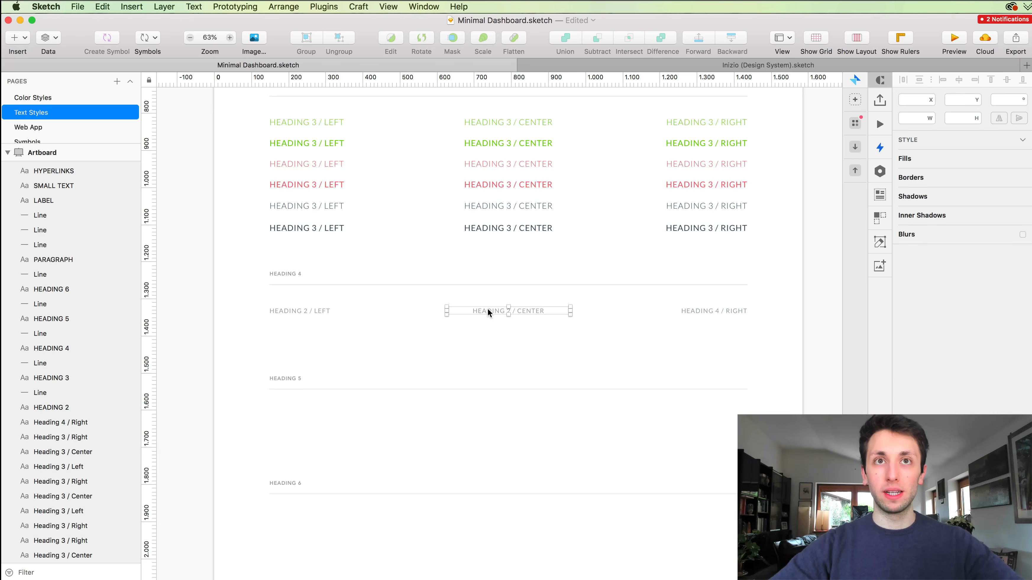
Change the centered text in the Heading 4 section to "Heading 4 / Center".
double_click(487, 308)
left_click(512, 308)
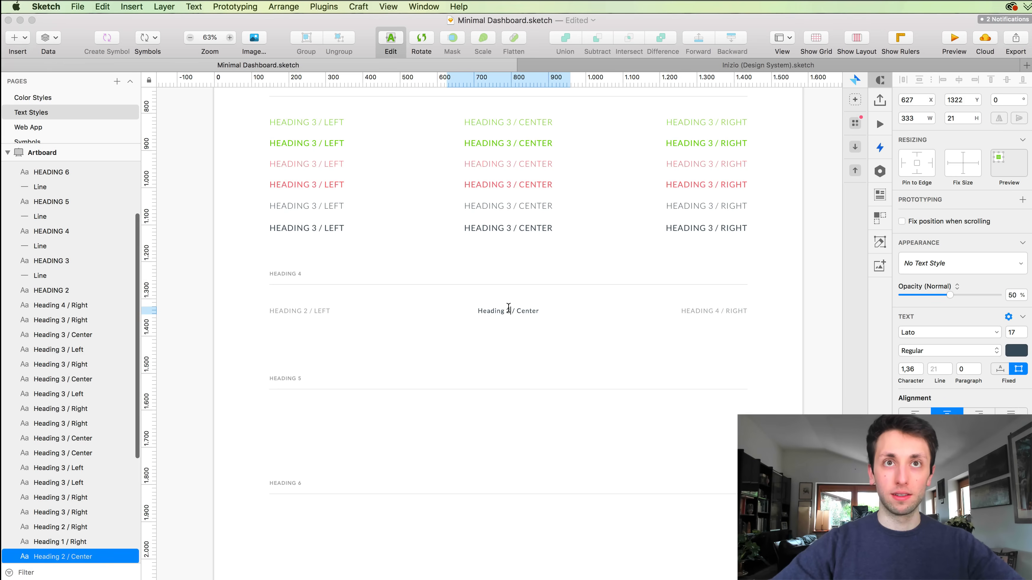
key("BackSpace")
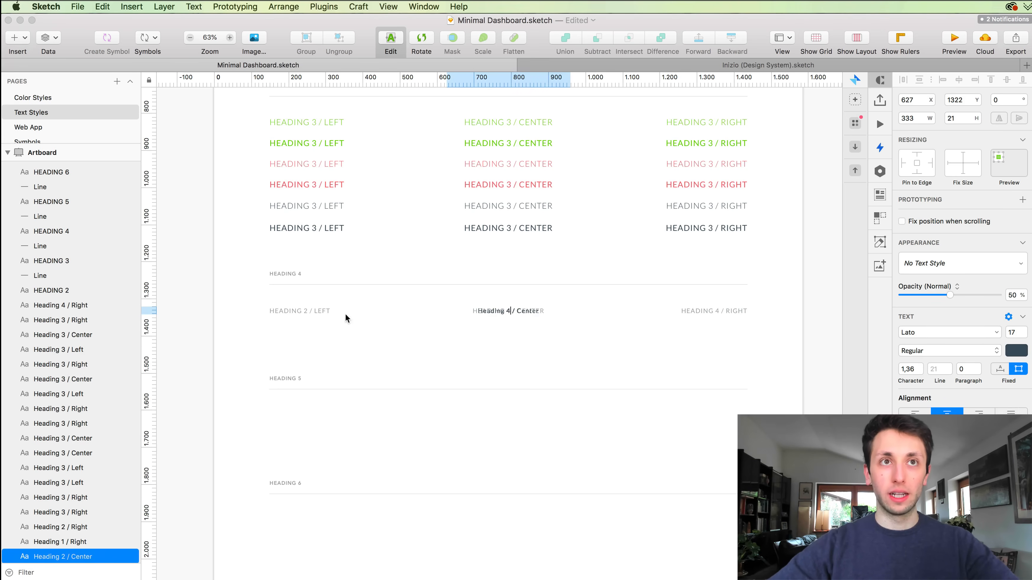
left_click(345, 314)
Change the left-aligned text in the Heading 4 section to "Heading 4 / Left".
double_click(295, 309)
double_click(303, 308)
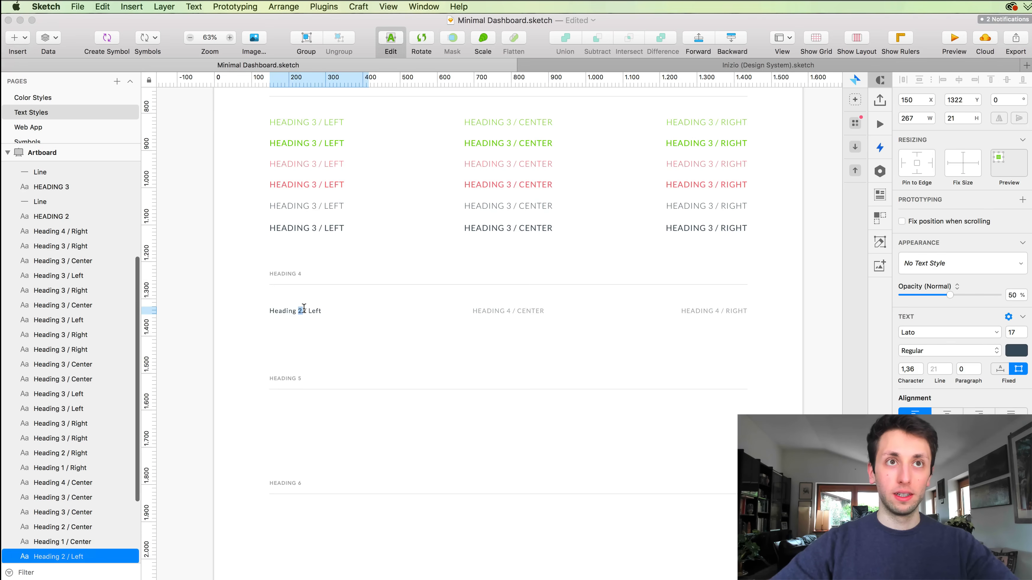
left_click(303, 308)
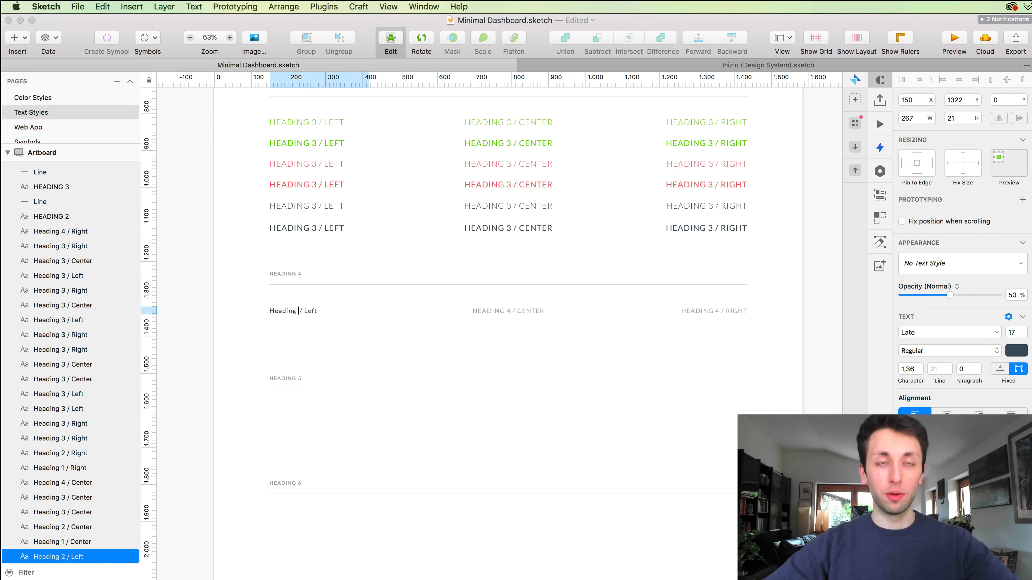
left_click(354, 349)
Copy the three Heading 4 texts into the Heading 5 section and position the copies at Y 1607.
scroll(354, 349, "up", 3)
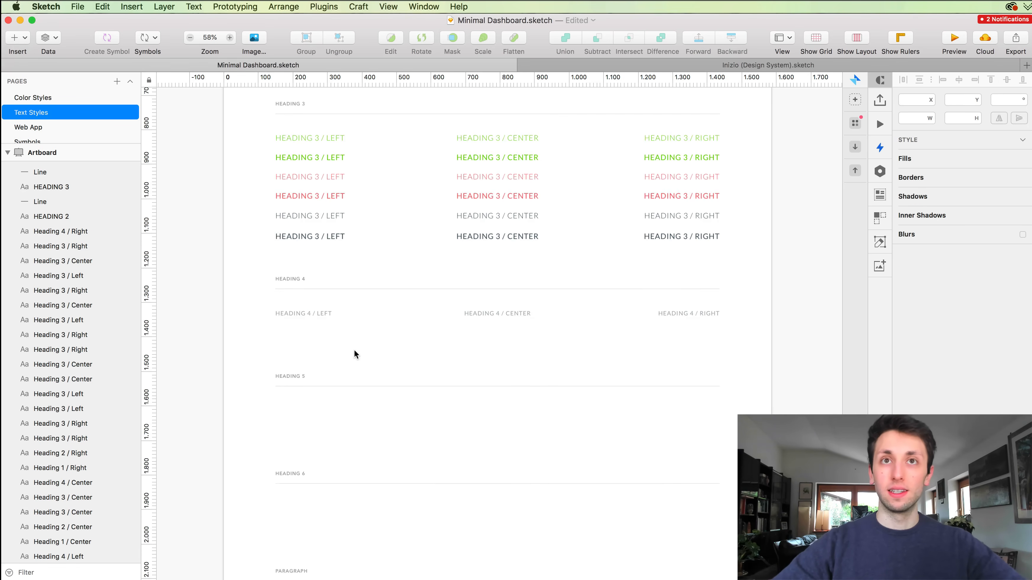
scroll(481, 350, "right", 3)
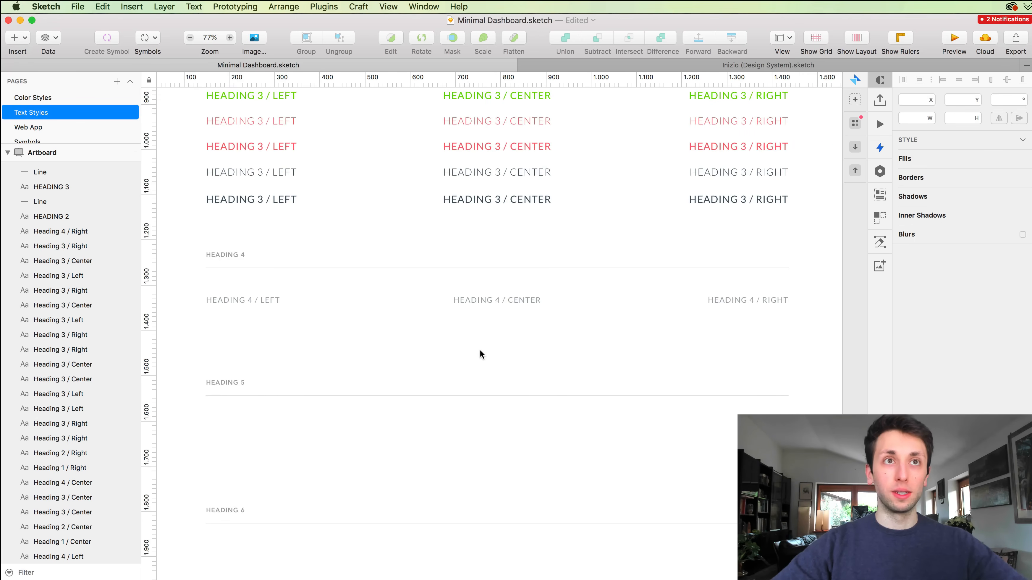
scroll(480, 350, "up", 2)
scroll(480, 349, "down", 2)
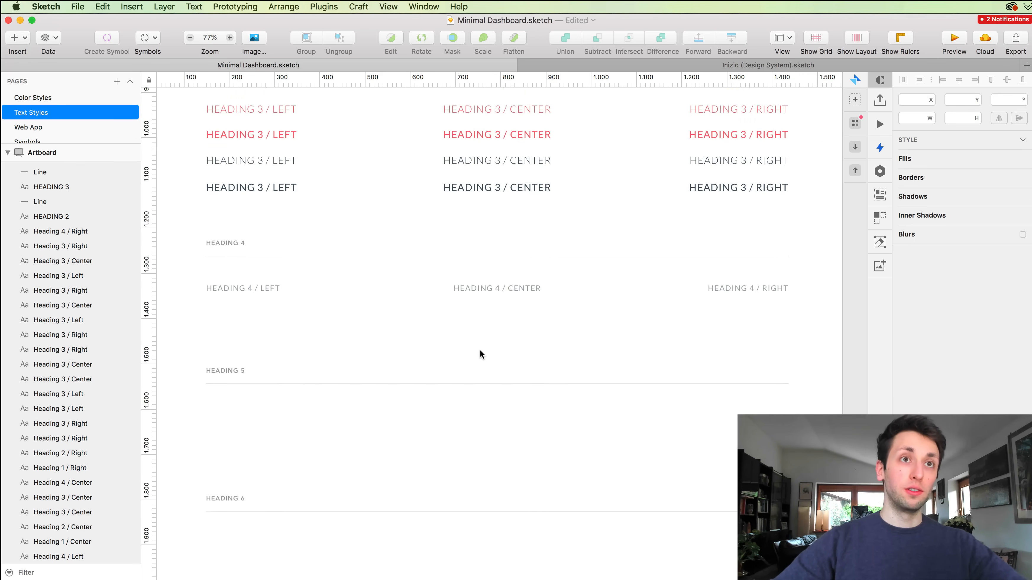
scroll(480, 349, "down", 2)
left_click_drag(230, 285, 692, 407)
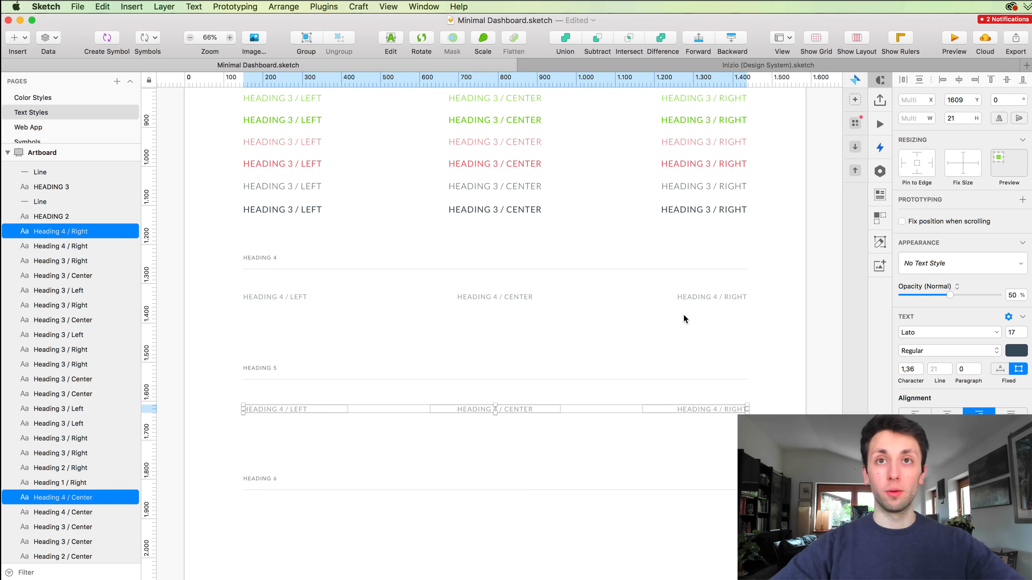
scroll(687, 316, "down", 1)
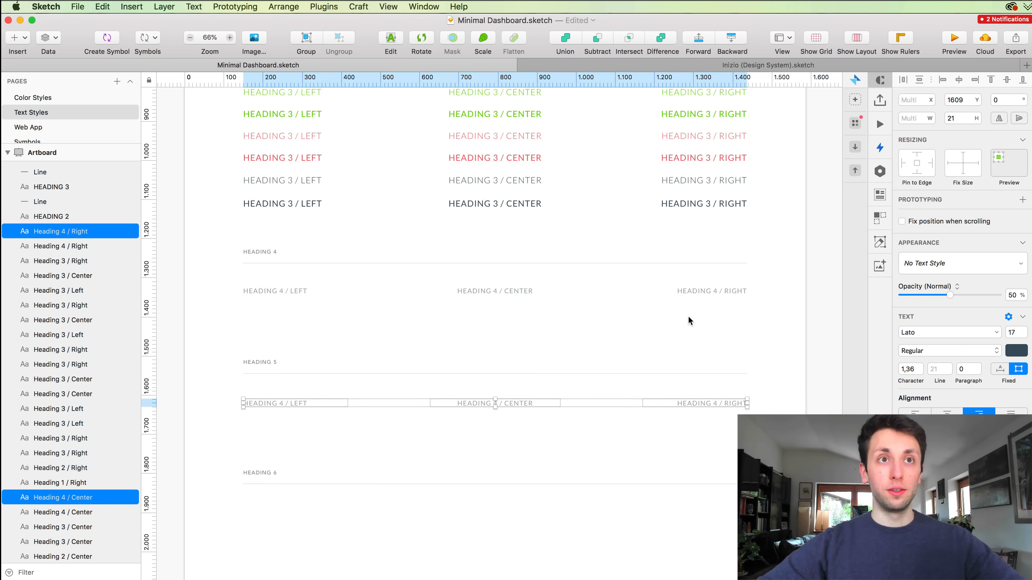
key("Up")
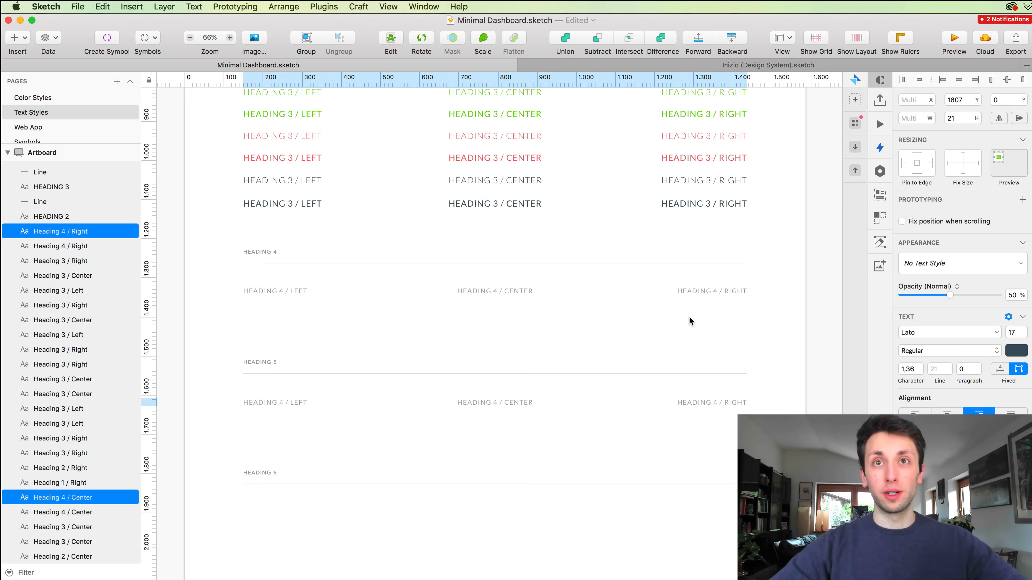
Change the left-aligned text in the Heading 5 section to "Heading 5 / Left".
left_click(650, 326)
scroll(651, 327, "up", 5)
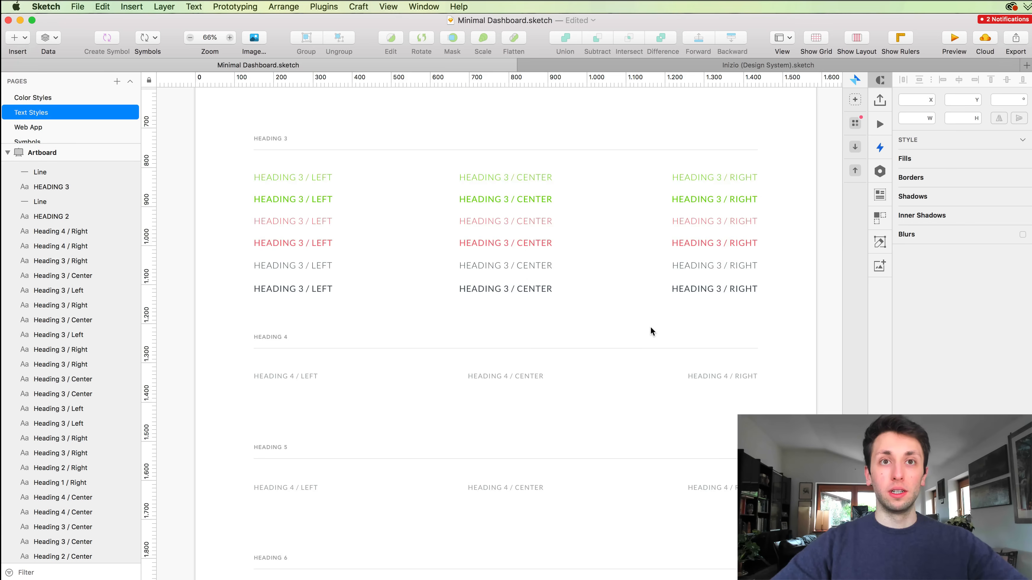
scroll(651, 327, "down", 3)
left_click(285, 433)
double_click(305, 436)
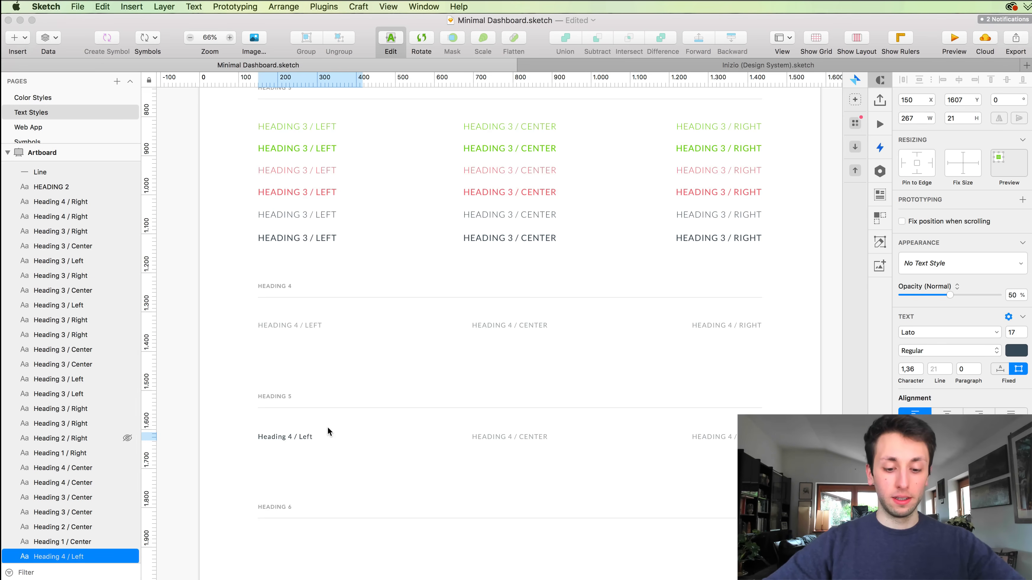
key("BackSpace")
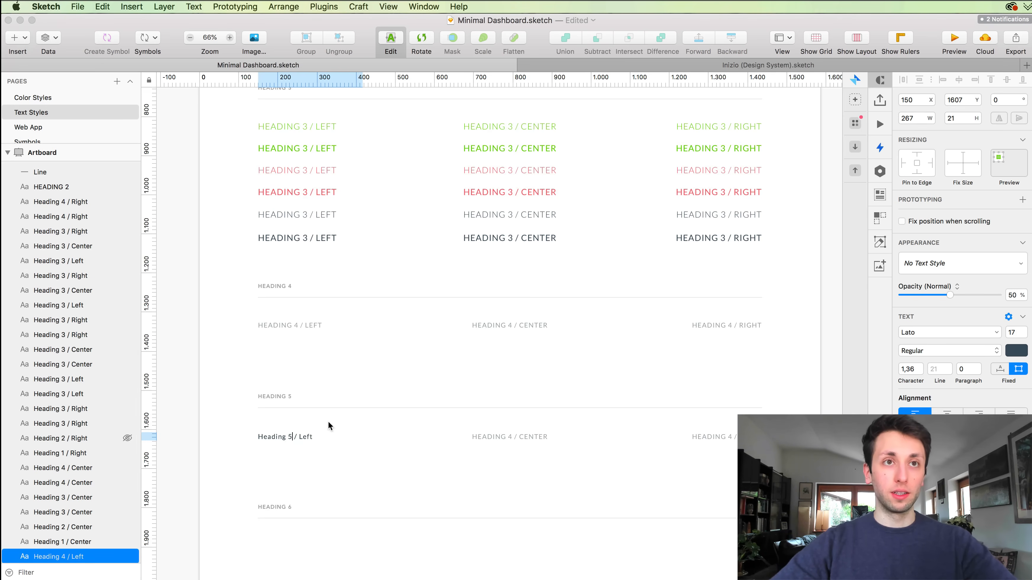
Change the centered text in the Heading 5 section to "Heading 5 / Center".
left_click(505, 432)
double_click(511, 434)
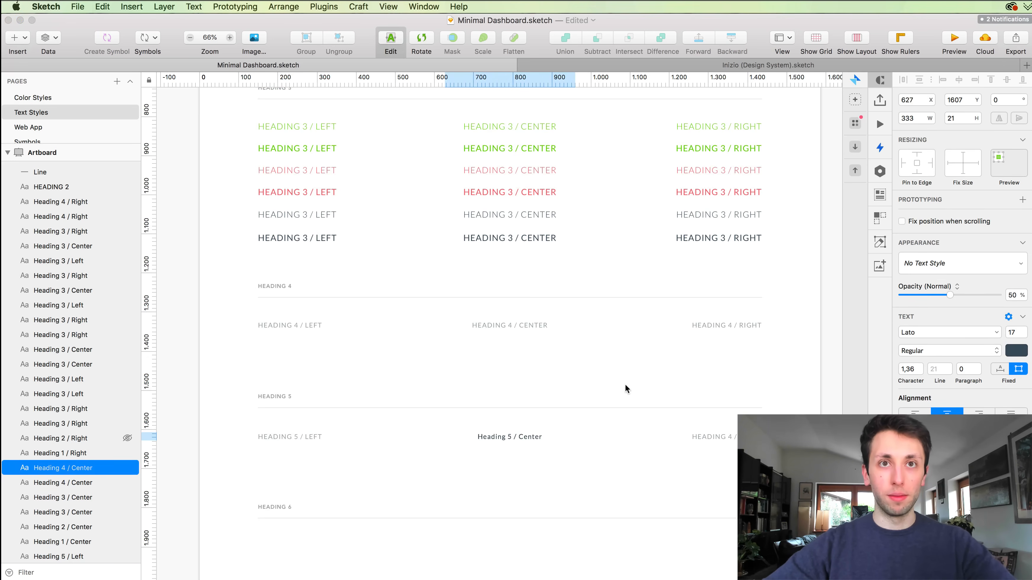
key("Escape")
Change the right-aligned text in the Heading 5 section to "Heading 5 / Right".
left_click(724, 435)
double_click(724, 435)
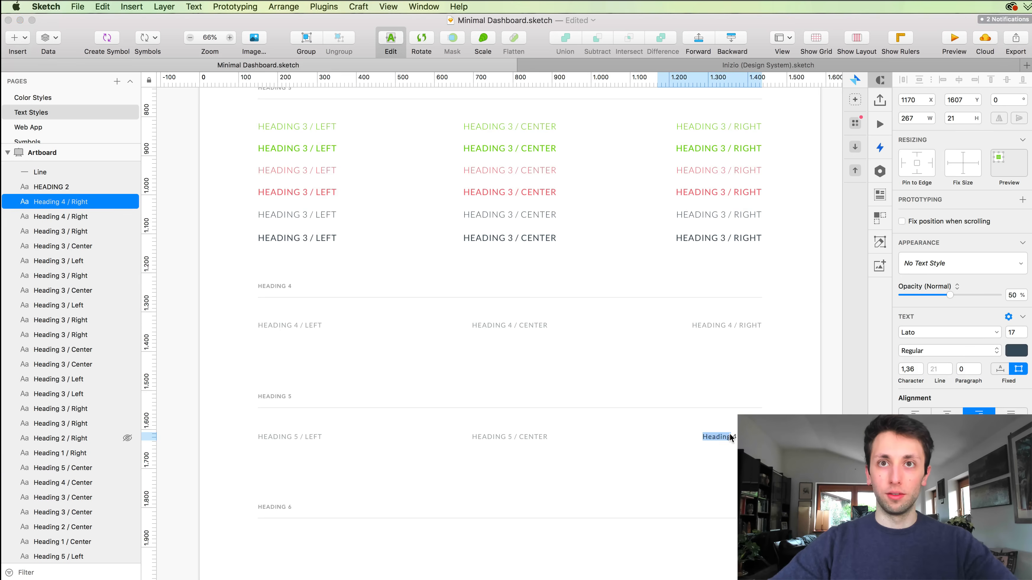
left_click(735, 433)
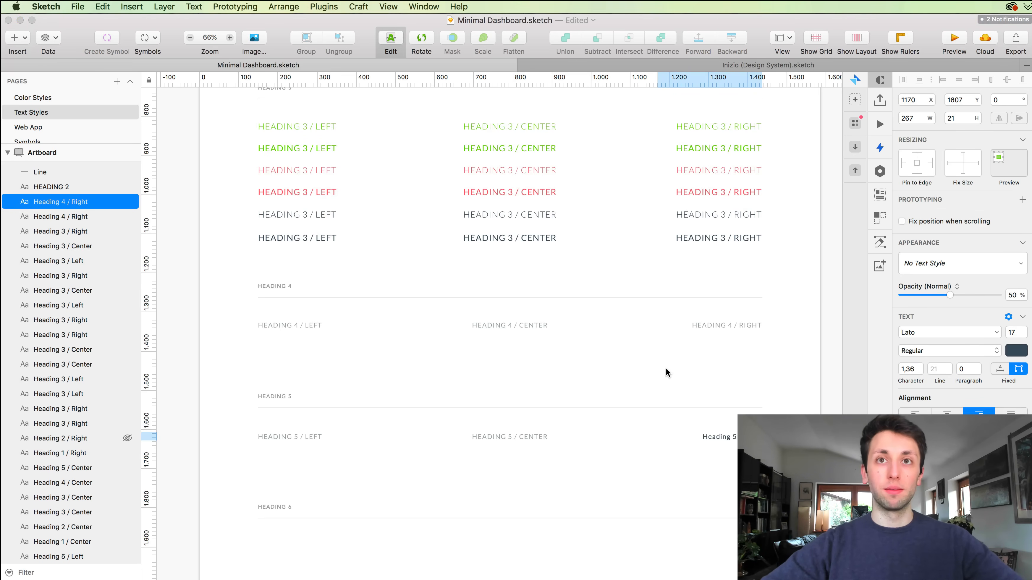
key("Escape")
Examine the Bank Accounts and Balance screens on the Web App page for the text styles they use.
key("super+0")
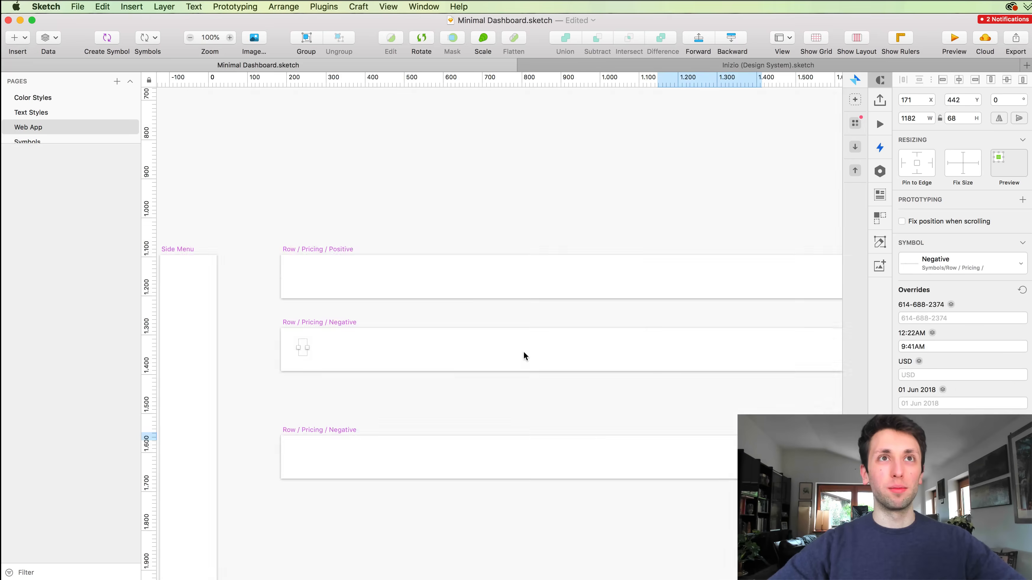
left_click(494, 161)
scroll(494, 161, "down", 4)
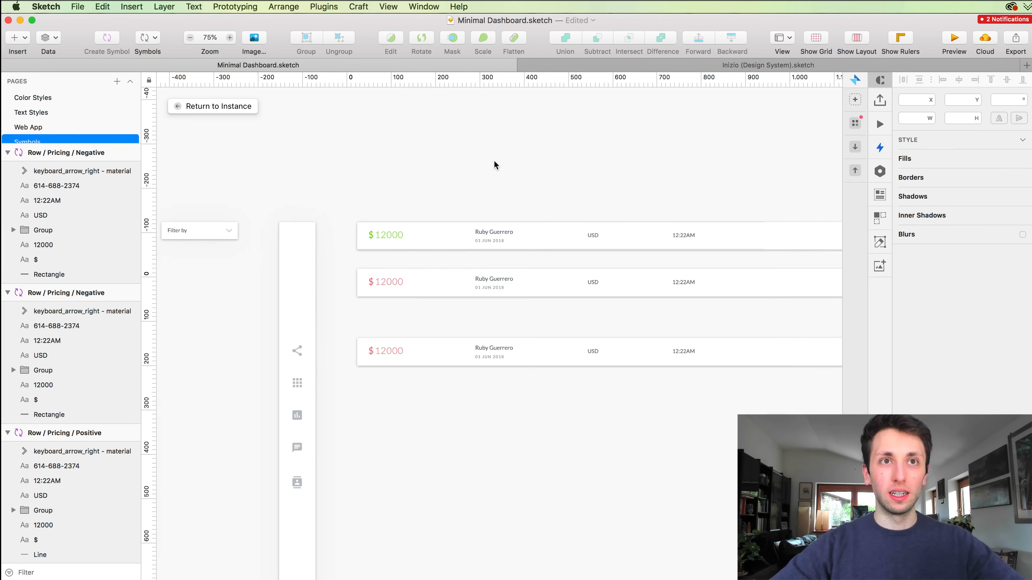
scroll(494, 161, "down", 1)
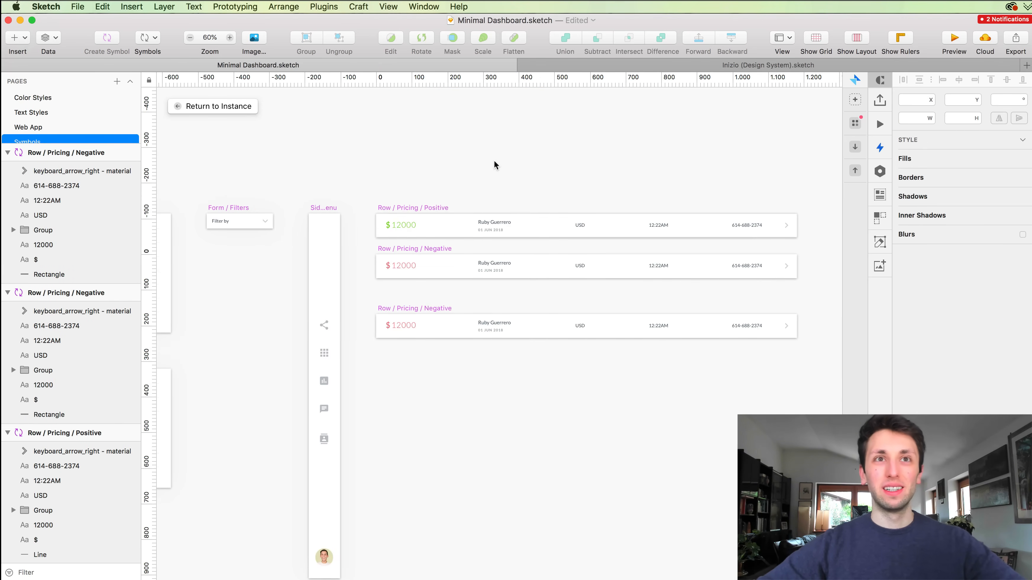
key("super+0")
left_click(213, 106)
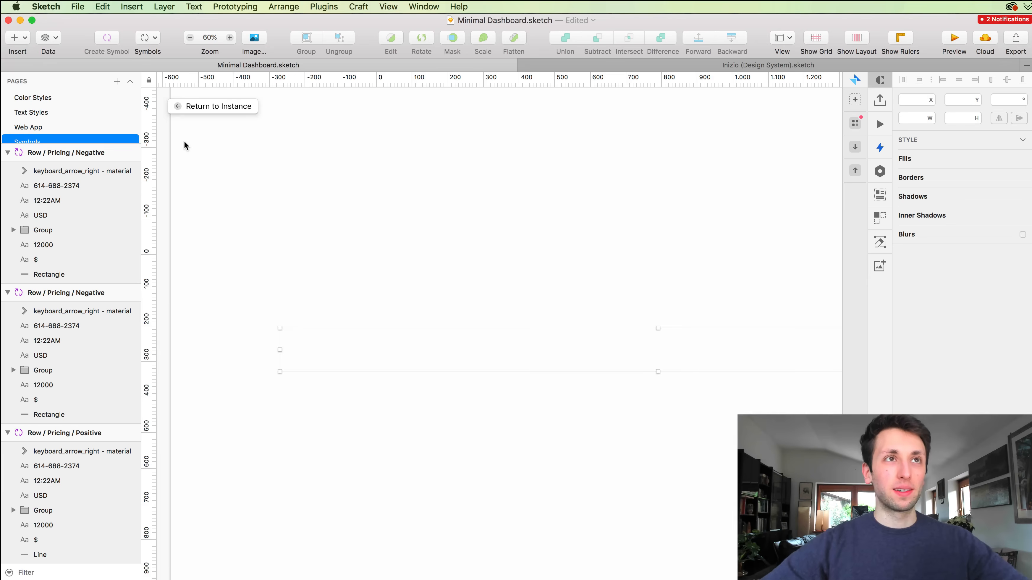
scroll(417, 250, "down", 2)
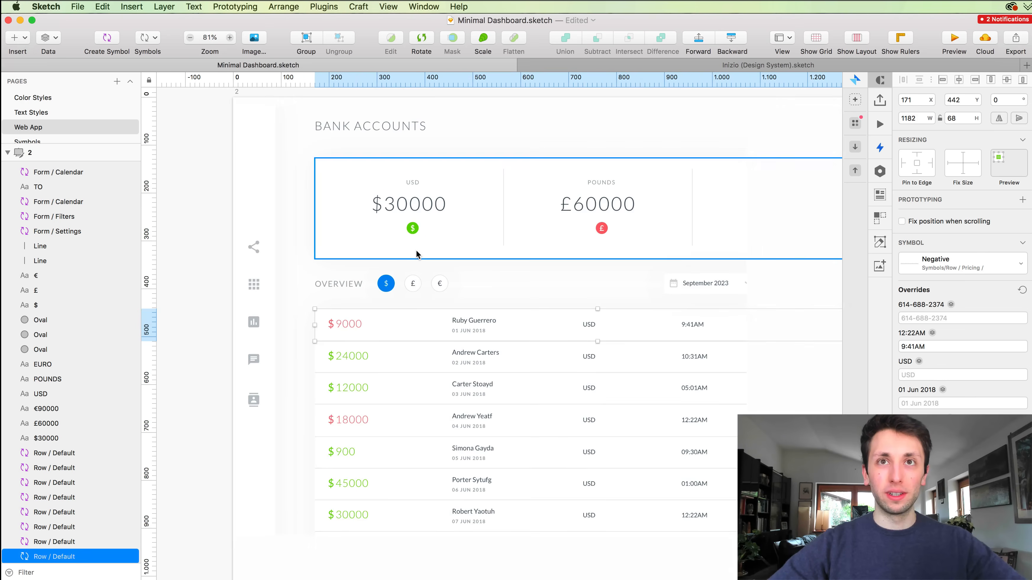
scroll(417, 253, "left", 3)
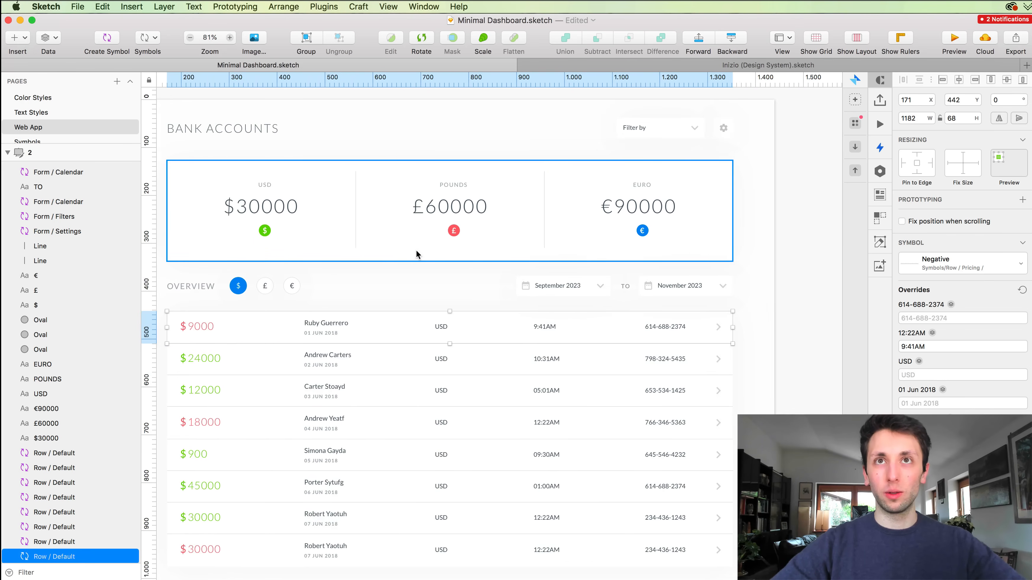
scroll(416, 254, "left", 15)
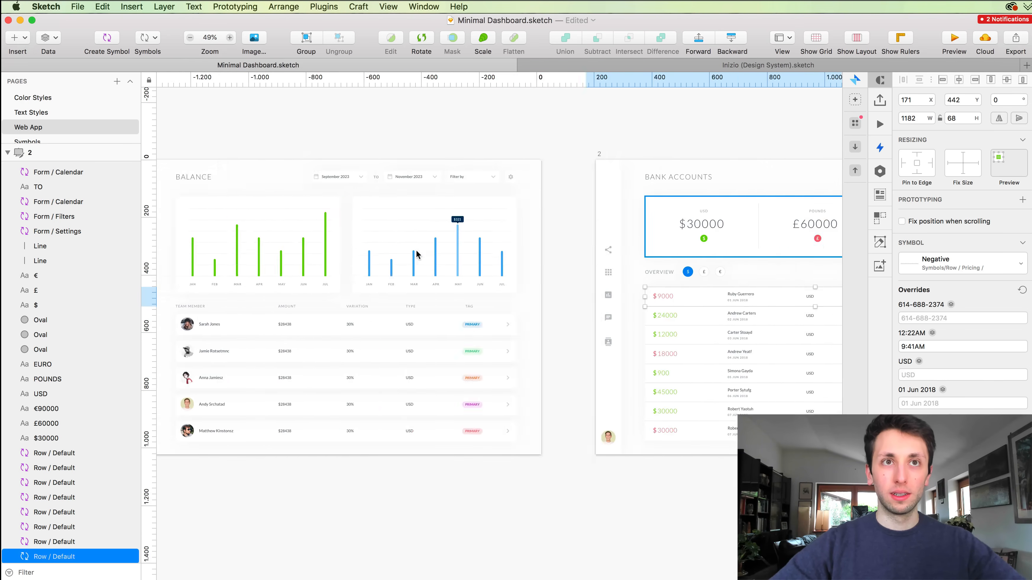
scroll(416, 254, "left", 3)
scroll(416, 254, "down", 2)
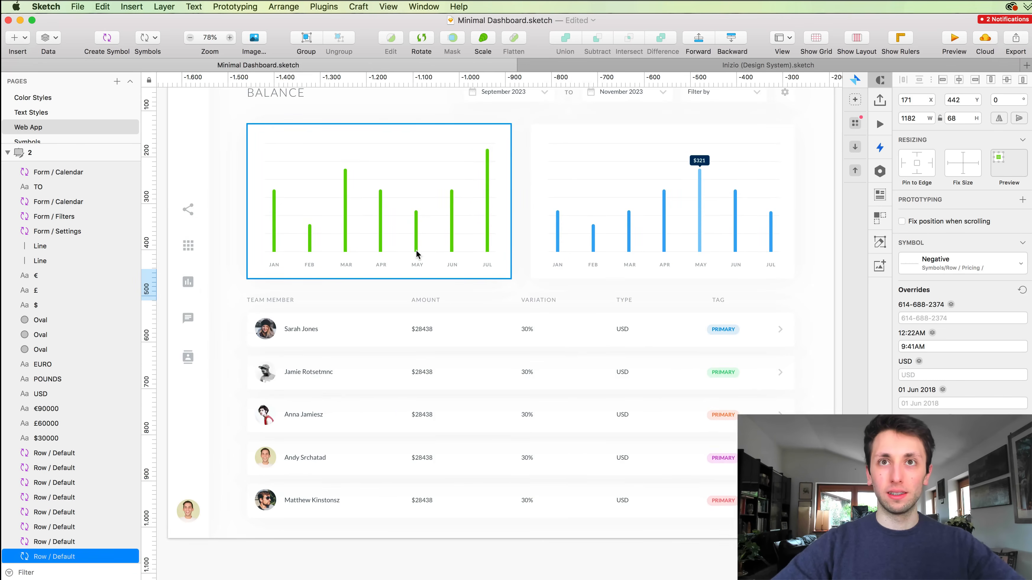
Copy the style of the TEAM MEMBER column label on the Balance screen and return to the Text Styles page.
double_click(262, 300)
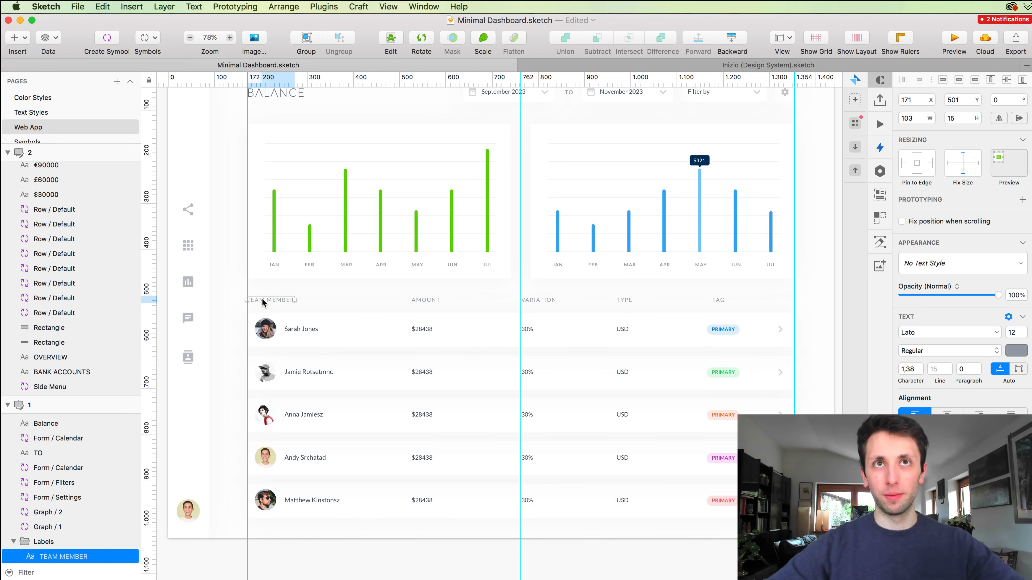
key("Page_Down")
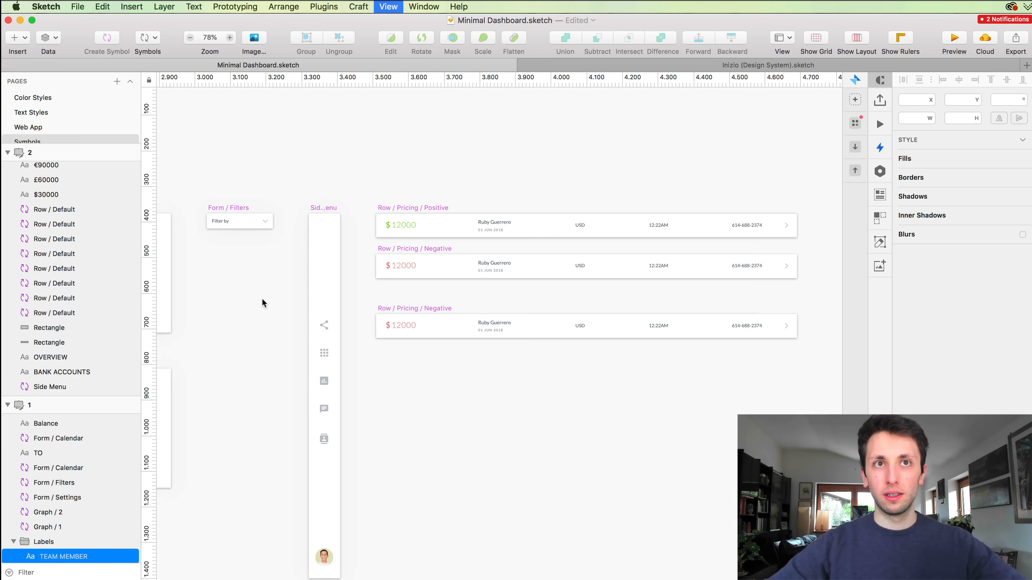
key("Page_Up")
key("Page_Up")
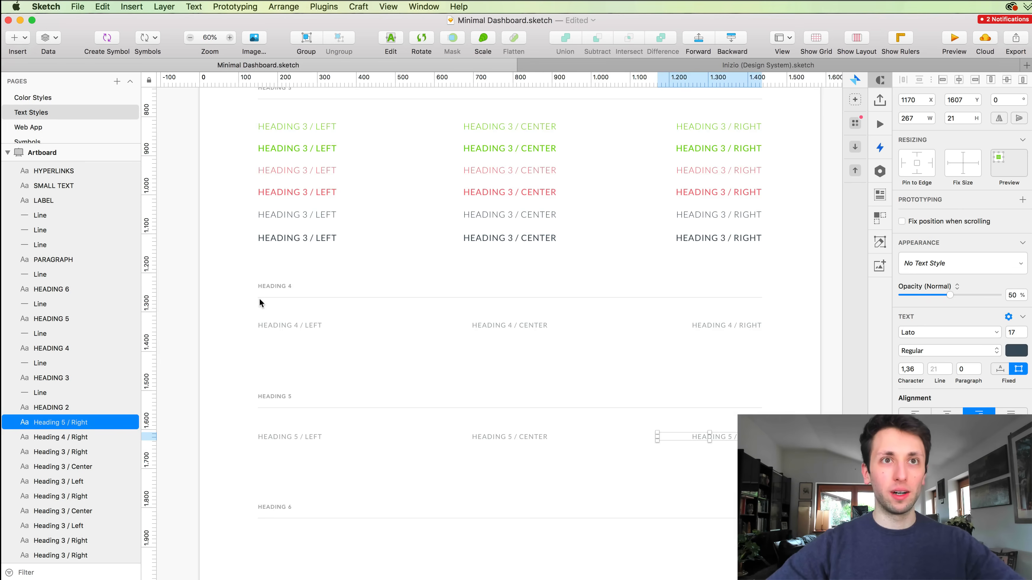
Copy the three Heading 5 texts into the Label section and position the copies at Y 2453.
scroll(395, 337, "down", 5)
scroll(396, 338, "down", 5)
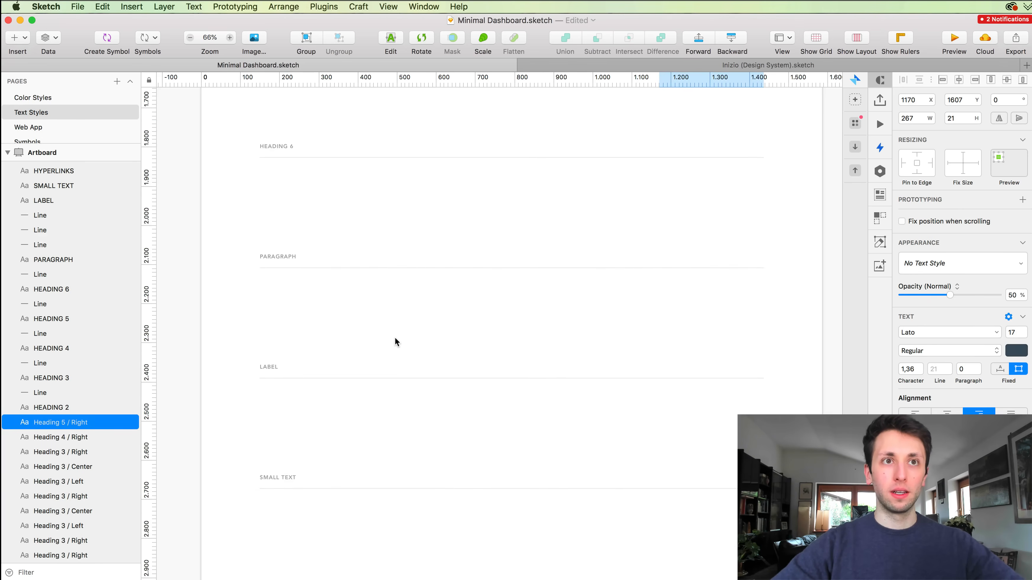
scroll(396, 337, "up", 5)
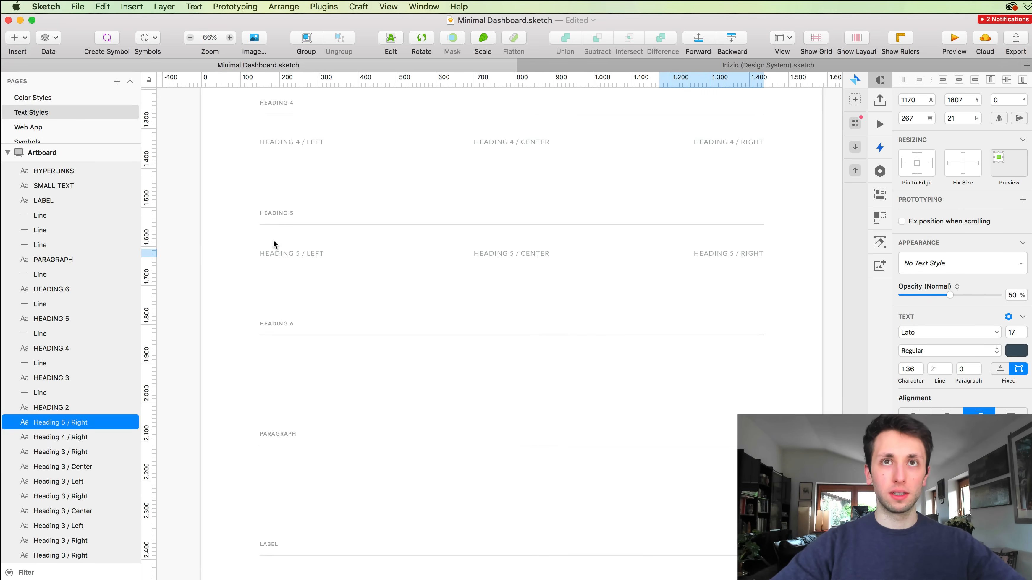
mouse_move(236, 238)
left_mouse_down()
mouse_move(822, 267)
mouse_move(762, 276)
left_mouse_up()
scroll(762, 272, "down", 3)
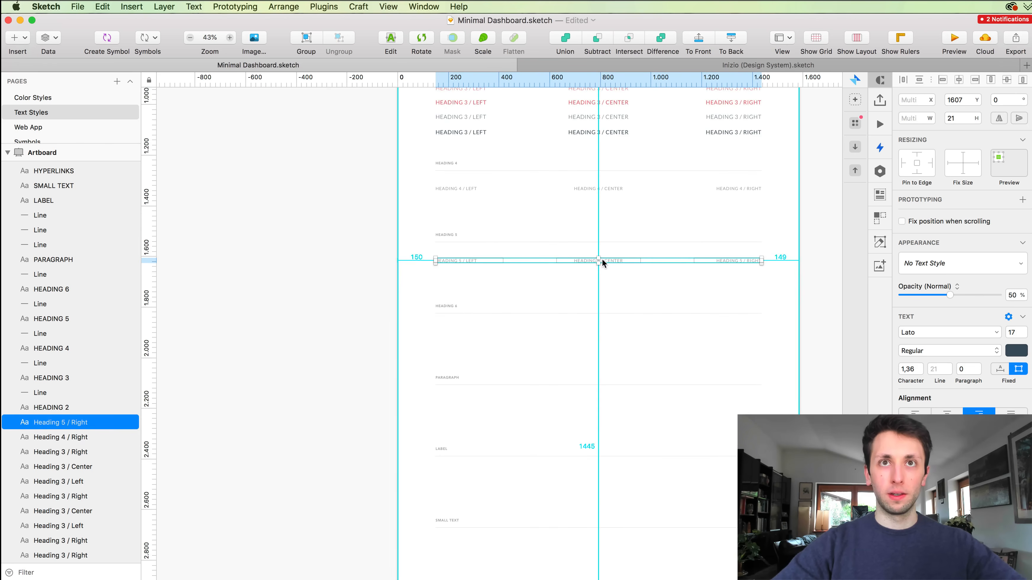
left_click_drag(603, 260, 603, 477)
Apply the copied TEAM MEMBER style to the three texts in the Label section: Lato Regular, size 12, character spacing 1,38, opacity 100%.
scroll(517, 485, "up", 3)
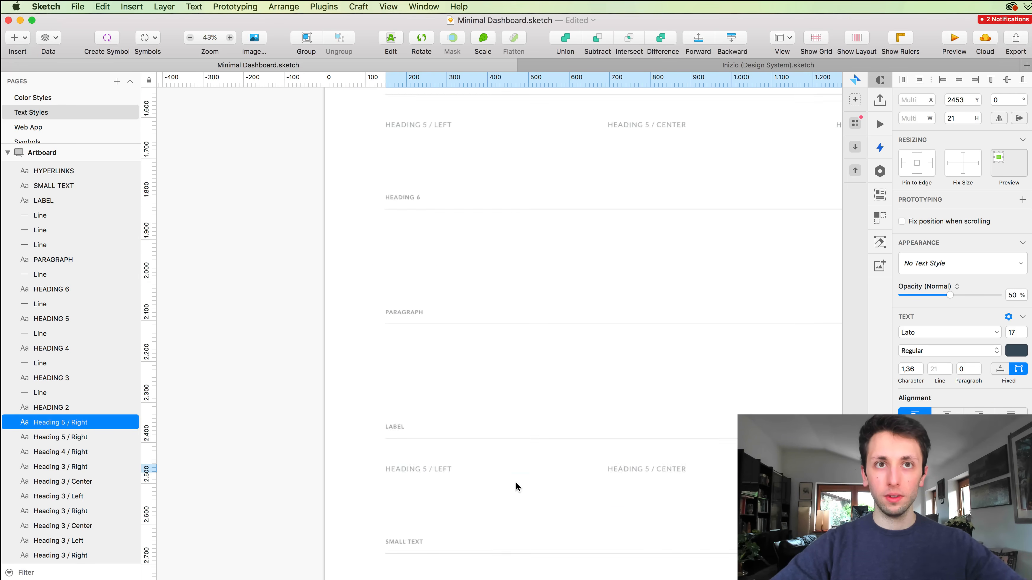
scroll(516, 482, "up", 3)
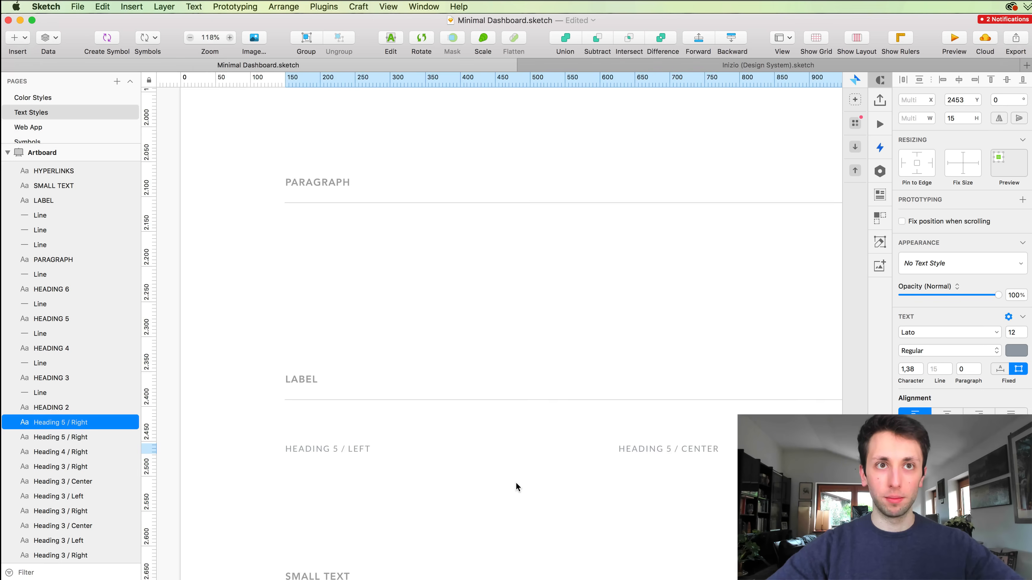
scroll(559, 452, "up", 1)
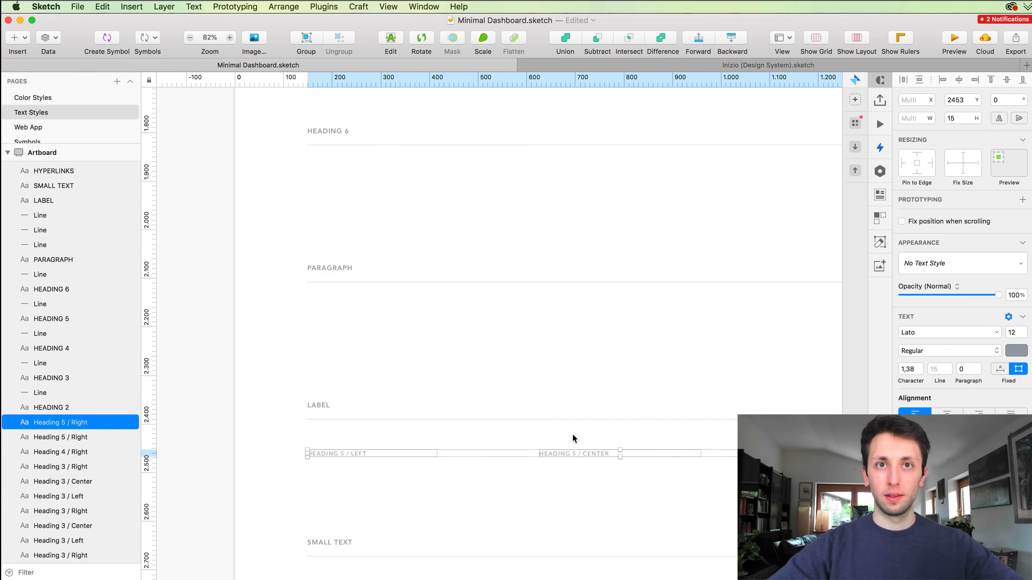
Change the center text in the Label section to "LABEL / Center".
scroll(572, 435, "right", 3)
key("Escape")
double_click(531, 451)
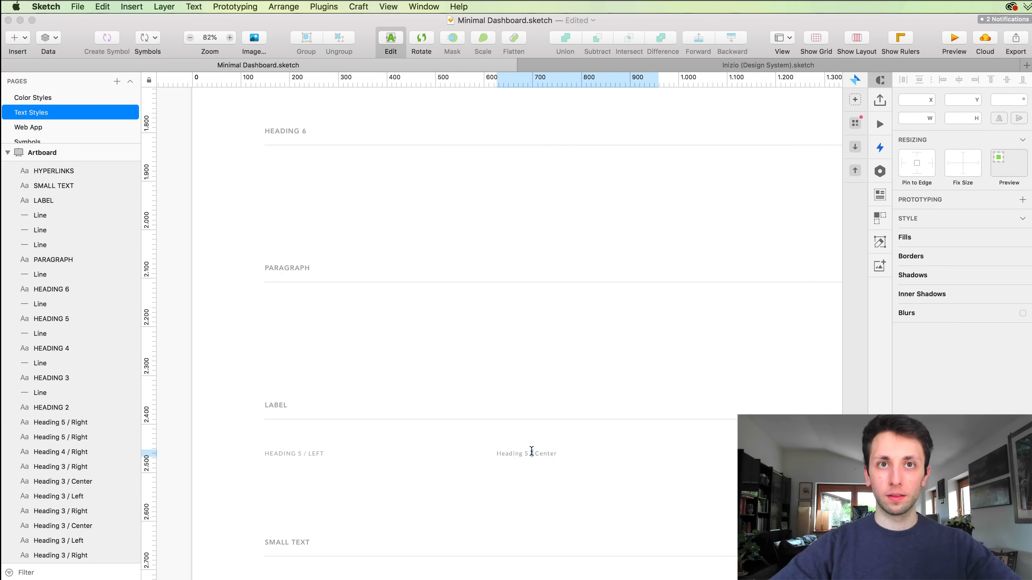
left_click_drag(529, 451, 473, 452)
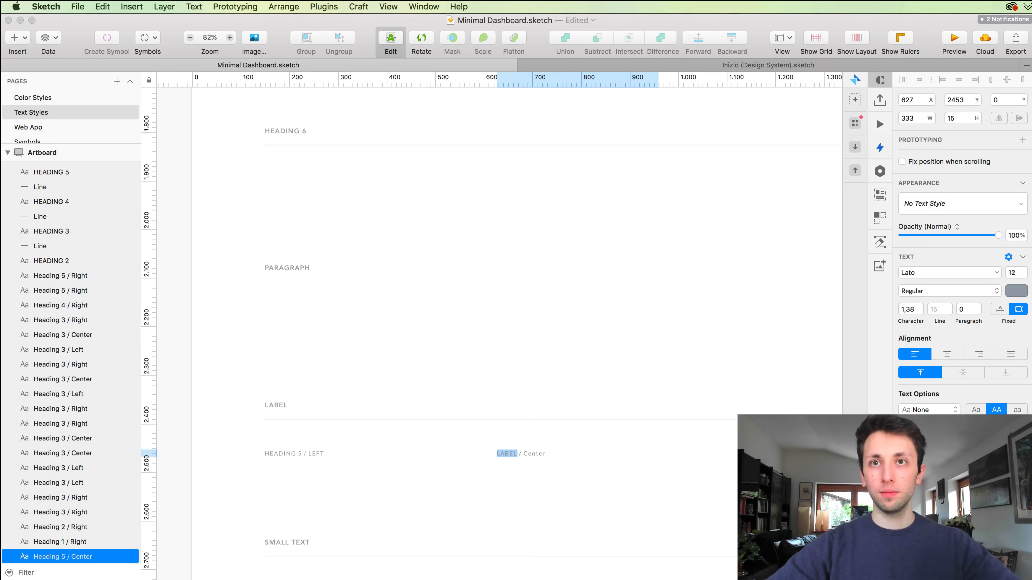
key("Escape")
Change the right text in the Label section to "LABEL / Right".
left_click(790, 454)
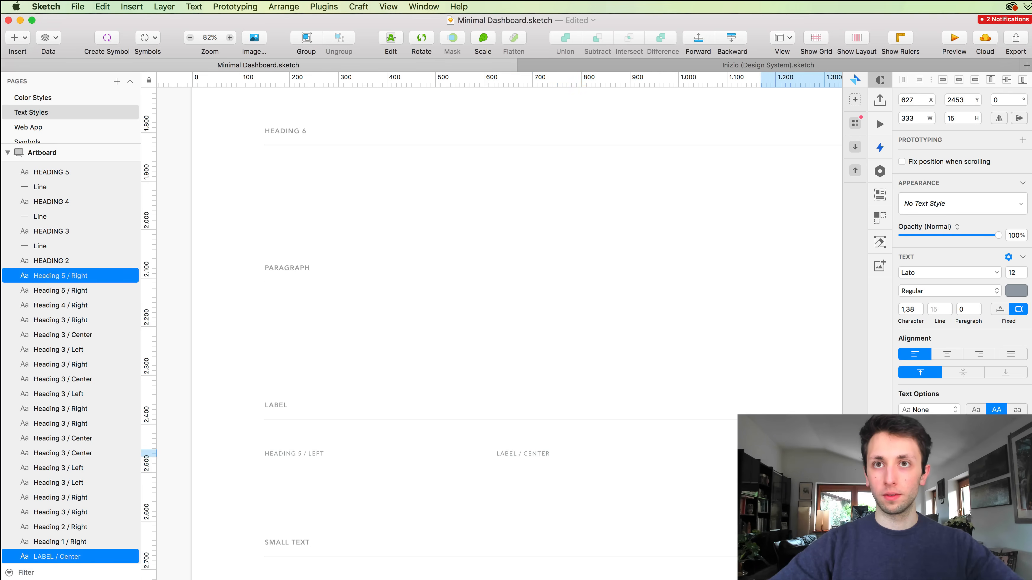
double_click(790, 453)
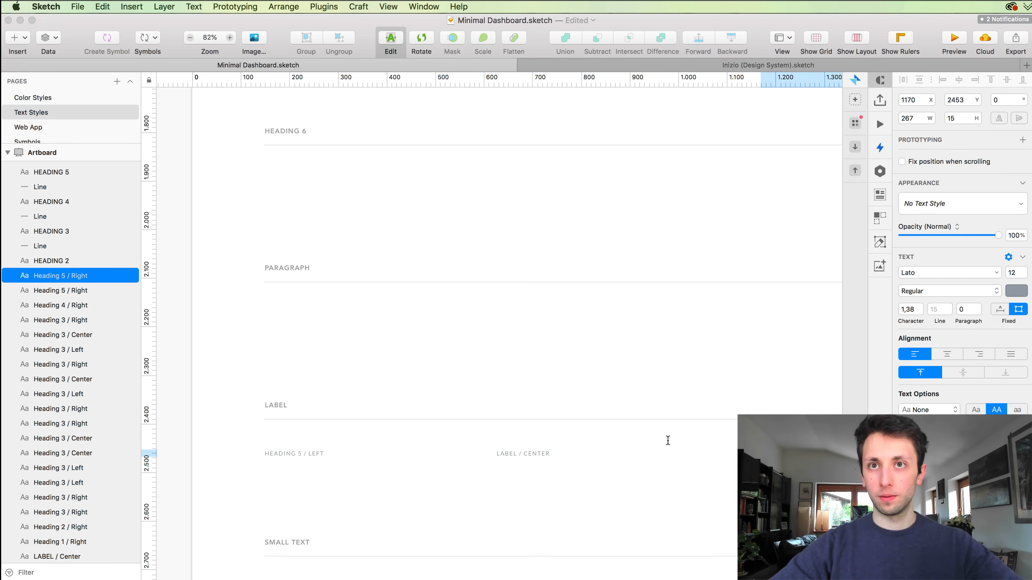
key("Escape")
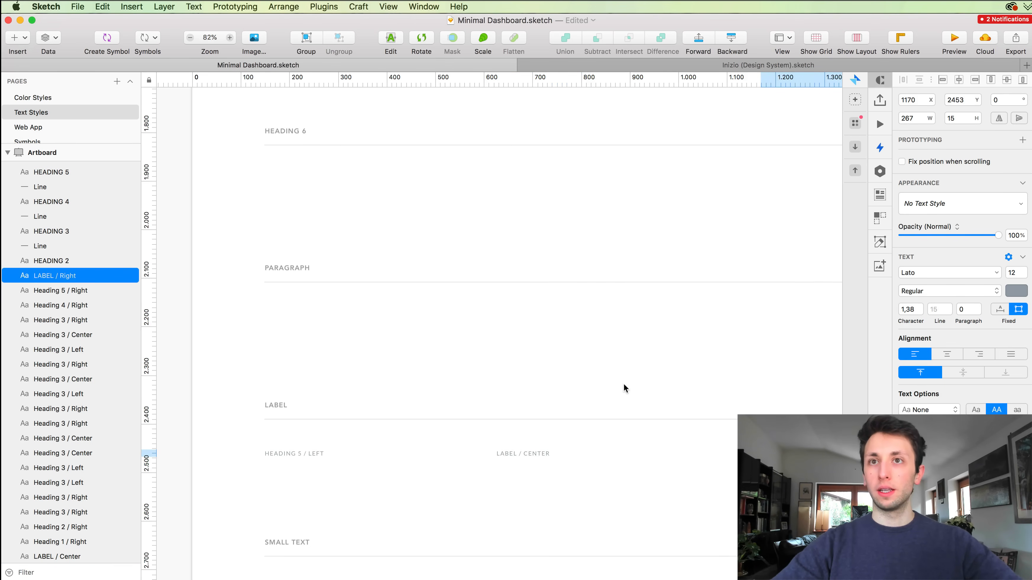
Change the left text in the Label section to "LABEL / Left".
scroll(691, 434, "right", 2)
double_click(246, 451)
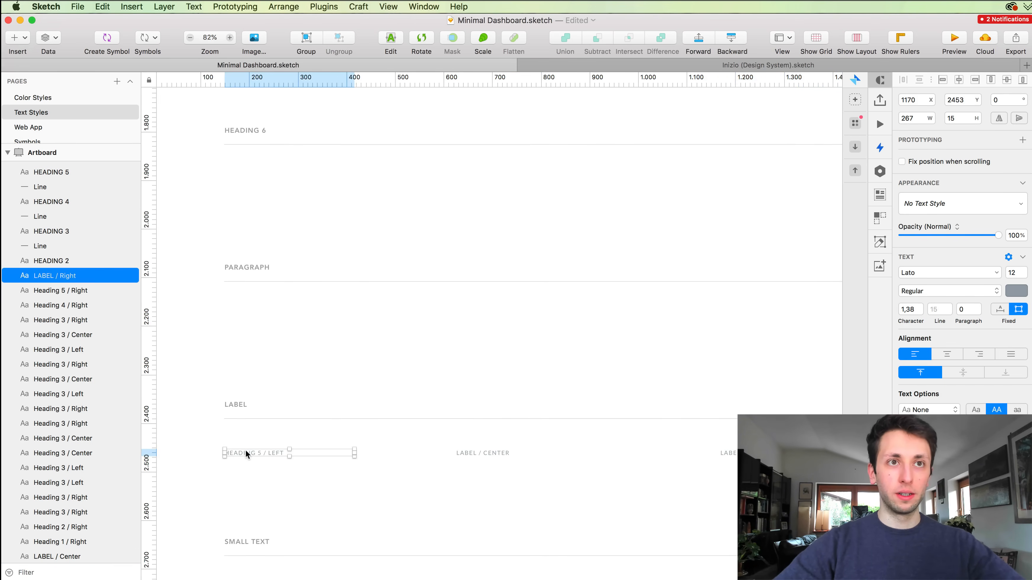
left_click_drag(257, 452, 207, 445)
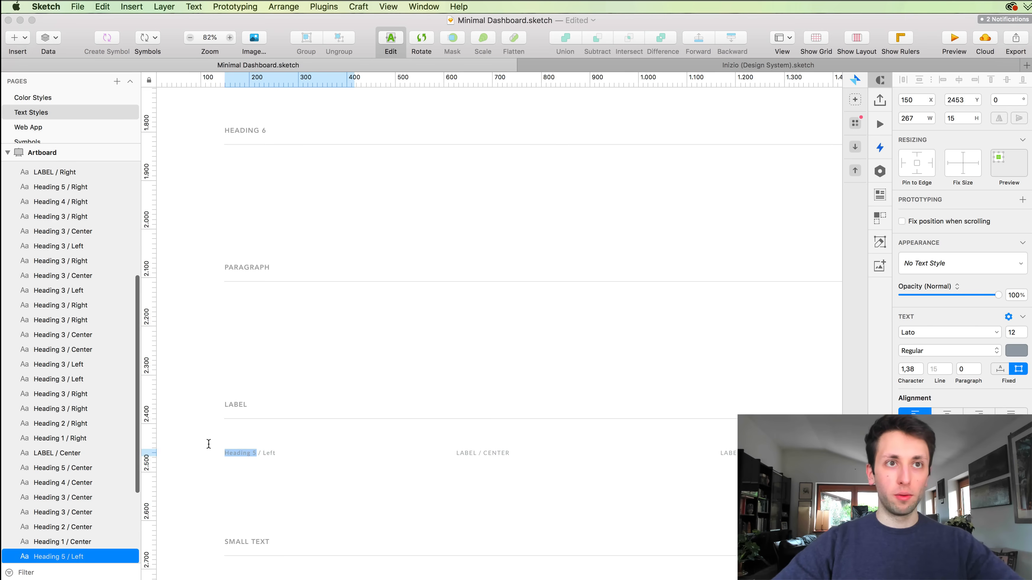
type("LABEL")
key("Escape")
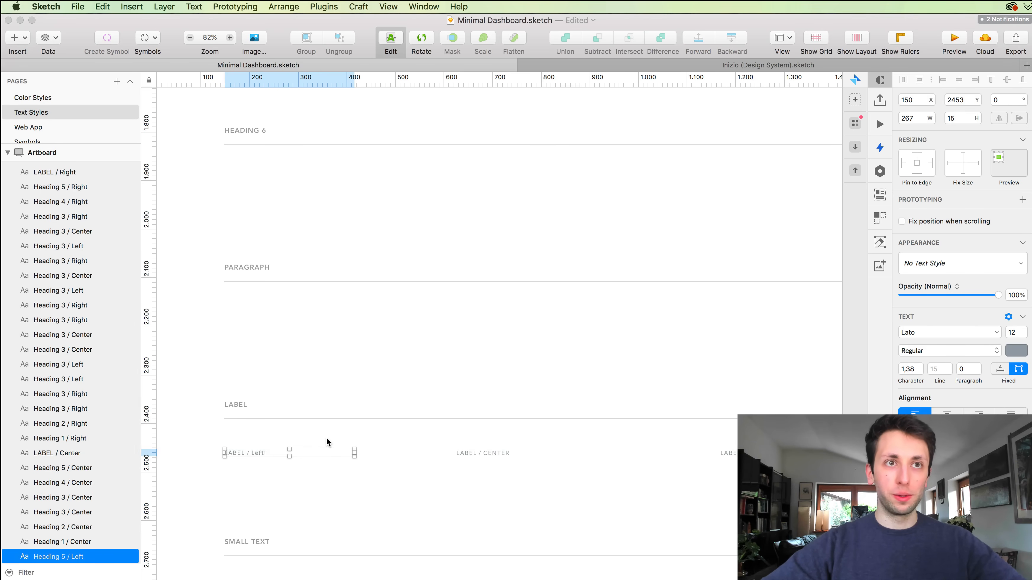
left_click(338, 428)
scroll(361, 427, "right", 3)
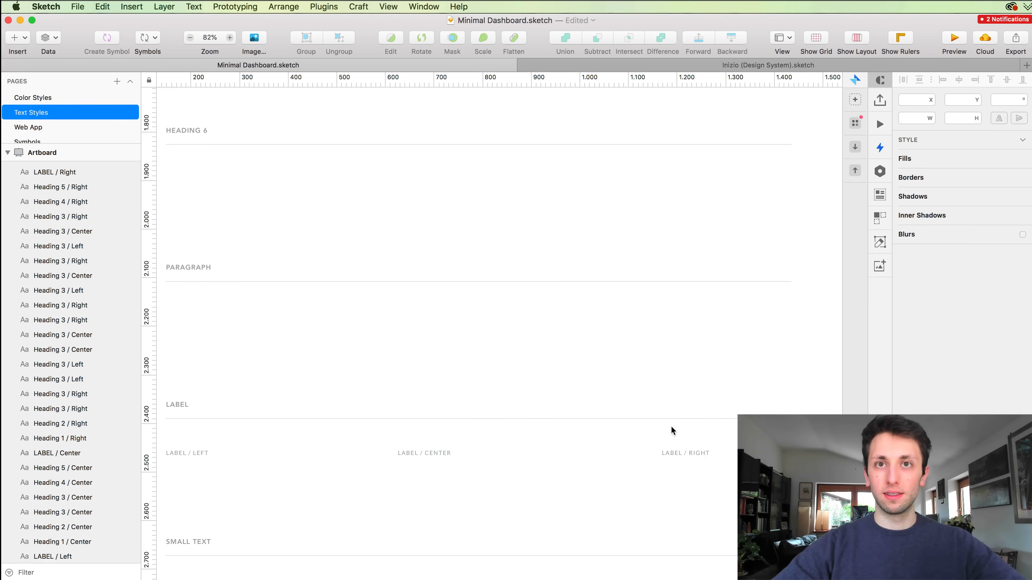
Right-align the "LABEL / Right" text and center-align the "LABEL / Center" text in the Label section.
left_click_drag(674, 431, 715, 466)
key("super+shift+bracketright")
left_click_drag(489, 477, 416, 430)
key("super+shift+backslash")
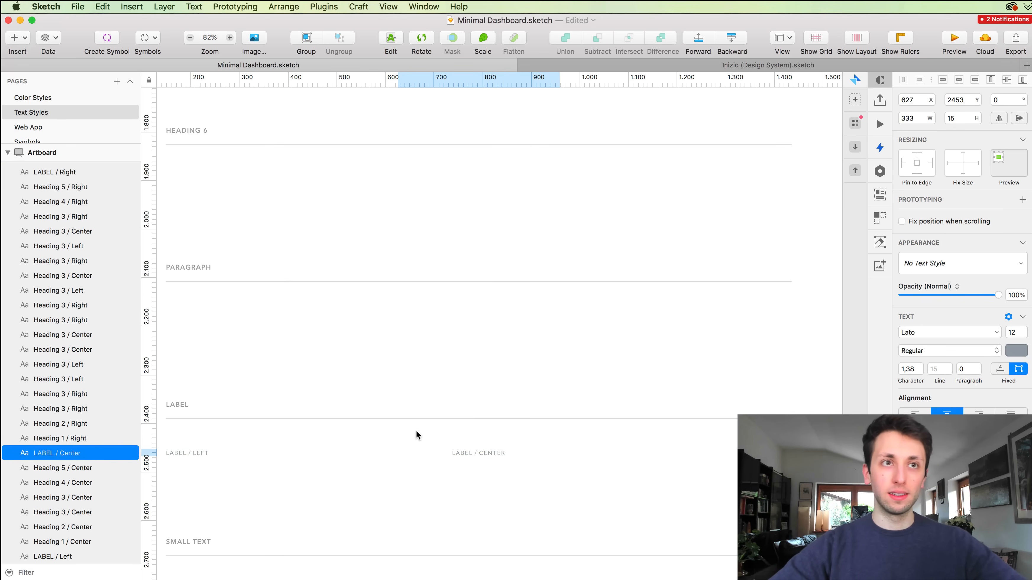
left_click(416, 430)
left_click(204, 451)
left_click(357, 424)
scroll(357, 424, "down", 3)
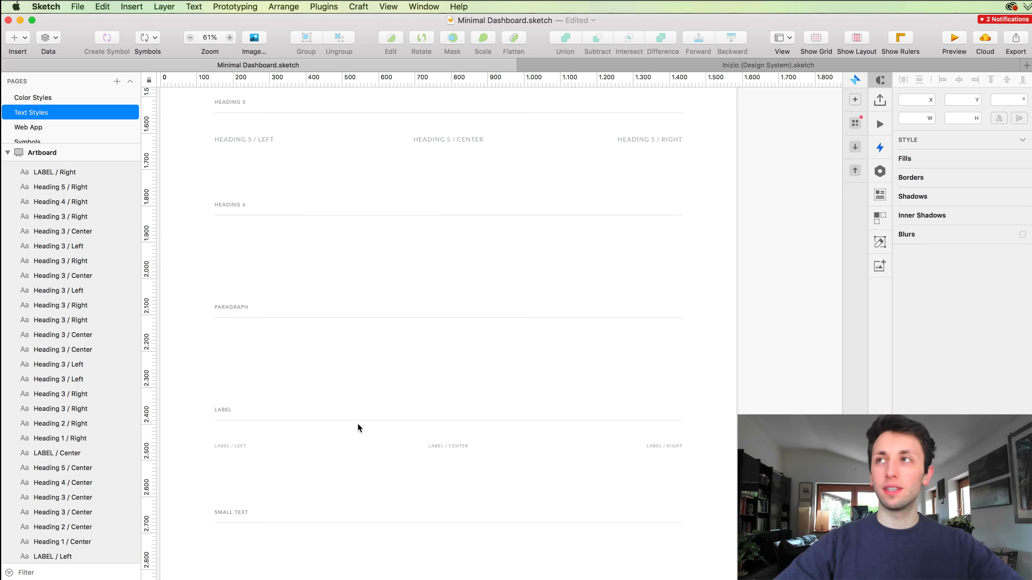
scroll(364, 424, "up", 5)
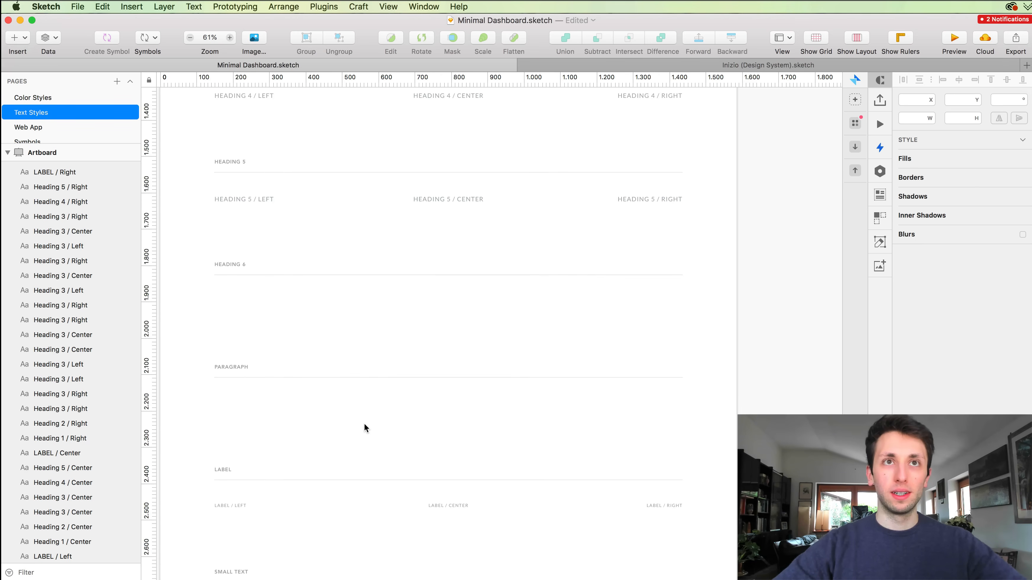
Duplicate the left, center and right label texts into the Paragraph section, just below its divider line, at Y 2164.
scroll(368, 353, "up", 2)
scroll(368, 353, "down", 1)
scroll(367, 353, "down", 4)
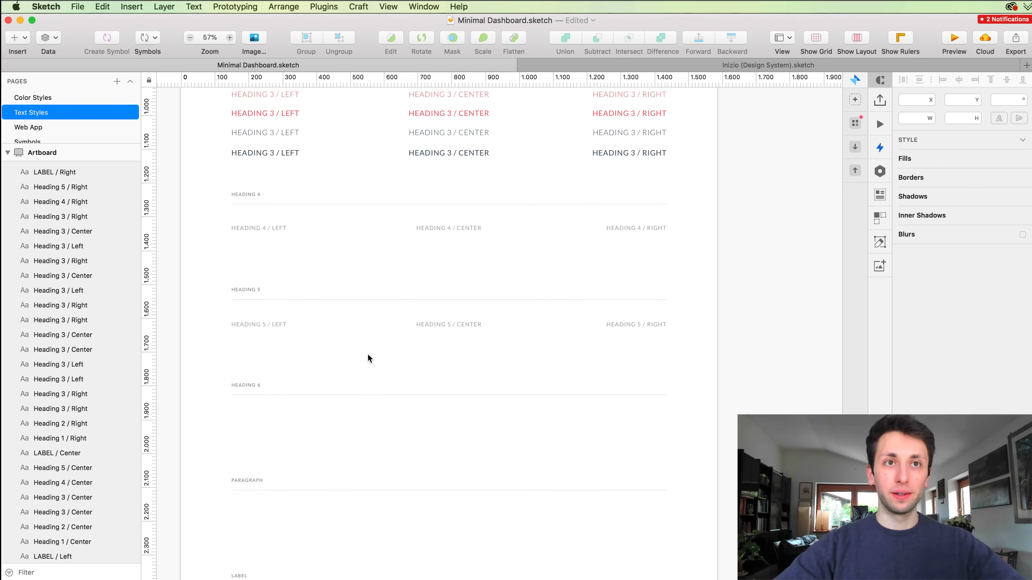
left_click_drag(214, 483, 730, 502)
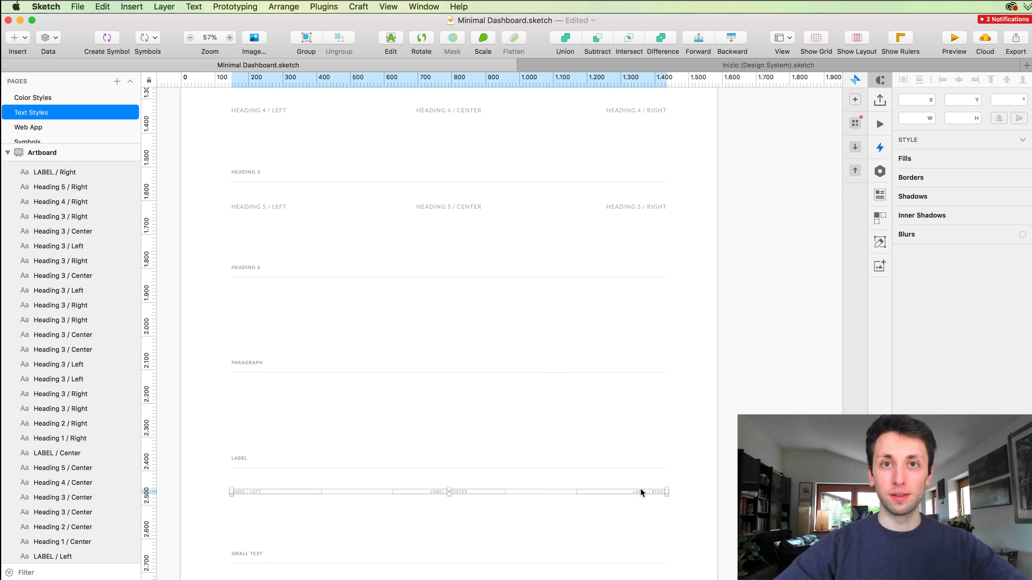
left_click_drag(640, 490, 627, 395, "alt")
Open the Row / Default symbol from the Web App page and copy the style of its team member name text.
key("Page_Up")
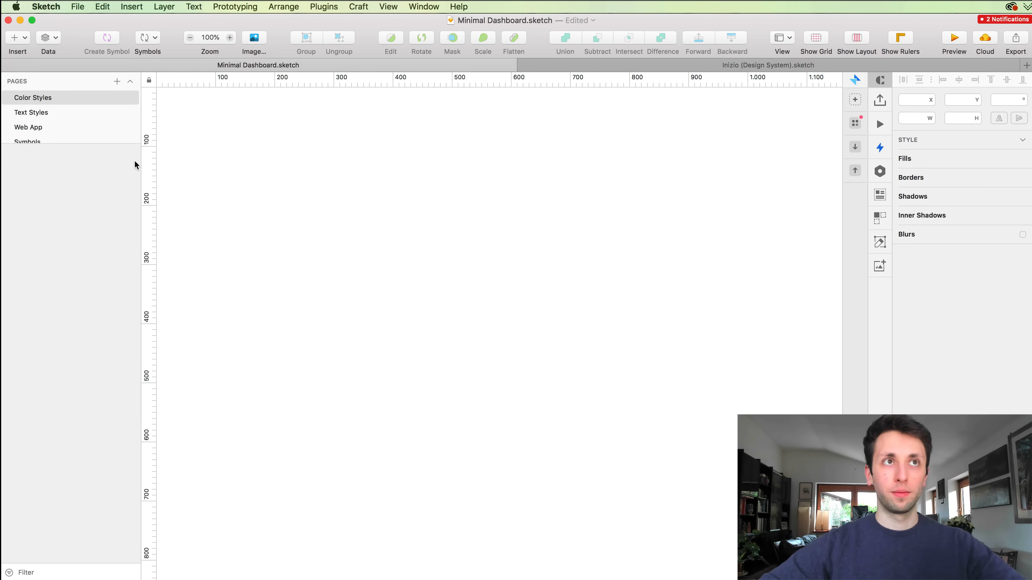
key("Page_Down")
key("Page_Down")
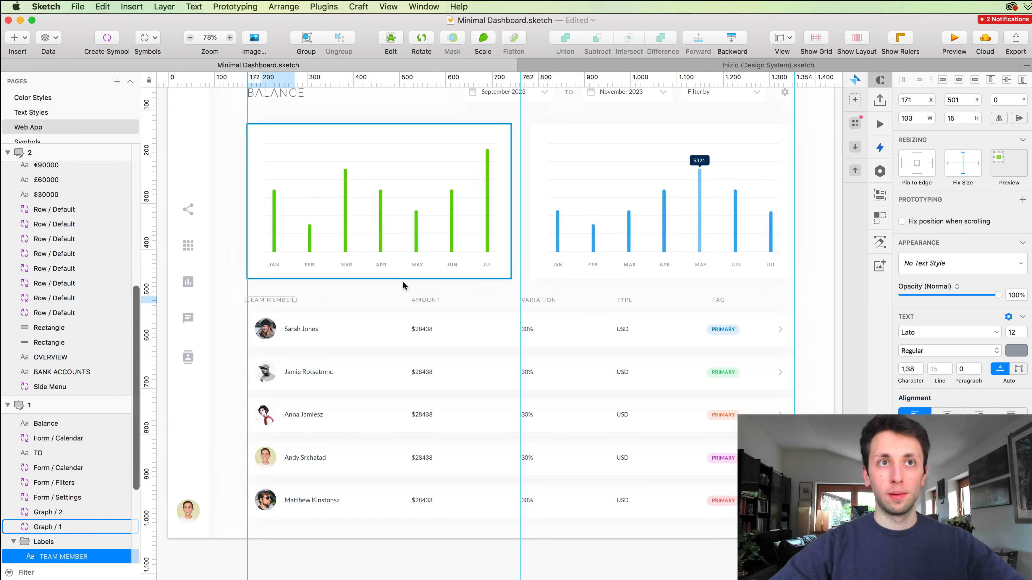
double_click(295, 331)
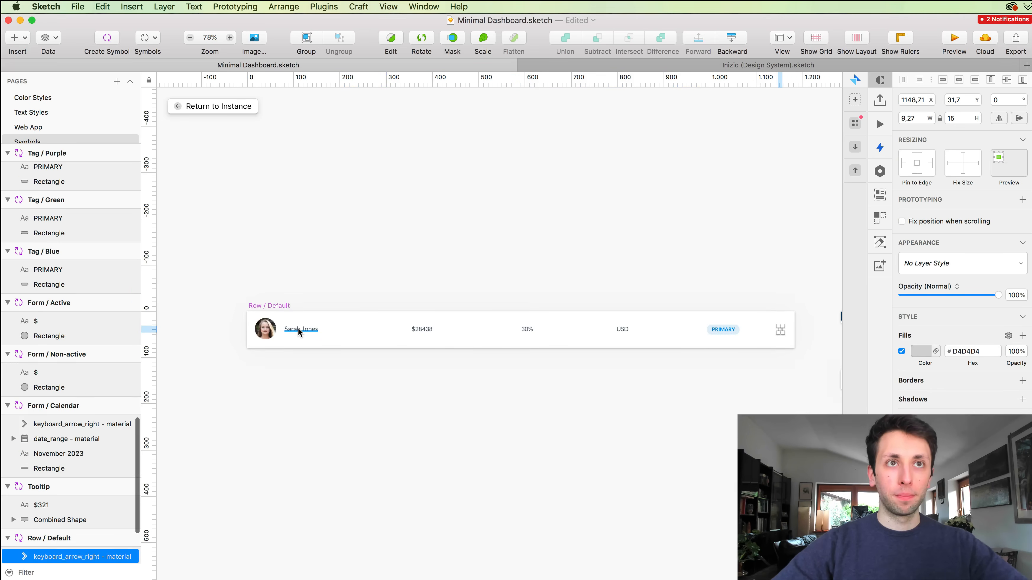
left_click(298, 327)
scroll(341, 261, "up", 3)
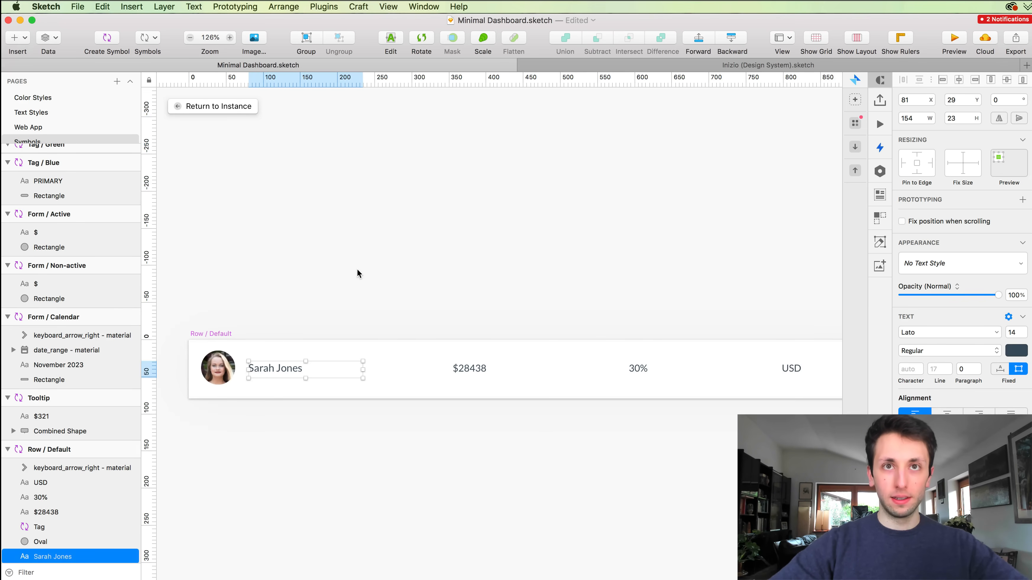
scroll(409, 318, "down", 3)
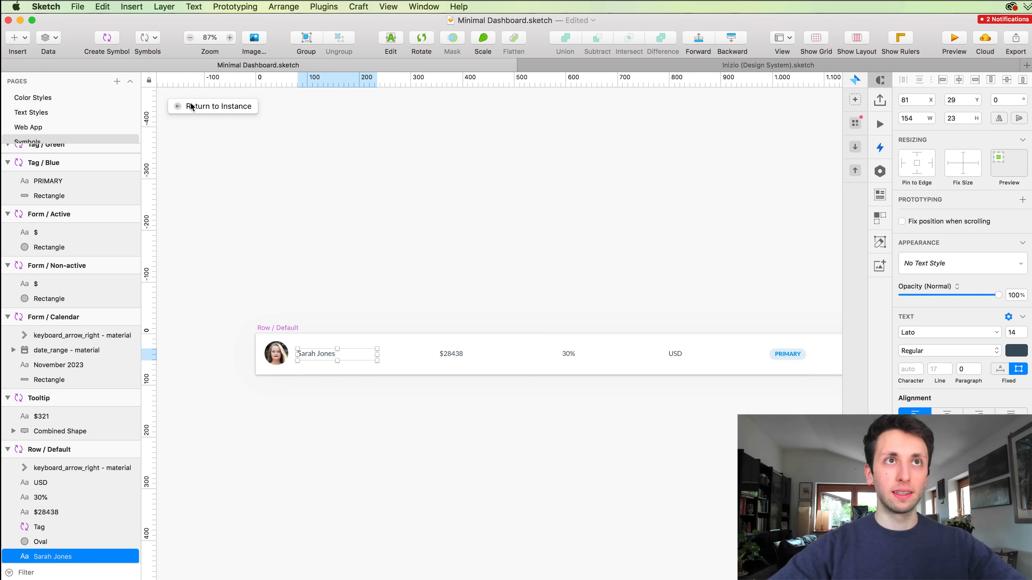
Return to the Web App page and examine the row text on the Bank Accounts artboard.
left_click(200, 106)
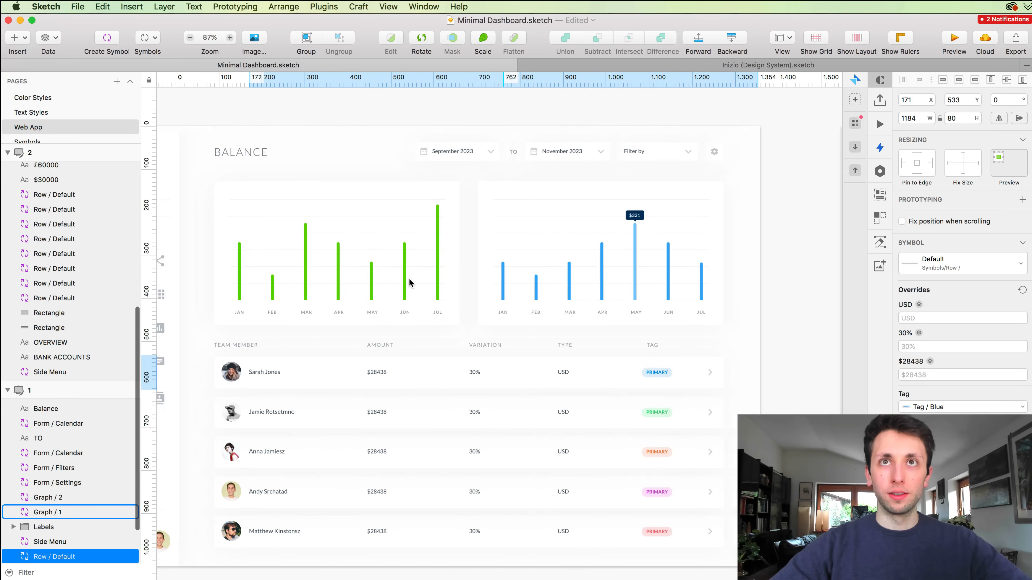
scroll(409, 278, "right", 15)
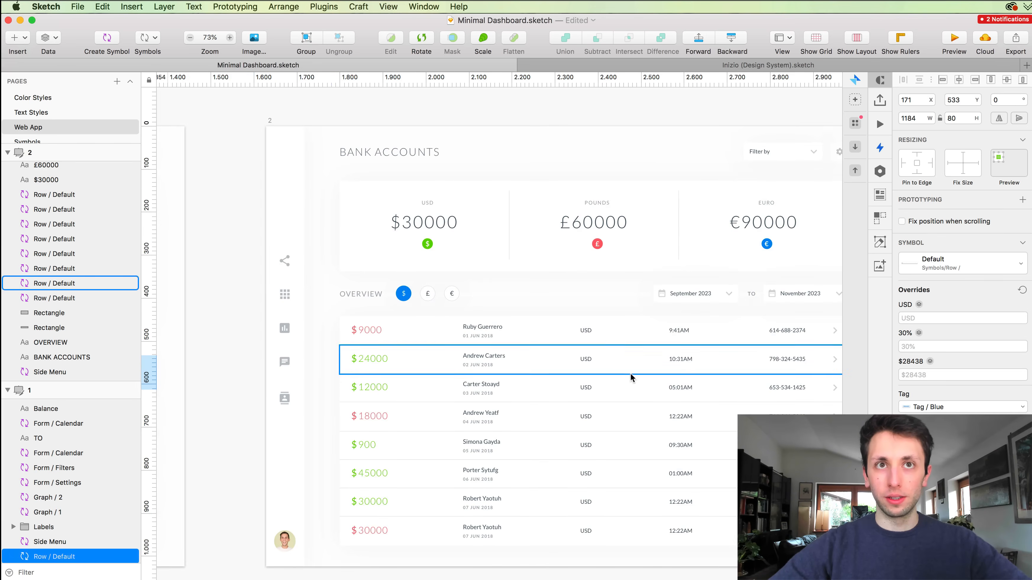
scroll(630, 372, "up", 5)
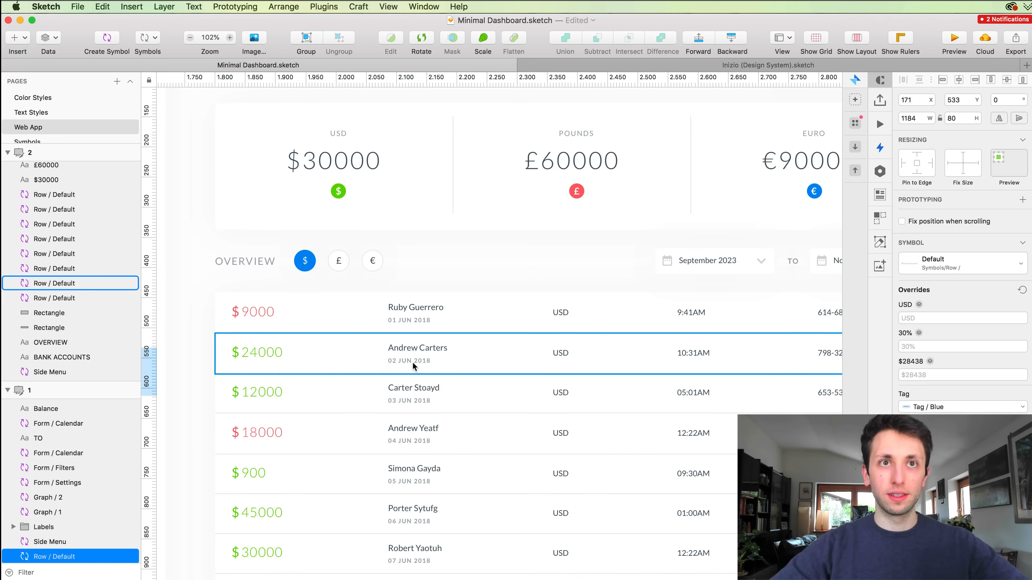
scroll(410, 360, "down", 3)
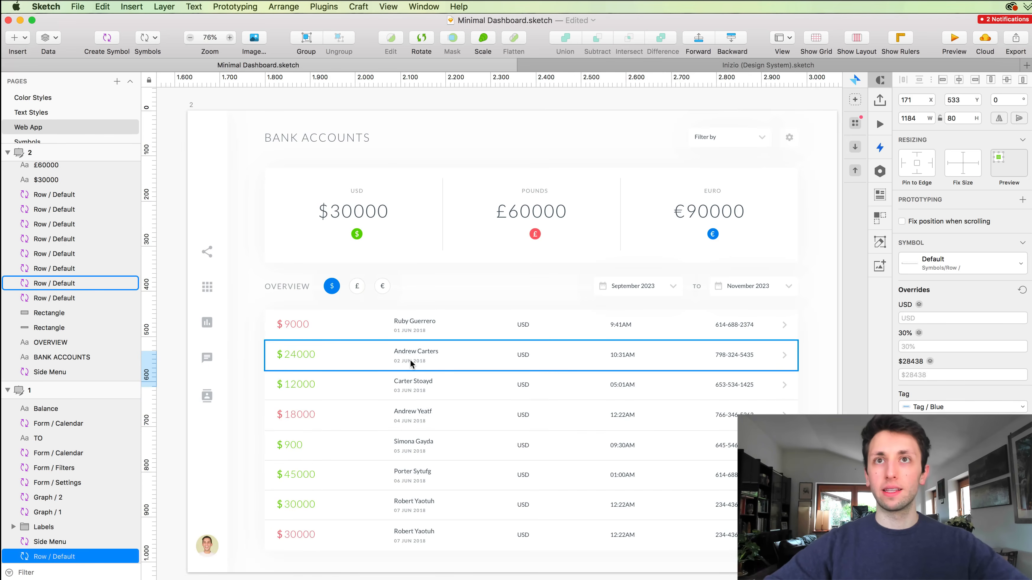
double_click(410, 361)
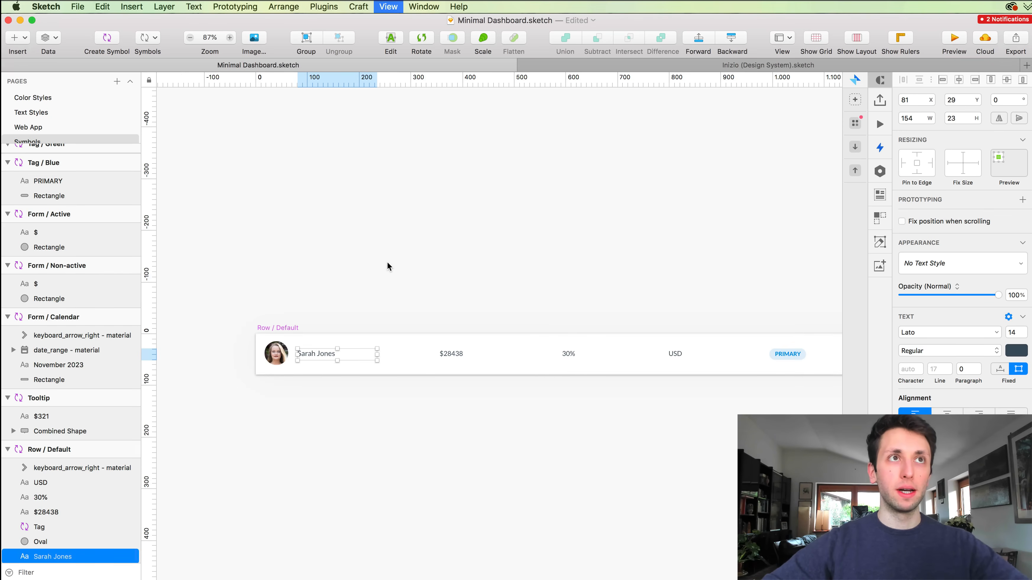
Apply the copied name text style to the three duplicated texts in the Paragraph section of the Text Styles page.
key("Page_Up")
key("Page_Up")
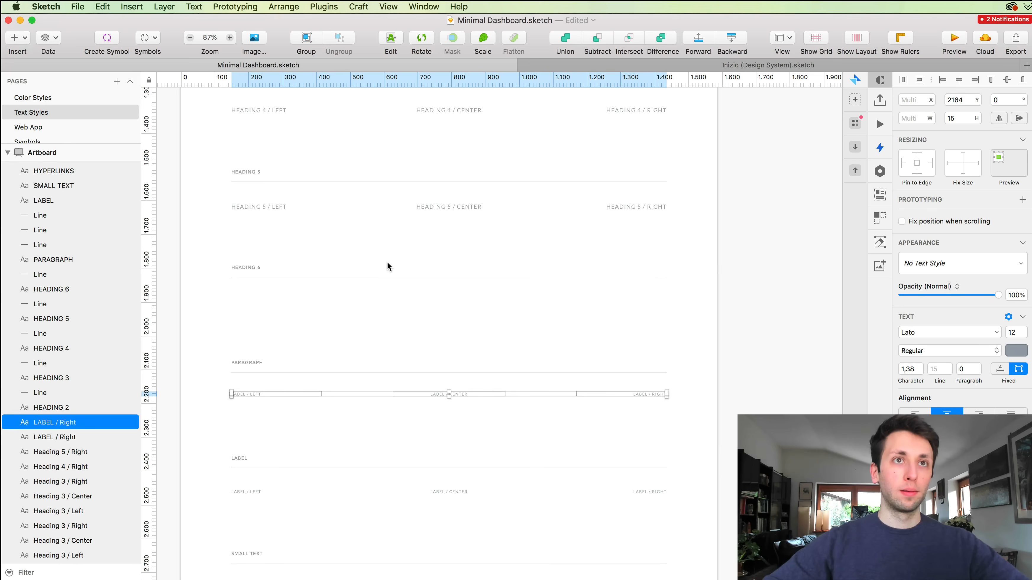
scroll(387, 263, "left", 4)
key("alt+super+v")
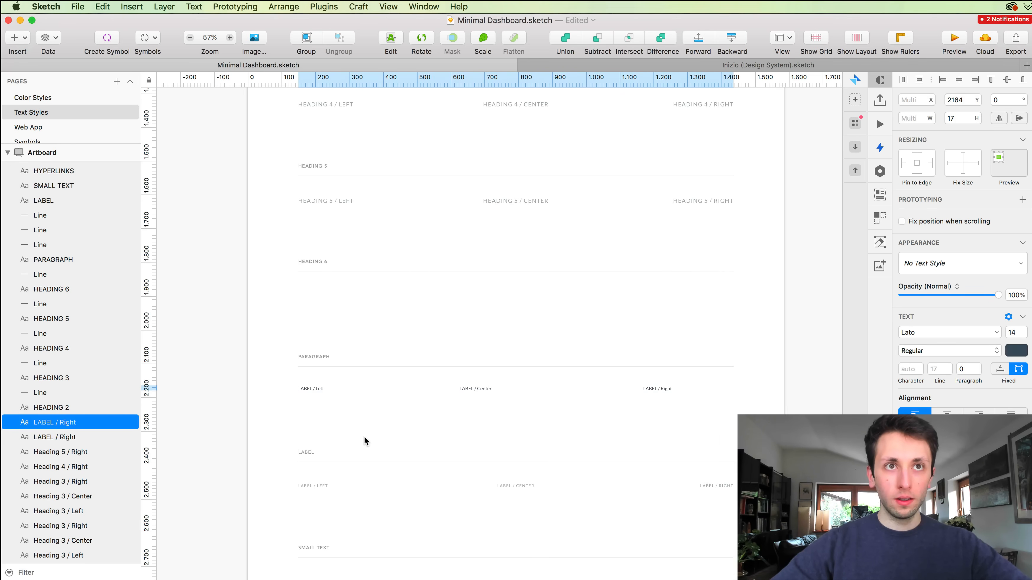
Change the left text in the Paragraph section to "Paragraph / Left" and copy the word "Paragraph".
scroll(364, 437, "up", 5)
scroll(287, 327, "down", 2)
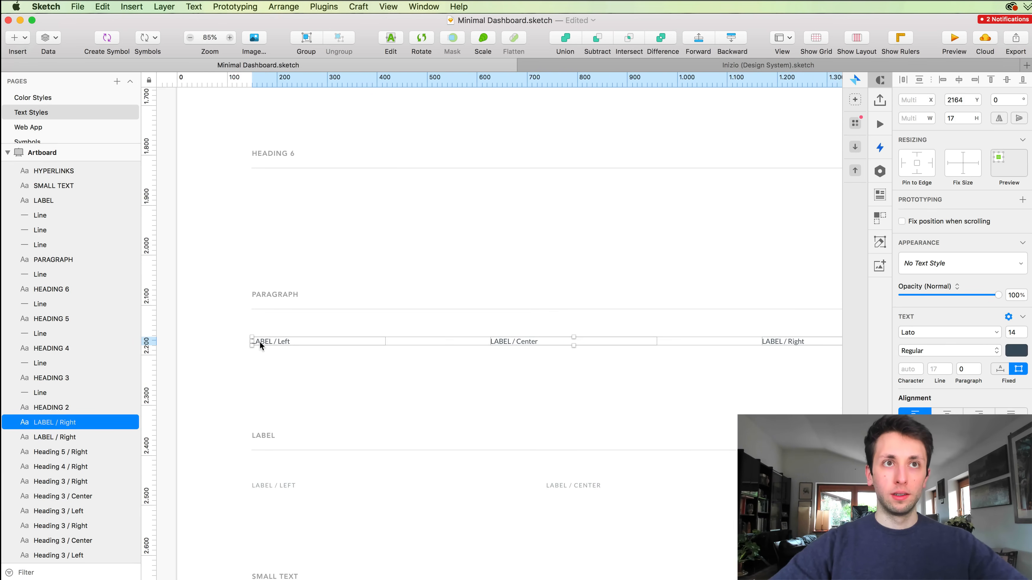
double_click(261, 341)
type("P")
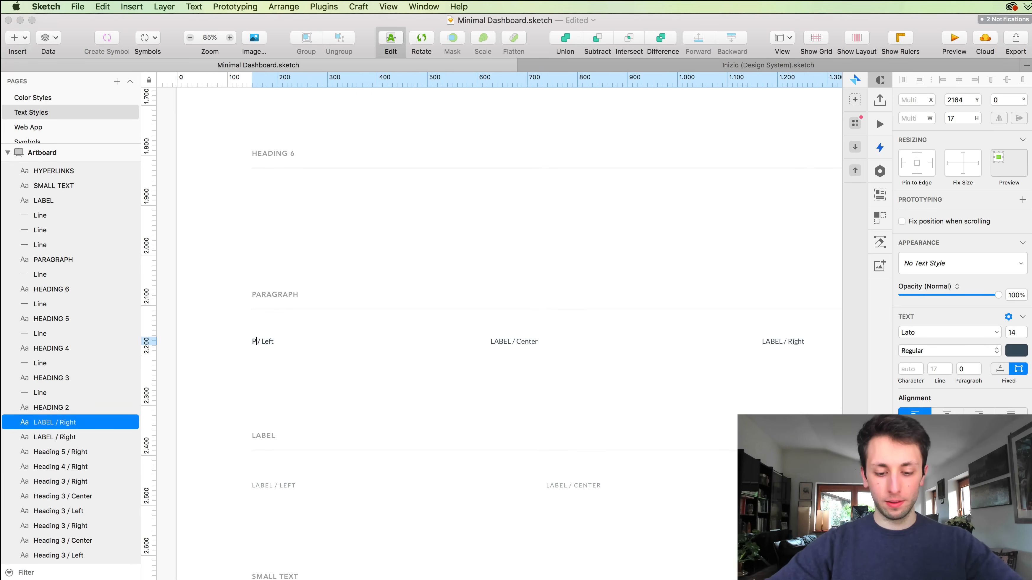
type("aragraph")
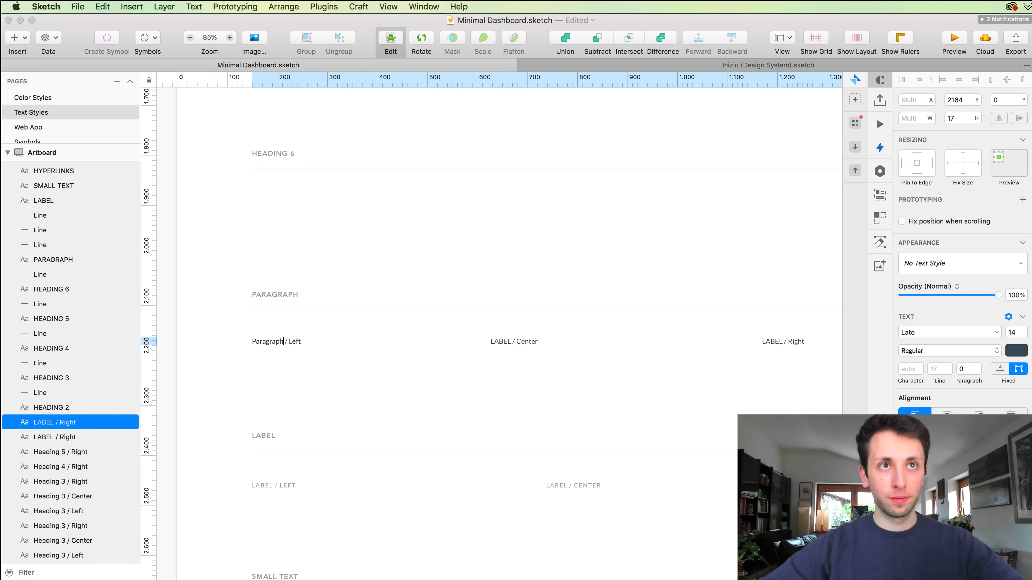
key("shift+alt+Left")
key("super+c")
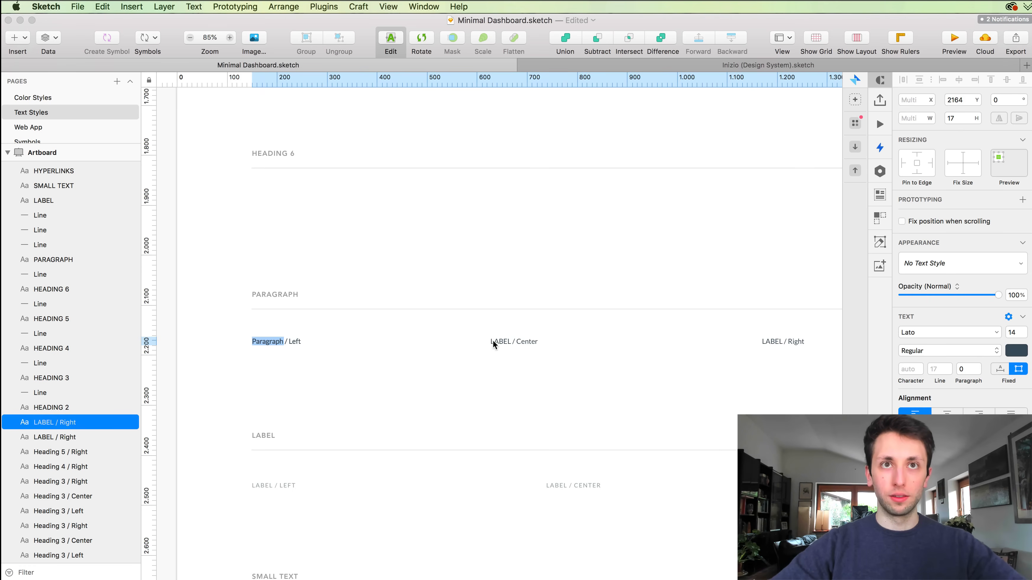
key("Escape")
key("Escape")
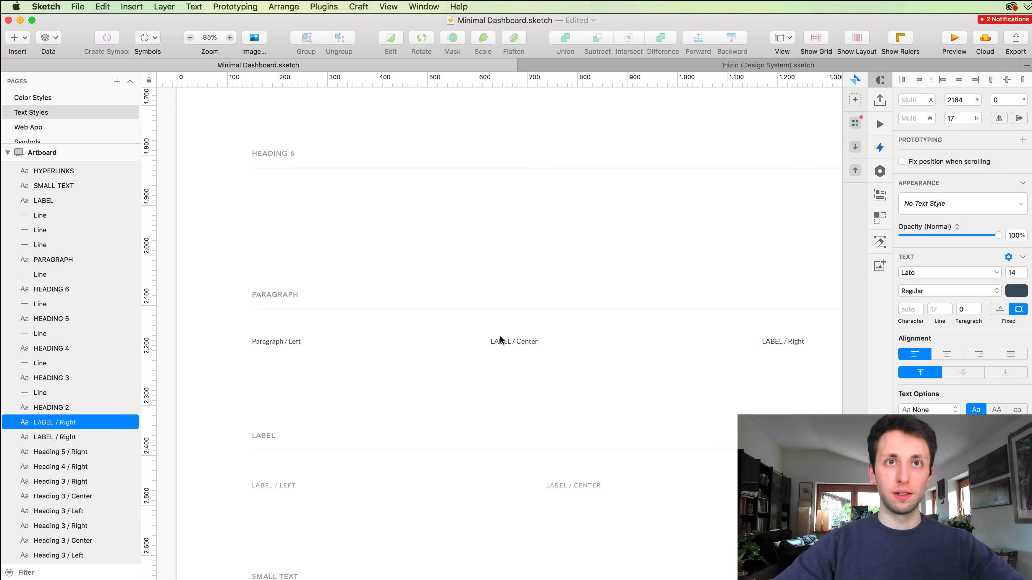
Change the other two texts in the Paragraph section to "Paragraph / Center" and "Paragraph / Right" using the copied word.
double_click(501, 341)
key("super+v")
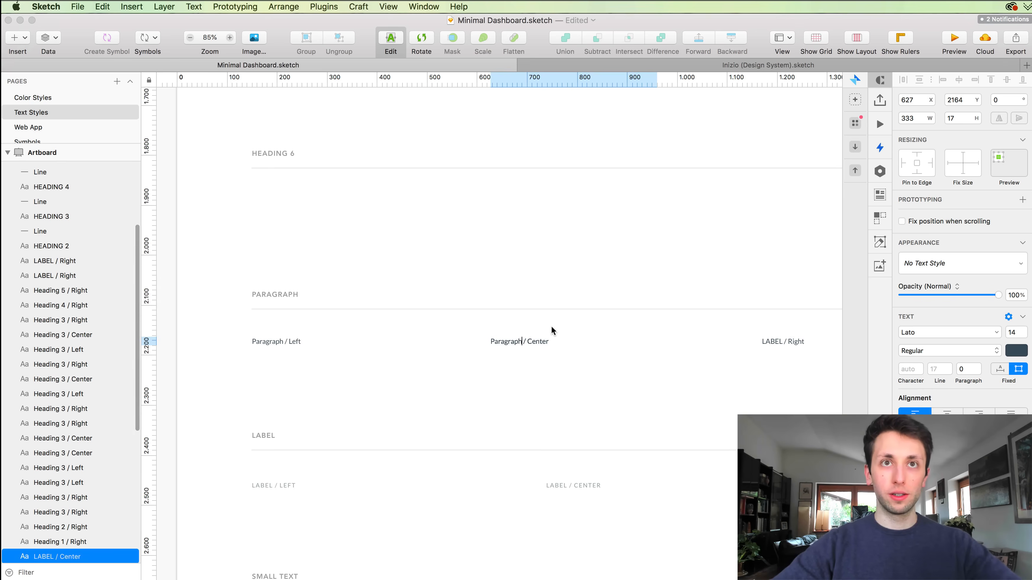
key("Escape")
scroll(609, 333, "right", 5)
left_click(618, 342)
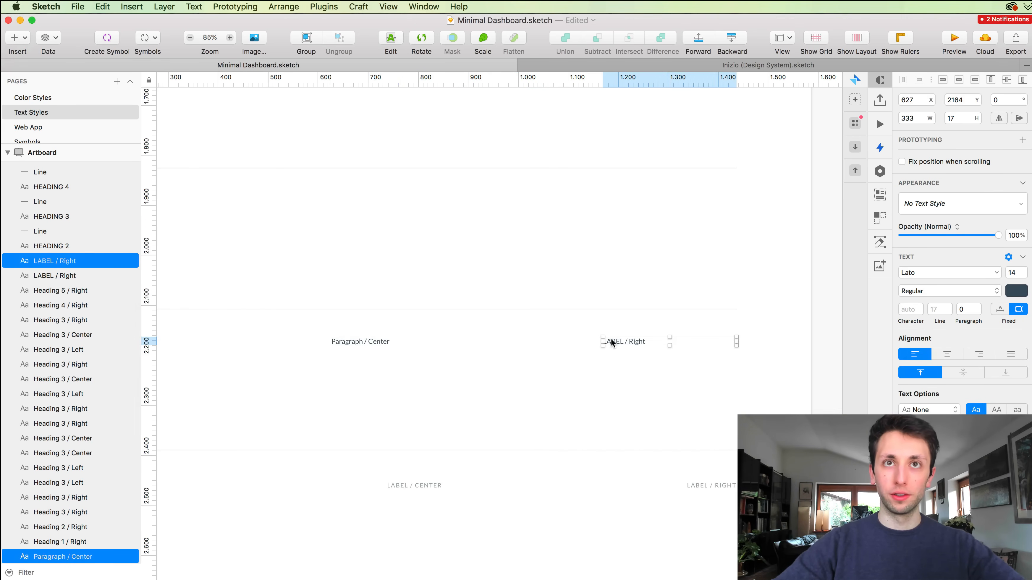
double_click(612, 340)
key("super+v")
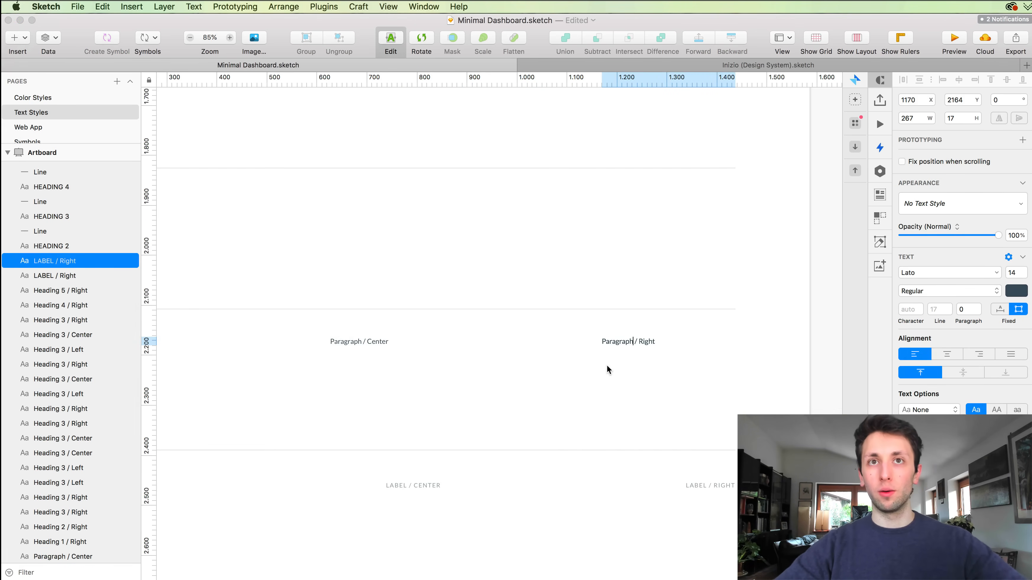
left_click(610, 364)
Right-align the "Paragraph / Right" text and center-align the "Paragraph / Center" text.
left_click(635, 340)
key("super+shift+bracketright")
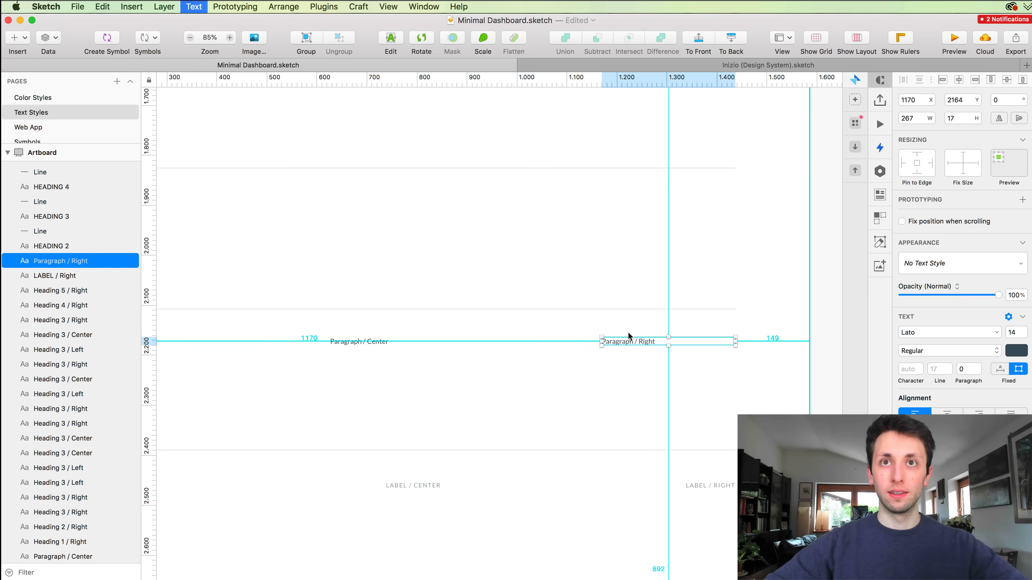
left_click_drag(423, 361, 355, 312)
key("super+shift+backslash")
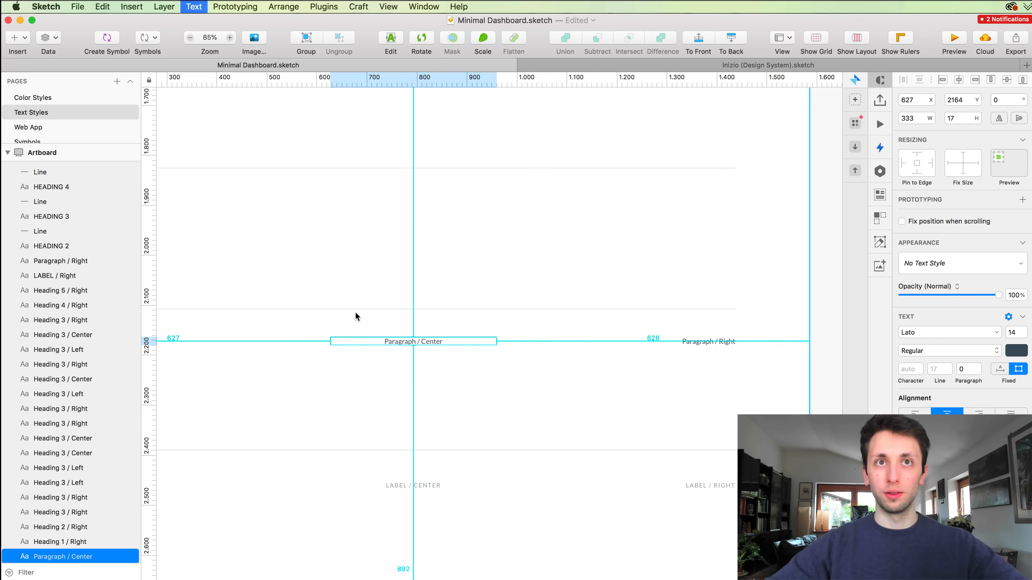
Duplicate the three Paragraph texts and place the copies as a second row below them at Y 2209.
scroll(357, 313, "left", 3)
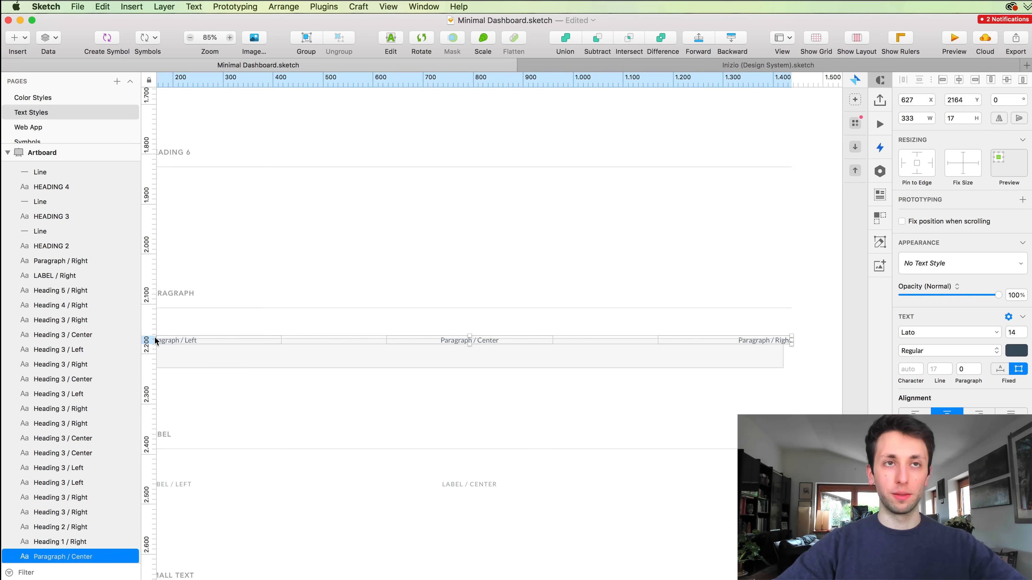
left_click(200, 338, "shift")
key("super+d")
key("shift+Down")
key("shift+Down")
key("shift+Down")
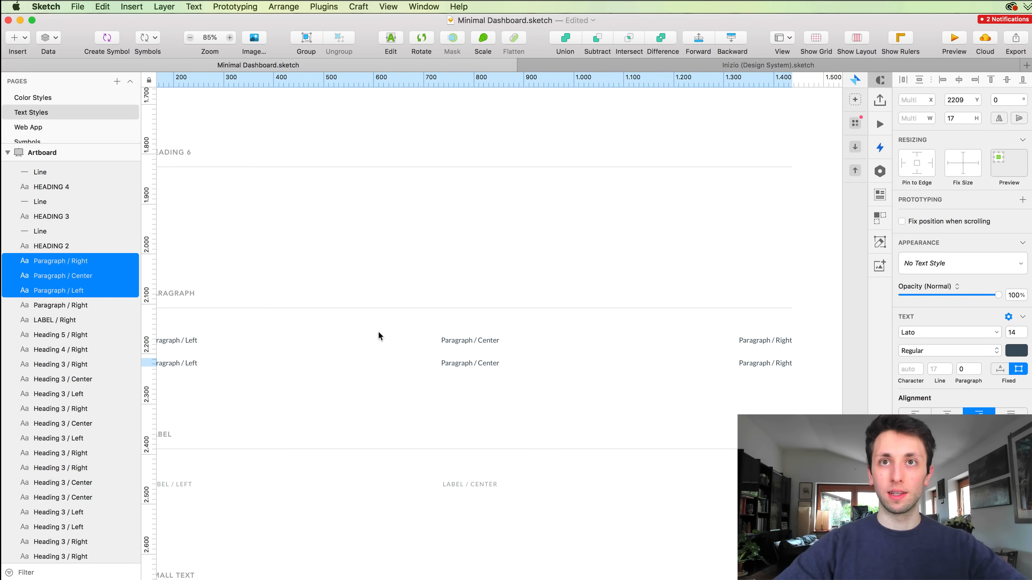
Try moving the second row of Paragraph texts further down to Y 2224, and undo the move.
scroll(379, 331, "down", 3)
scroll(379, 332, "up", 10)
scroll(378, 331, "down", 5)
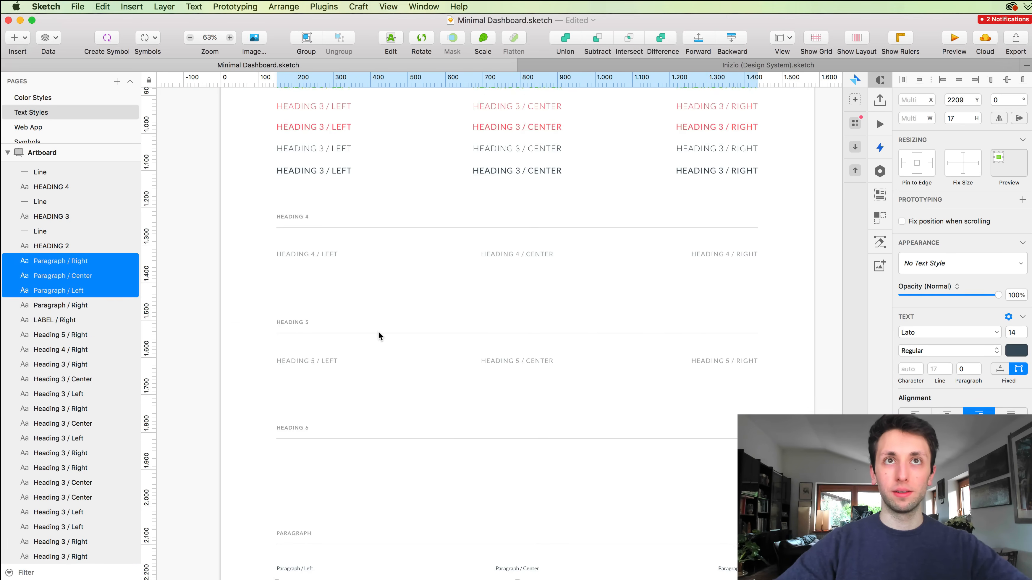
key("shift+Down")
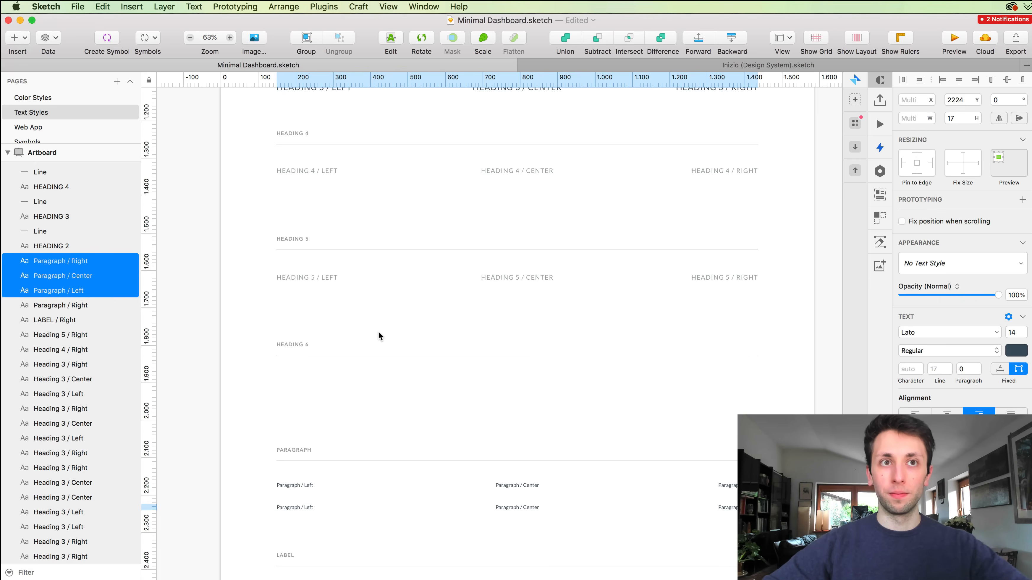
key("super+z")
Try the Medium weight on the second row of Paragraph texts, and switch the row to a bolder Lato weight.
left_click(931, 351)
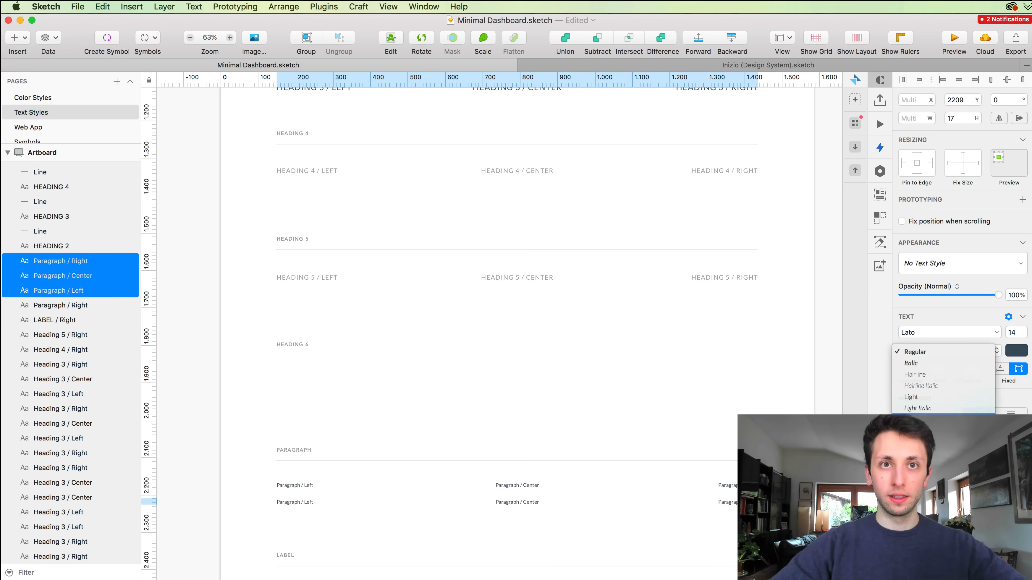
left_click(935, 419)
scroll(491, 514, "up", 5)
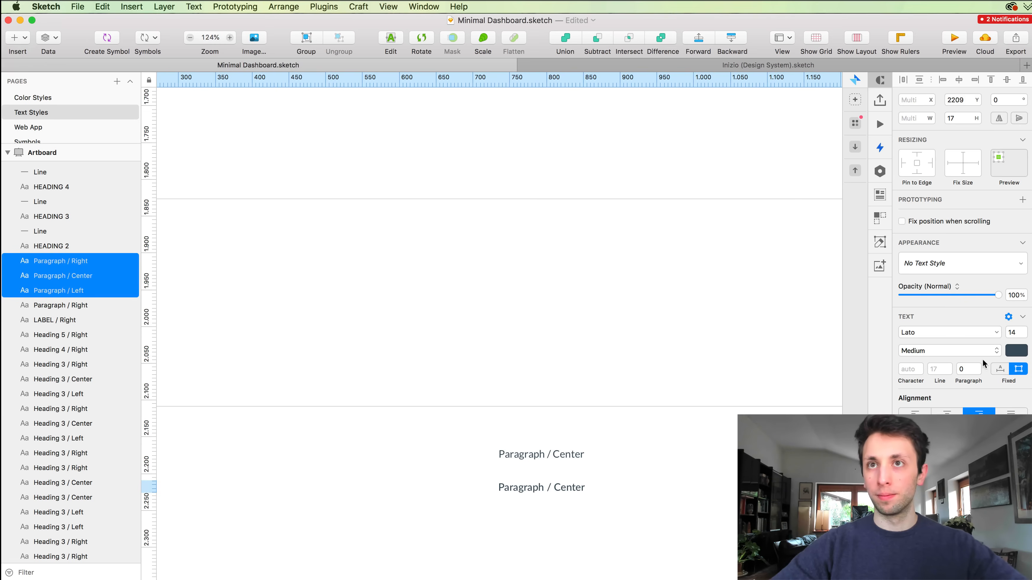
left_click(974, 352)
left_click(934, 362)
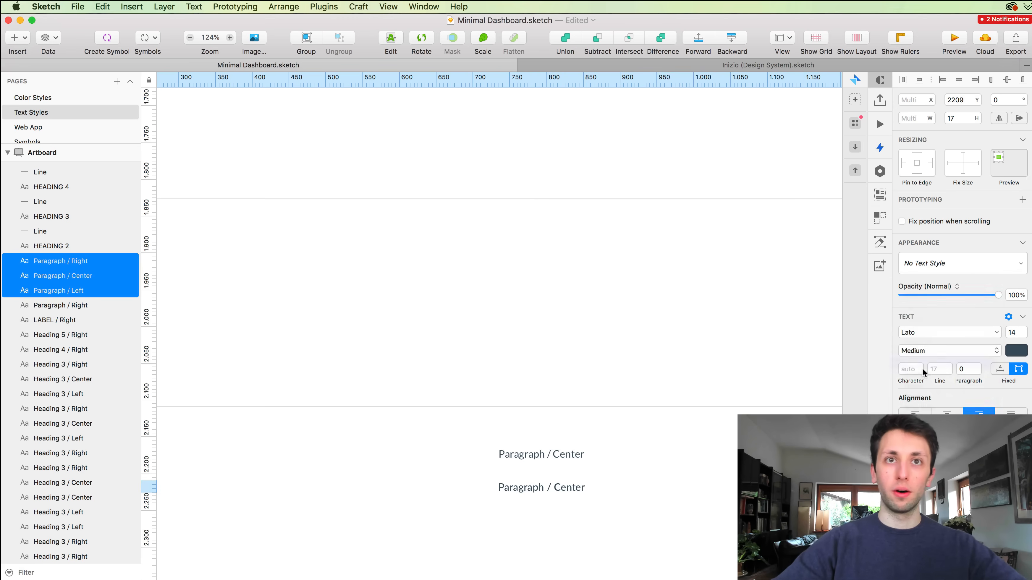
scroll(594, 347, "down", 5)
left_click(595, 347)
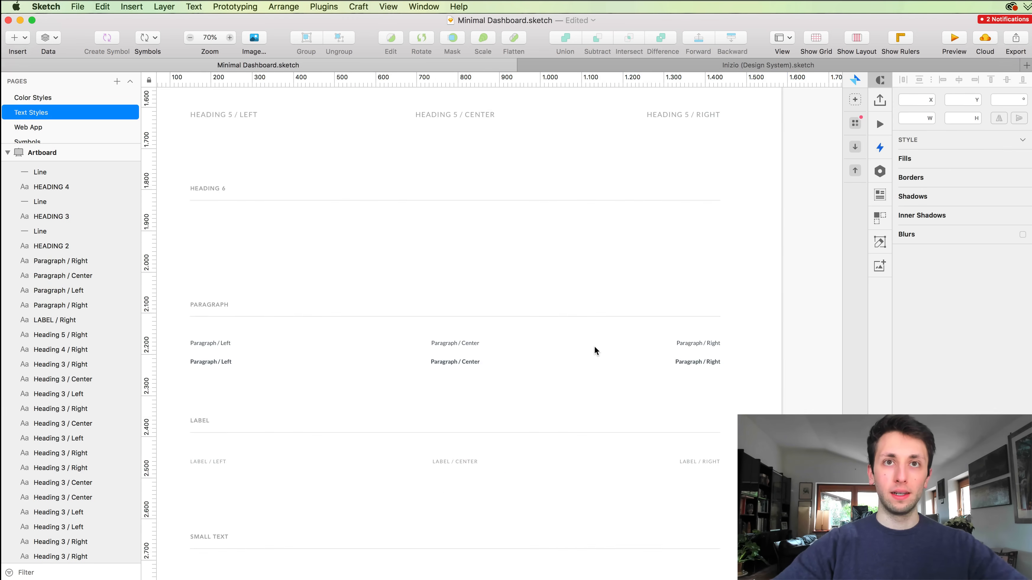
Duplicate the three label texts into the Small Text section, just below its divider line, at Y 2728.
scroll(595, 347, "down", 4)
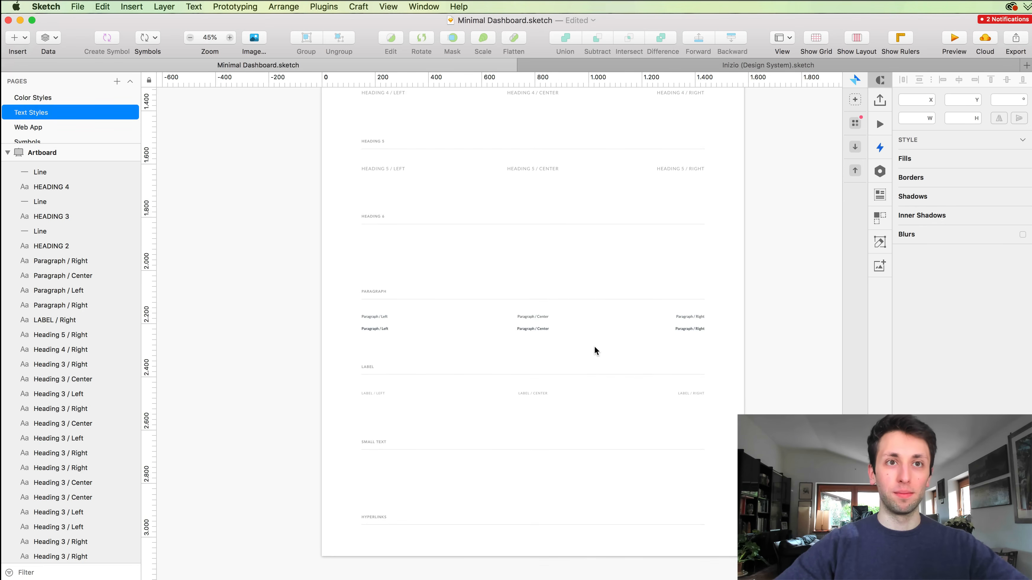
scroll(325, 380, "up", 3)
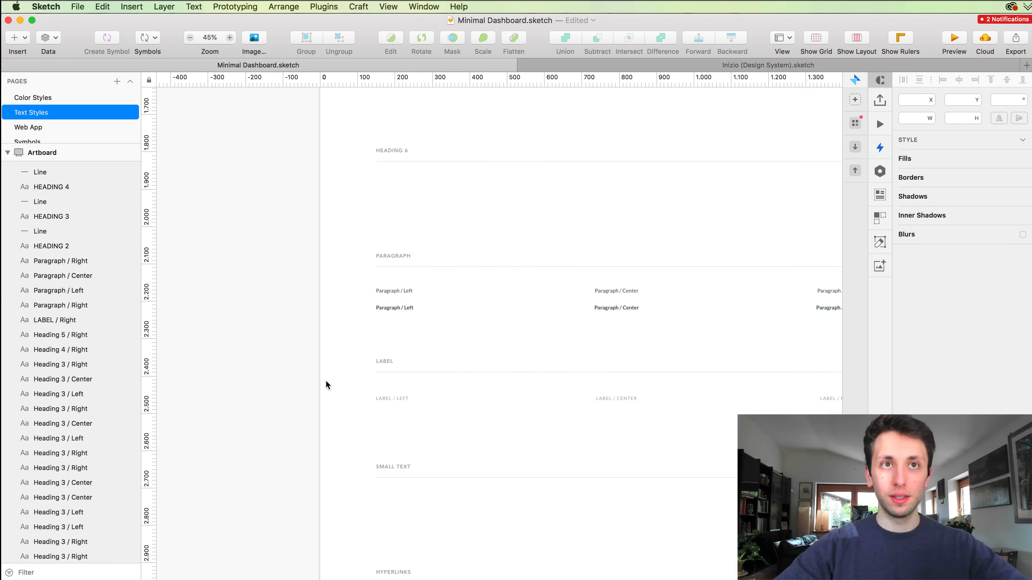
mouse_move(330, 383)
left_mouse_down()
mouse_move(837, 419)
mouse_move(816, 445)
mouse_move(816, 500)
left_mouse_up()
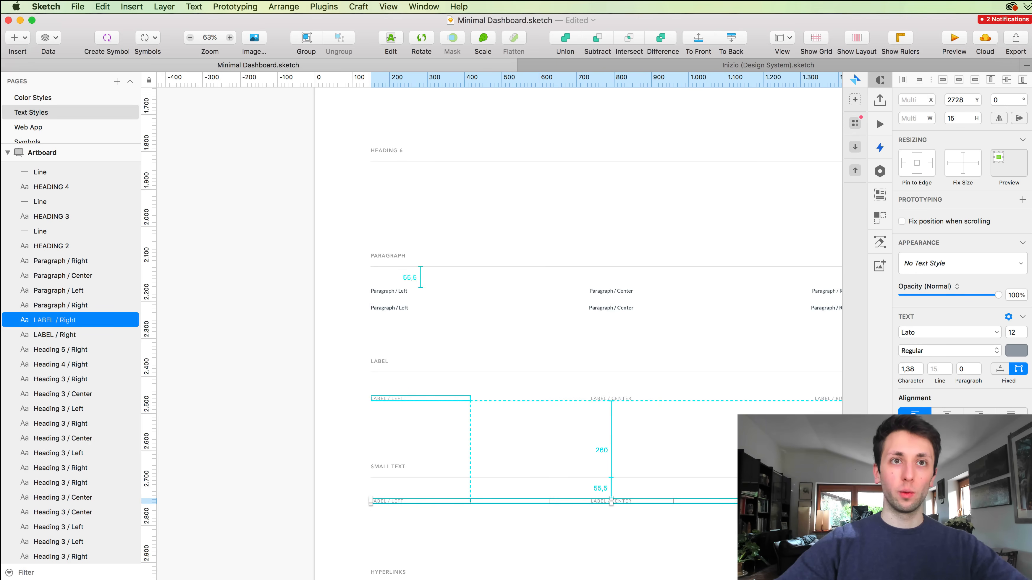
Open the first Bank Accounts row's symbol from the Web App page and copy the style of its 01 Jun 2018 date text.
scroll(658, 456, "down", 2)
scroll(658, 456, "right", 2)
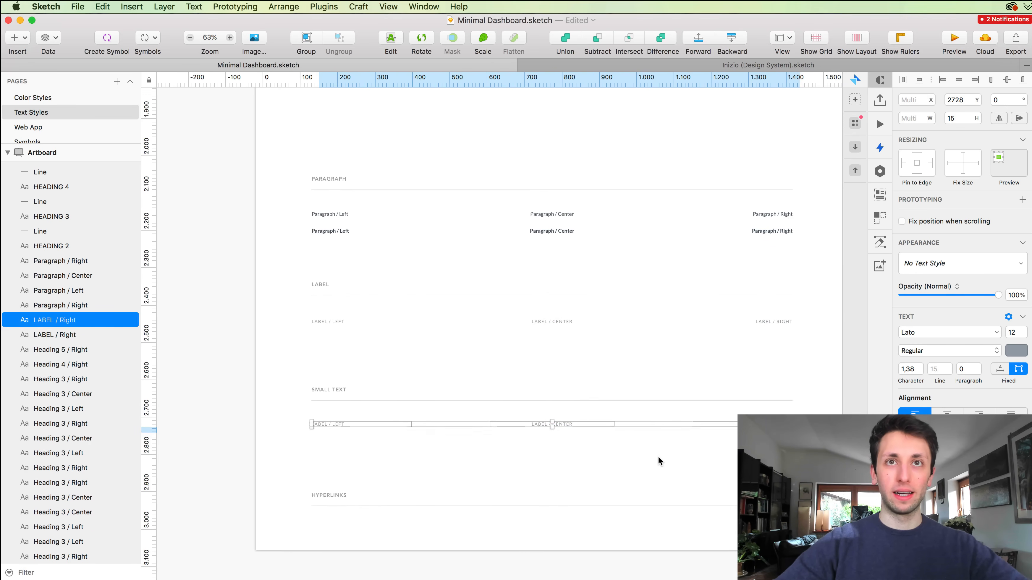
scroll(658, 456, "up", 3)
scroll(588, 404, "up", 1)
key("Page_Up")
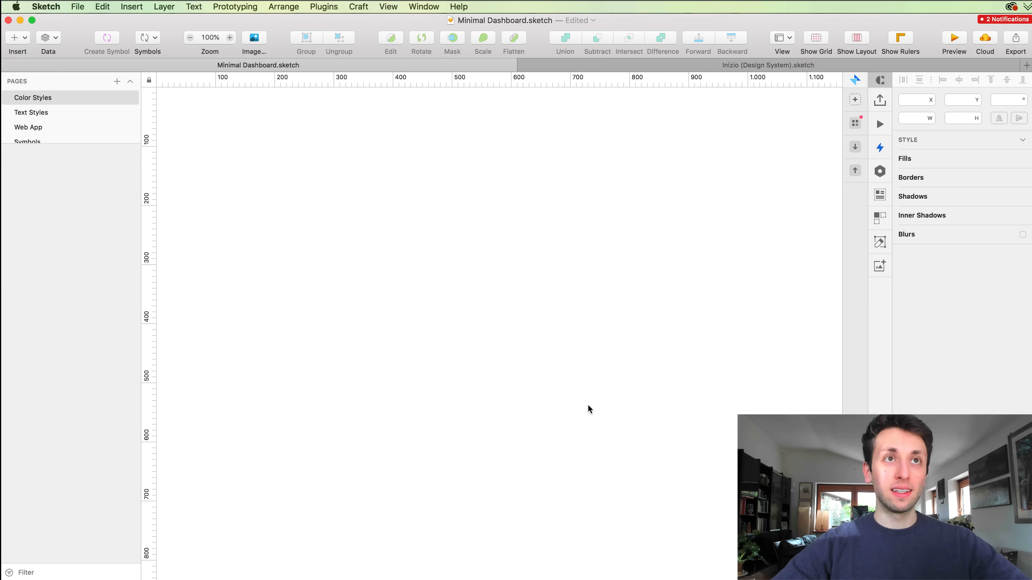
key("Page_Down")
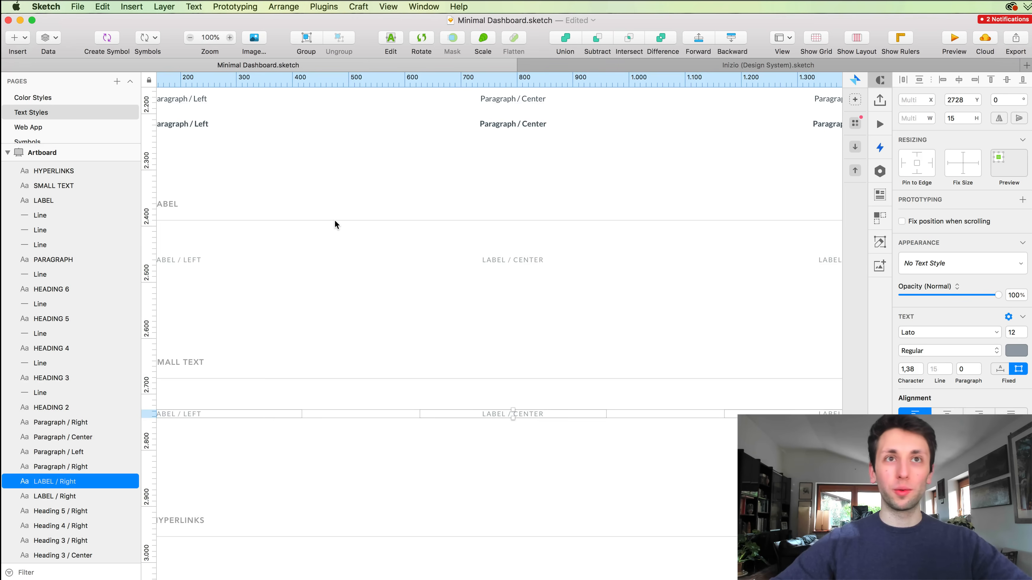
key("Page_Down")
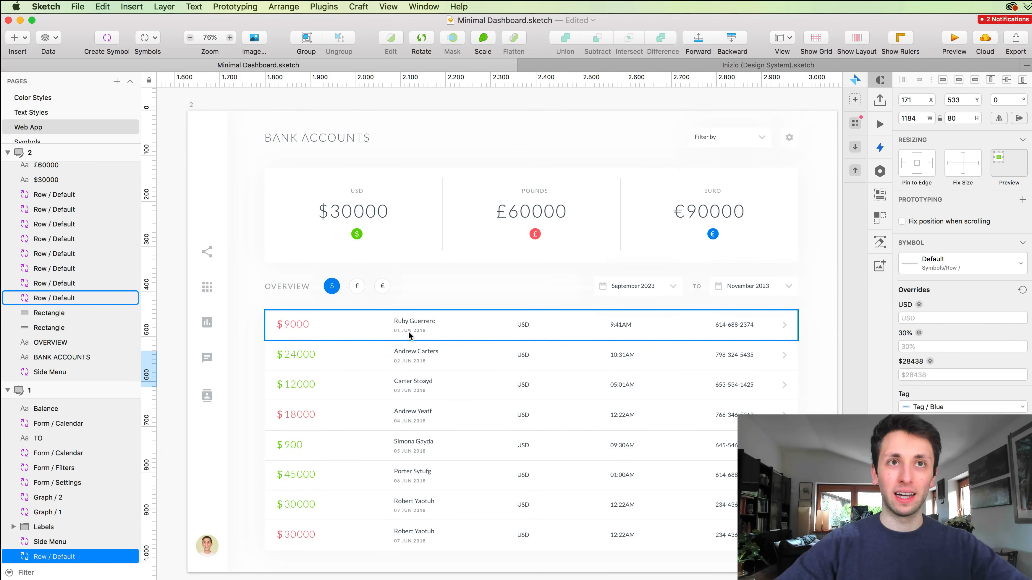
scroll(408, 332, "up", 3)
left_click(409, 331)
double_click(409, 332)
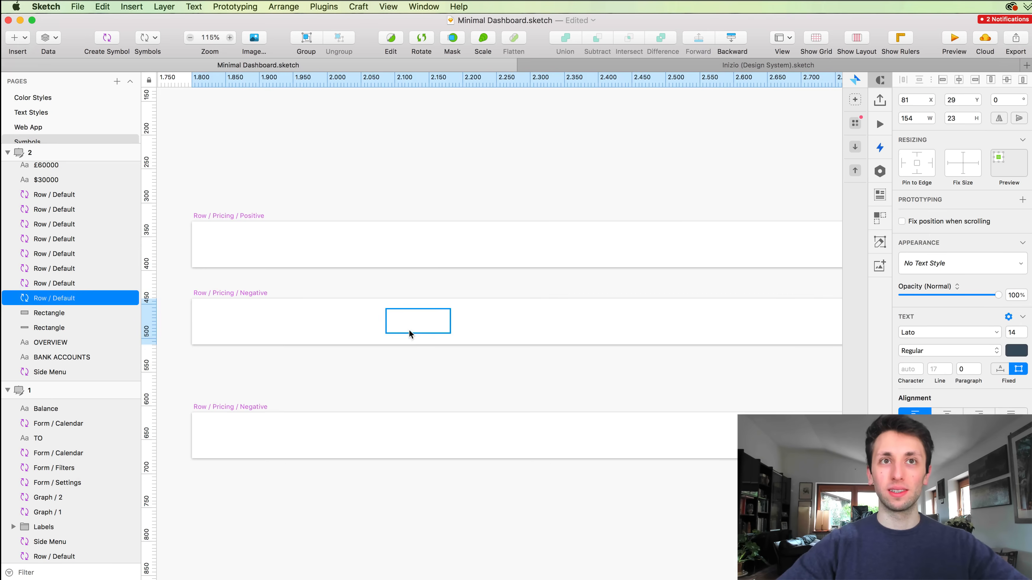
left_click(409, 330)
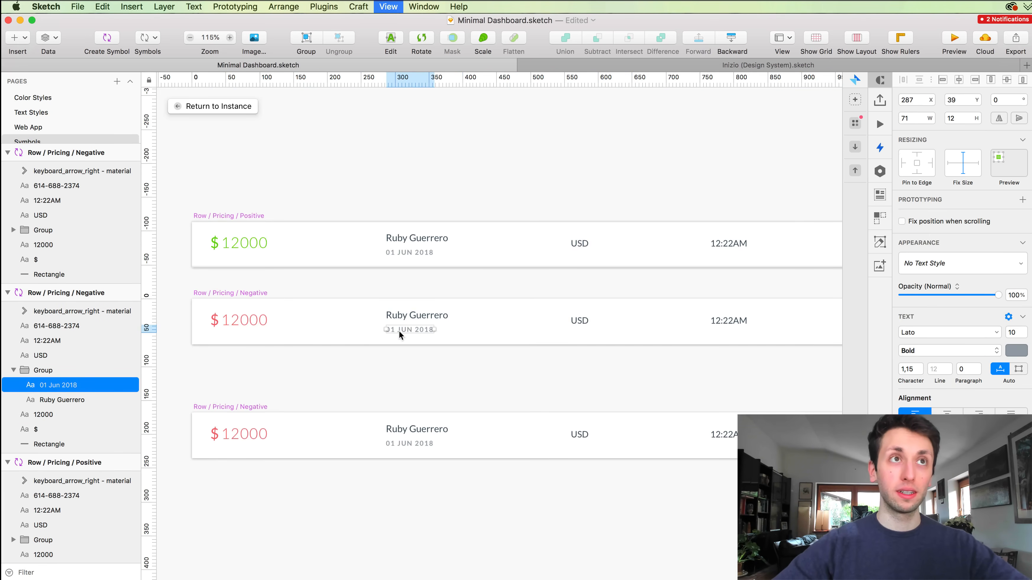
key("Page_Up")
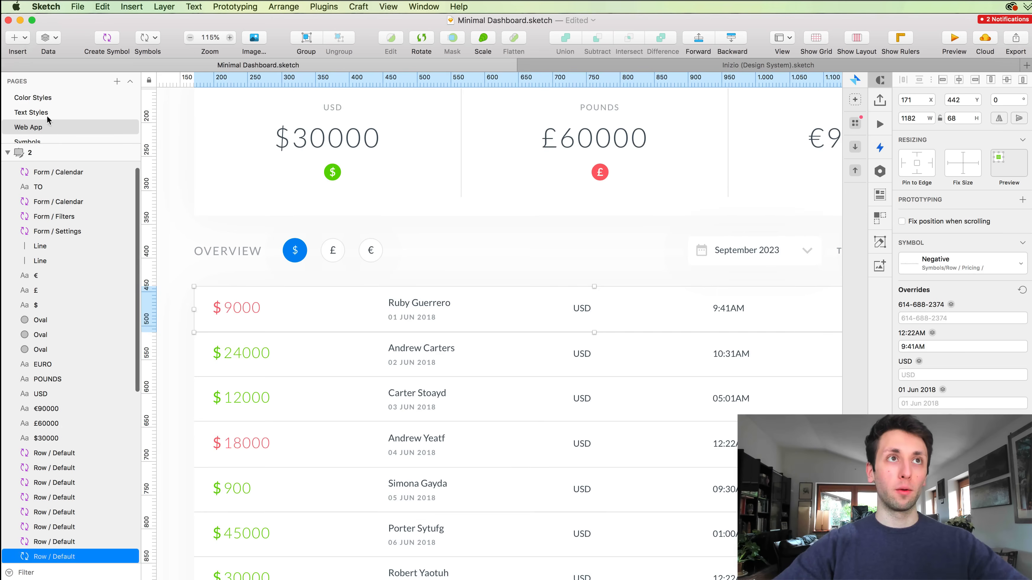
Return to the Text Styles page and paste the copied Lato Bold 10 style onto the three label texts in the Small Text section.
left_click(48, 115)
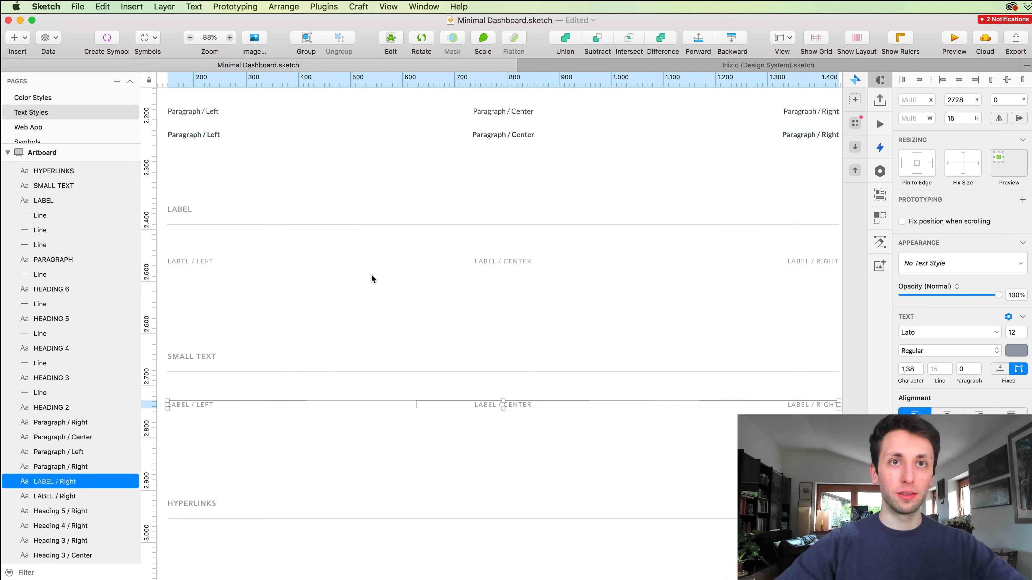
left_click(384, 350)
scroll(292, 385, "left", 2)
left_click_drag(248, 380, 852, 425)
key("alt+super+v")
left_click(620, 310)
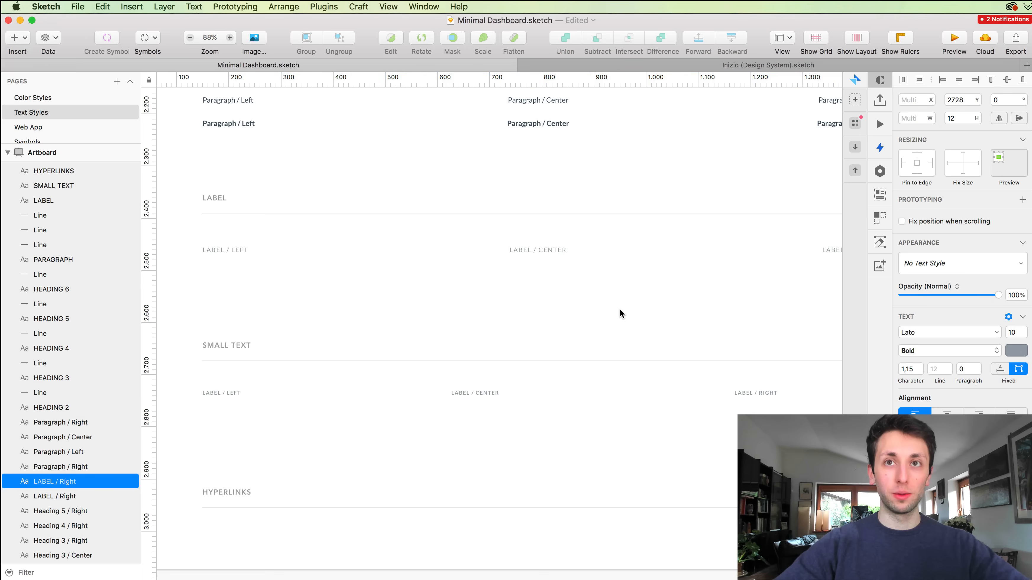
Align the Small Text section's Right label to the right and its Center label to the centre.
left_click_drag(744, 414, 774, 382)
key("shift+super+bracketright")
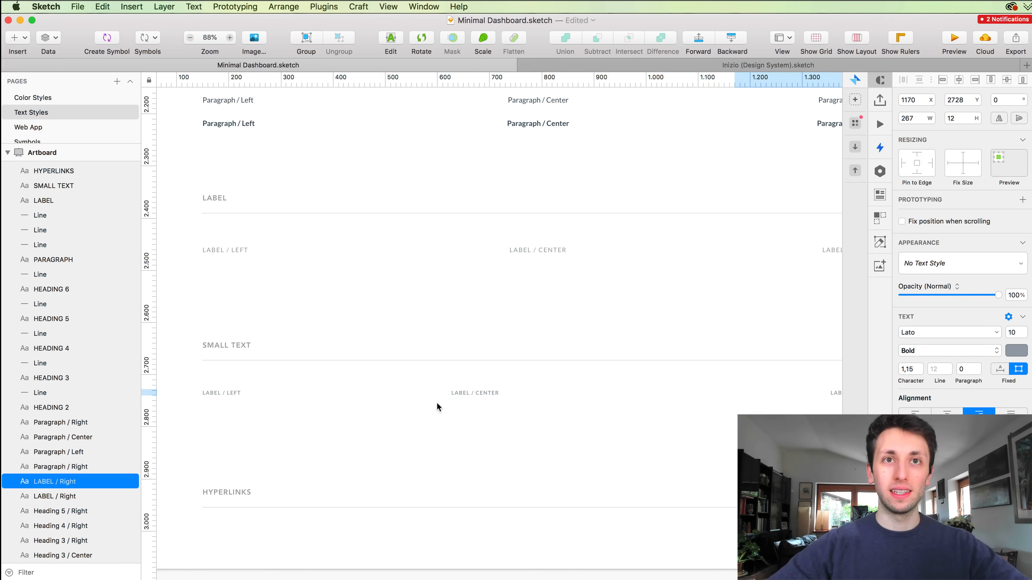
left_click(454, 391)
key("shift+super+backslash")
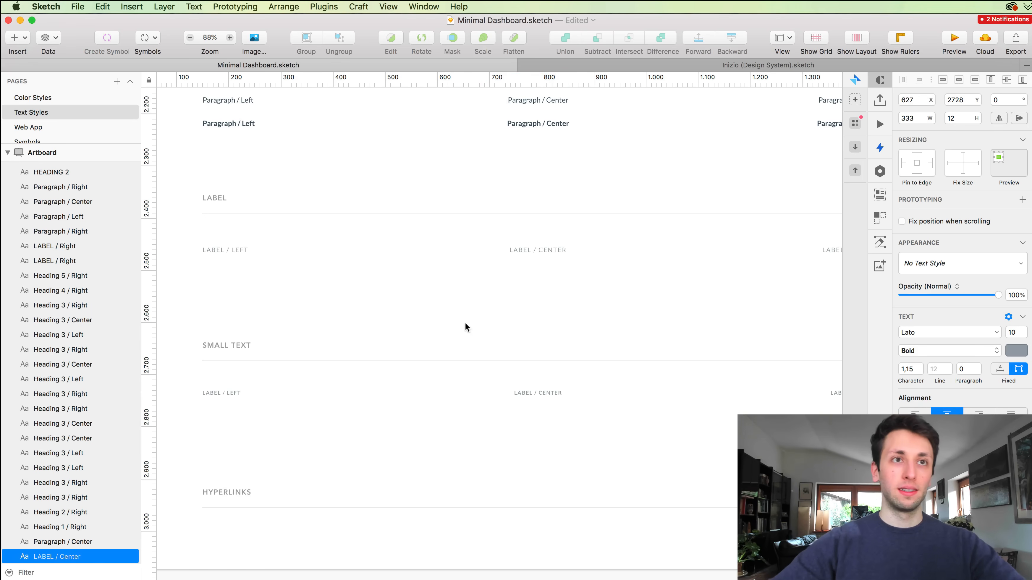
left_click(466, 324)
Change the left and centre texts of the Small Text section to "SMALL TEXT / Left" and "SMALL TEXT / Center".
left_click(240, 391)
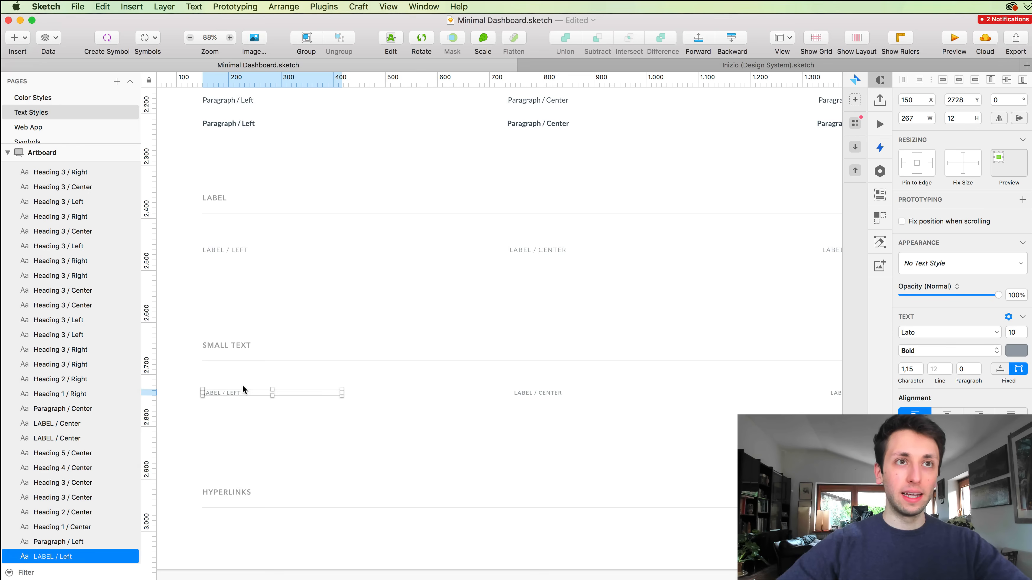
key("Return")
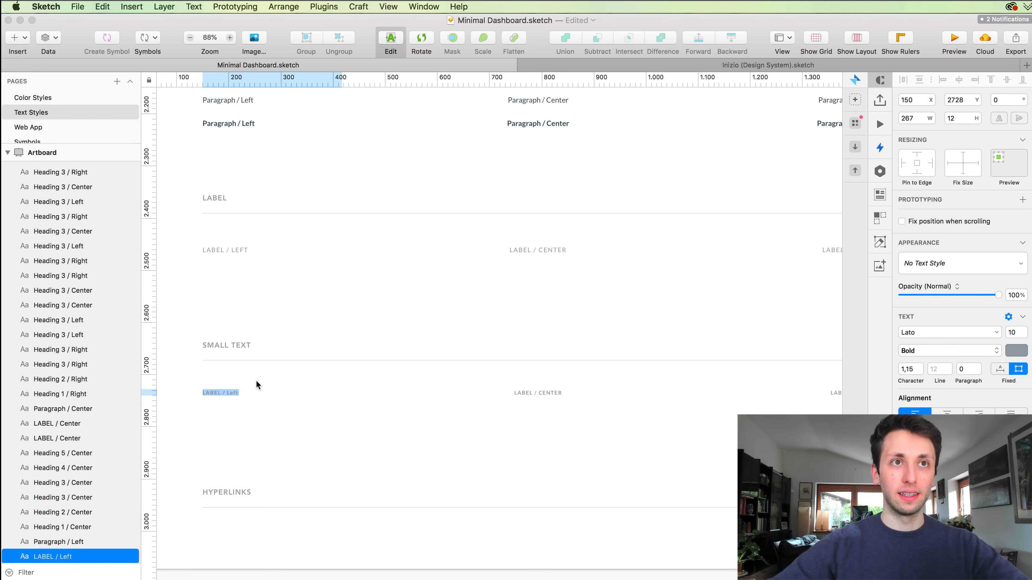
key("Left")
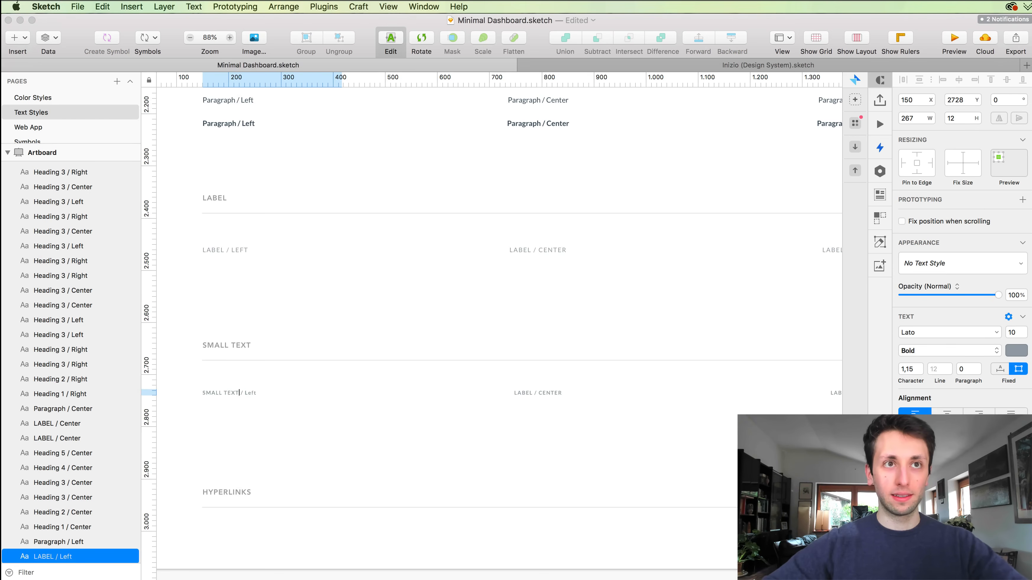
key("Escape")
left_click(521, 389)
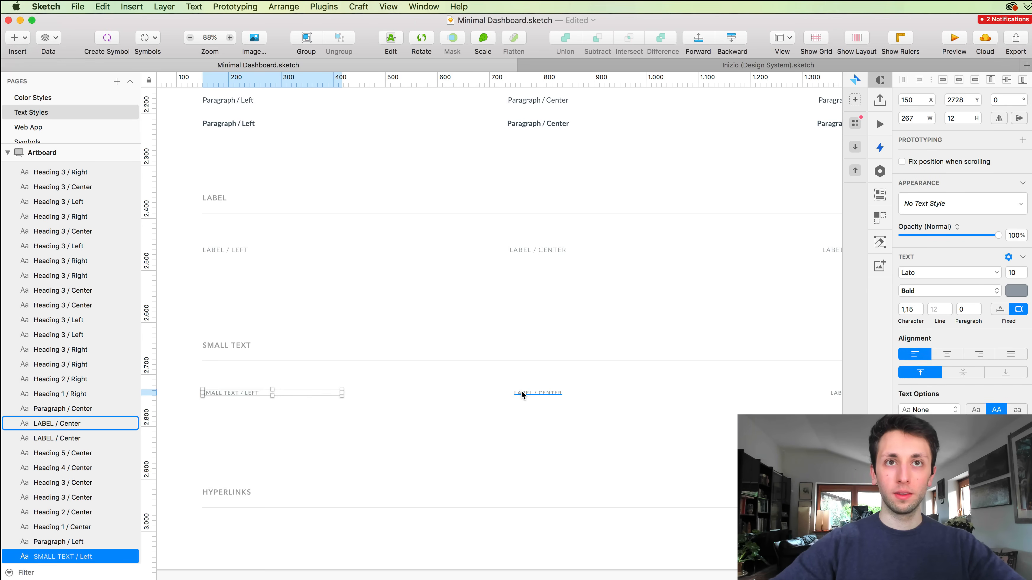
double_click(521, 391)
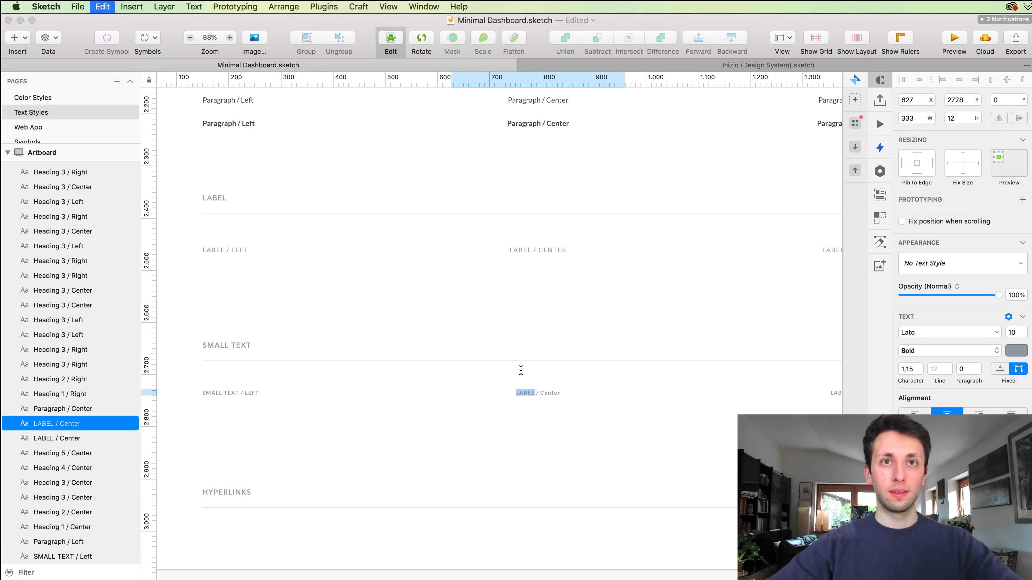
key("Escape")
Change the right-aligned text of the Small Text section to "SMALL TEXT / Right" and deselect it.
scroll(529, 382, "right", 10)
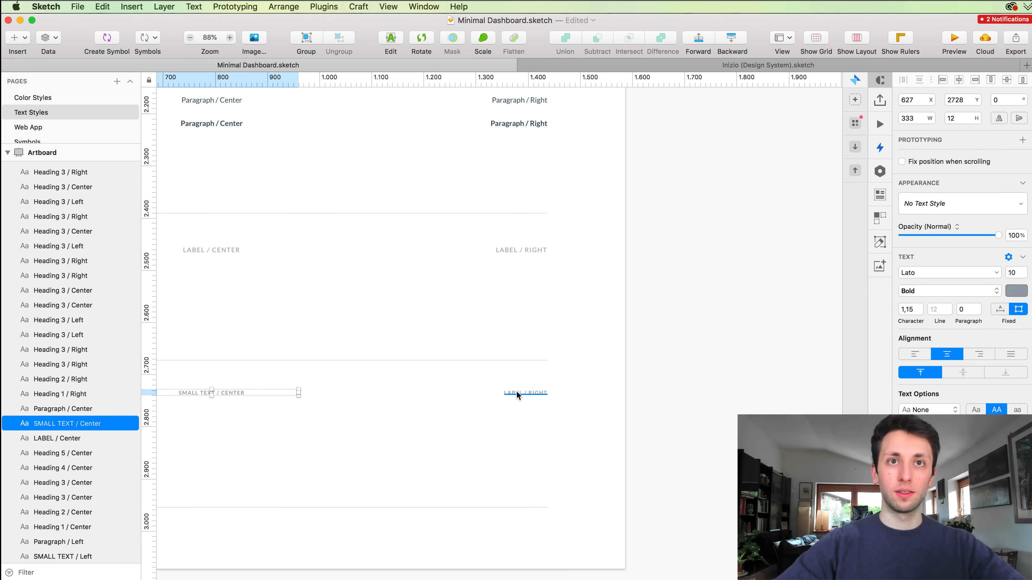
left_click(517, 393)
double_click(515, 391)
type("SMALL TEXT")
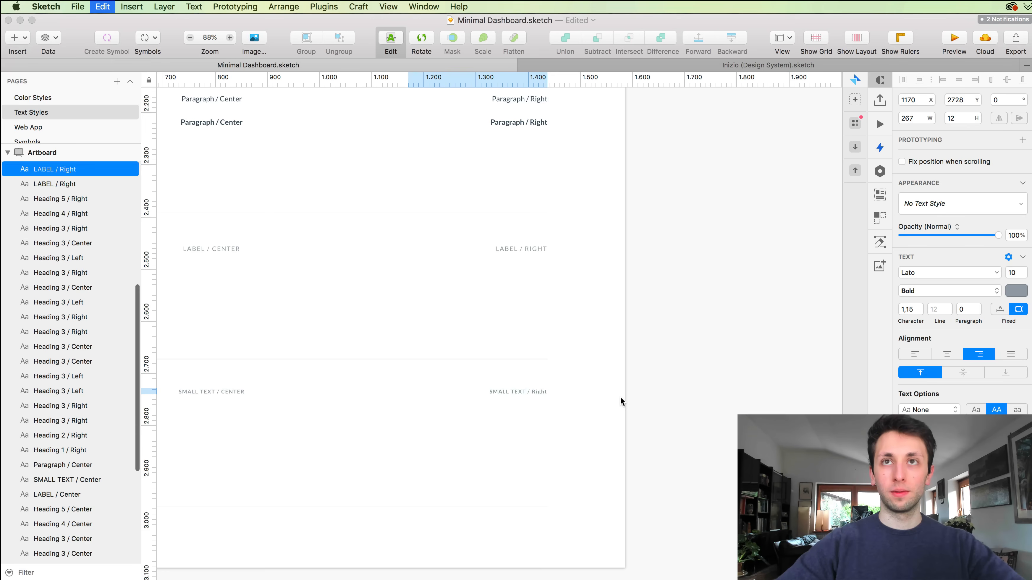
key("Escape")
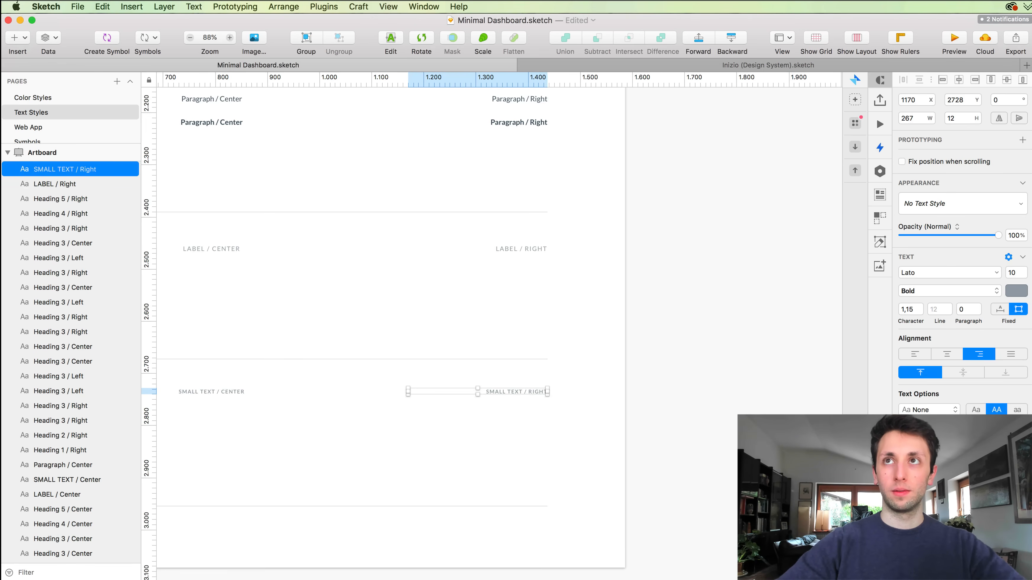
left_click(719, 279)
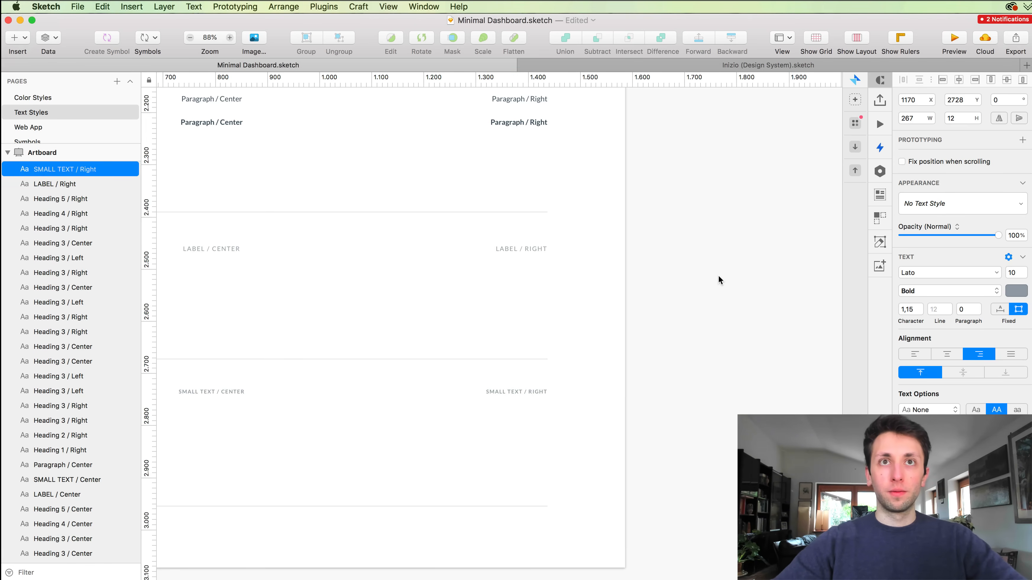
Extend the artboard's lower edge below the Hyperlinks section to a height of about 3179.
scroll(717, 293, "left", 10)
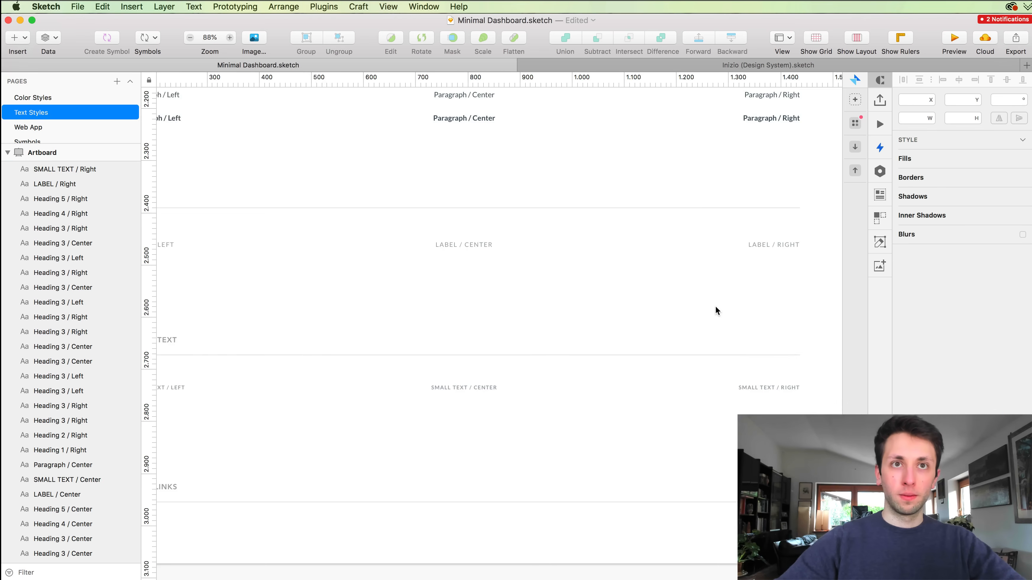
scroll(716, 310, "down", 3)
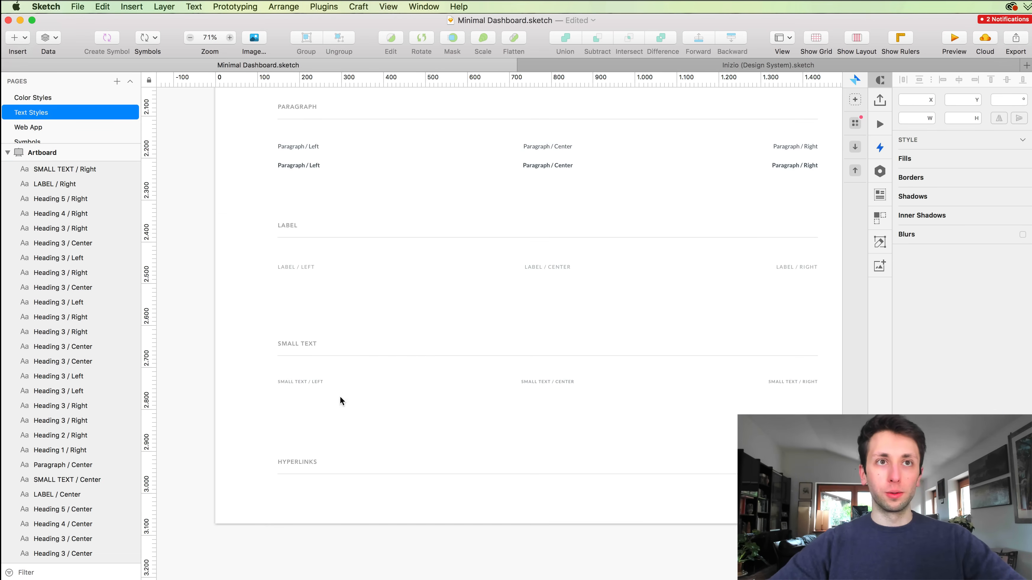
scroll(263, 427, "down", 3)
scroll(263, 426, "up", 10)
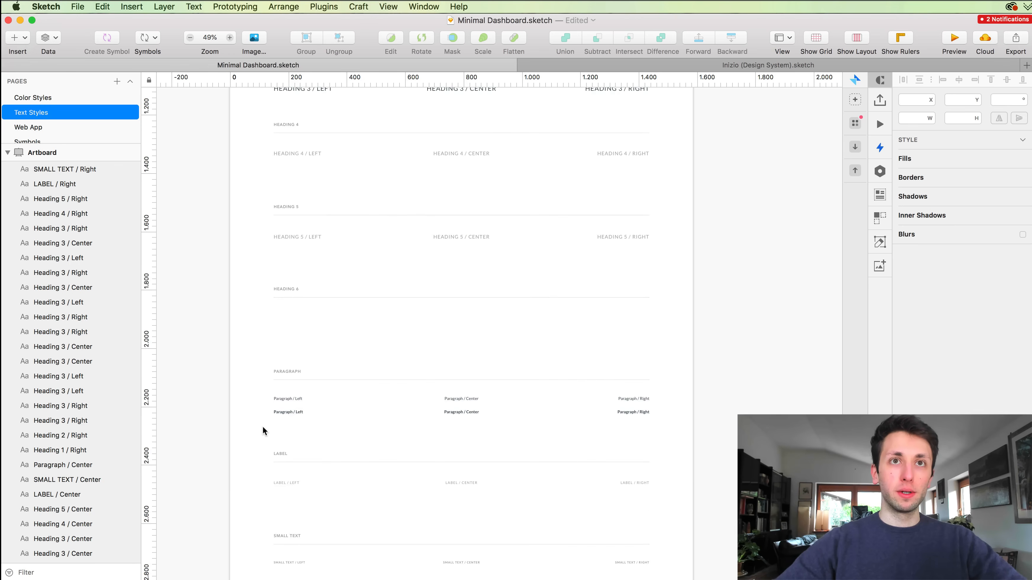
scroll(388, 390, "up", 15)
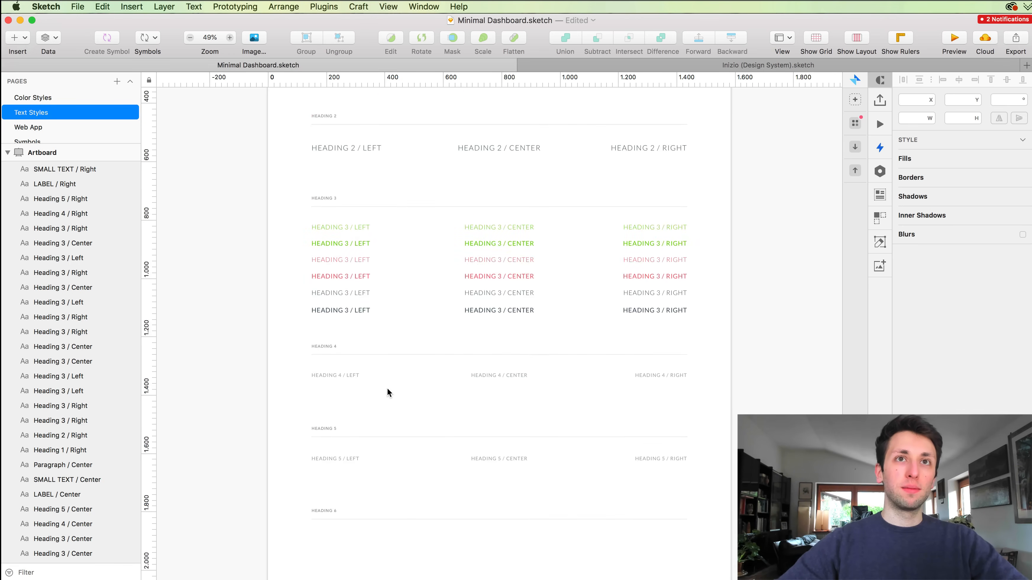
scroll(388, 390, "up", 2)
left_click(281, 208)
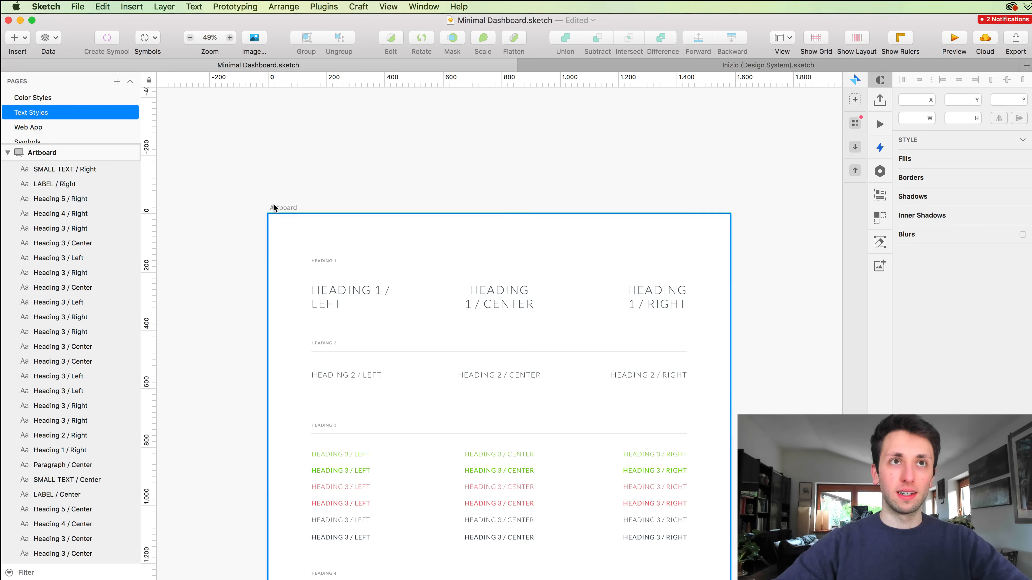
scroll(541, 301, "down", 20)
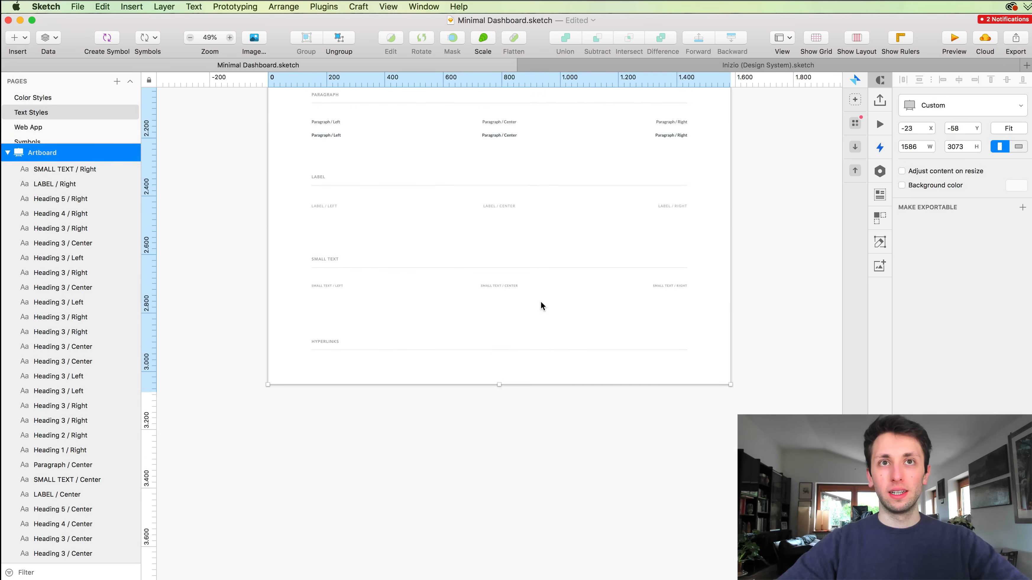
left_click_drag(499, 382, 500, 409)
Review the text styles on the artboard, from the headings through the paragraph, label, small text and hyperlinks sections.
scroll(510, 396, "left", 3)
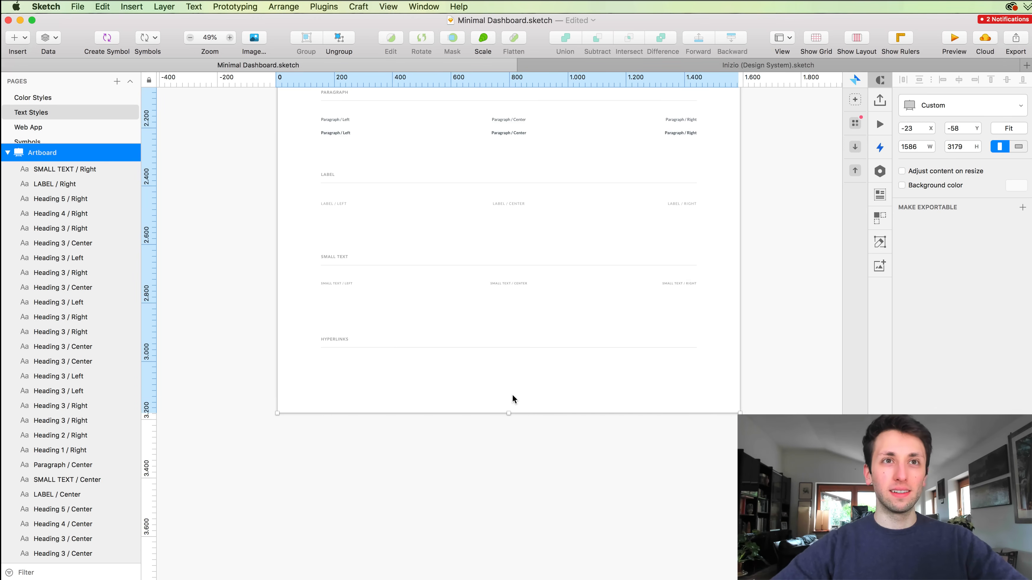
scroll(513, 398, "left", 2)
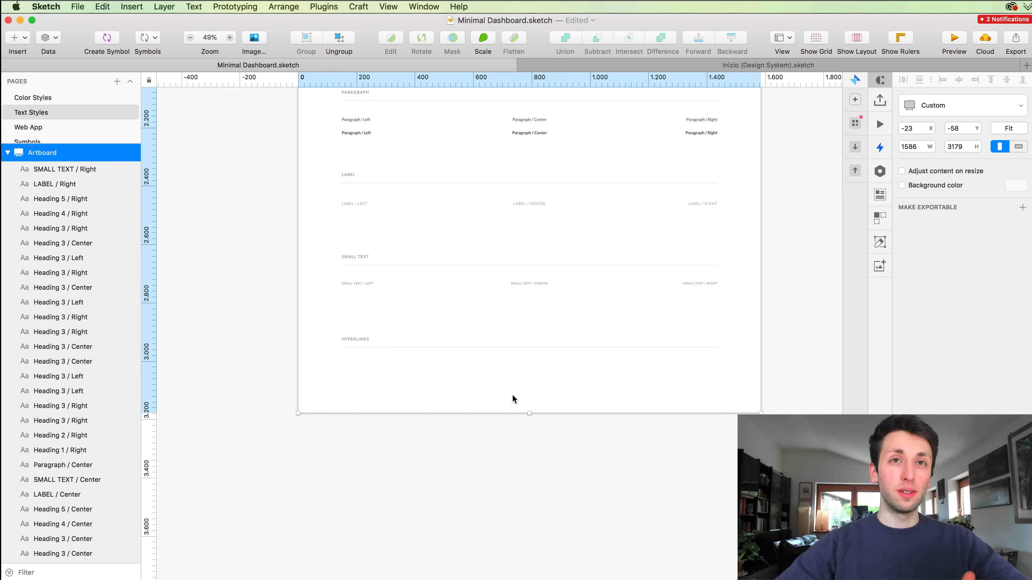
scroll(513, 398, "up", 5)
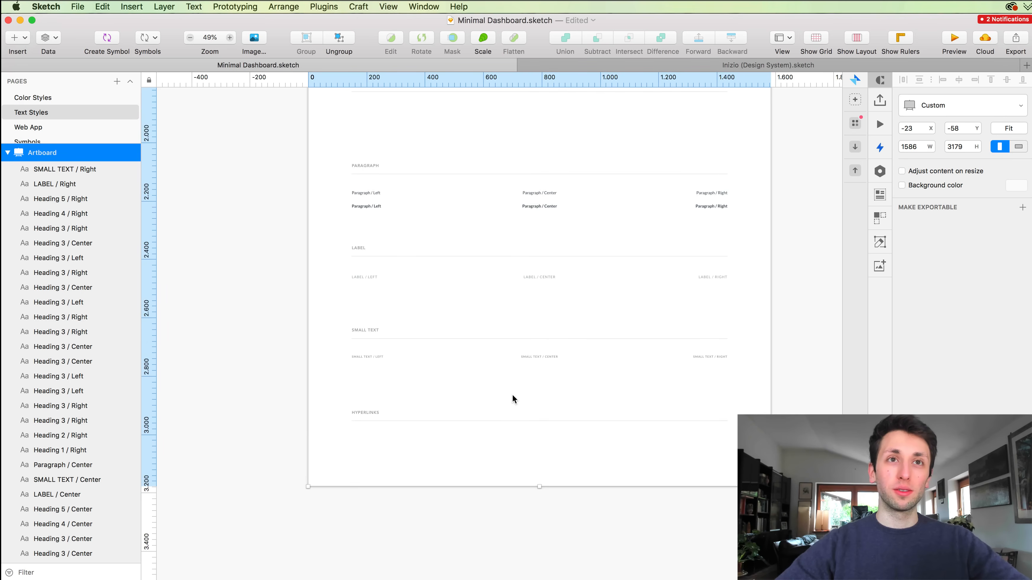
scroll(512, 399, "up", 8)
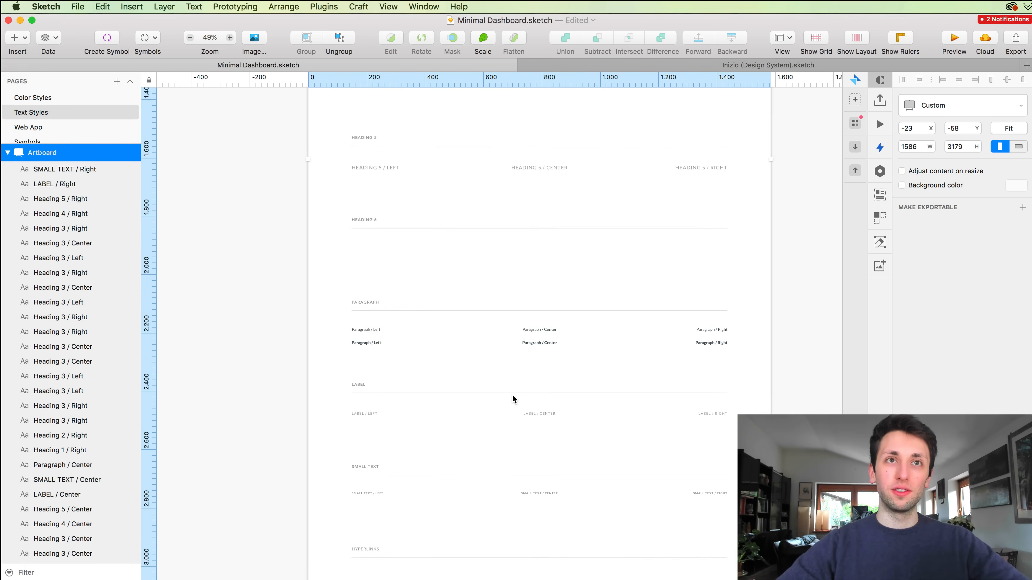
scroll(513, 399, "up", 1)
scroll(512, 395, "up", 7)
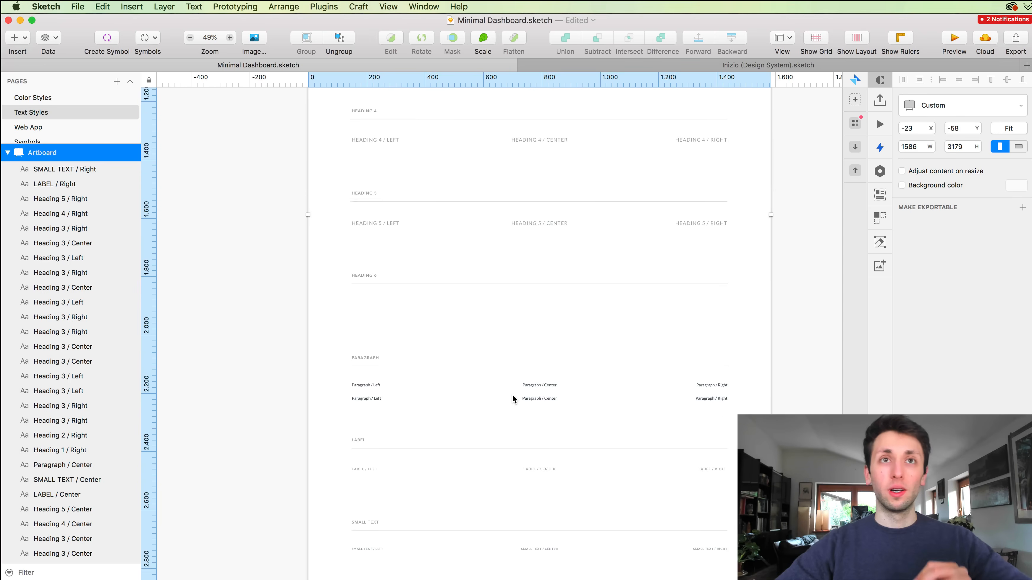
scroll(513, 399, "up", 10)
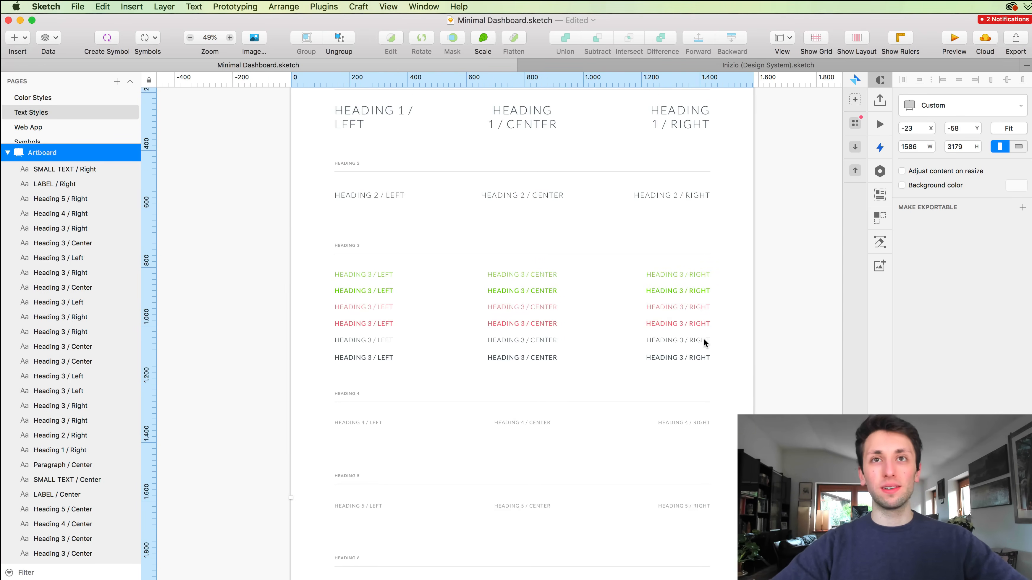
scroll(703, 340, "up", 3)
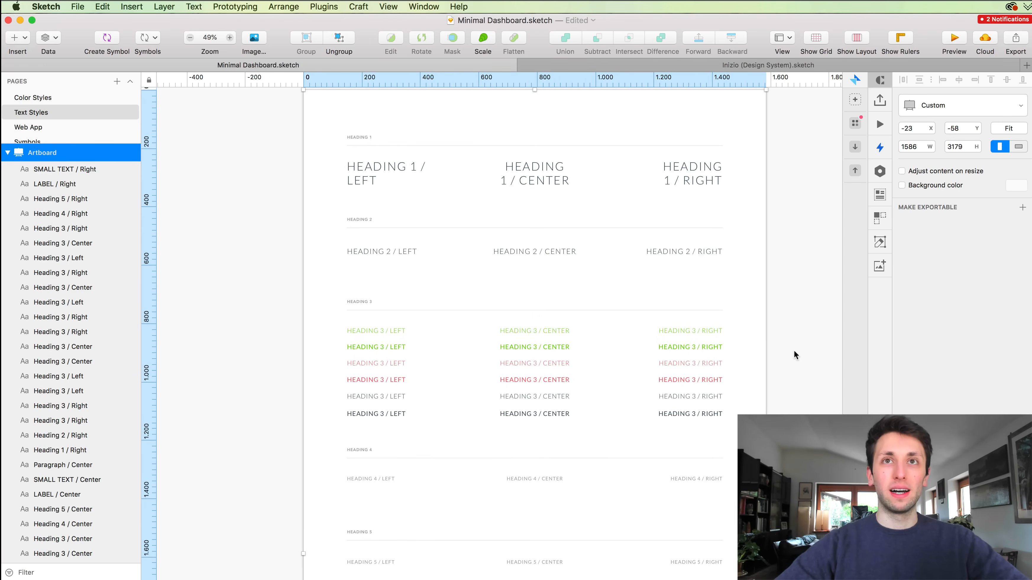
scroll(793, 350, "down", 6)
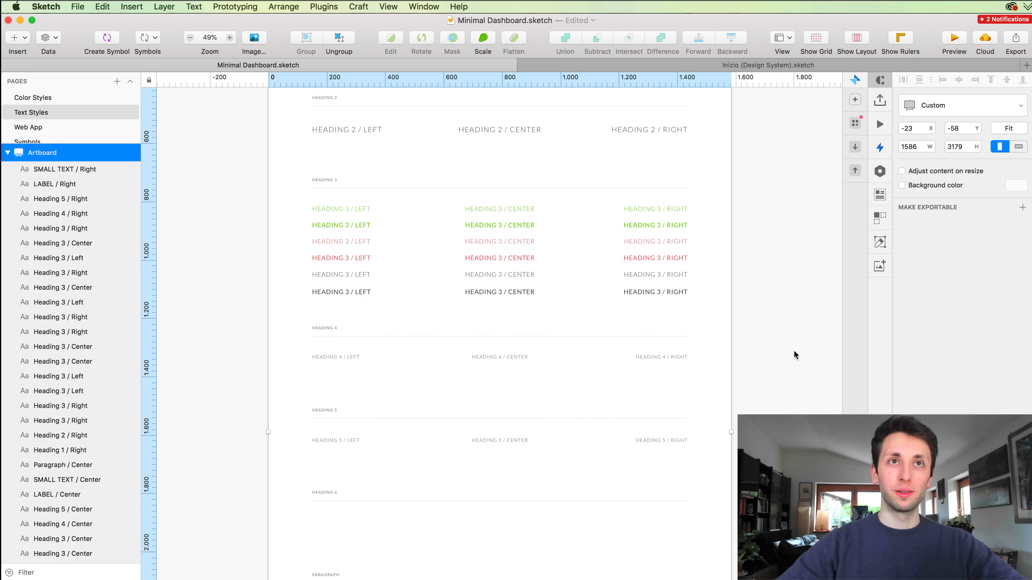
scroll(795, 352, "down", 12)
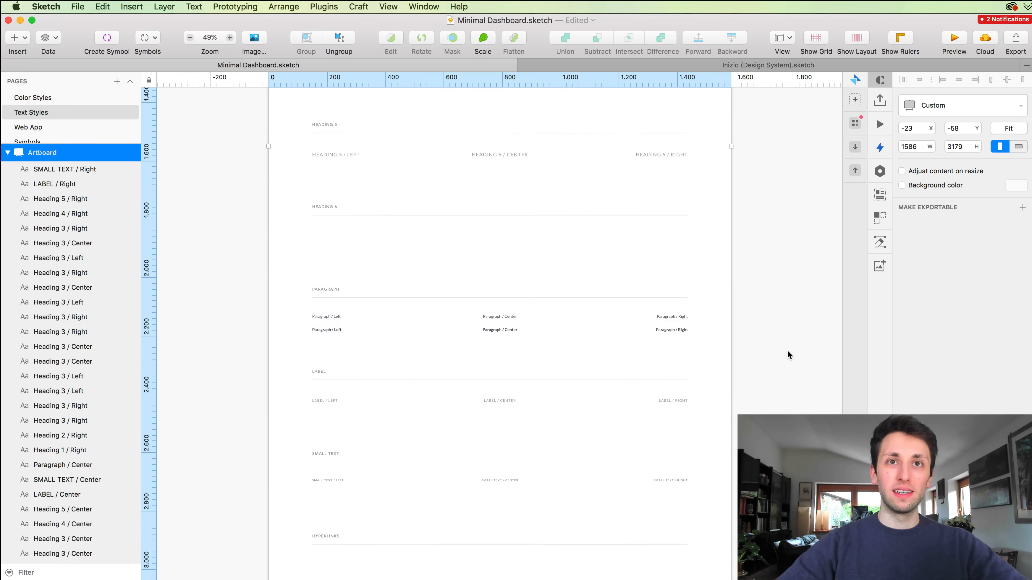
Deselect the artboard and review its text sections from Hyperlinks back up to Heading 1.
scroll(788, 350, "down", 6)
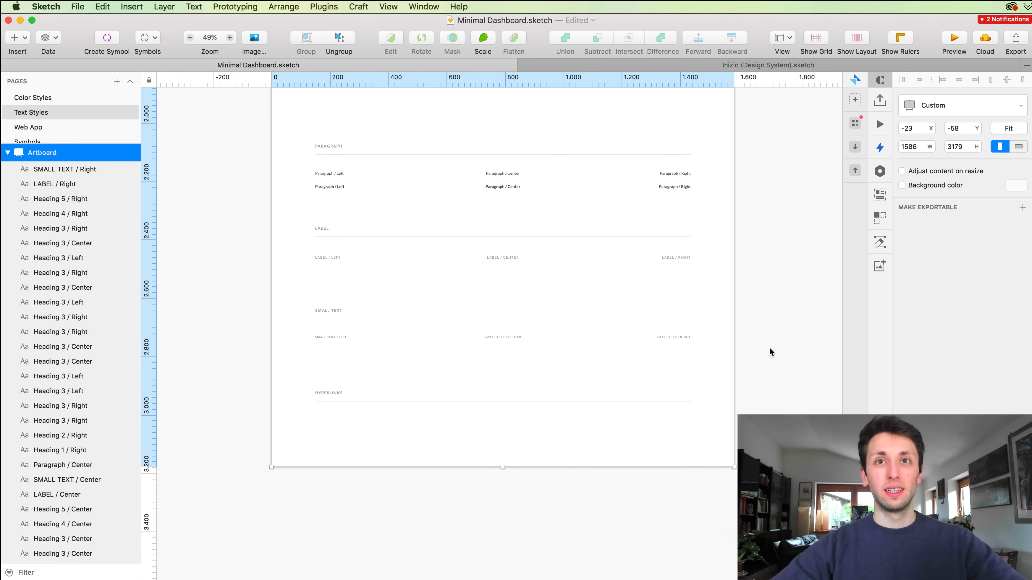
left_click(768, 336)
scroll(756, 343, "up", 3)
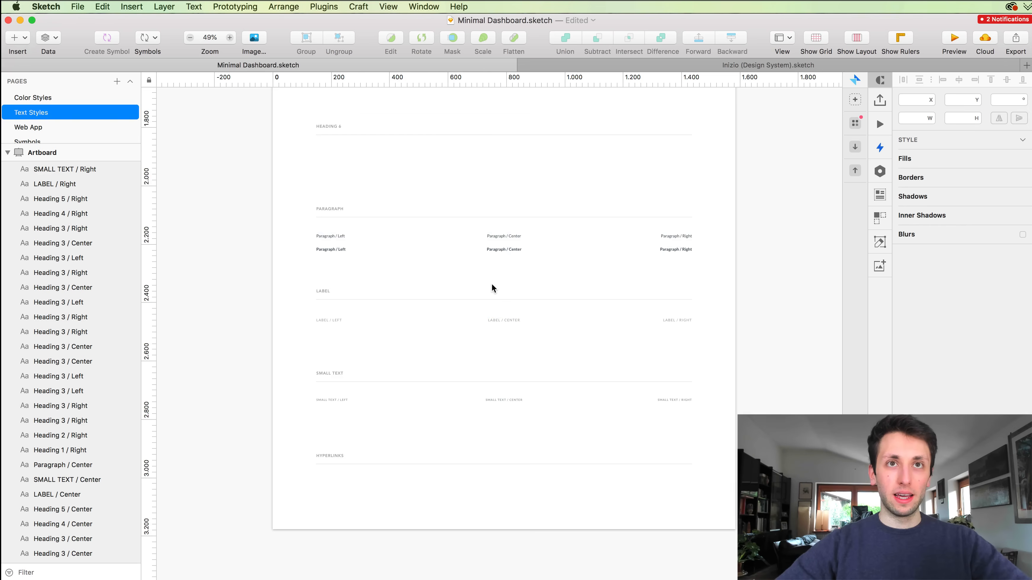
scroll(492, 283, "up", 2)
scroll(557, 282, "up", 10)
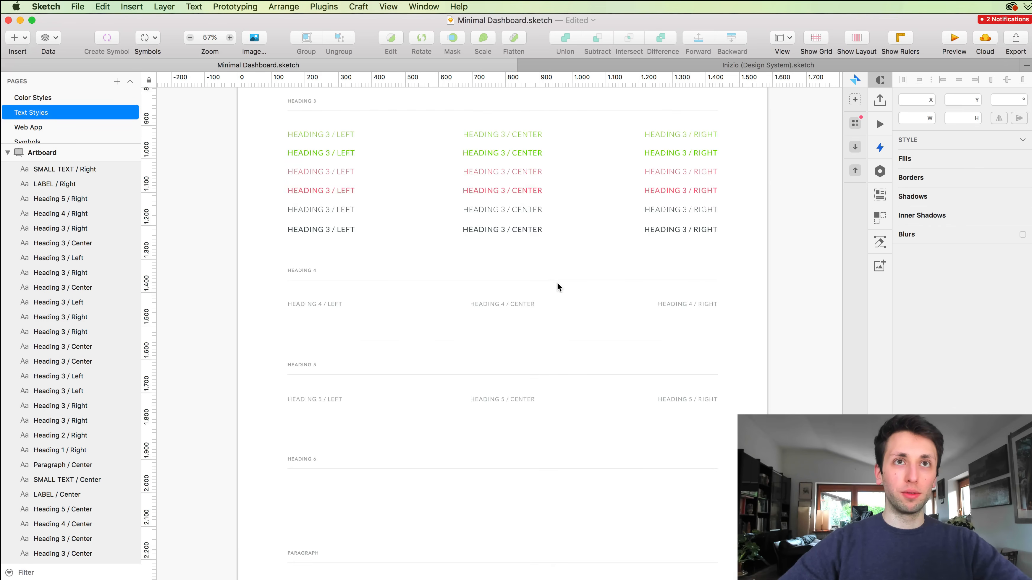
scroll(558, 284, "up", 10)
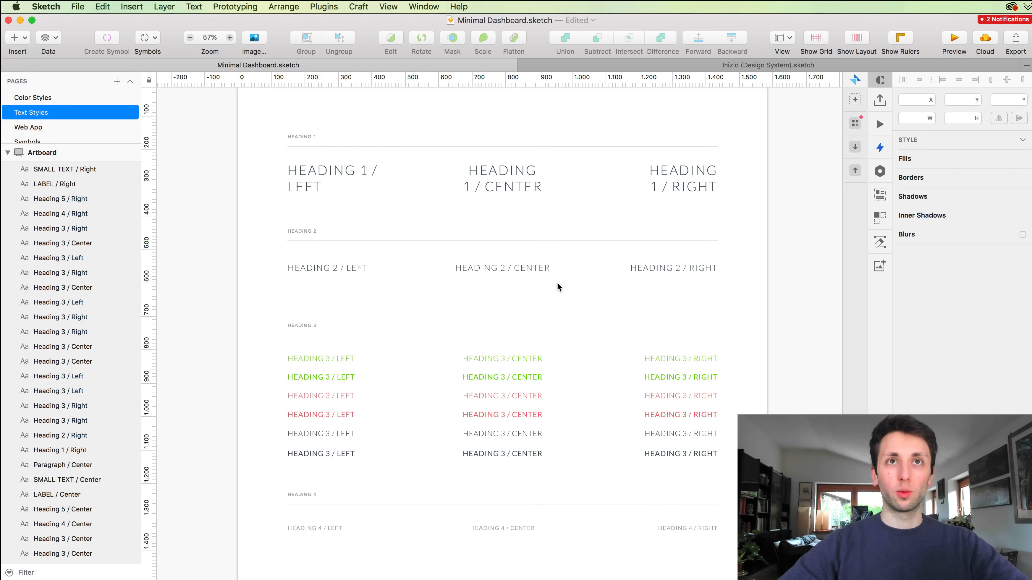
scroll(557, 283, "up", 3)
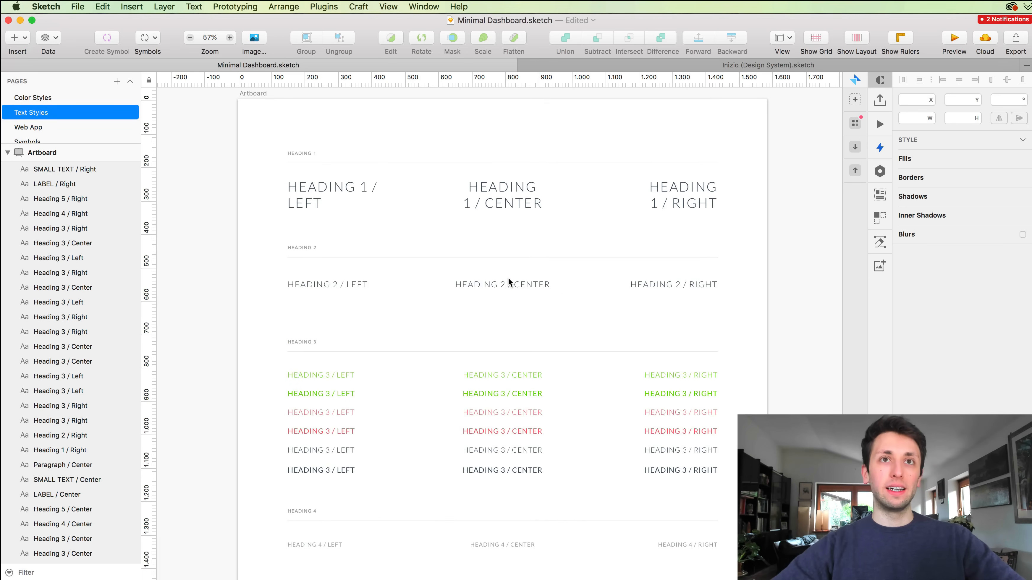
Check the layer names of the left, center and right Heading 1 texts in the layer list.
left_click(309, 185)
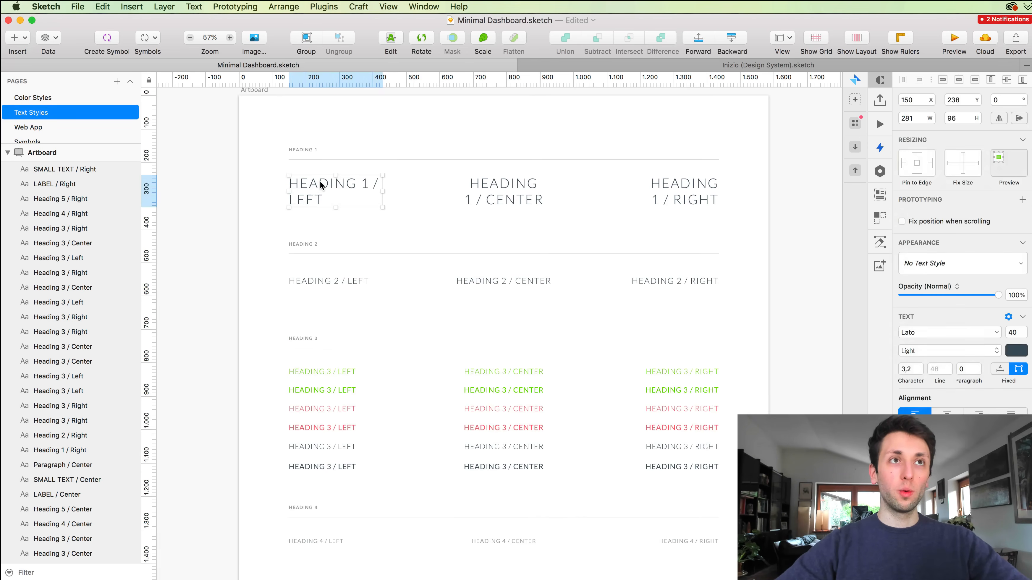
scroll(87, 483, "down", 2)
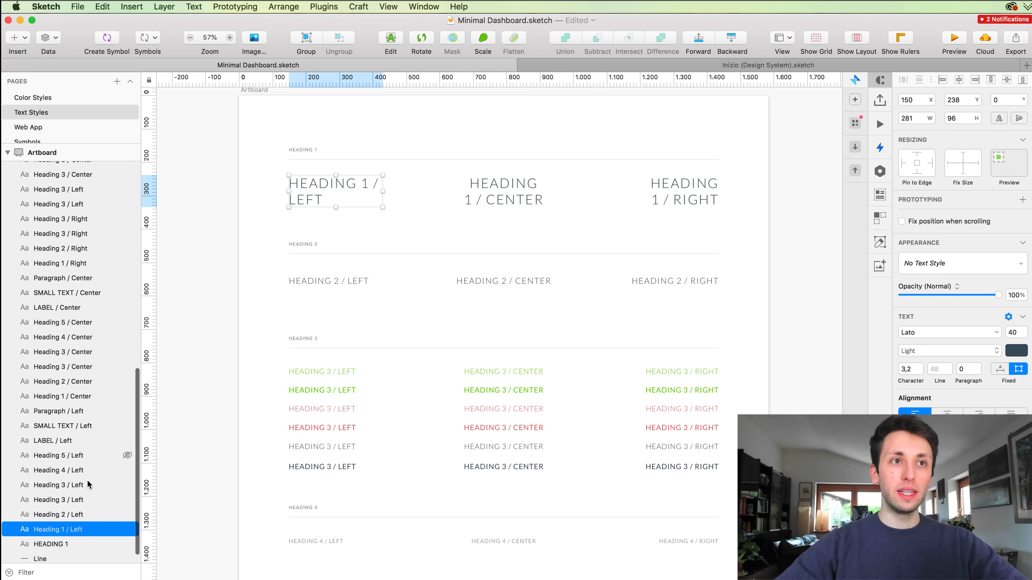
scroll(87, 480, "down", 1)
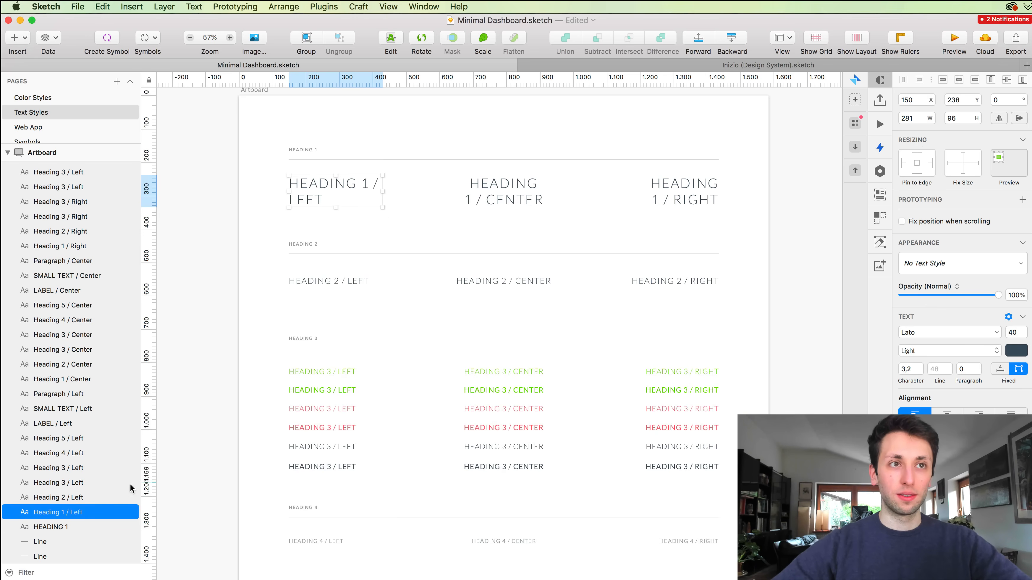
left_click(503, 182)
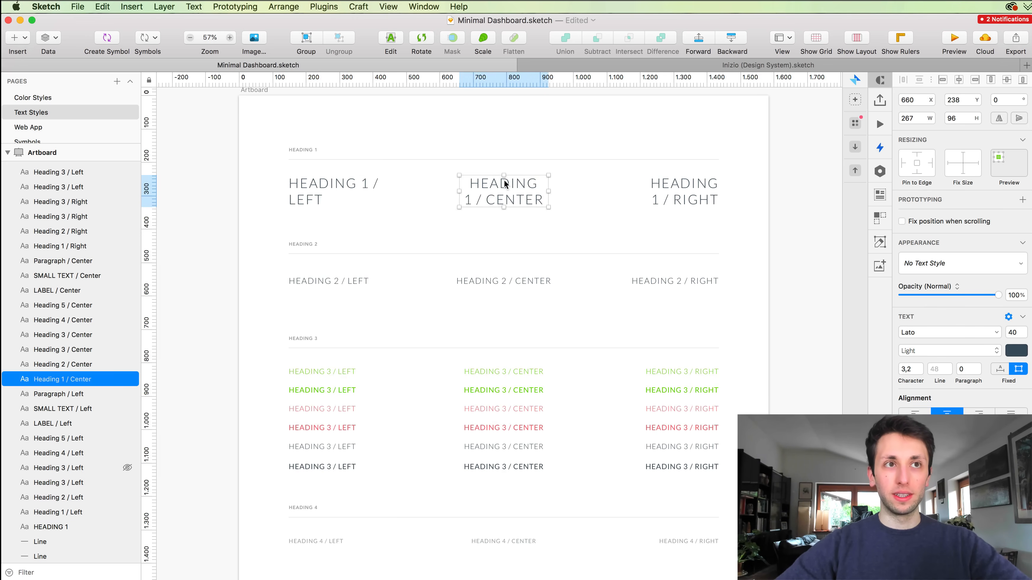
left_click(341, 195)
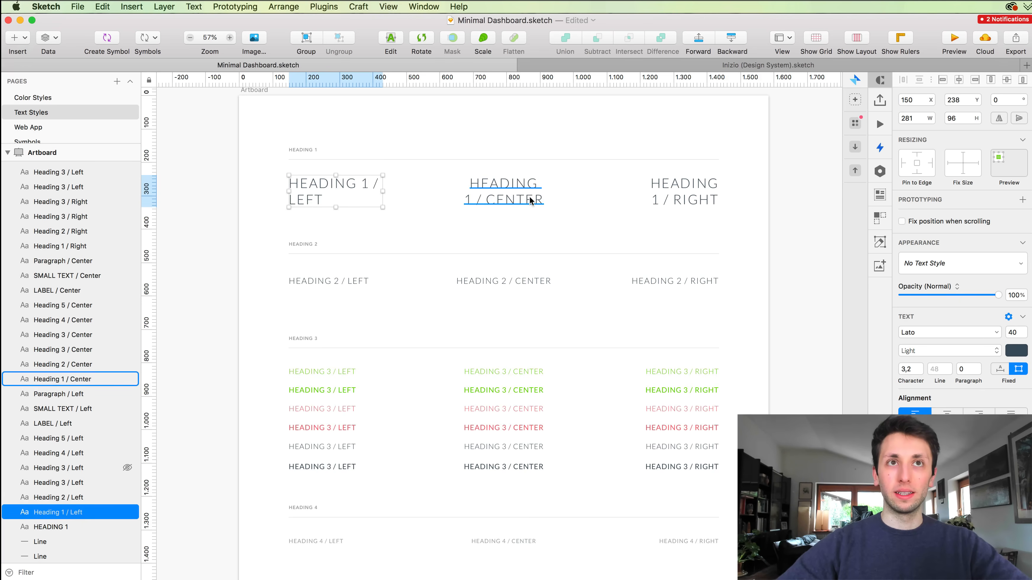
left_click(540, 198)
left_click(685, 183)
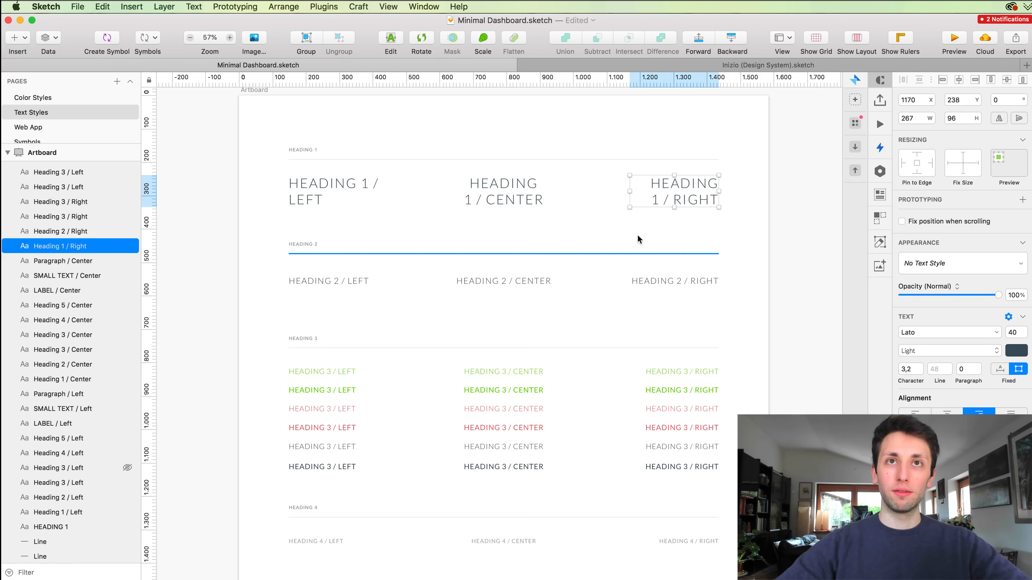
left_click(303, 189)
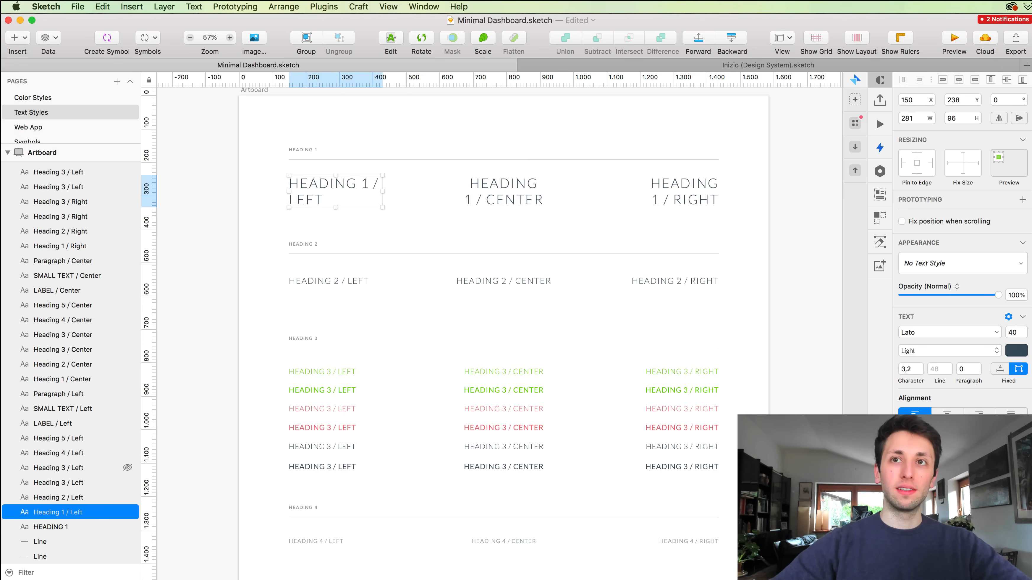
left_click(519, 199)
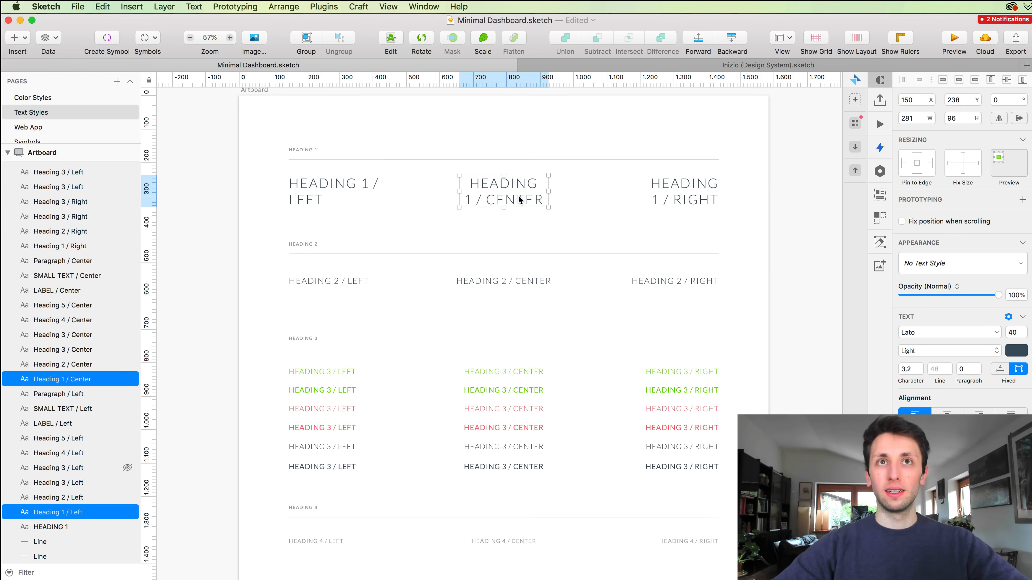
left_click(670, 204)
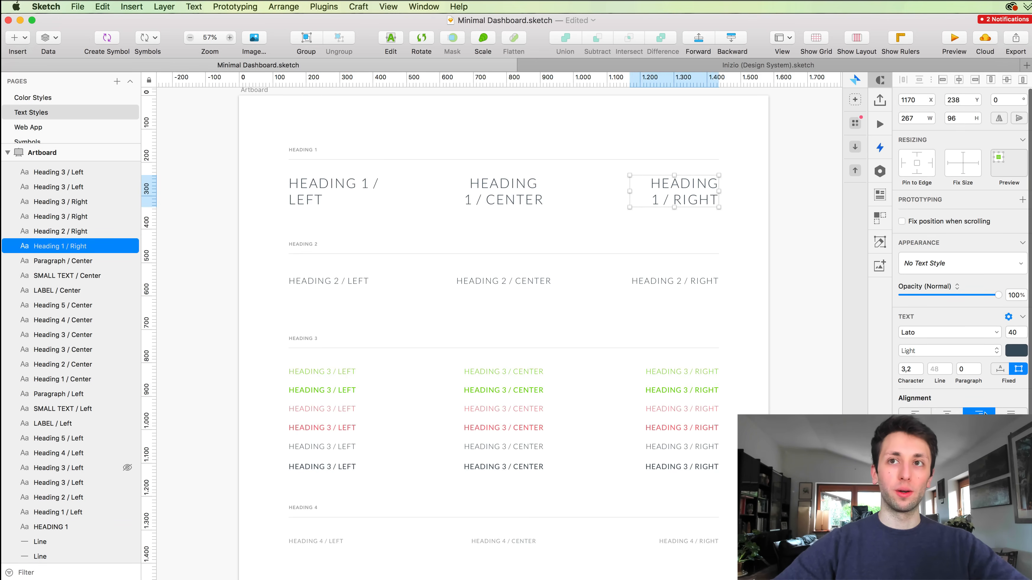
Generate shared text styles from the left, center and right Heading 1 texts with the Styles Generator plugin.
scroll(621, 212, "up", 5)
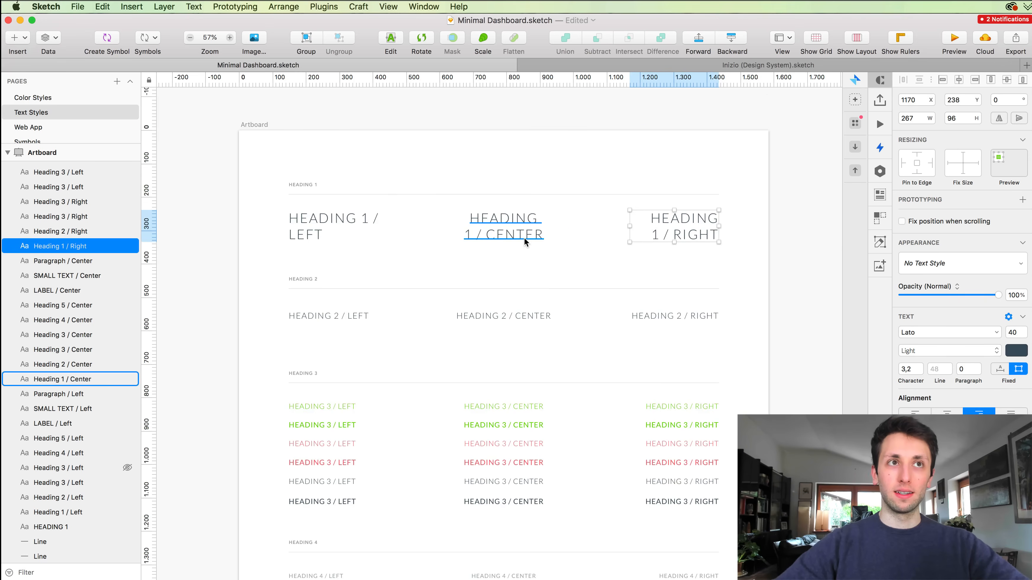
left_click(528, 227)
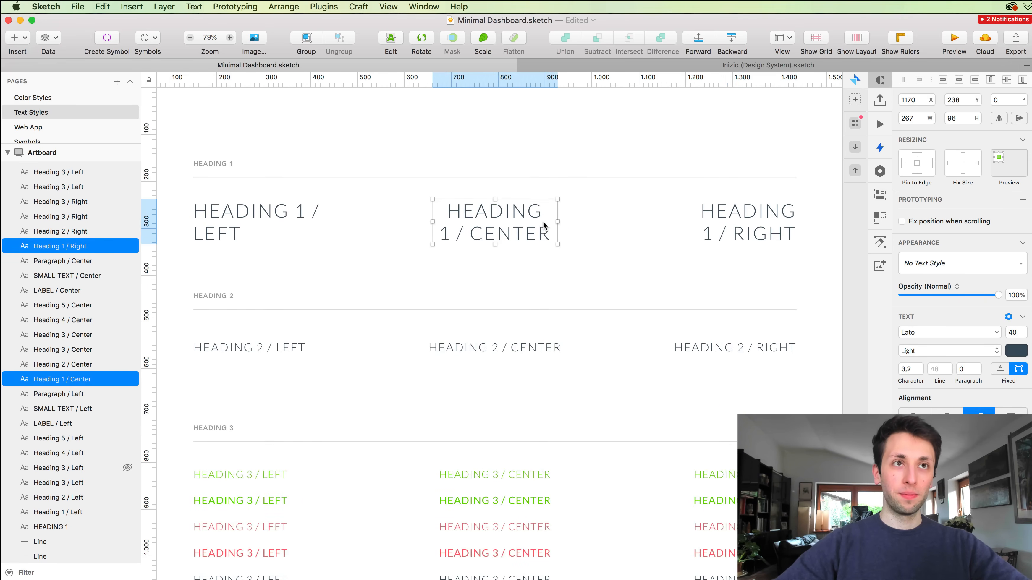
left_click_drag(186, 189, 681, 253)
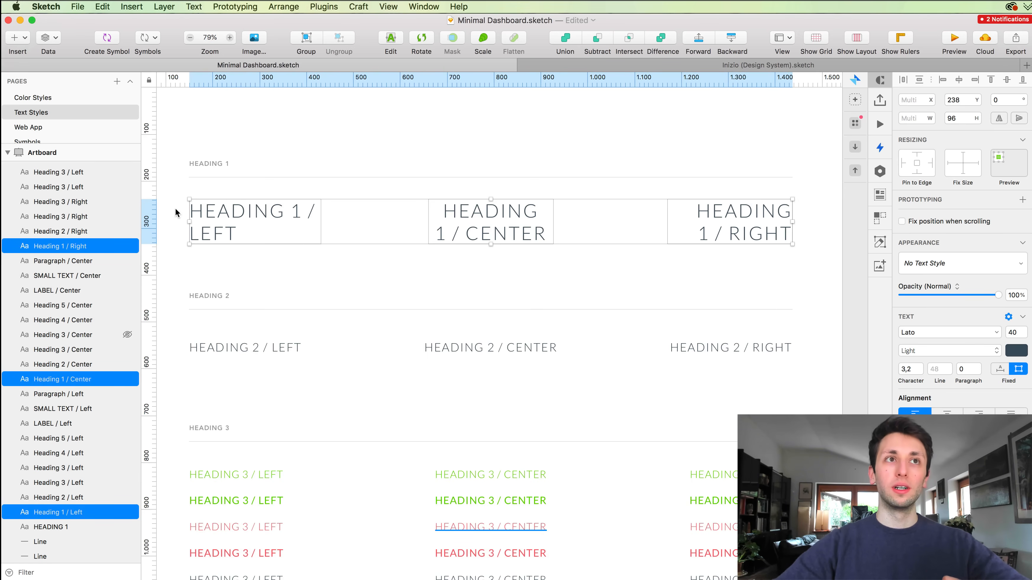
left_click(327, 5)
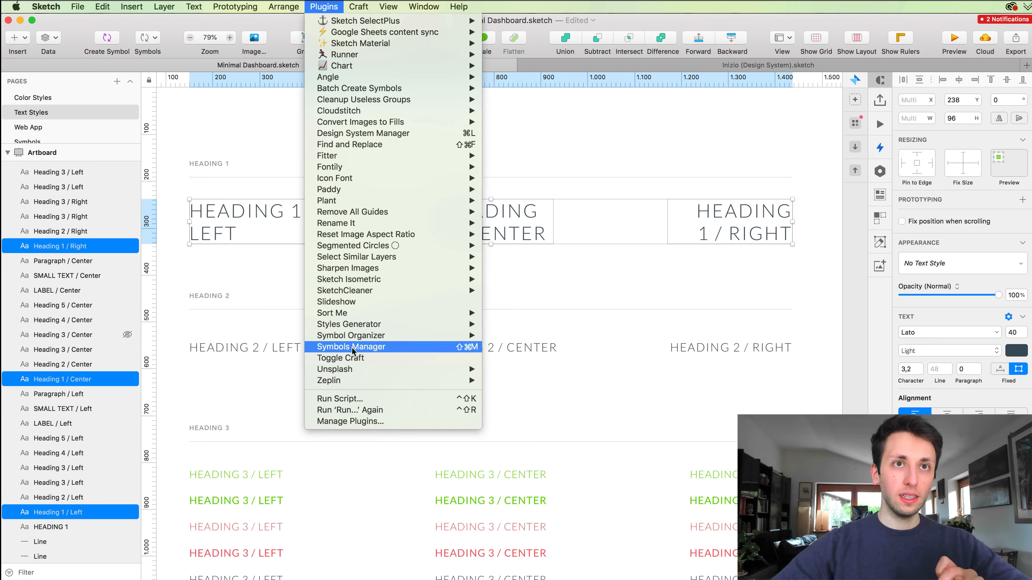
mouse_move(358, 324)
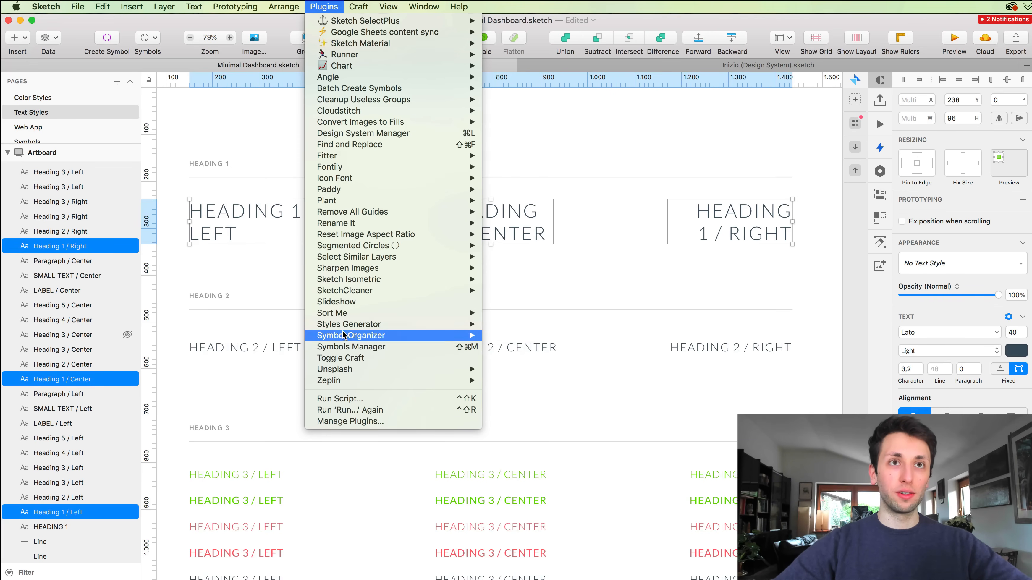
mouse_move(345, 325)
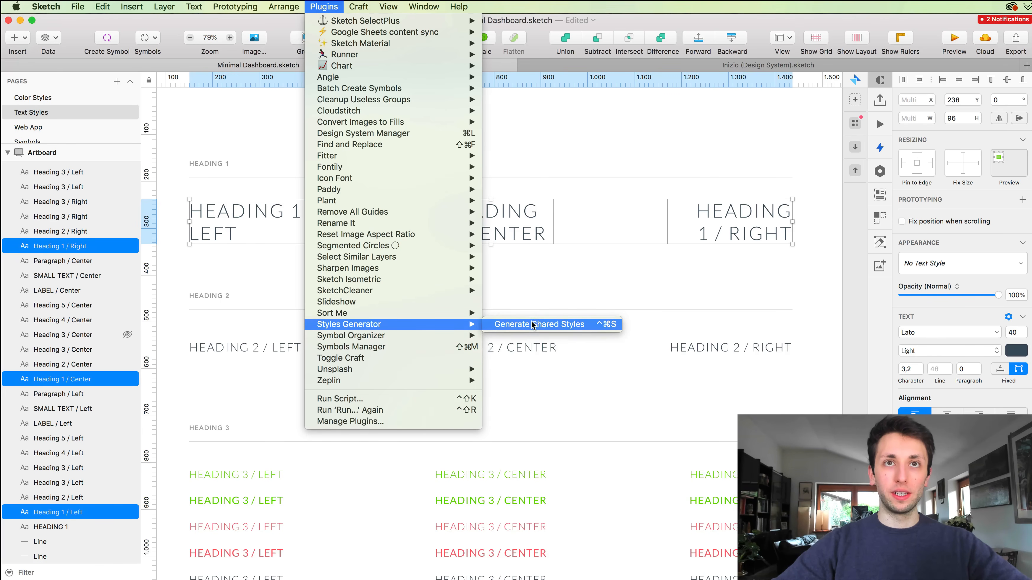
left_click(532, 324)
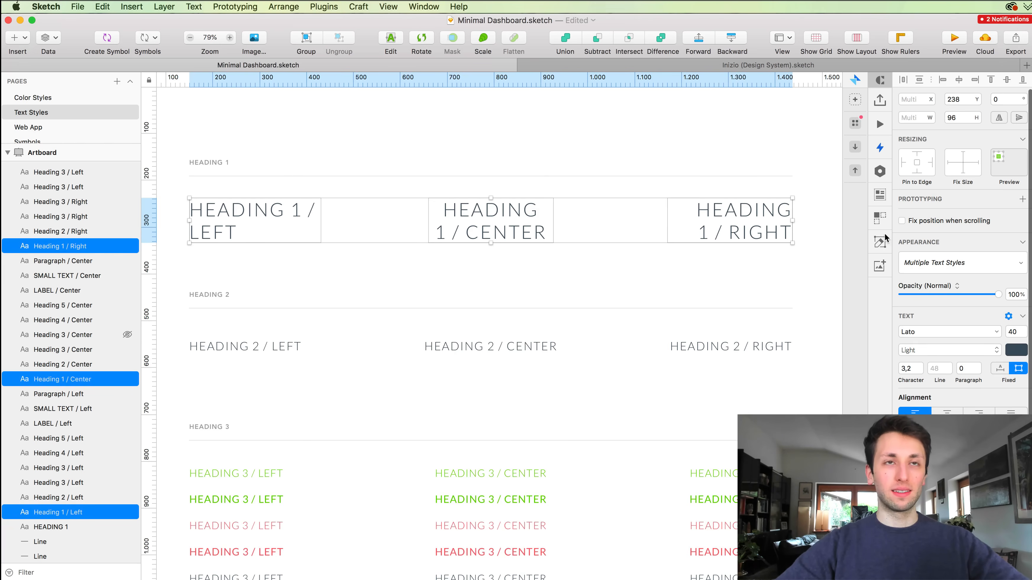
Narrow the document window and examine the shared text styles available for the selected Heading 1 texts.
left_click(968, 266)
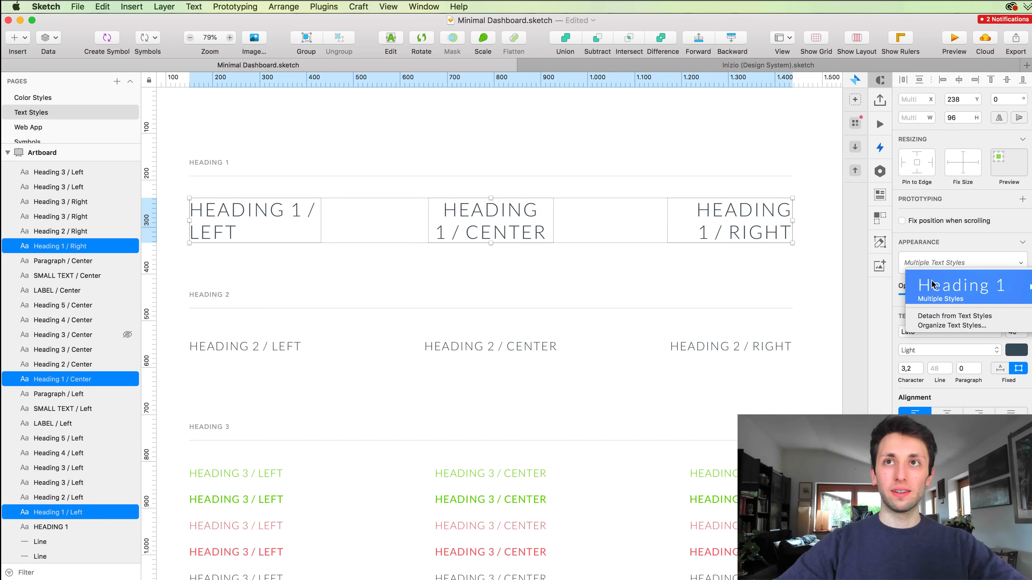
left_click(921, 21)
scroll(1029, 117, "down", 1)
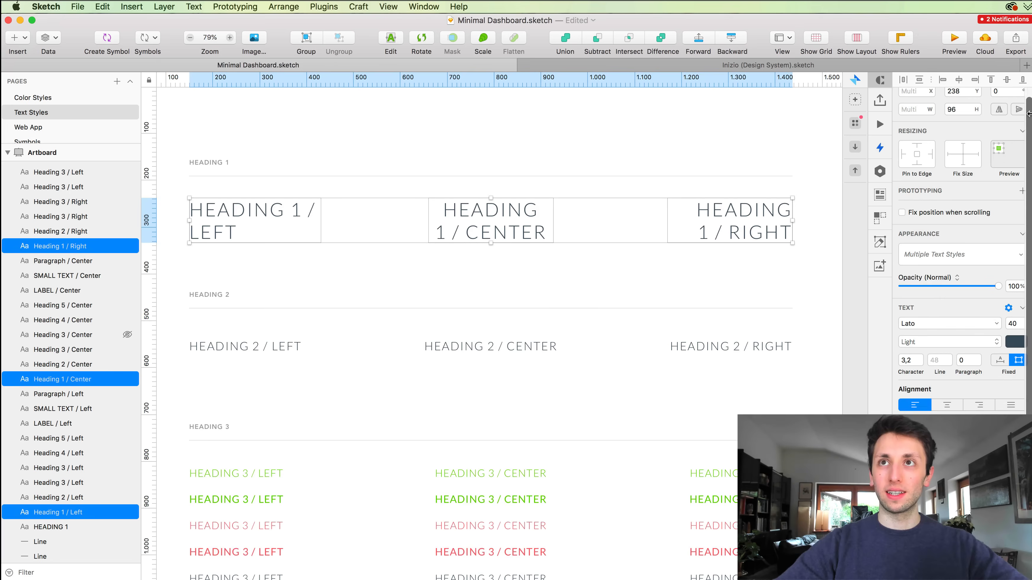
left_click_drag(1030, 117, 900, 115)
left_click(819, 254)
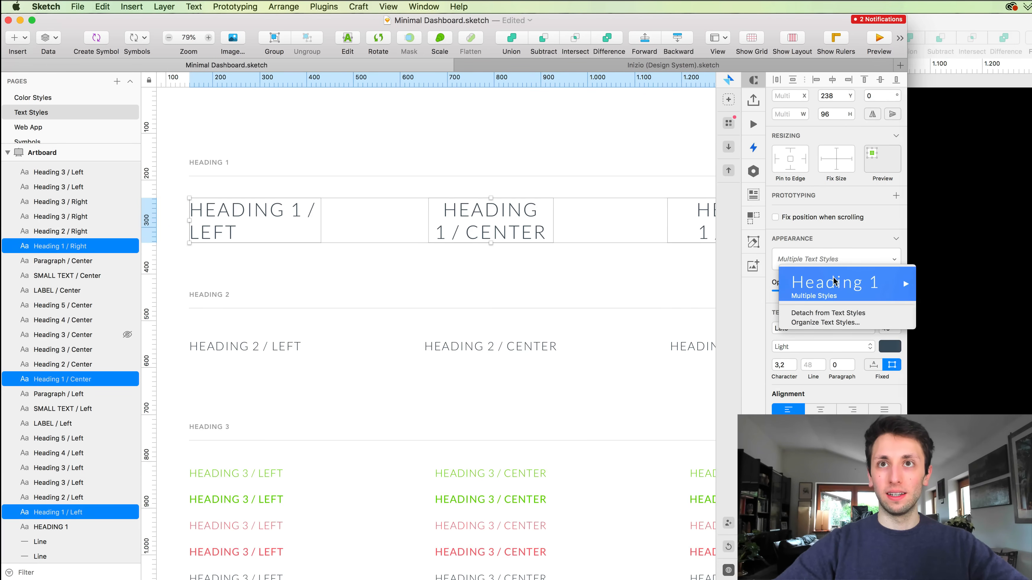
mouse_move(835, 282)
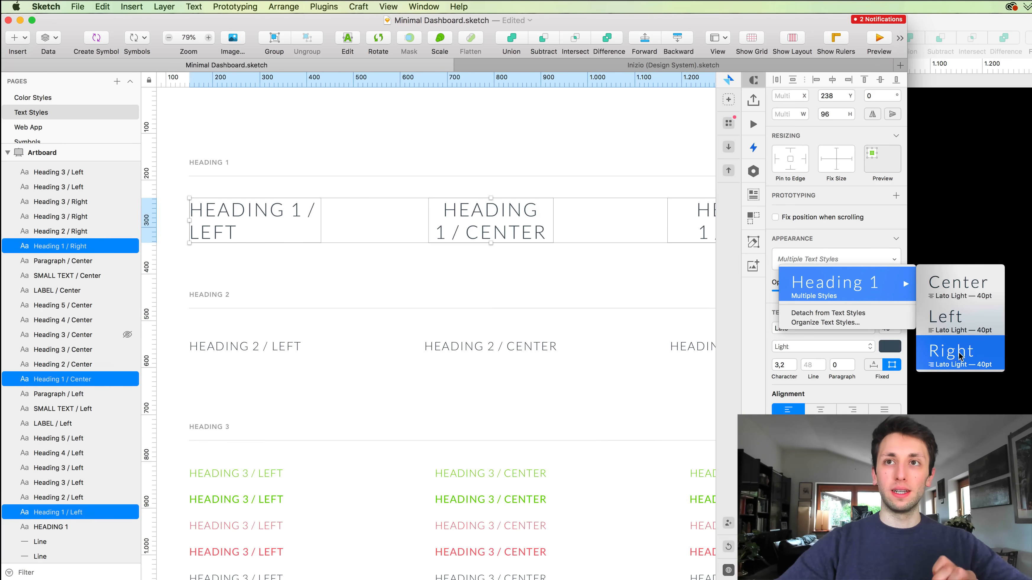
Open the text style organizer, look through the Heading 1 styles and close it.
left_click(834, 323)
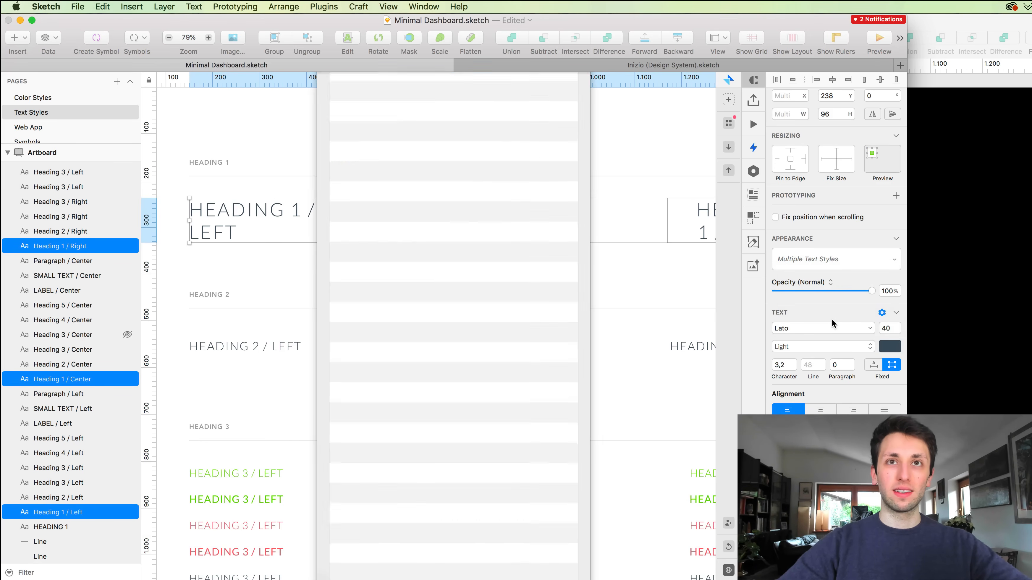
left_click(459, 135)
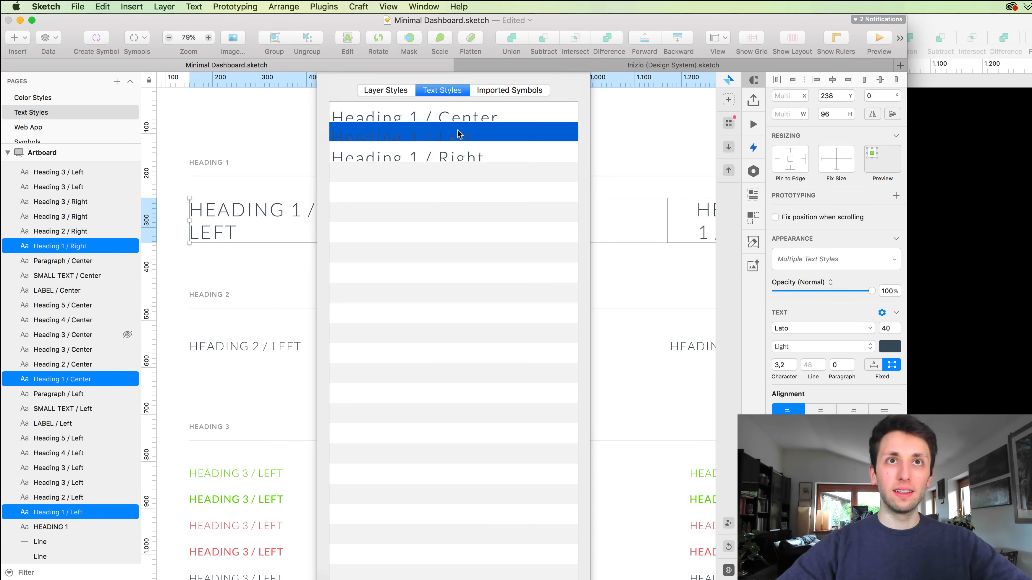
left_click(499, 156)
left_click(474, 134)
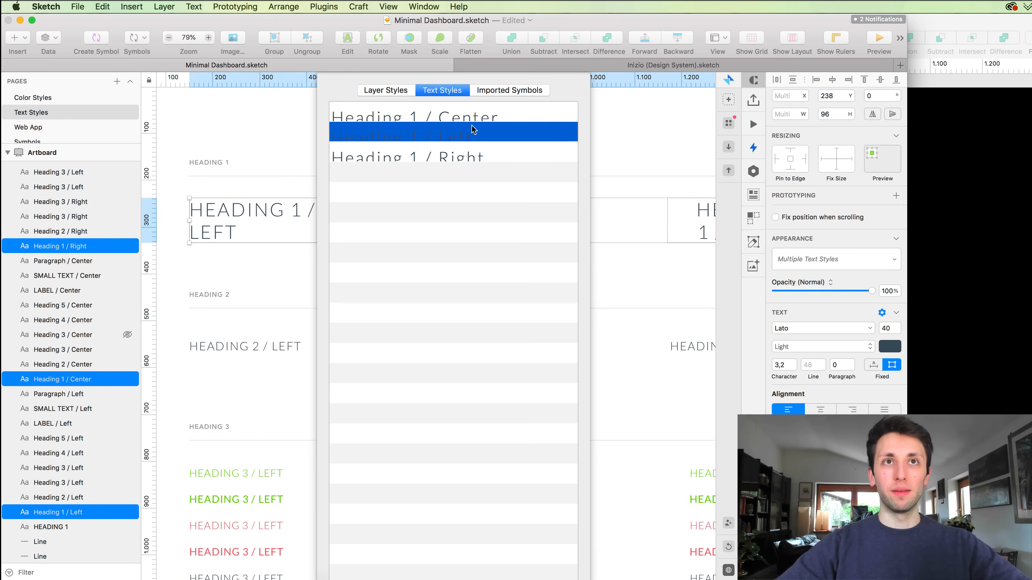
left_click(472, 117)
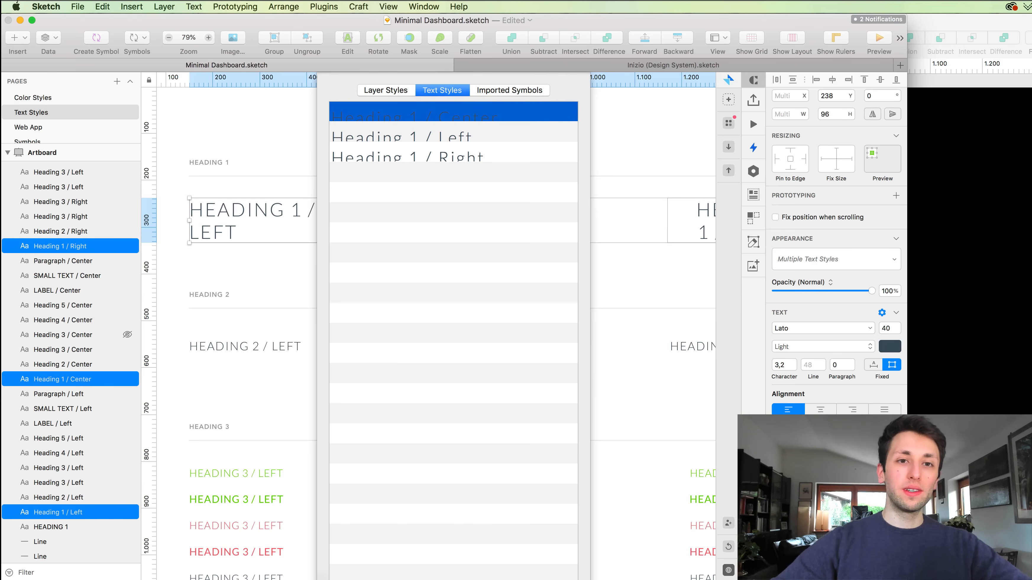
left_click(559, 579)
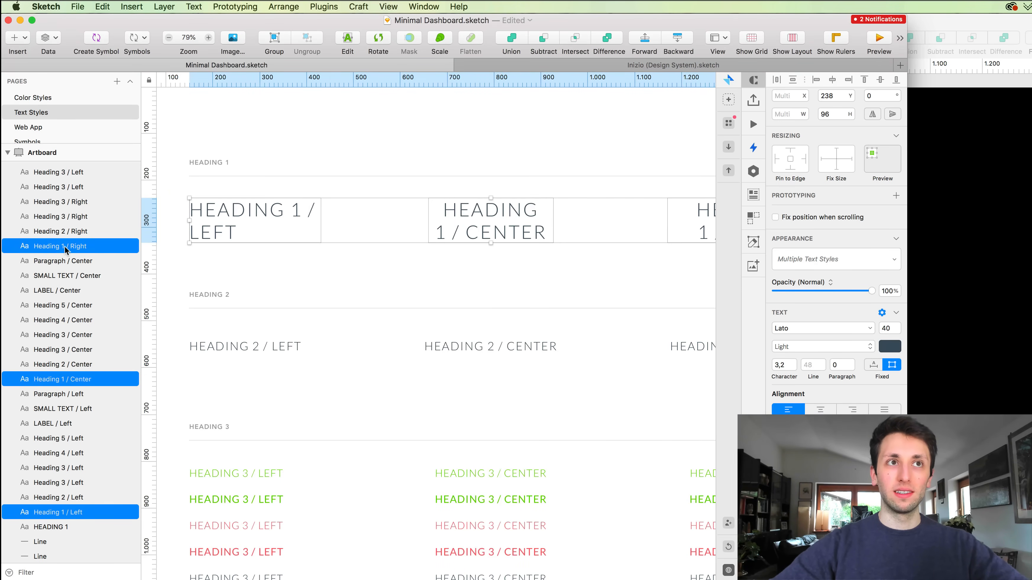
Compare the Heading 1 layer names with the style group's variants and close the style list.
left_click(853, 262)
mouse_move(909, 285)
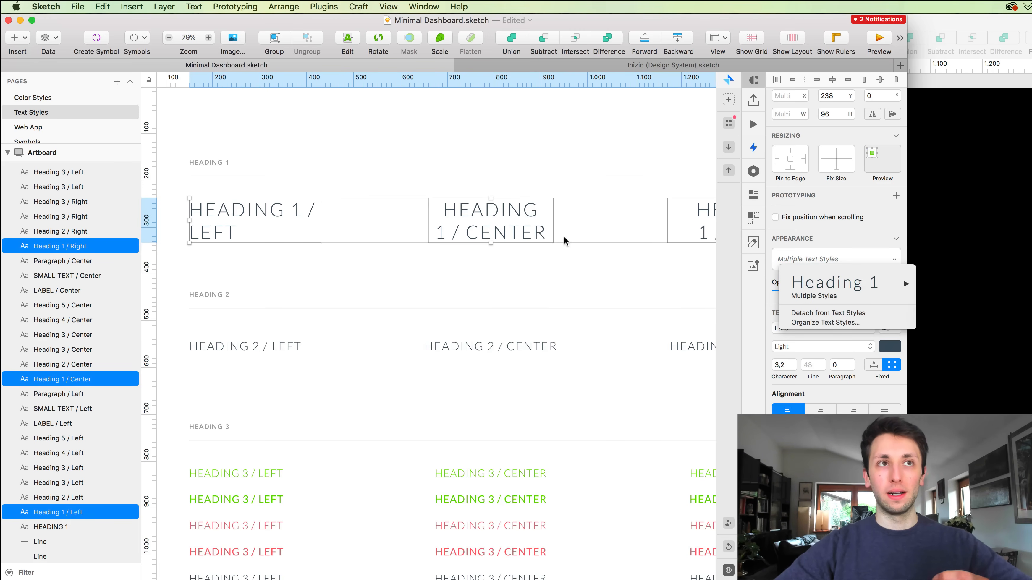
mouse_move(873, 284)
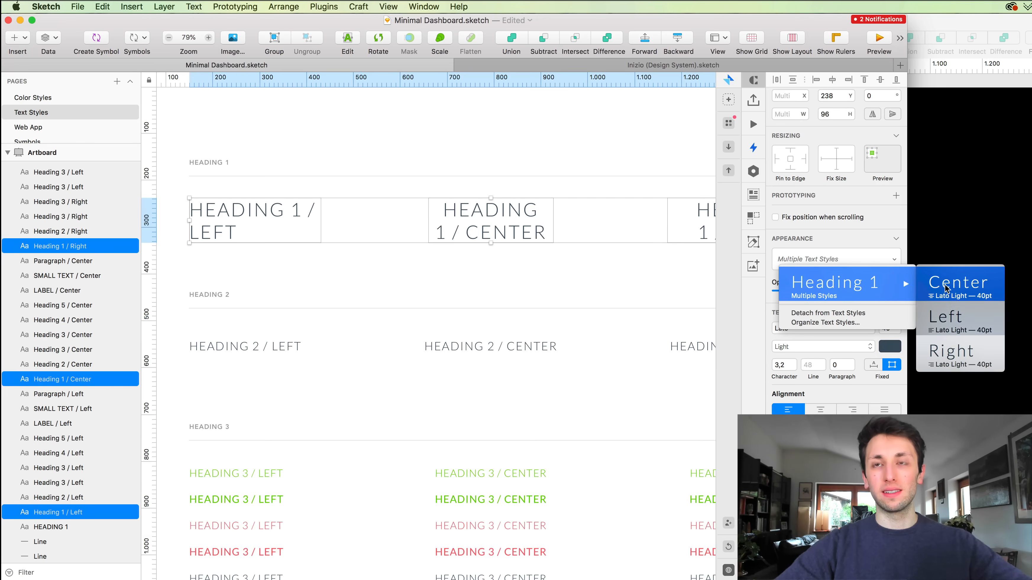
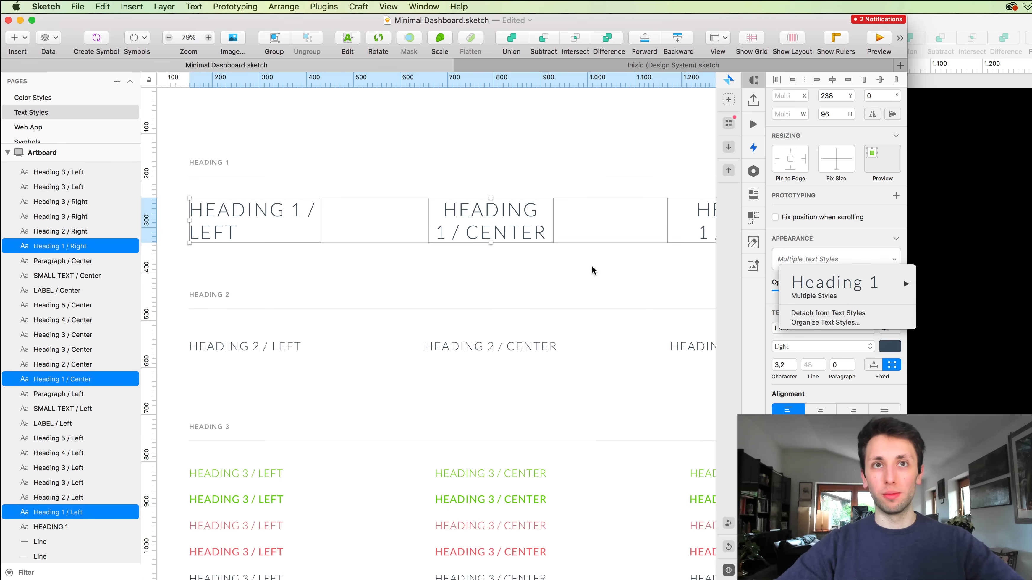
left_click(552, 262)
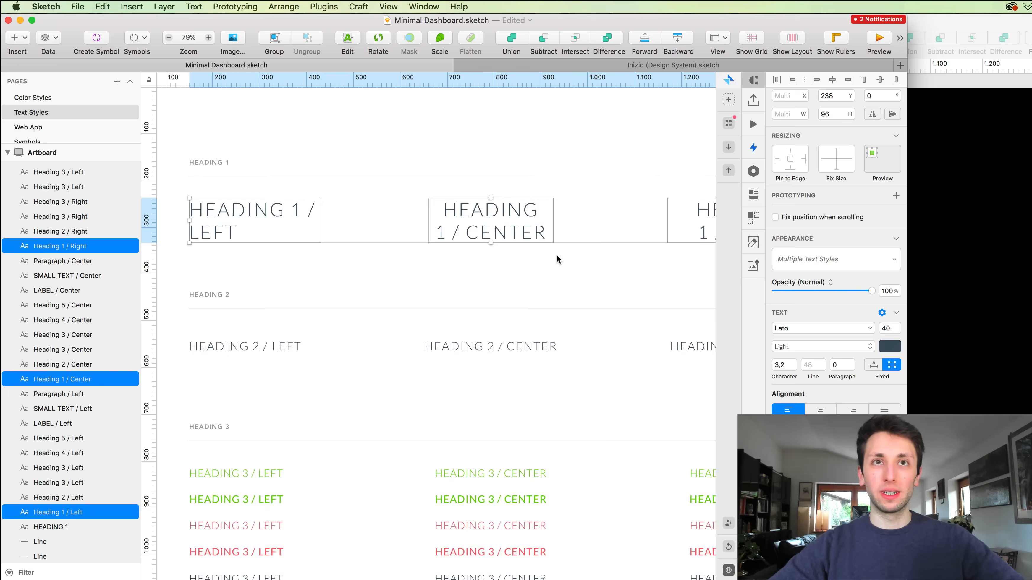
scroll(557, 258, "down", 3)
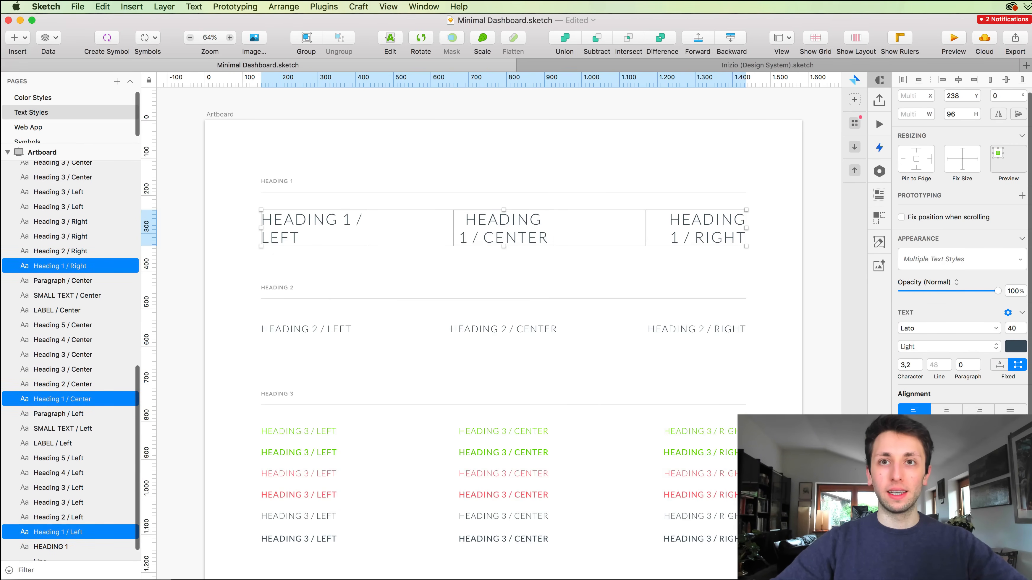
Inspect the Heading 2 row and the light green Heading 3 row with their left, center and right texts.
left_click_drag(216, 295, 738, 334)
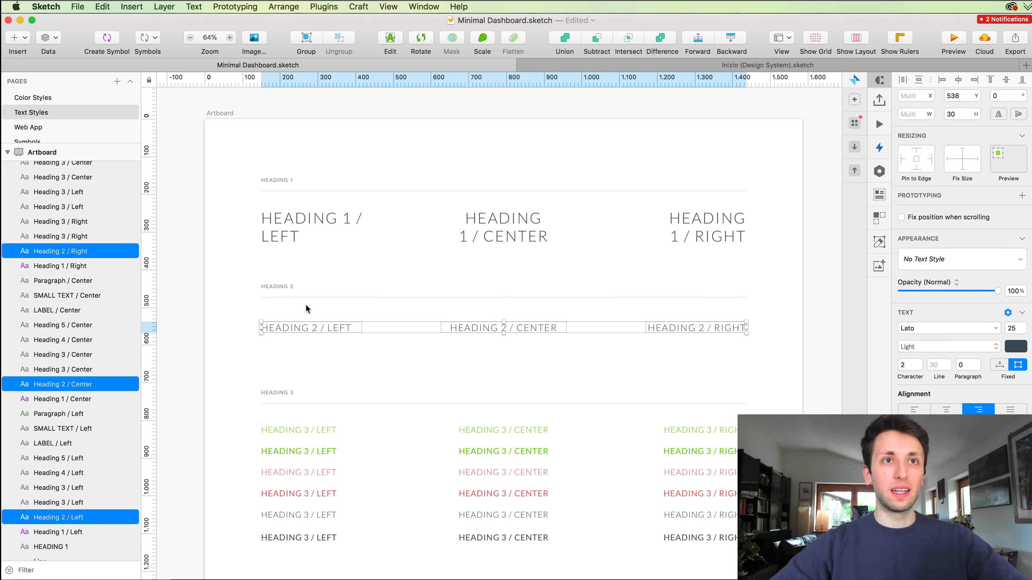
scroll(307, 304, "down", 1)
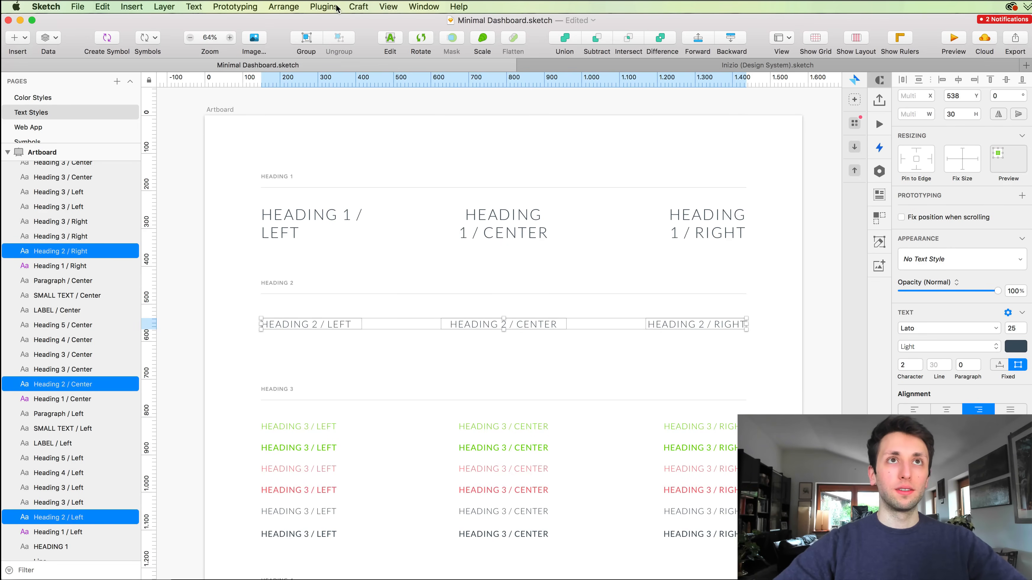
scroll(499, 384, "down", 3)
scroll(499, 384, "up", 1)
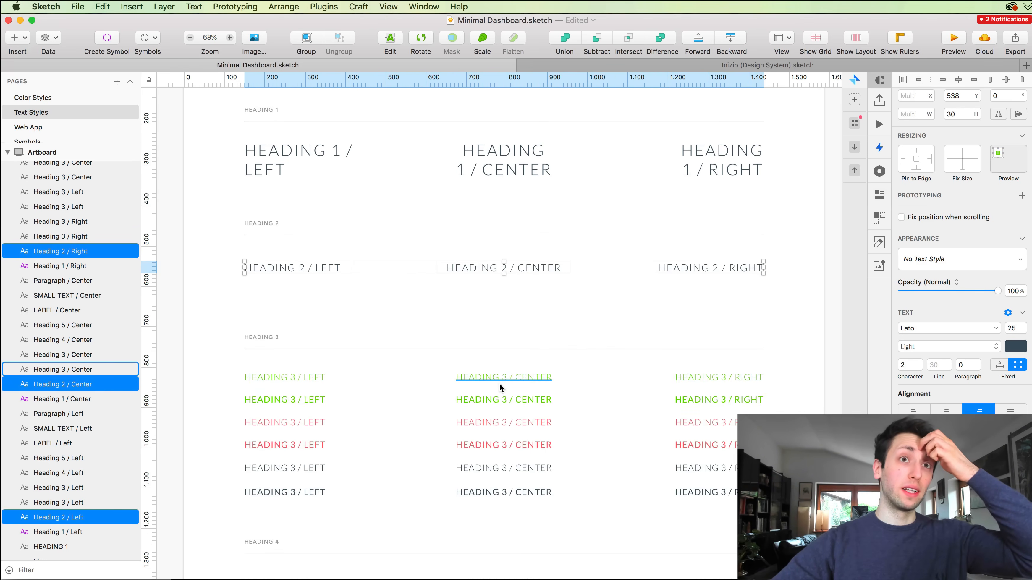
left_click(600, 301)
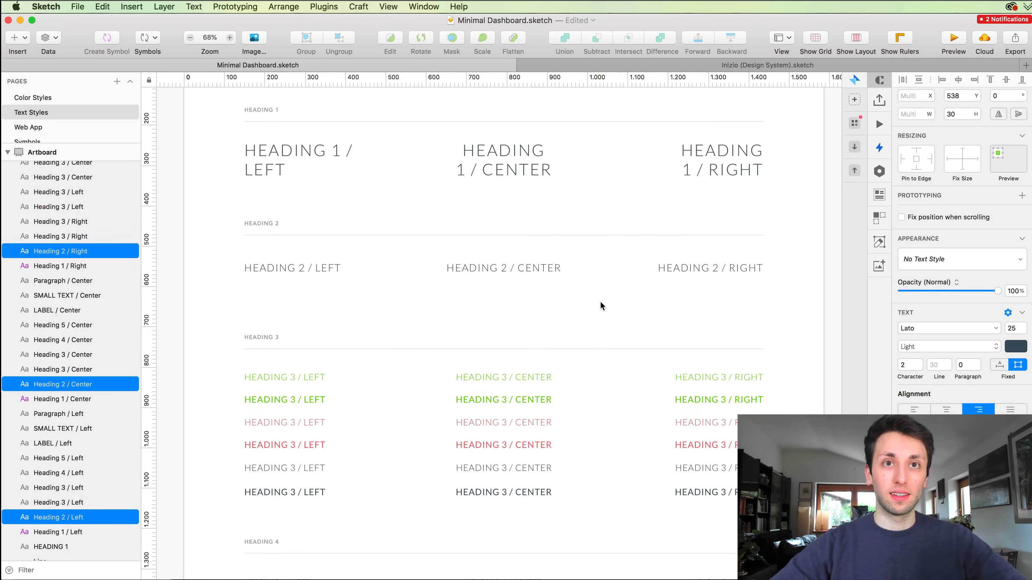
scroll(601, 301, "down", 3)
left_click_drag(284, 328, 770, 336)
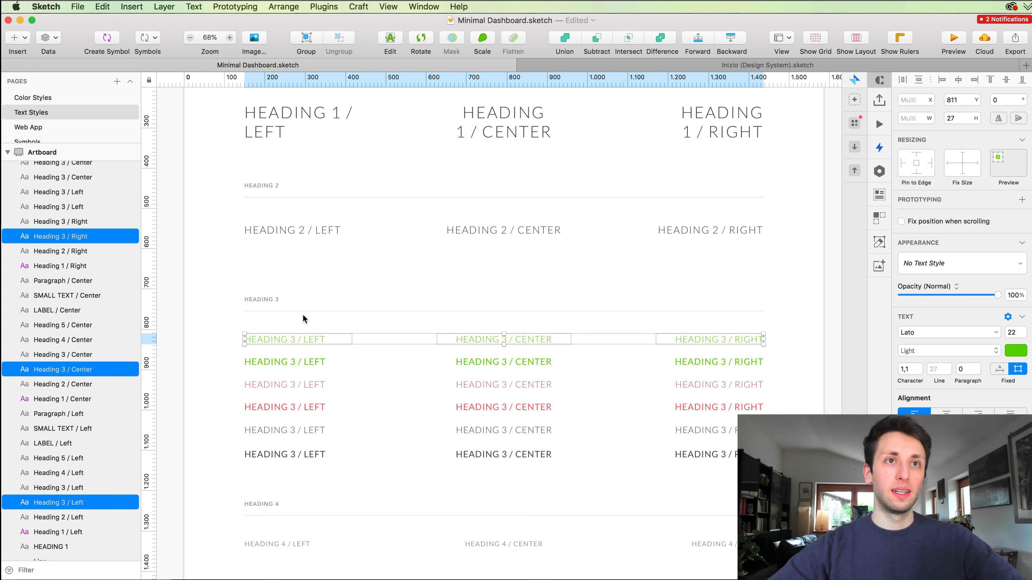
left_click_drag(238, 324, 762, 338)
left_click(469, 301)
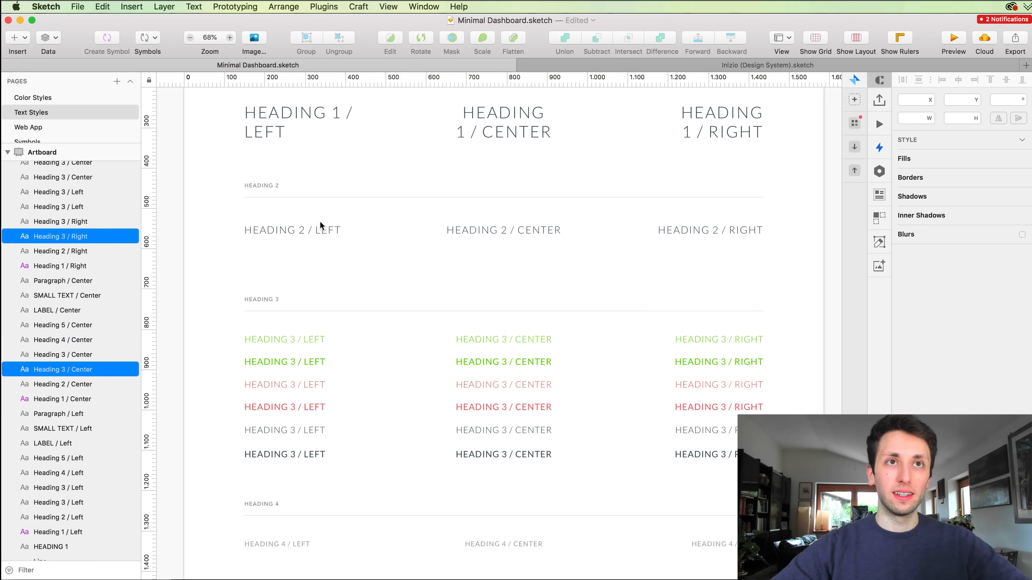
Duplicate the Heading 2 / Center text above the Heading 3 rows, reword it as "HEADING 3 / REGULAR / COLOR" and enlarge its box to about 758 × 51.
left_click(467, 230)
left_click_drag(485, 228, 490, 291)
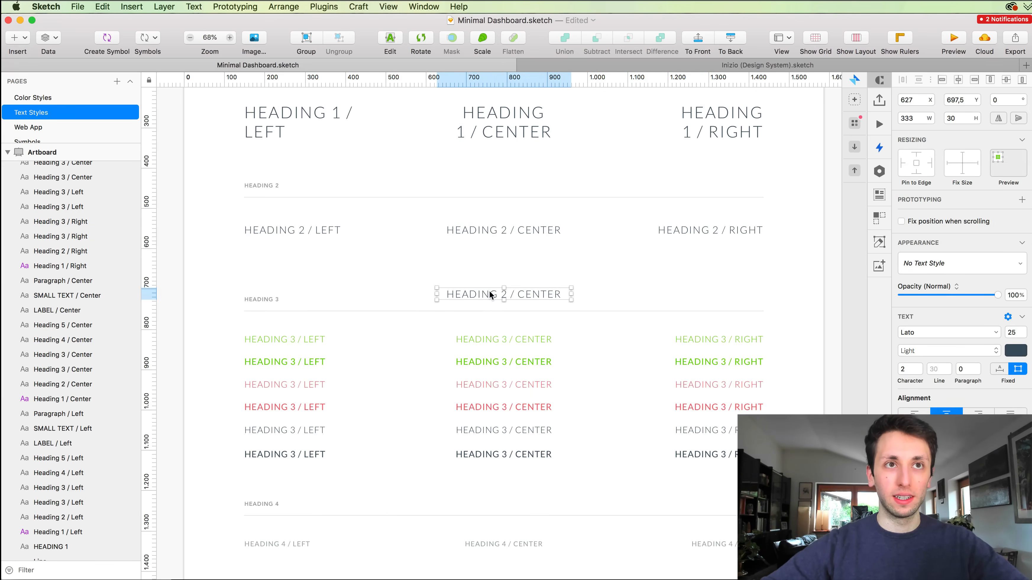
double_click(489, 290)
type("HEA")
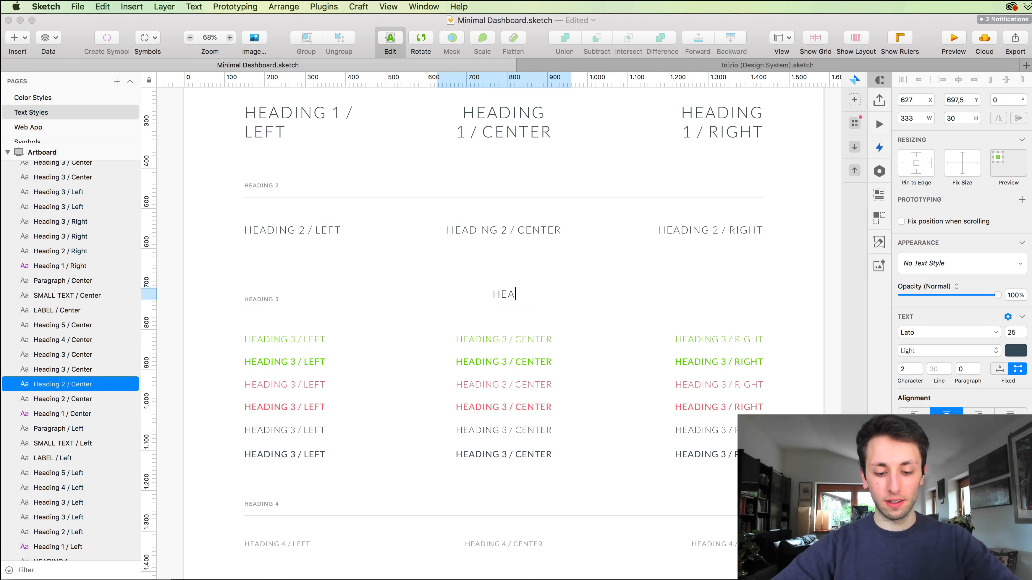
type("DING 3")
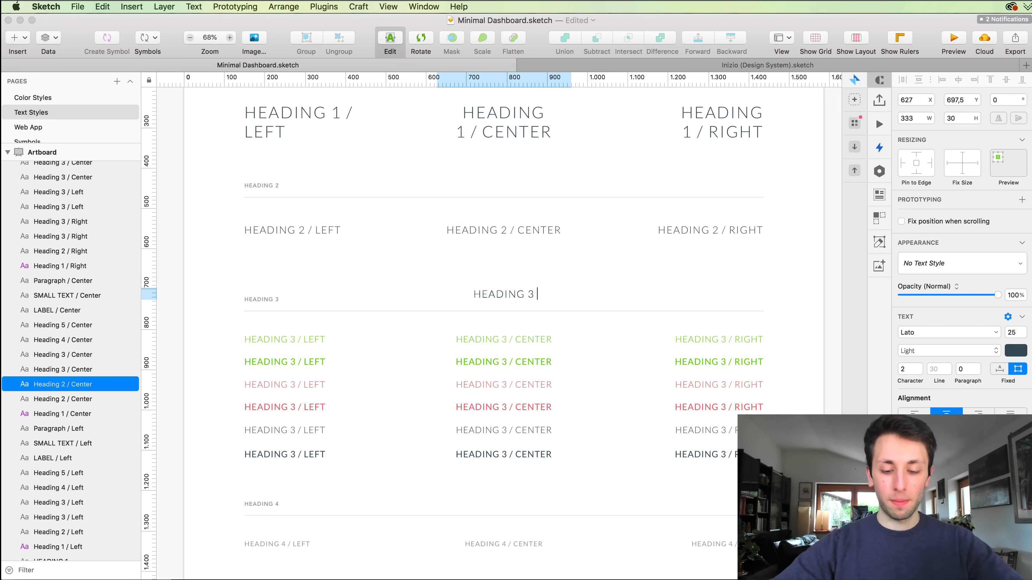
type(" / ")
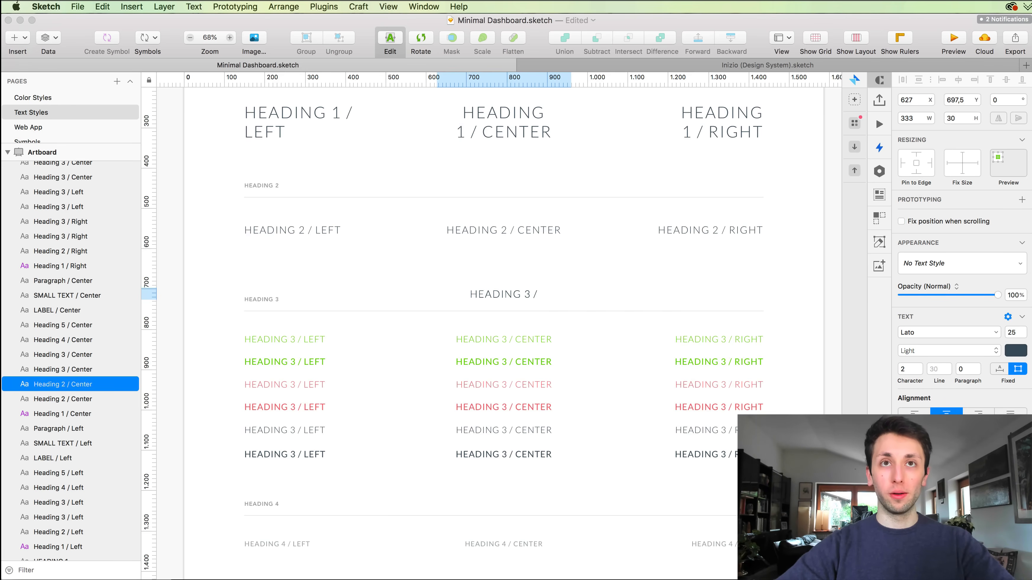
type("REGUL")
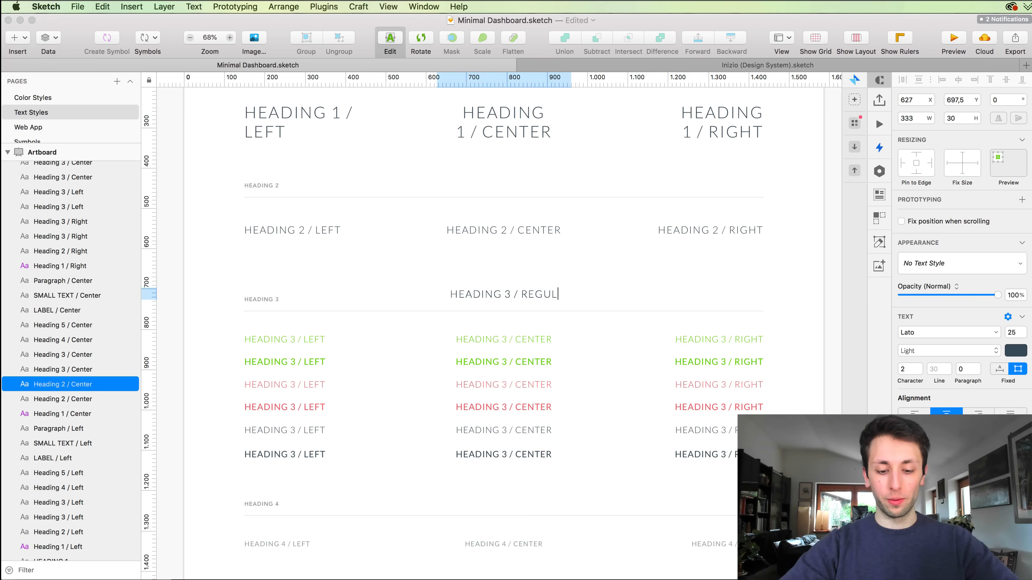
type("AR /")
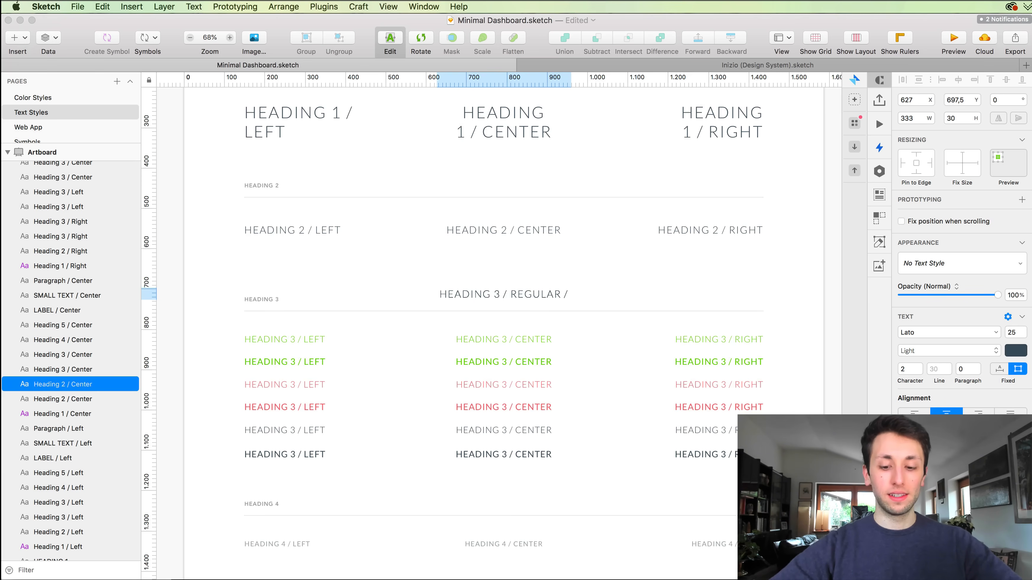
type(" COLOR")
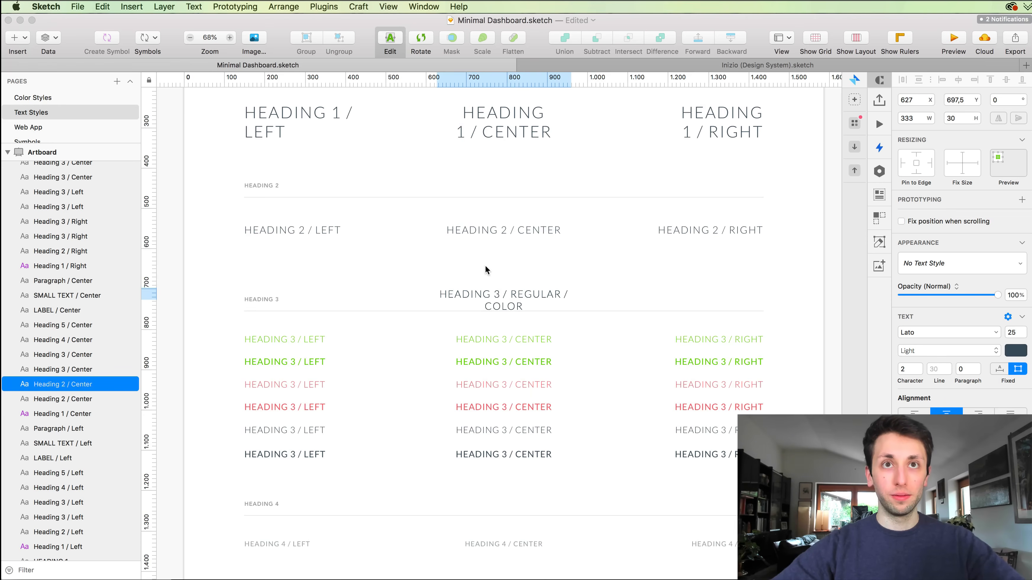
key("Escape")
left_click_drag(569, 298, 742, 296)
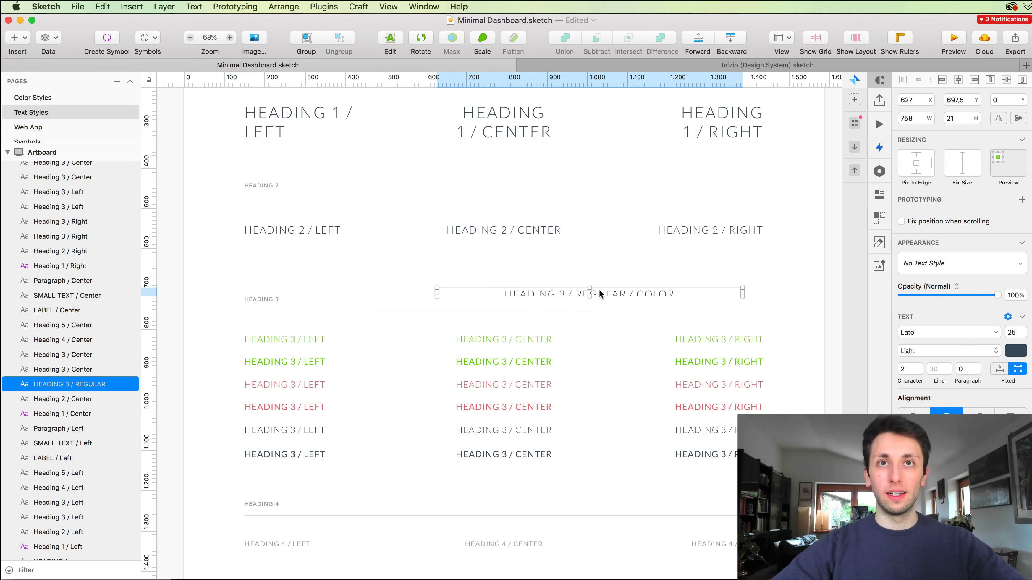
left_click_drag(591, 297, 591, 309)
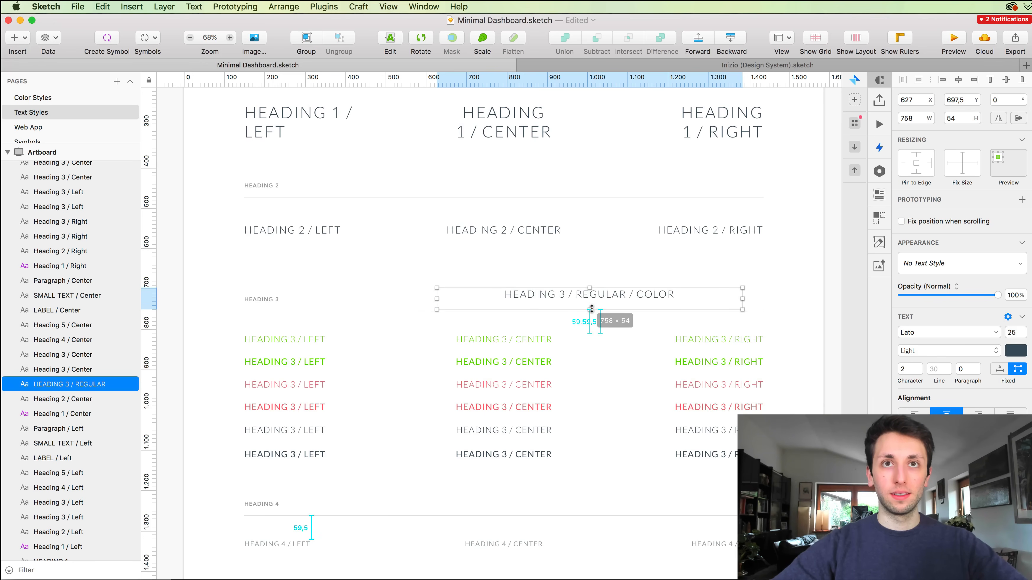
Append "/ ALIGNMENT" to the naming note and move it to about X 455, centered above the Heading 3 rows.
double_click(637, 292)
key("Right")
type("/")
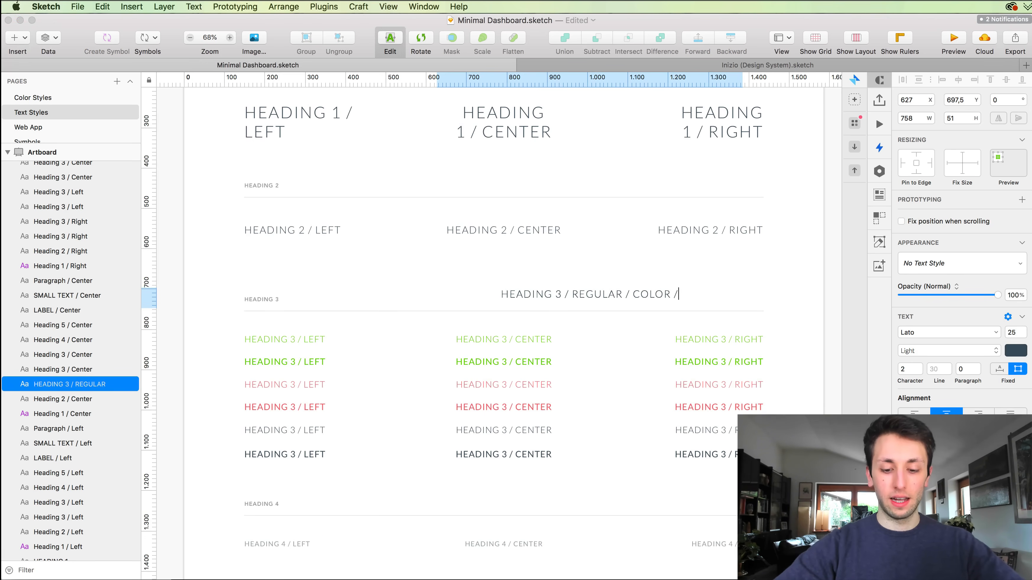
type(" AL")
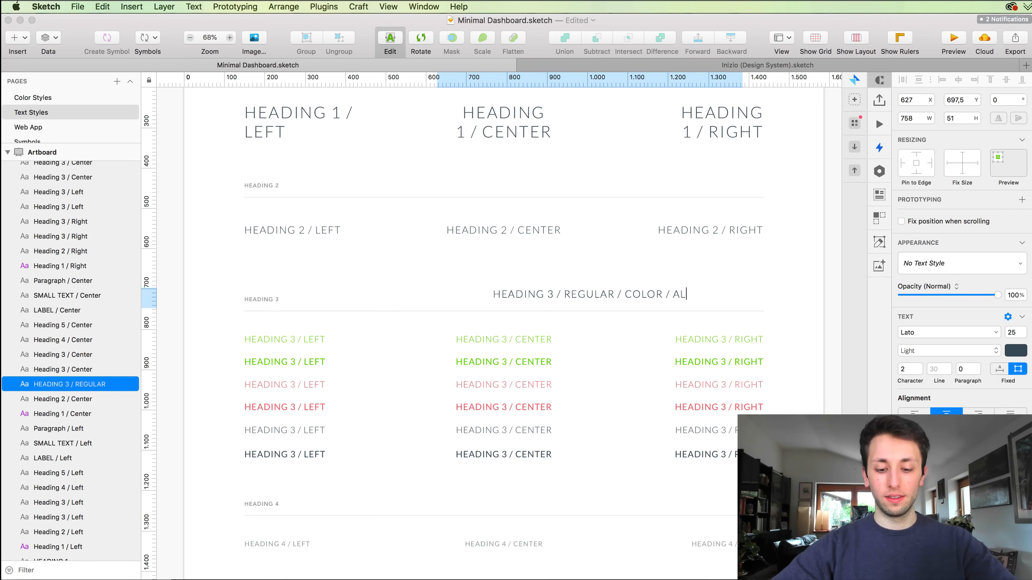
type("IGNMENT")
scroll(640, 270, "down", 2)
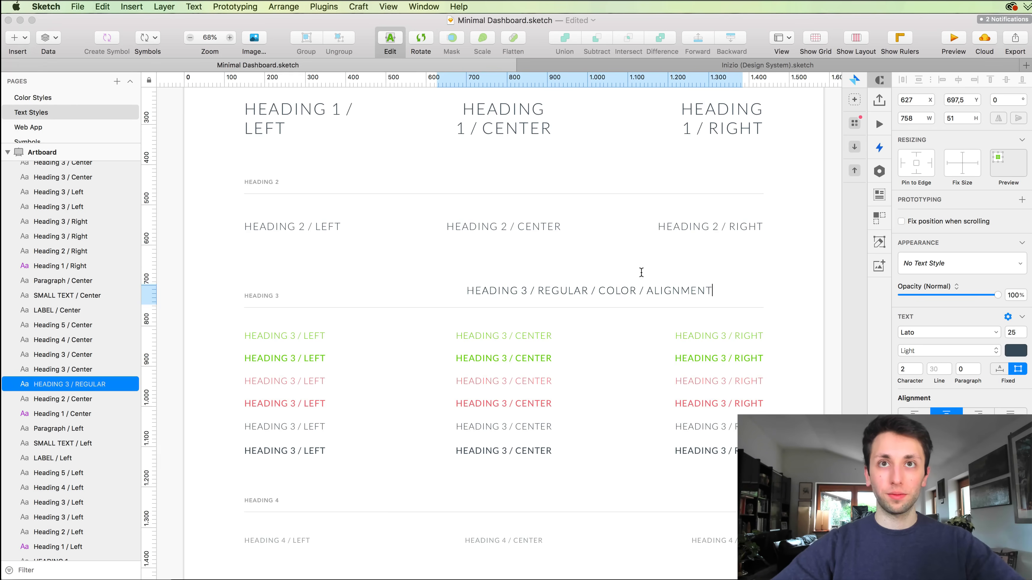
key("Escape")
left_click_drag(652, 284, 584, 284)
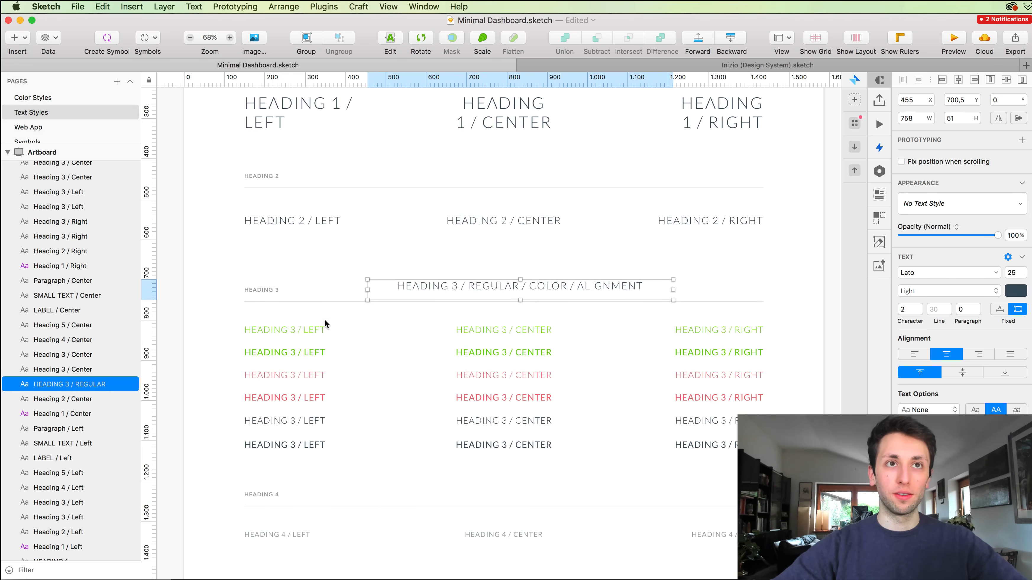
Replace "REGULAR" in the naming note so it reads "HEADING 3 / FONT WEIGHT / COLOR / ALIGNMENT".
left_click_drag(263, 314, 779, 453)
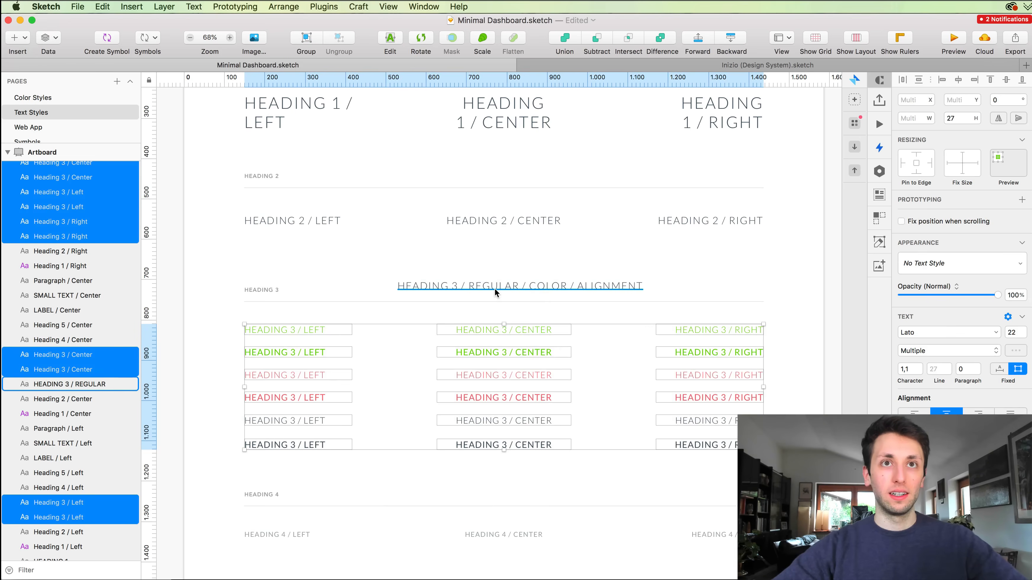
left_click(495, 288)
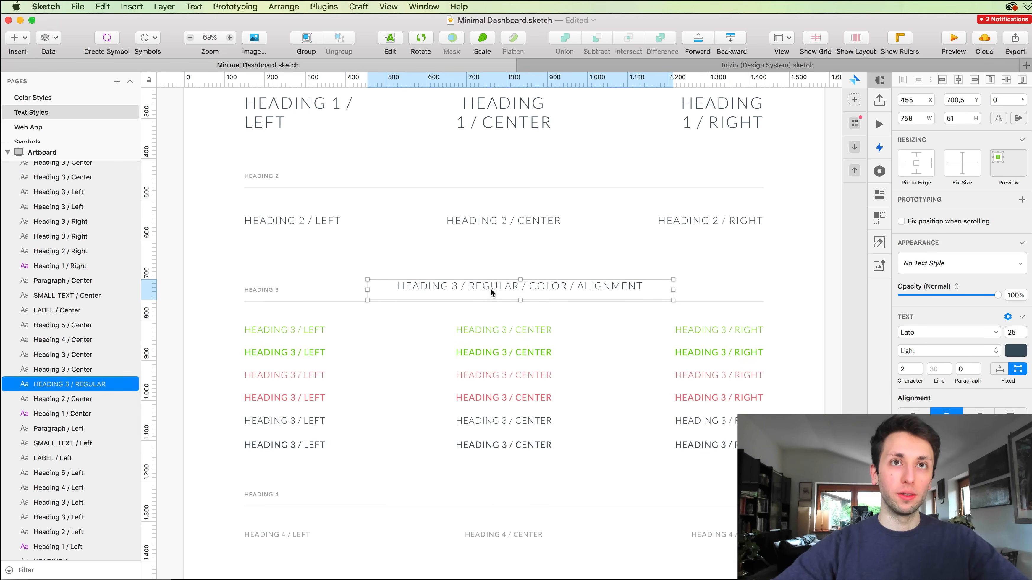
double_click(490, 287)
type("TE")
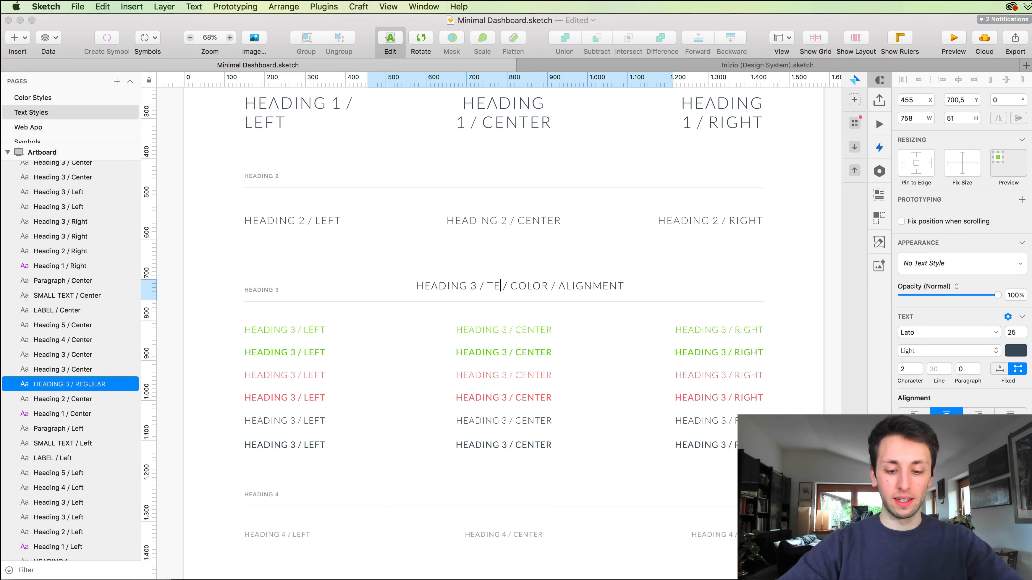
type("XT")
key("alt+shift+Left")
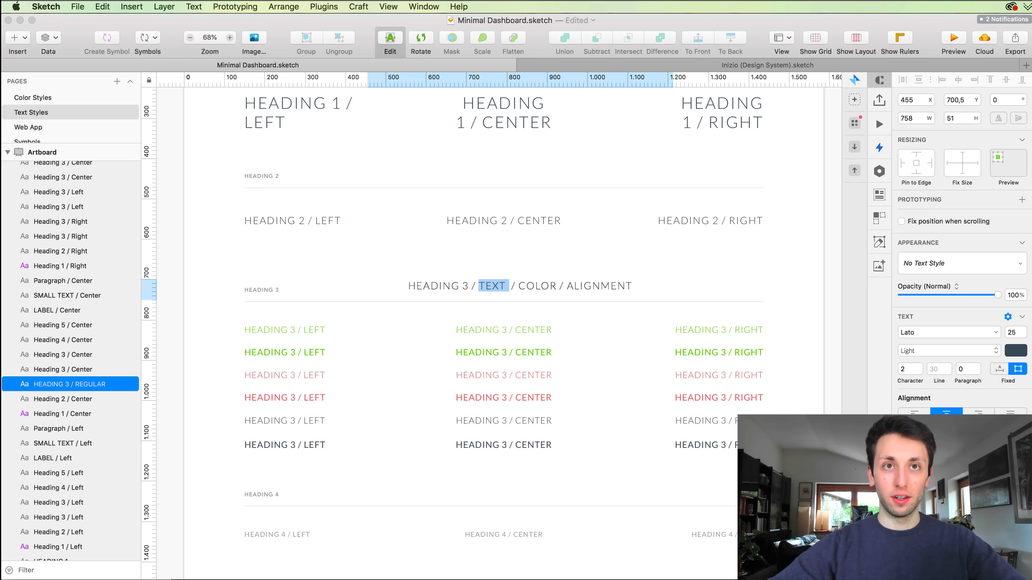
type("FONT W")
type("EIGHT")
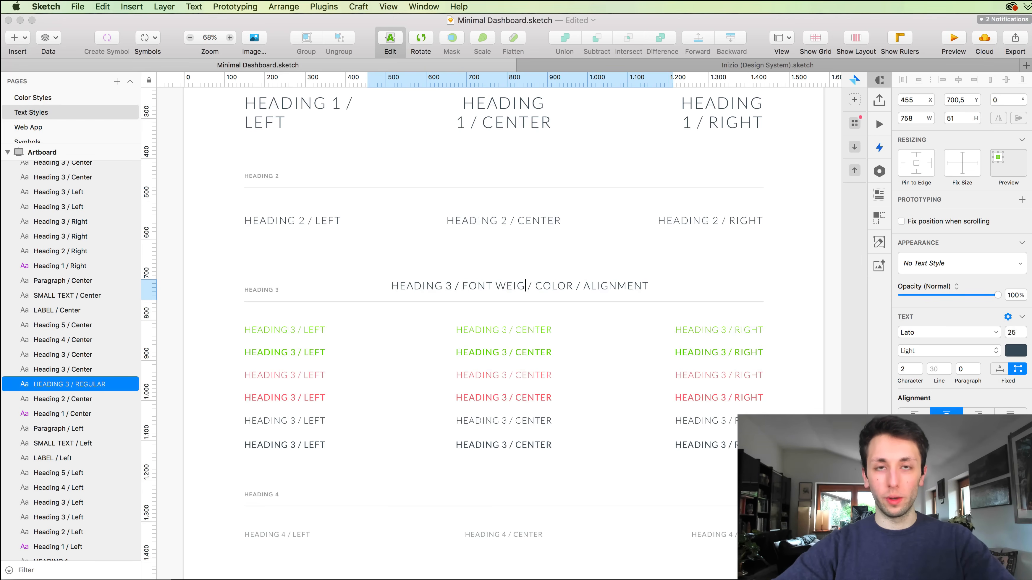
key("Escape")
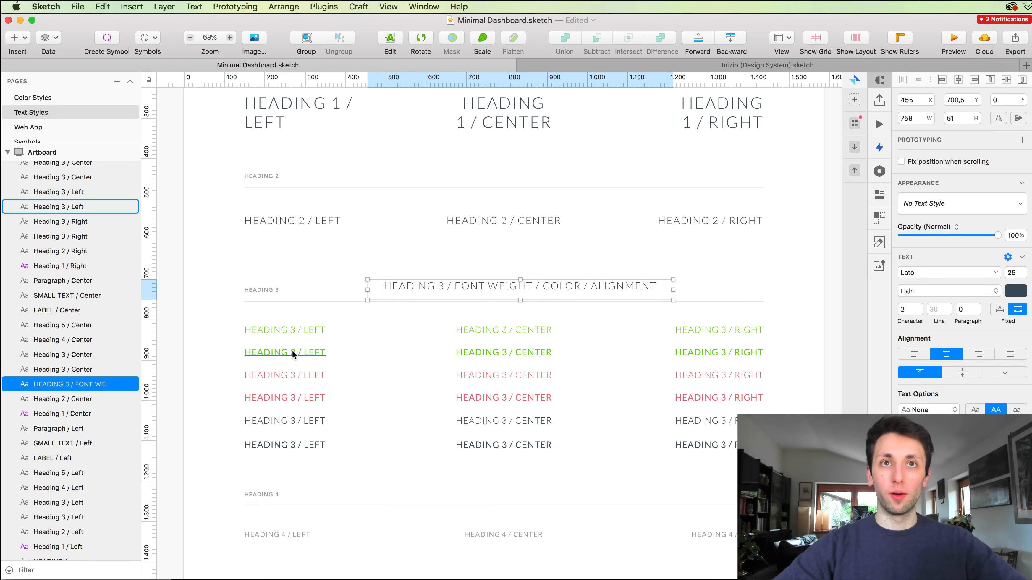
Compare the font weights of the two green Heading 3 / Left texts.
left_click(300, 351)
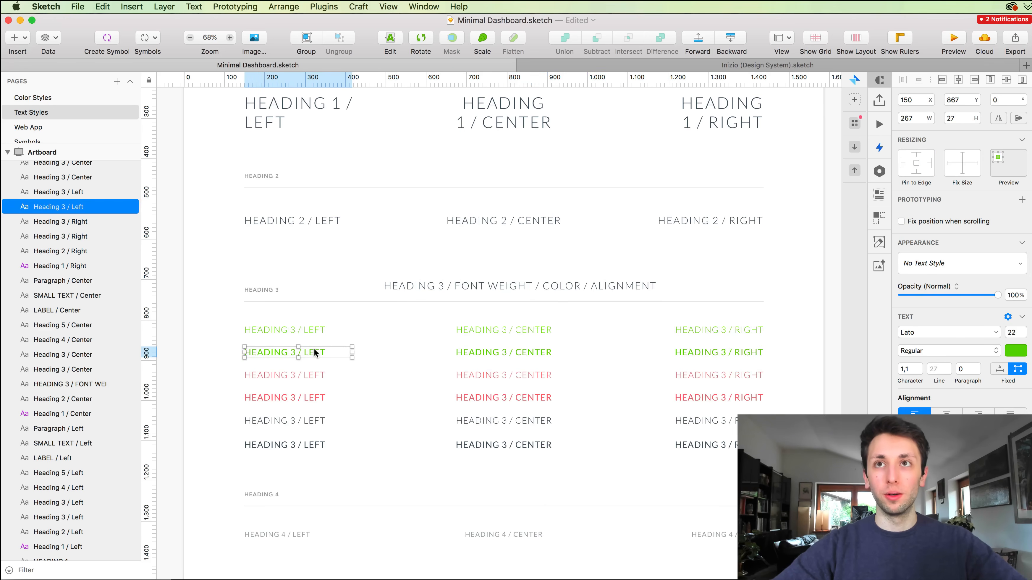
left_click(312, 332)
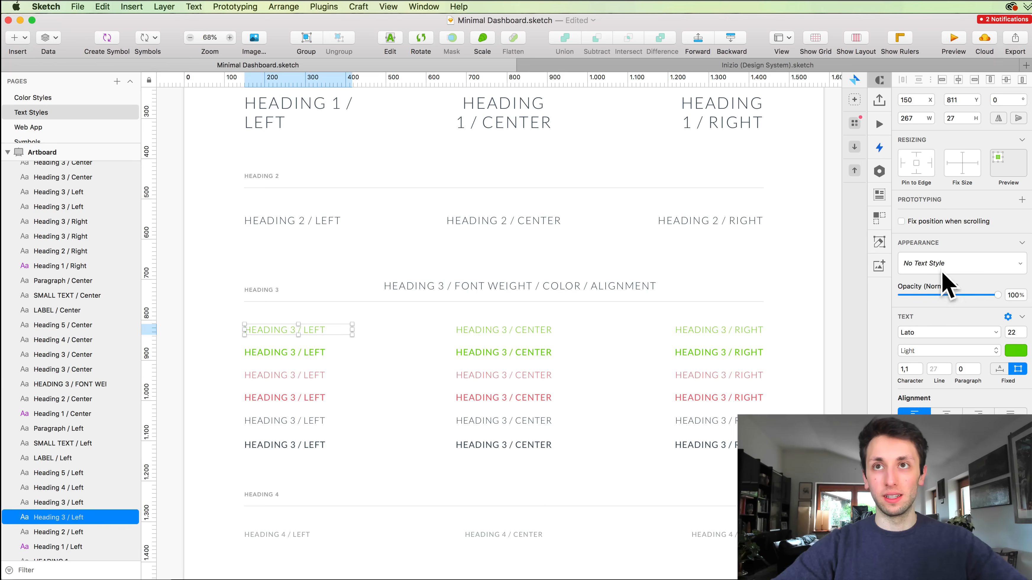
left_click(284, 302)
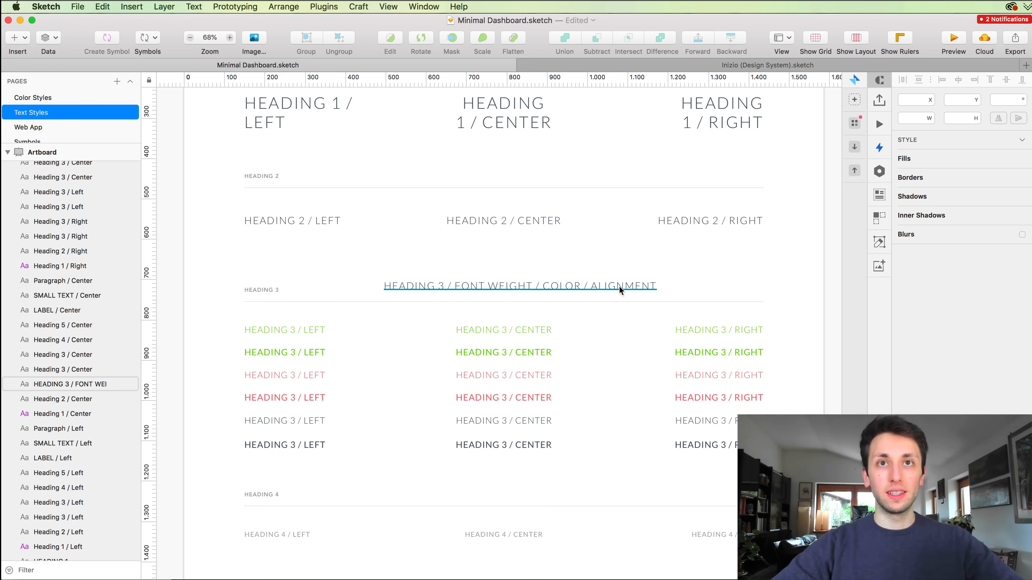
Use Rename It to batch-rename every text in the six Heading 3 rows to "Heading 3 /".
left_click_drag(252, 313, 732, 451)
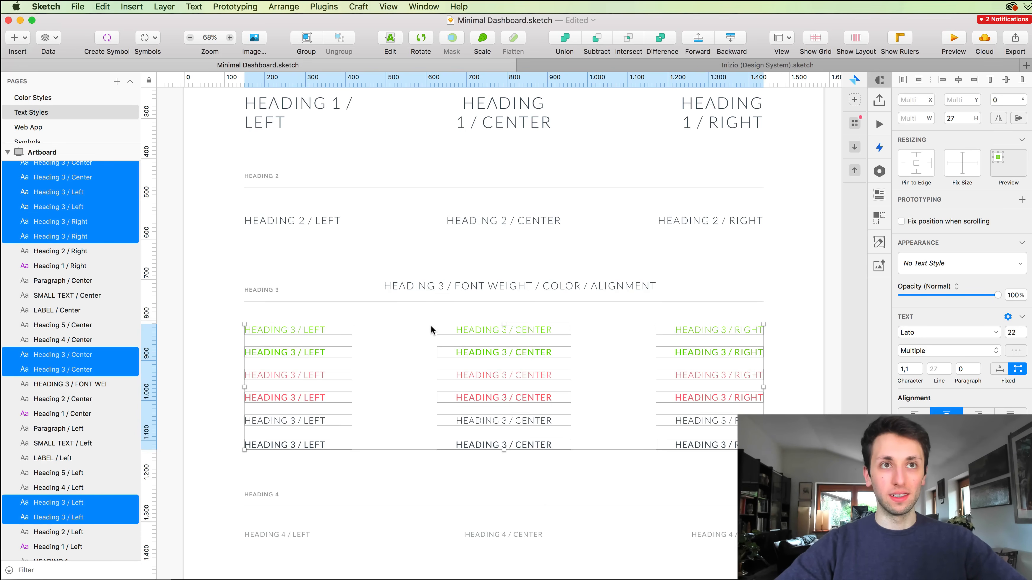
left_click(319, 9)
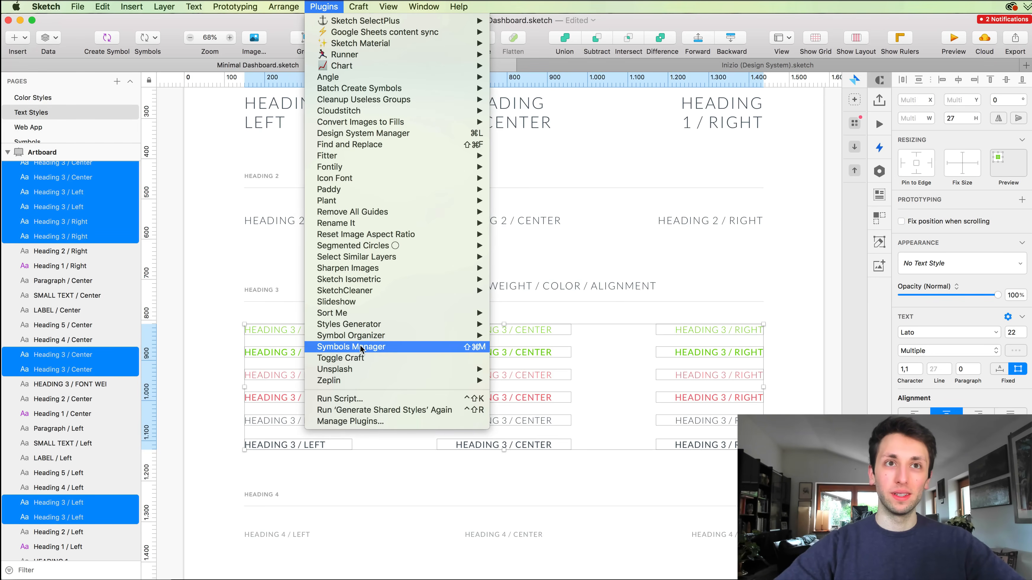
mouse_move(364, 338)
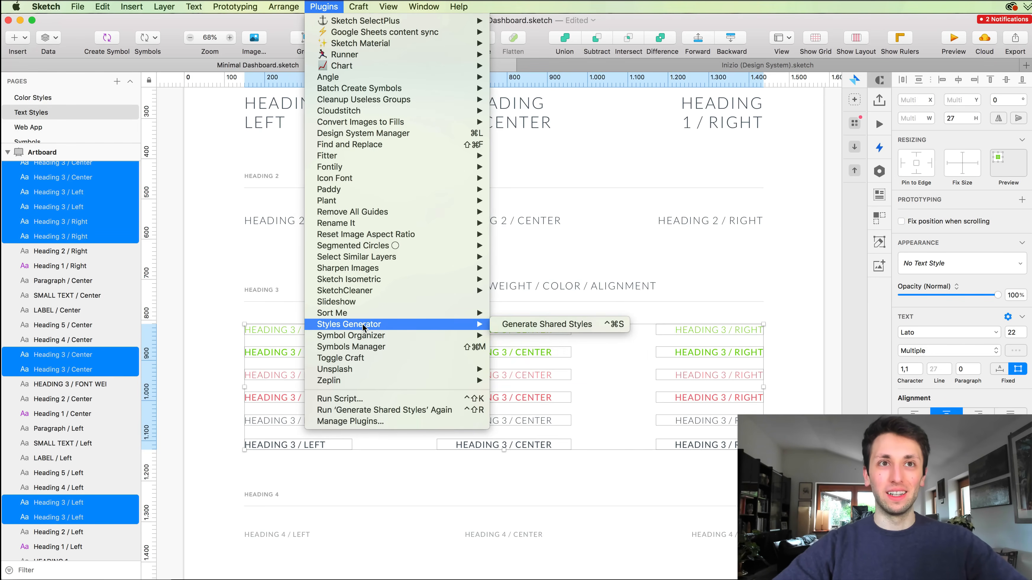
mouse_move(371, 280)
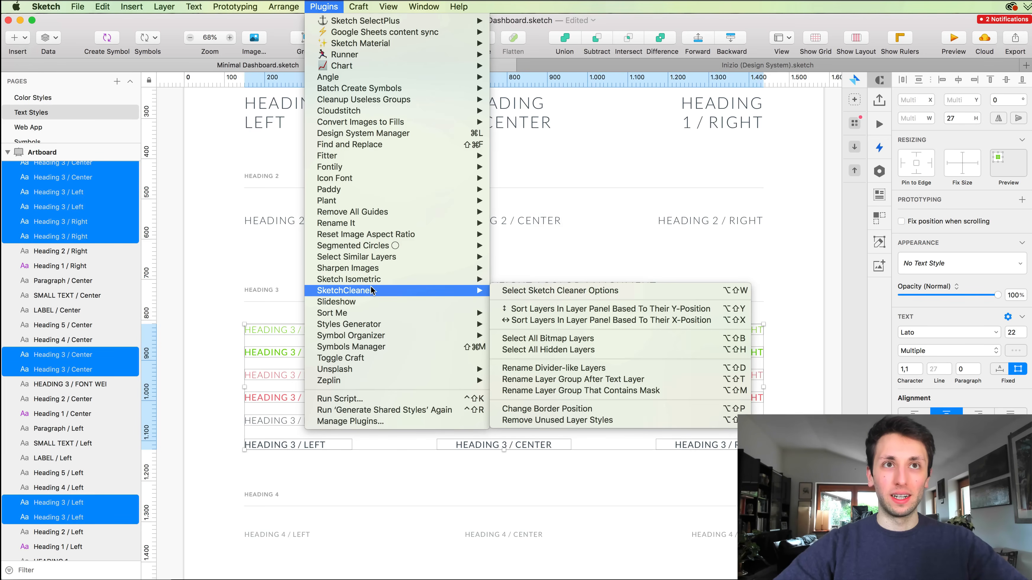
mouse_move(380, 222)
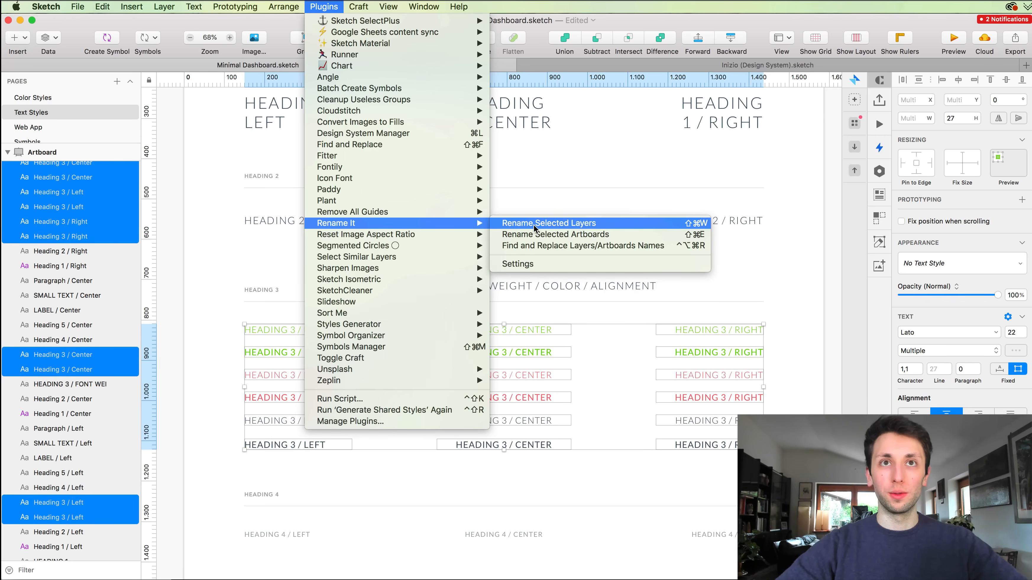
left_click(543, 321)
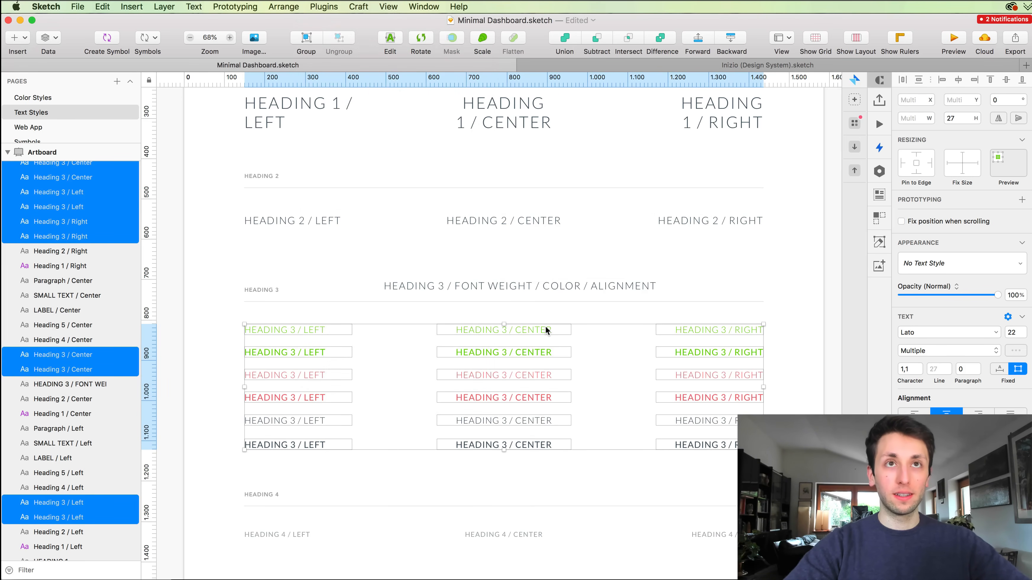
key("super+shift+r")
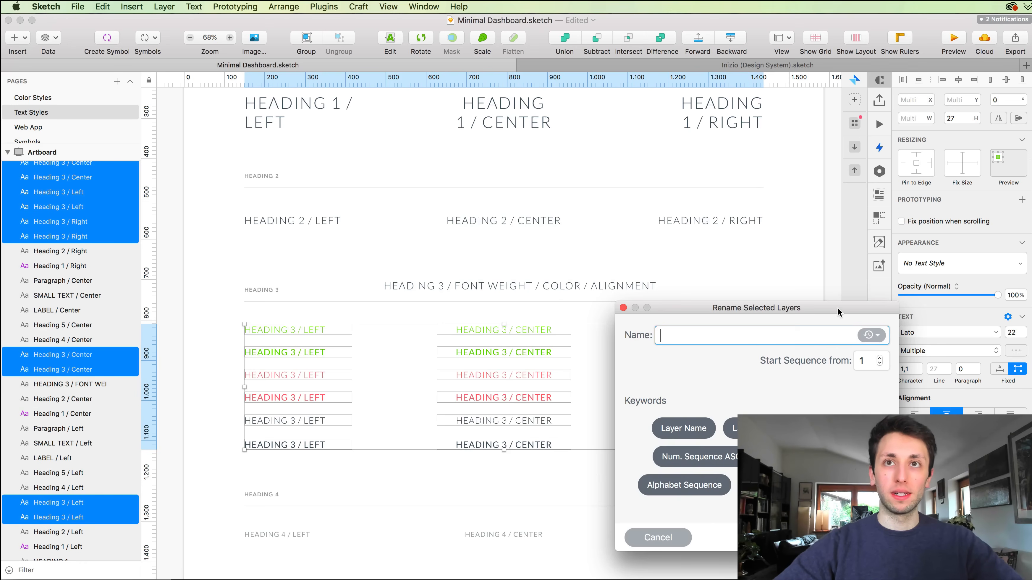
left_click_drag(838, 308, 790, 248)
type("H")
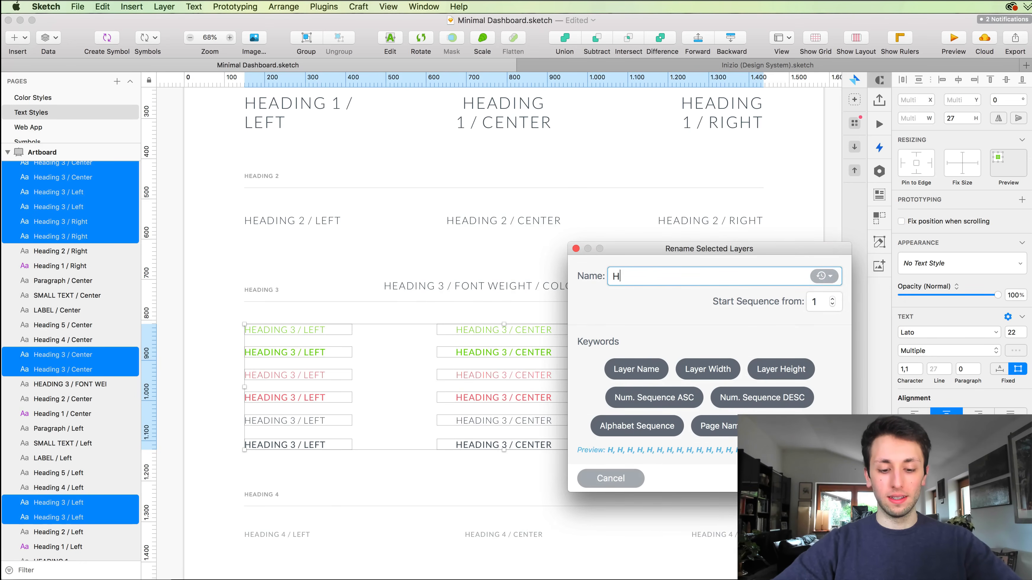
type("eading")
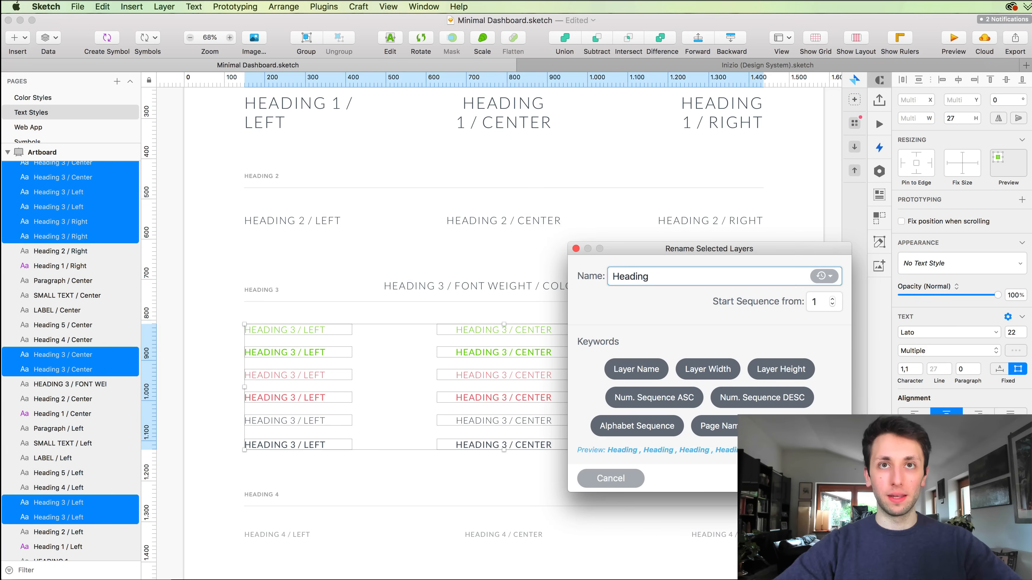
type(" /")
key("BackSpace")
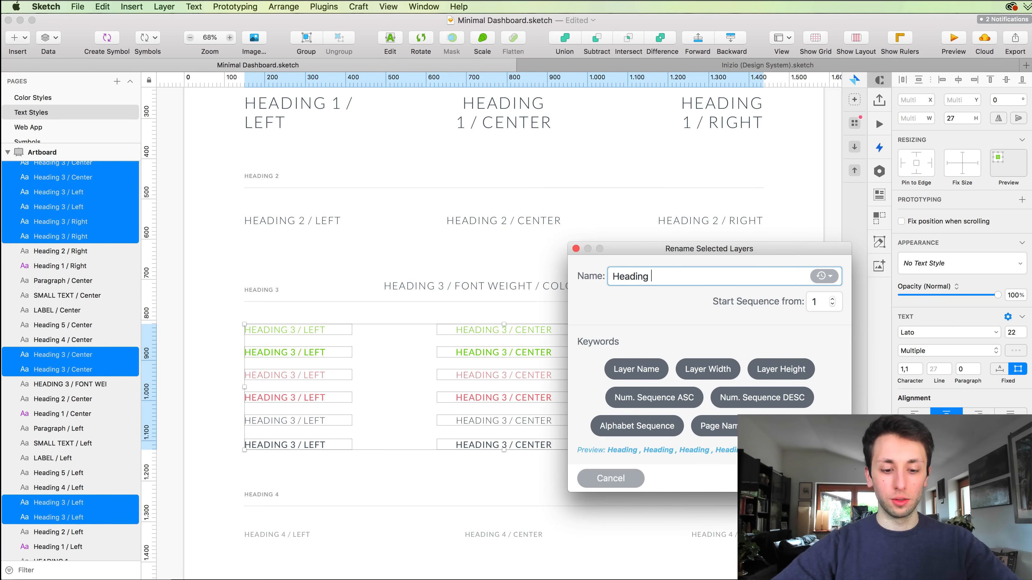
type("3 /")
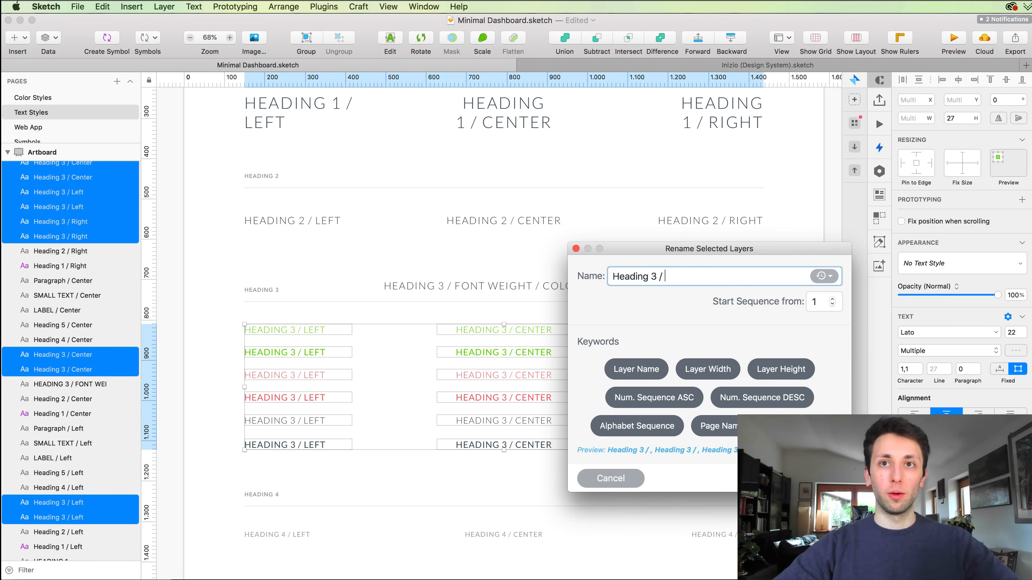
key("Return")
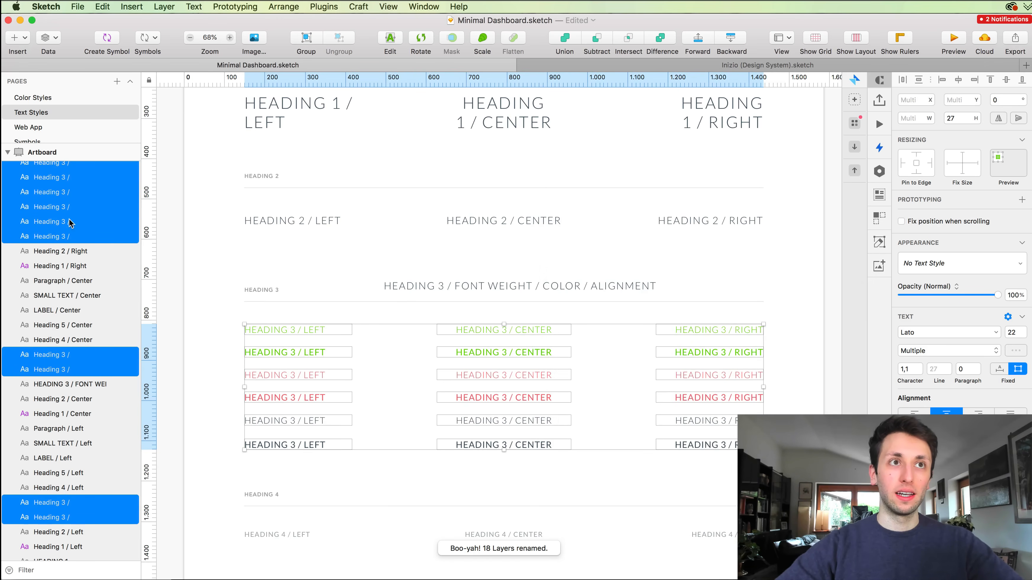
scroll(70, 215, "up", 5)
scroll(70, 236, "up", 2)
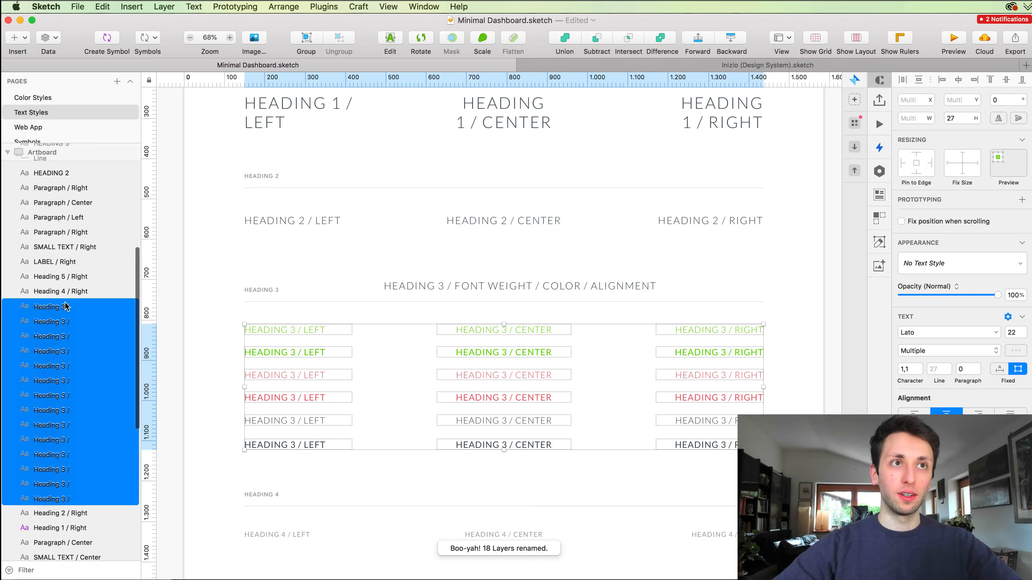
scroll(57, 284, "down", 3)
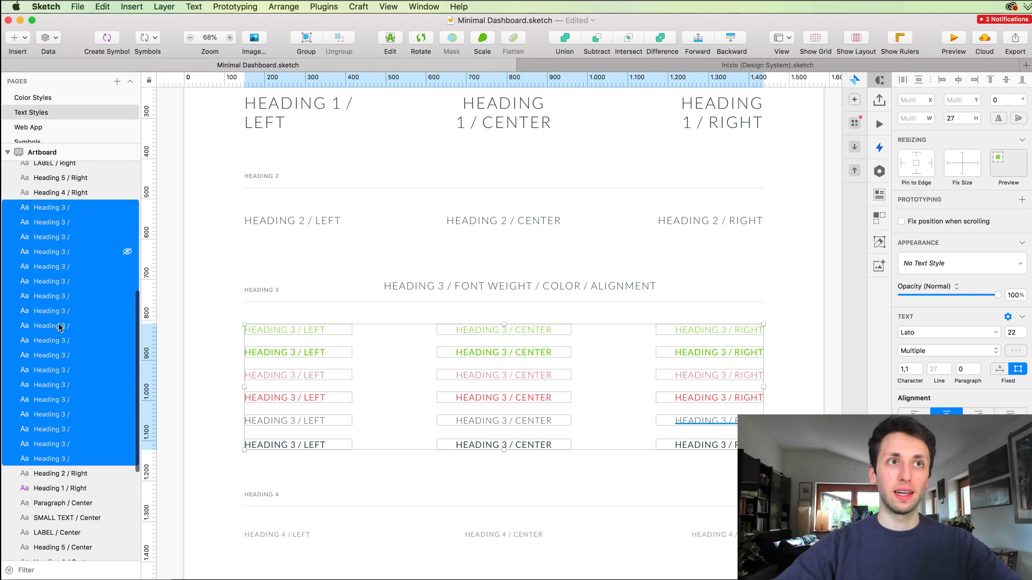
Append "Light /" to the existing layer names of the light-weight green, red and dark Heading 3 rows.
left_click(461, 313)
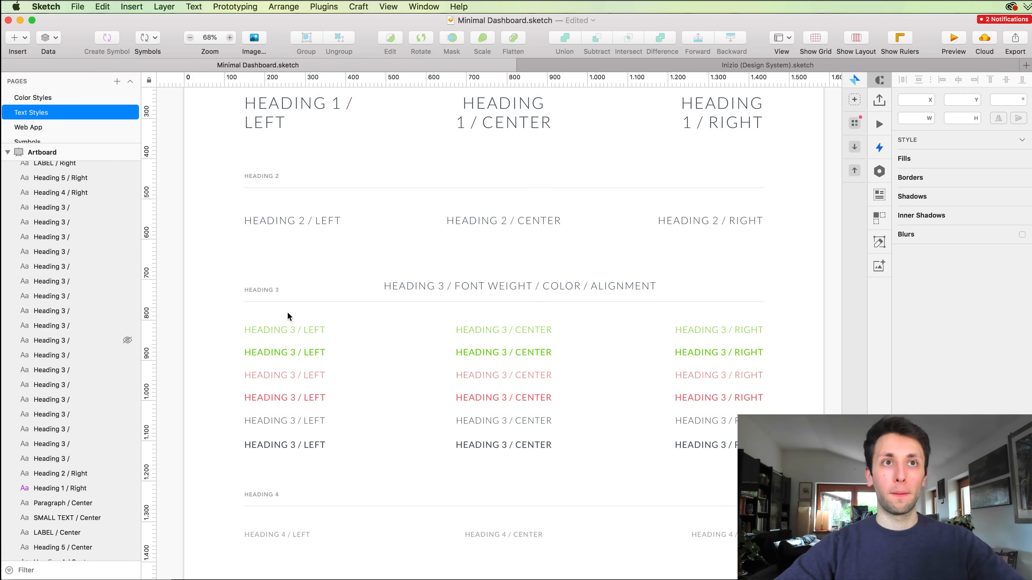
left_click_drag(292, 315, 761, 328)
left_click_drag(236, 370, 770, 380)
left_click_drag(232, 413, 764, 424)
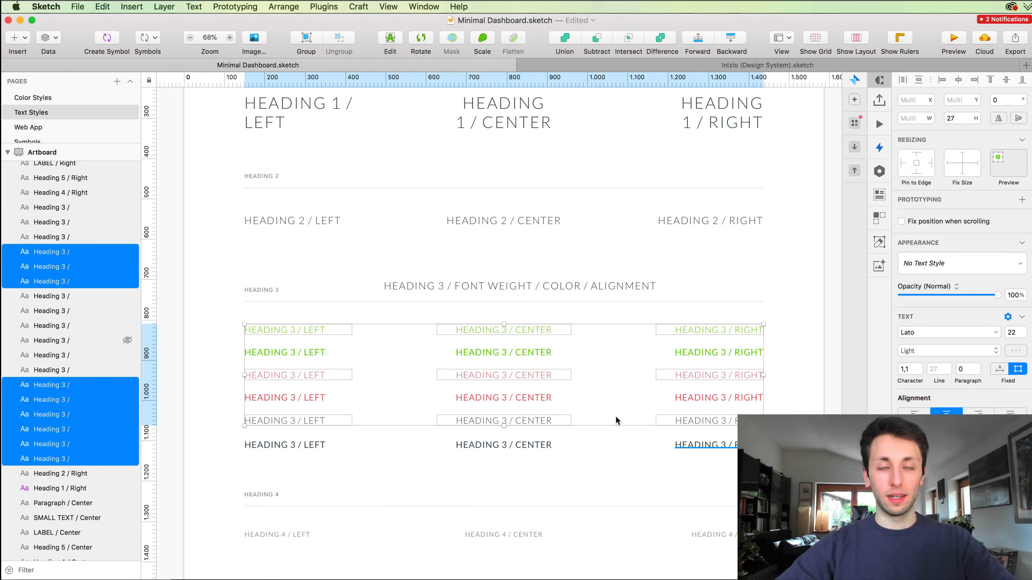
key("ctrl+super+r")
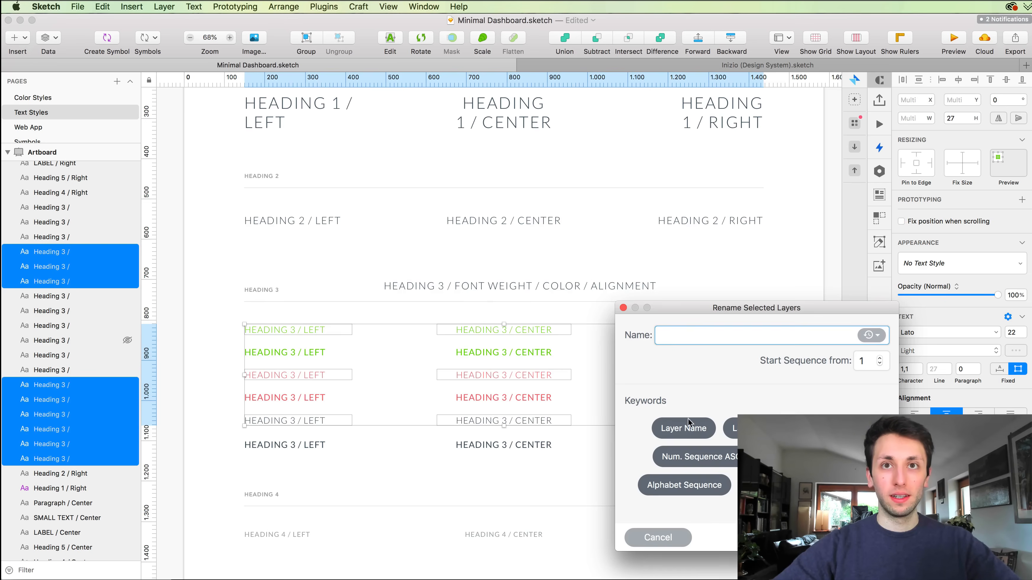
left_click(696, 426)
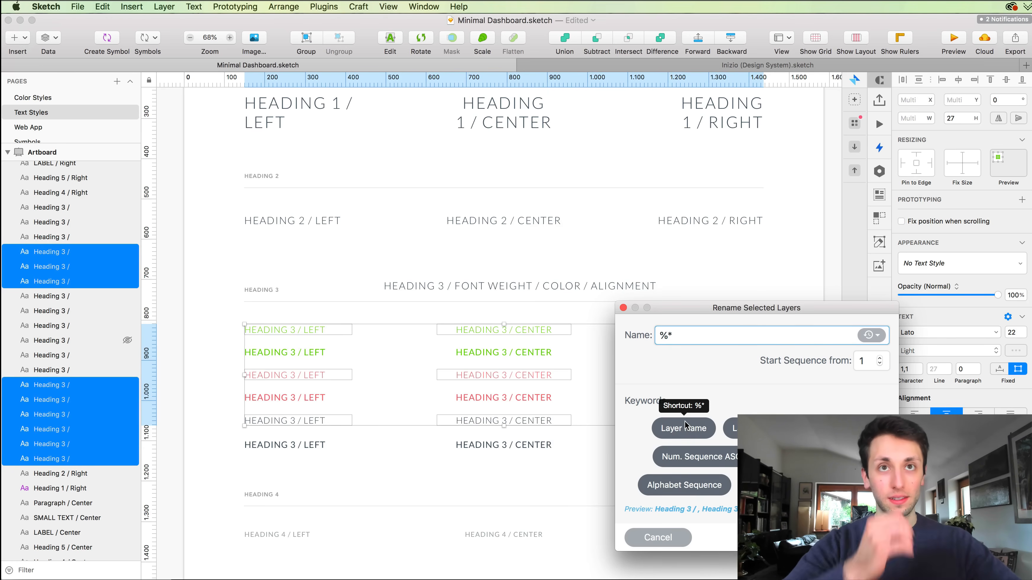
type("Light /")
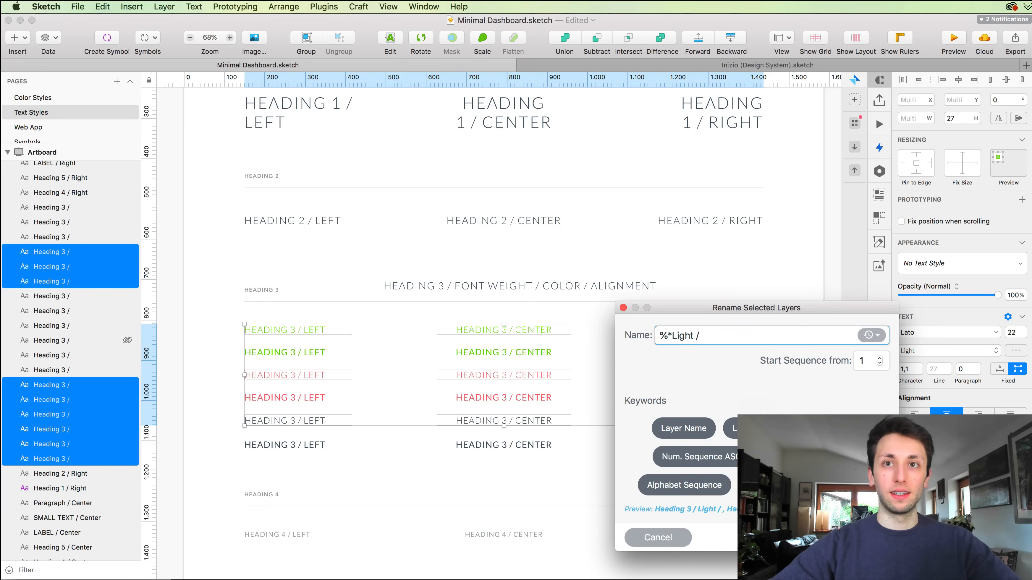
key("Return")
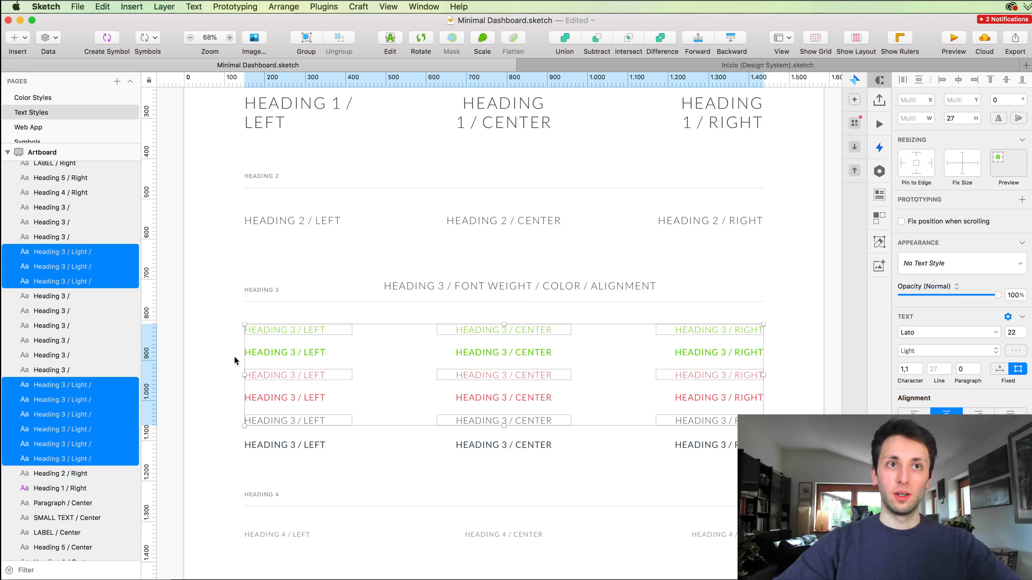
Append "Regular /" to the existing layer names of the regular-weight green, red and dark Heading 3 rows.
left_click_drag(234, 352, 707, 355)
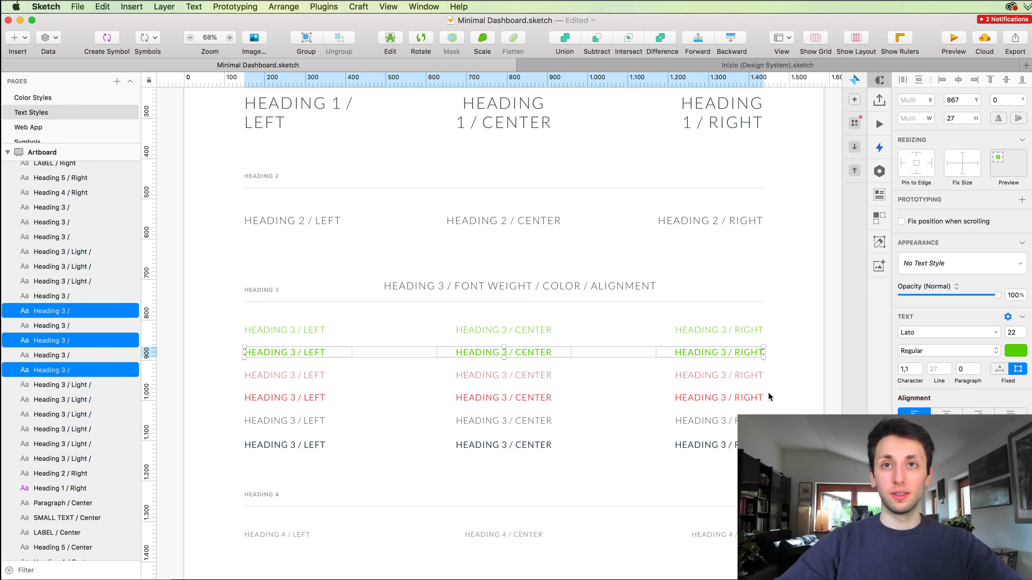
left_click_drag(795, 394, 260, 396)
left_click_drag(213, 440, 764, 458)
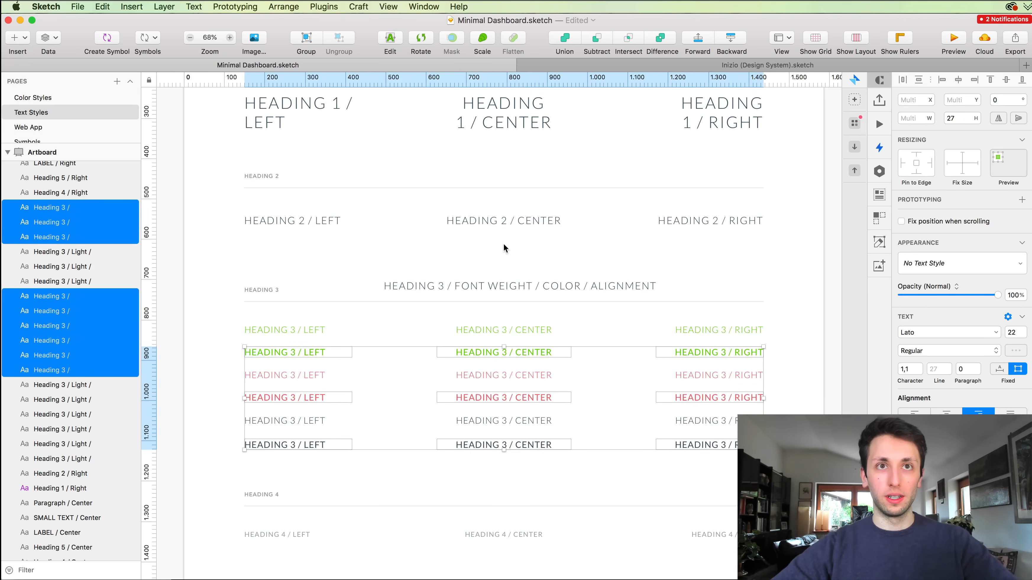
key("super+shift+r")
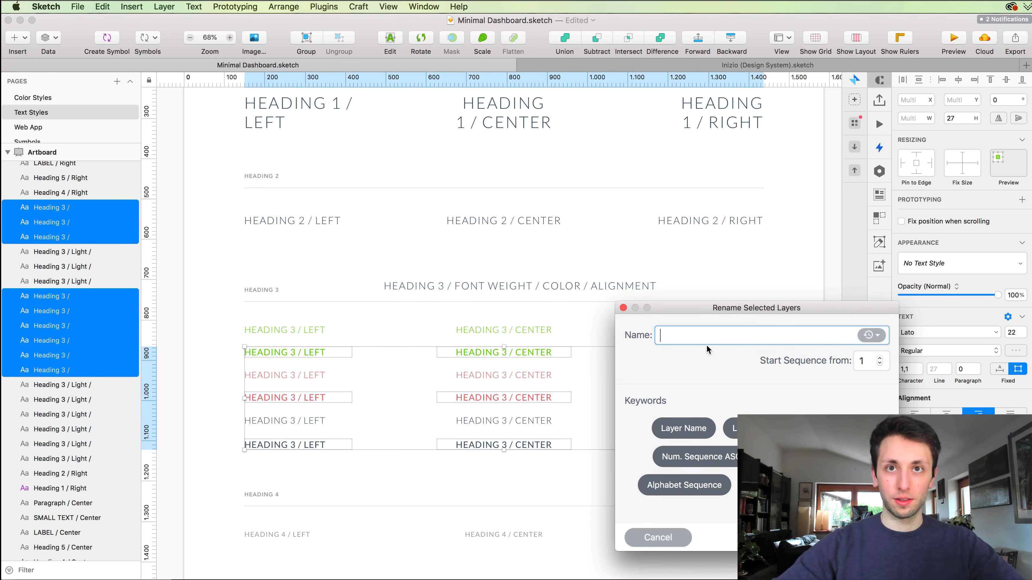
left_click(697, 422)
type("Re")
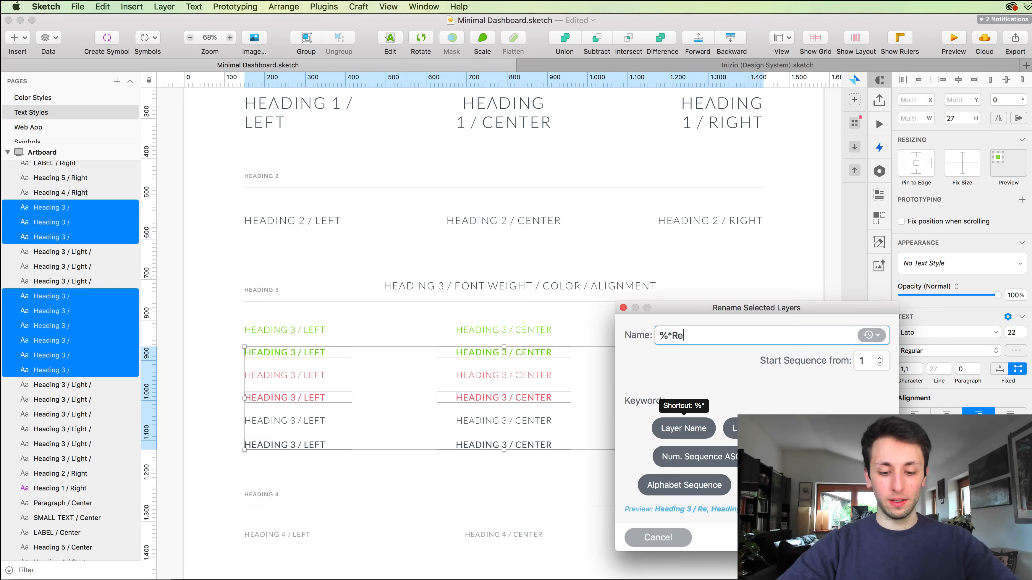
type("gular /")
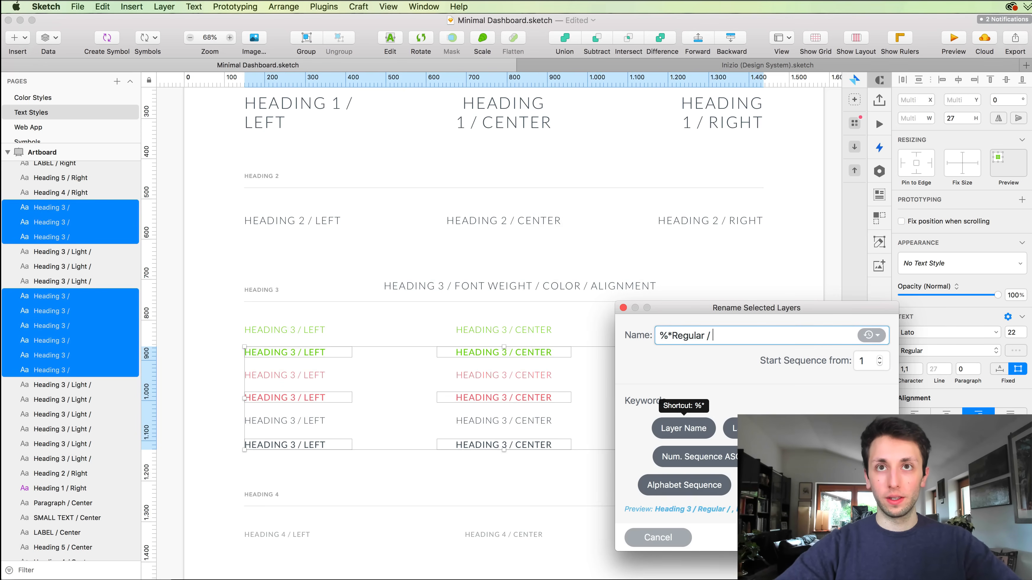
key("Return")
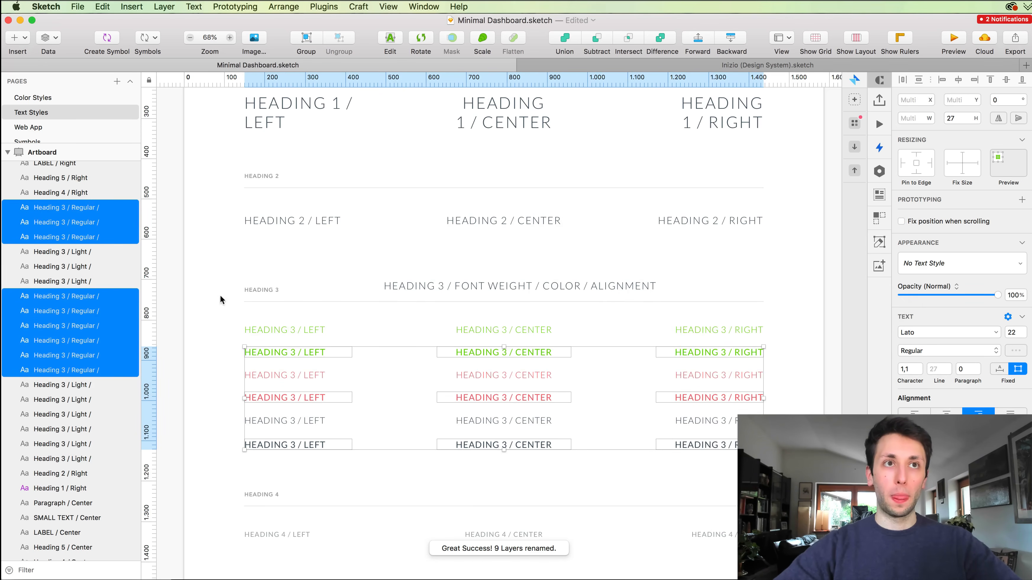
Append "Green /" to the existing layer names of both green Heading 3 rows.
left_click(295, 321)
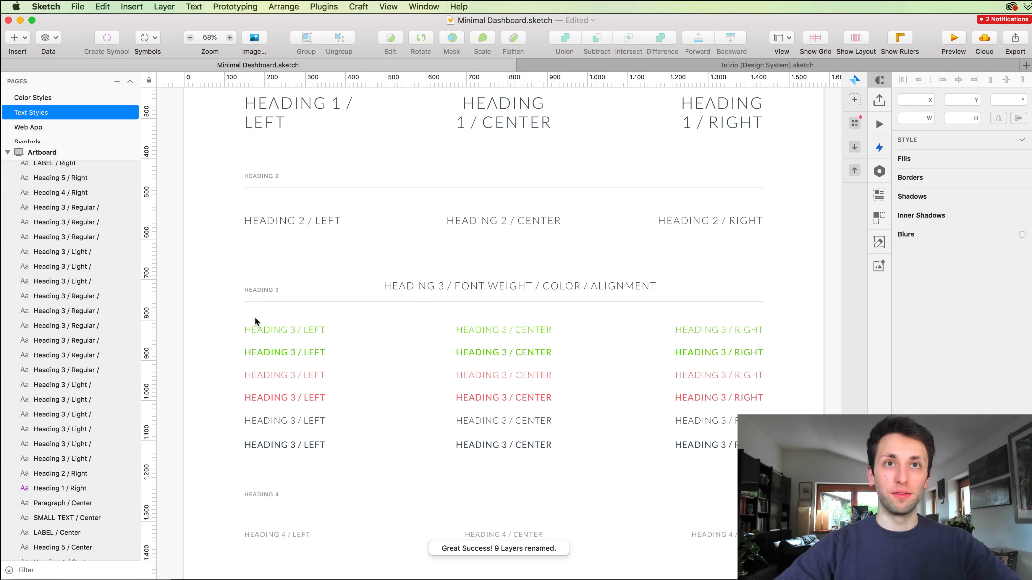
left_click_drag(258, 319, 741, 356)
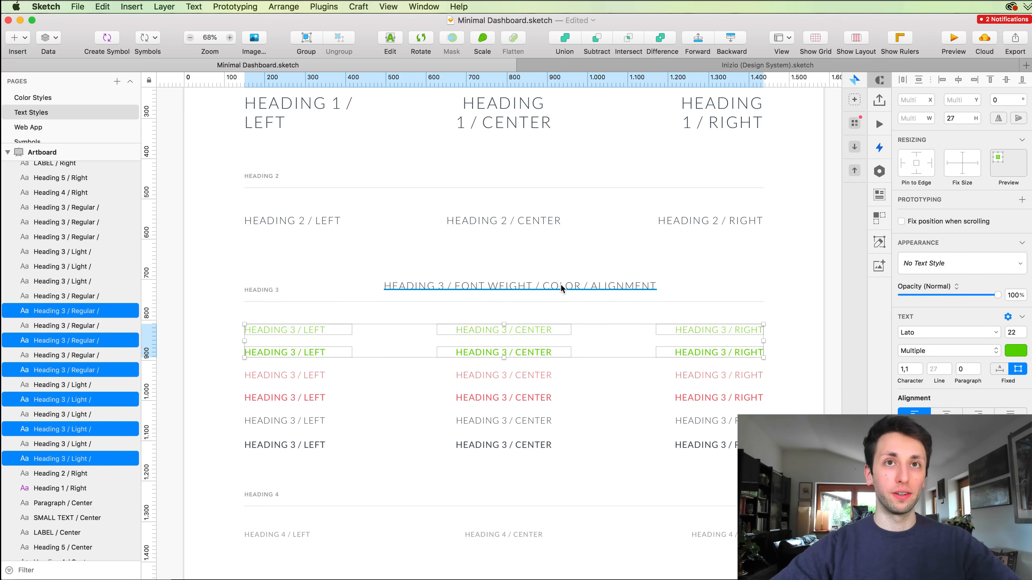
key("super+shift+r")
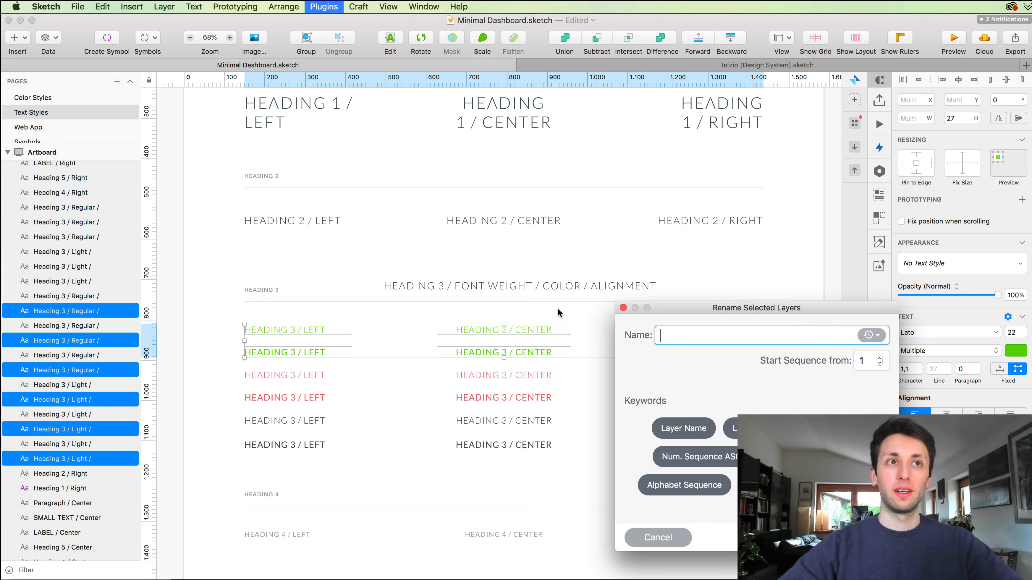
left_click(679, 427)
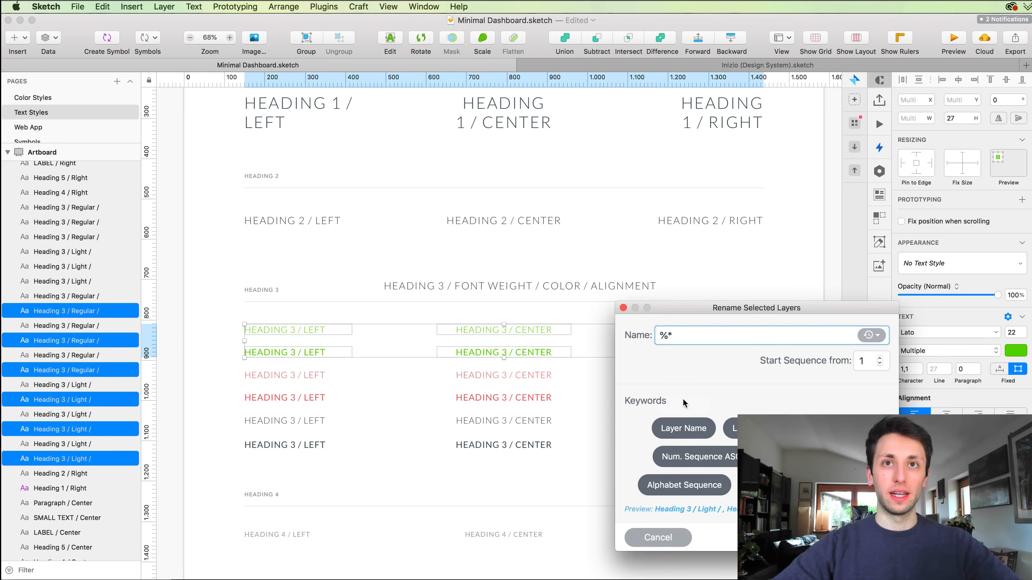
type("G")
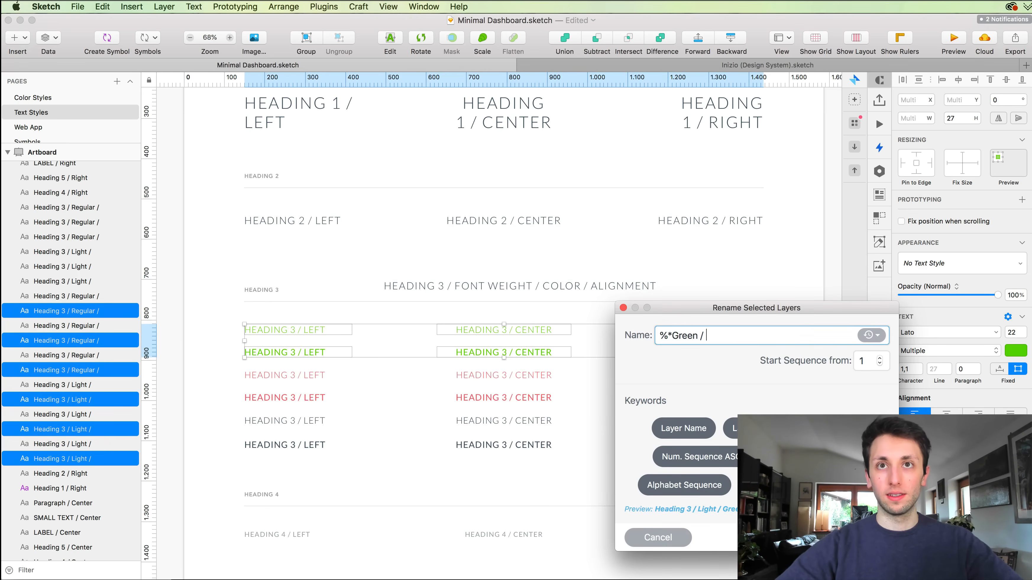
type("reen /")
key("Return")
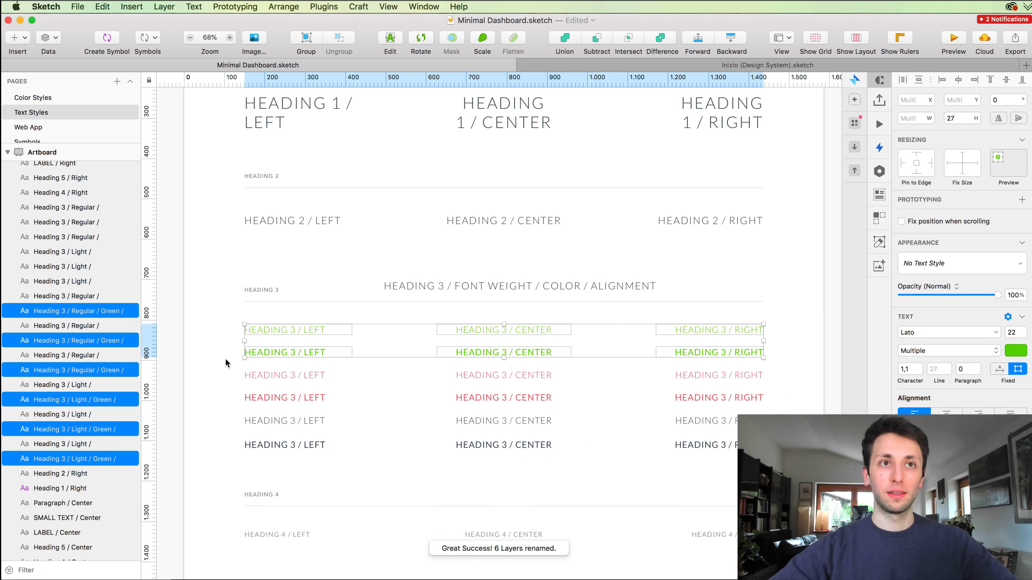
Append "Red /" to the existing layer names of both red Heading 3 rows.
left_click_drag(226, 359, 714, 394)
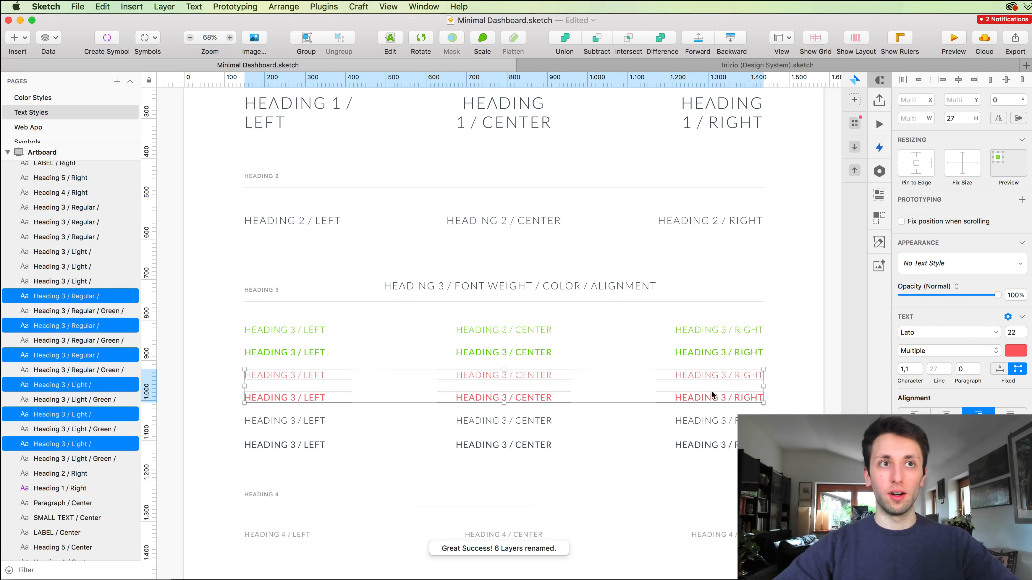
key("super+r")
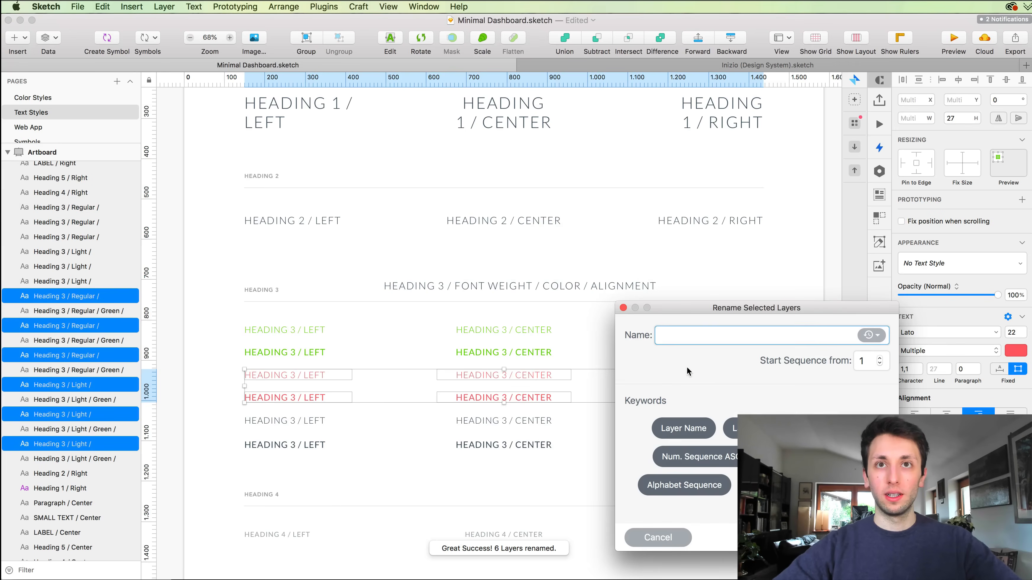
left_click(688, 427)
type("/")
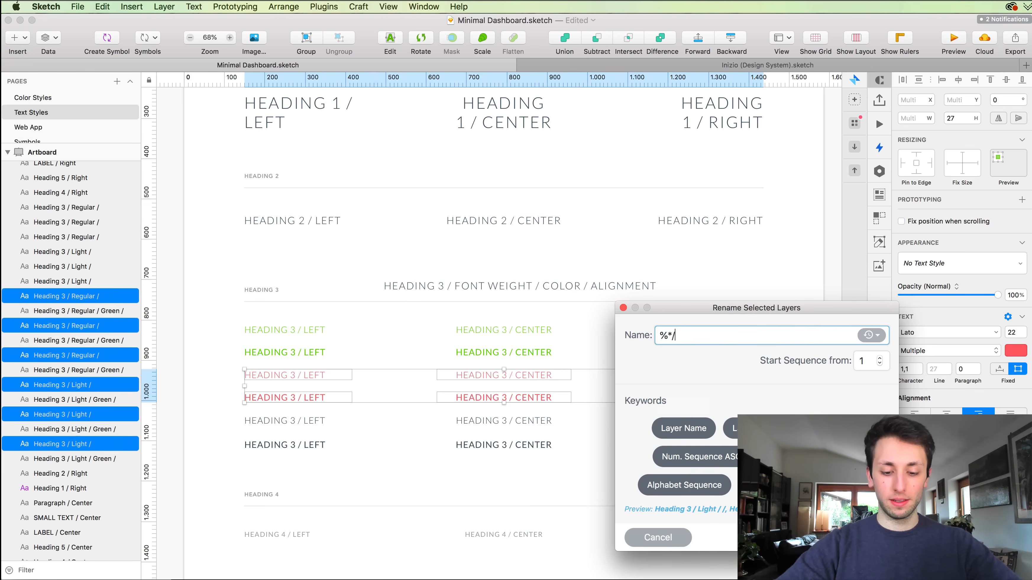
type("Red")
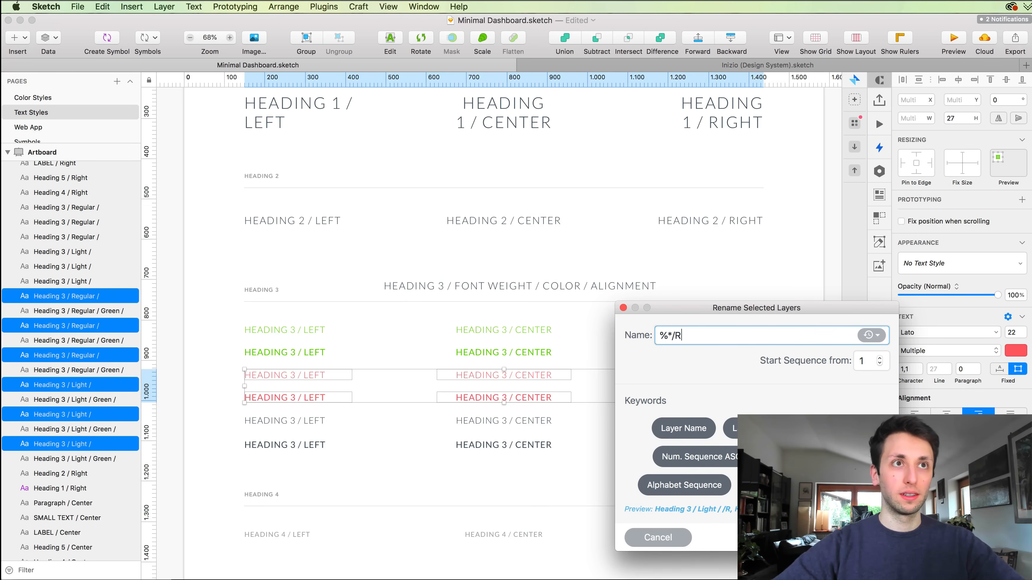
key("BackSpace")
key("BackSpace")
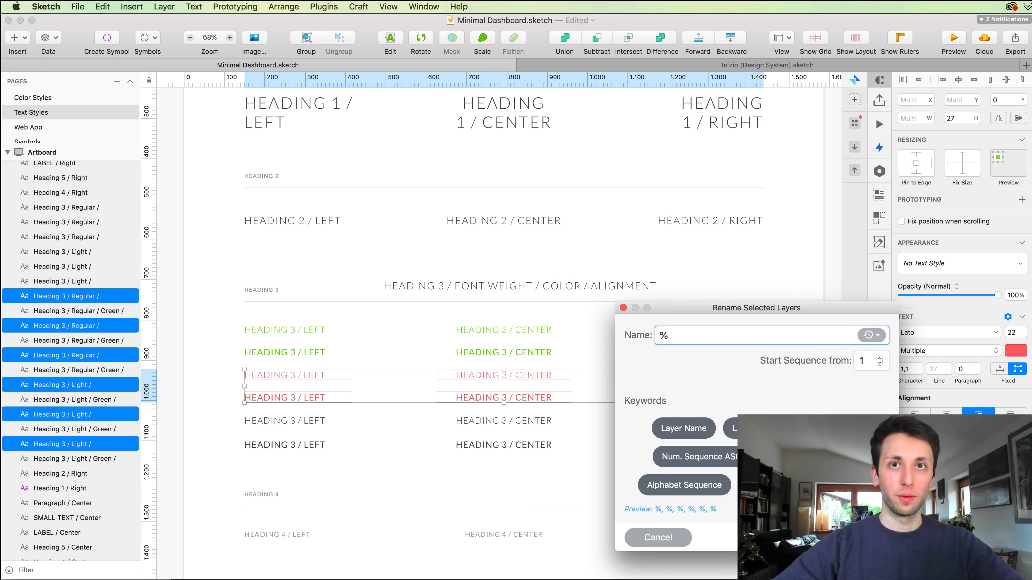
type("*")
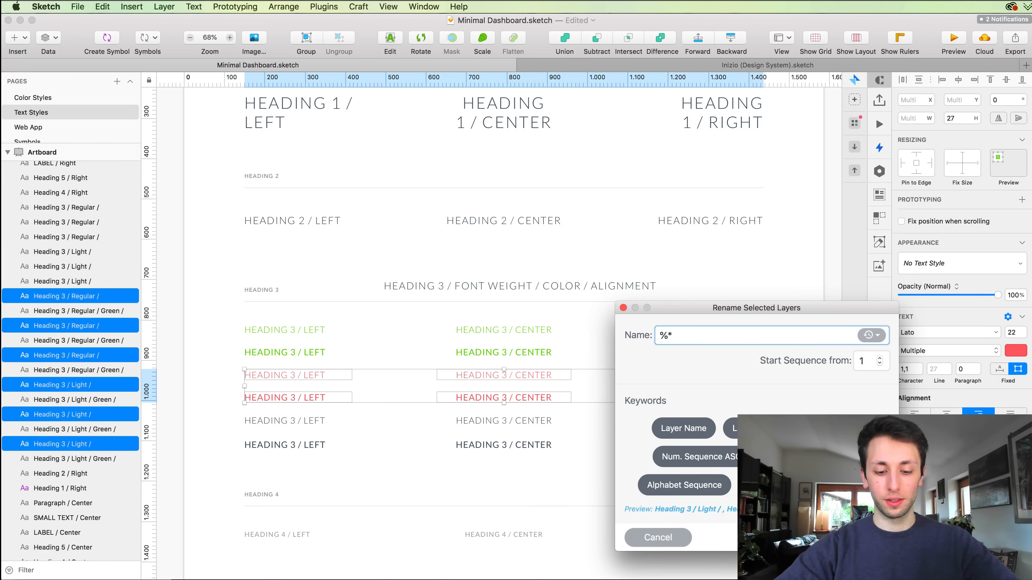
type("Red /")
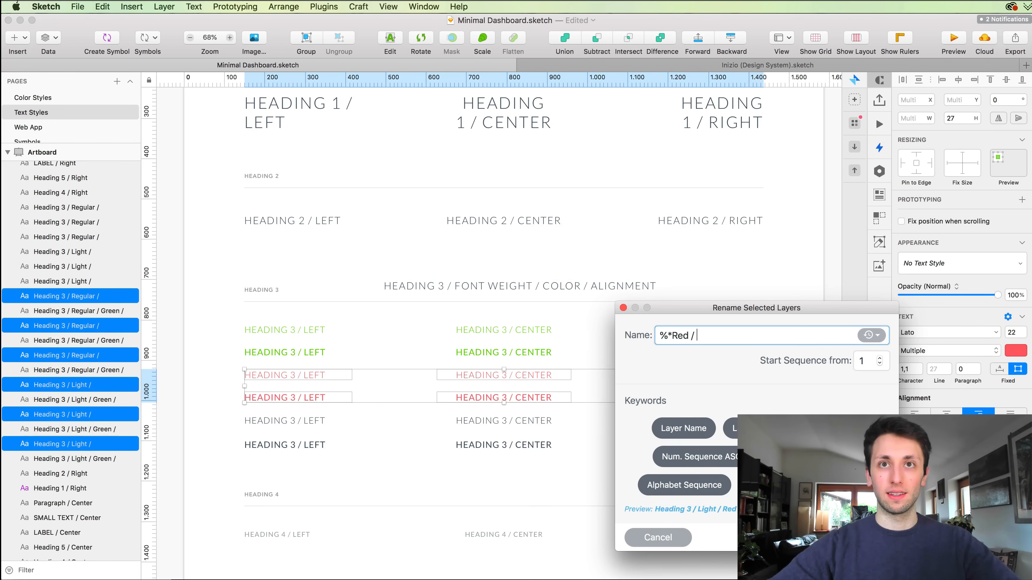
key("Return")
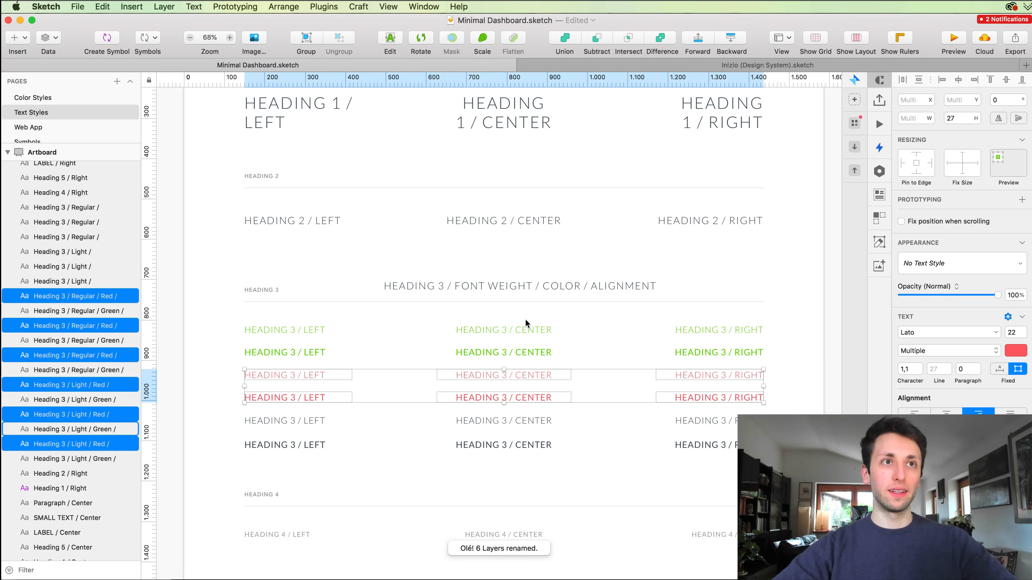
Append "Black /" to the existing layer names of both dark Heading 3 rows.
left_click(505, 473)
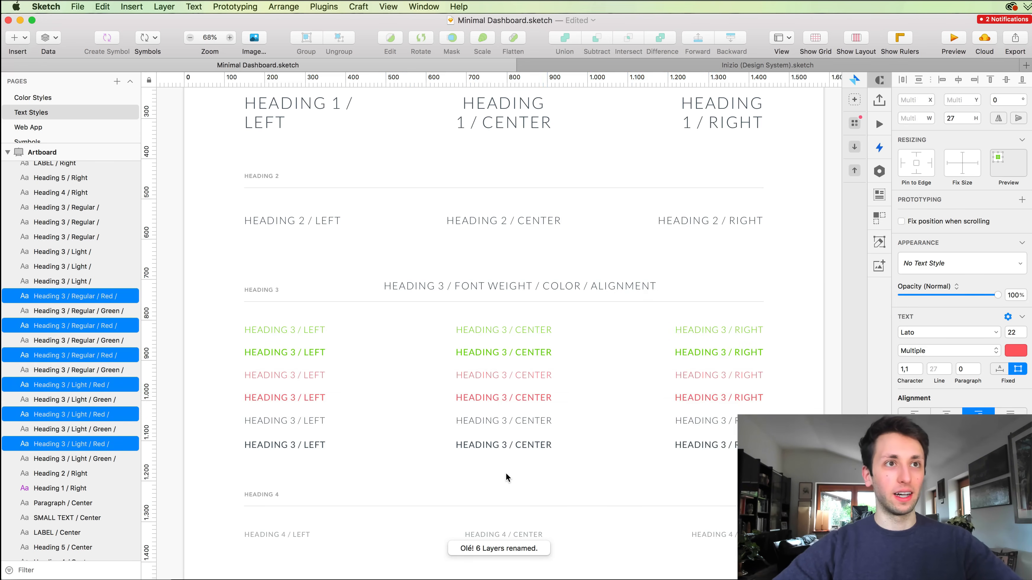
left_click_drag(239, 410, 825, 453)
key("super+shift+r")
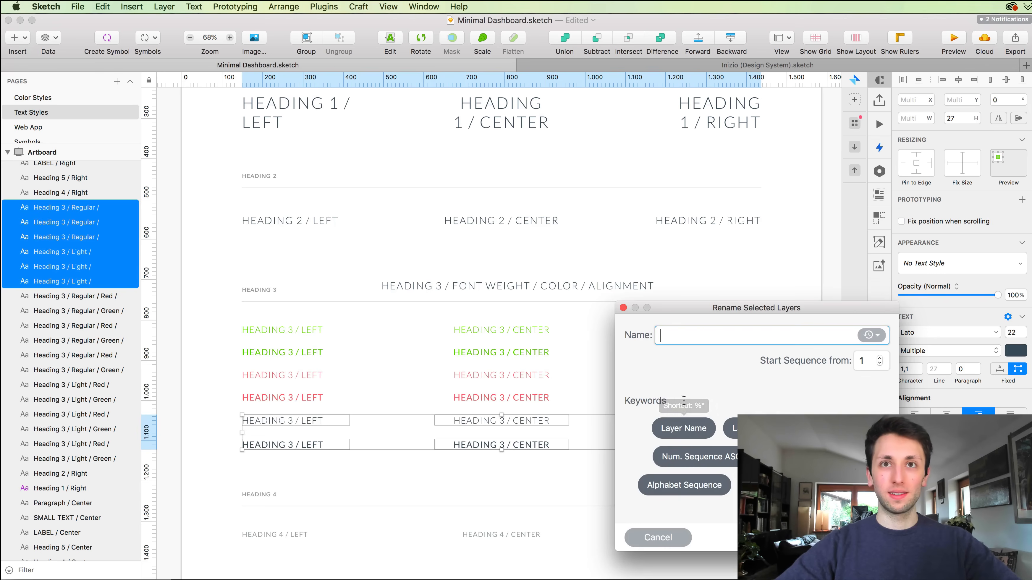
left_click(681, 423)
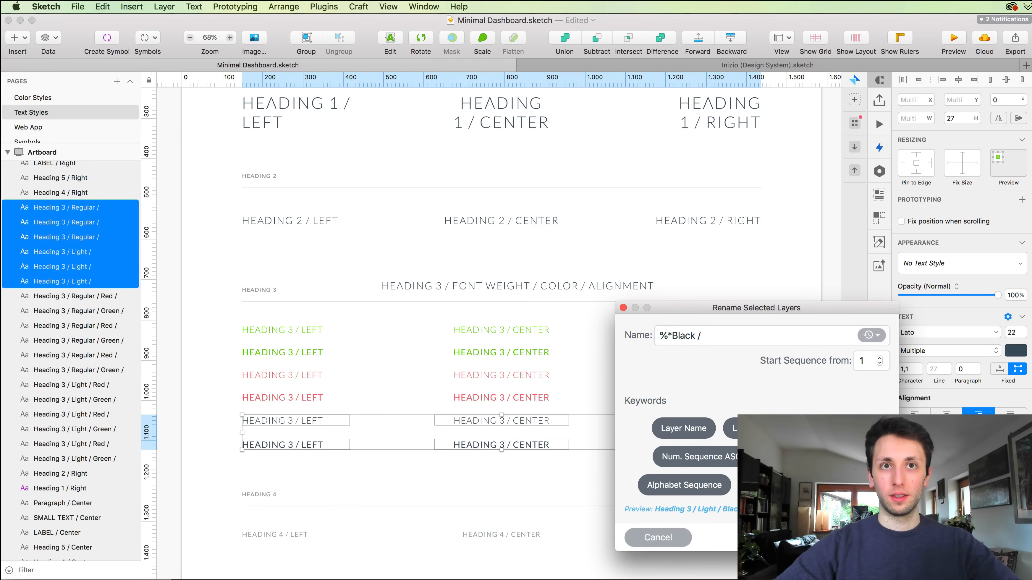
key("Return")
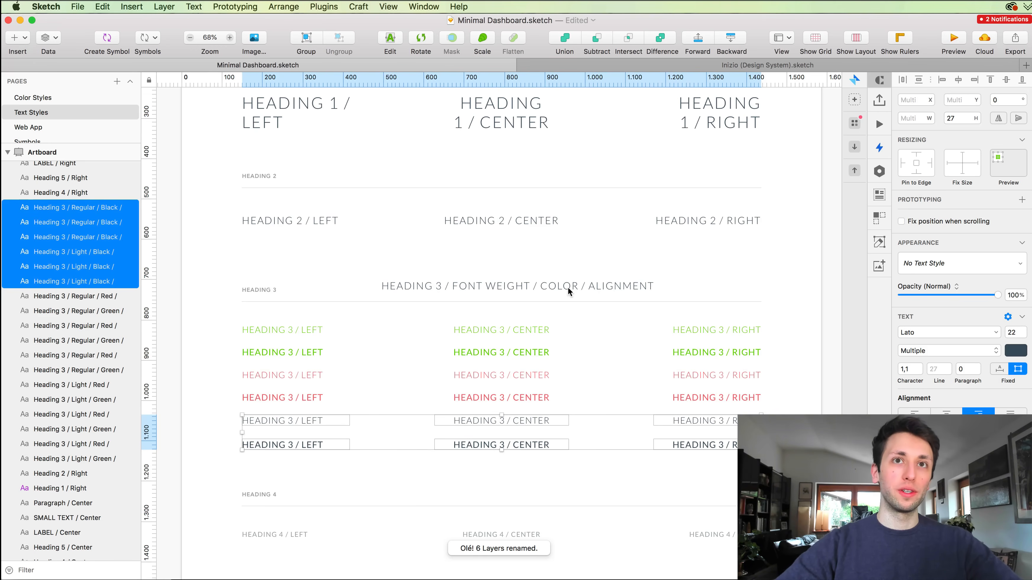
Append "Left" to the existing layer names of all six left-aligned Heading 3 texts.
left_click_drag(232, 309, 314, 478)
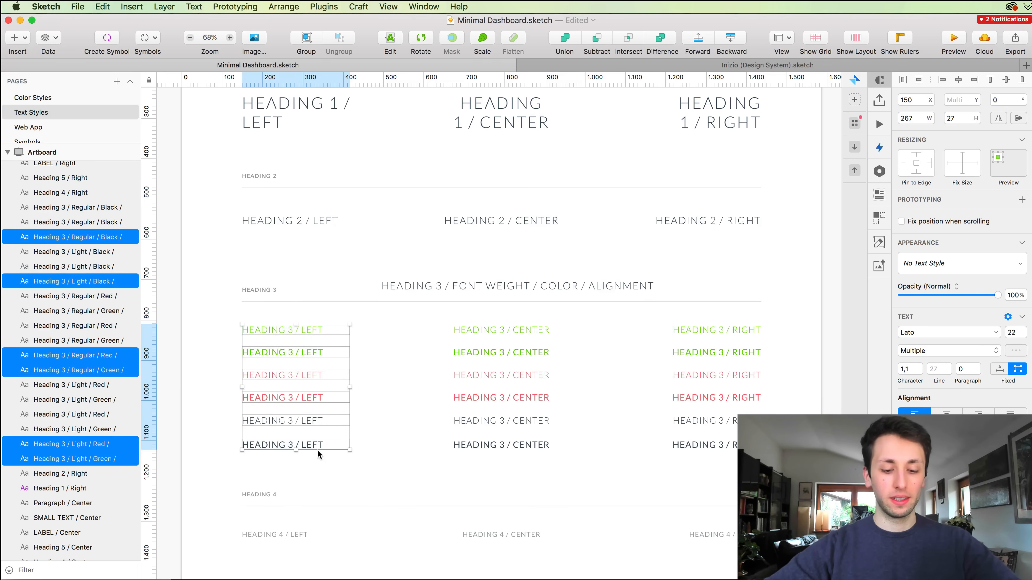
key("super+shift+r")
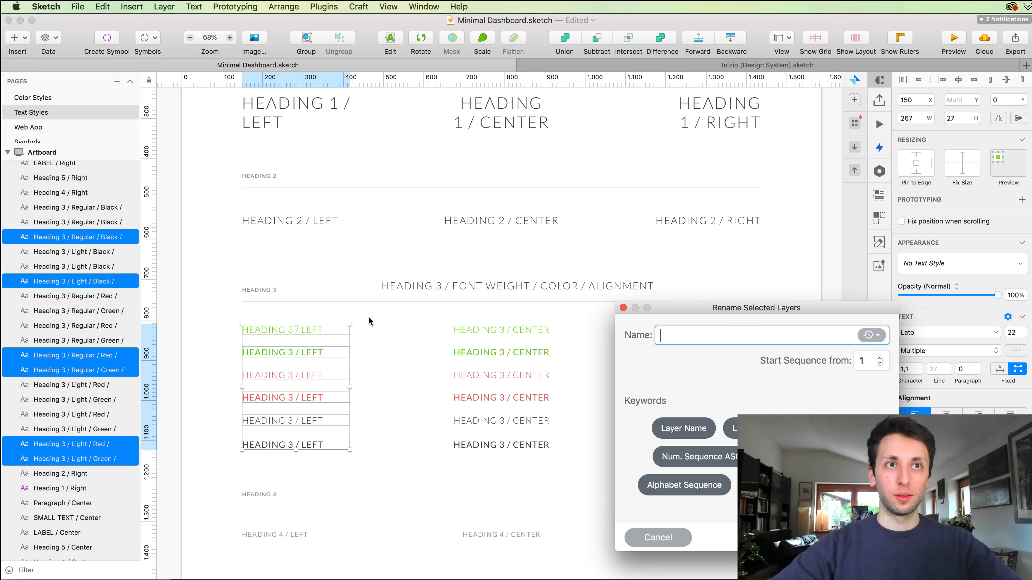
left_click(688, 423)
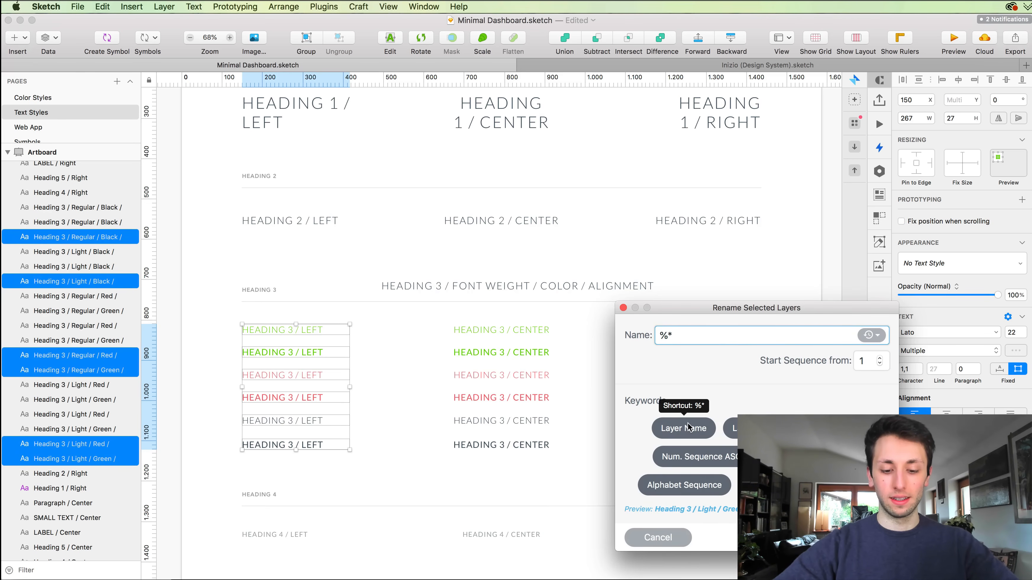
type("Left")
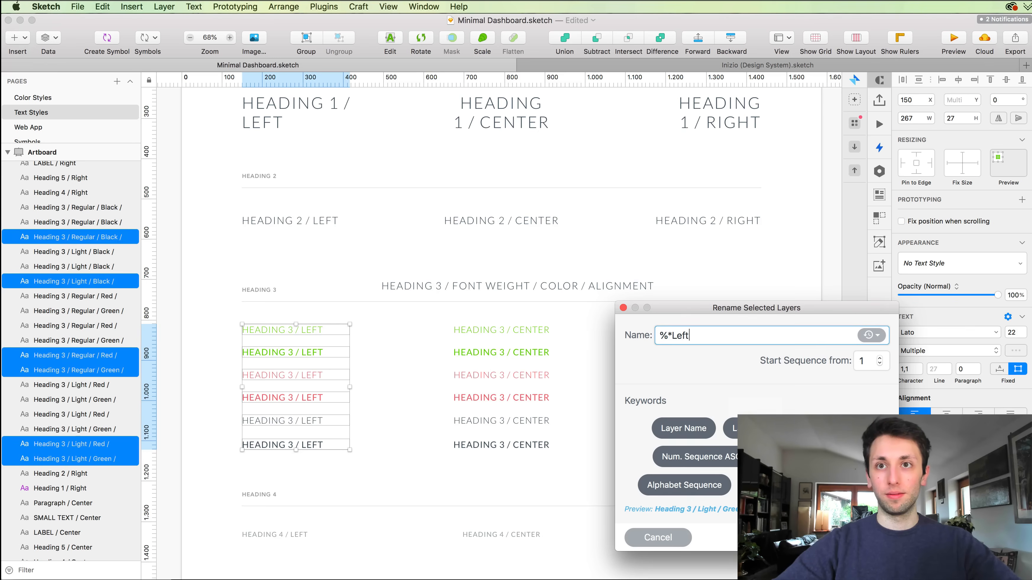
key("Return")
Append "Center" to the existing layer names of all six centered Heading 3 texts.
left_click_drag(446, 315, 507, 462)
scroll(505, 460, "up", 1)
key("super+r")
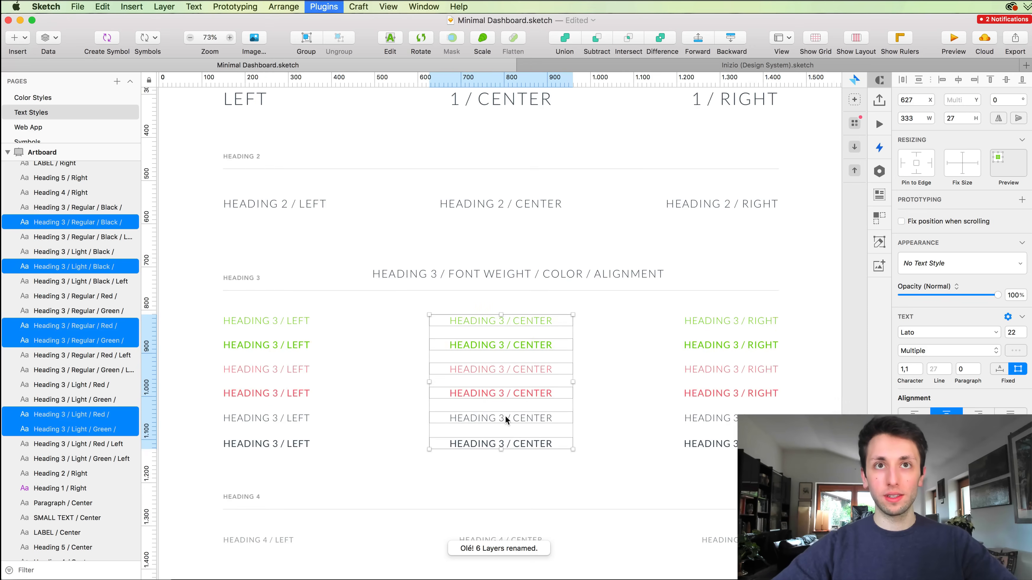
left_click(686, 424)
type("Center")
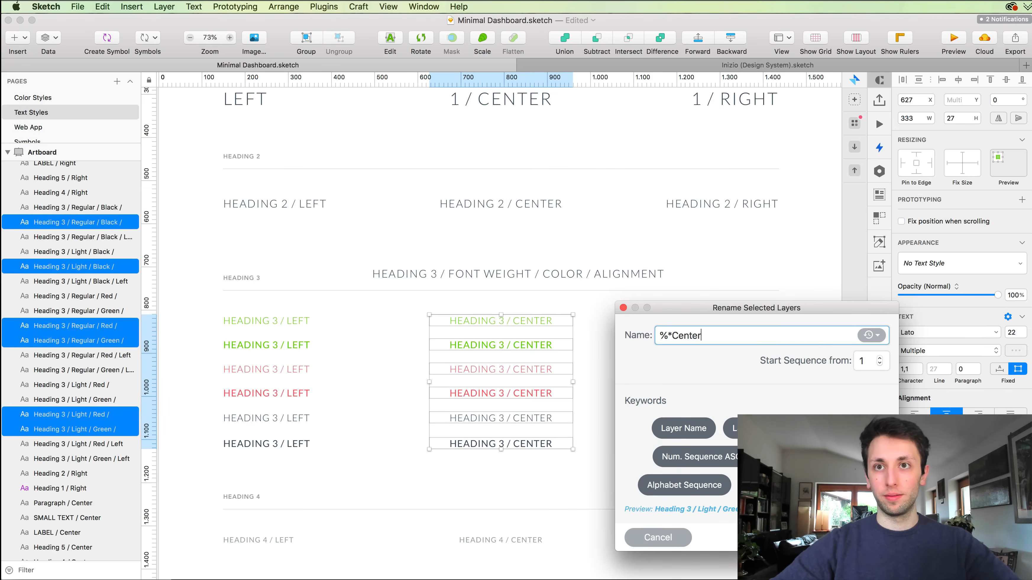
key("Return")
Append "Right" to the existing layer names of all six right-aligned Heading 3 texts.
left_click_drag(686, 465, 757, 307)
key("super+shift+r")
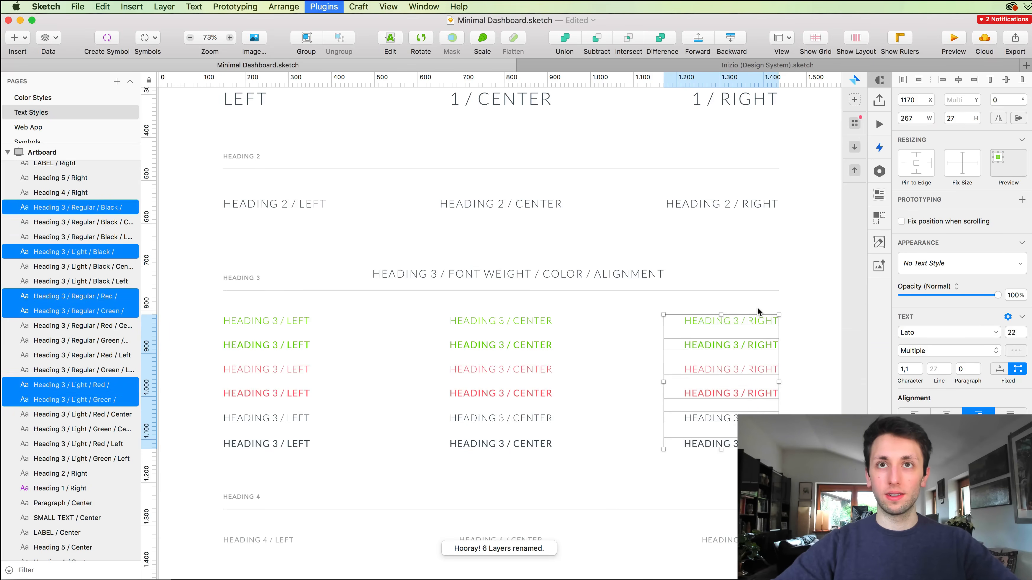
left_click(685, 428)
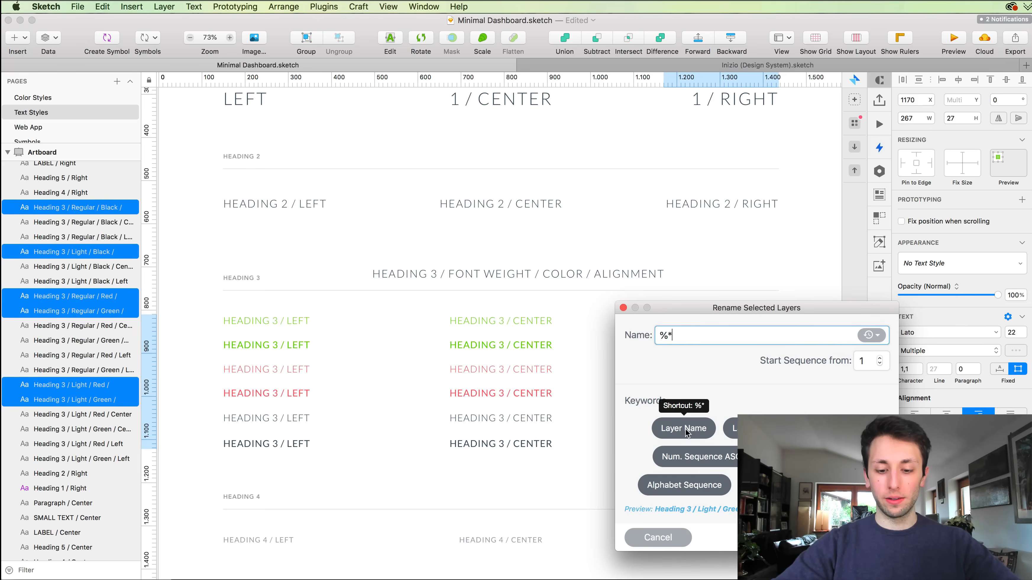
type("Righ")
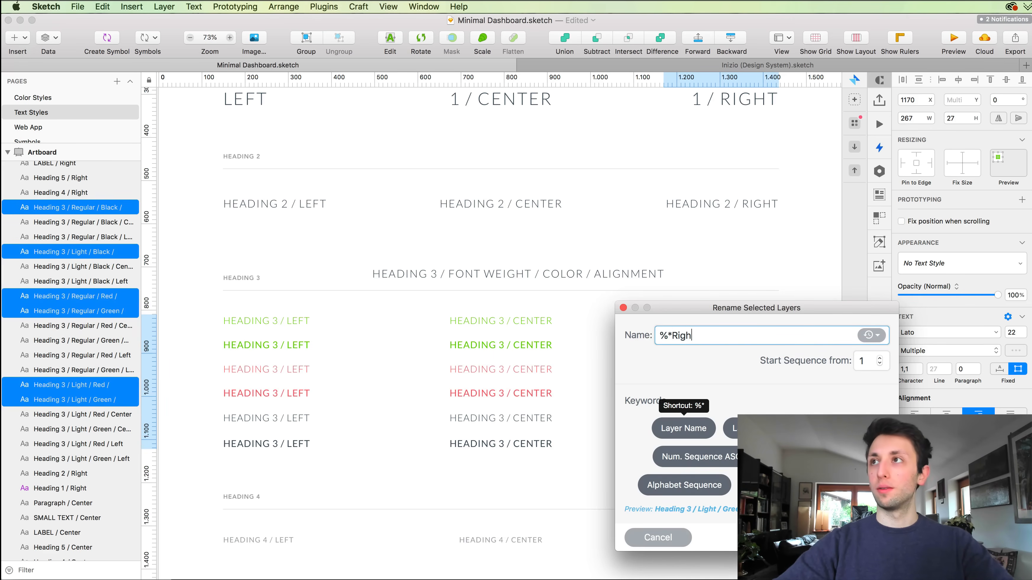
type("t")
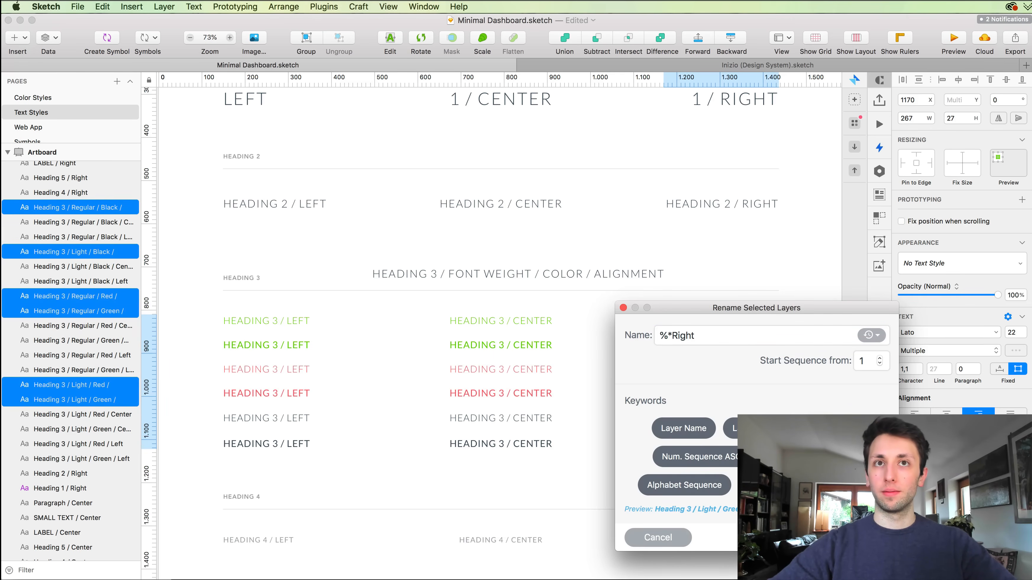
key("Return")
Generate shared text styles from all Heading 3 layers in the six colored rows with Styles Generator.
left_click(799, 304)
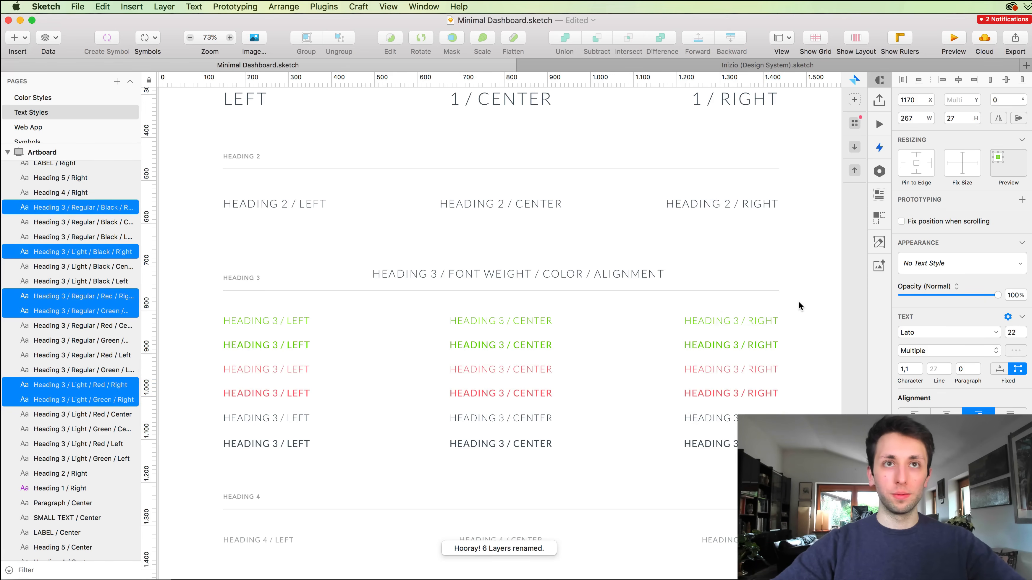
left_click_drag(799, 304, 233, 478)
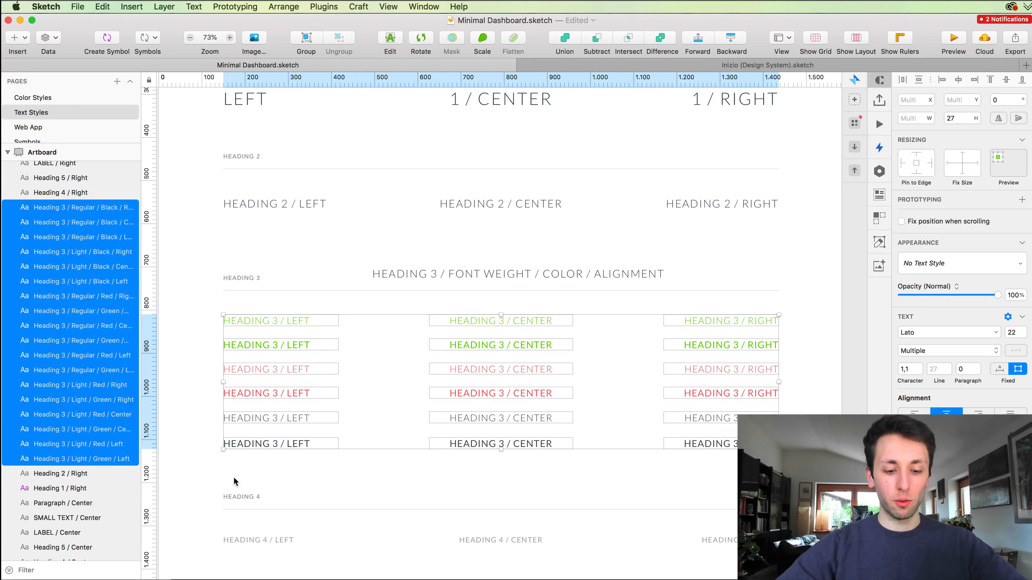
left_click(324, 7)
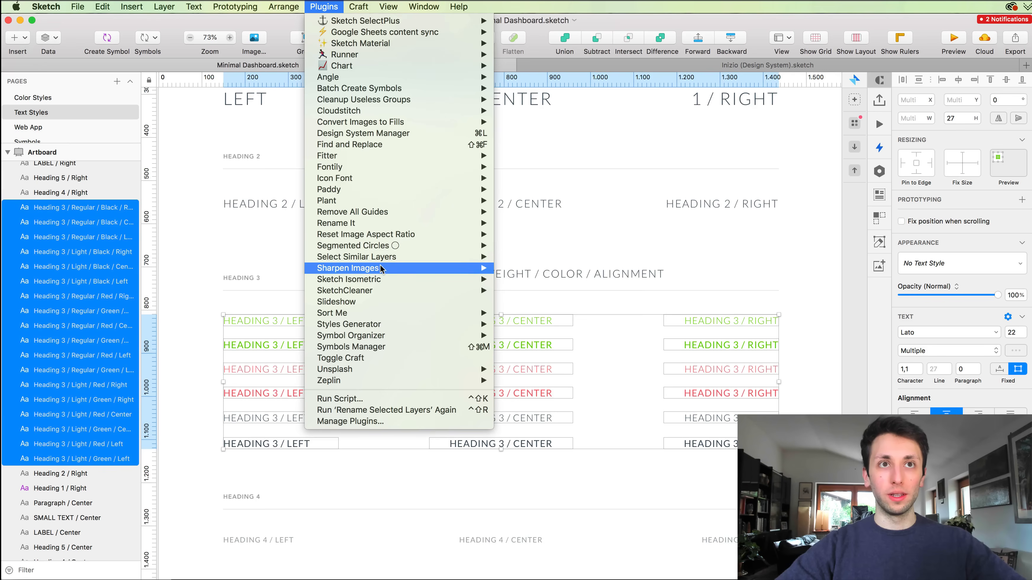
mouse_move(383, 270)
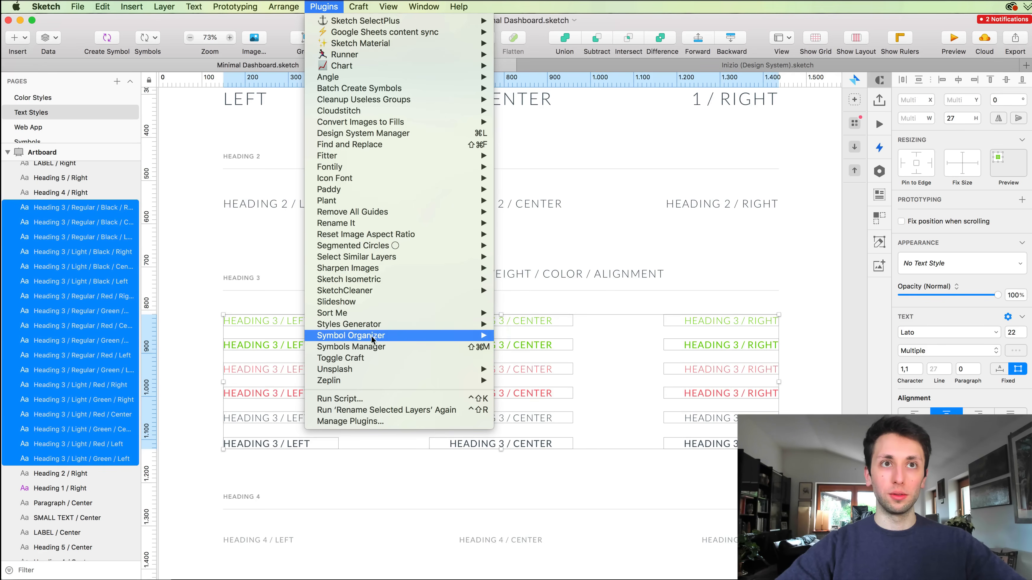
mouse_move(381, 325)
left_click(543, 324)
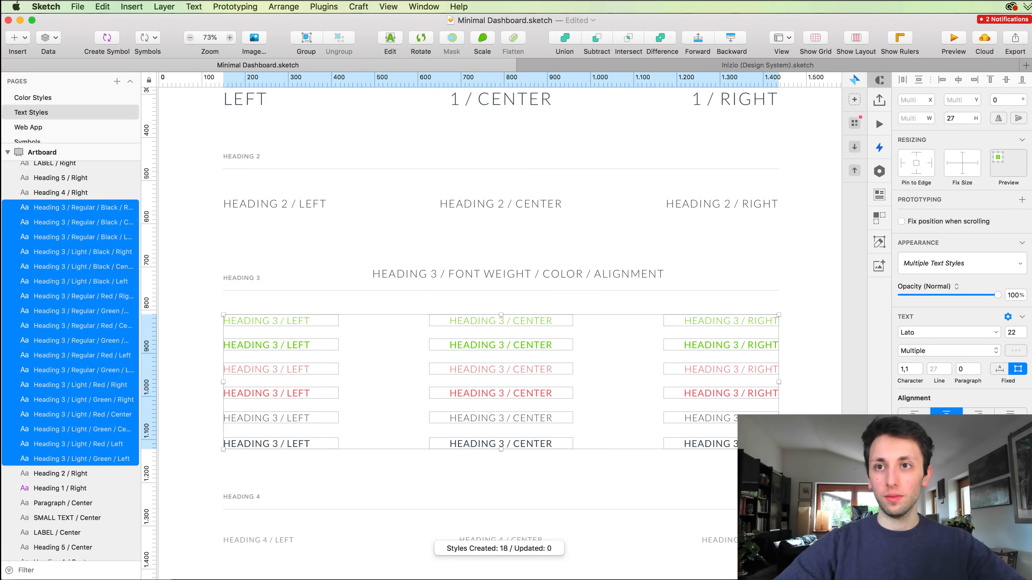
Narrow the document window and check the available text styles for the selected Heading 3 layers.
mouse_move(1031, 579)
left_mouse_down()
mouse_move(930, 551)
mouse_move(864, 554)
mouse_move(859, 572)
left_mouse_up()
left_click(781, 263)
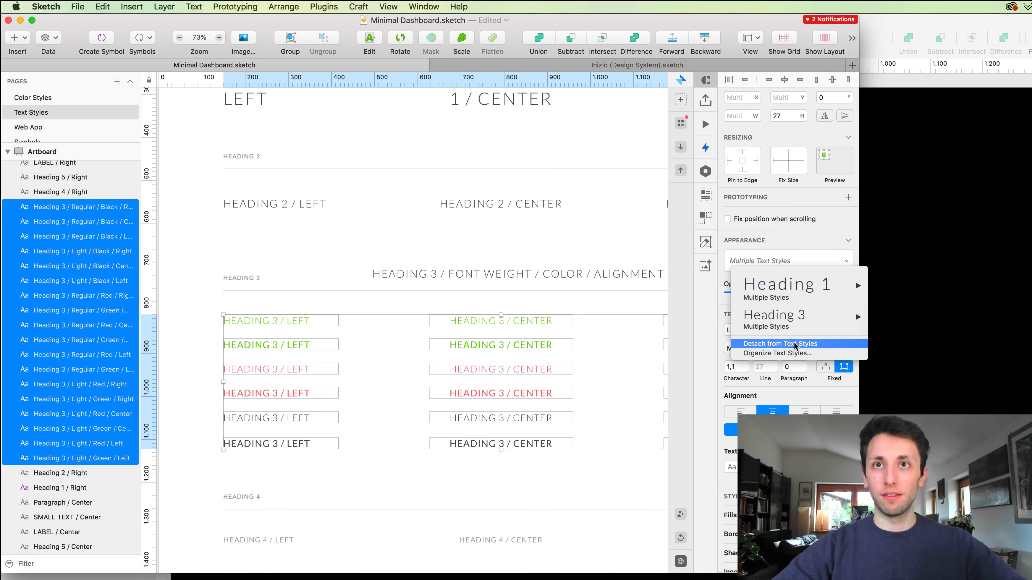
left_click(315, 306)
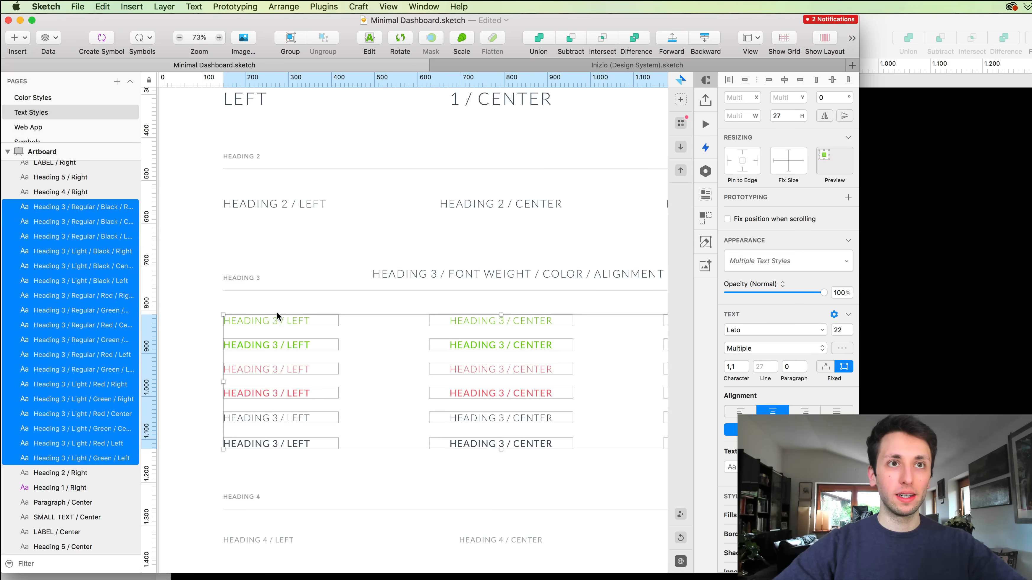
Run Generate Shared Styles again on the selected Heading 3 layers to update their text styles.
scroll(276, 312, "down", 3)
left_click(323, 6)
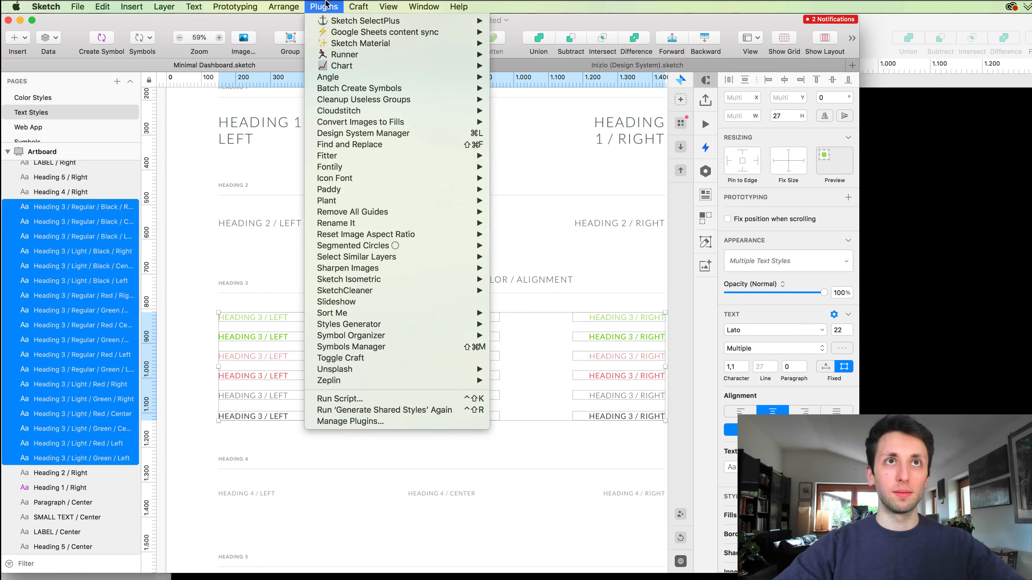
mouse_move(353, 340)
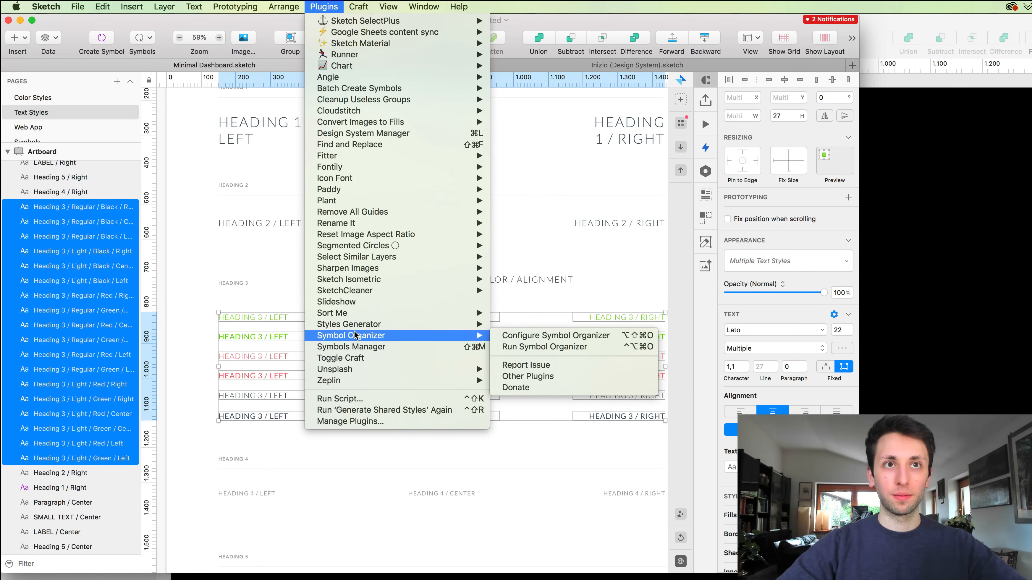
left_click(526, 321)
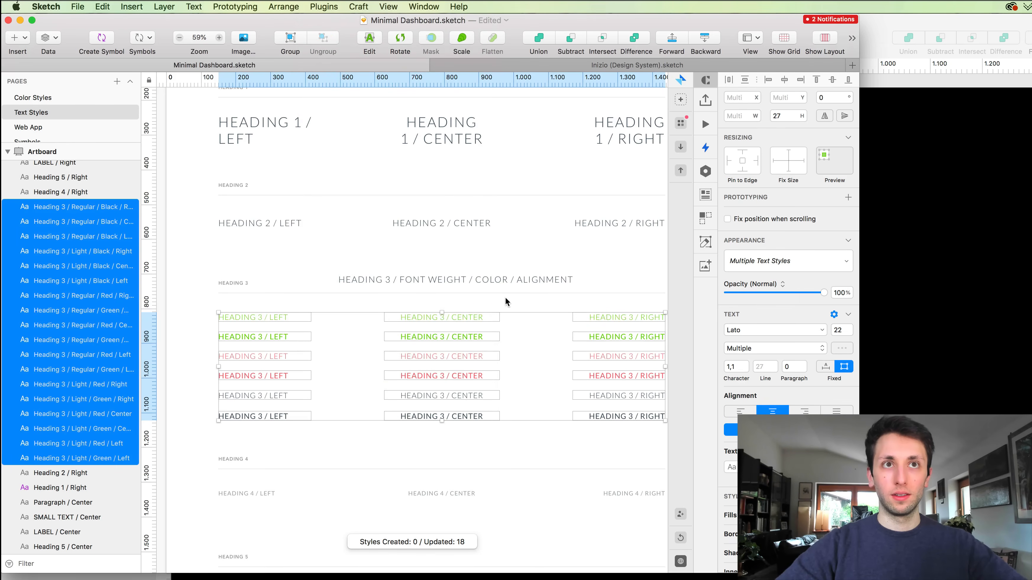
Select the light green left-aligned Heading 3 text and inspect its assigned style in the text style list.
scroll(289, 305, "right", 2)
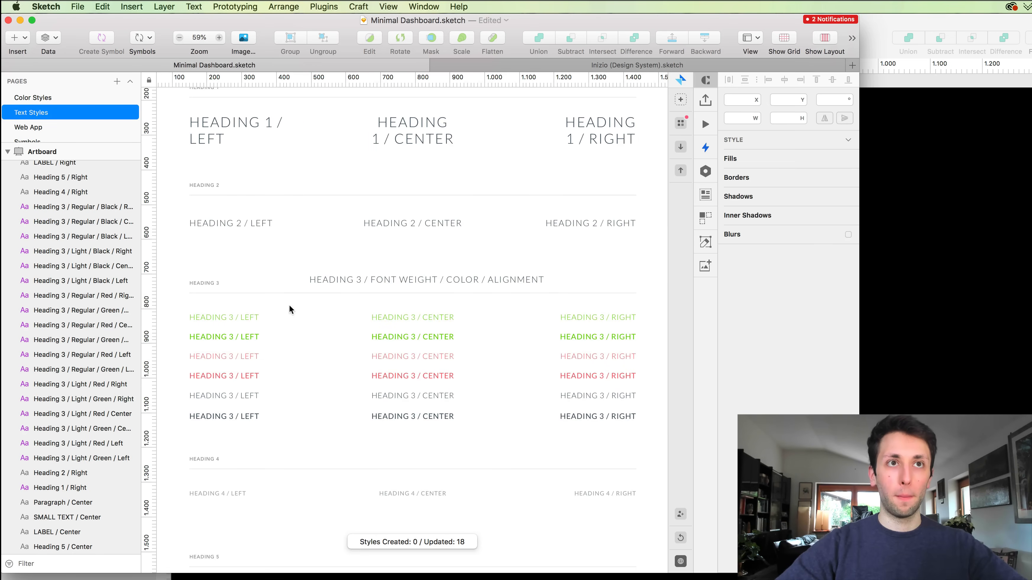
left_click(216, 316)
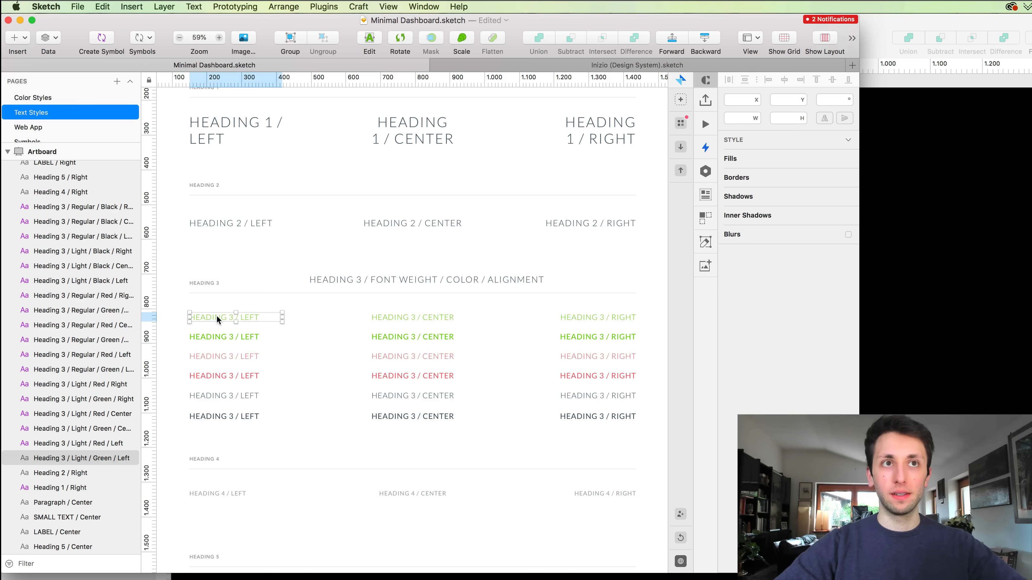
left_click(772, 263)
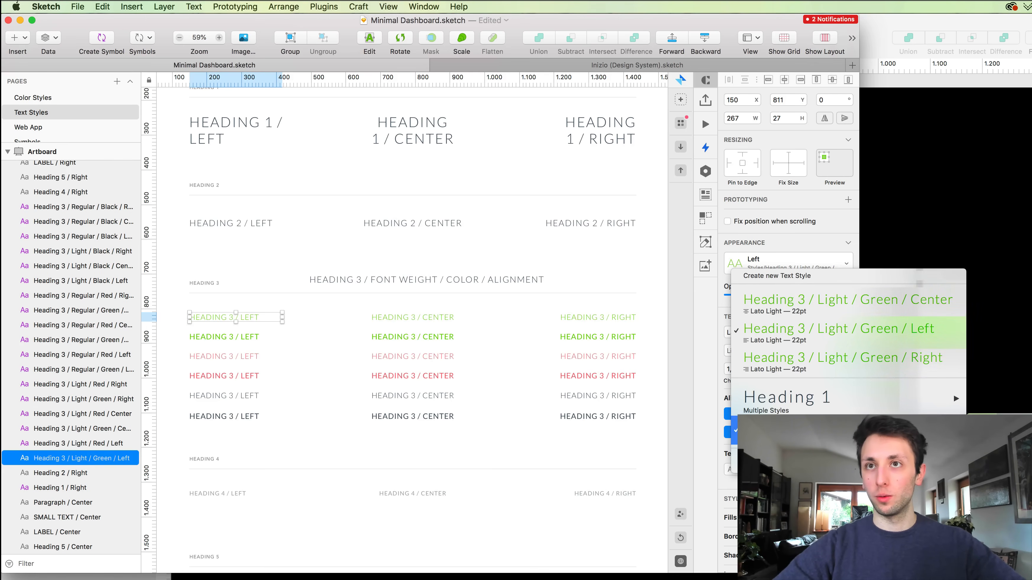
Narrow the document window, examine the weight groups under Heading 3 in the text style list, and widen the window again.
left_click(857, 84)
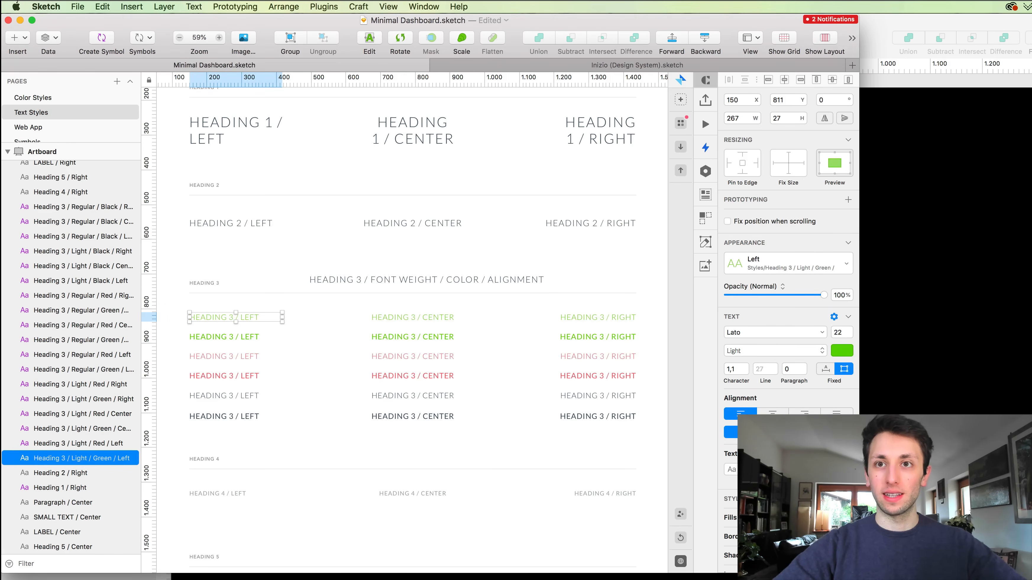
left_click_drag(858, 569, 571, 569)
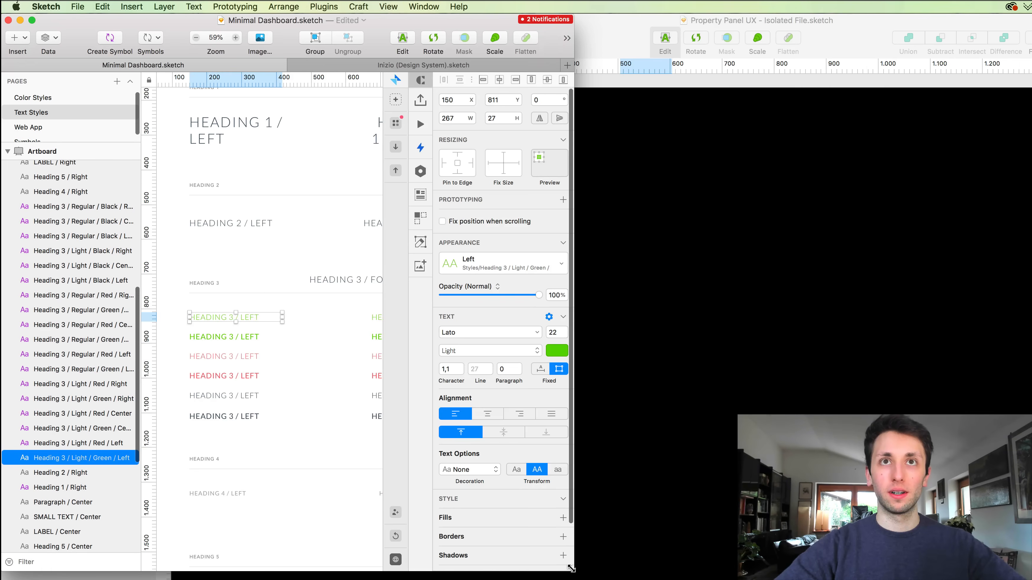
left_click(456, 271)
mouse_move(573, 430)
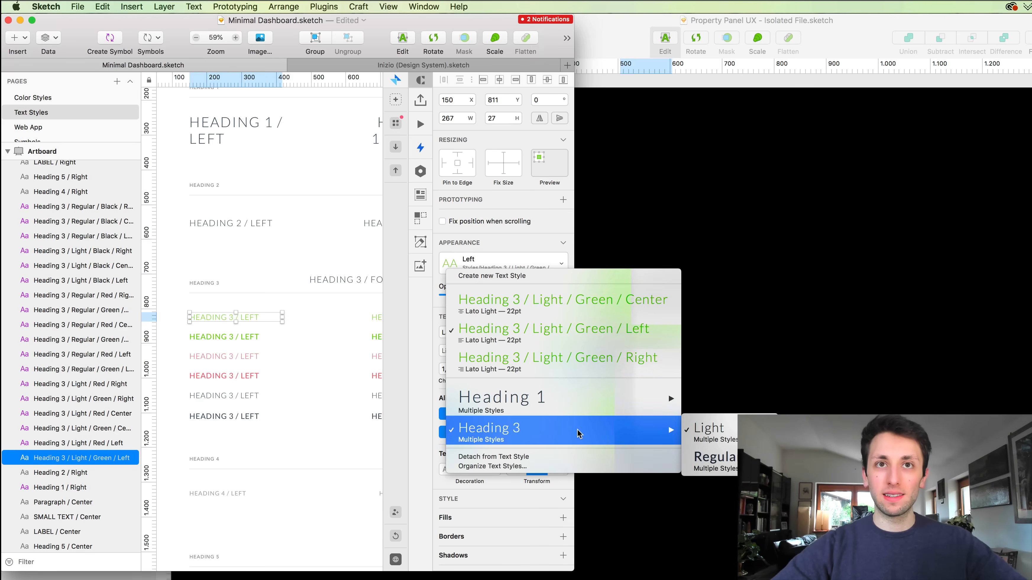
mouse_move(714, 432)
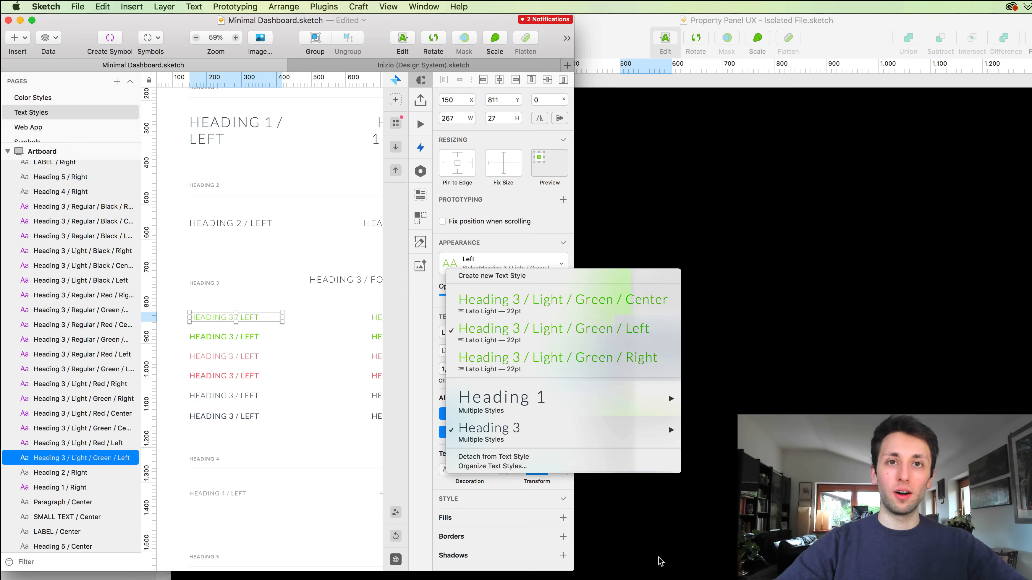
left_click(579, 572)
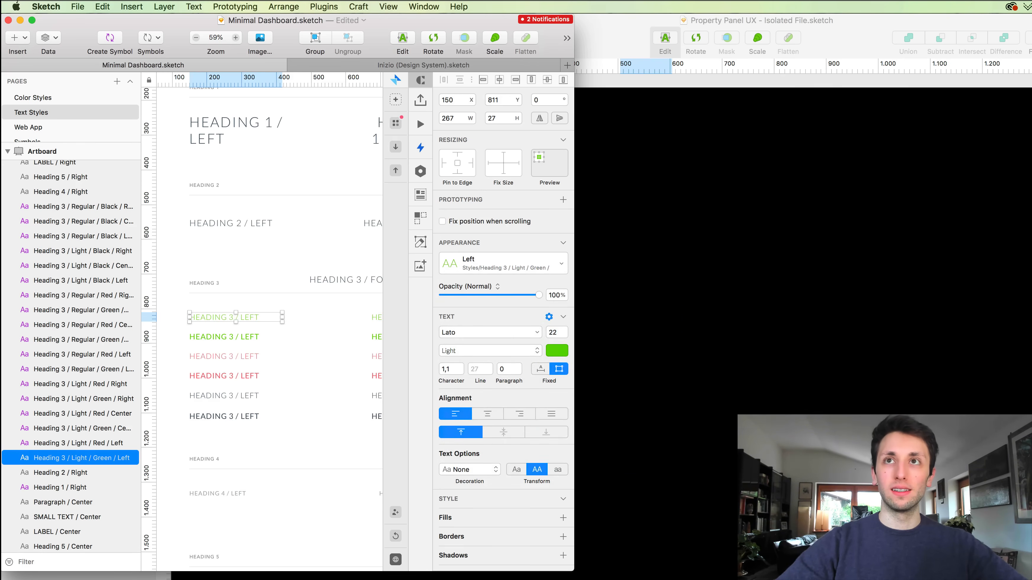
left_click_drag(574, 571, 1031, 579)
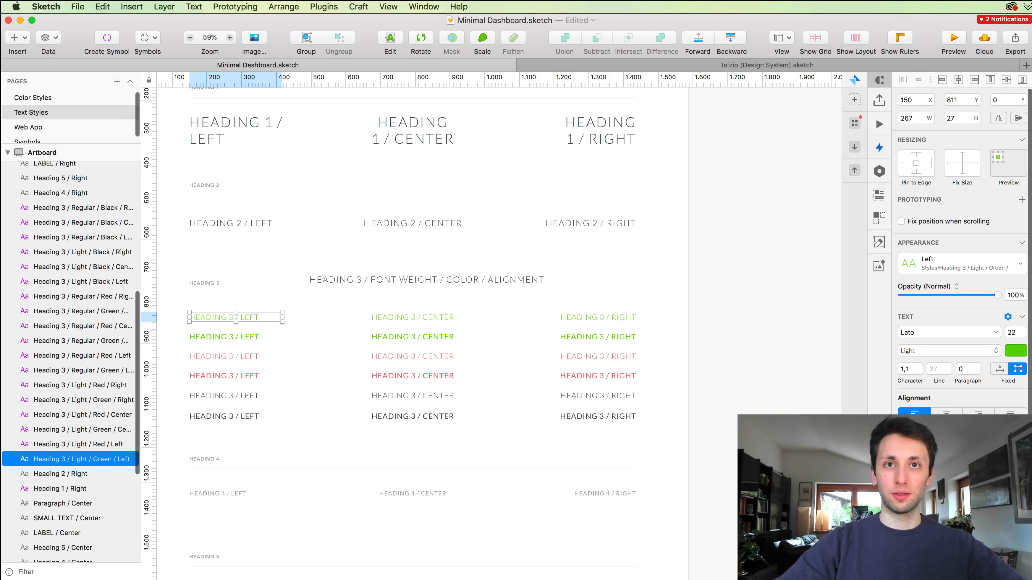
Apply right alignment to the Heading 4 right text and center alignment to the Heading 4 center text.
left_click(720, 467)
scroll(720, 468, "left", 4)
scroll(720, 467, "down", 4)
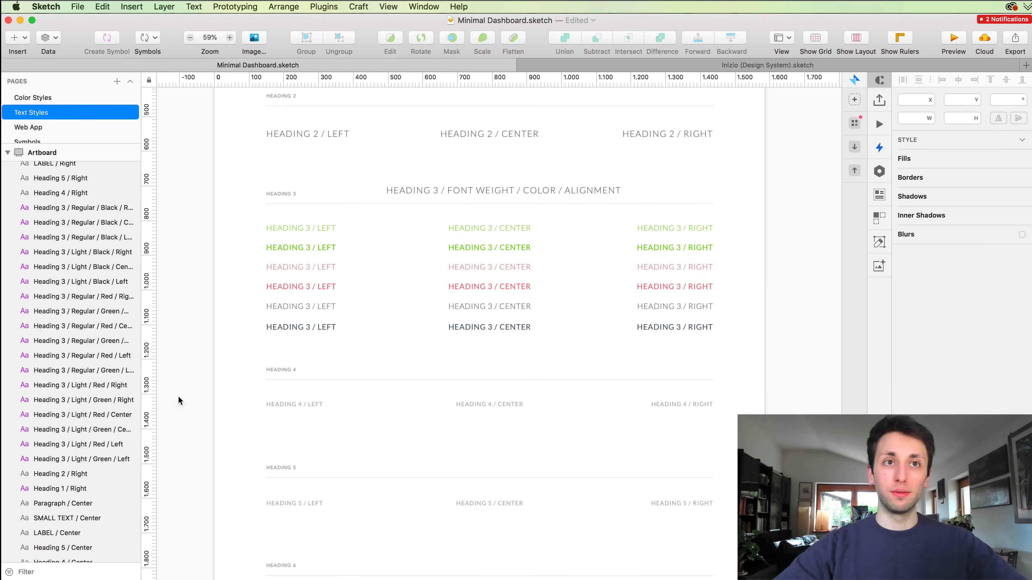
left_click_drag(231, 384, 716, 430)
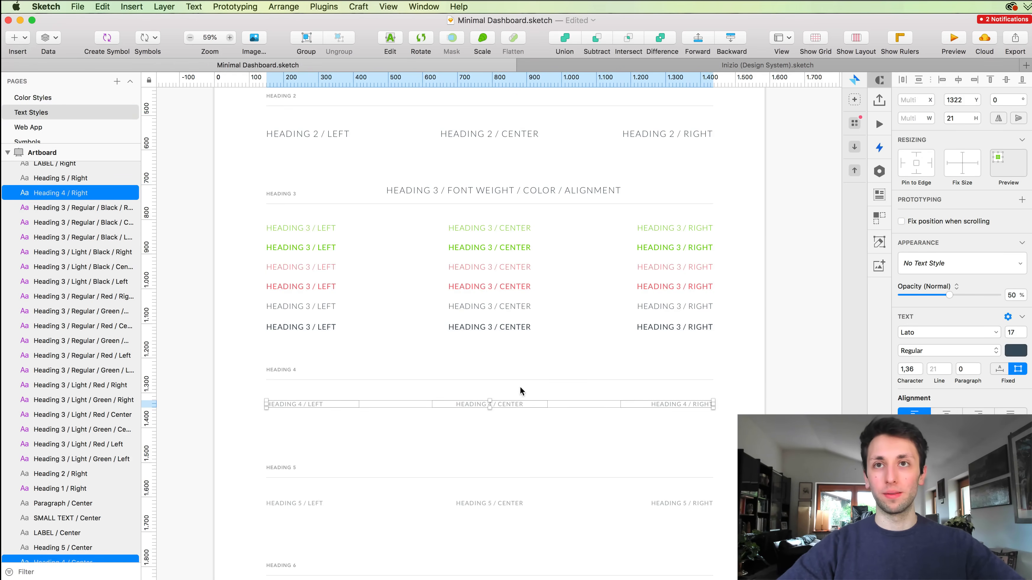
left_click_drag(686, 383, 727, 407)
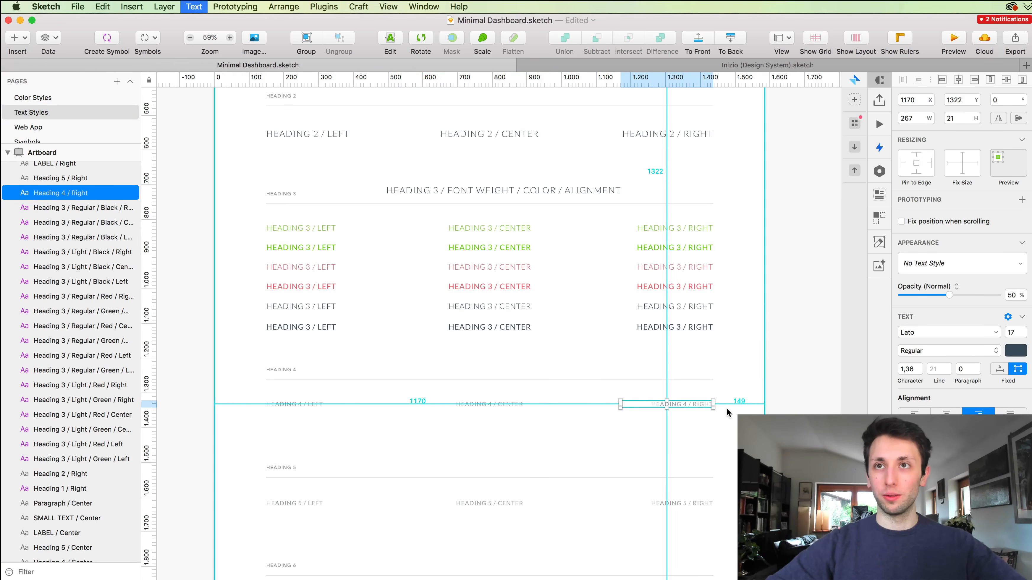
left_click(522, 404)
key("alt+super+bar")
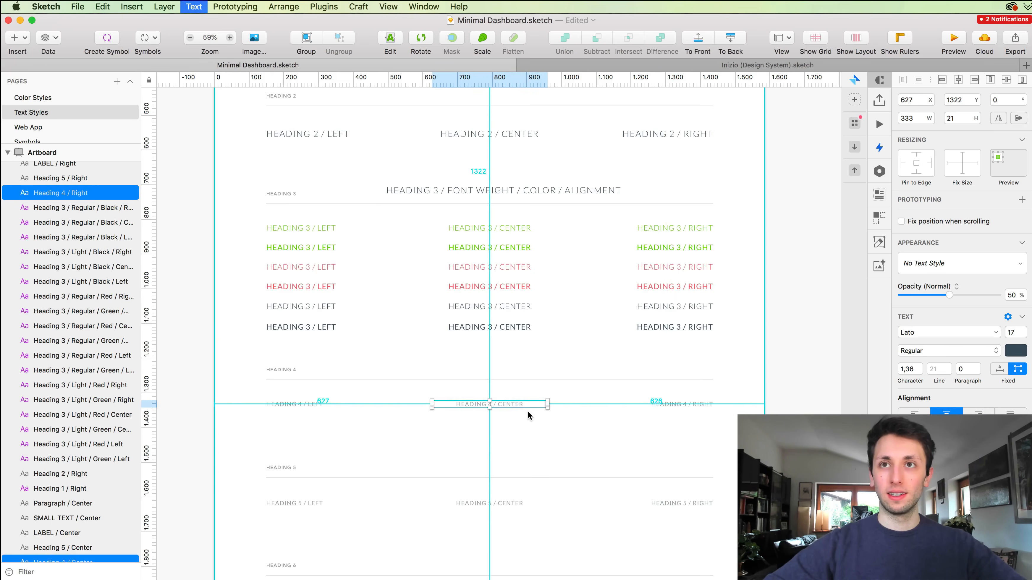
left_click(316, 395)
left_click(315, 399)
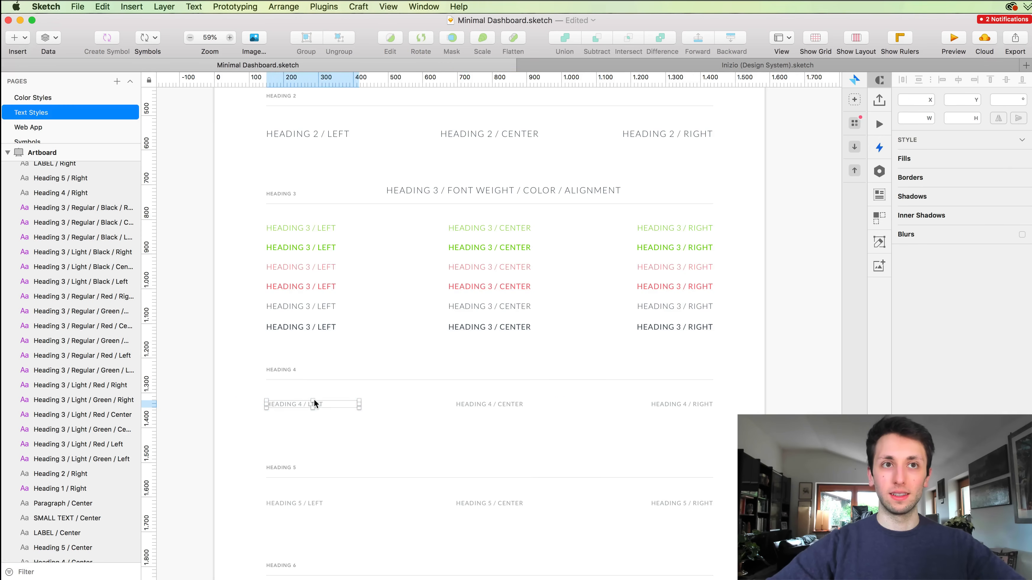
Select the three Heading 4 texts together and review the sections from Heading 5 down to Small Text.
left_click_drag(268, 389, 696, 423)
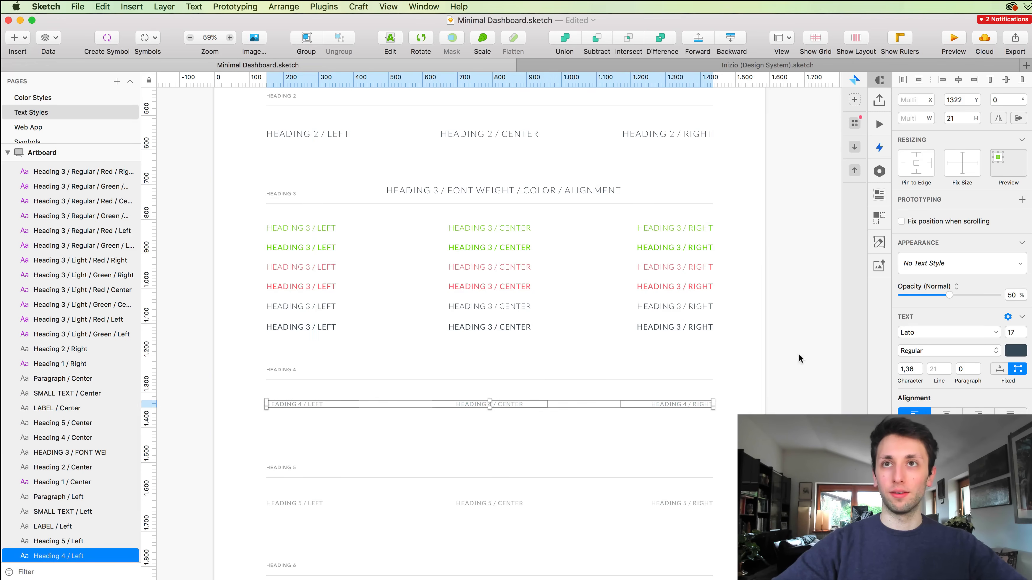
scroll(681, 393, "down", 5)
scroll(681, 394, "up", 3)
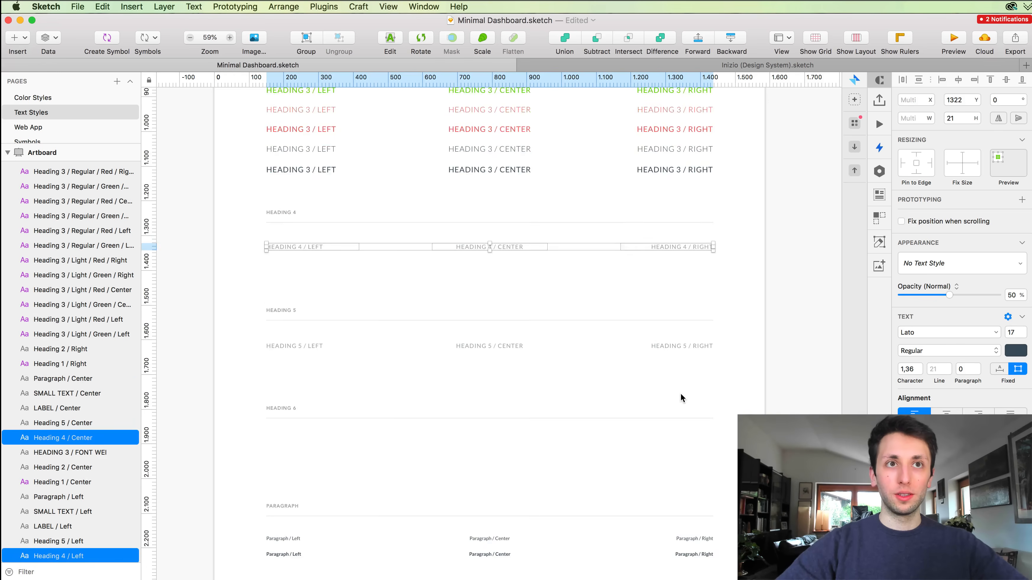
scroll(681, 395, "down", 5)
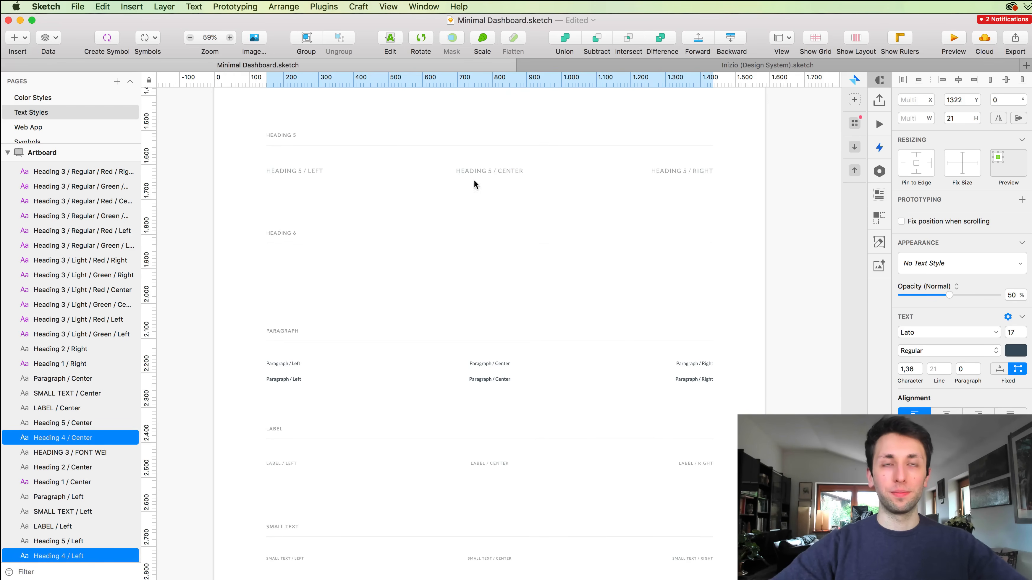
Batch rename all six text layers in the Paragraph section to "Paragraph /".
scroll(276, 366, "up", 3)
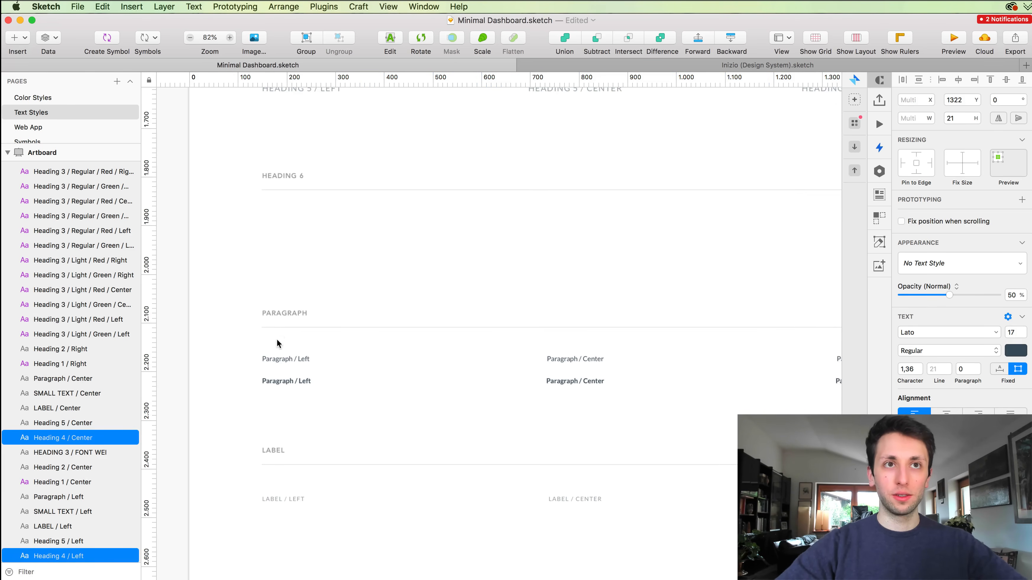
left_click_drag(270, 344, 308, 384)
left_click(308, 342)
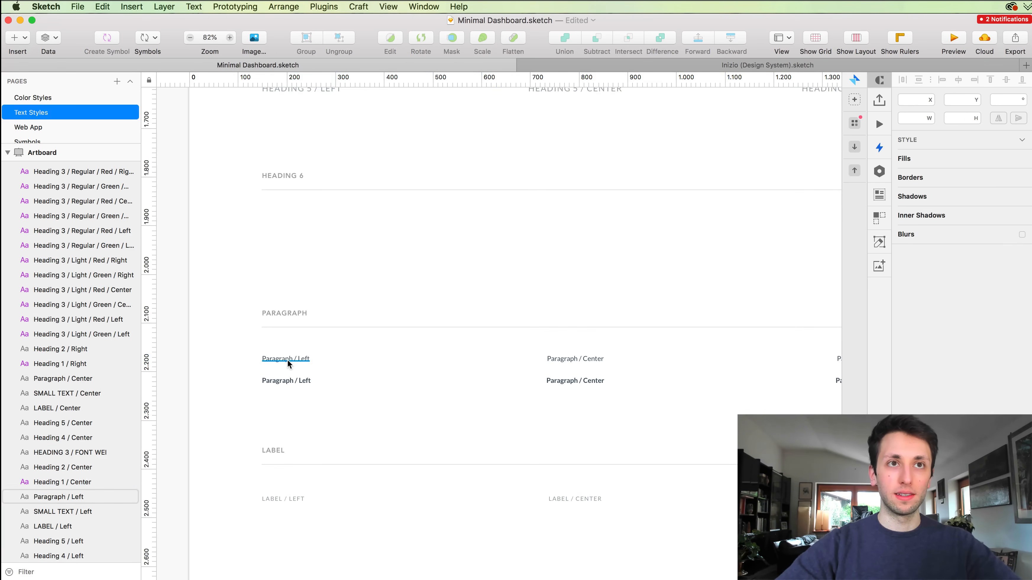
left_click(288, 363)
scroll(288, 363, "right", 1)
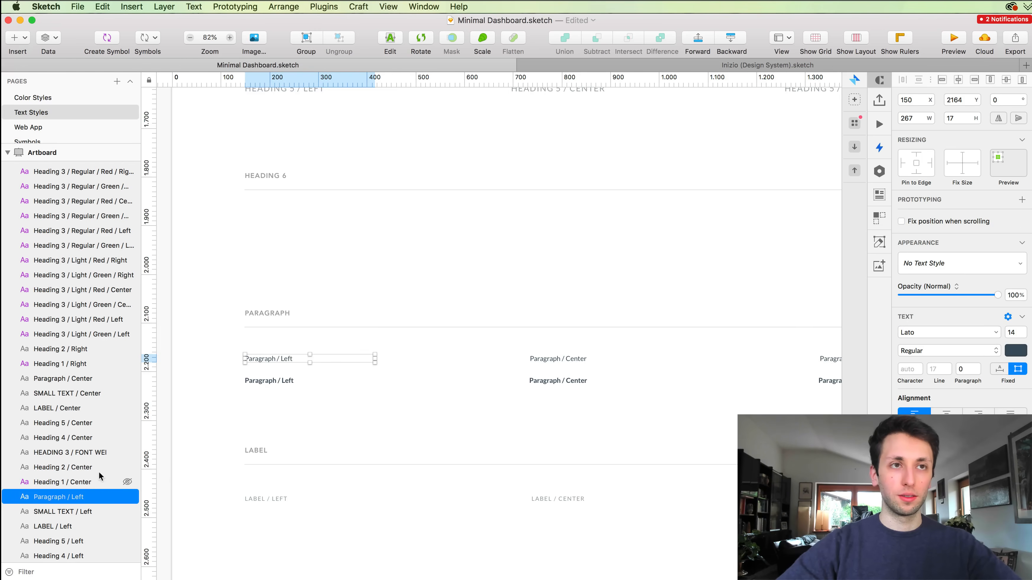
scroll(271, 350, "down", 3)
left_click_drag(239, 344, 758, 408)
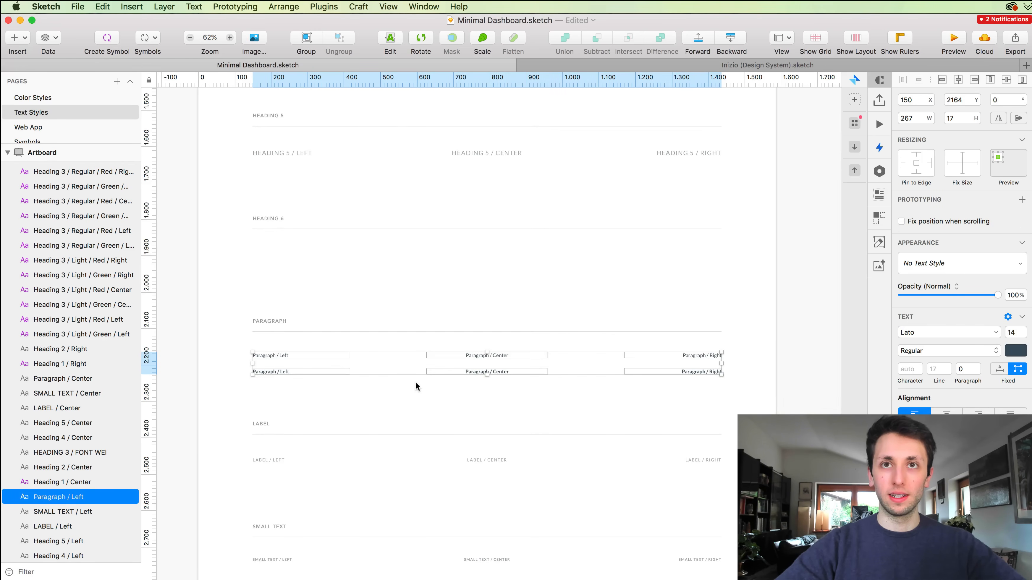
scroll(404, 379, "up", 5)
scroll(404, 379, "left", 4)
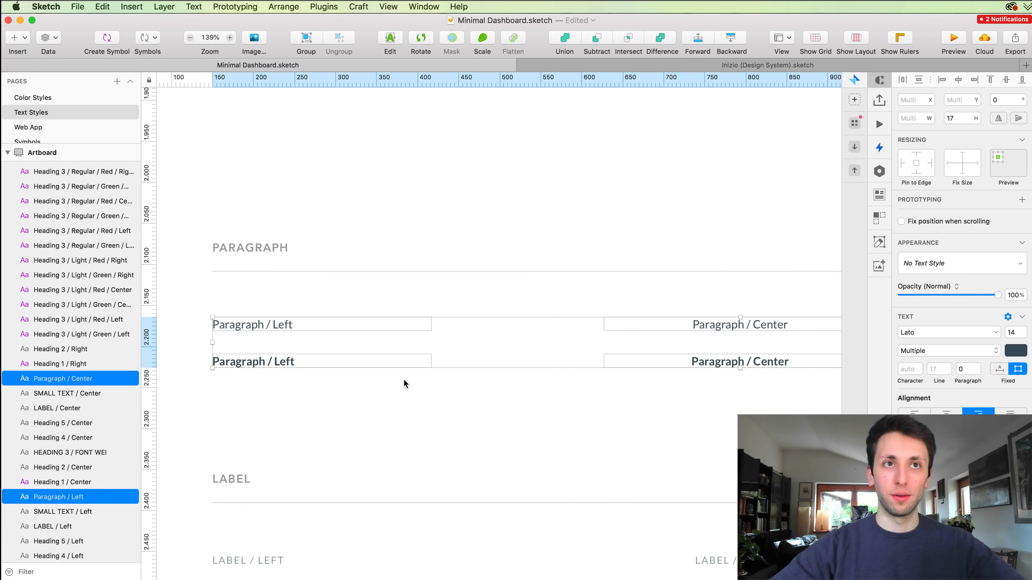
key("super+shift+r")
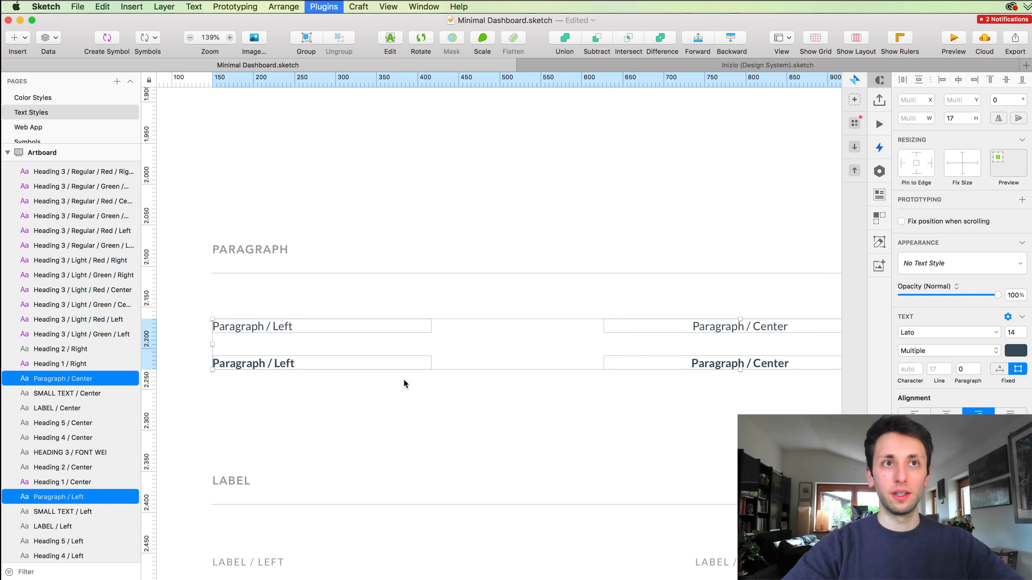
type("Para")
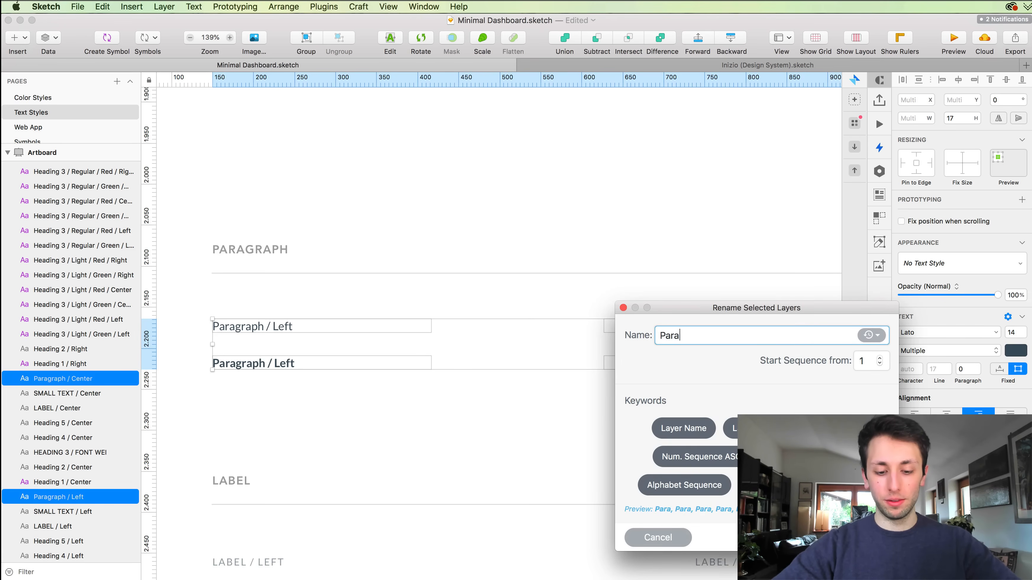
type("graph /")
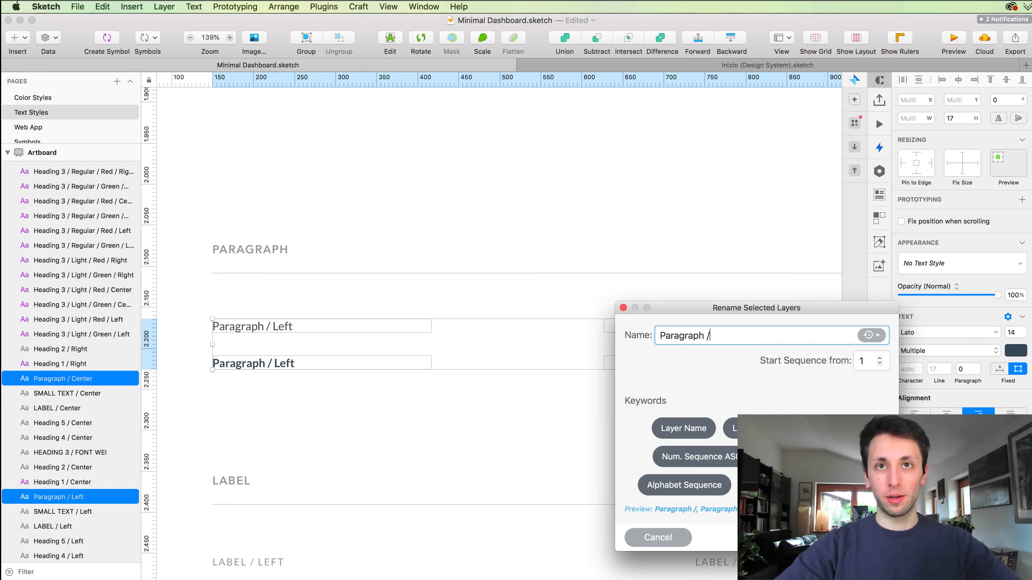
key("Return")
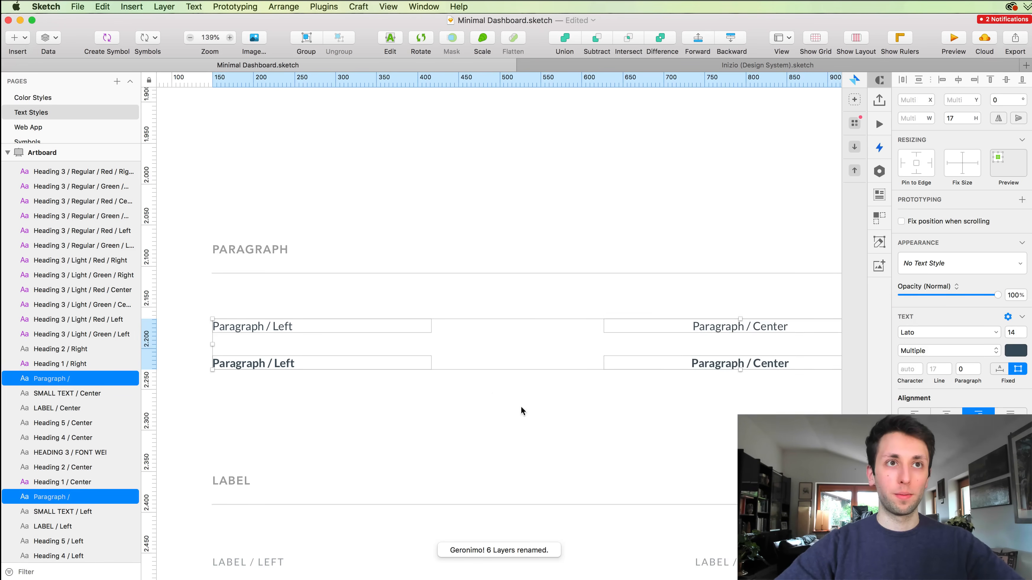
Batch rename the three regular-weight paragraph layers, keeping the existing layer name and appending "Regular /".
scroll(541, 389, "down", 5)
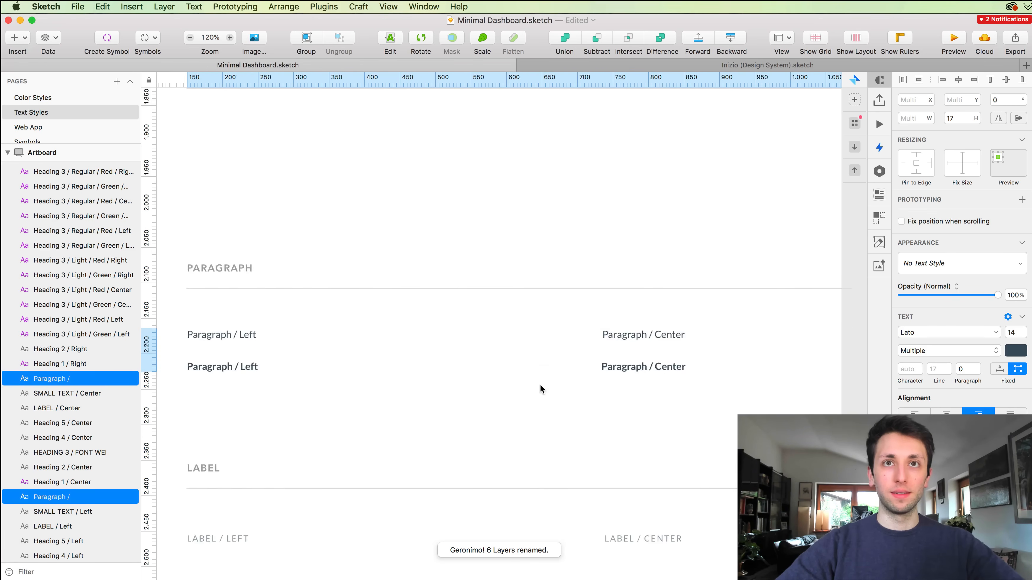
left_click(249, 324)
scroll(249, 324, "down", 3)
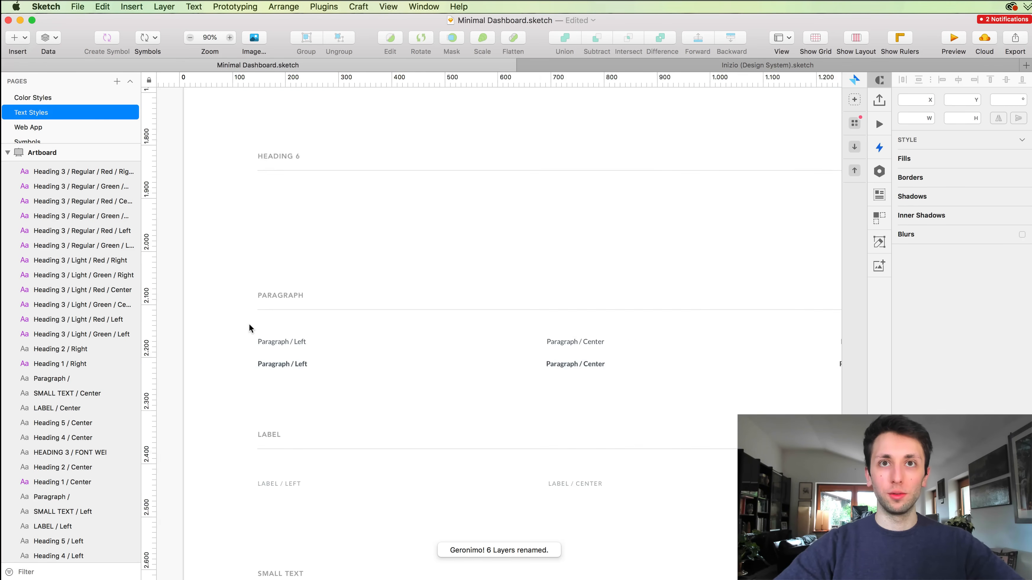
left_click_drag(219, 328, 835, 348)
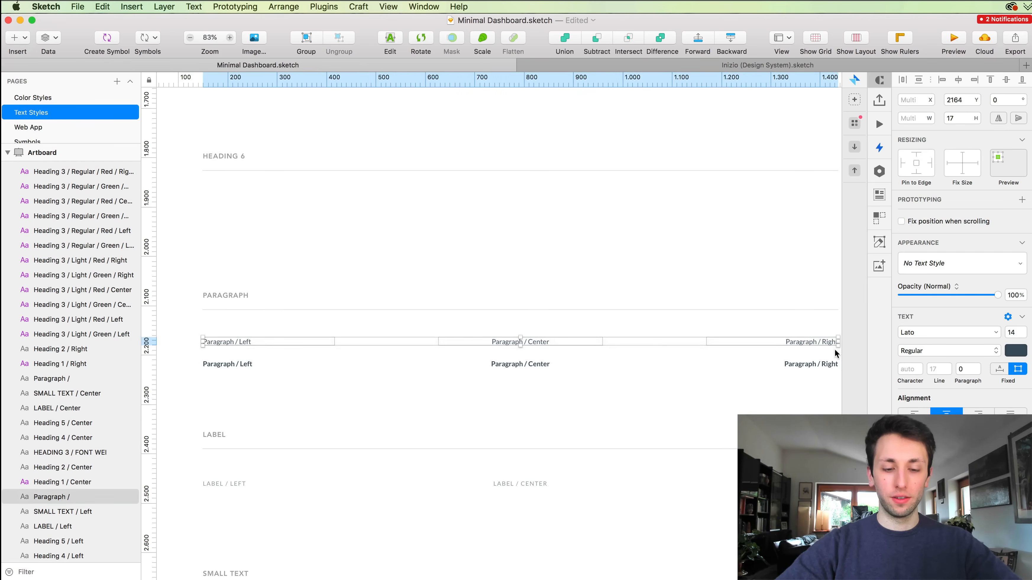
key("super+r")
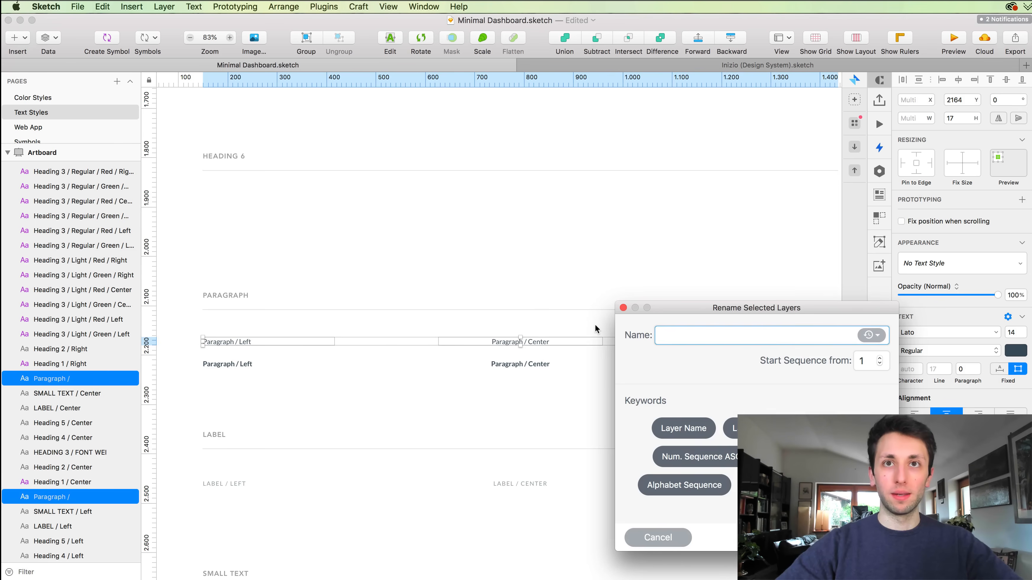
left_click(692, 431)
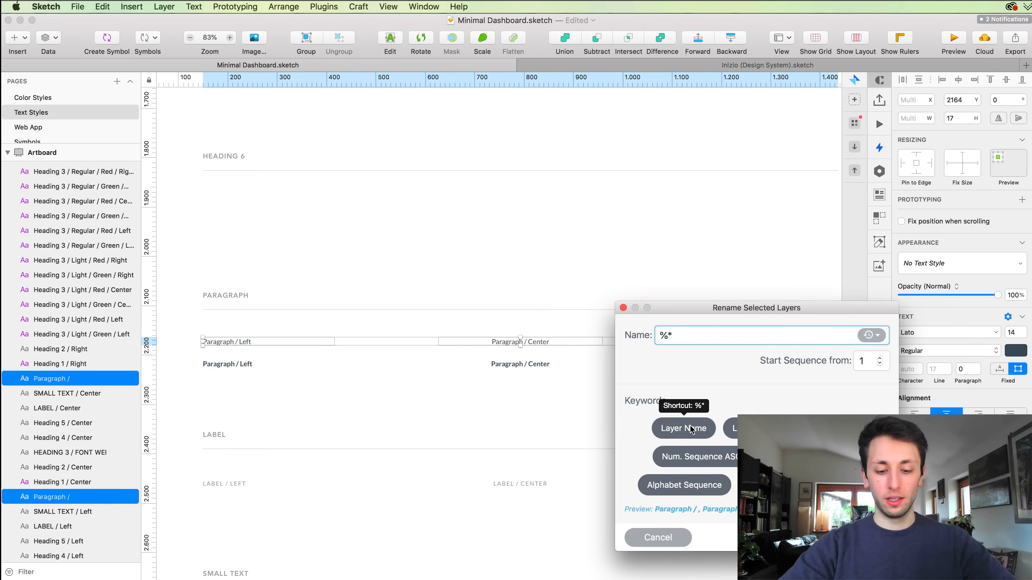
type("Regular")
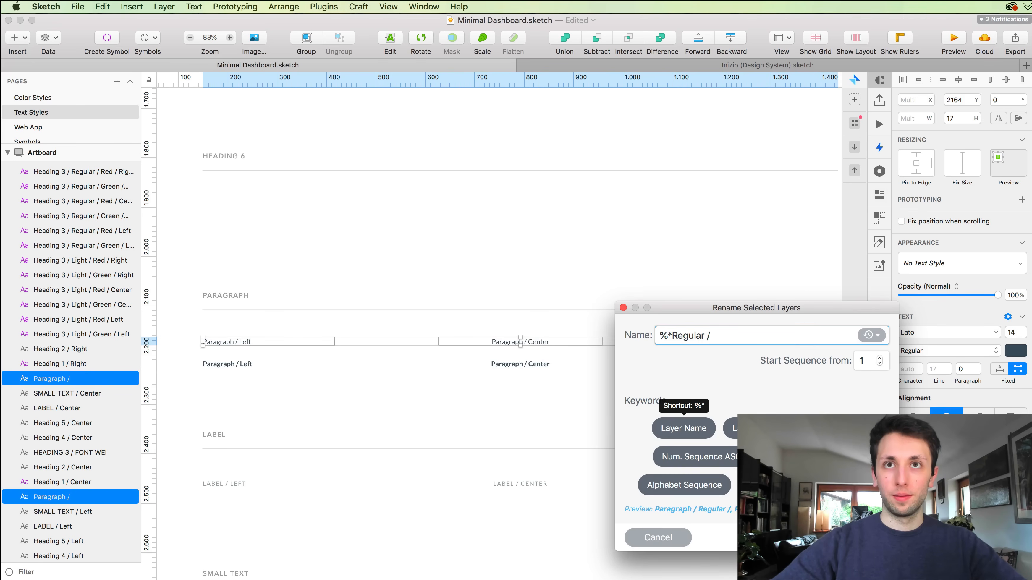
type(" /")
key("Return")
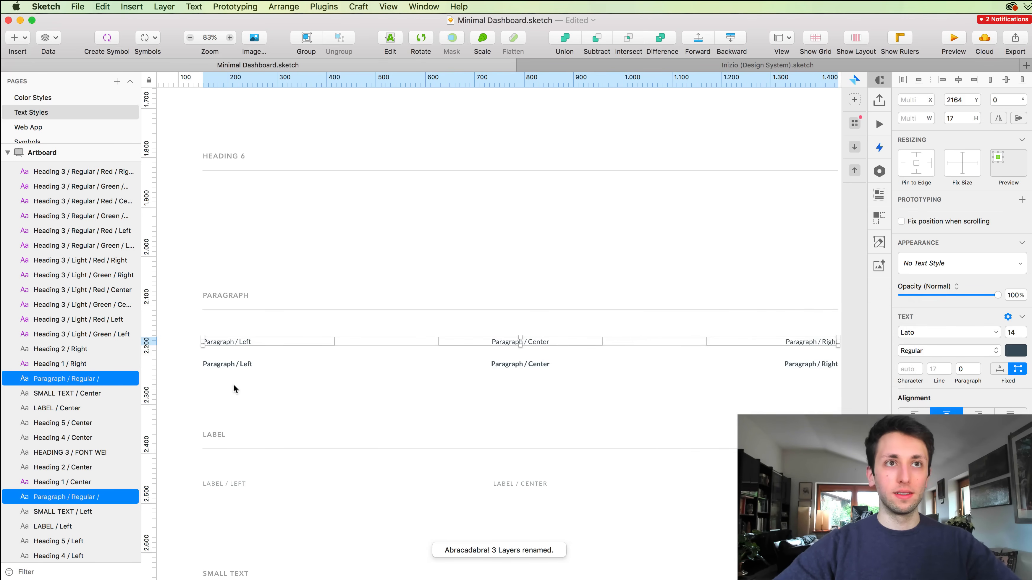
Batch rename the three bold paragraph layers, keeping the existing layer name and appending "Bold /".
left_click(798, 360, "shift")
key("super+r")
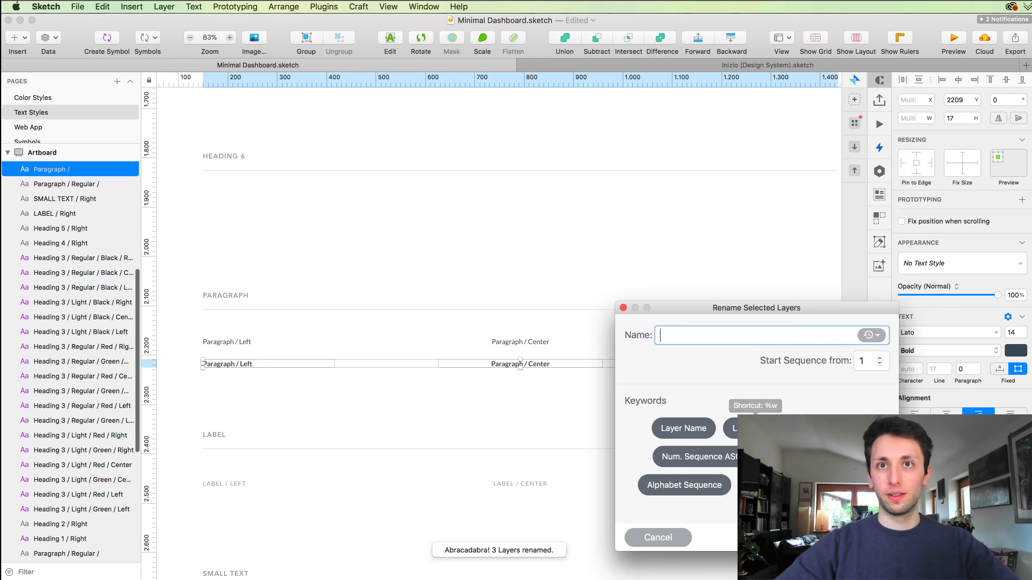
left_click(668, 429)
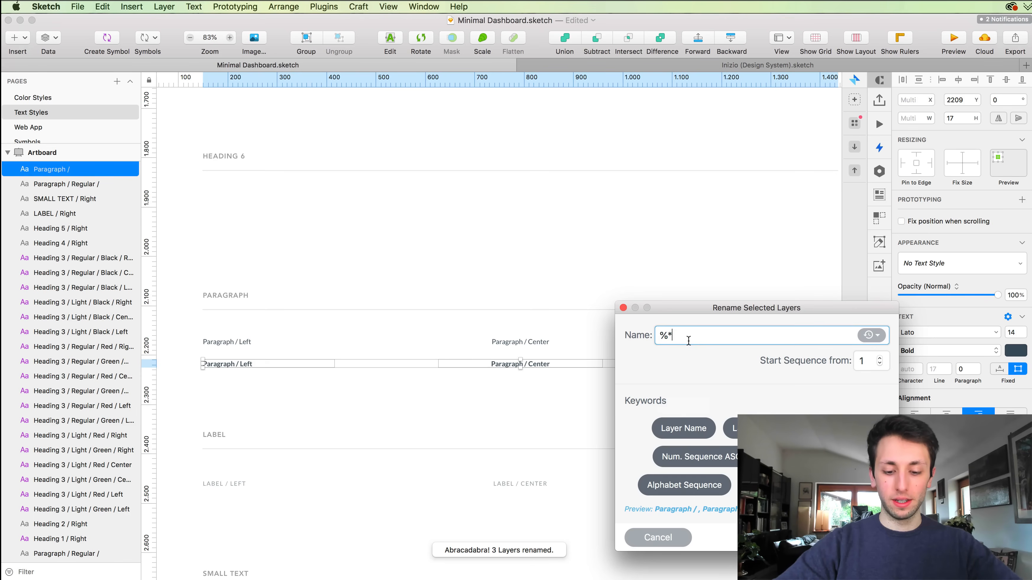
type("Bold /")
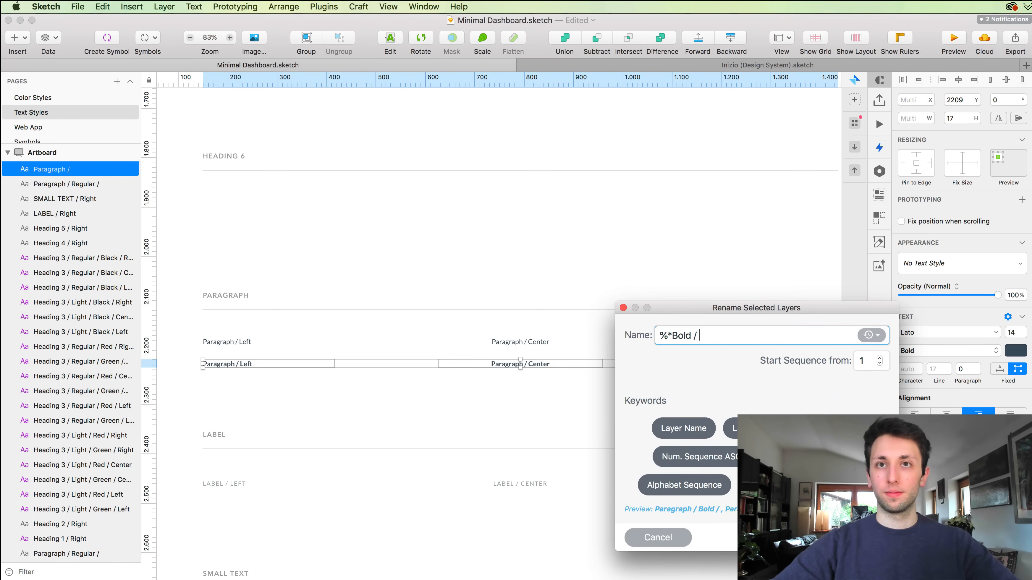
key("Return")
Append "Left" to the existing names of the two left-aligned paragraph layers.
left_click_drag(196, 325, 270, 373)
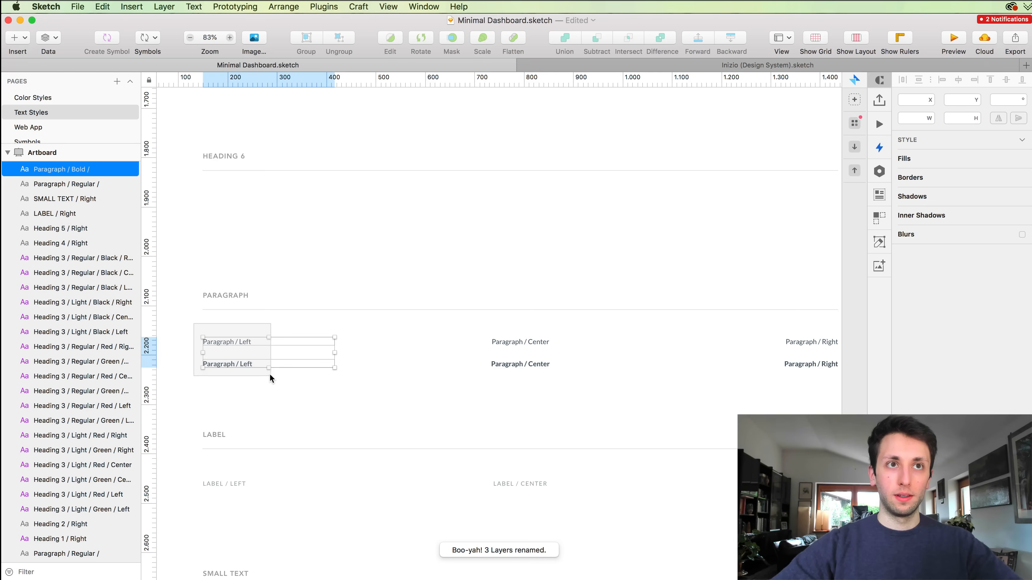
key("super+r")
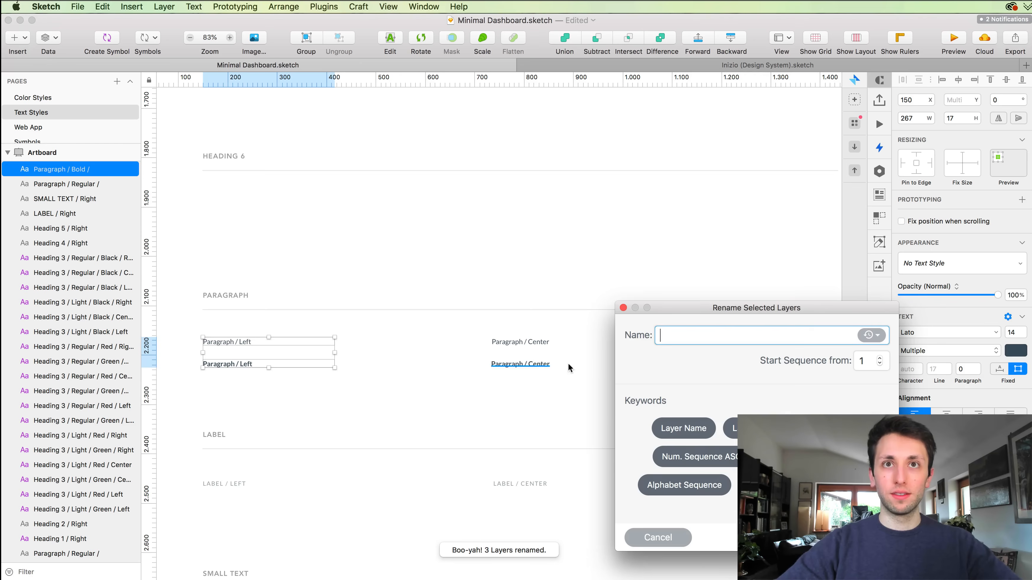
left_click(668, 431)
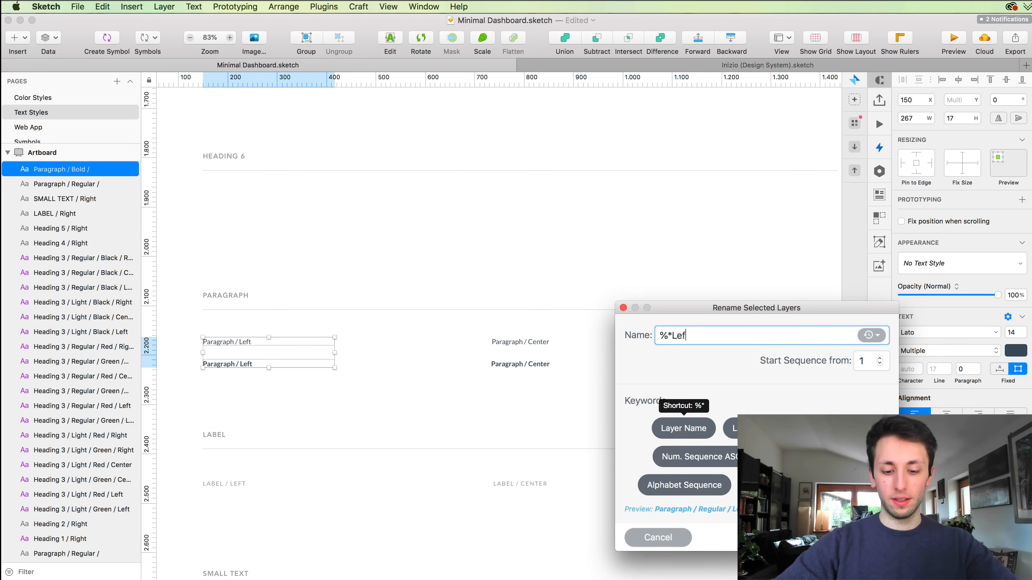
key("Return")
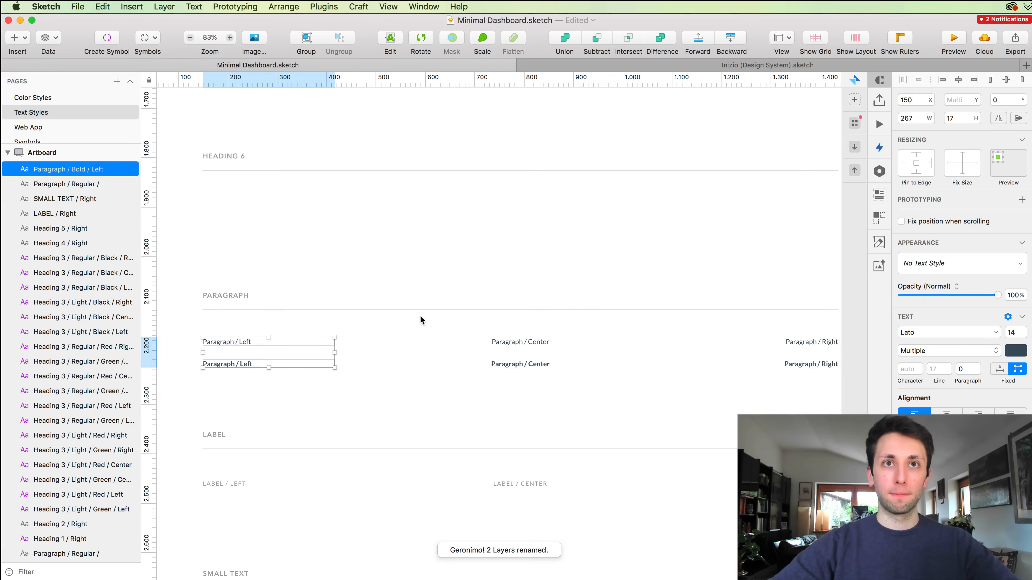
Append "Center" to the existing names of the two center-aligned paragraph layers.
left_click_drag(443, 327, 557, 379)
key("super+f")
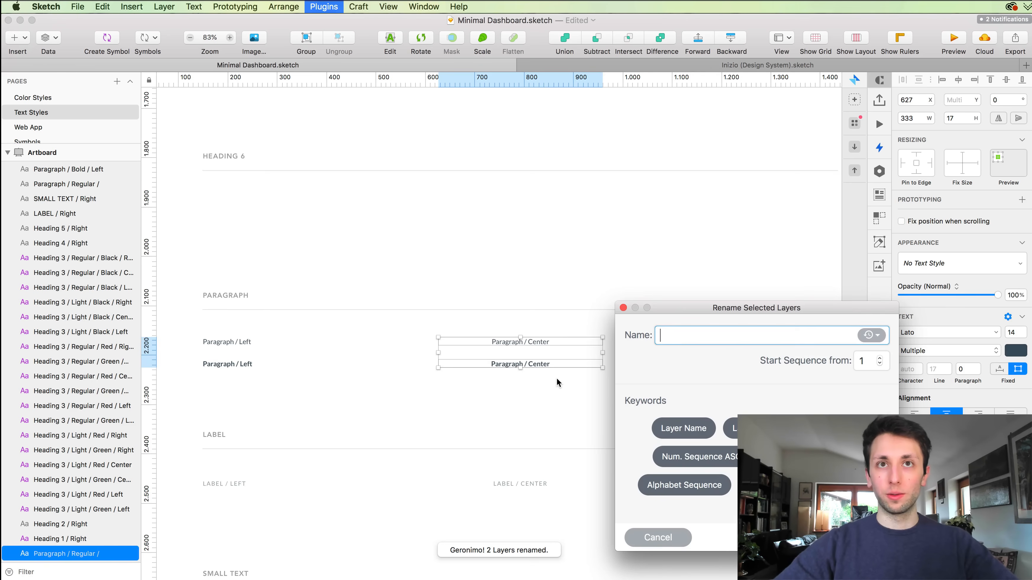
left_click(678, 429)
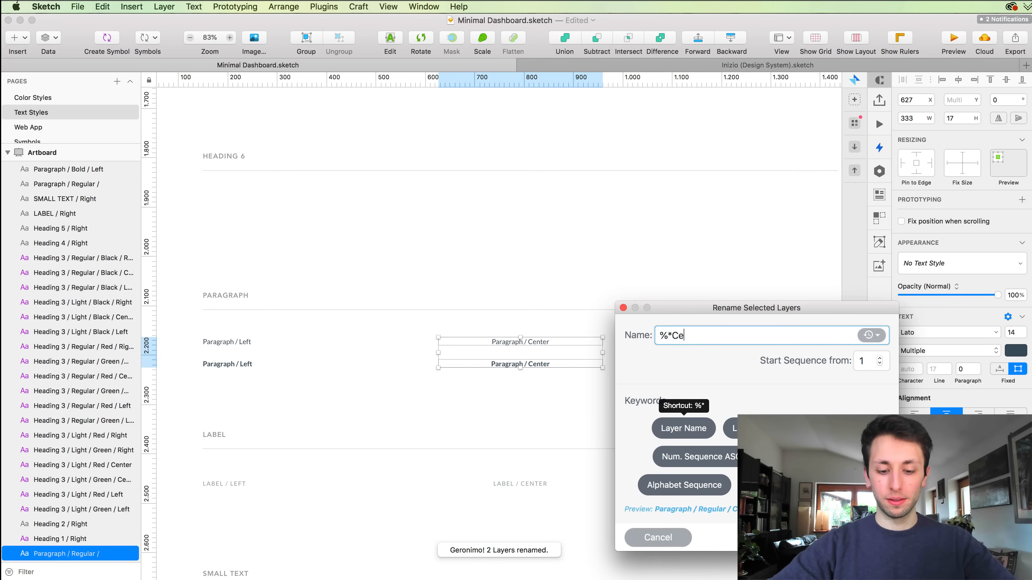
type("Center")
key("Return")
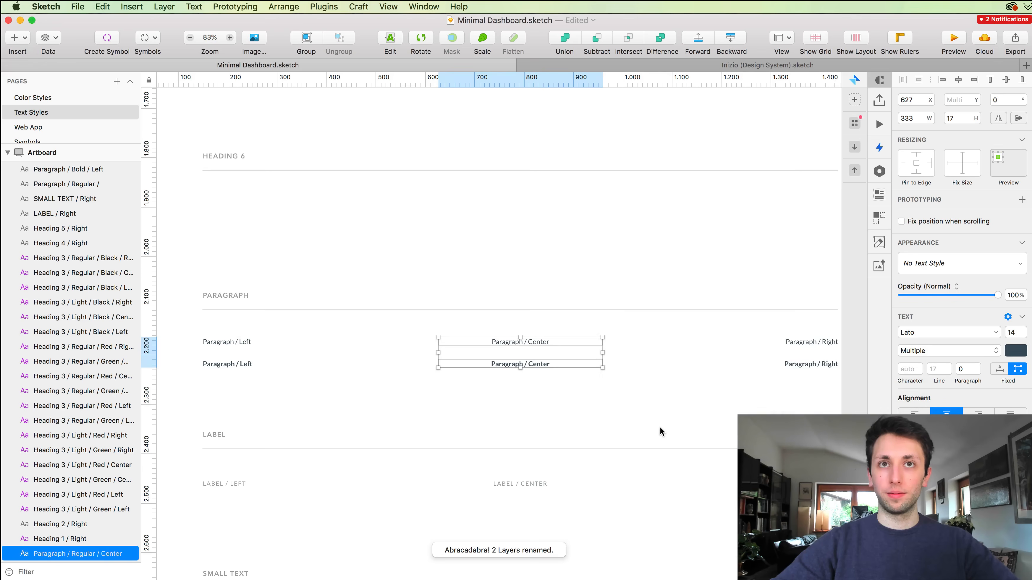
Append "Right" to the existing names of the two right-aligned paragraph layers.
scroll(659, 427, "right", 5)
scroll(659, 427, "right", 3)
left_click_drag(524, 402, 667, 324)
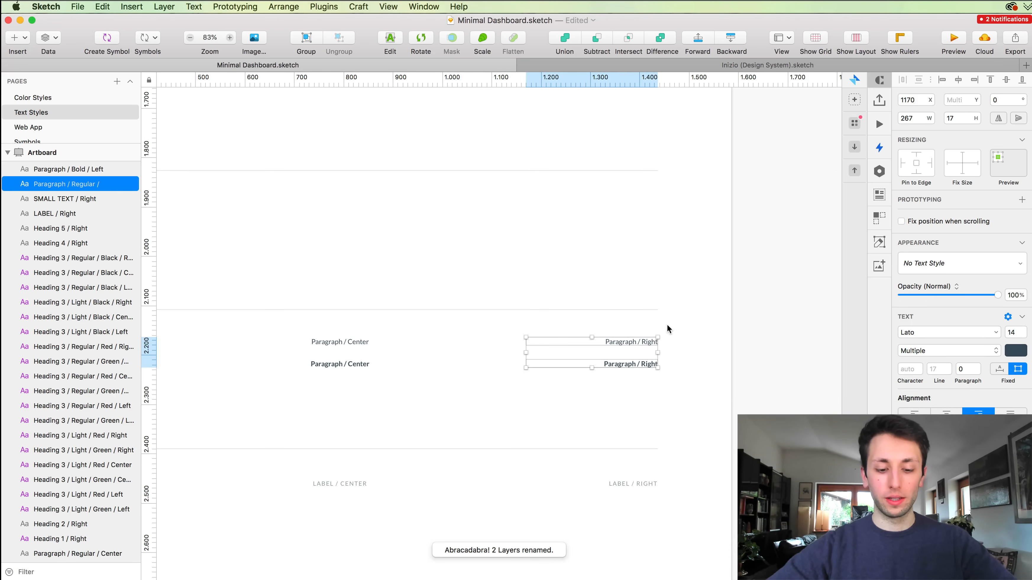
key("super+f")
left_click(692, 427)
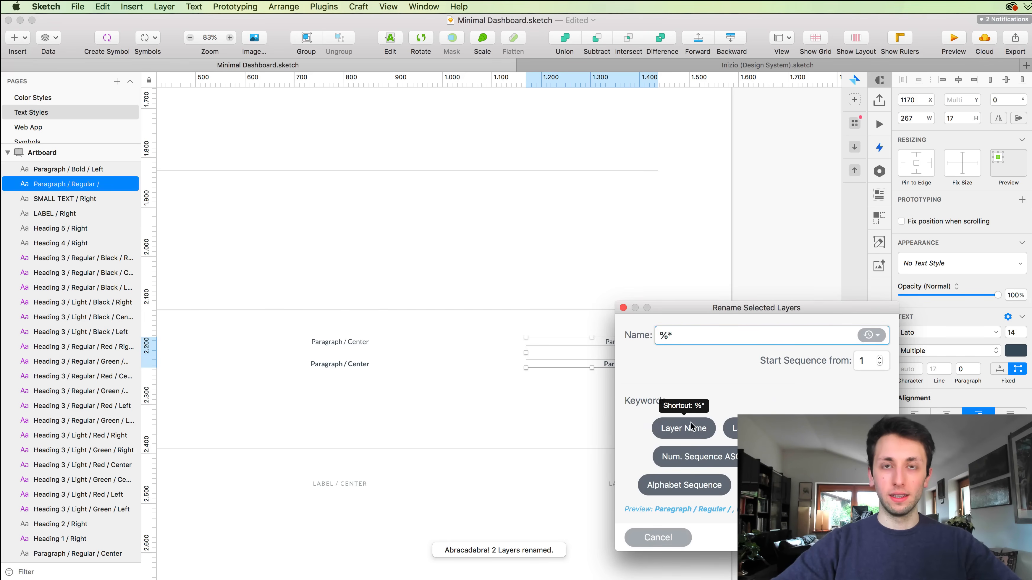
type("Right")
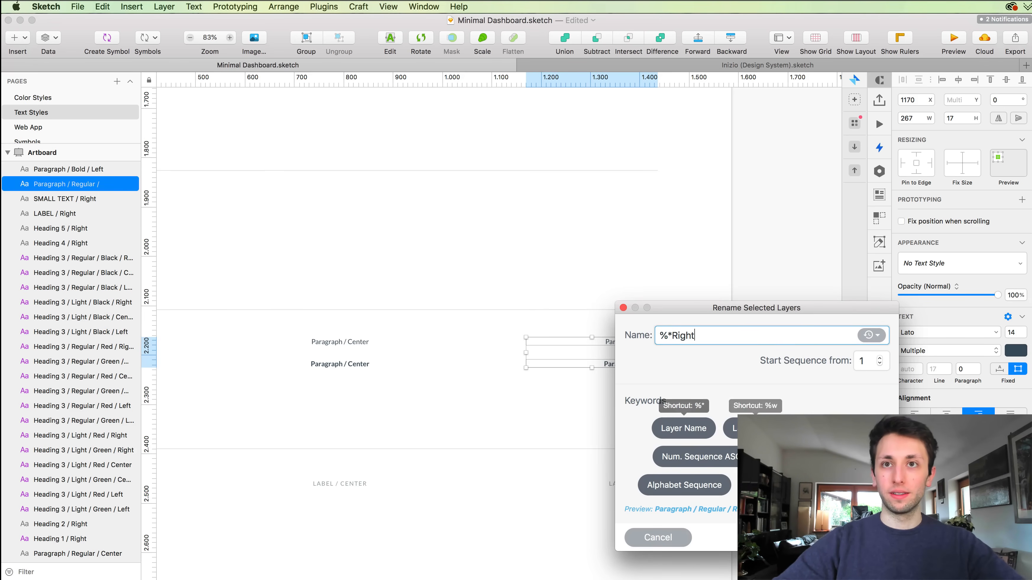
key("Return")
Check the layer names of the left, center and right text samples in the Label section.
scroll(444, 394, "down", 2)
scroll(445, 399, "down", 5)
scroll(444, 399, "left", 5)
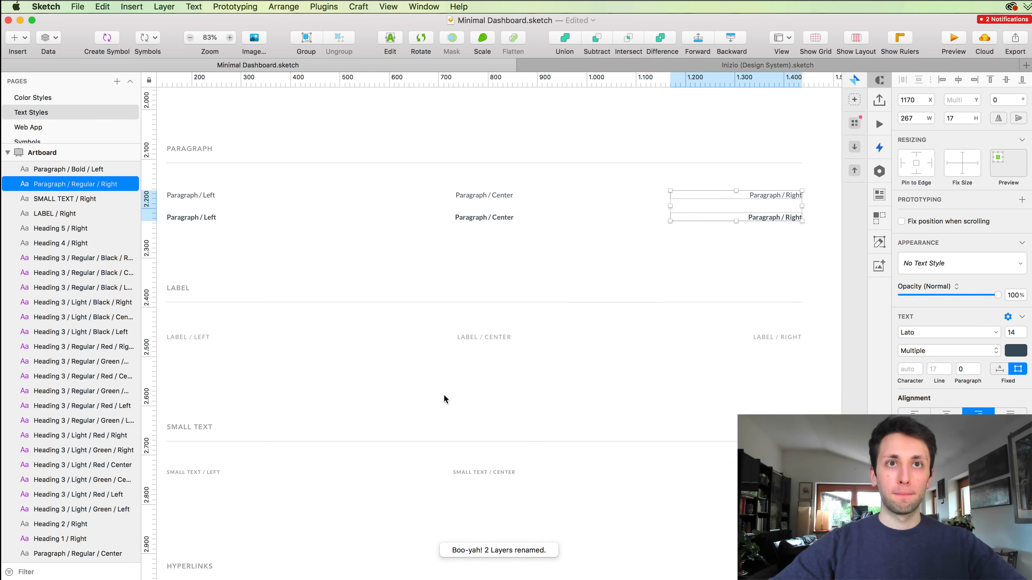
left_click(195, 334)
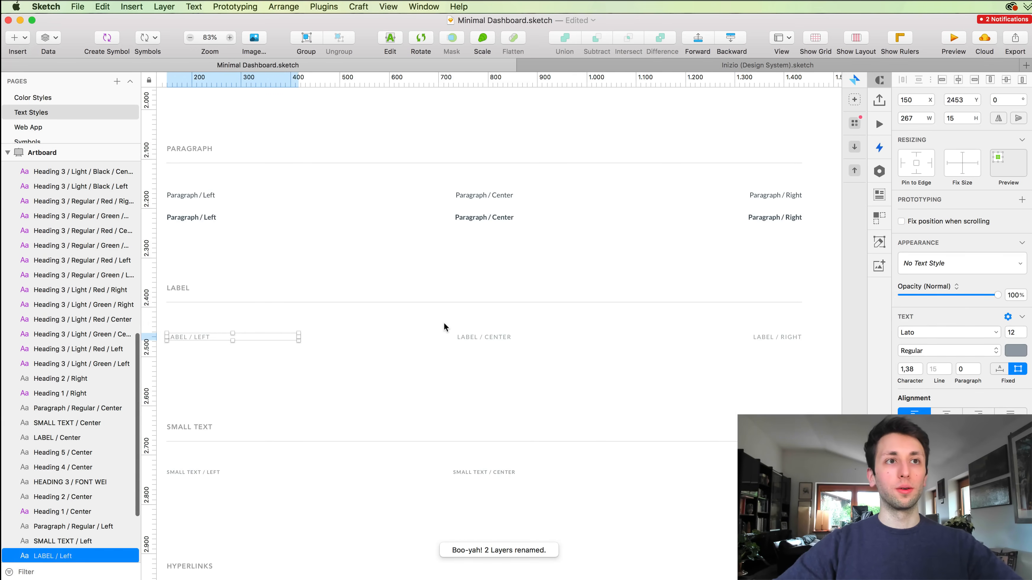
scroll(445, 323, "right", 2)
left_click(461, 337)
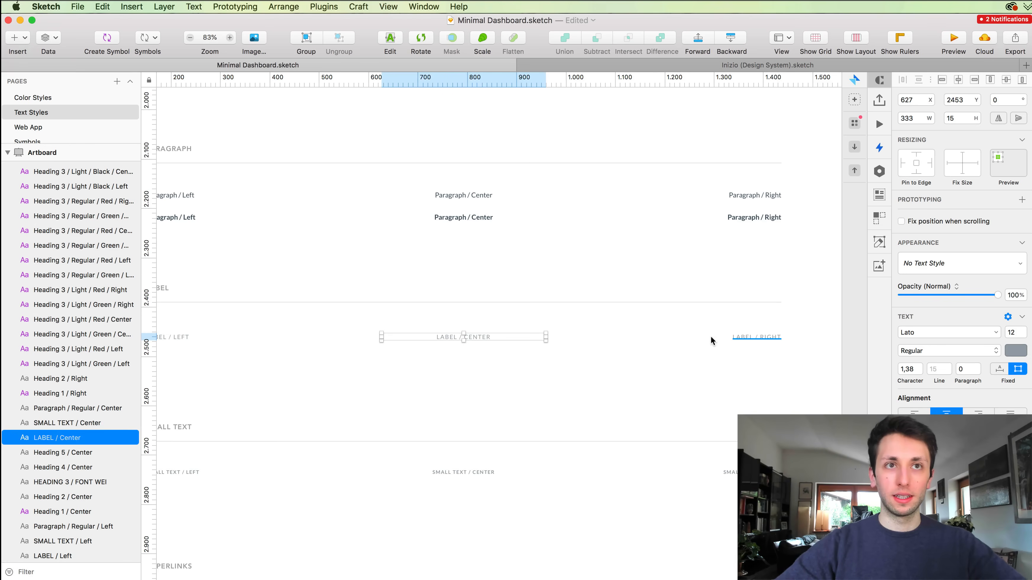
left_click(737, 337)
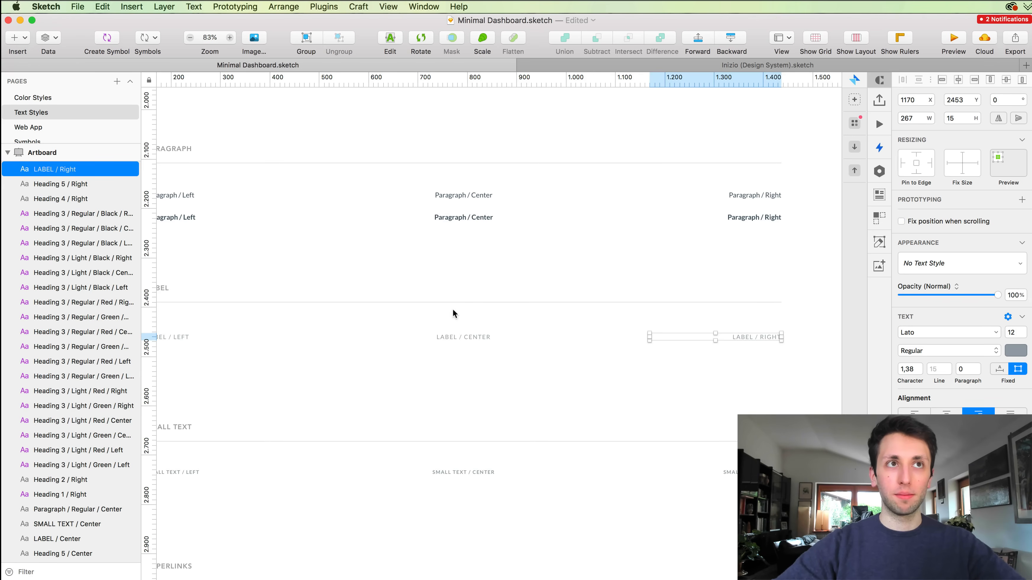
double_click(749, 336)
left_click(575, 350)
scroll(576, 350, "down", 1)
scroll(576, 350, "left", 1)
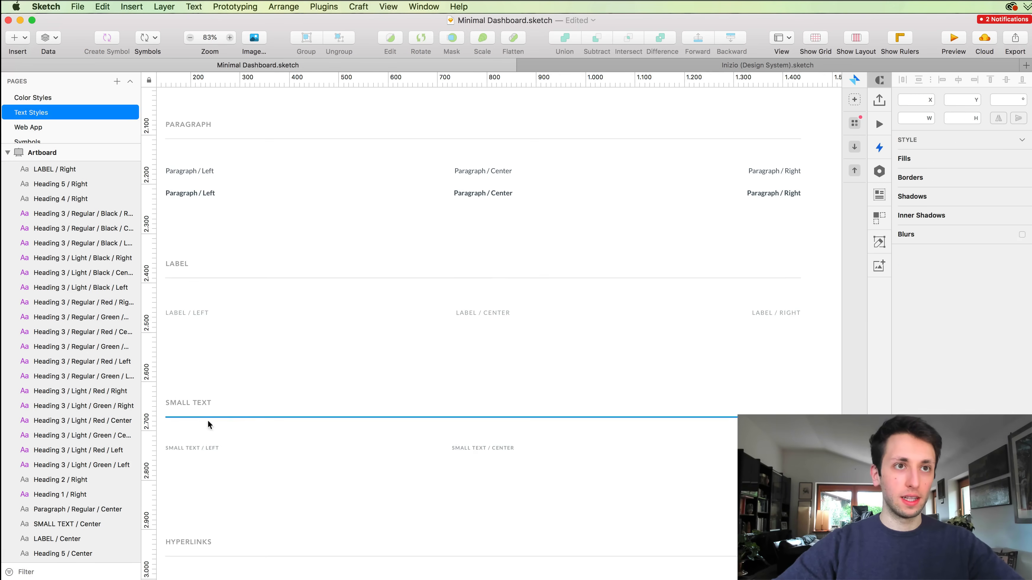
Select the left, center and right text layers in the Small Text section.
left_click_drag(175, 431, 780, 477)
scroll(488, 325, "down", 5)
scroll(488, 325, "left", 3)
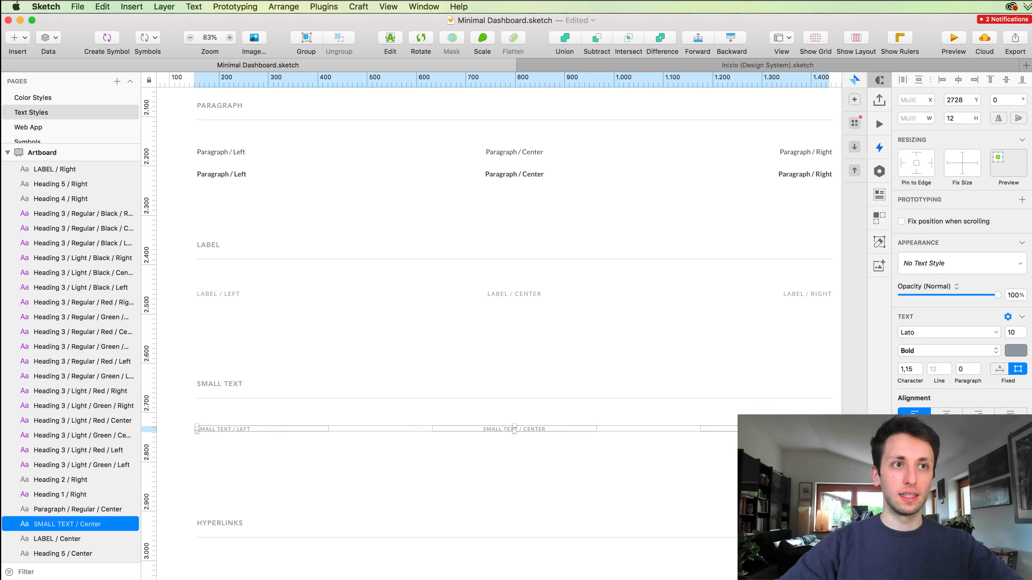
Add the Label, Paragraph, Heading 5 and Heading 4 sample text layers to the current Small Text selection.
scroll(768, 474, "down", 5)
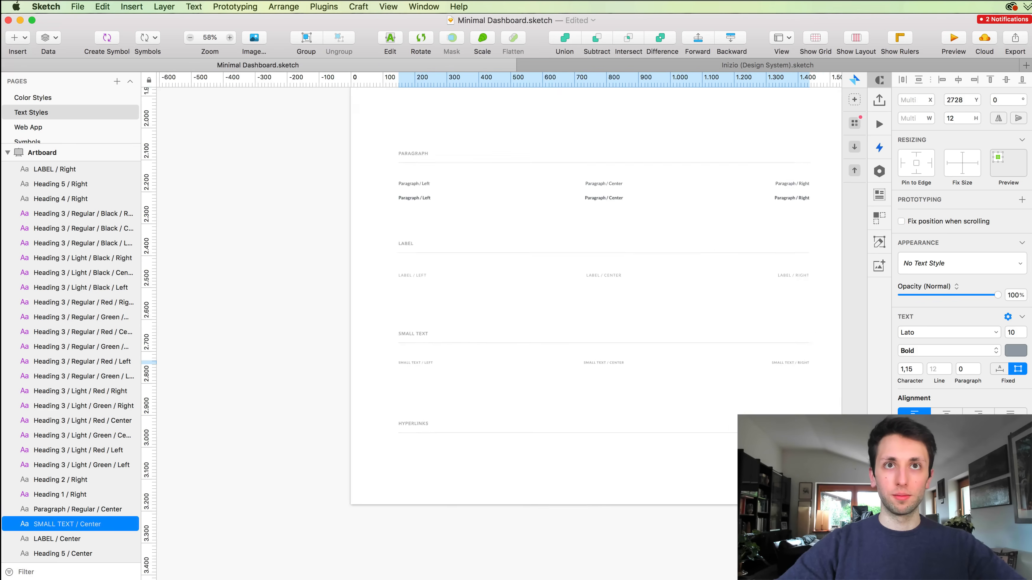
scroll(764, 471, "up", 3)
scroll(764, 471, "right", 3)
left_click_drag(755, 367, 317, 345)
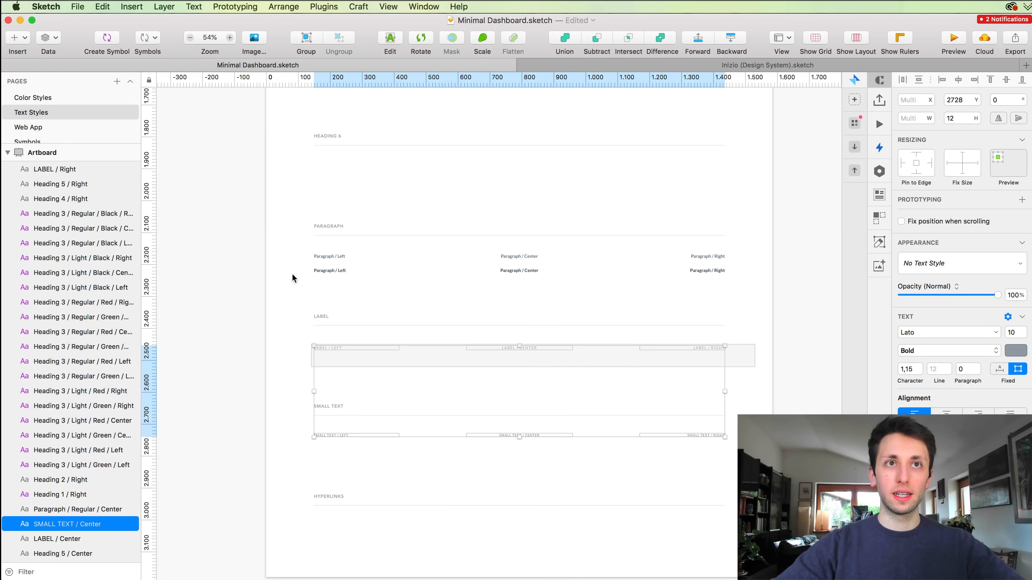
left_click_drag(287, 245, 762, 293)
scroll(662, 246, "up", 10)
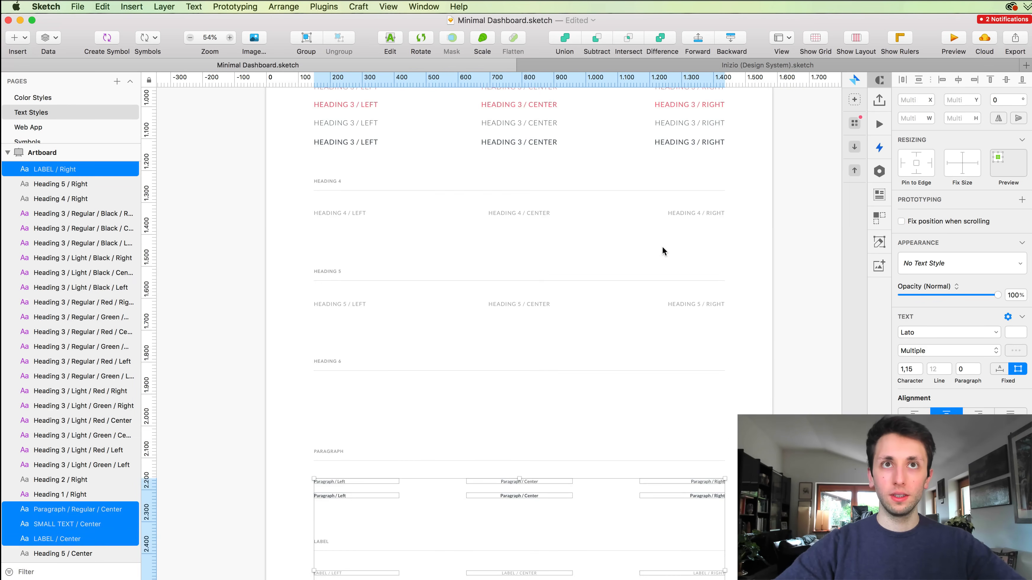
left_click_drag(283, 257, 780, 304)
left_click_drag(757, 353, 344, 366)
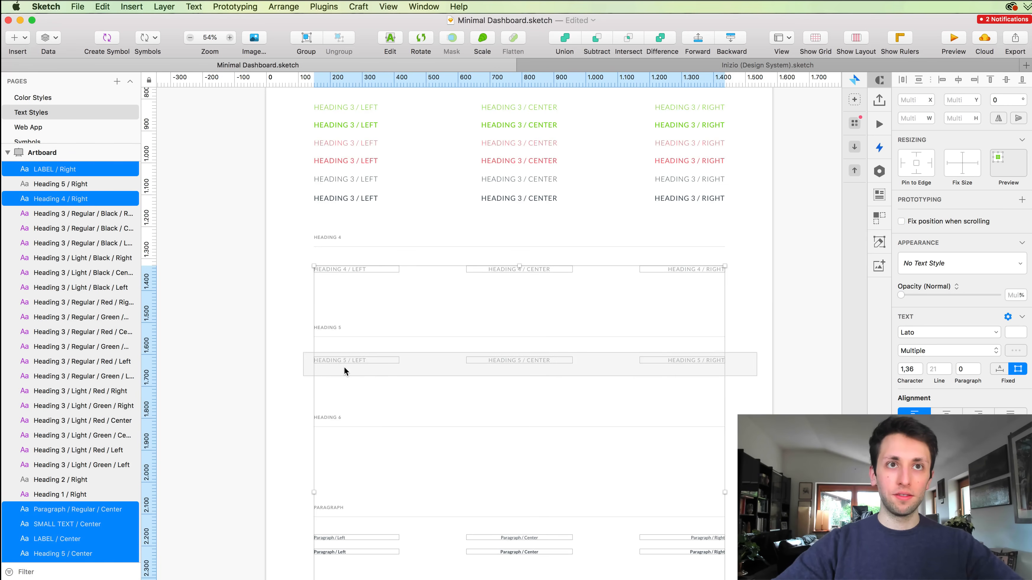
scroll(344, 366, "up", 5)
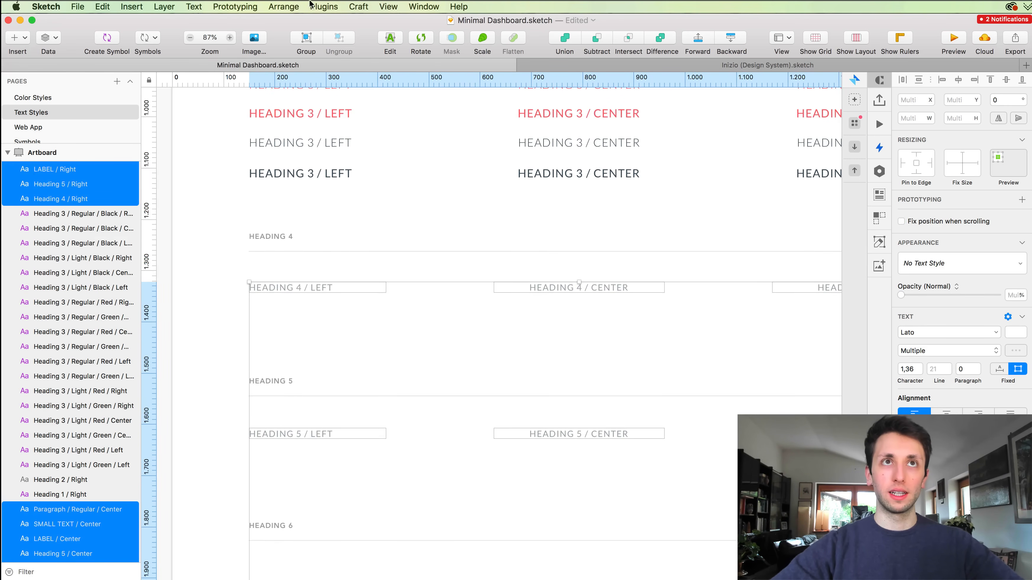
Generate shared text styles from the selected layers with the Styles Generator plugin.
left_click(324, 7)
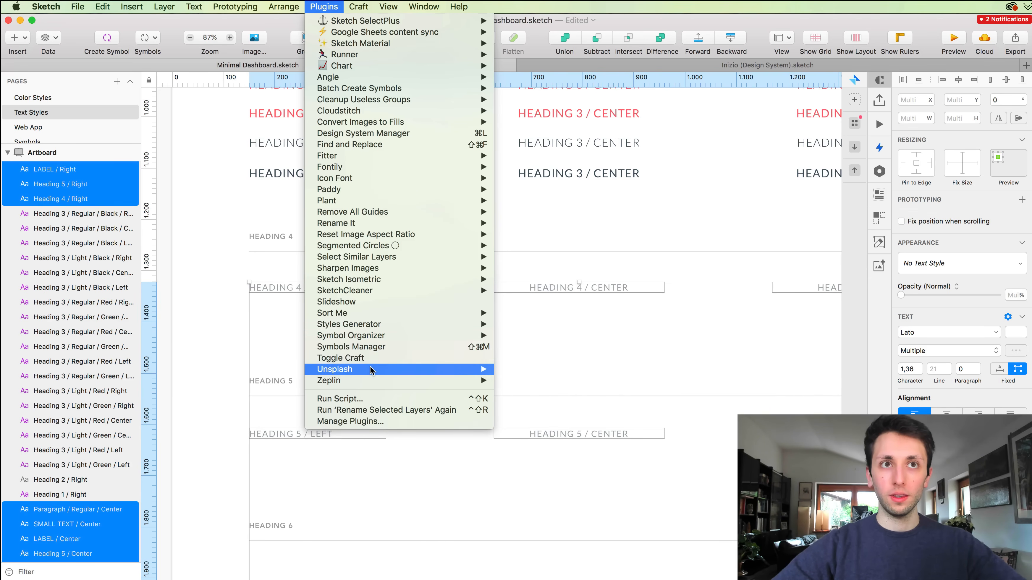
mouse_move(363, 324)
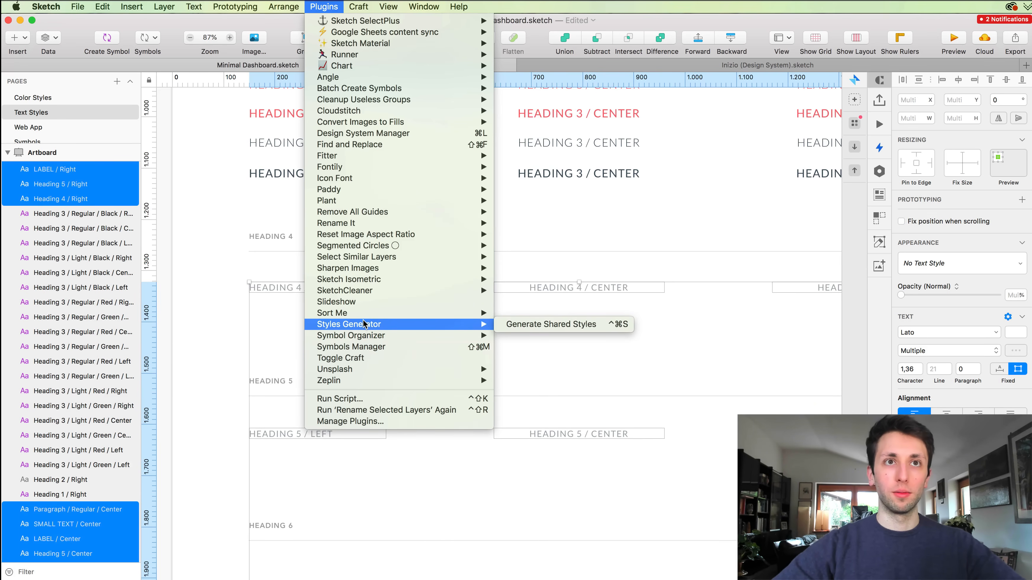
left_click(580, 324)
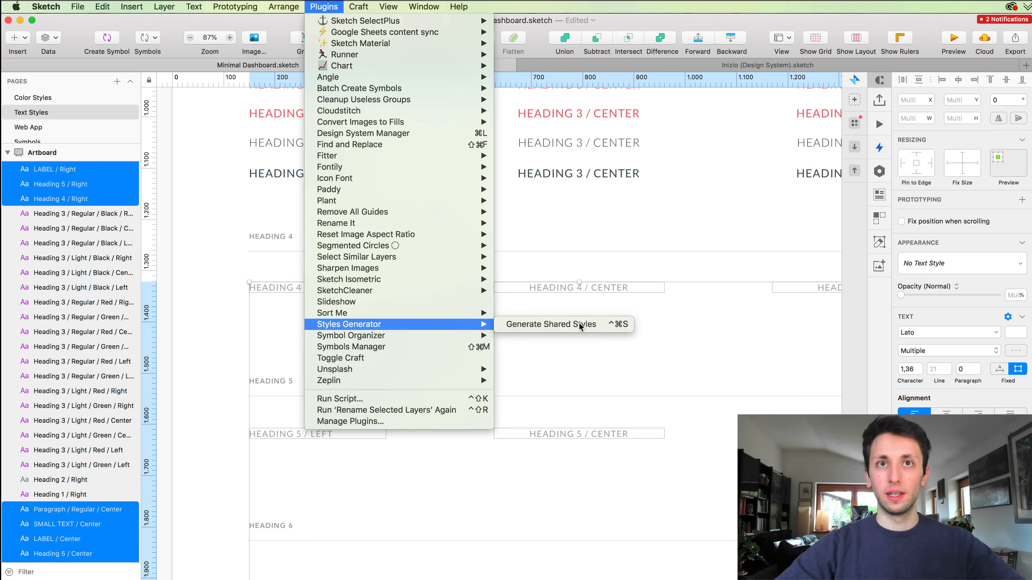
left_click(623, 313)
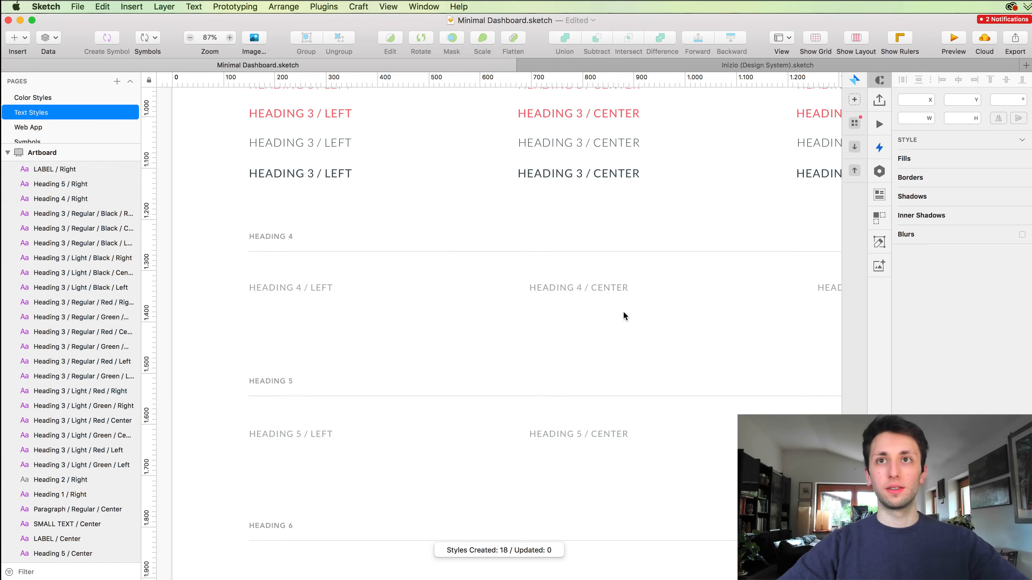
Examine the available text styles for the centered Heading 4 layer, temporarily narrowing the window to view the full list.
scroll(624, 313, "down", 5)
left_click(543, 296)
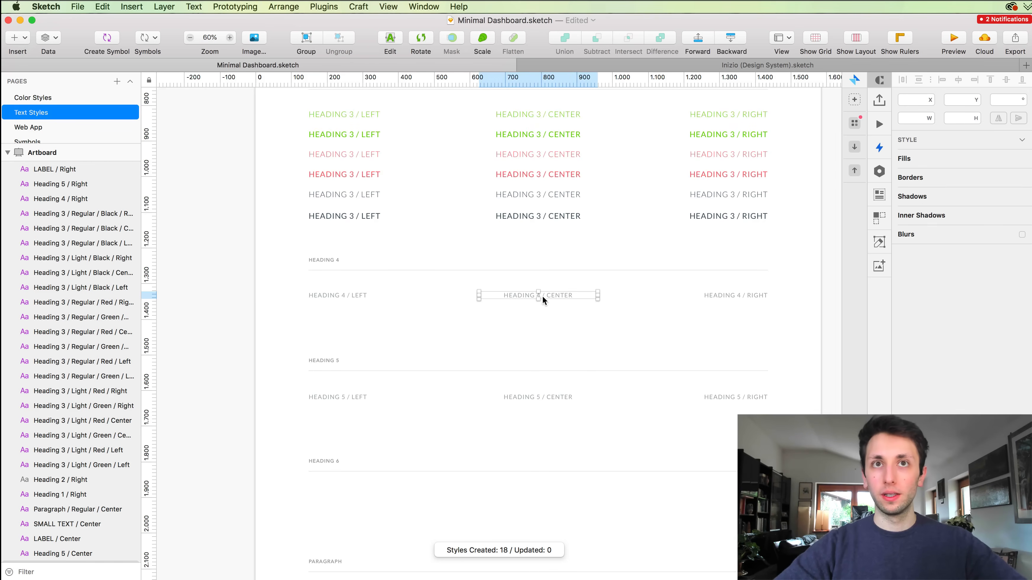
left_click(967, 262)
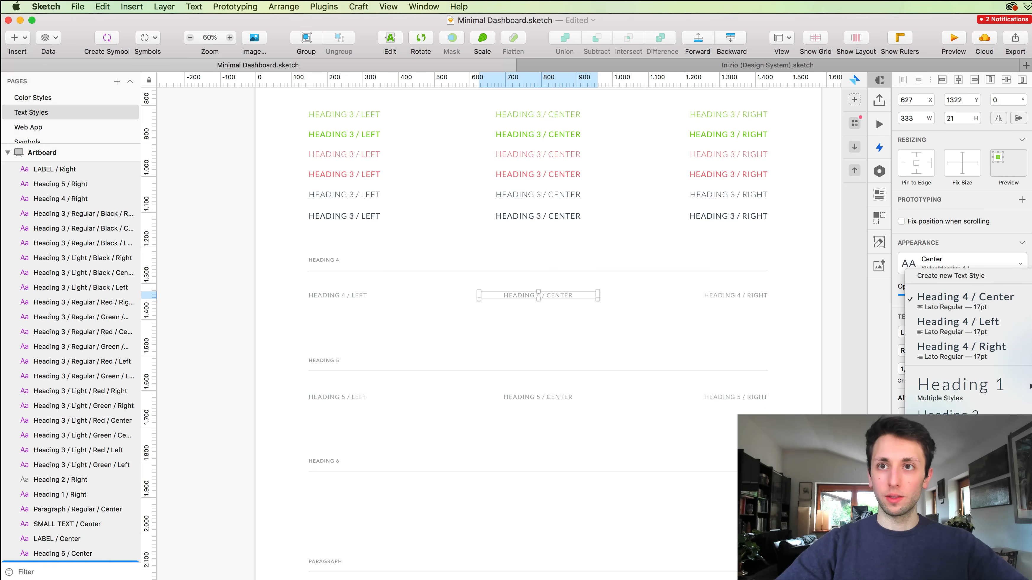
left_click(823, 397)
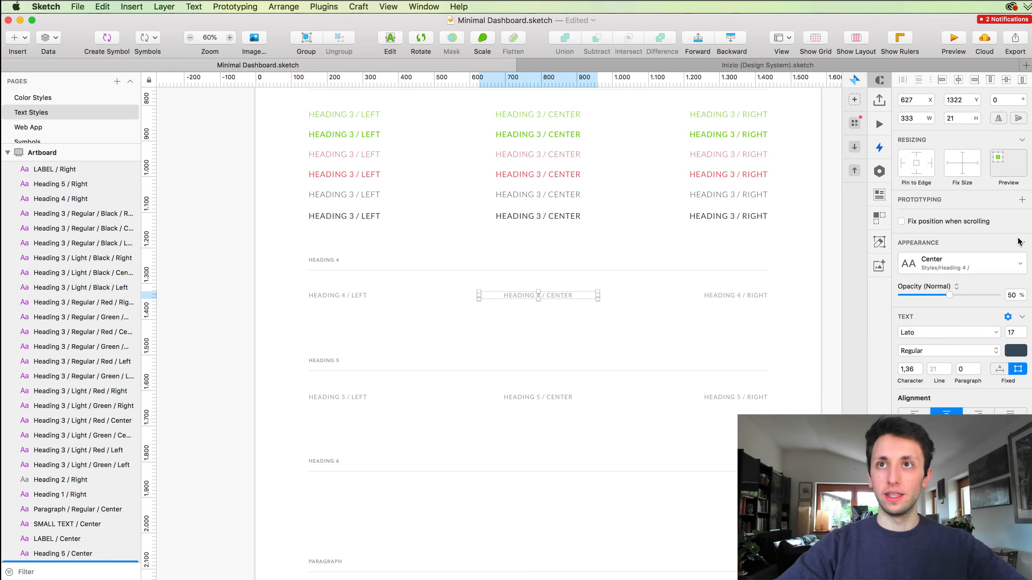
scroll(1028, 238, "down", 1)
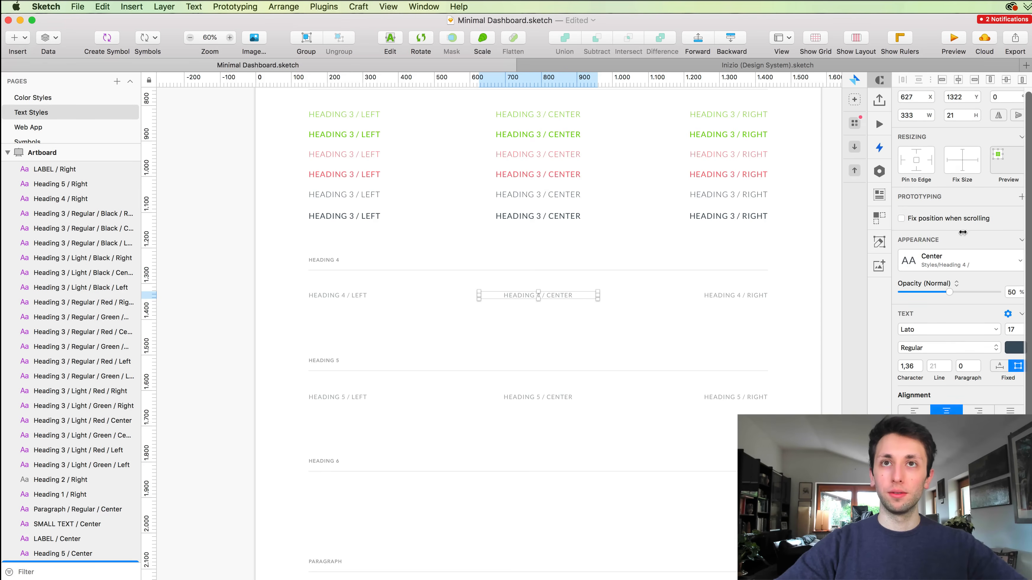
left_click_drag(1031, 238, 834, 235)
left_click(750, 262)
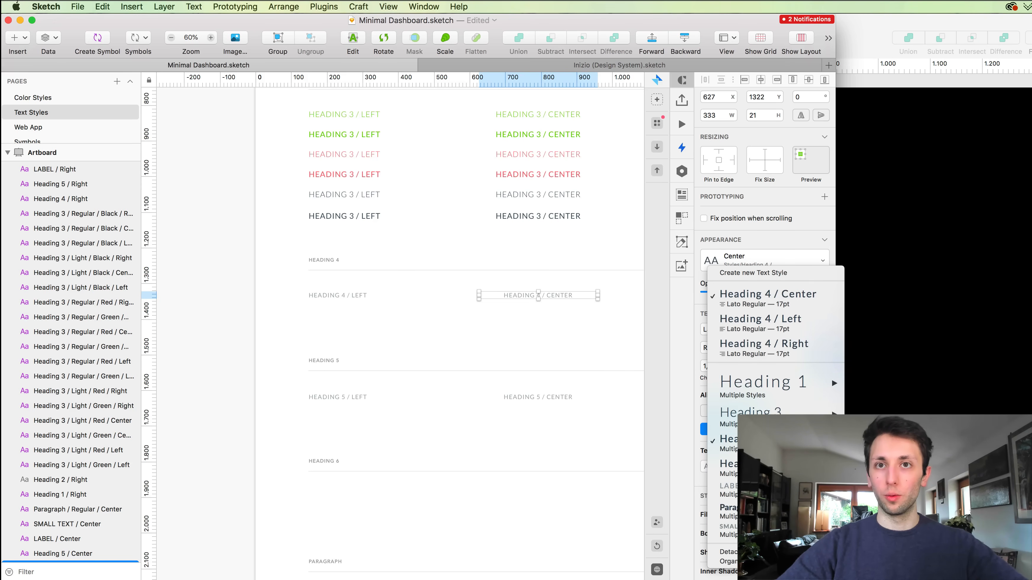
left_click(592, 513)
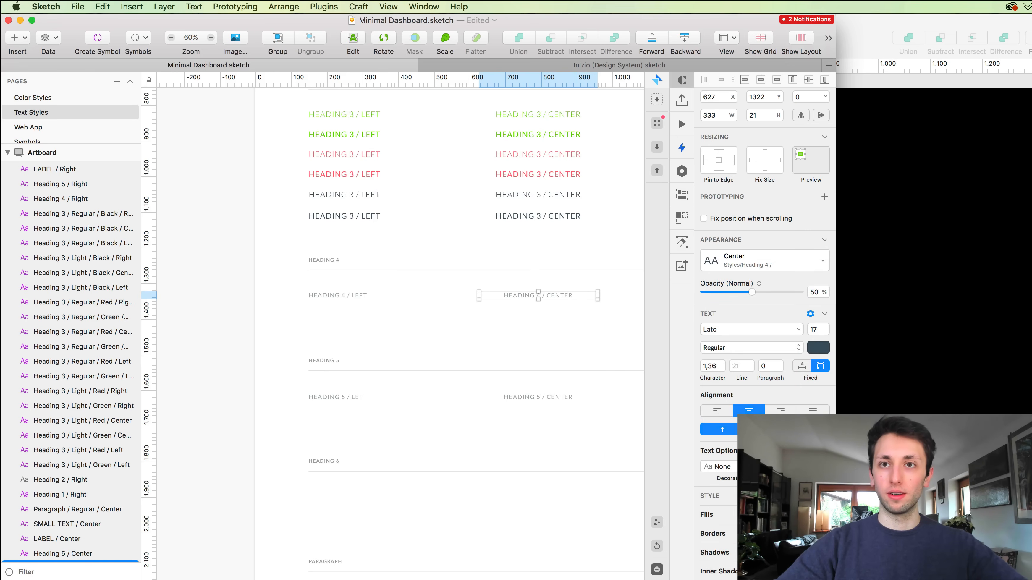
left_click_drag(836, 579, 1030, 579)
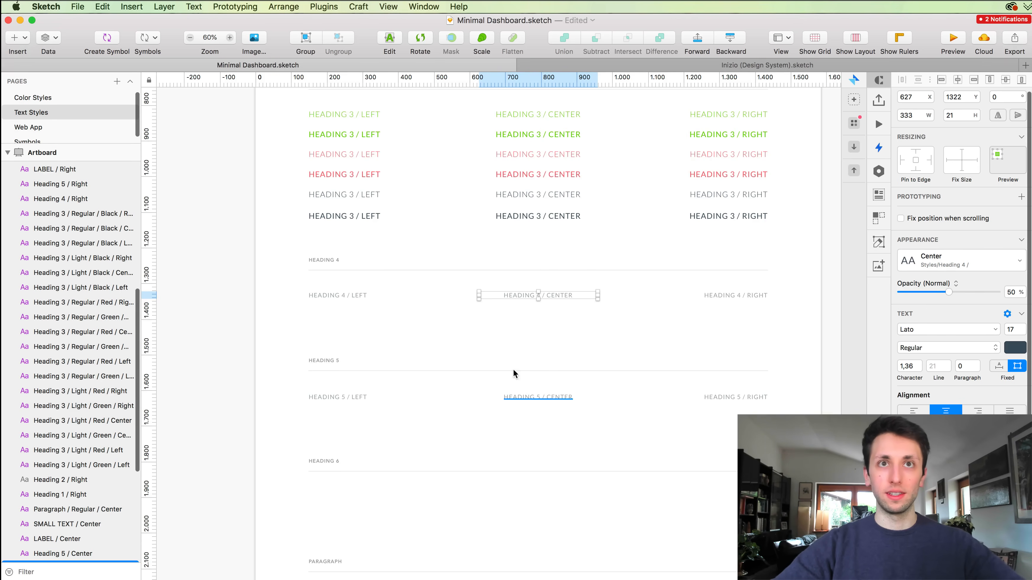
left_click(489, 351)
Delete the "Heading 3 / Font Weight / Color / Alignment" note above the Heading 3 samples.
scroll(490, 351, "down", 3)
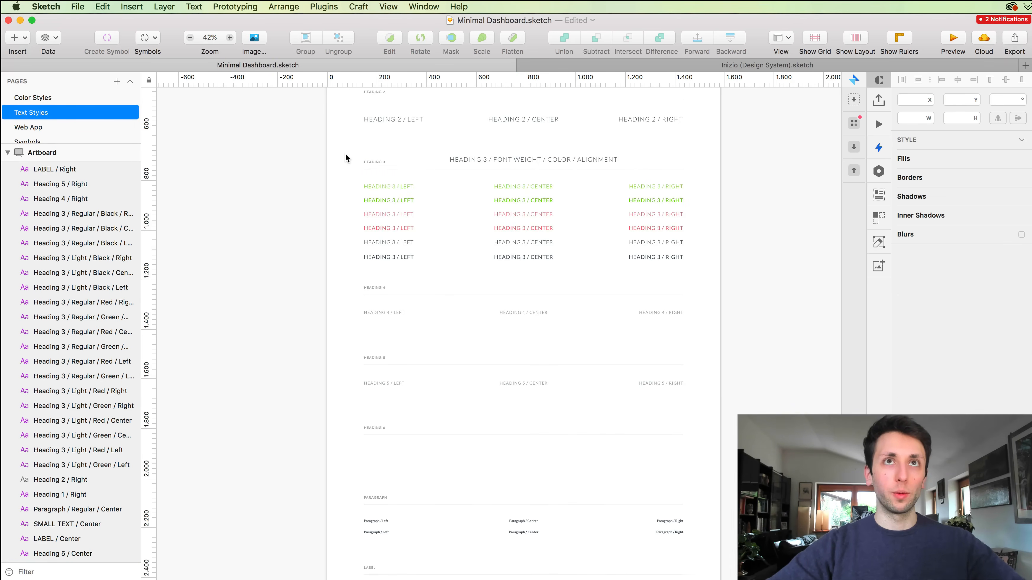
scroll(339, 155, "up", 5)
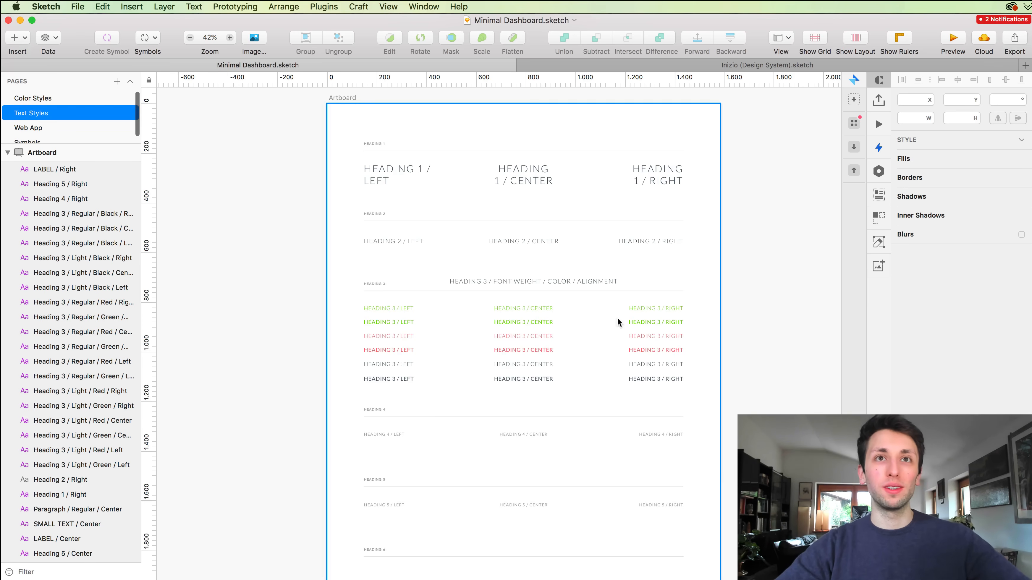
left_click(567, 281)
key("Delete")
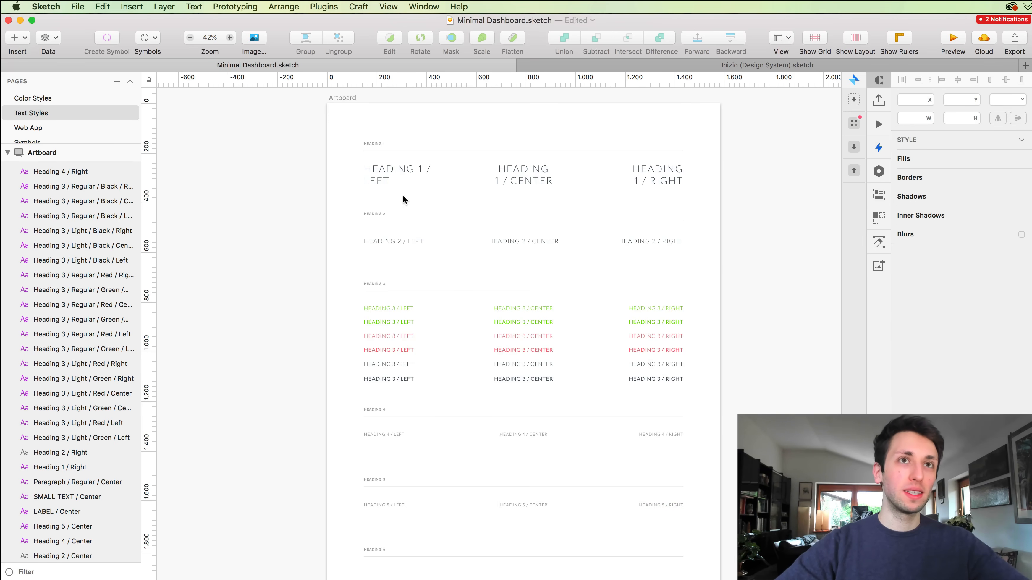
Go to the Web App page and open the source symbol of the first transaction row.
left_click(52, 127)
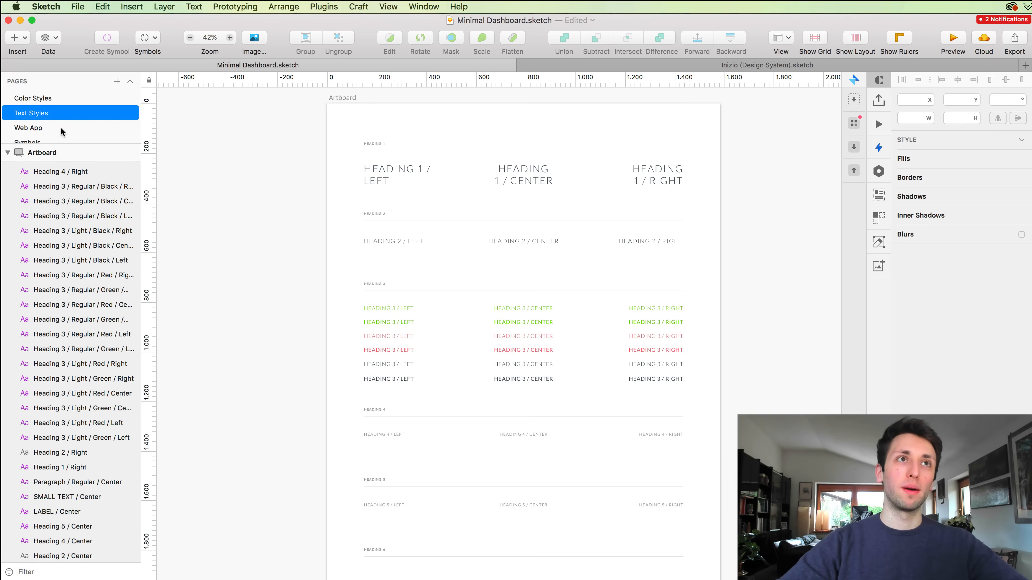
left_click(41, 128)
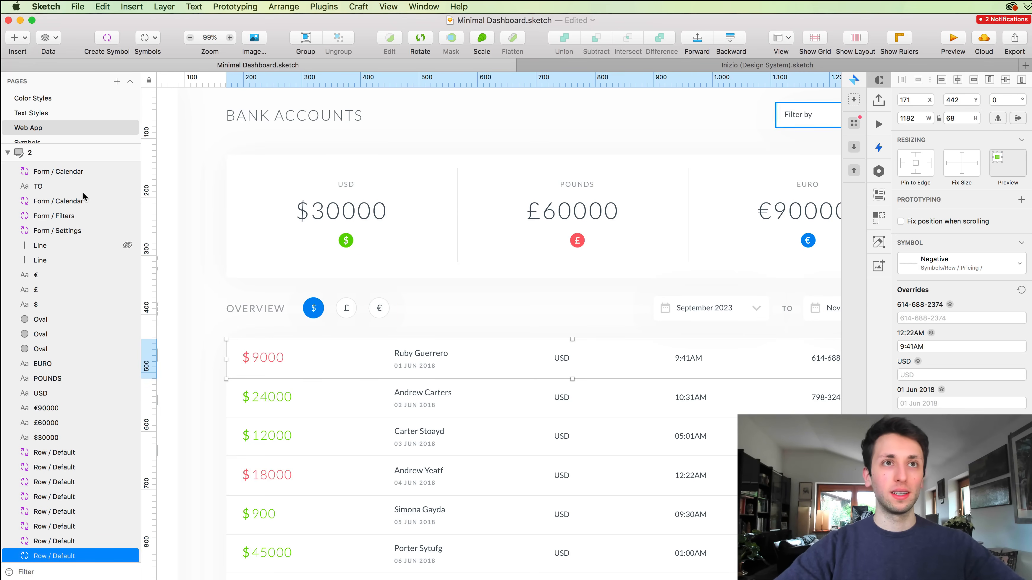
scroll(255, 309, "down", 3)
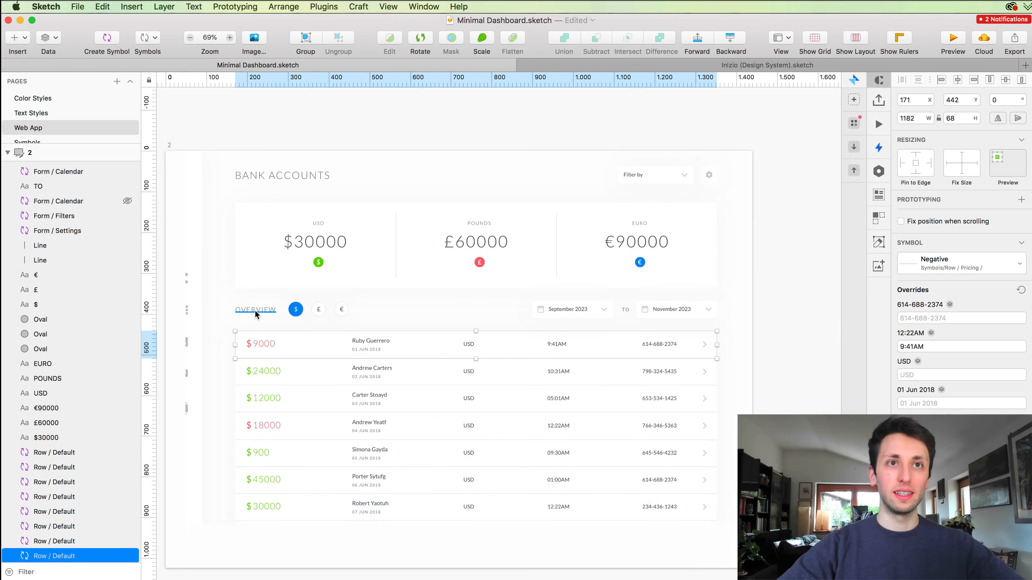
double_click(293, 344)
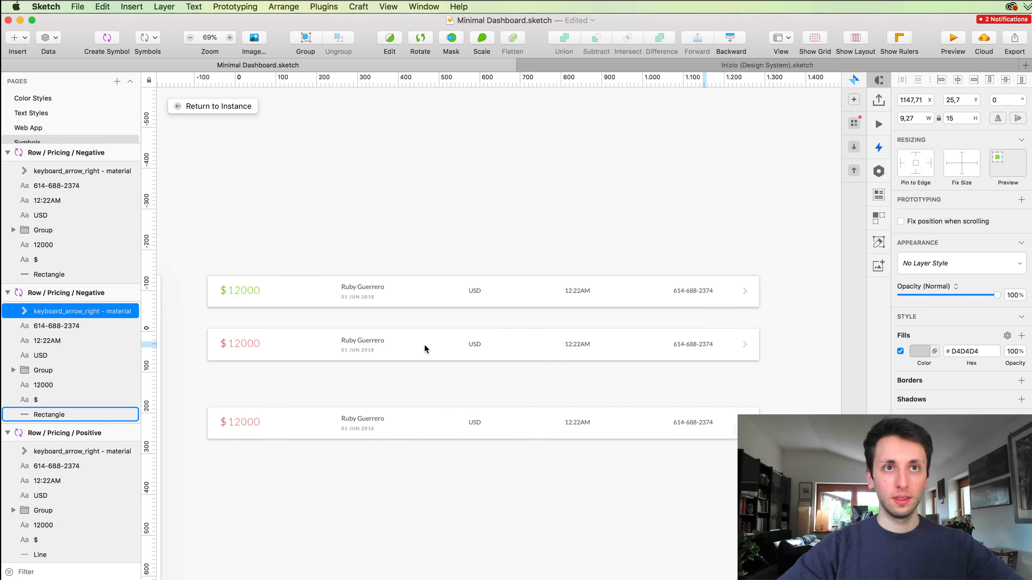
Select the customer name text in the negative pricing row together with all layers sharing its font and color.
double_click(328, 333)
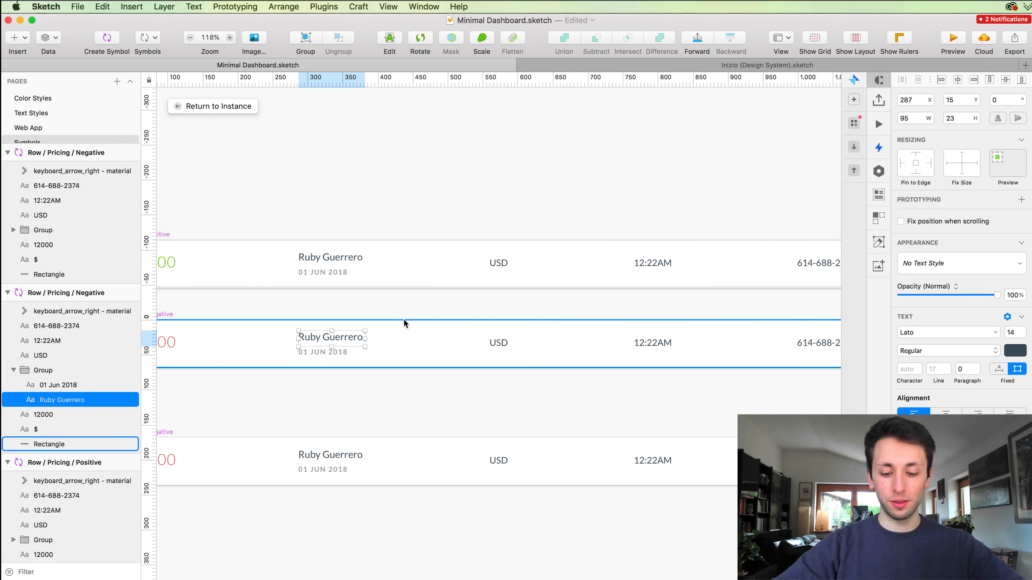
key("ctrl+super+a")
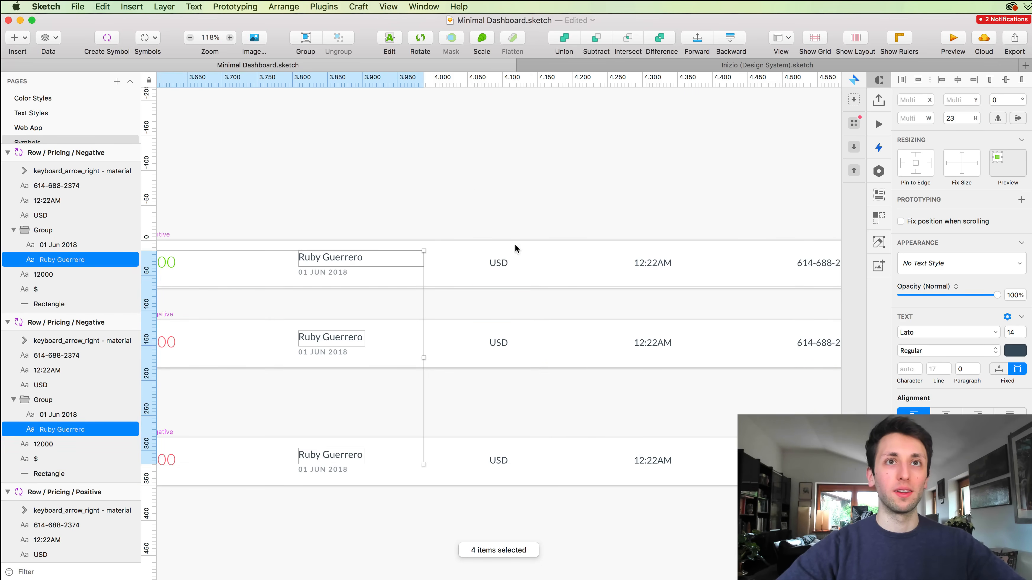
scroll(478, 346, "left", 10)
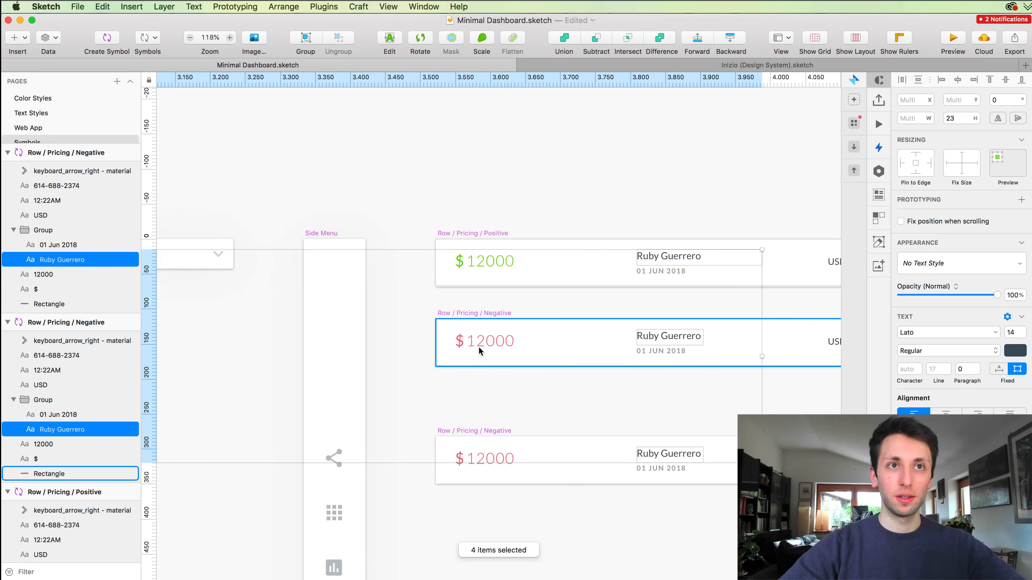
scroll(479, 346, "left", 2)
scroll(478, 346, "right", 7)
Try to run Select Similar Layers by Font and Color on the multiple selected name layers.
left_click(324, 6)
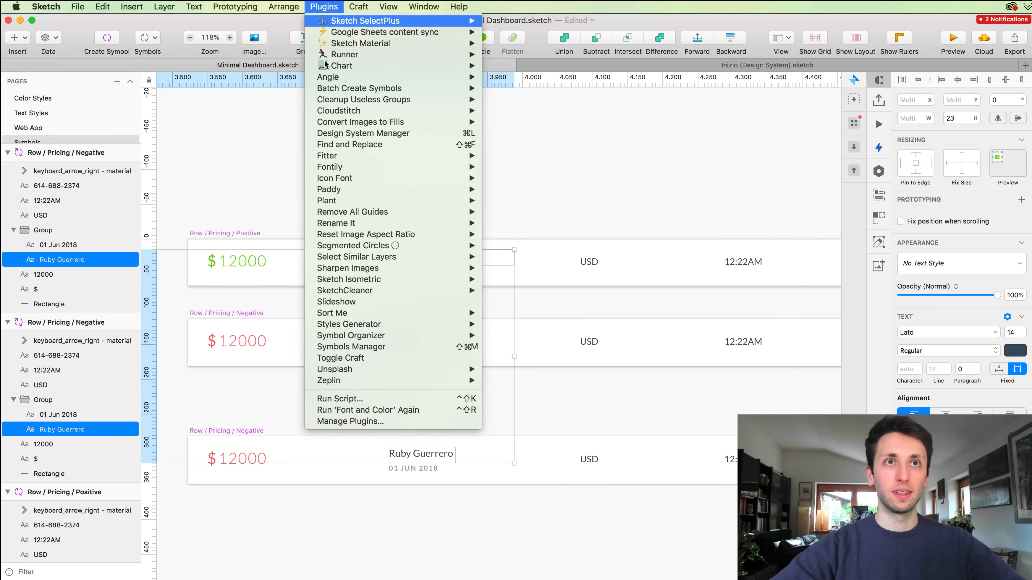
mouse_move(364, 340)
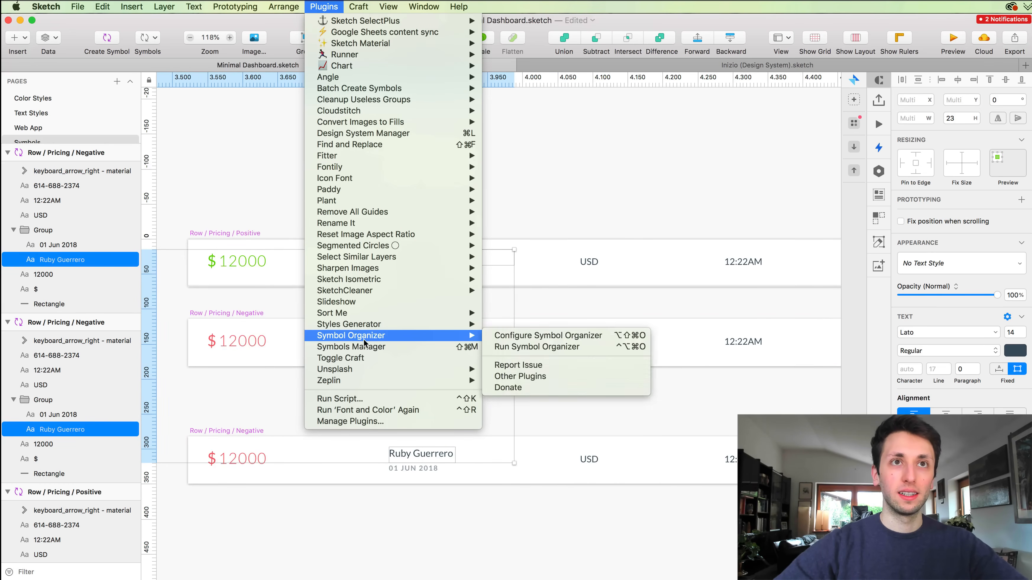
mouse_move(368, 259)
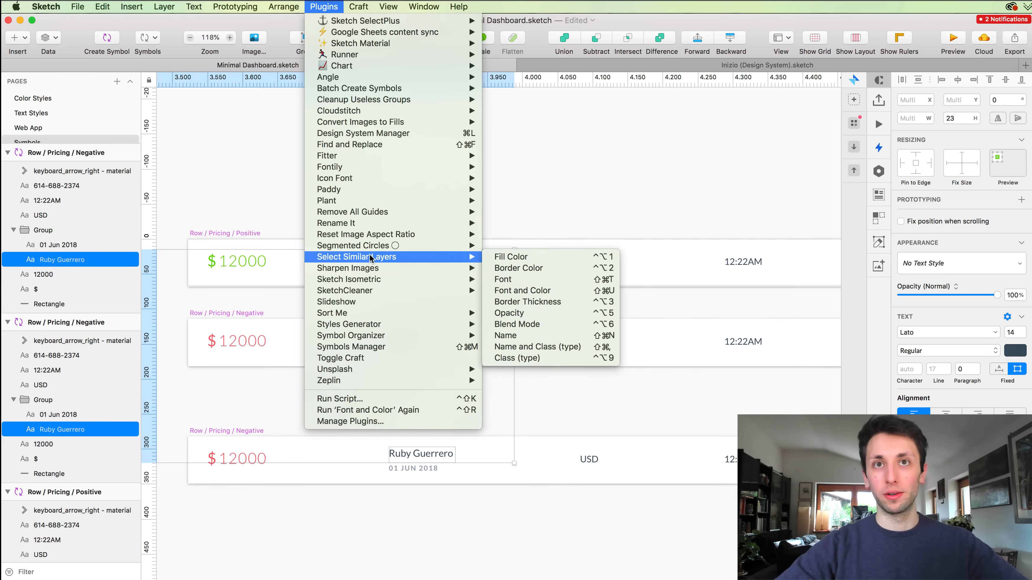
left_click(564, 291)
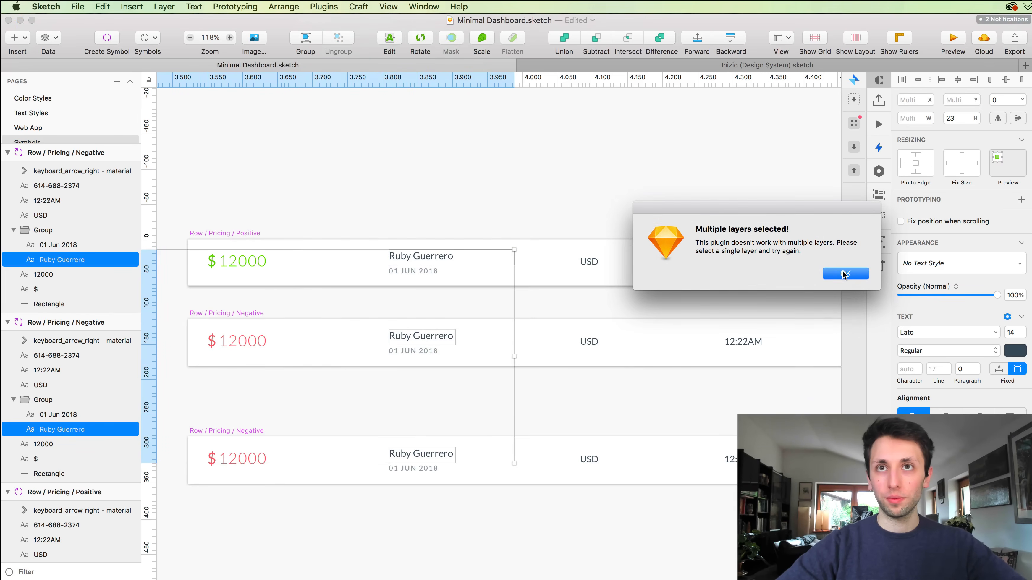
left_click(844, 274)
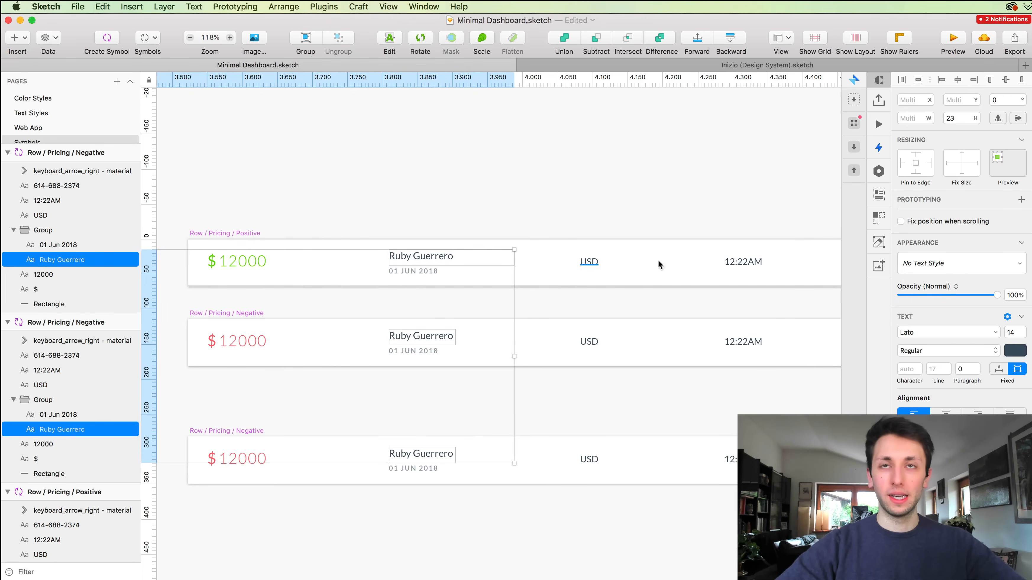
Apply the Paragraph / Bold / Left text style to the selected customer name layers.
left_click(935, 264)
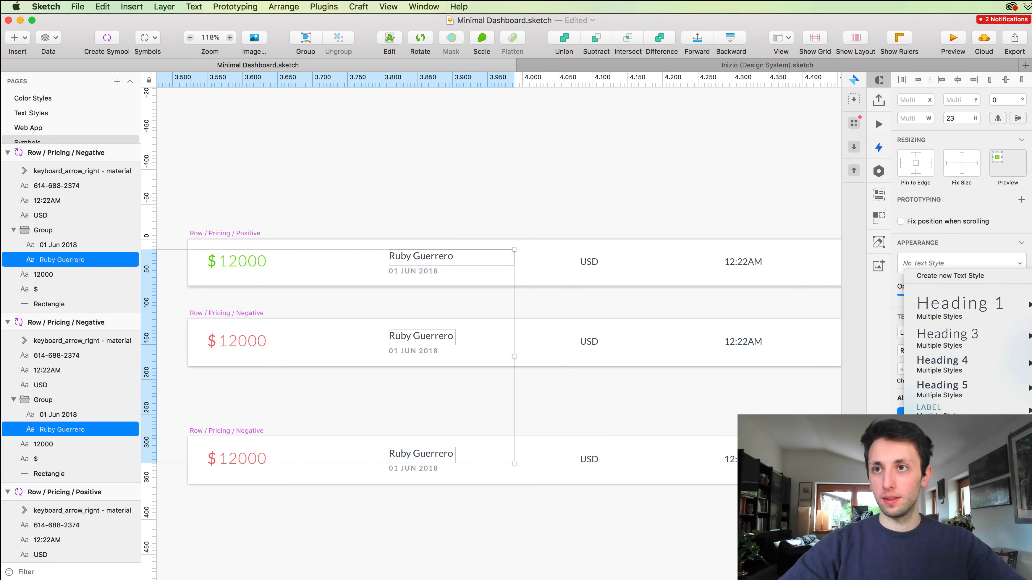
left_click(1024, 447)
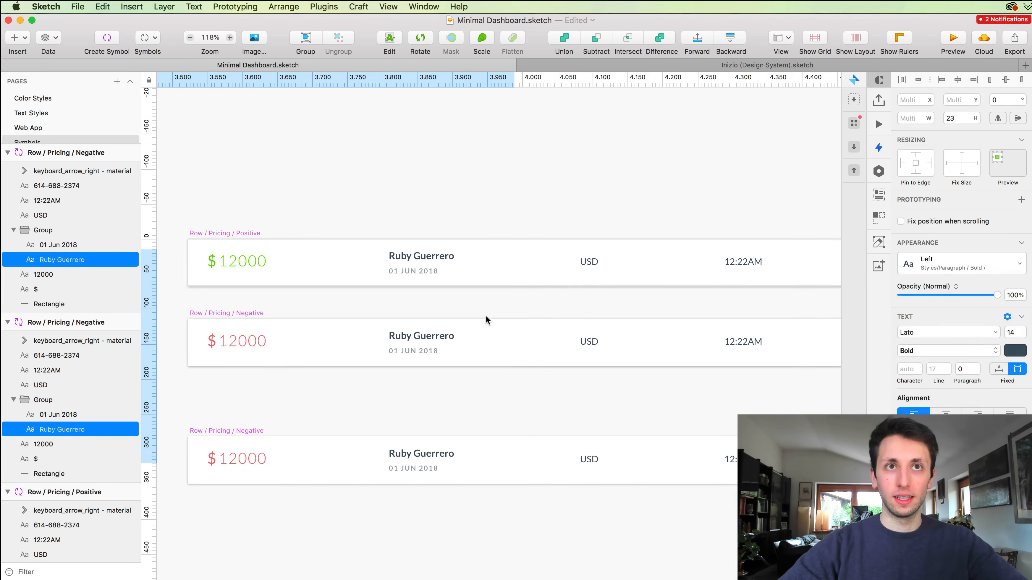
Select the USD text in the positive pricing row together with all layers sharing its font and color.
scroll(474, 255, "right", 5)
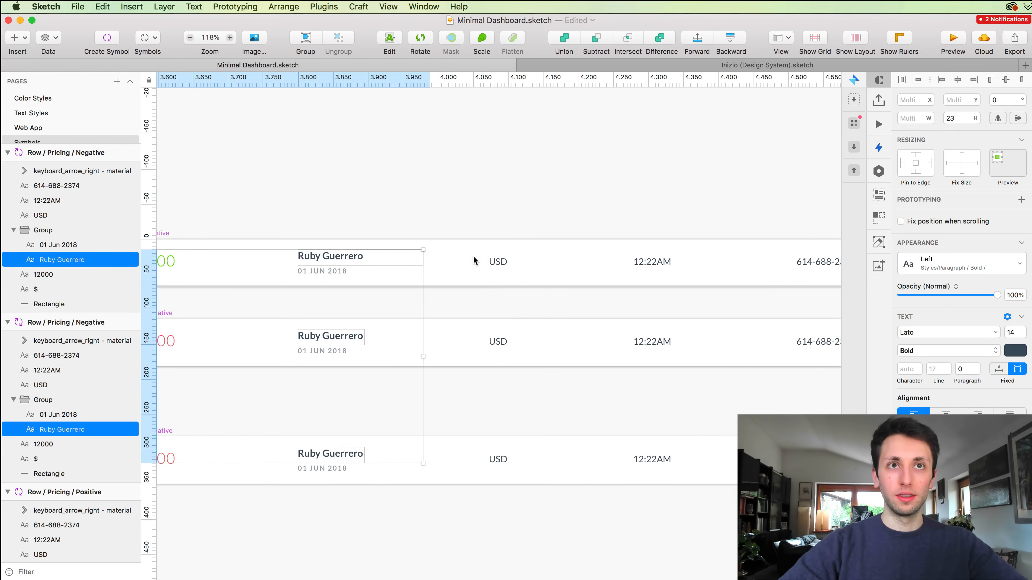
left_click(503, 262)
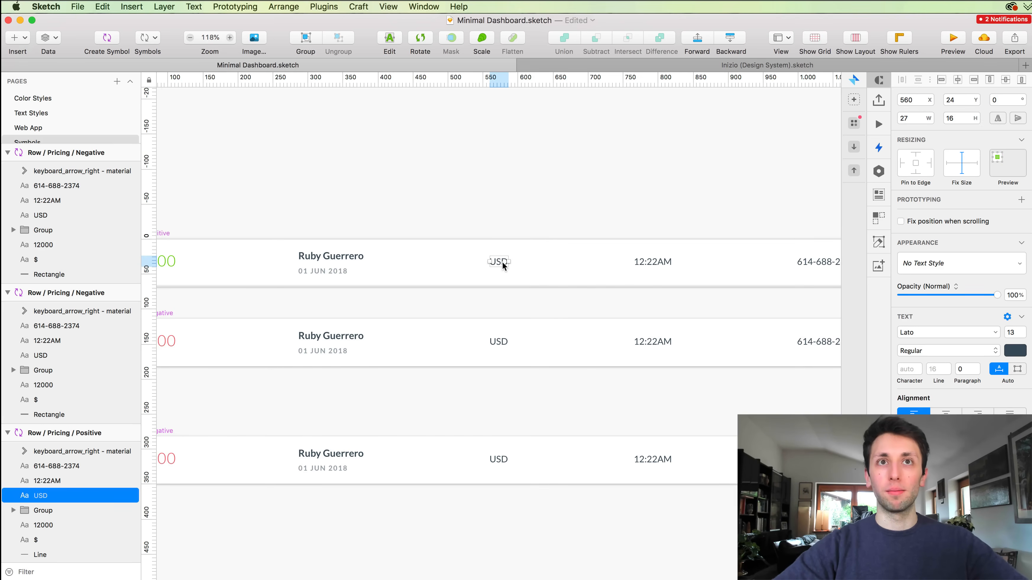
left_click(332, 5)
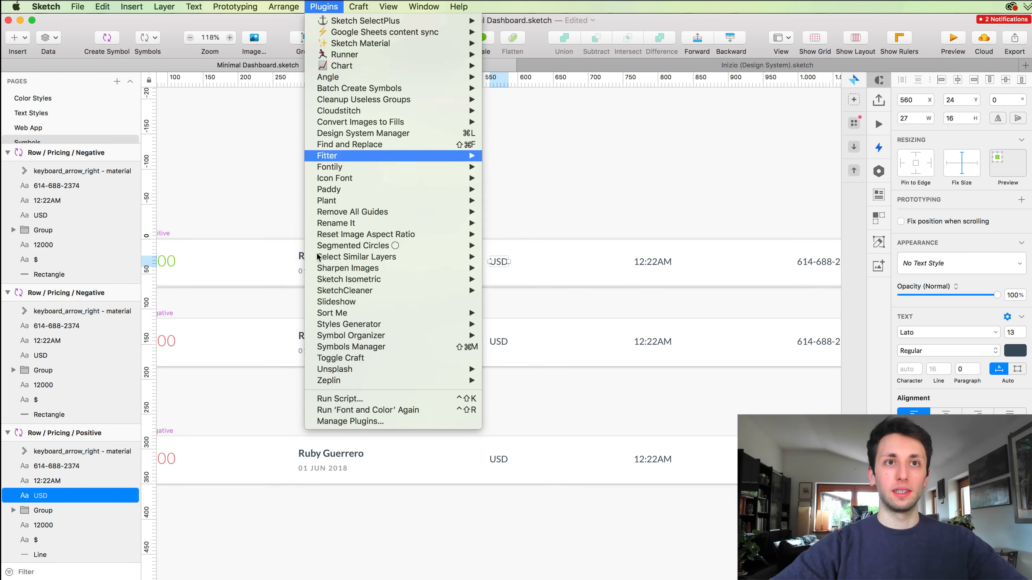
left_click(343, 410)
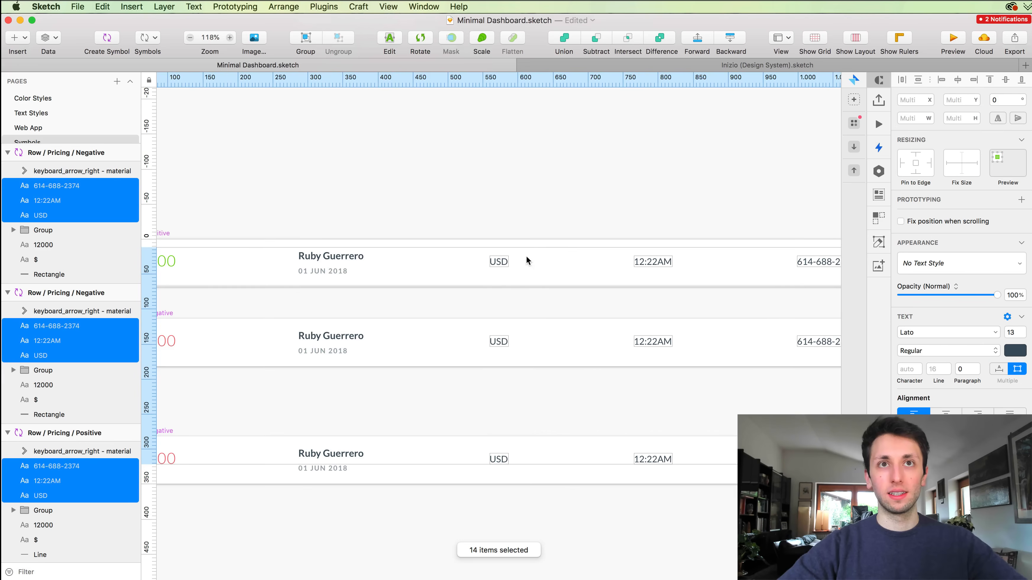
Apply the Paragraph / Regular / Left text style to the selected currency, time and phone number layers.
scroll(501, 271, "right", 5)
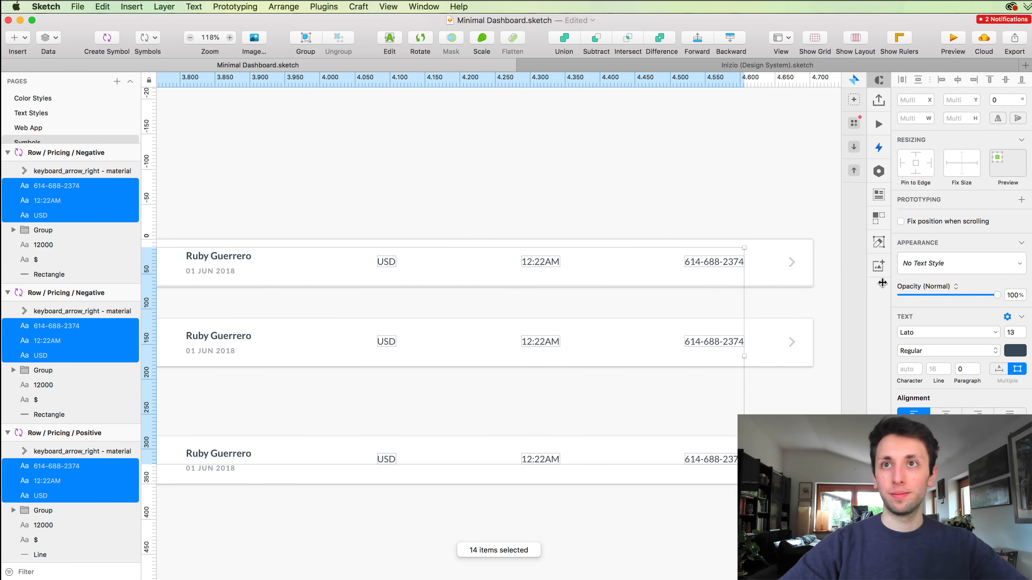
left_click(950, 266)
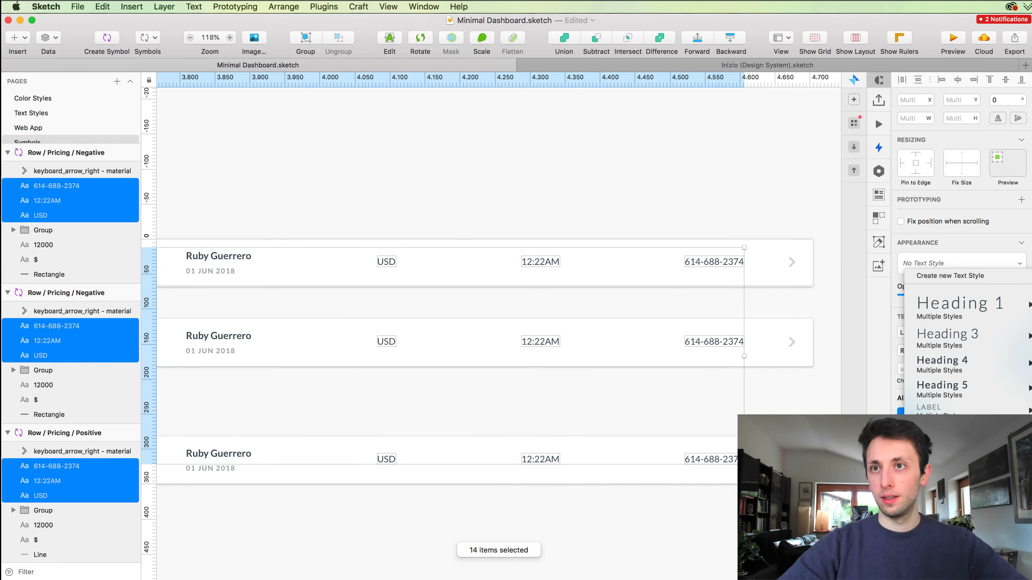
left_click(976, 463)
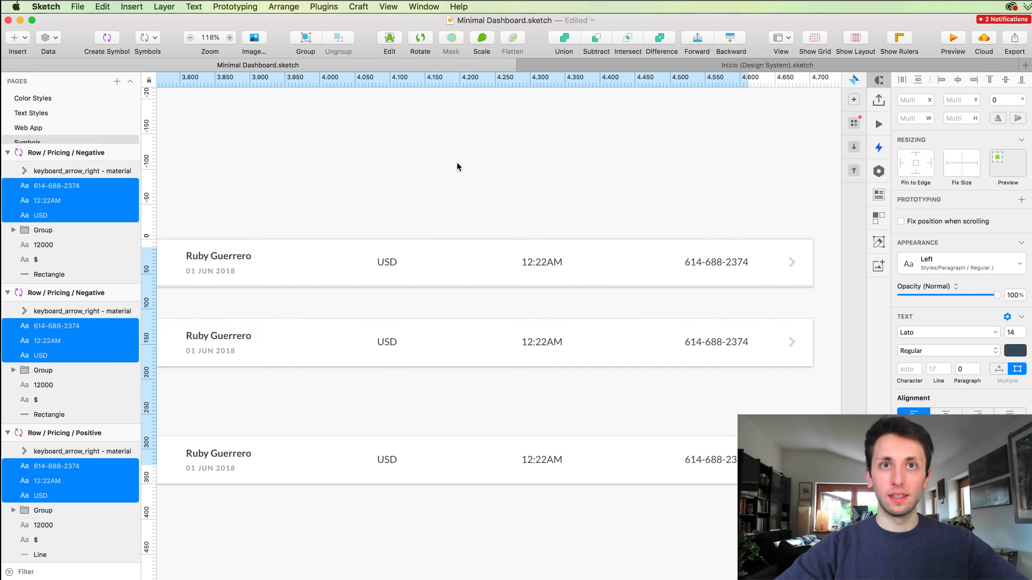
key("super+2")
scroll(455, 165, "up", 1)
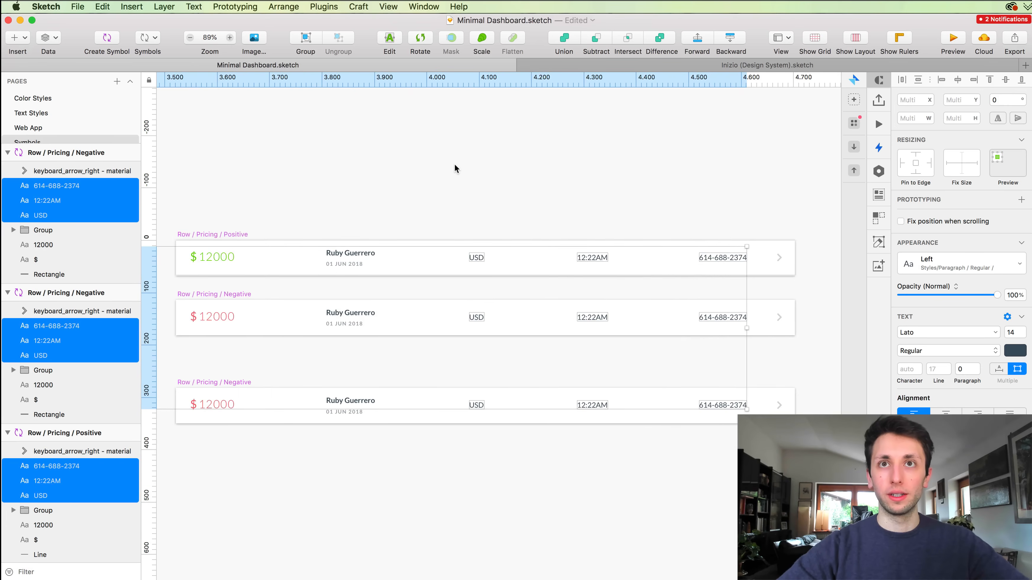
scroll(455, 164, "right", 1)
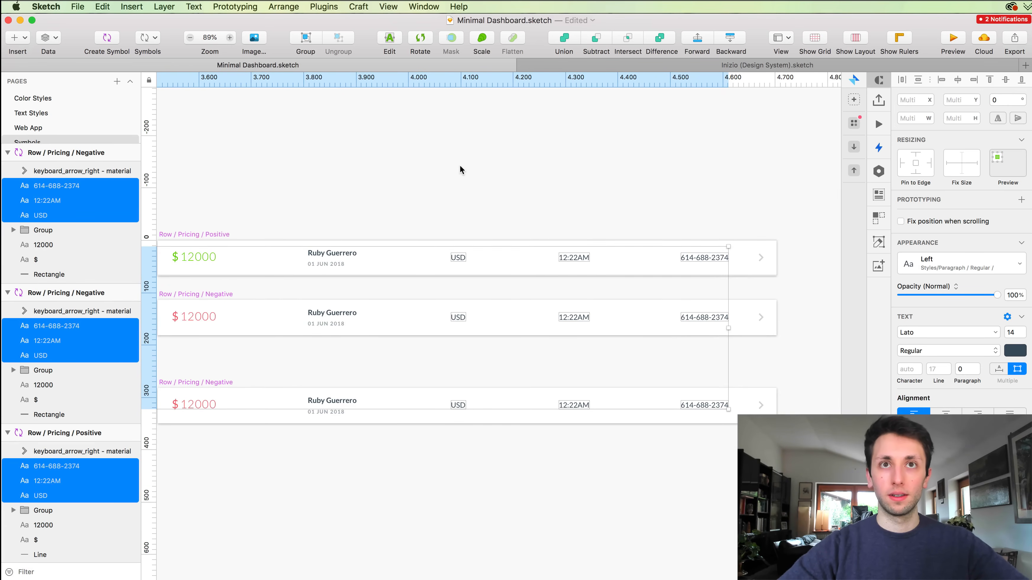
Set the regular and bold Paragraph samples on the Text Styles page to font size 13 and update their text styles.
scroll(460, 165, "left", 5)
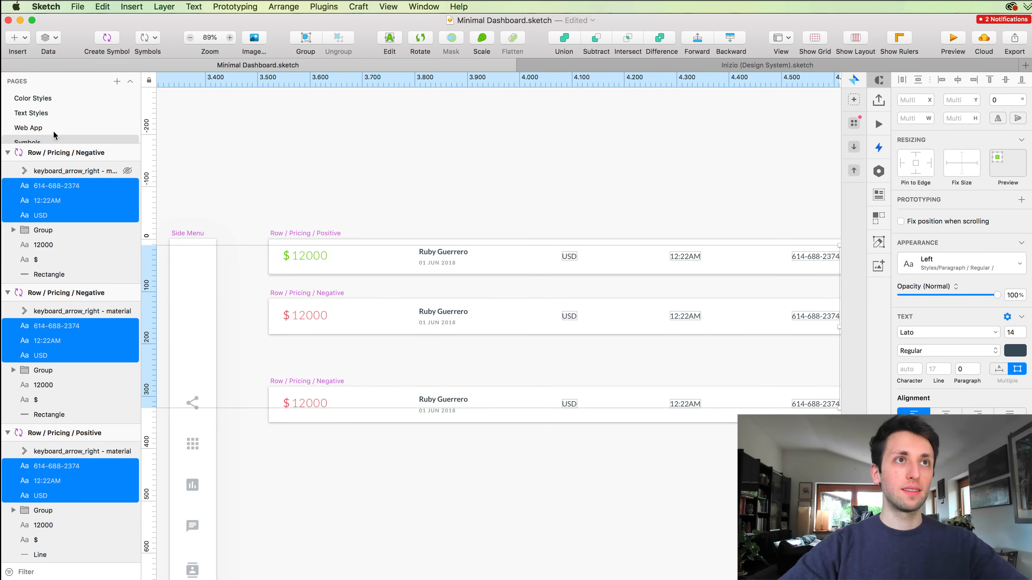
left_click(35, 117)
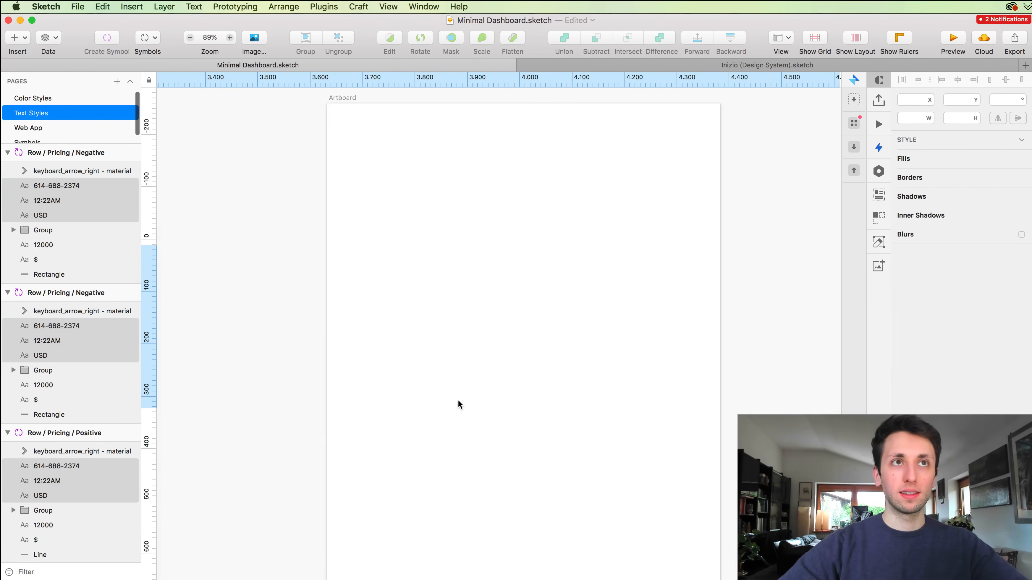
scroll(472, 398, "down", 3)
scroll(472, 398, "up", 4)
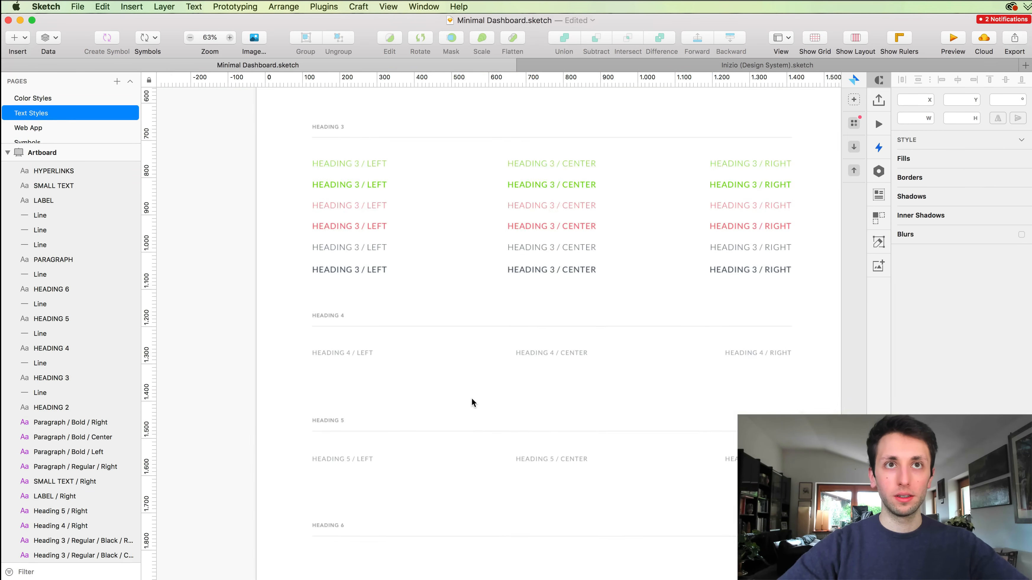
scroll(472, 398, "down", 10)
scroll(472, 398, "down", 5)
scroll(472, 398, "up", 4)
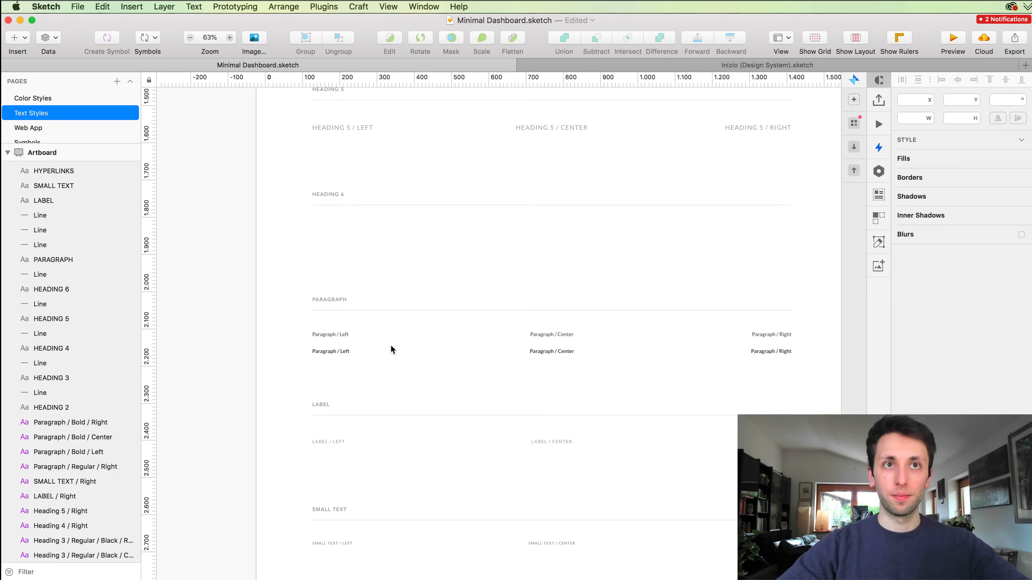
left_click_drag(277, 319, 821, 359)
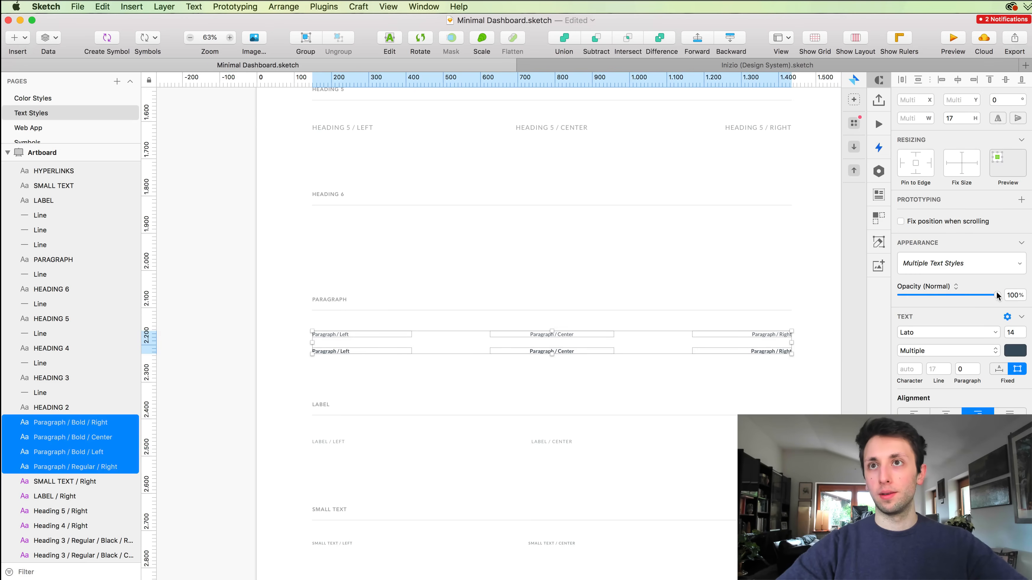
left_click(1022, 335)
scroll(750, 317, "up", 3)
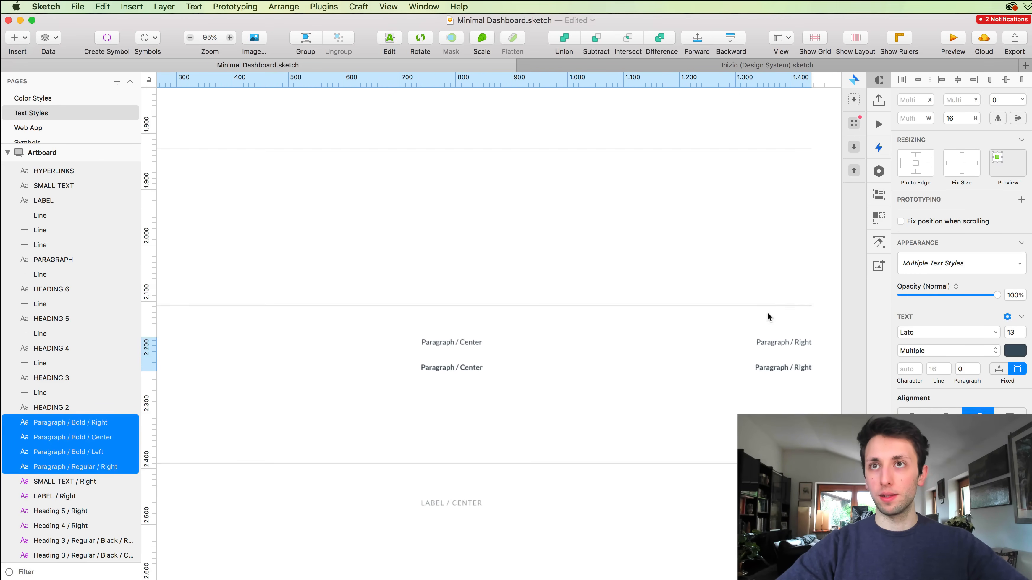
left_click(928, 262)
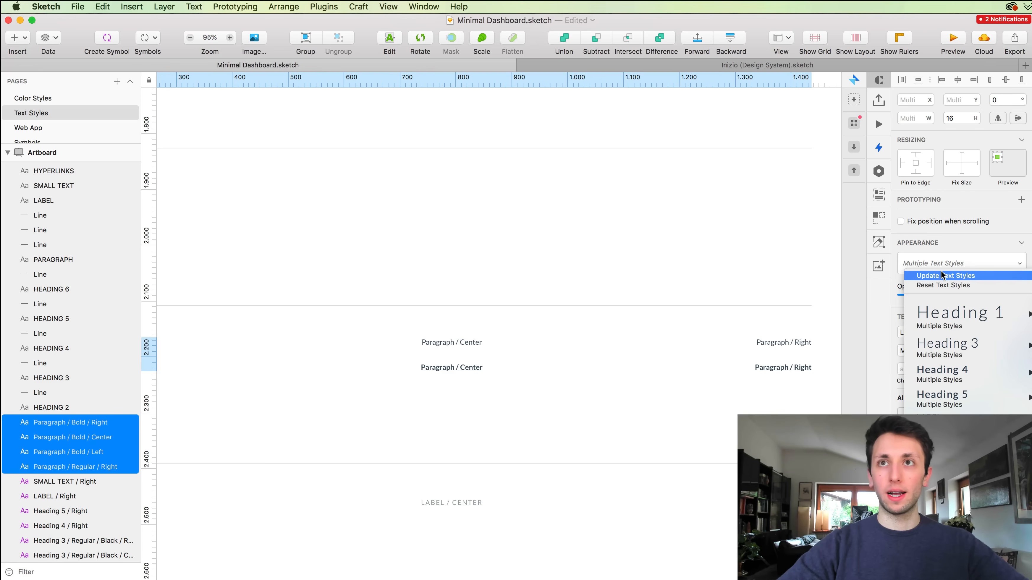
left_click(942, 275)
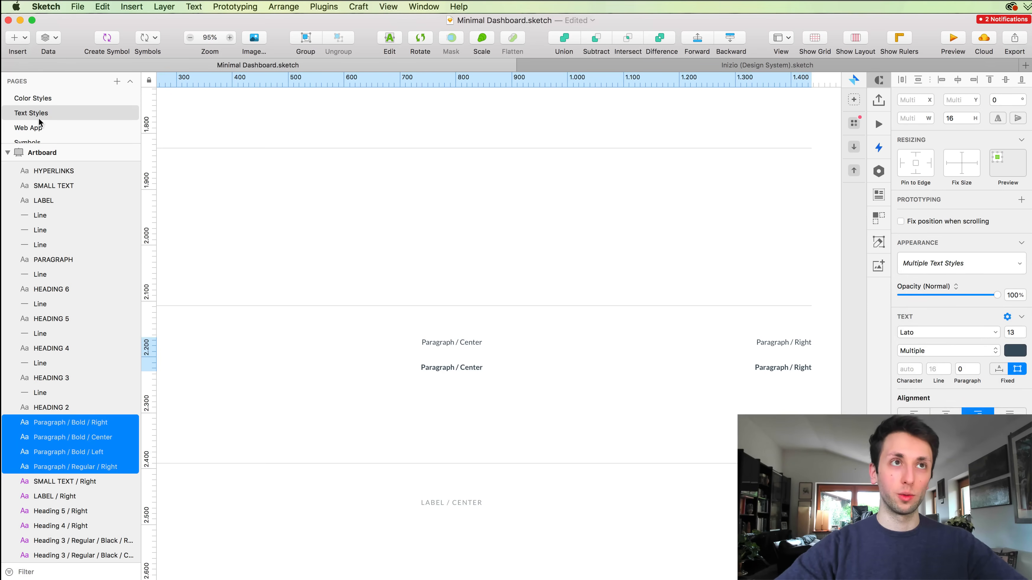
Return to the Symbols page and select the date in the positive pricing row with all layers sharing its font and color.
left_click(33, 139)
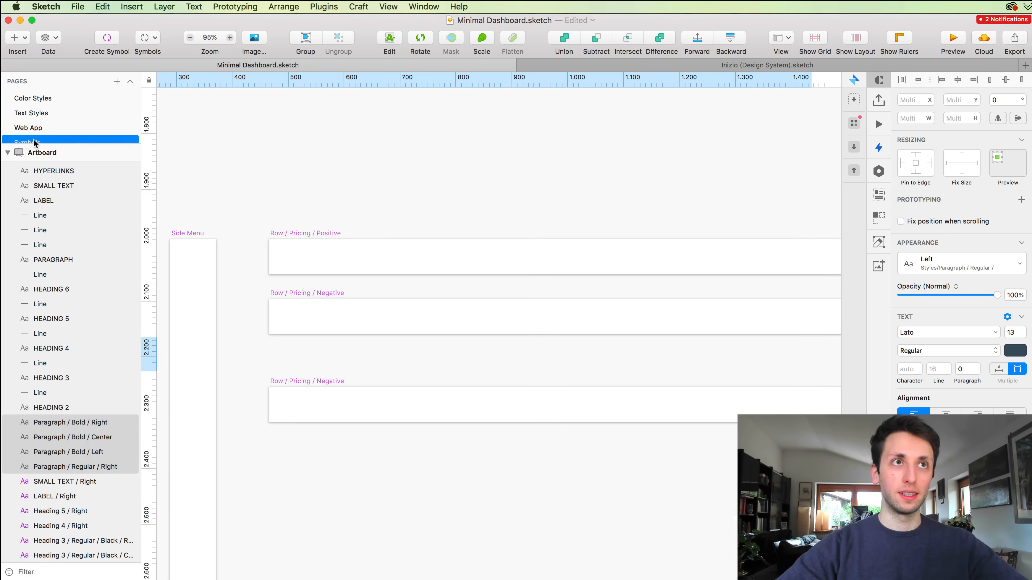
scroll(430, 145, "down", 2)
left_click(431, 145)
scroll(444, 221, "up", 4)
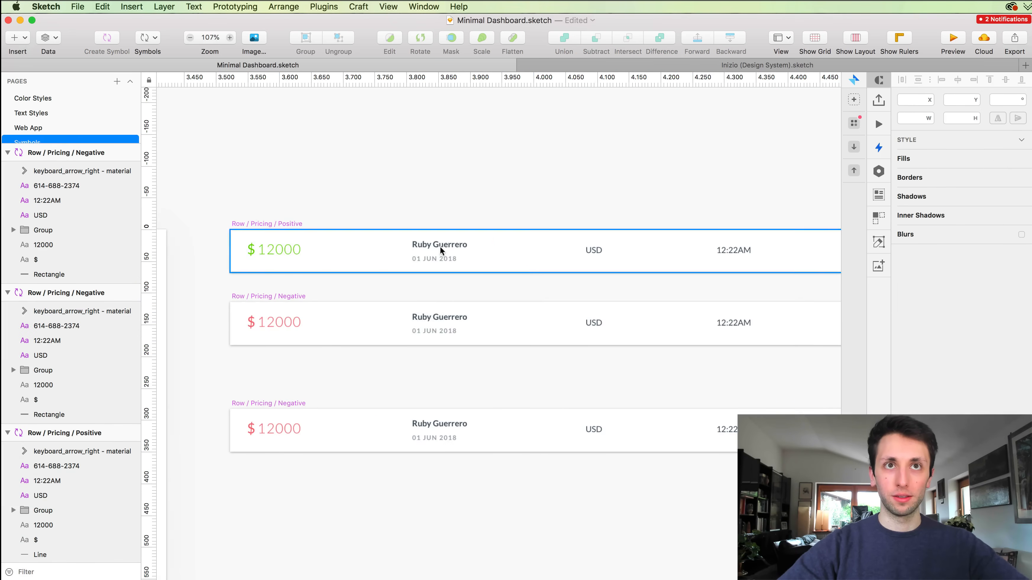
left_click(437, 257)
double_click(436, 257)
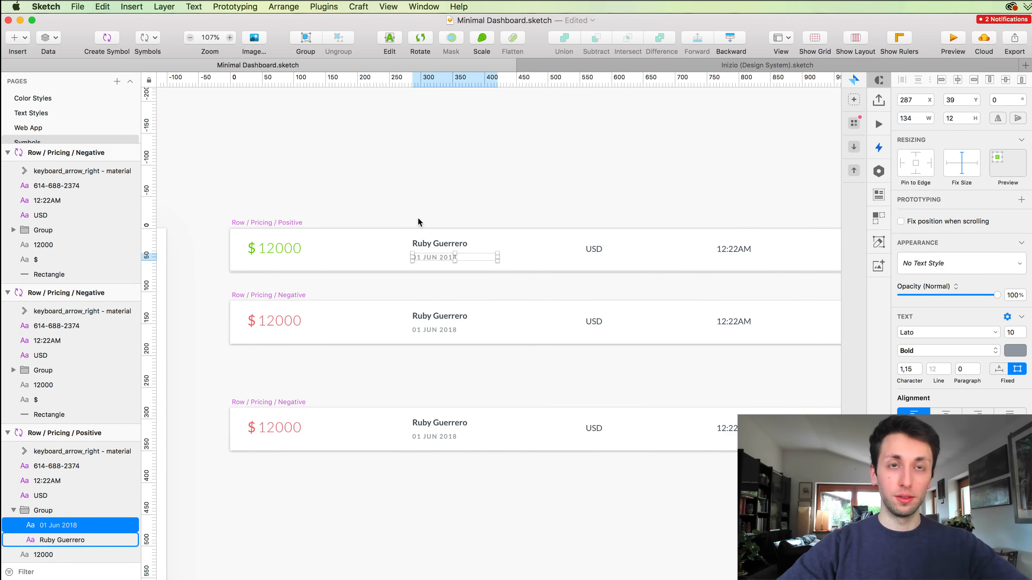
scroll(418, 218, "up", 3)
key("ctrl+shift+n")
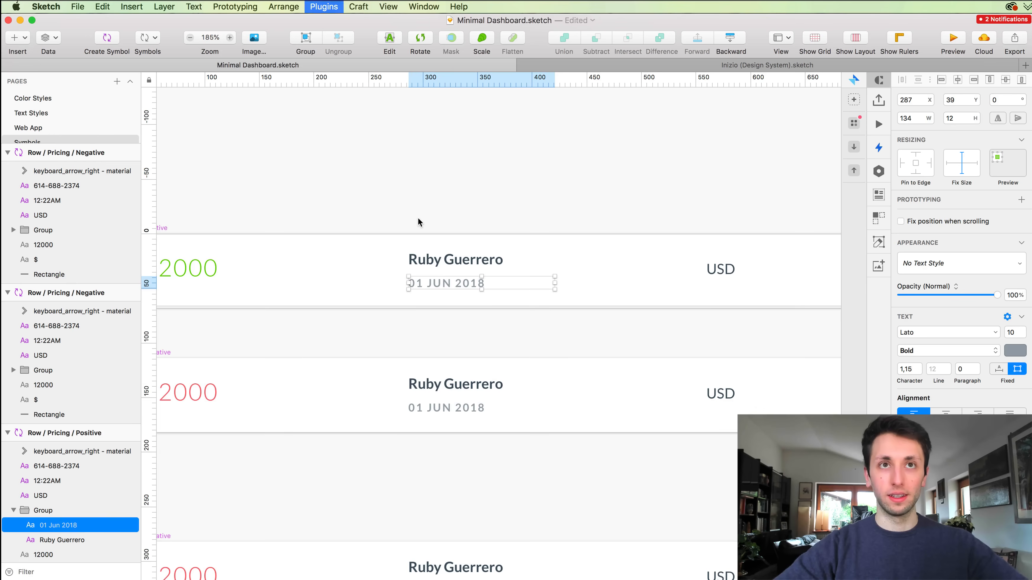
scroll(418, 217, "down", 2)
scroll(417, 218, "left", 3)
scroll(417, 217, "down", 1)
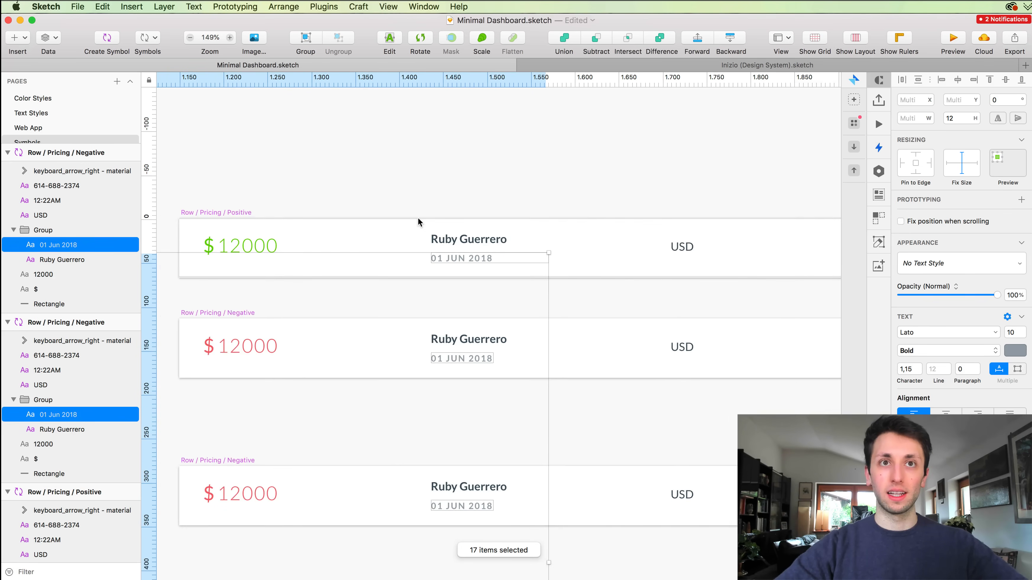
Apply the SMALL TEXT / Left text style to the selected date layers.
left_click(936, 263)
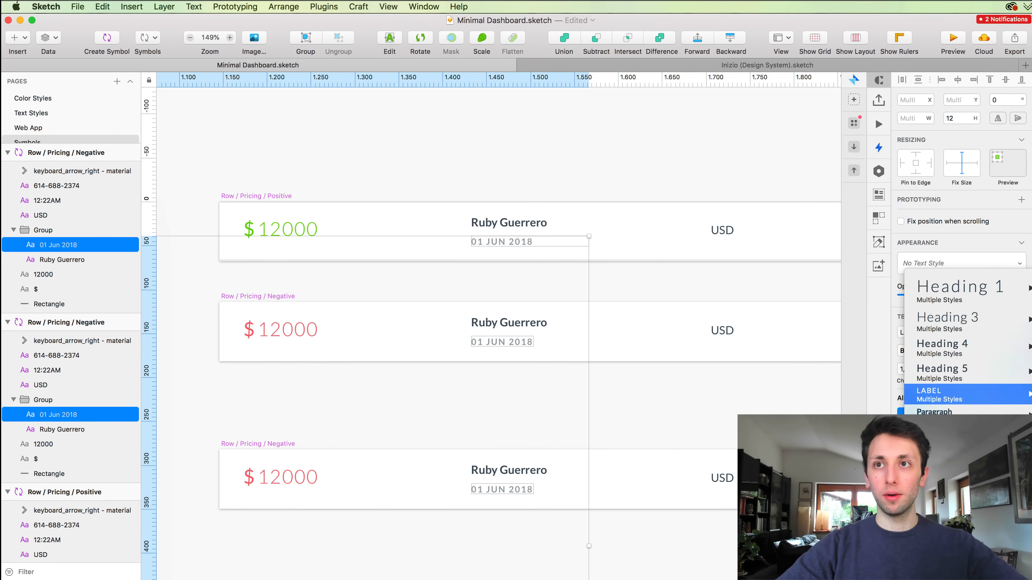
key("Escape")
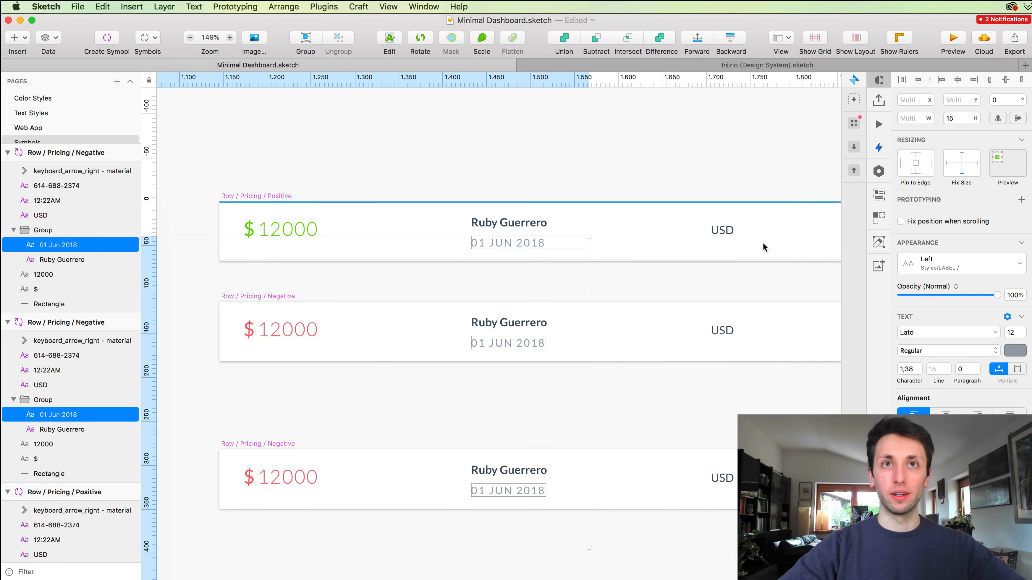
left_click(956, 268)
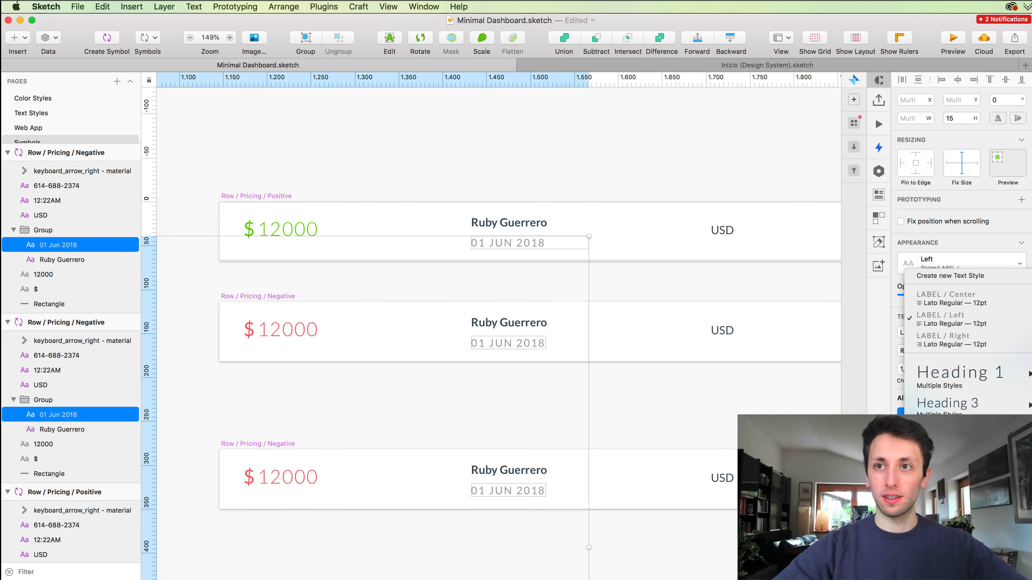
left_click(576, 119)
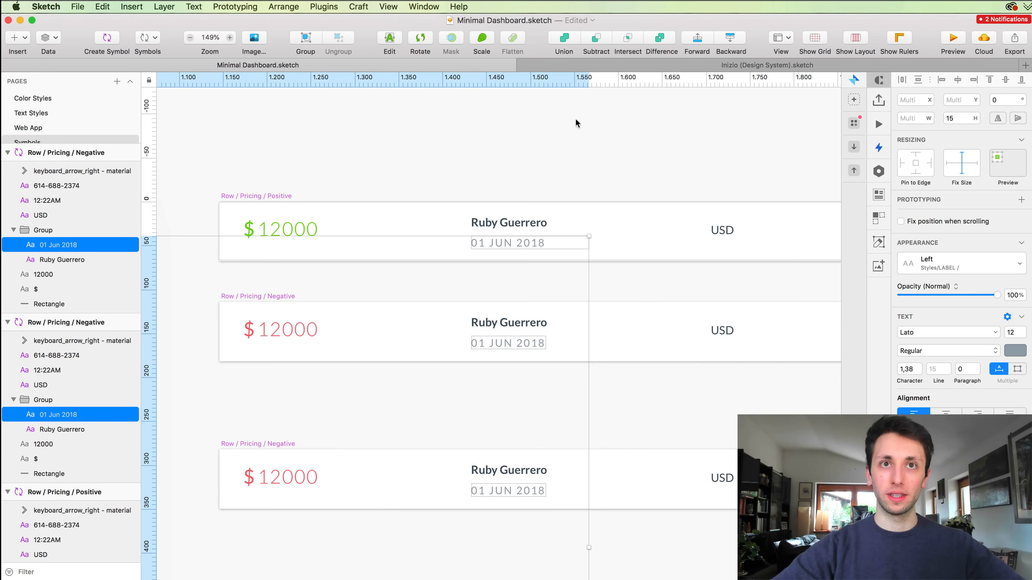
scroll(424, 170, "down", 4)
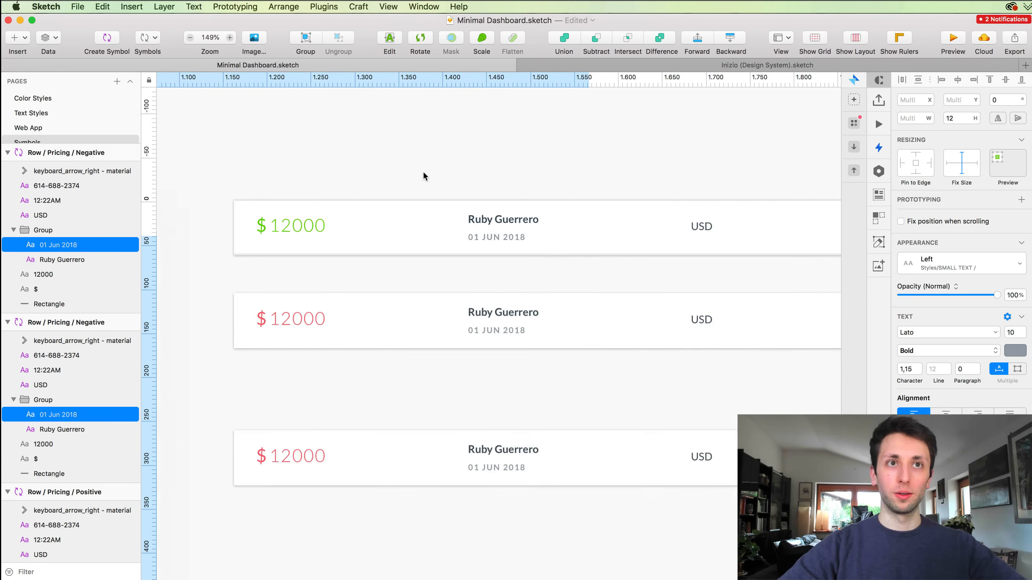
Apply the Heading 3 / Light / Green / Left text style to the green 12000 amount in the positive pricing row.
left_click(319, 218)
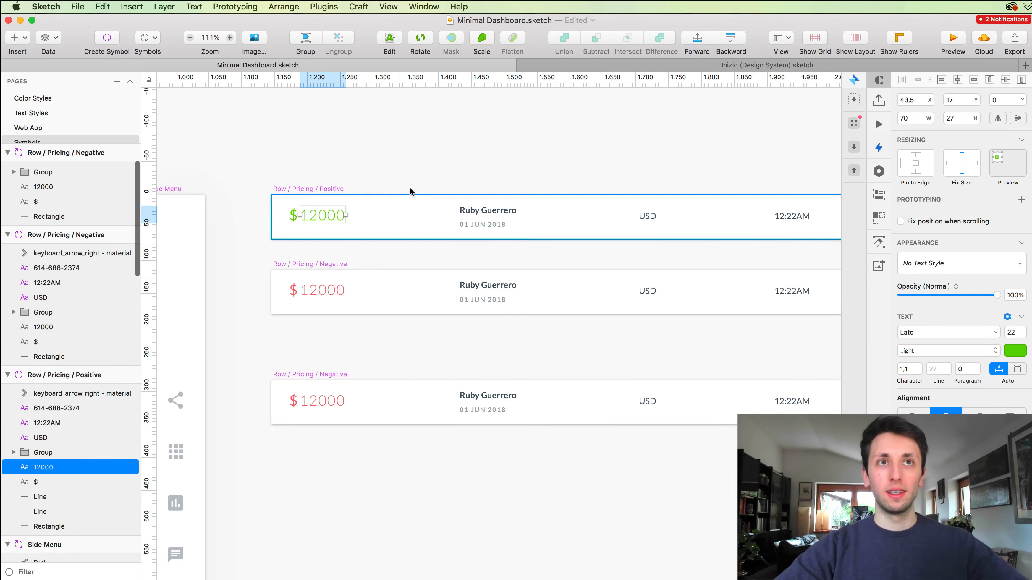
left_click(965, 262)
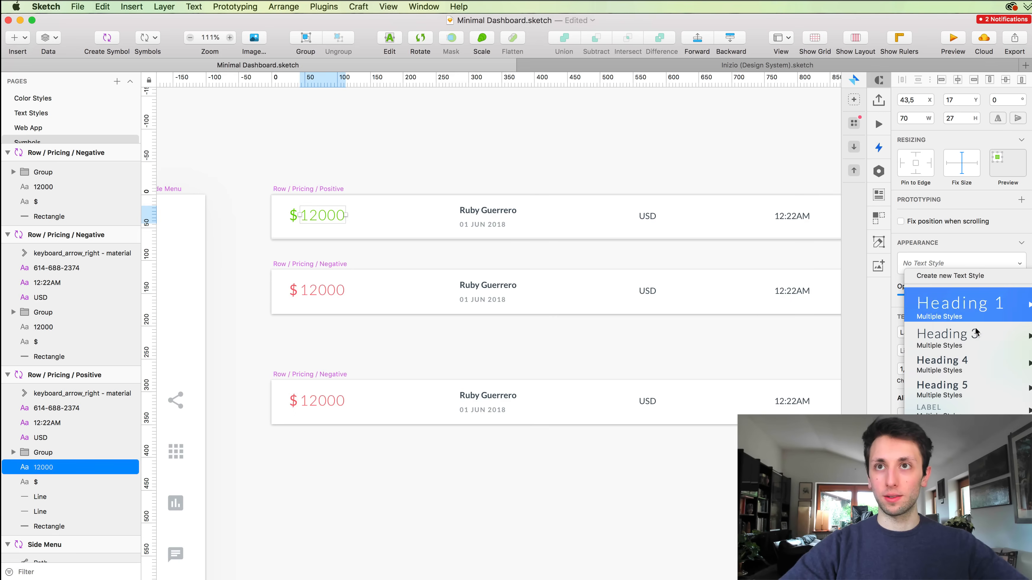
left_click(1029, 149)
left_click_drag(875, 152, 750, 156)
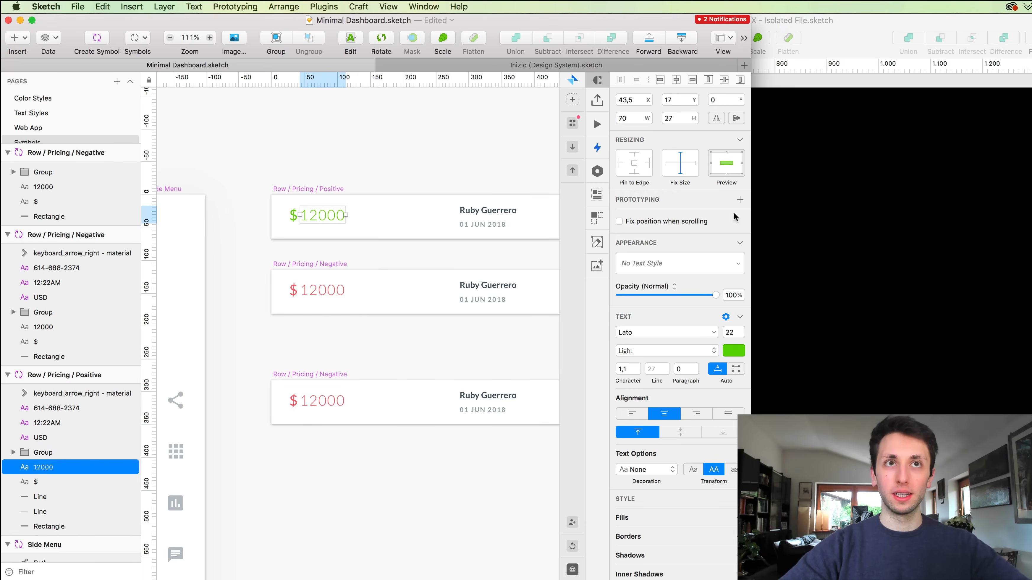
left_click(648, 269)
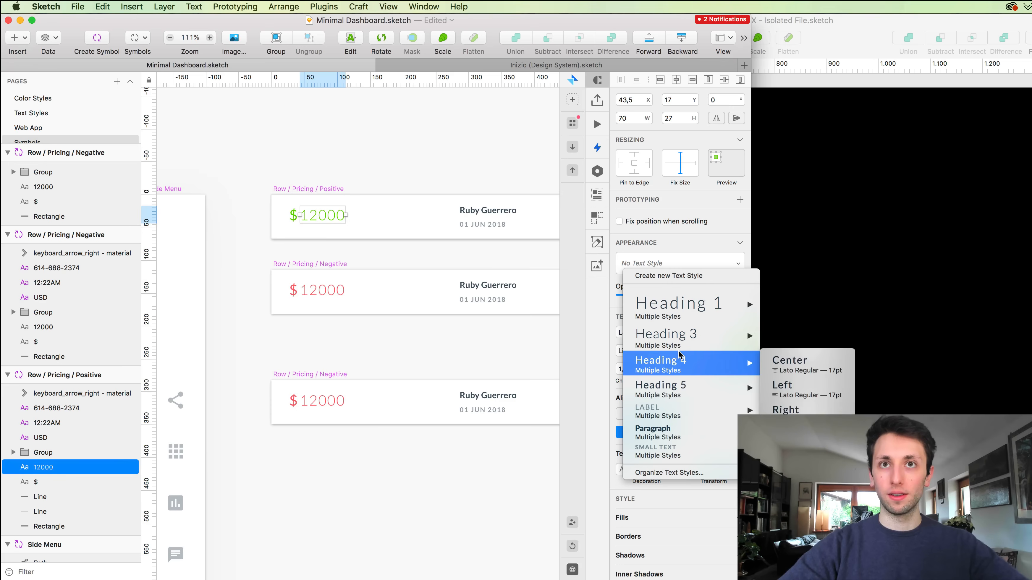
mouse_move(698, 343)
mouse_move(784, 339)
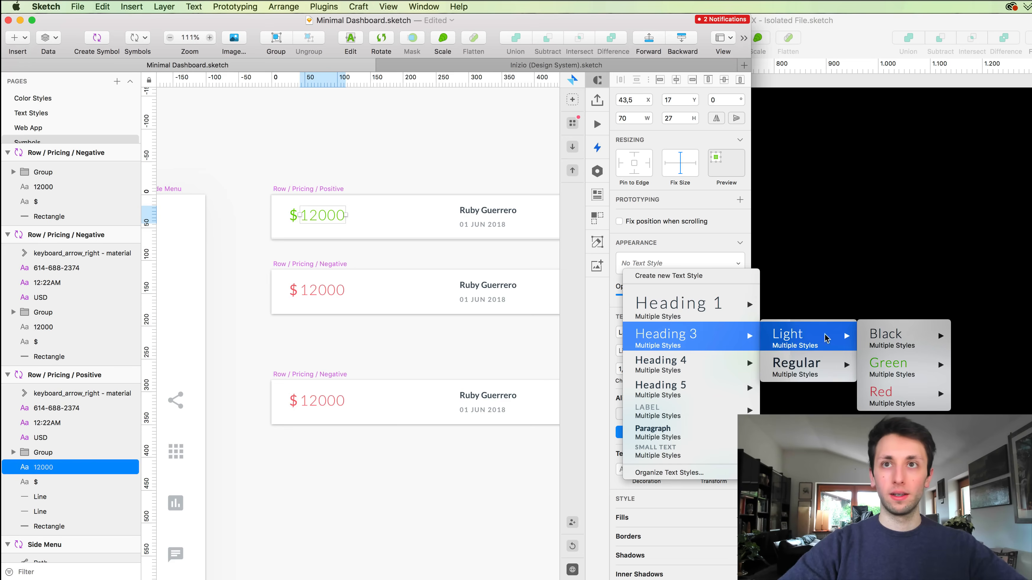
mouse_move(894, 366)
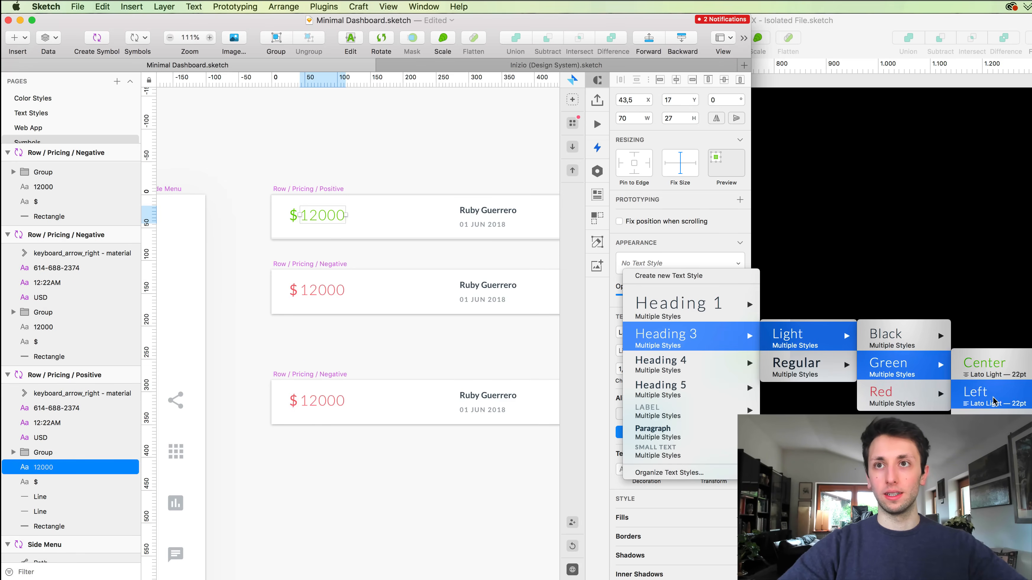
left_click(983, 396)
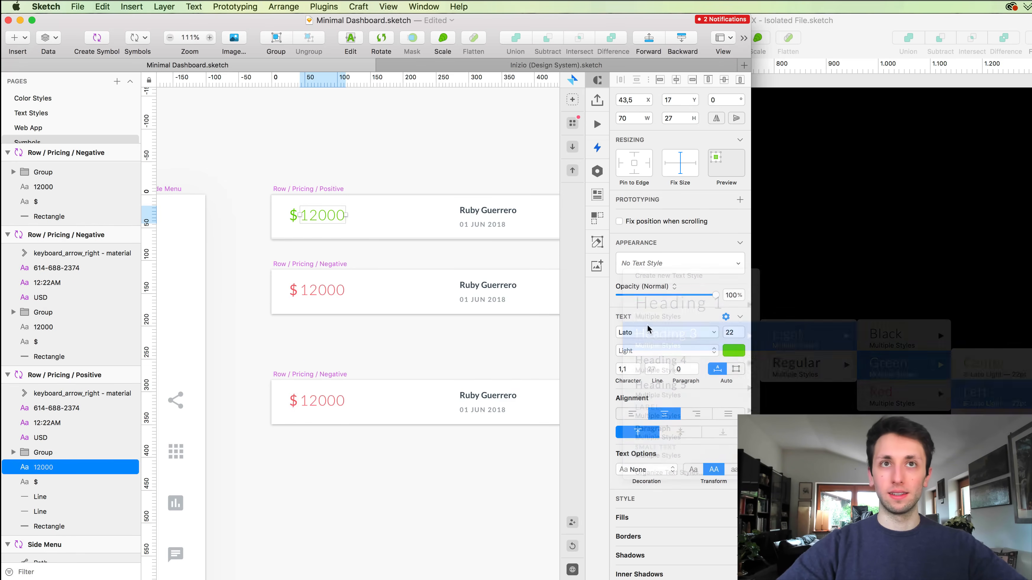
Delete the duplicate Row / Pricing / Negative symbol below the other pricing rows.
left_click(325, 289)
left_click(322, 404, "shift")
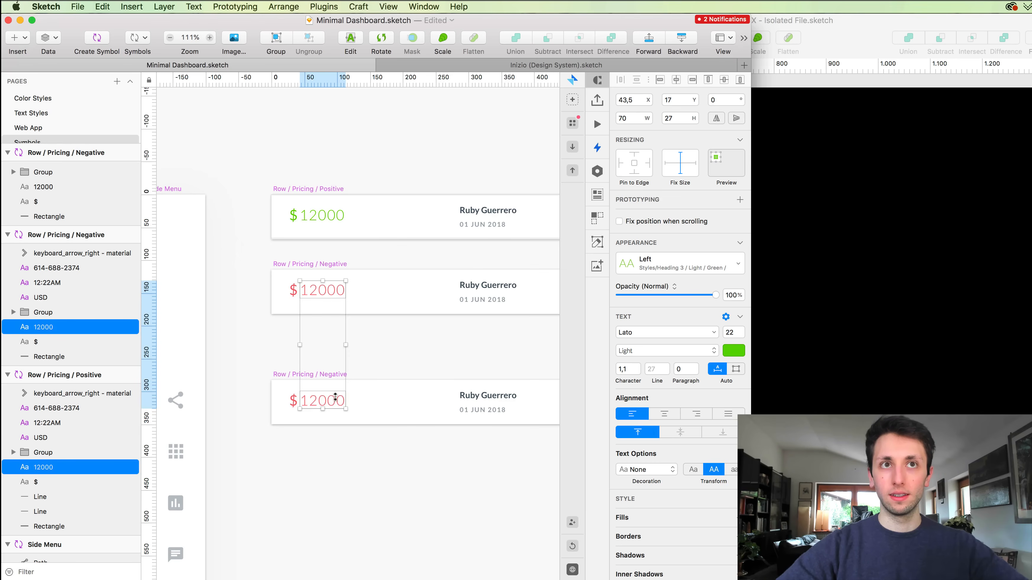
left_click(369, 368)
scroll(362, 343, "right", 15)
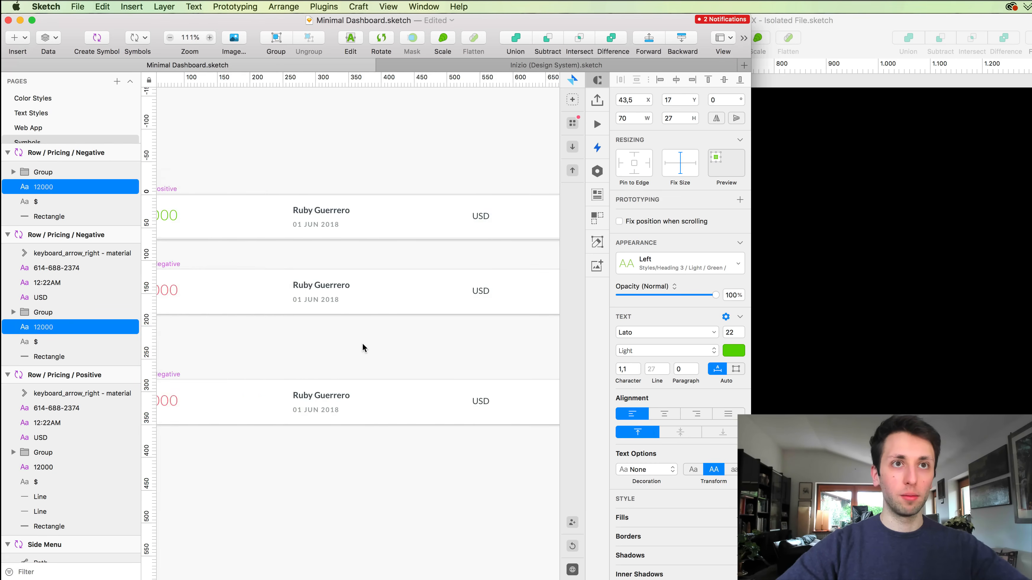
scroll(362, 343, "left", 15)
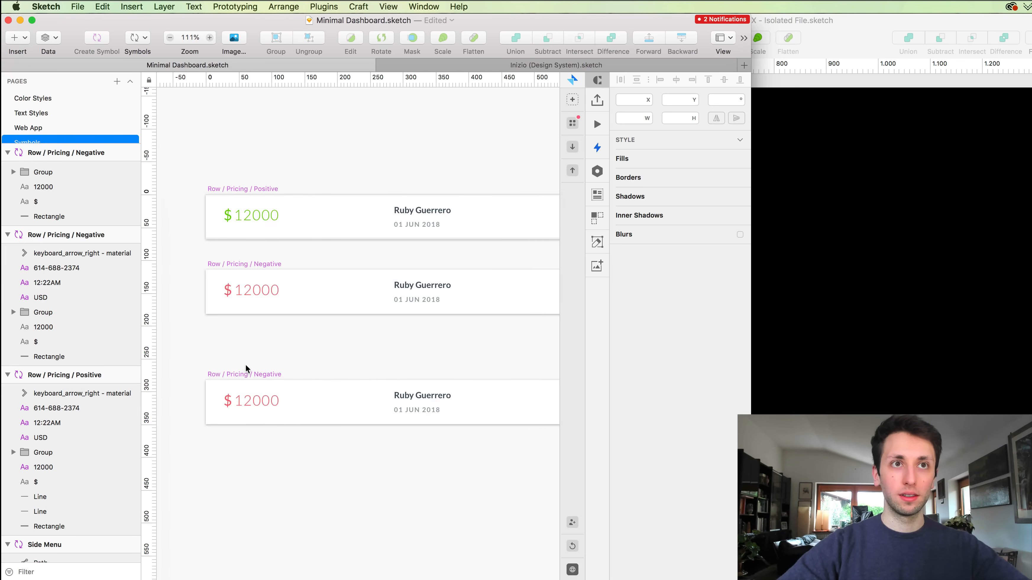
left_click(213, 375)
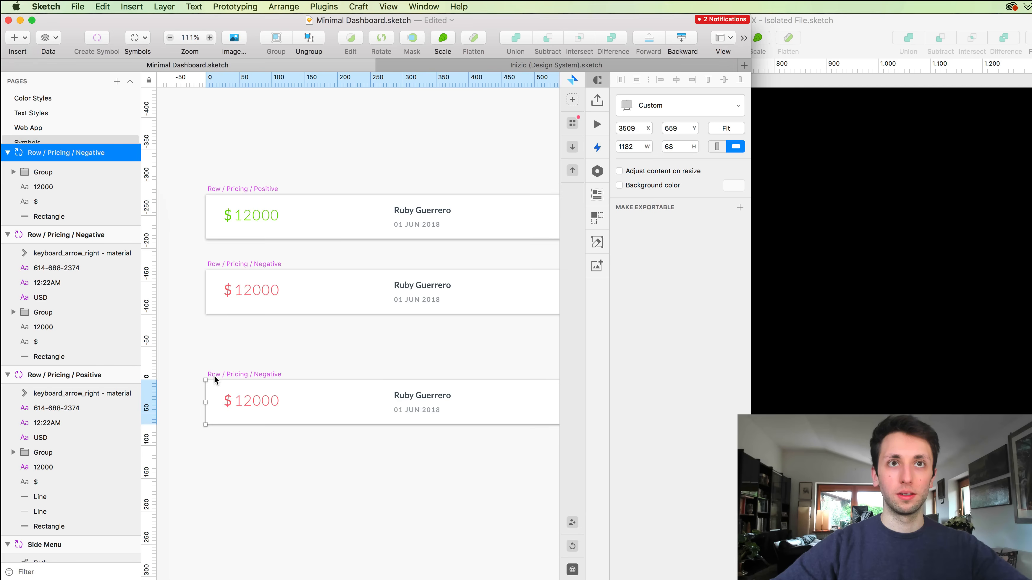
left_click(246, 343)
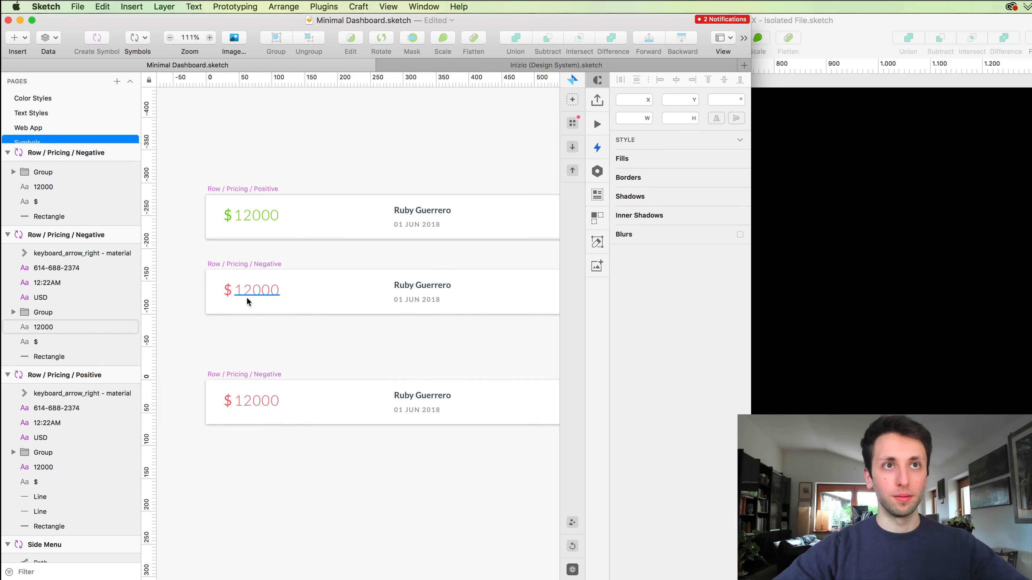
left_click(230, 374)
key("Delete")
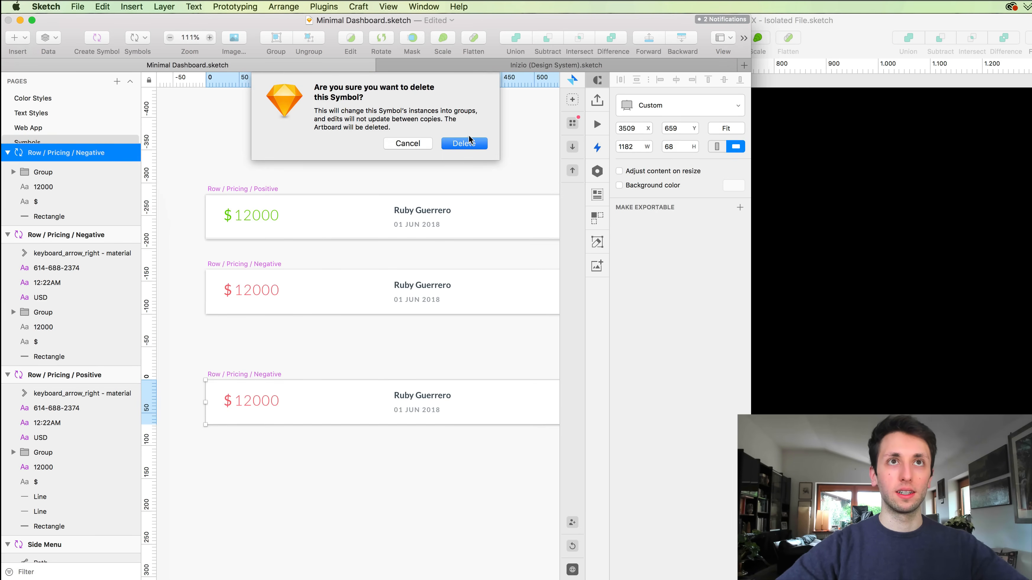
left_click(464, 144)
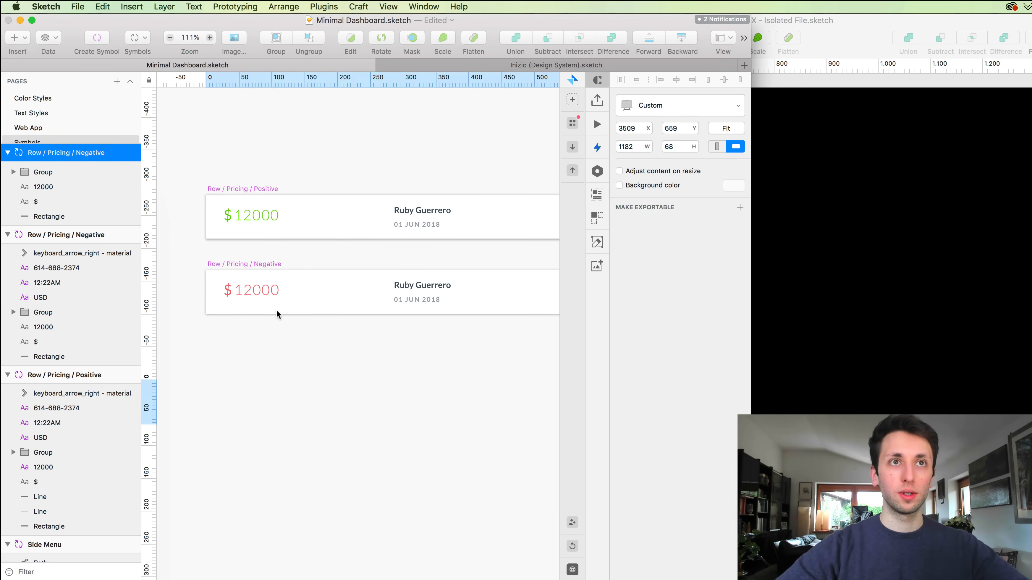
Apply the Heading 3 / Light / Red / Left text style to the red 12000 amount in the negative pricing row.
double_click(263, 289)
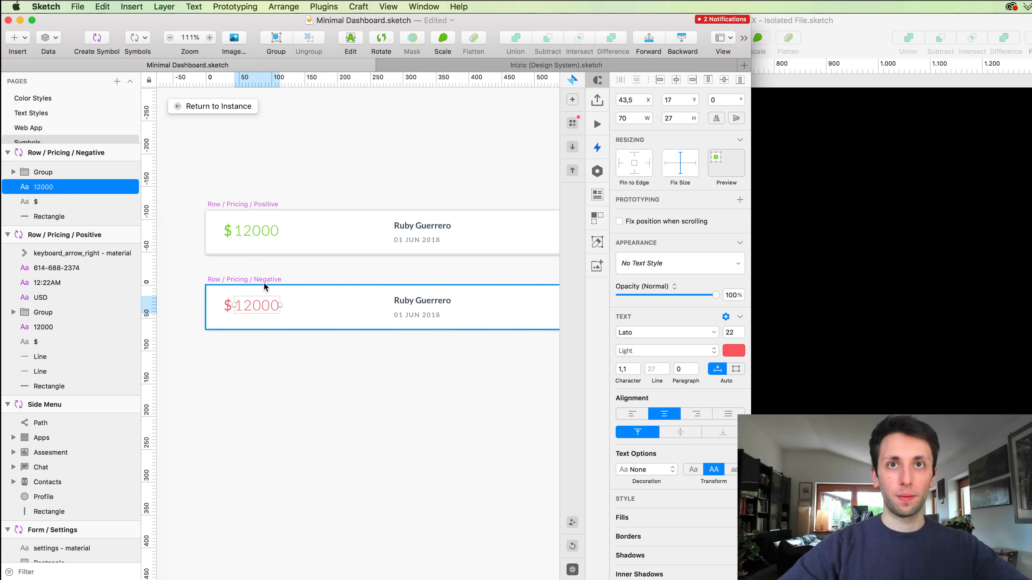
left_click(645, 262)
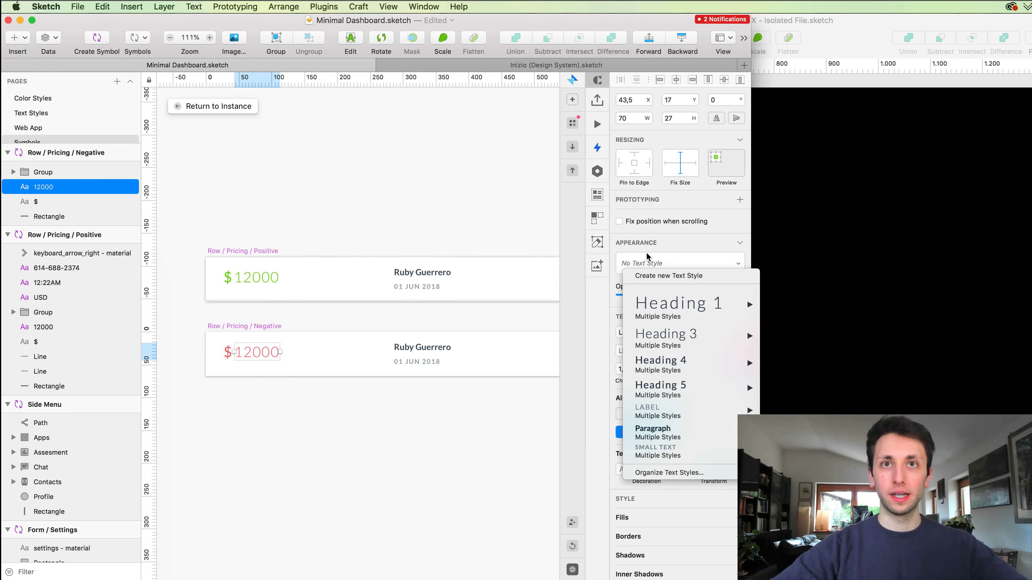
mouse_move(673, 367)
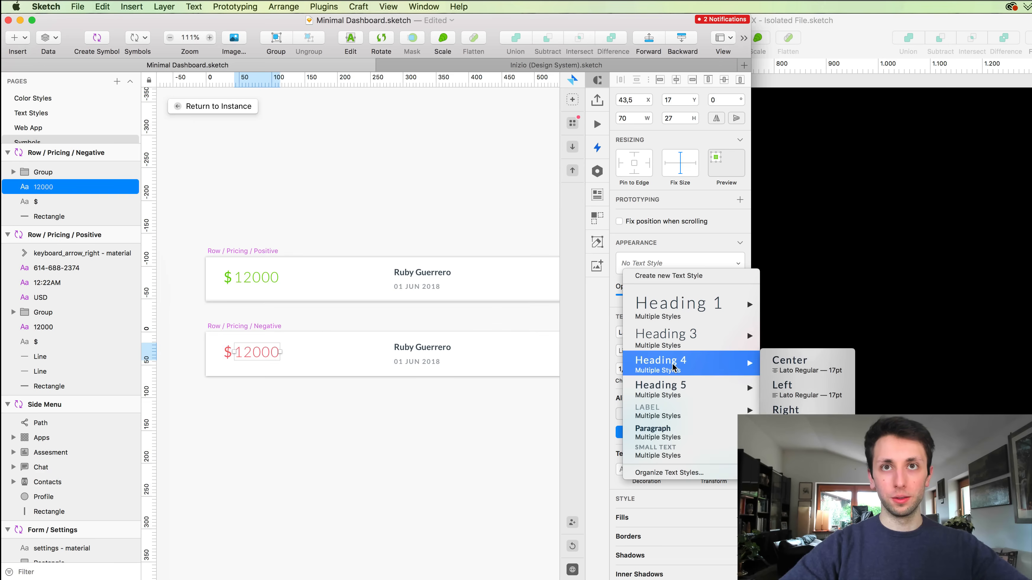
mouse_move(674, 337)
mouse_move(796, 337)
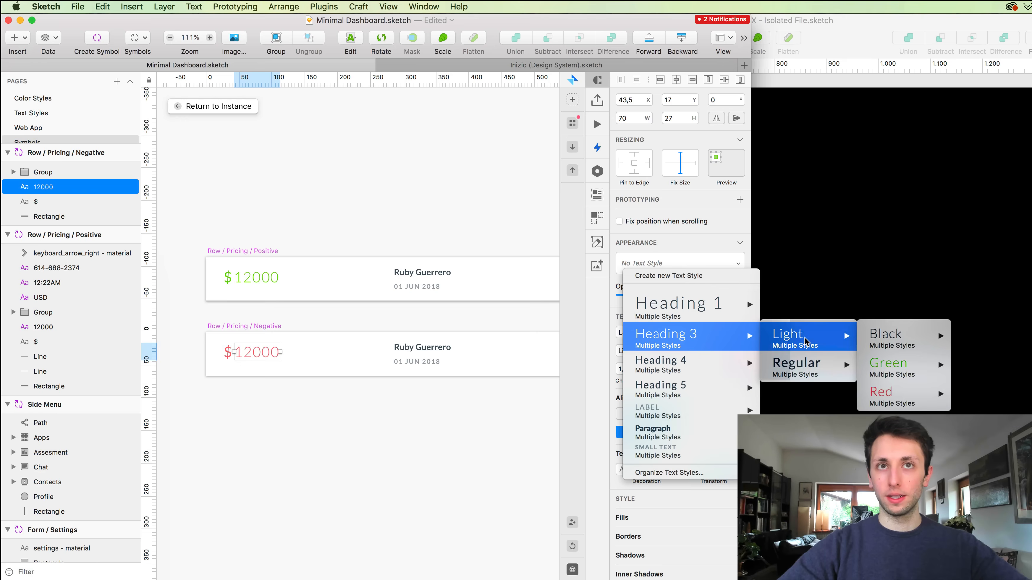
mouse_move(894, 392)
left_click(975, 407)
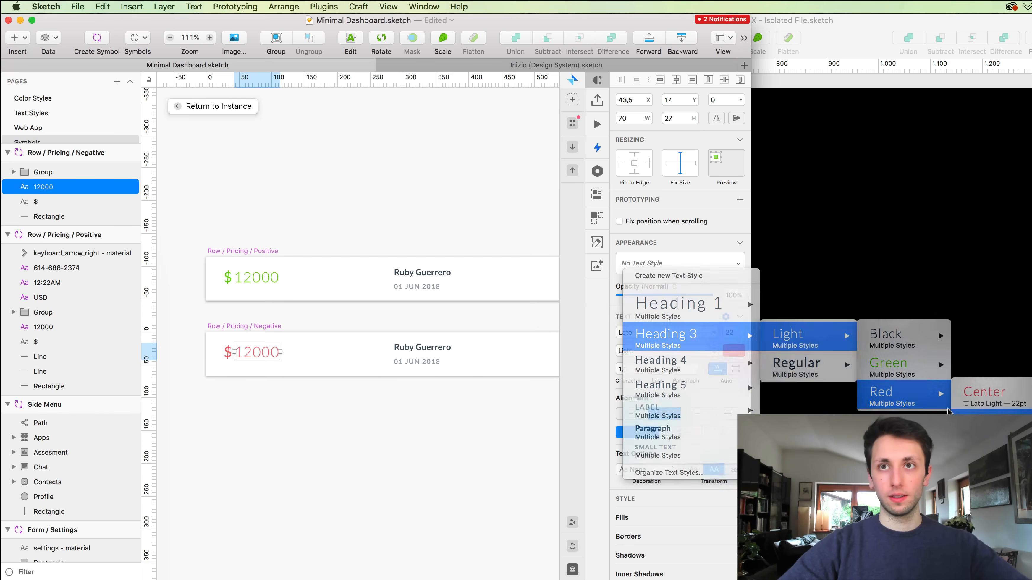
Apply the Heading 3 / Regular / Red / Left text style to the dollar sign in the negative pricing row.
left_click(229, 351)
left_click(675, 268)
mouse_move(725, 343)
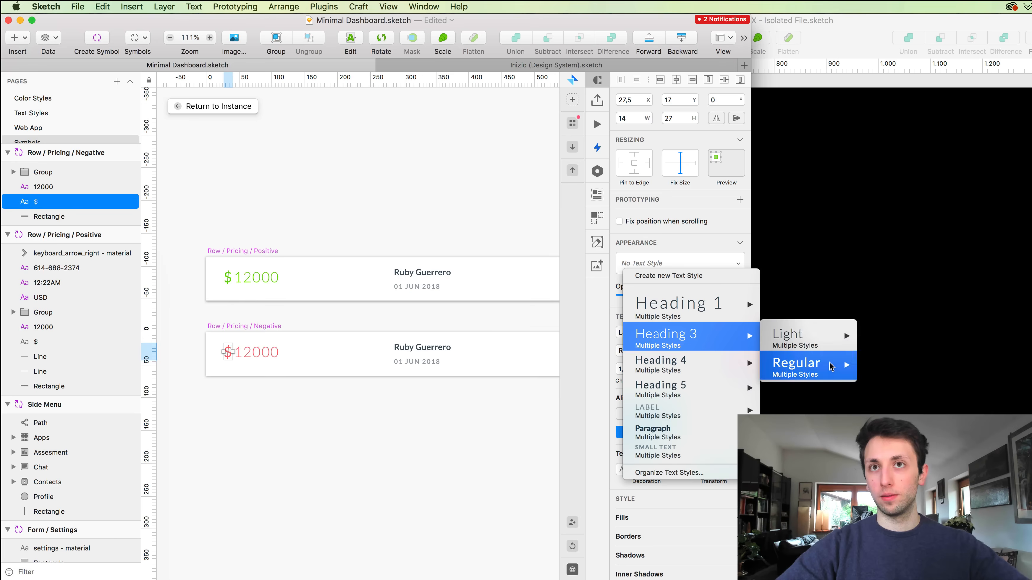
mouse_move(831, 366)
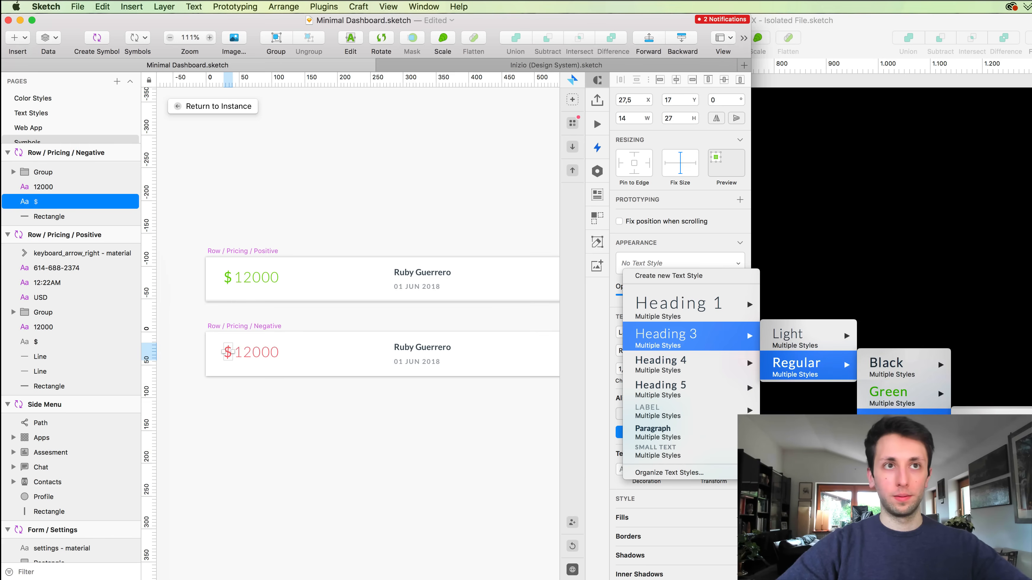
left_click(992, 448)
Apply the Heading 3 / Regular / Green text style to the dollar sign in the positive pricing row.
left_click(228, 278)
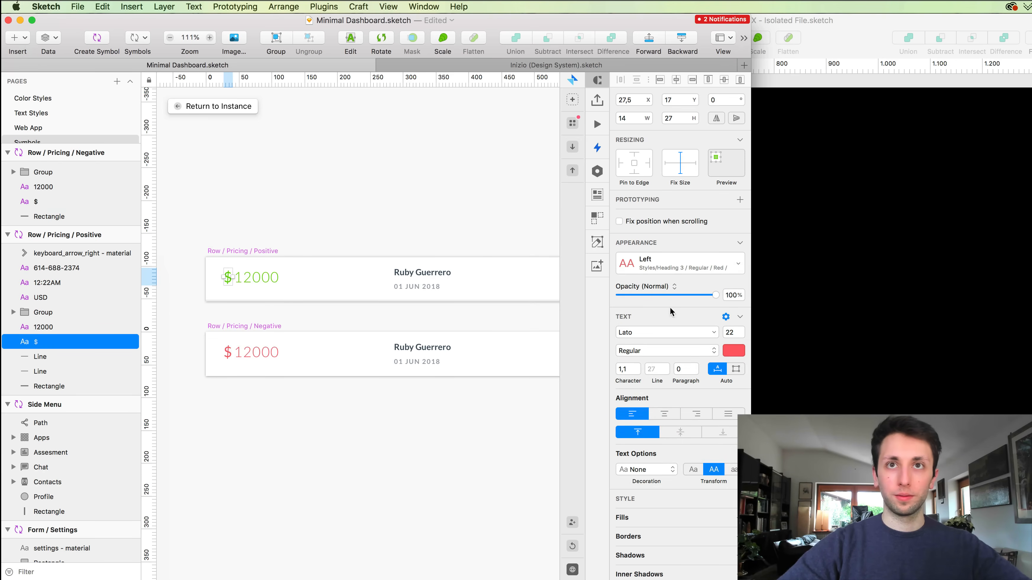
left_click(652, 263)
mouse_move(702, 333)
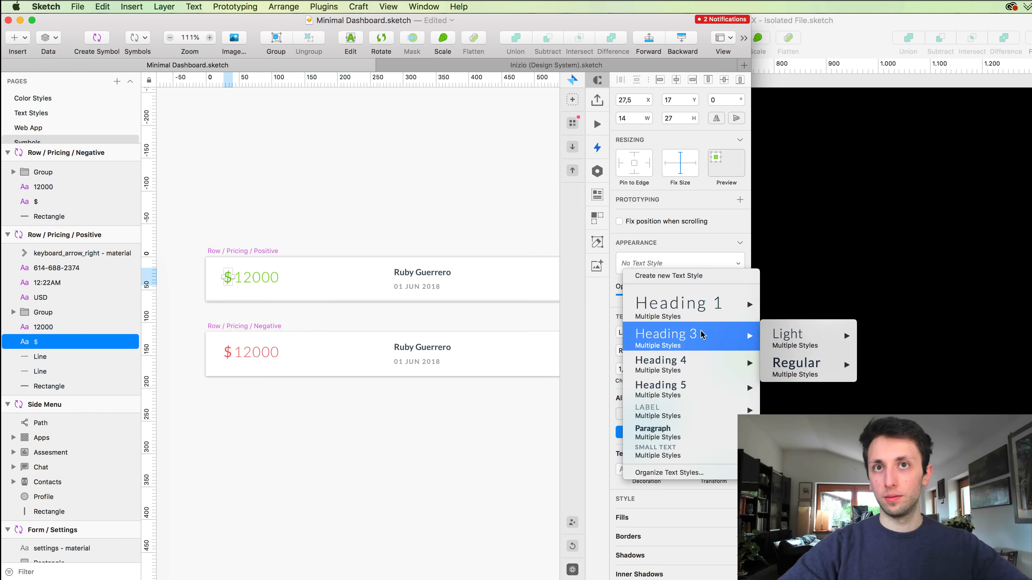
mouse_move(808, 366)
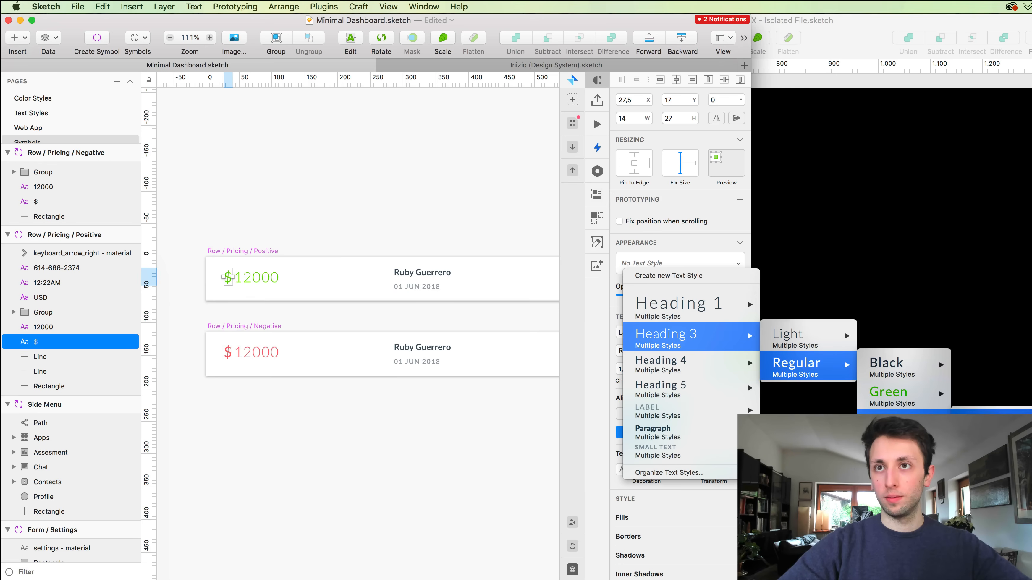
left_click(991, 449)
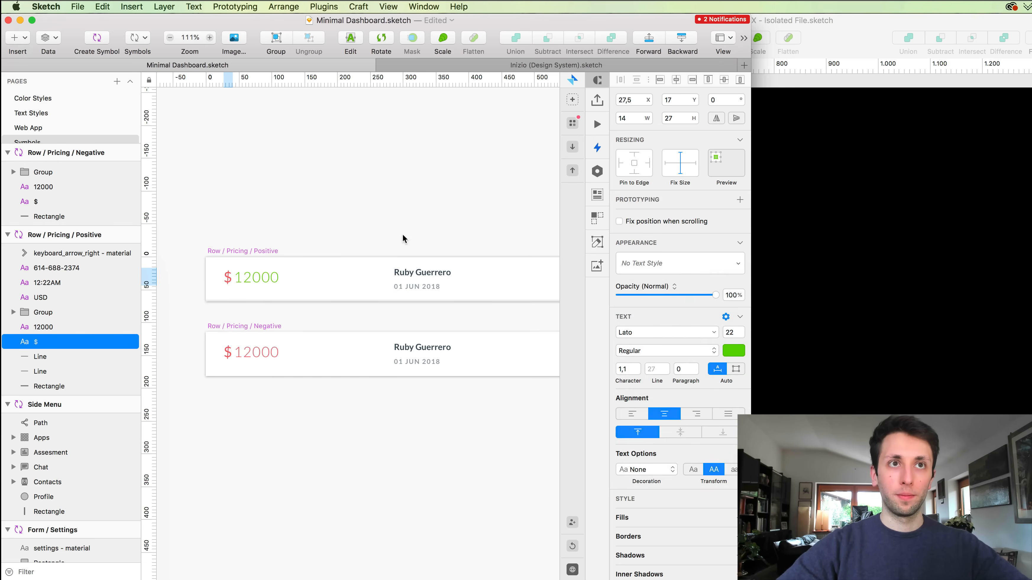
left_click(686, 260)
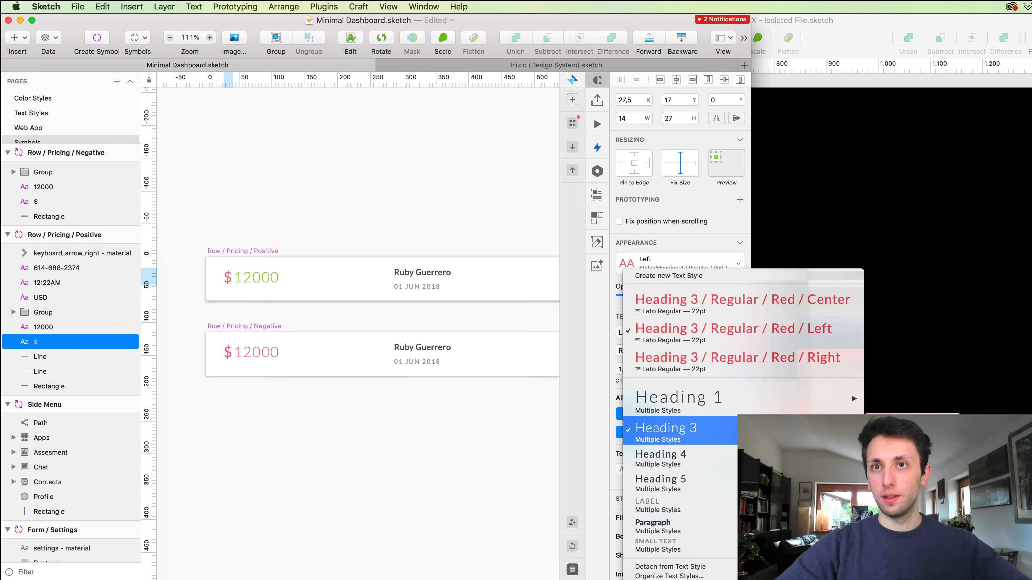
left_click(975, 484)
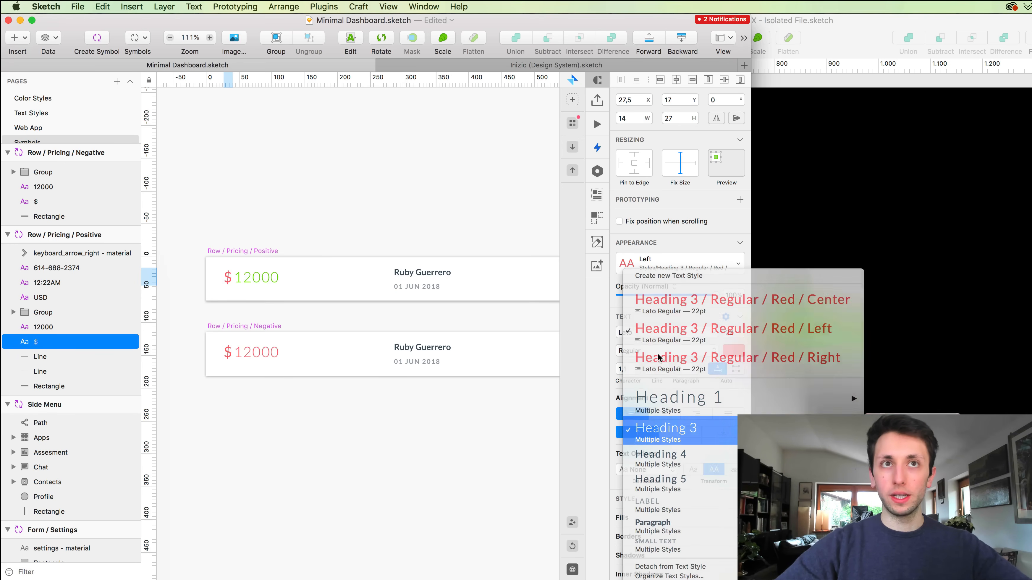
Check the text style of the Filter by label in the Form / Filters symbol and widen the document window.
left_click(387, 177)
scroll(387, 178, "down", 3)
scroll(387, 179, "left", 10)
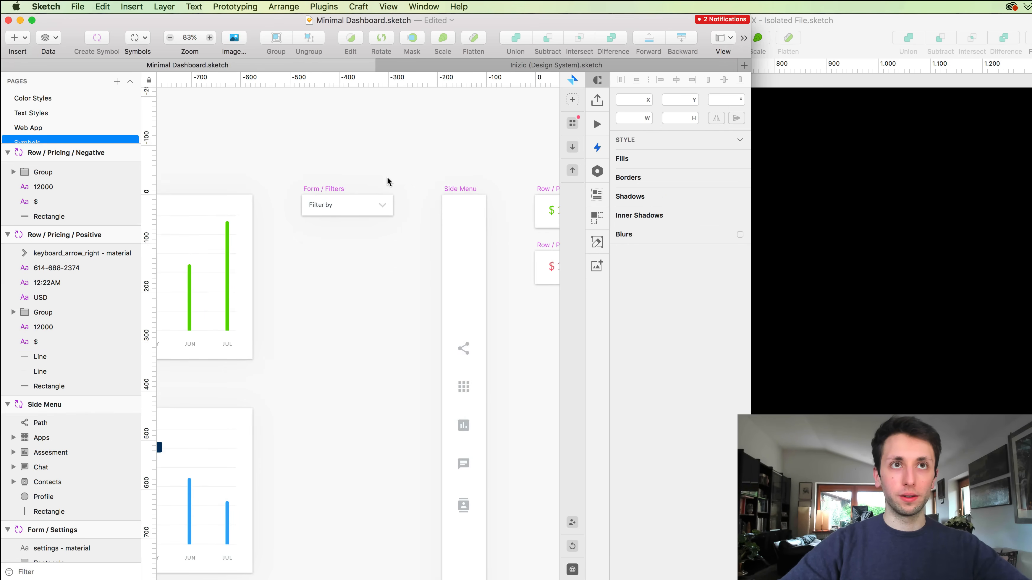
left_click(323, 204)
scroll(326, 204, "down", 3)
scroll(326, 202, "up", 5)
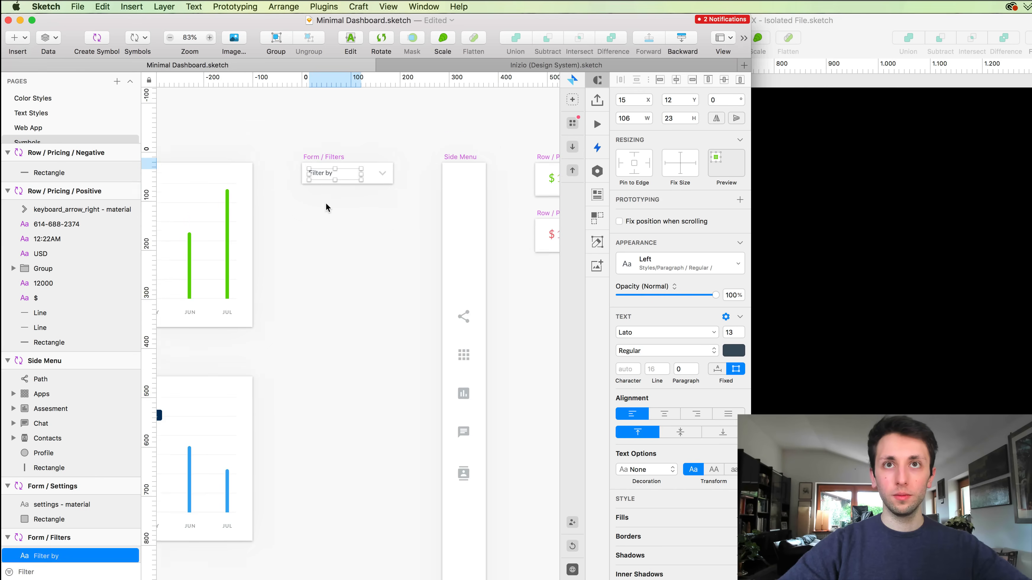
scroll(340, 192, "up", 2)
scroll(340, 192, "up", 5)
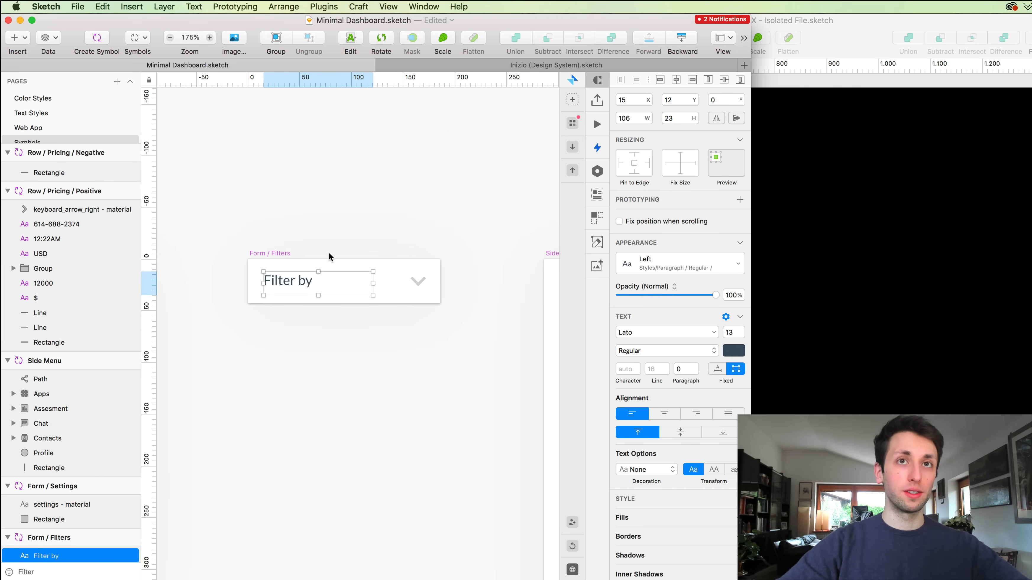
left_click_drag(751, 579, 813, 578)
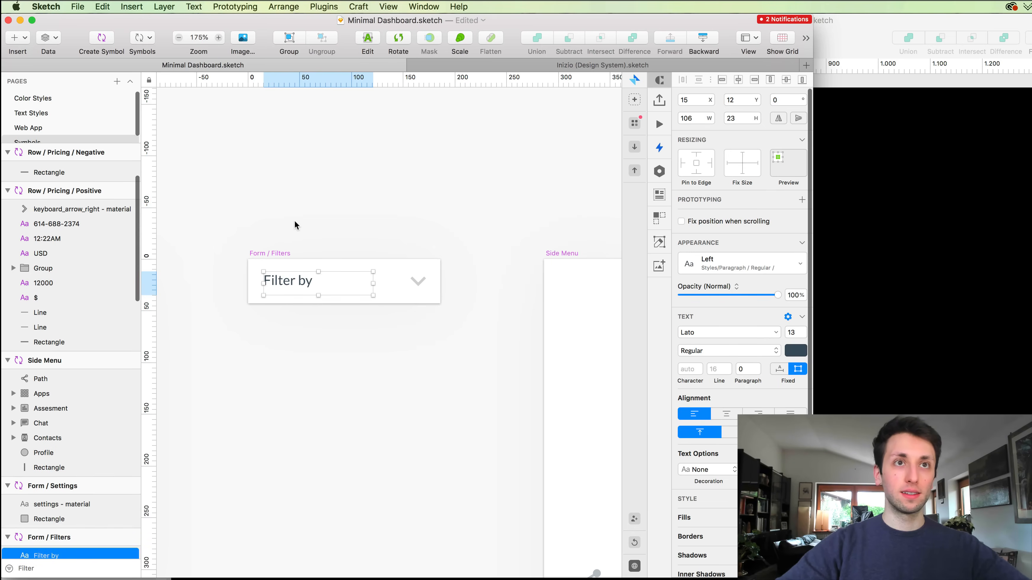
scroll(341, 212, "down", 2)
Select the JAN label in the Graph / 1 symbol together with all layers sharing its font and color.
left_click(362, 208)
scroll(363, 210, "left", 10)
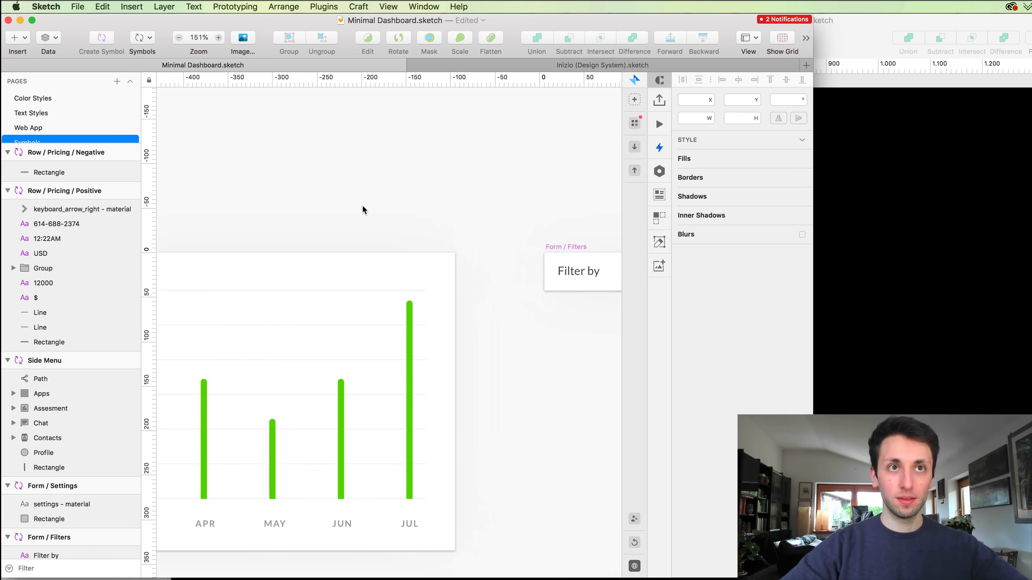
scroll(362, 208, "down", 3)
scroll(396, 404, "left", 5)
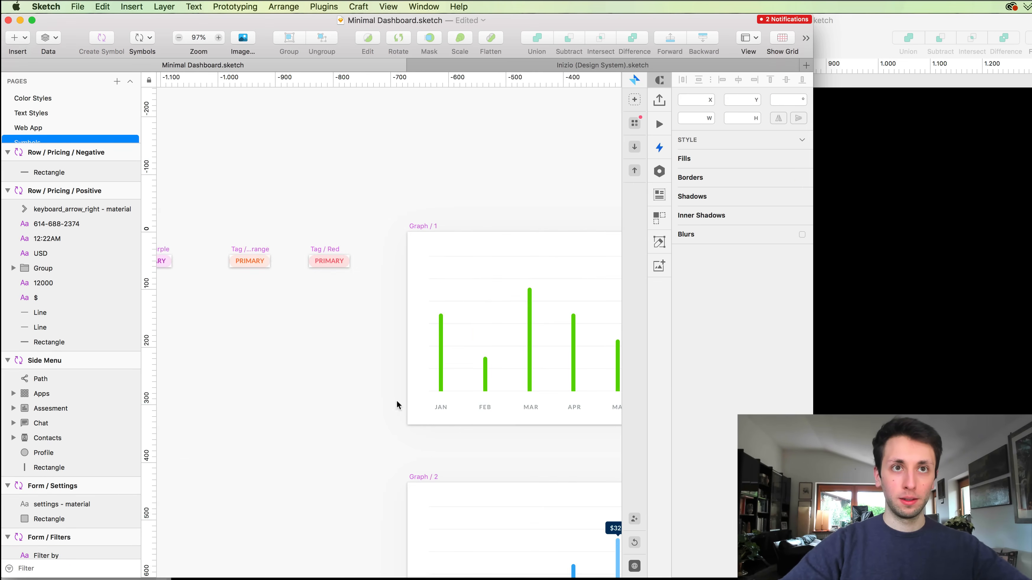
double_click(443, 408)
scroll(443, 408, "right", 3)
scroll(443, 407, "up", 3)
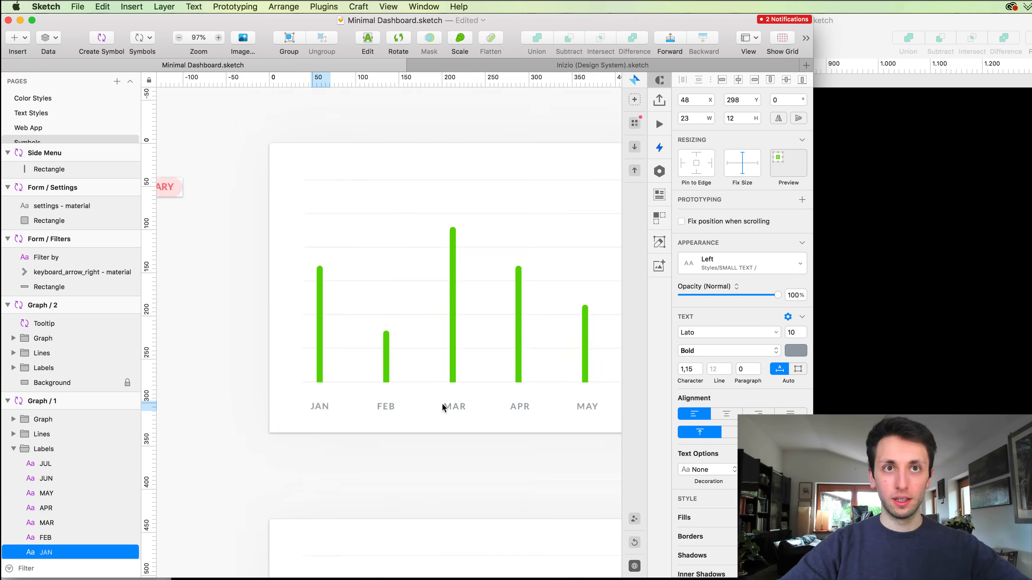
scroll(443, 407, "up", 2)
left_click(316, 8)
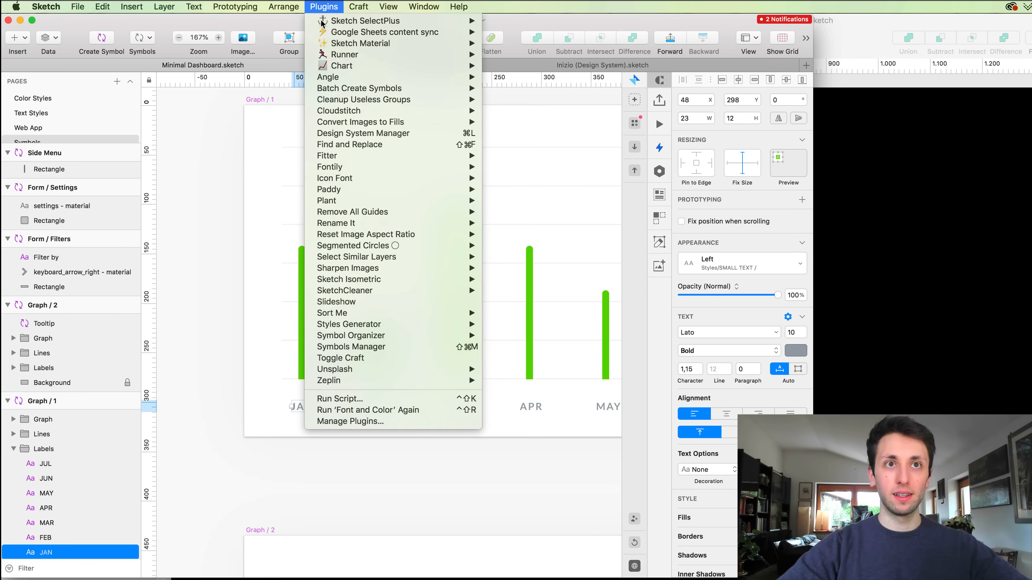
left_click(387, 410)
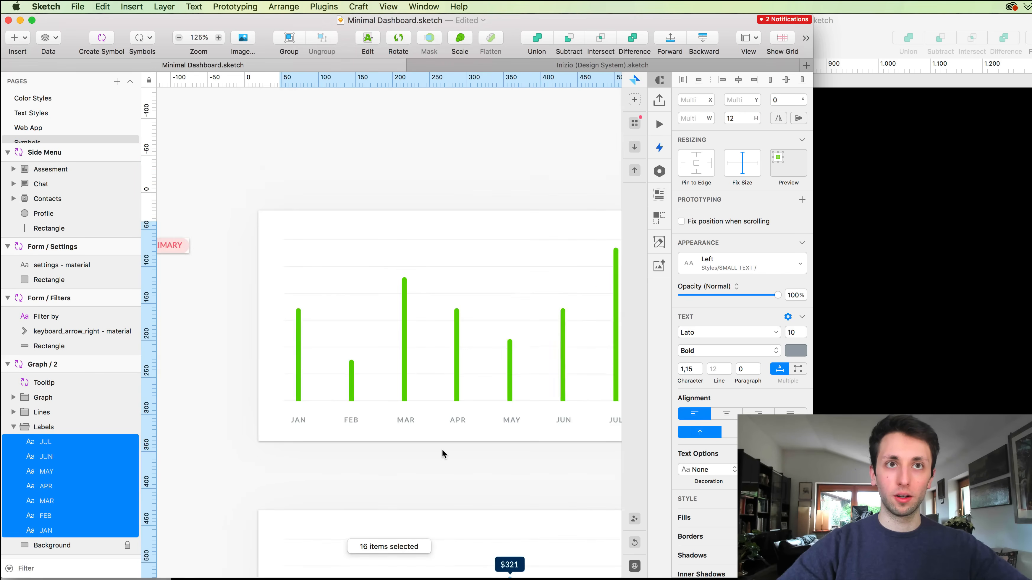
Check which text style is assigned to the selected month labels of both graph symbols.
scroll(442, 449, "right", 5)
scroll(442, 449, "down", 2)
left_click(736, 266)
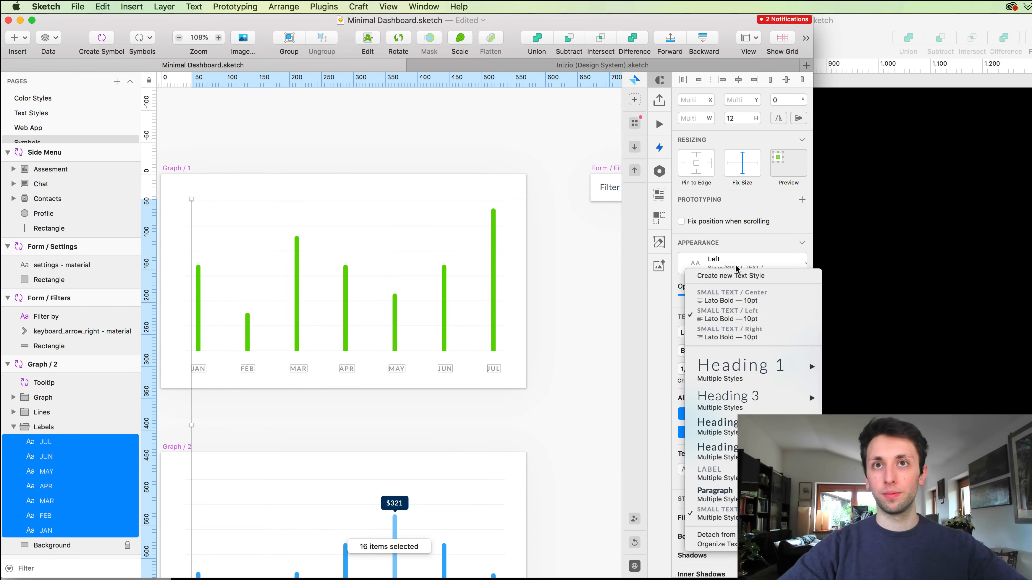
left_click(736, 264)
left_click(736, 264)
left_click(736, 267)
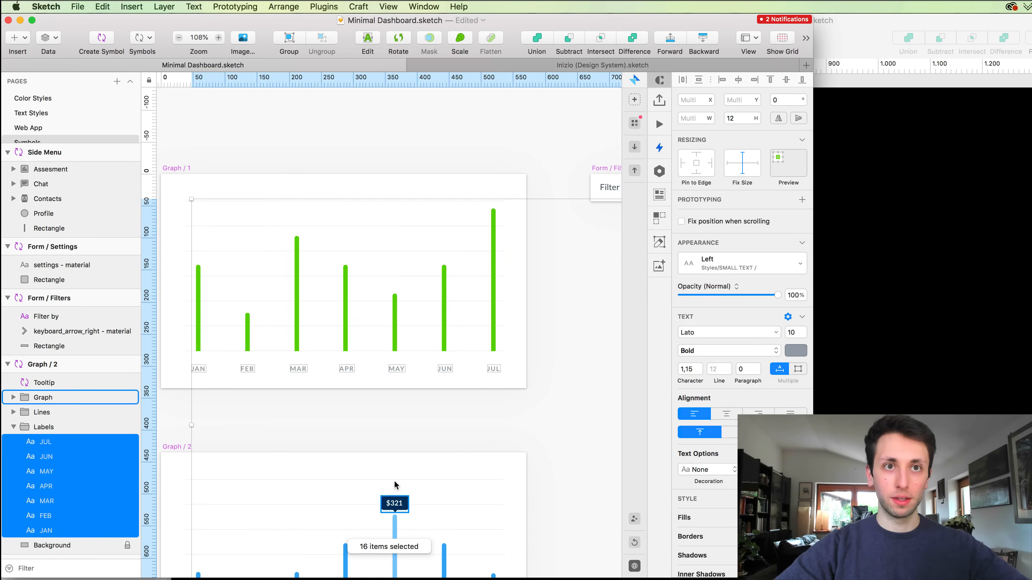
Clear the selection and look over the Graph / 2, tag, and calendar form symbols for text that needs a style.
left_click(411, 420)
scroll(411, 420, "down", 7)
scroll(411, 421, "left", 3)
scroll(411, 420, "up", 7)
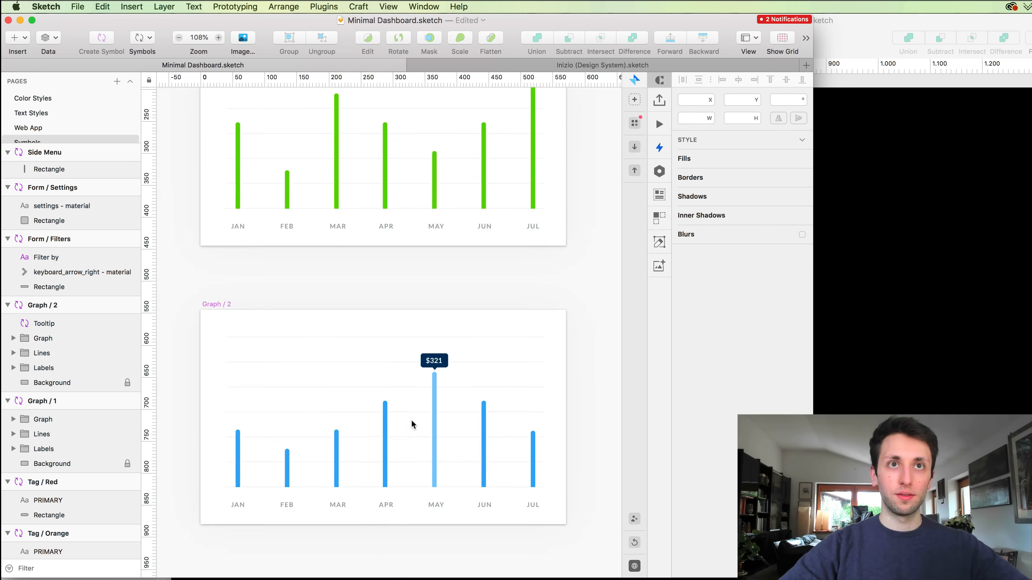
scroll(411, 422, "left", 15)
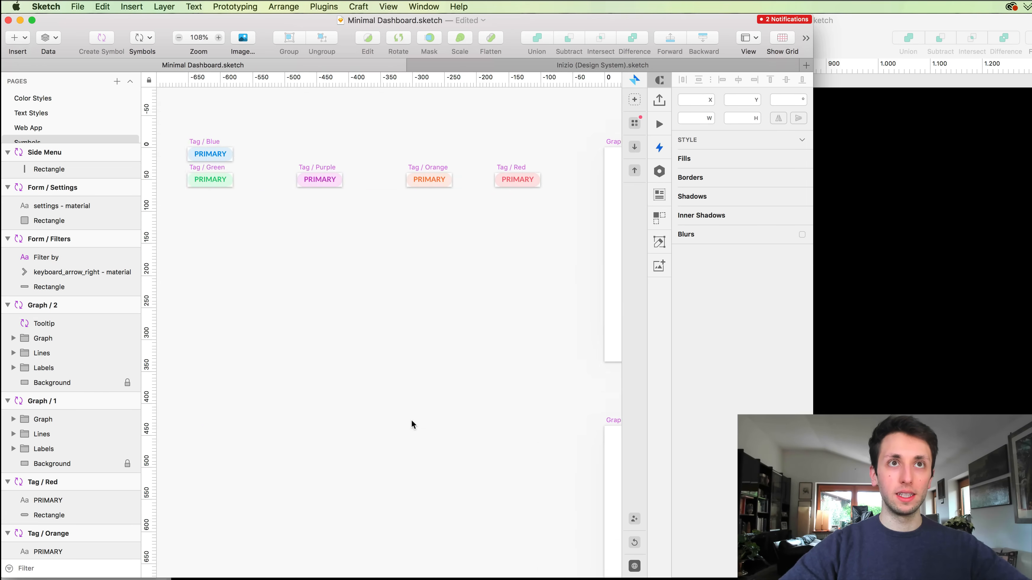
scroll(412, 420, "right", 10)
scroll(411, 419, "up", 5)
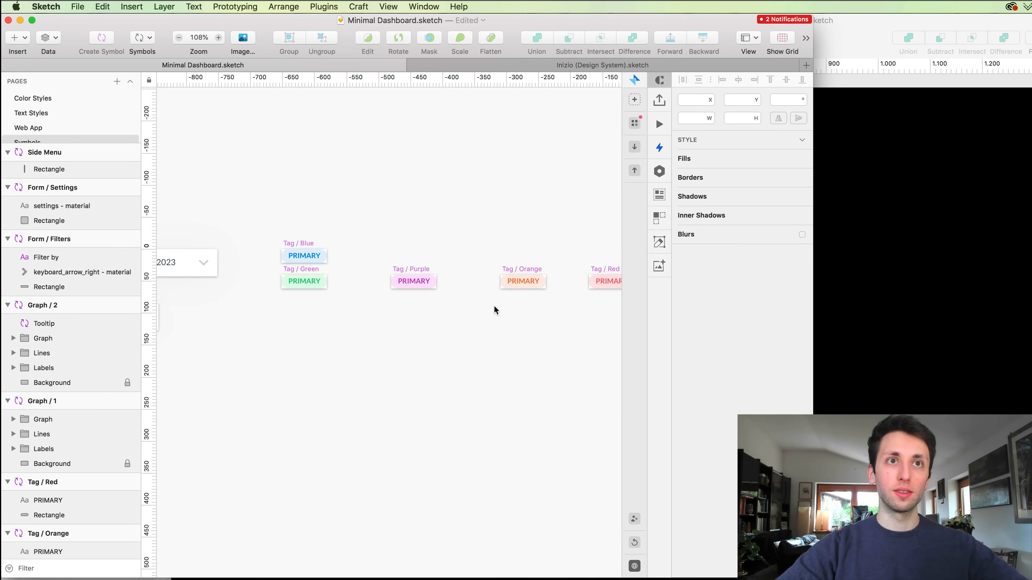
scroll(458, 331, "left", 6)
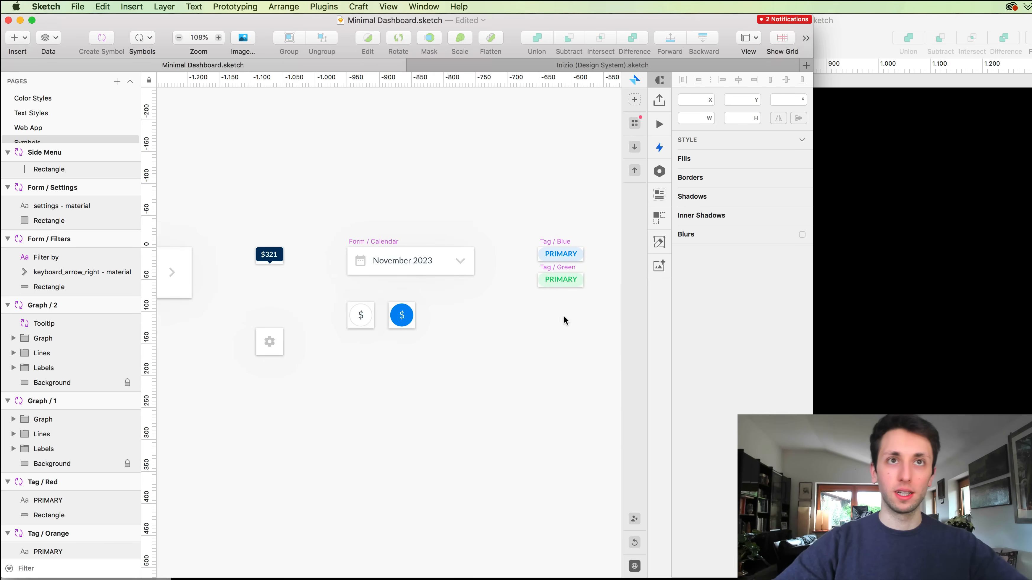
Apply the Paragraph / Regular / Center text style to the $ label in the Form / Non-active symbol.
scroll(541, 332, "left", 2)
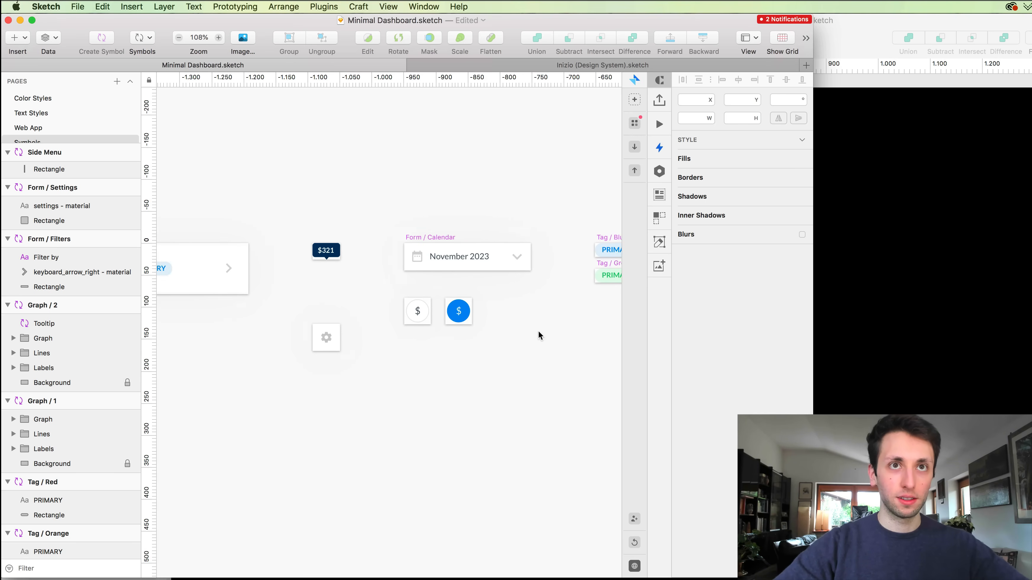
left_click(459, 312)
left_click(416, 314)
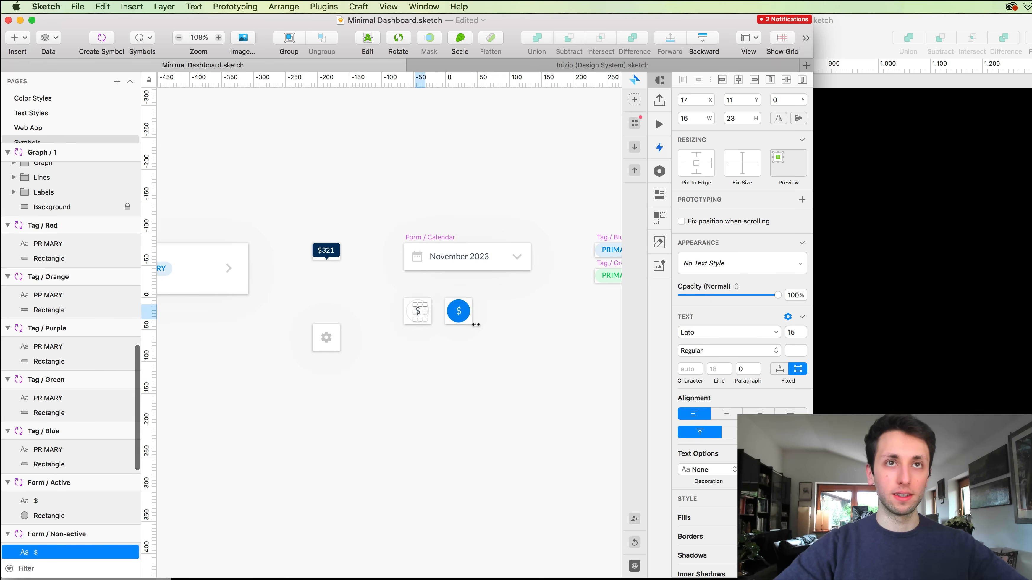
scroll(474, 380, "up", 2)
scroll(474, 380, "left", 1)
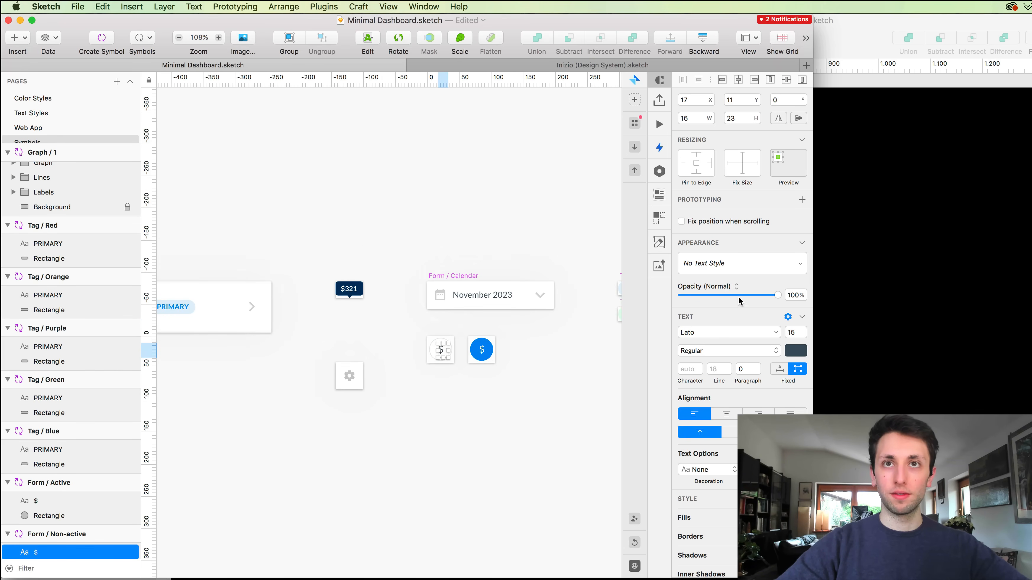
left_click(715, 262)
mouse_move(740, 372)
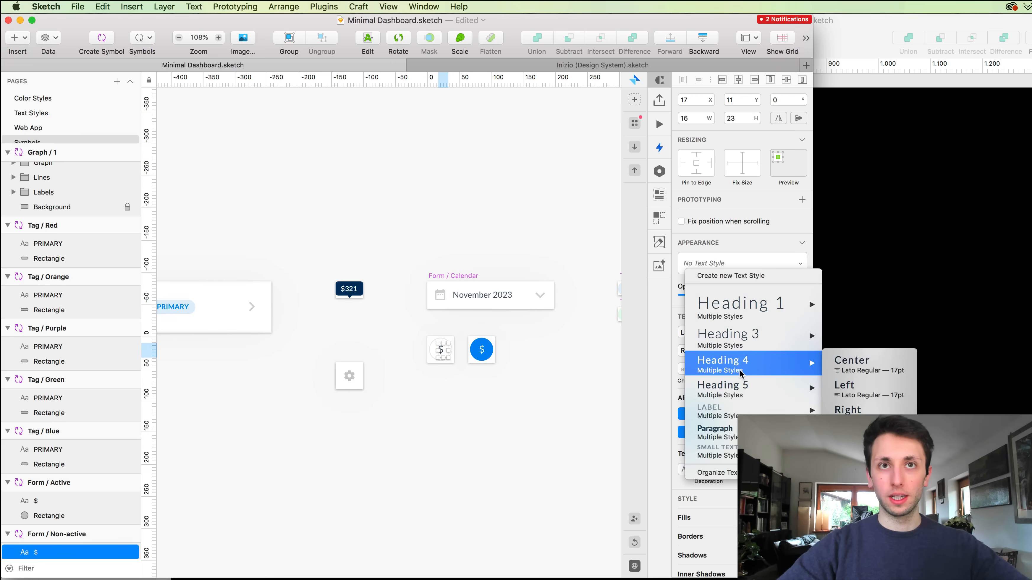
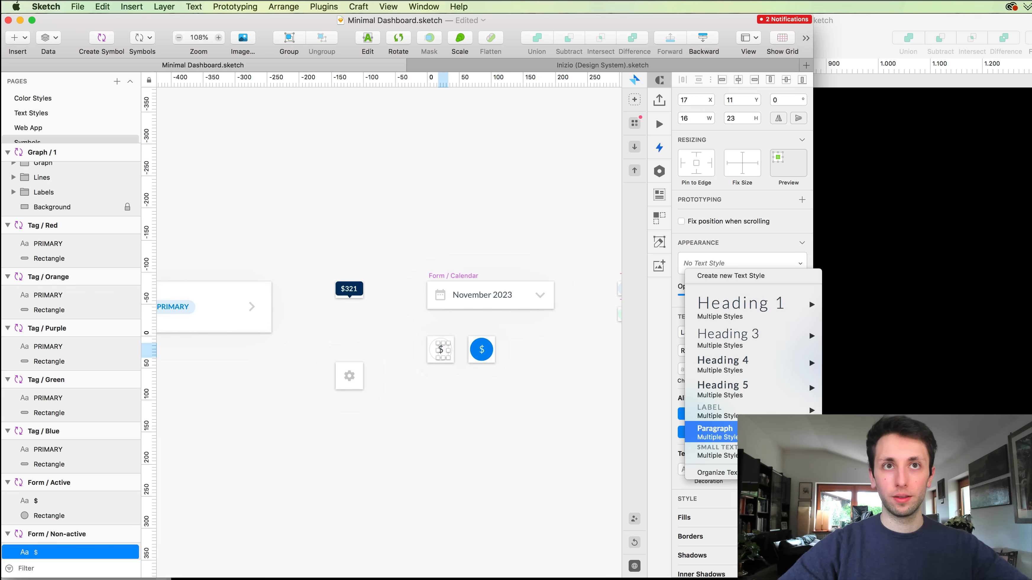
left_click(910, 441)
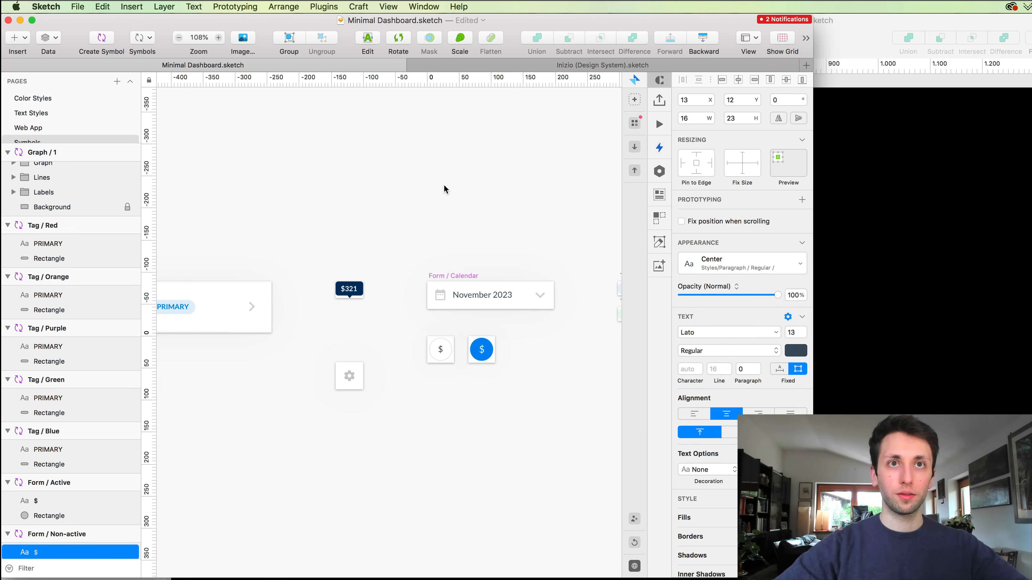
Check the text styles of the Form / Calendar month label and the Row / Default name, and look over the remaining symbols.
double_click(488, 294)
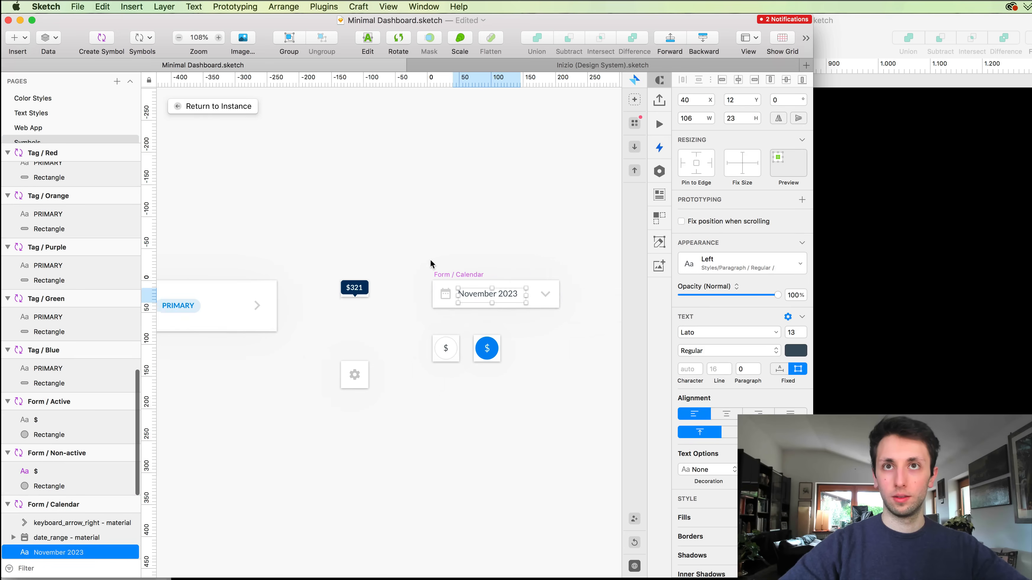
scroll(431, 263, "left", 15)
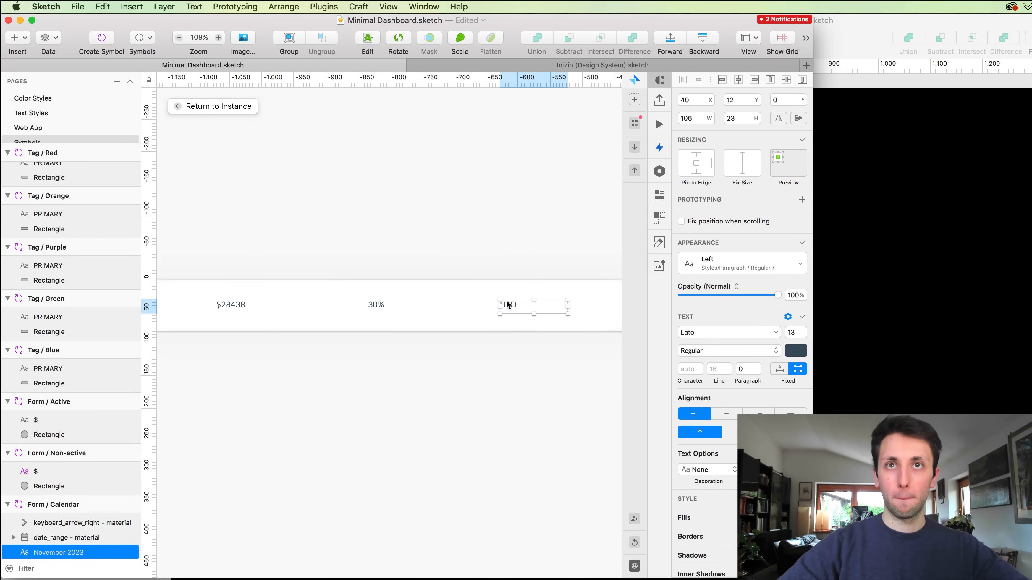
left_click(445, 252)
scroll(444, 252, "down", 5)
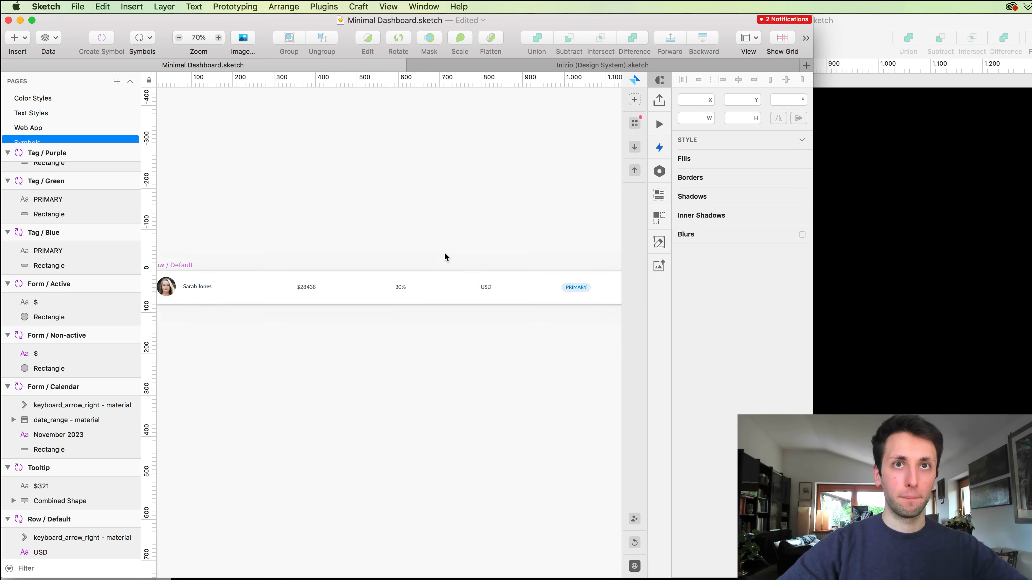
scroll(444, 251, "left", 10)
scroll(444, 252, "right", 15)
scroll(444, 252, "left", 10)
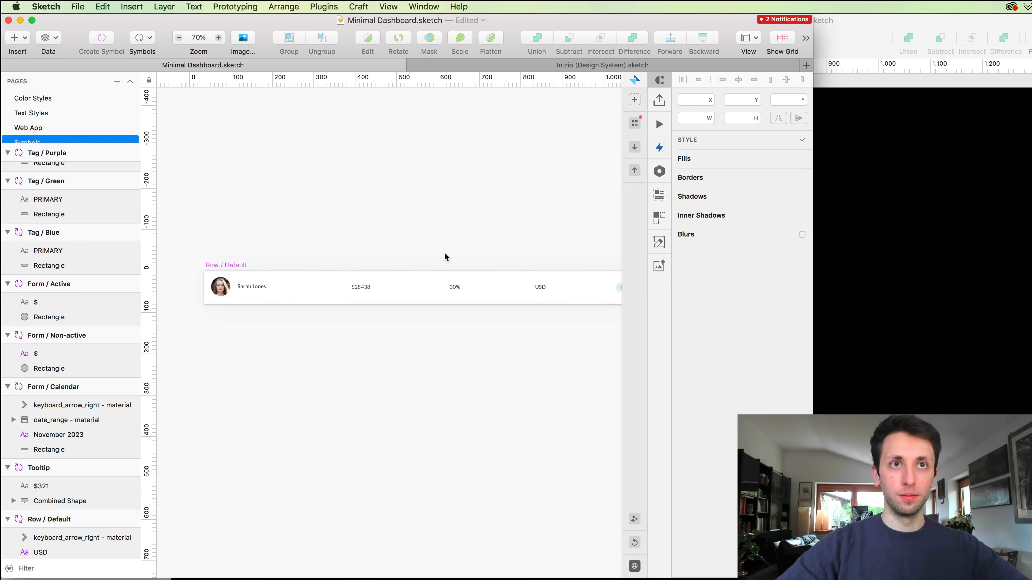
scroll(444, 252, "up", 5)
left_click(289, 300)
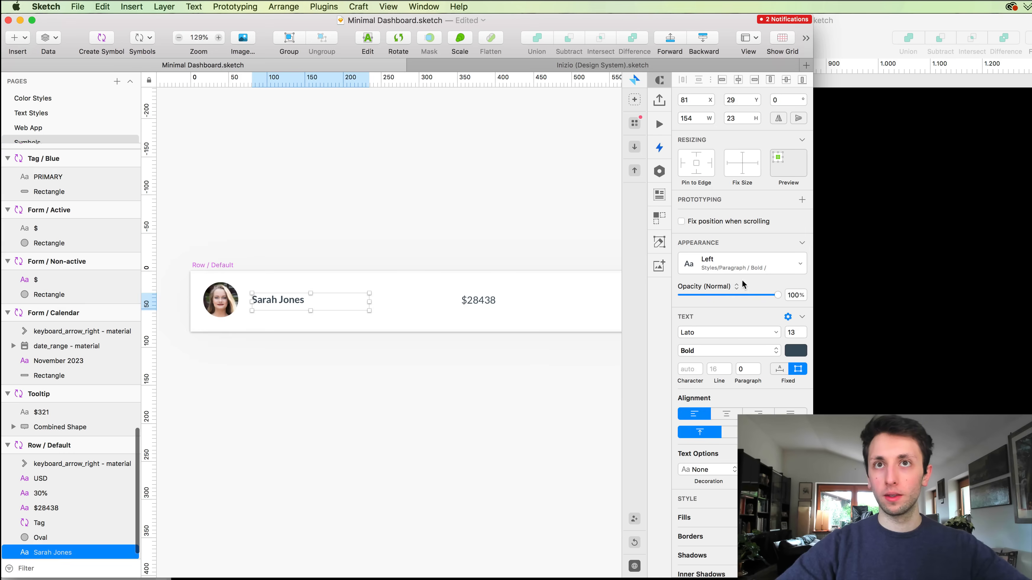
left_click(400, 230)
scroll(400, 231, "down", 8)
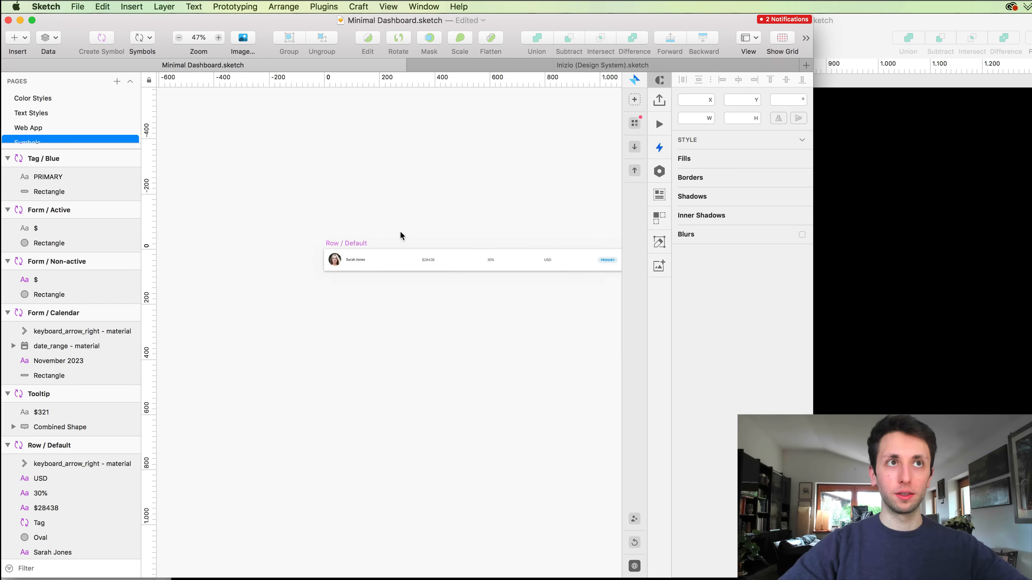
scroll(400, 232, "right", 15)
scroll(400, 232, "right", 20)
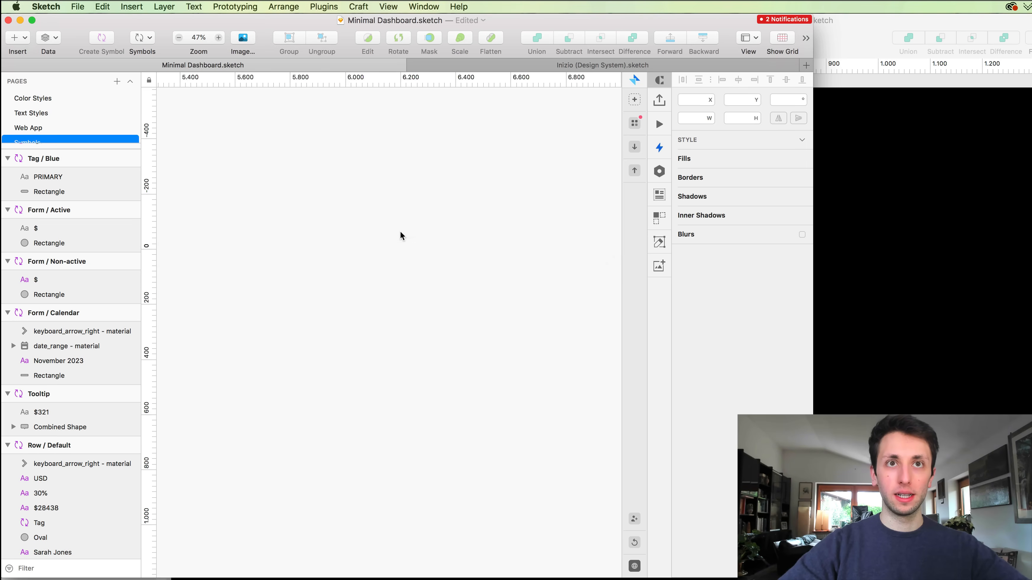
scroll(401, 234, "left", 20)
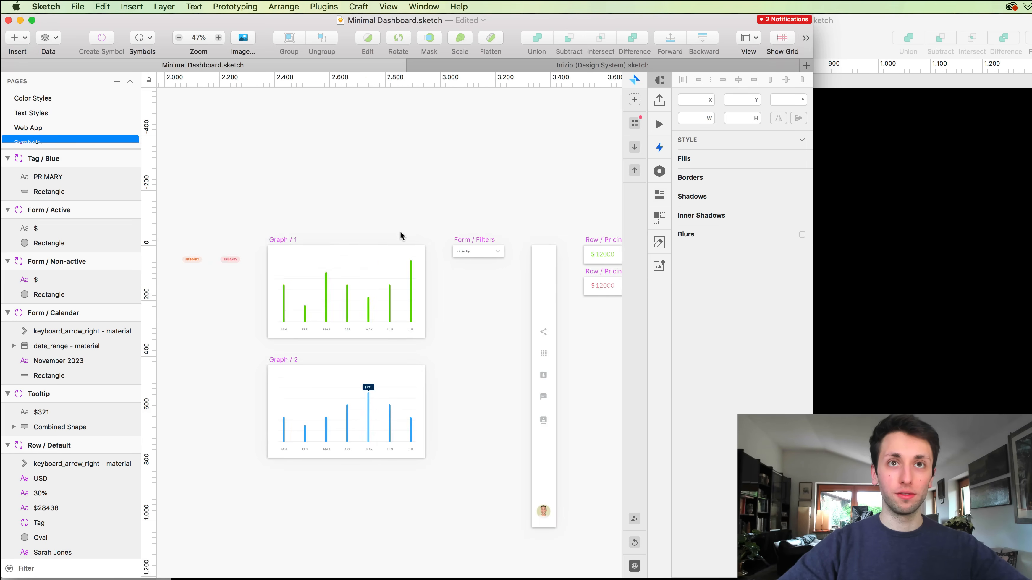
scroll(431, 163, "right", 1)
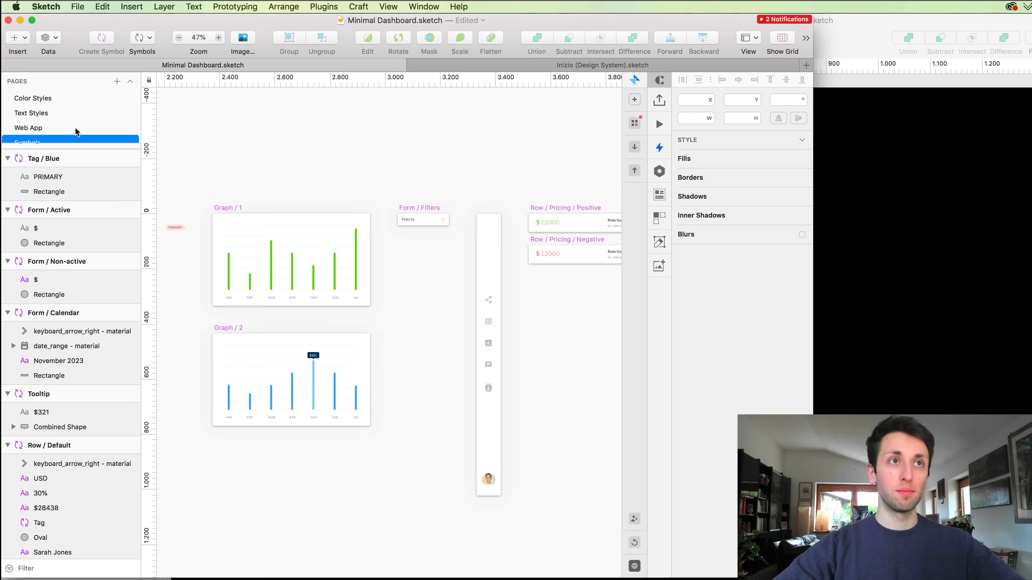
On the Web App page, select the BANK ACCOUNTS title together with all layers sharing its font and color.
left_click(53, 128)
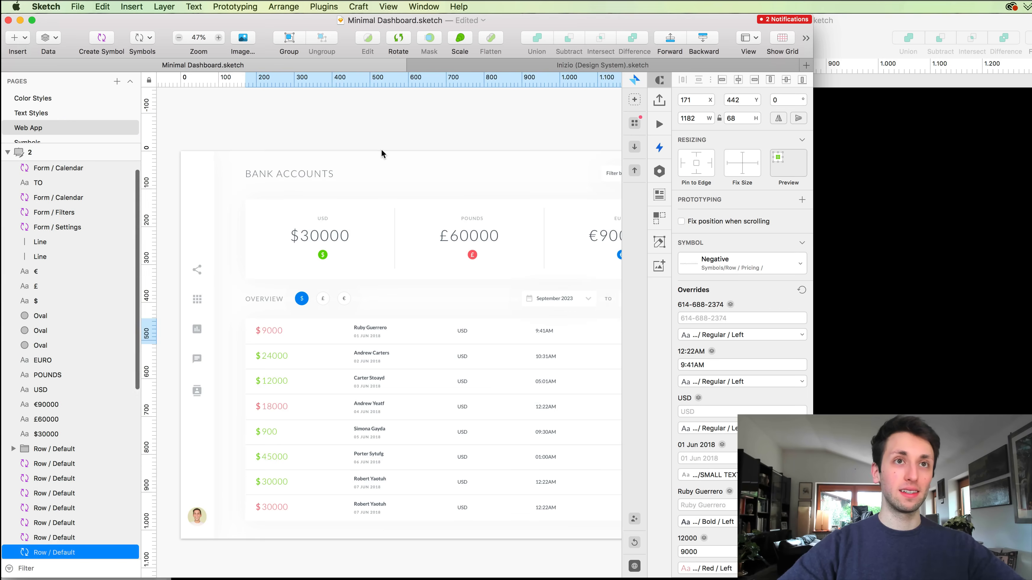
left_click(268, 179)
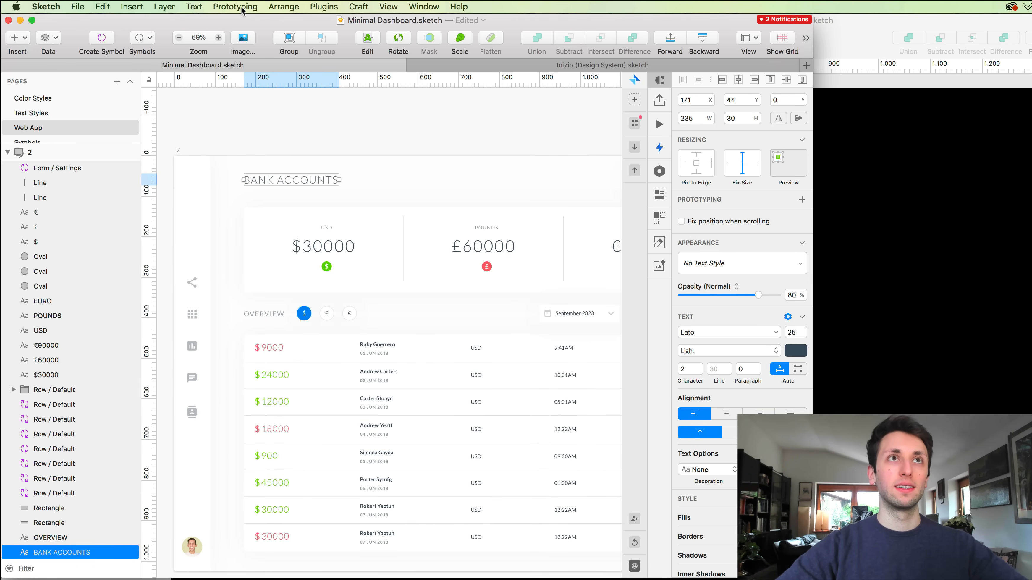
left_click(321, 7)
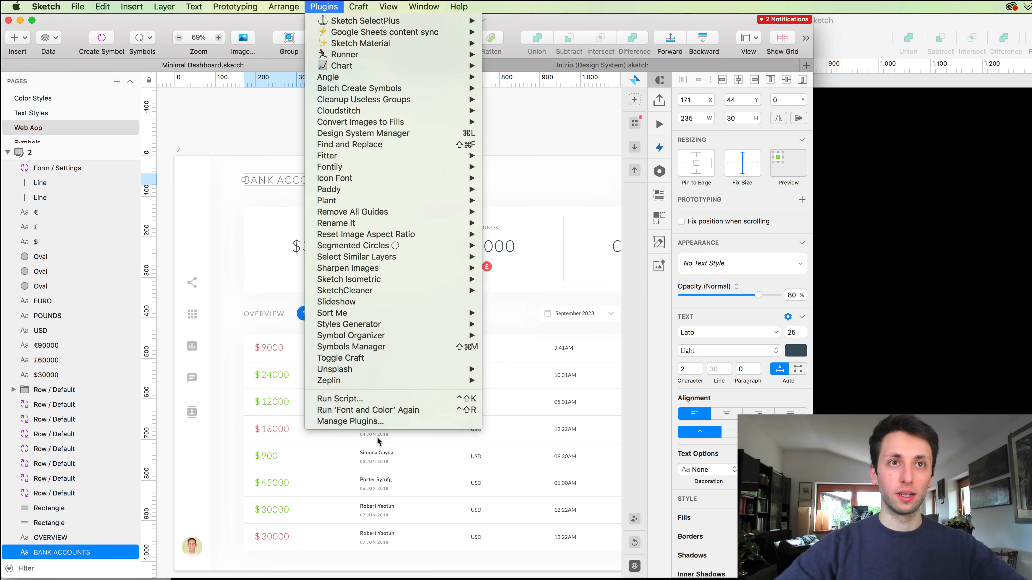
left_click(381, 411)
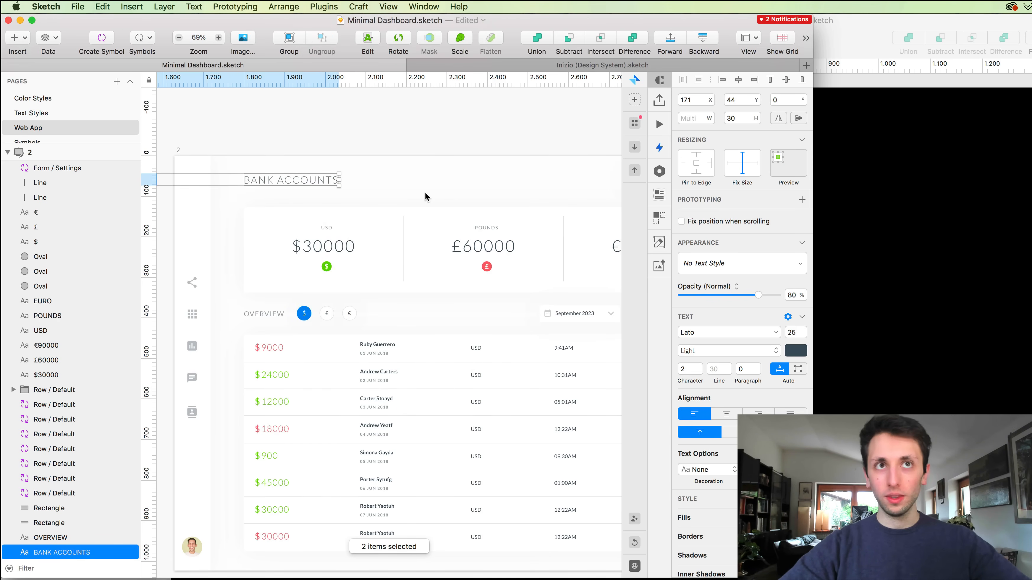
Look through the shared heading text styles for one that matches the selected page titles.
scroll(425, 197, "up", 3)
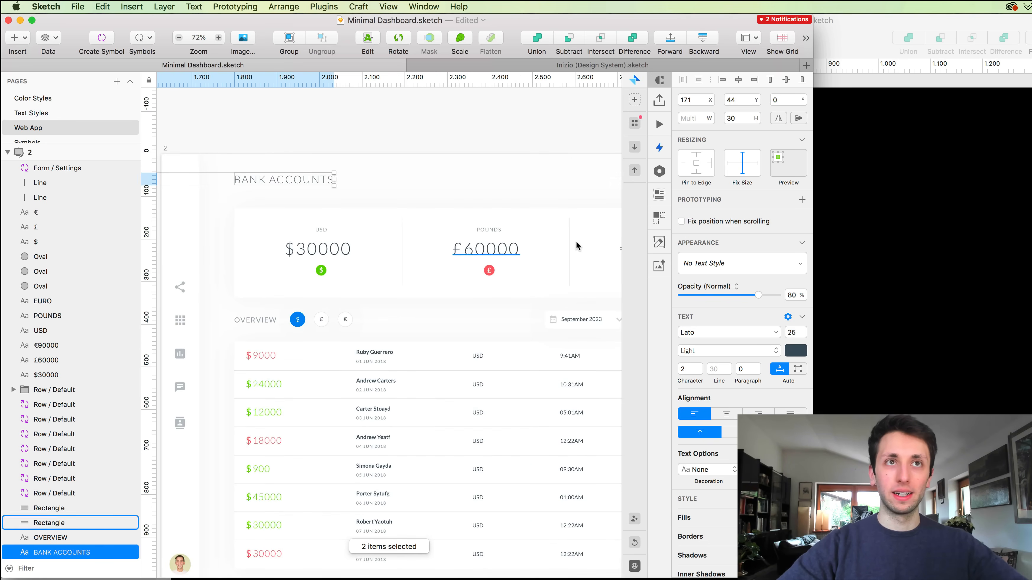
left_click(714, 263)
mouse_move(730, 361)
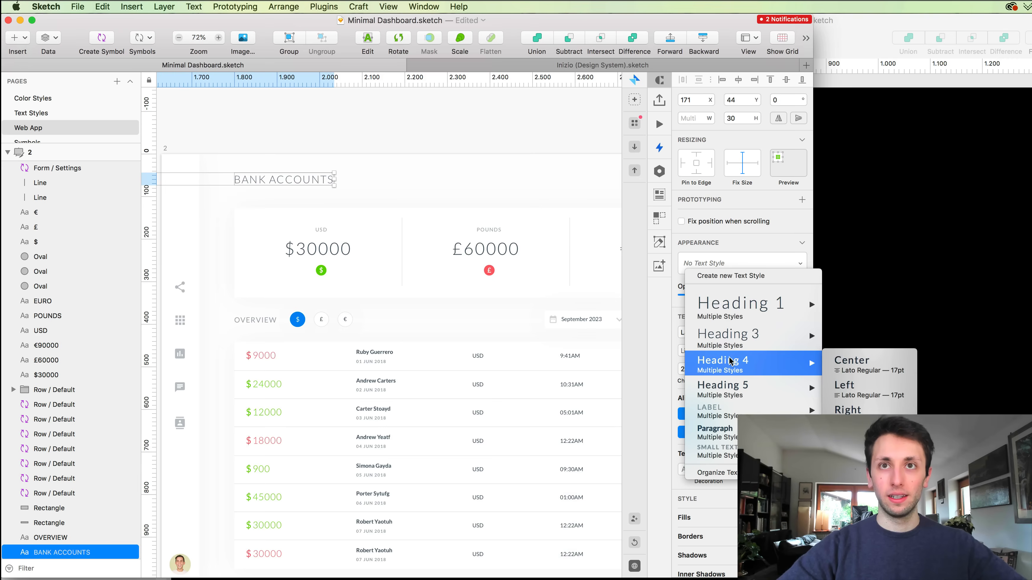
mouse_move(740, 410)
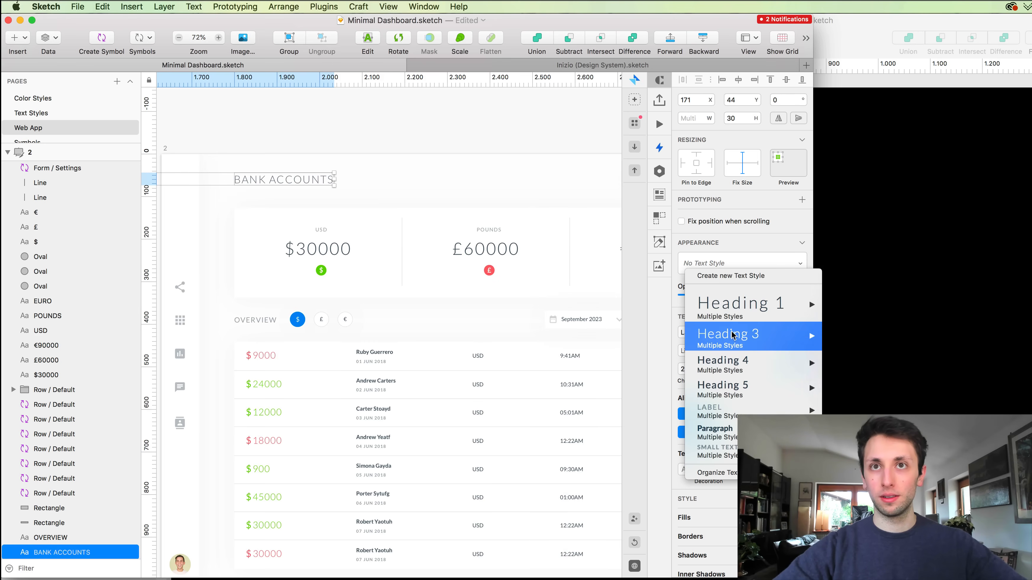
mouse_move(739, 317)
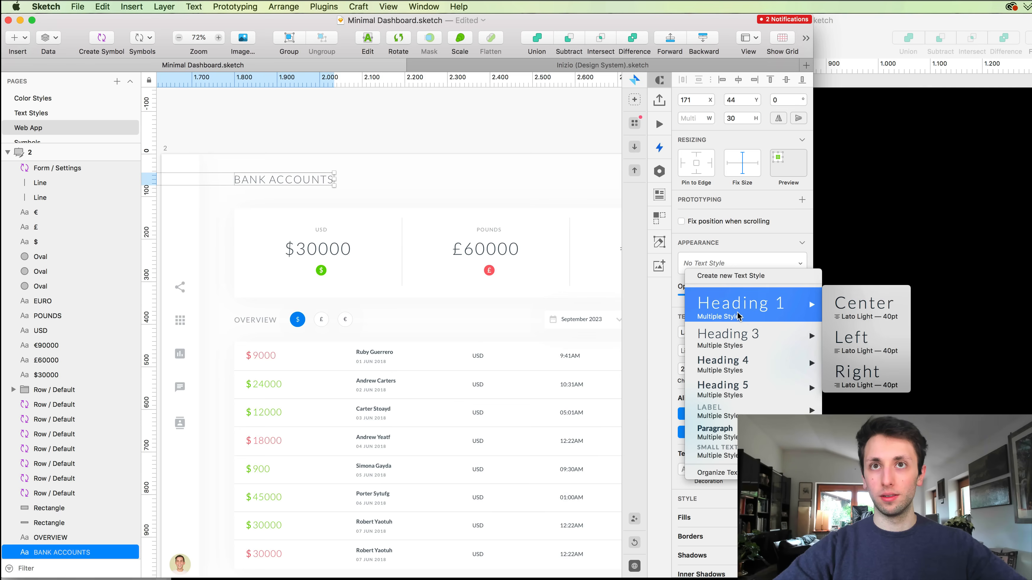
Generate shared text styles from the Heading 2 Left, Center, and Right layers on the Text Styles page.
left_click(44, 111)
left_click(45, 113)
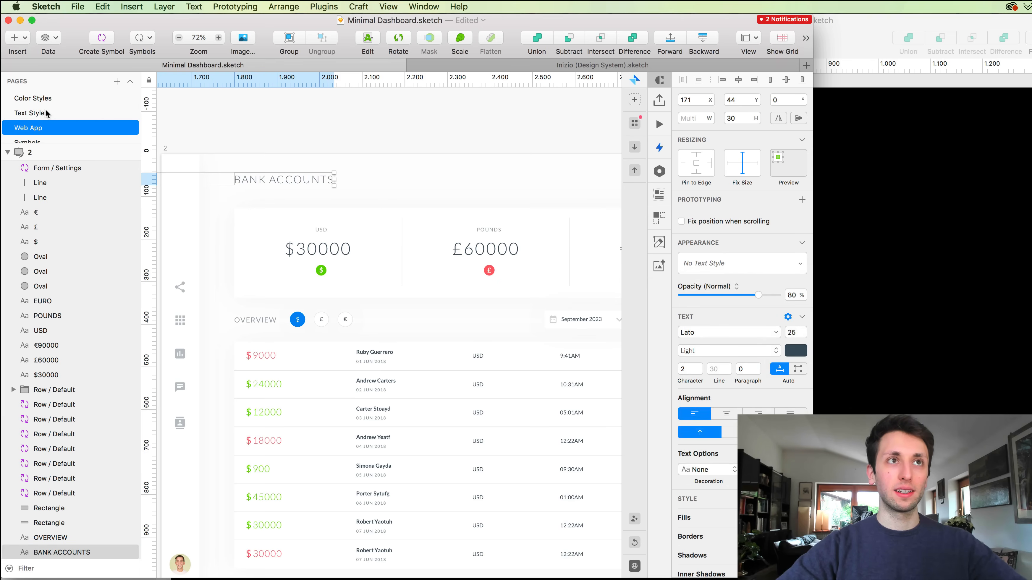
scroll(309, 247, "down", 5)
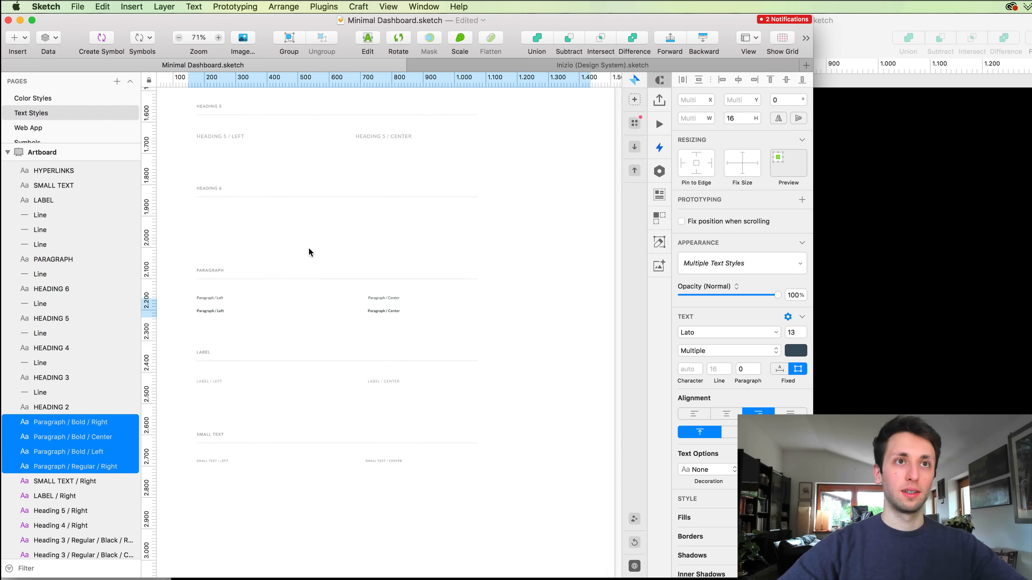
left_click(309, 247)
scroll(309, 248, "up", 10)
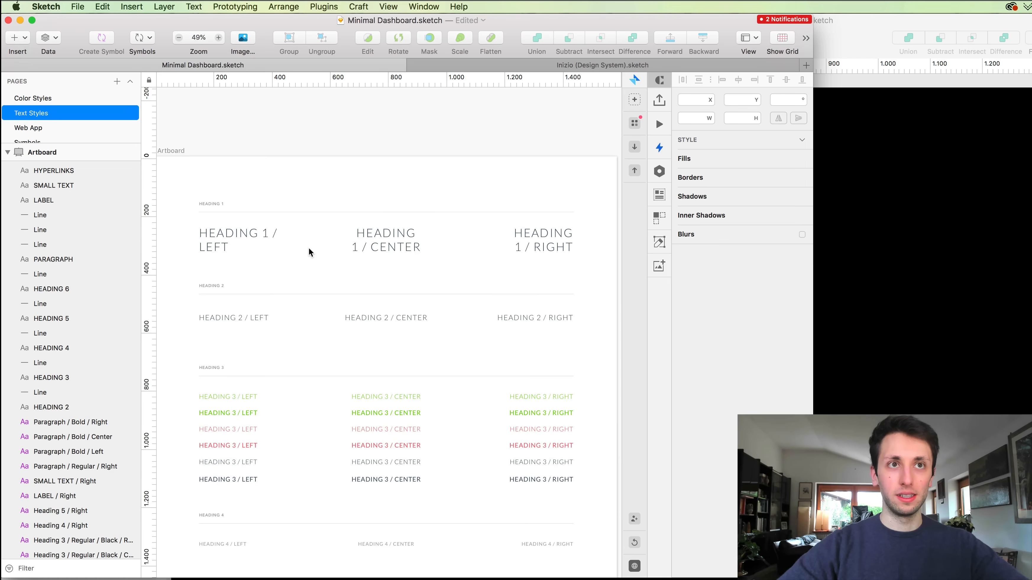
left_click_drag(203, 295, 527, 318)
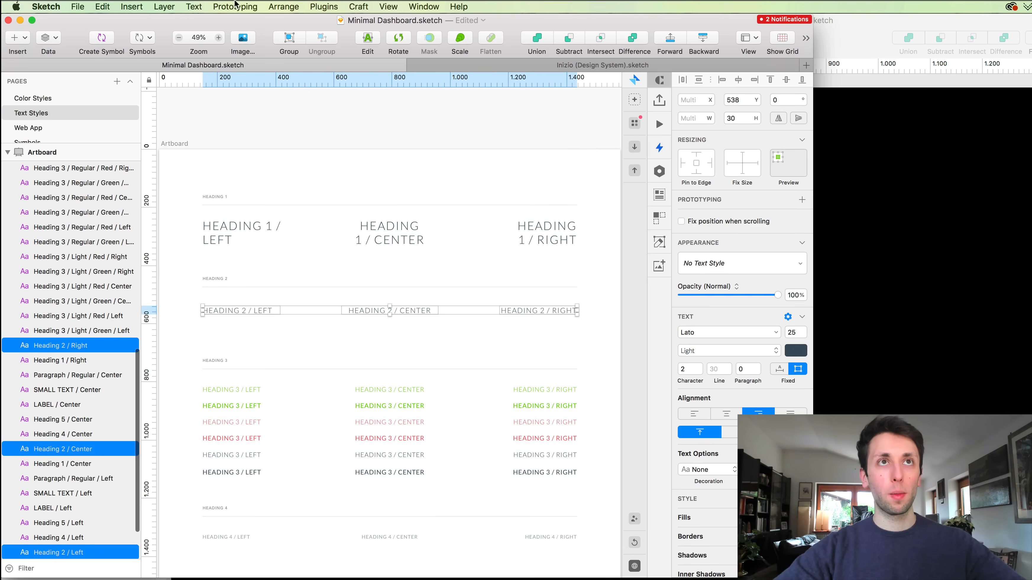
left_click(324, 6)
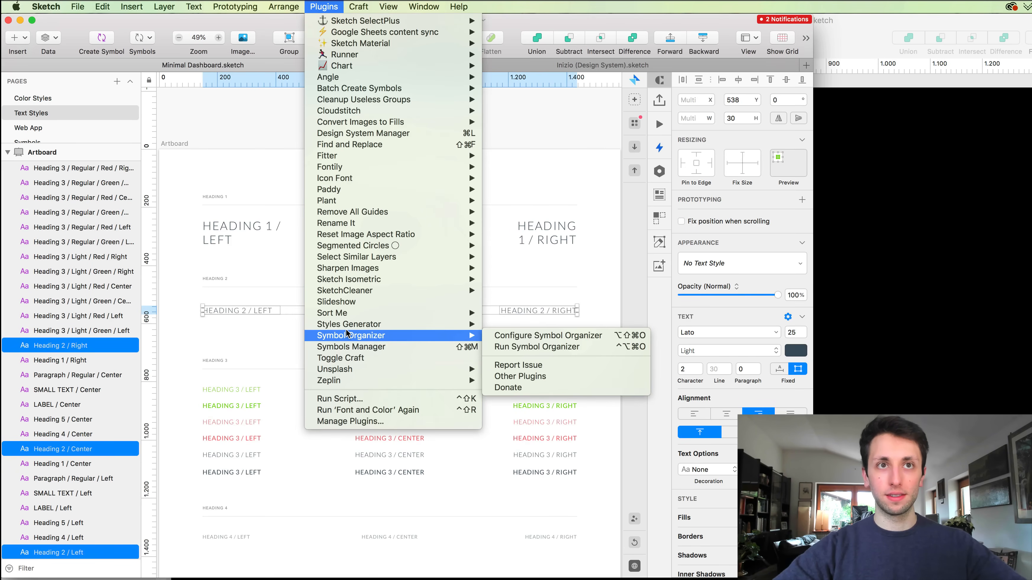
mouse_move(447, 323)
left_click(526, 325)
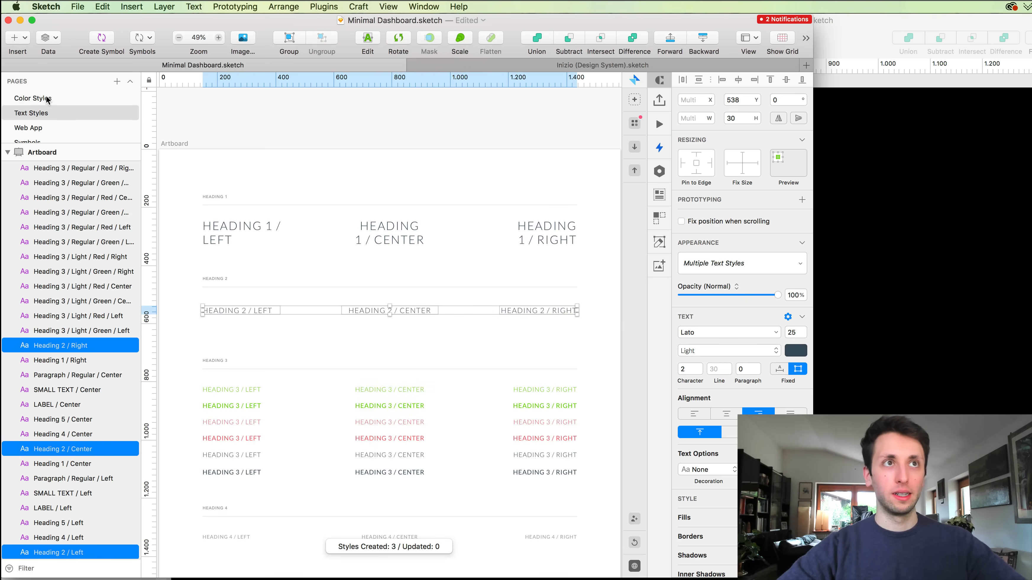
Try applying the Heading 2 / Left text style to the selected titles on the Web App page.
left_click(35, 129)
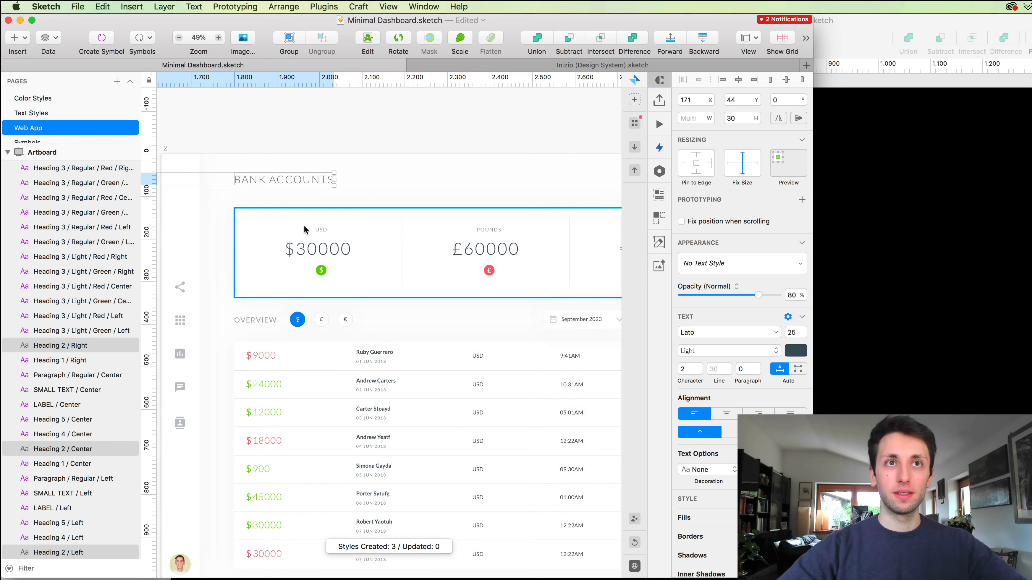
left_click(708, 270)
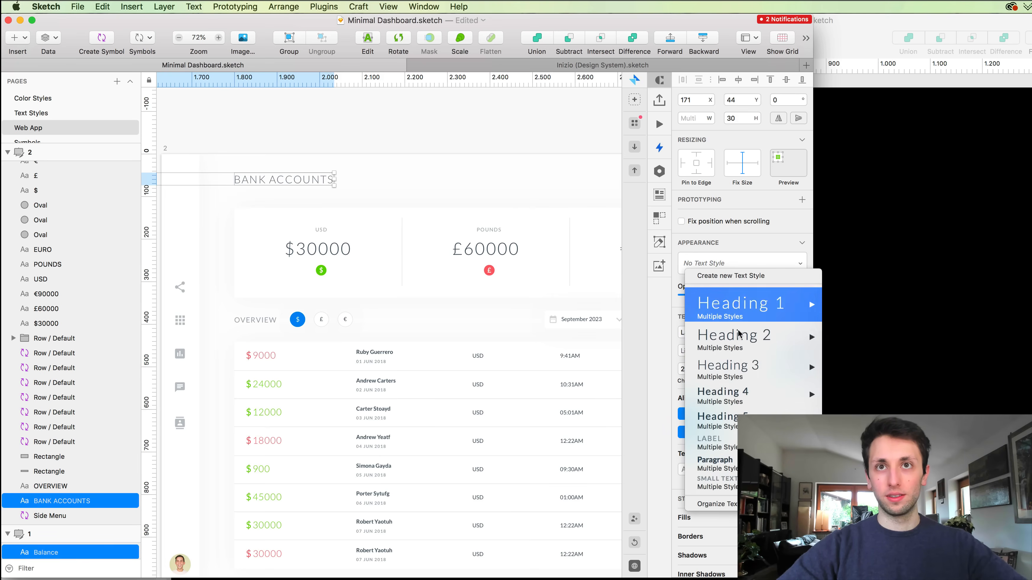
mouse_move(741, 341)
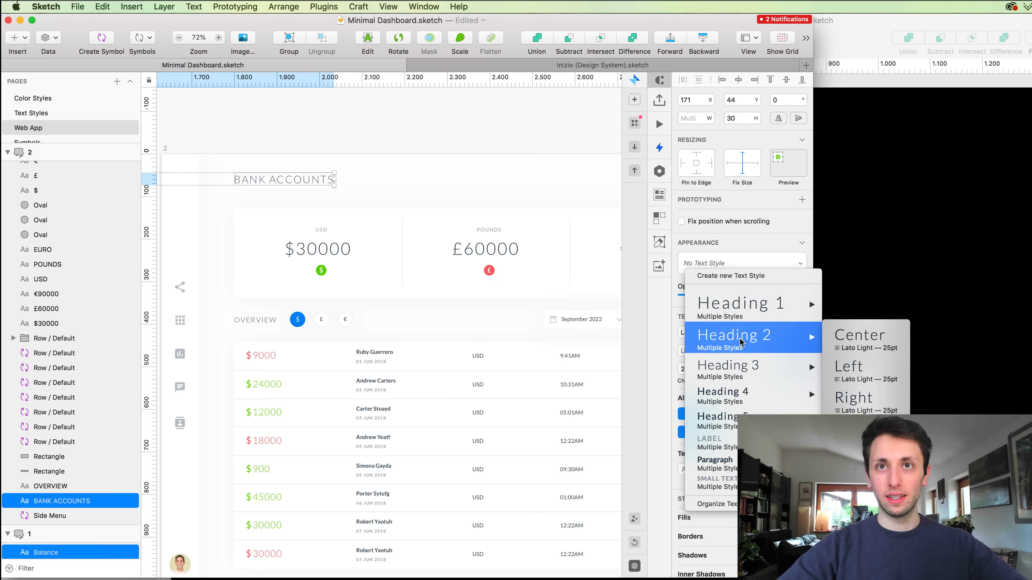
left_click(855, 371)
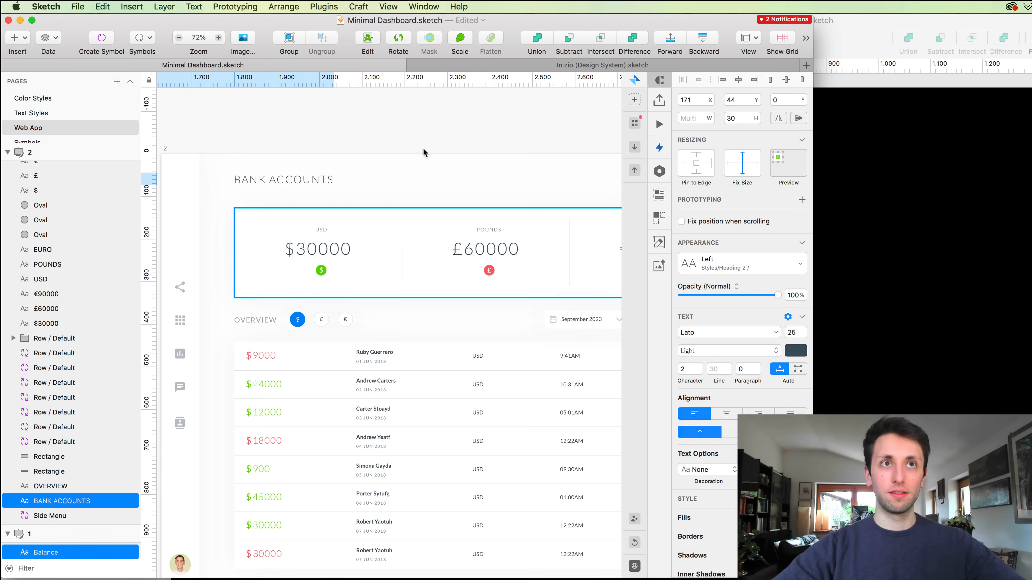
Undo the text style change on the selected page titles.
scroll(341, 174, "down", 3)
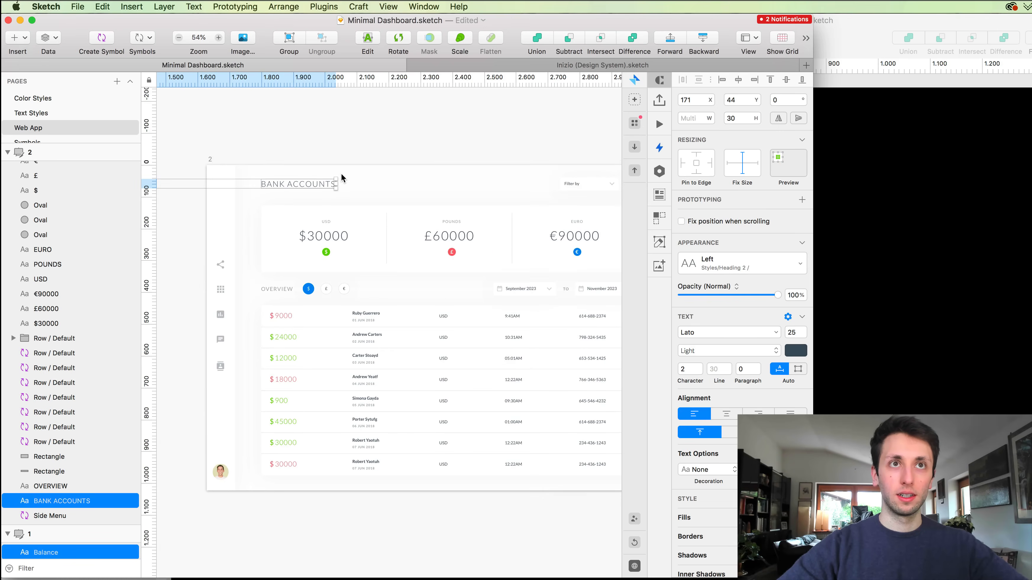
scroll(341, 173, "up", 5)
key("super+z")
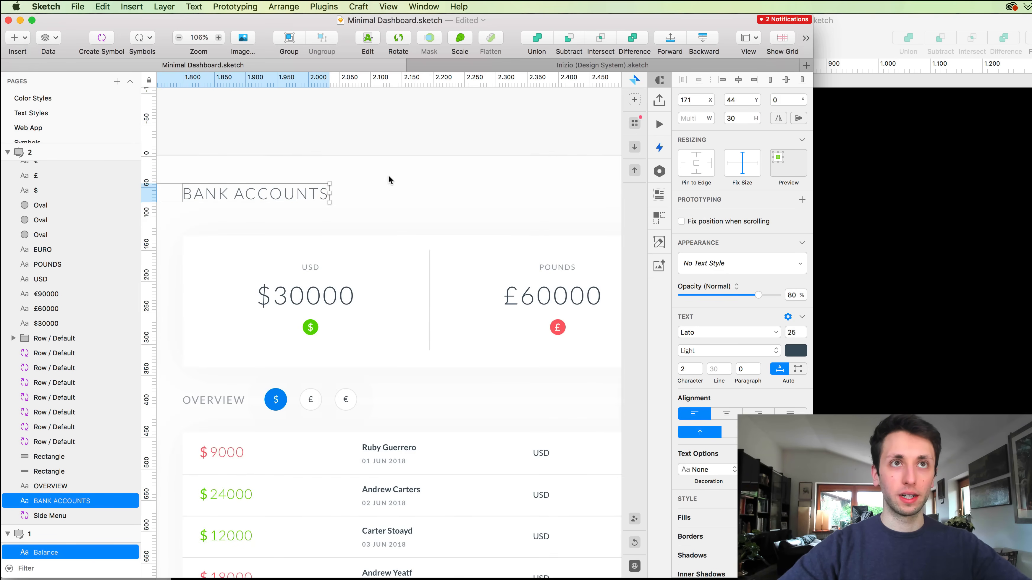
left_click(389, 175)
left_click(281, 192)
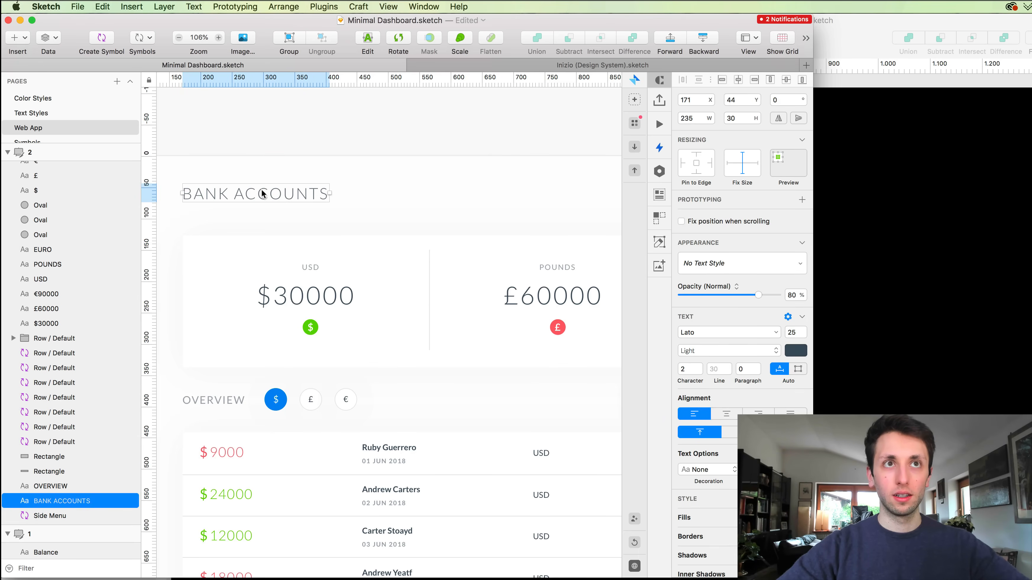
left_click(314, 6)
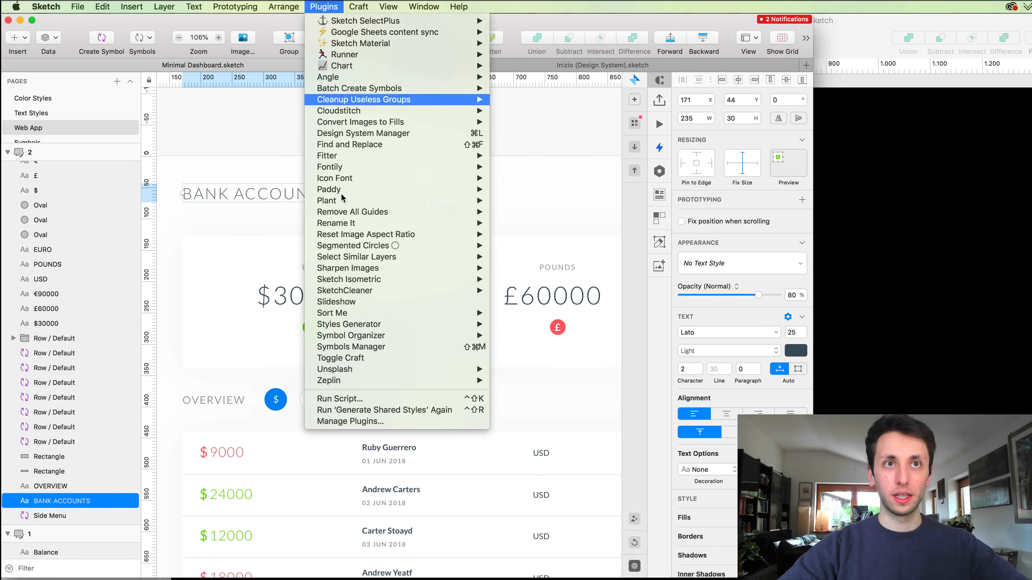
left_click(356, 411)
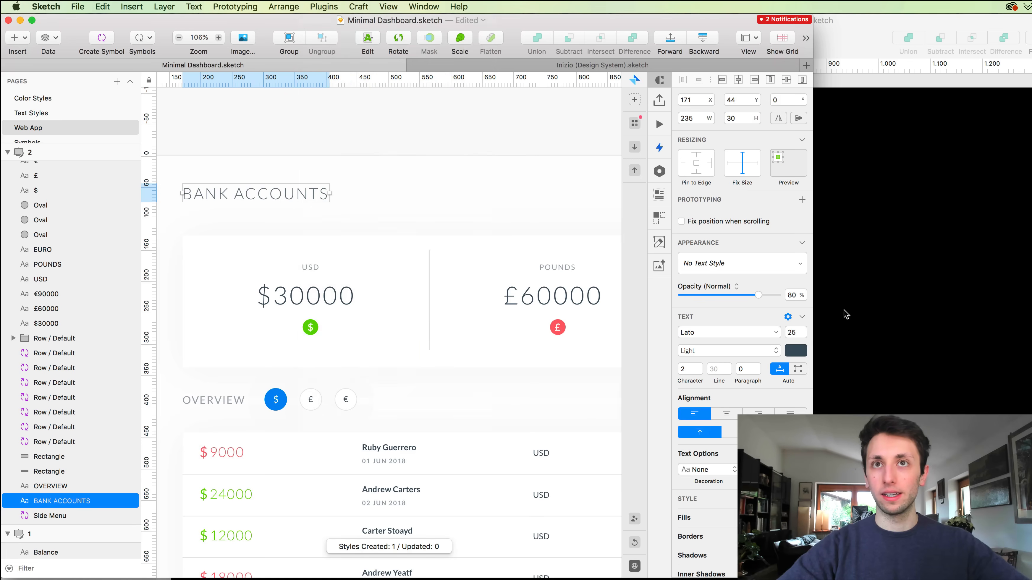
left_click(718, 264)
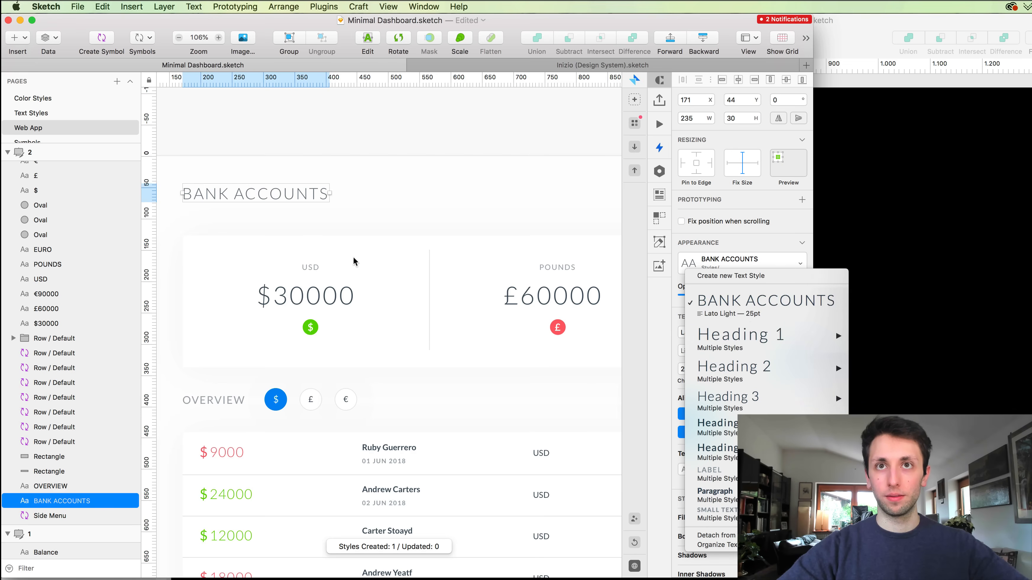
left_click(247, 218)
key("super+z")
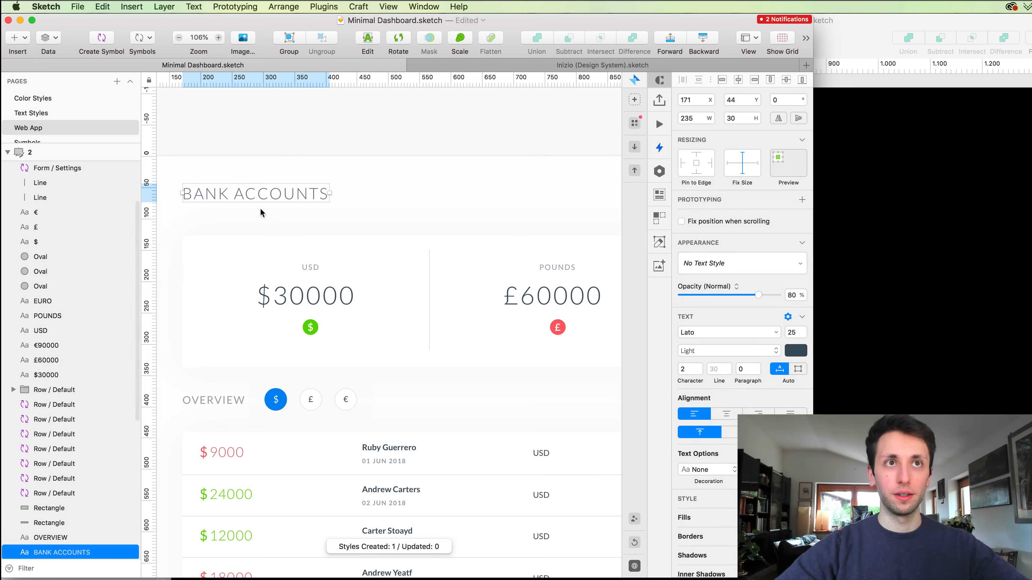
left_click(749, 263)
Select all text layers matching the BANK ACCOUNTS title's font and color, and apply the Heading 2 / Left text style to them.
left_click(247, 200)
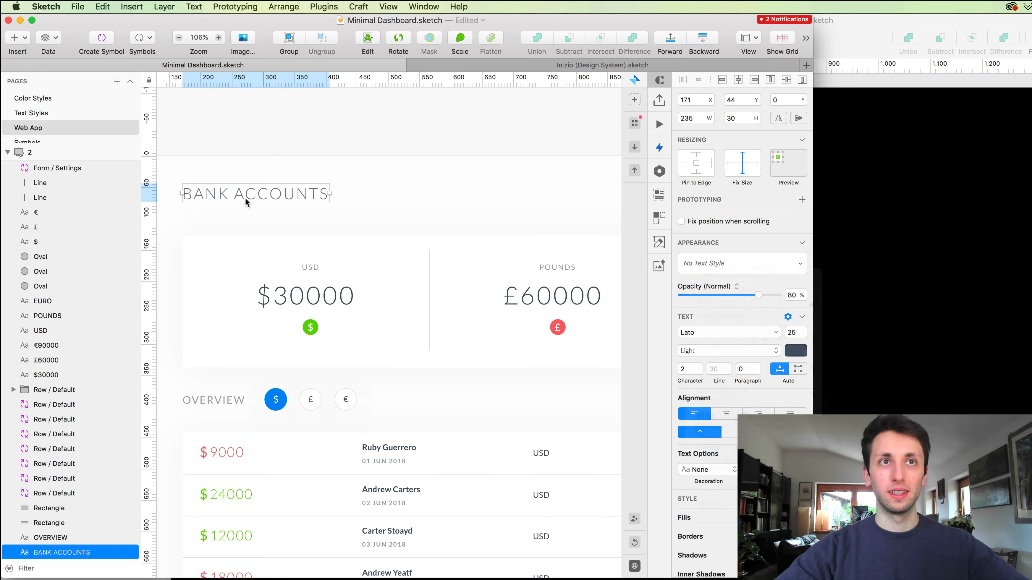
left_click(318, 7)
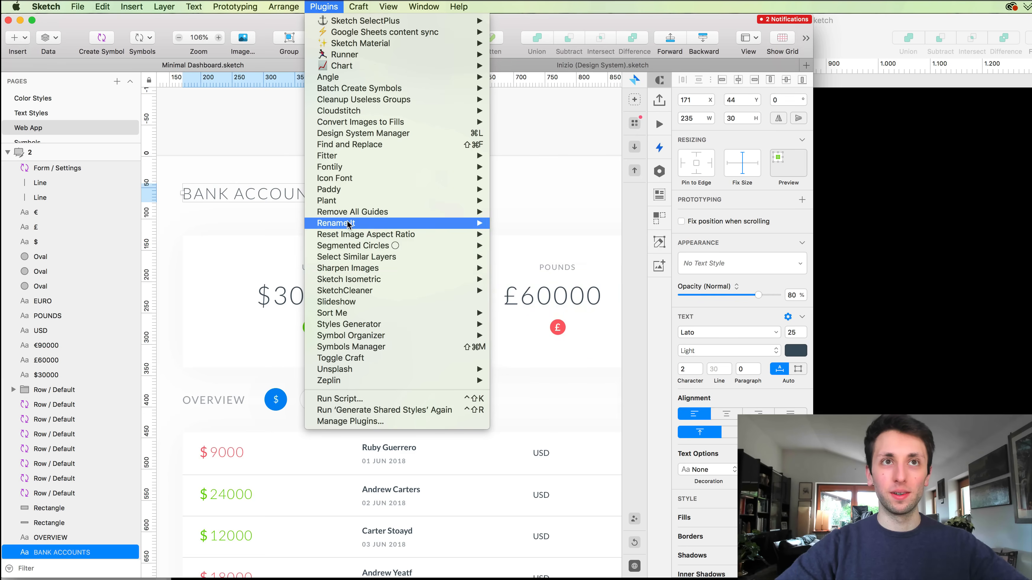
mouse_move(360, 293)
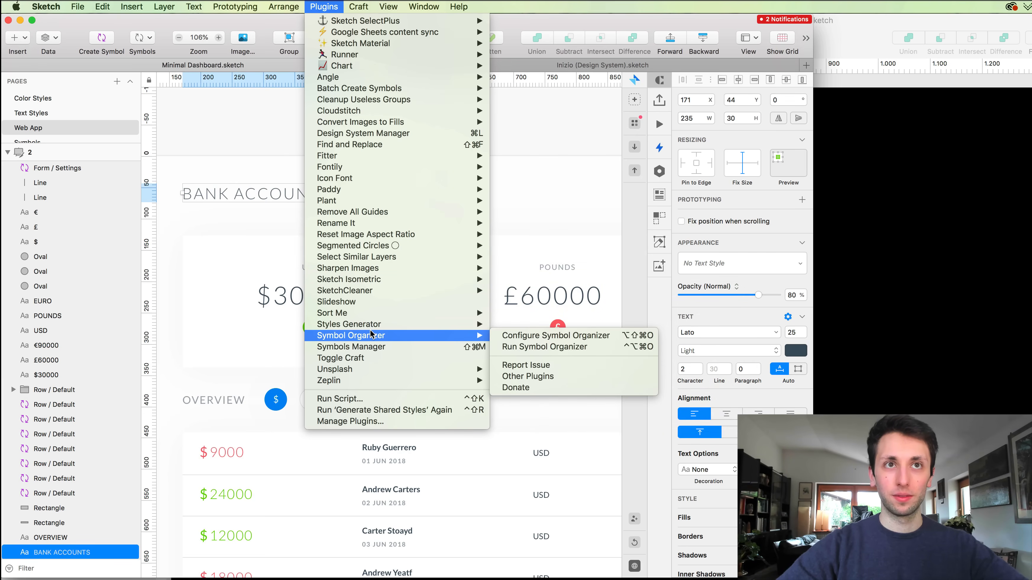
mouse_move(374, 257)
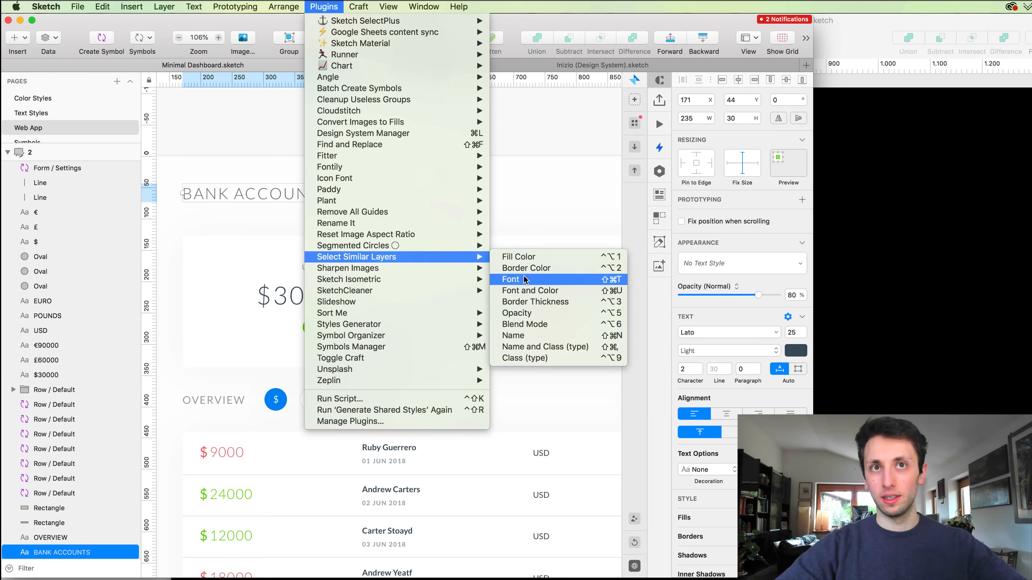
left_click(534, 290)
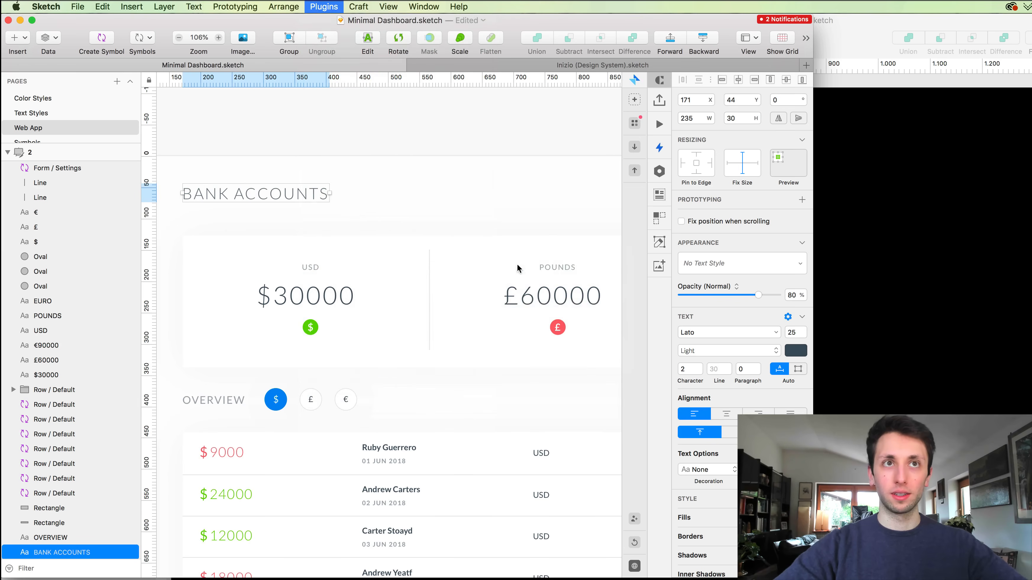
left_click(727, 265)
mouse_move(740, 340)
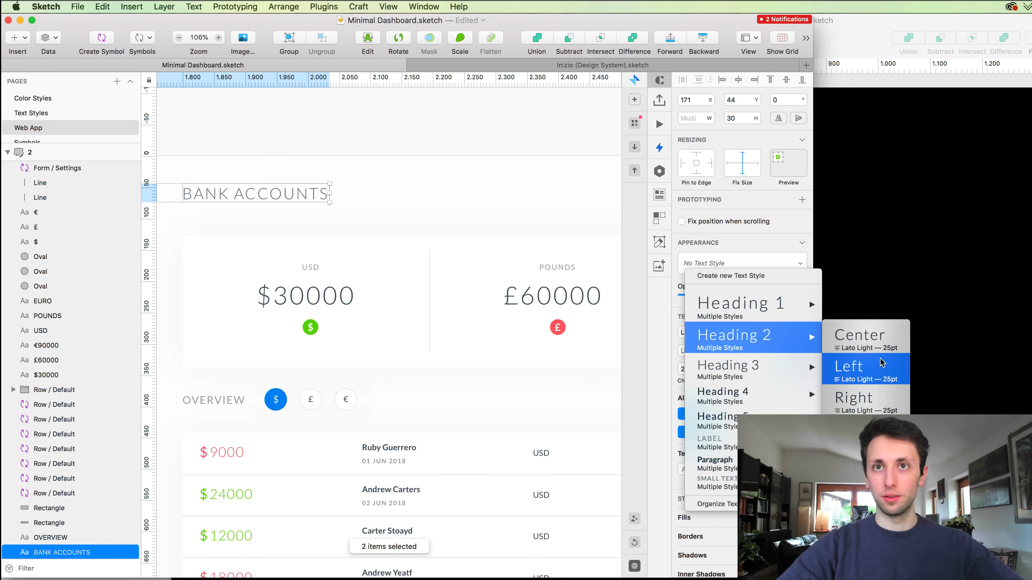
left_click(859, 371)
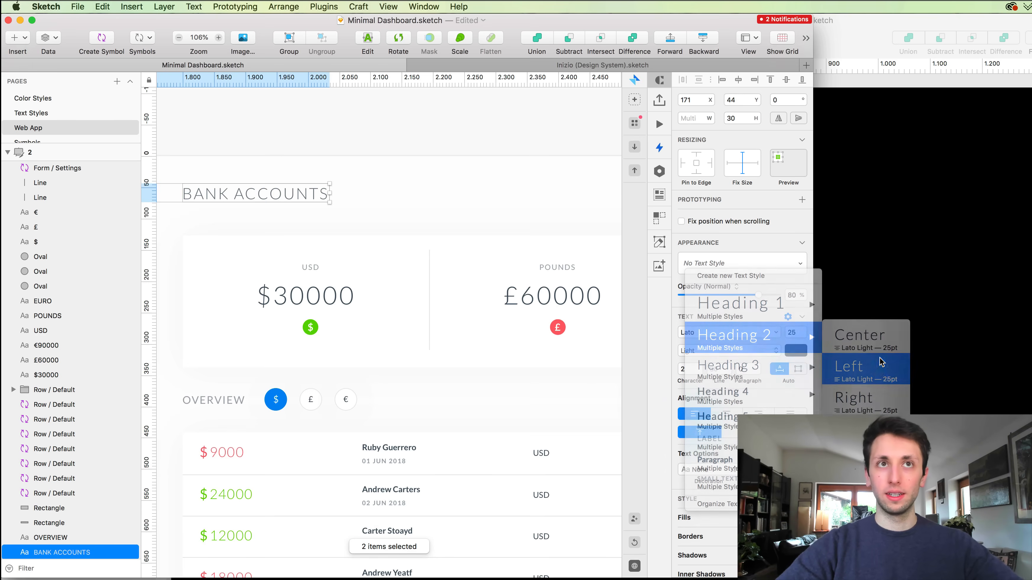
Recolor the Heading 2 Left, Center and Right layers on the Text Styles page to 566675 and update their shared text styles.
left_click(61, 114)
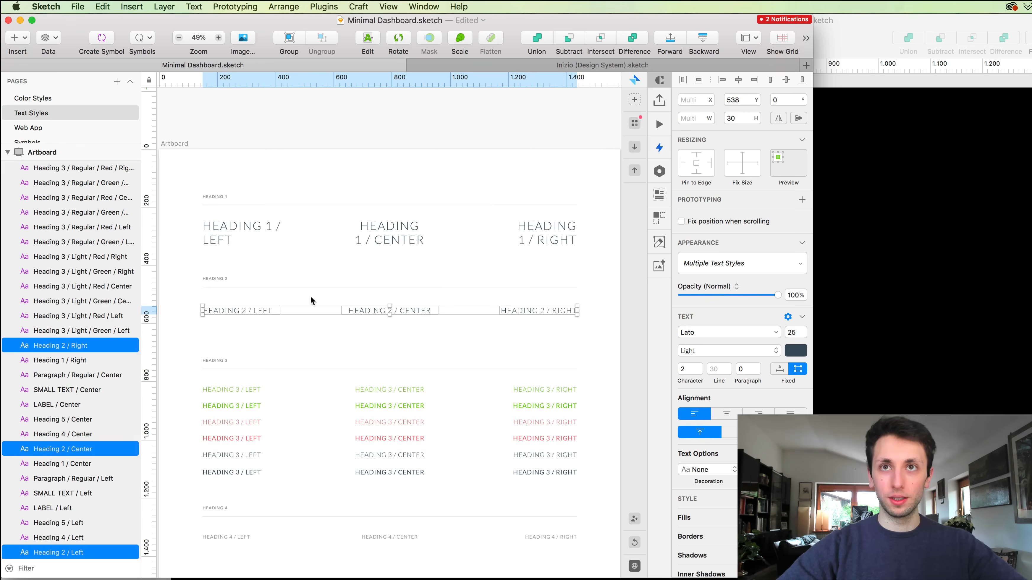
left_click(789, 353)
left_click_drag(717, 430, 715, 428)
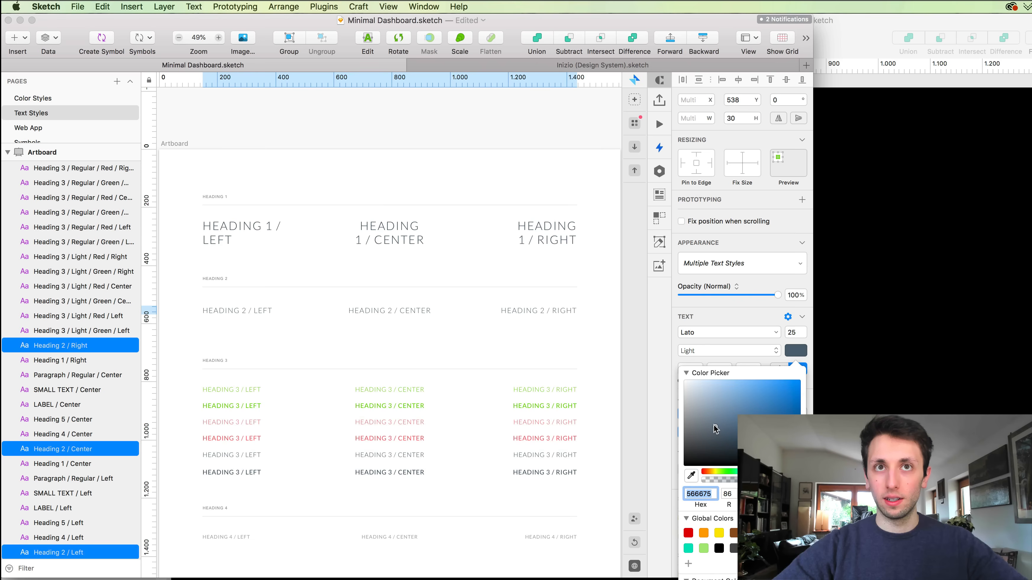
left_click(740, 263)
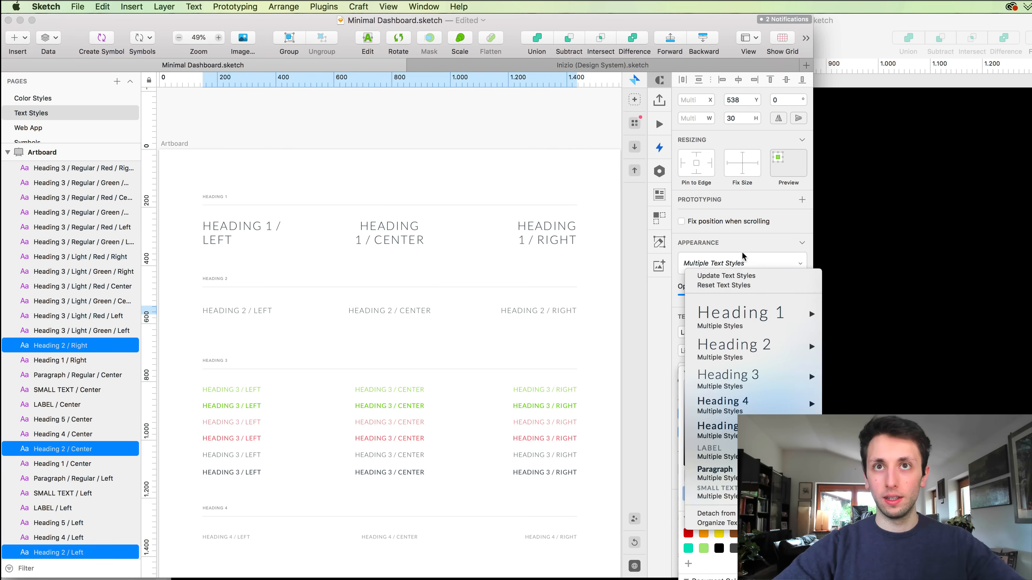
left_click(733, 276)
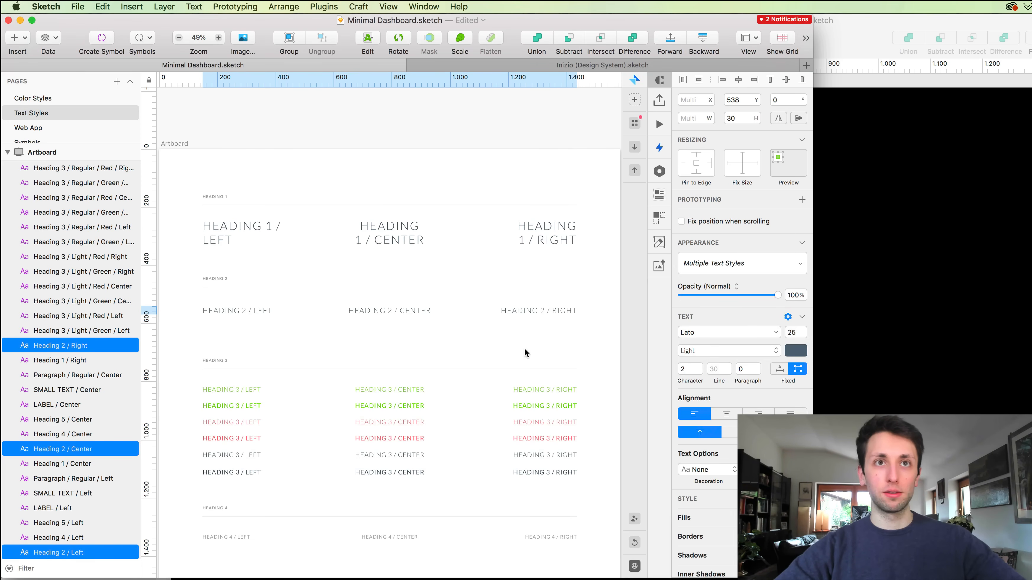
On the Web App page, select all text matching the $30000 amount's font and color and apply the Heading 1 / Center style.
left_click(117, 116)
left_click(95, 99)
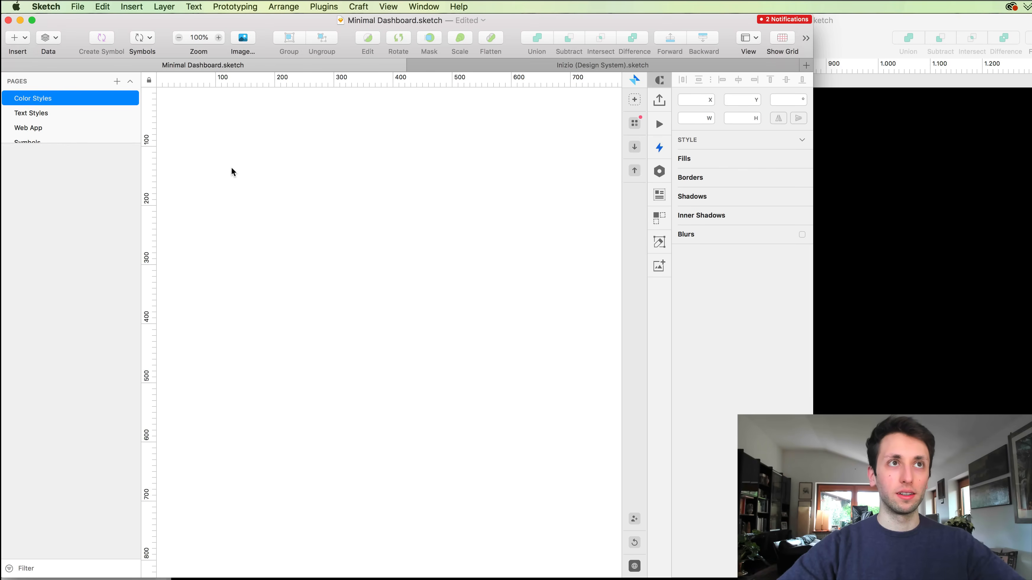
left_click(60, 130)
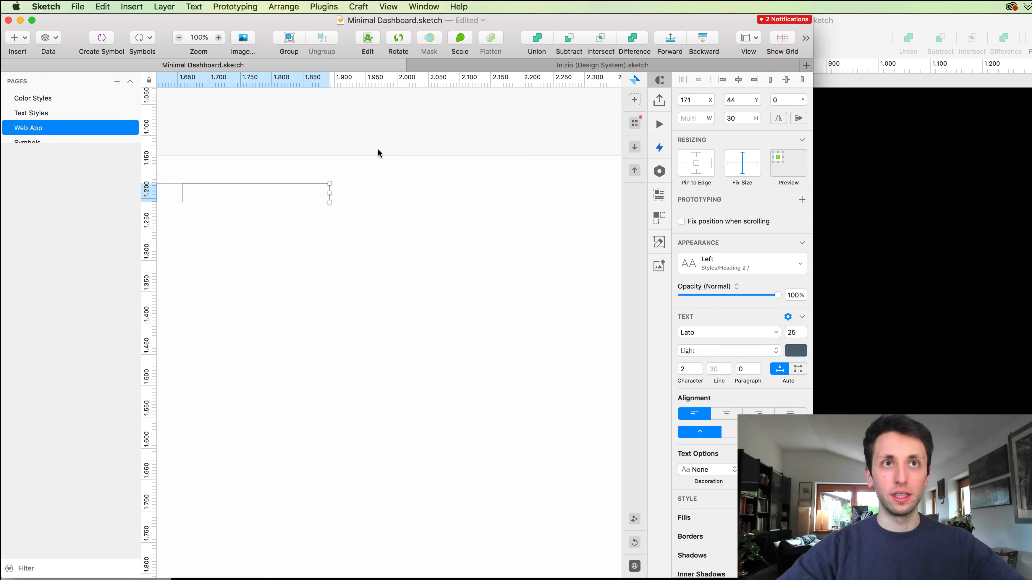
left_click(327, 263)
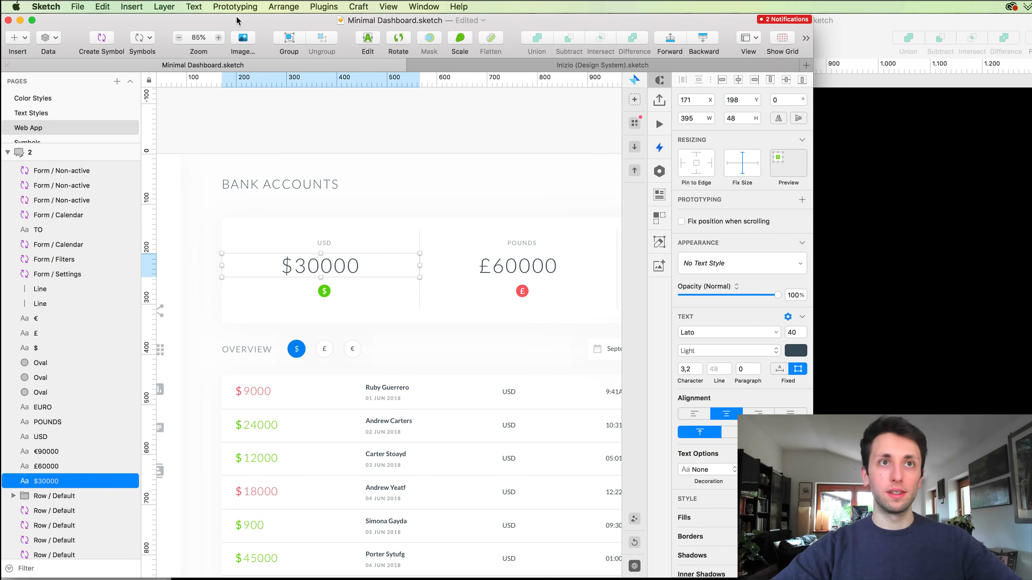
left_click(320, 7)
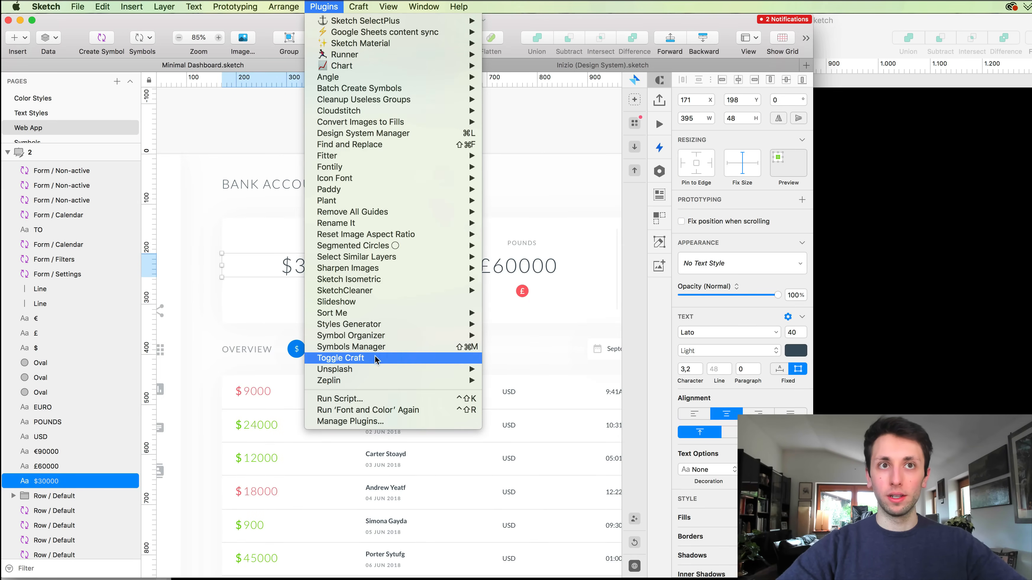
left_click(375, 411)
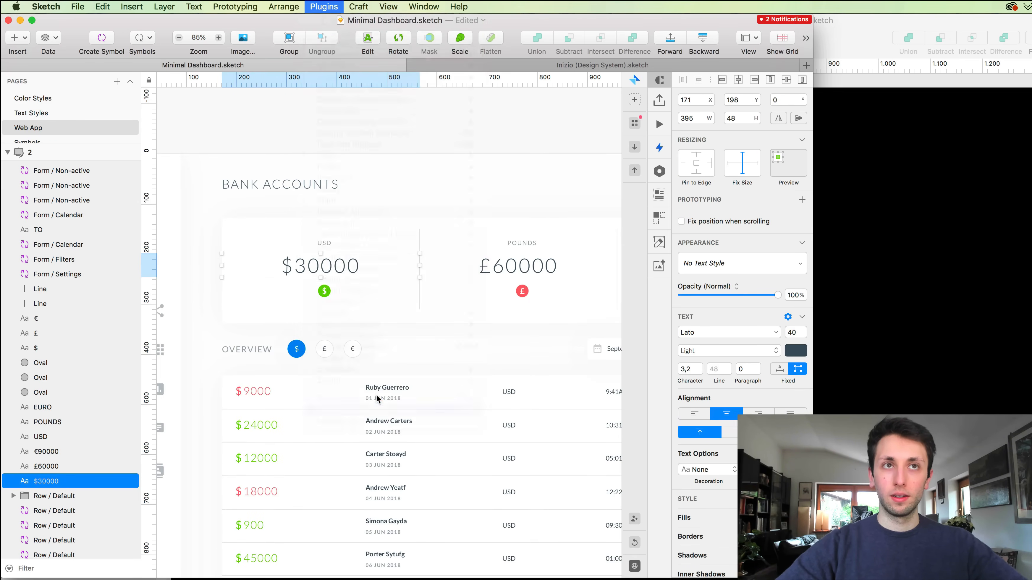
scroll(524, 265, "right", 3)
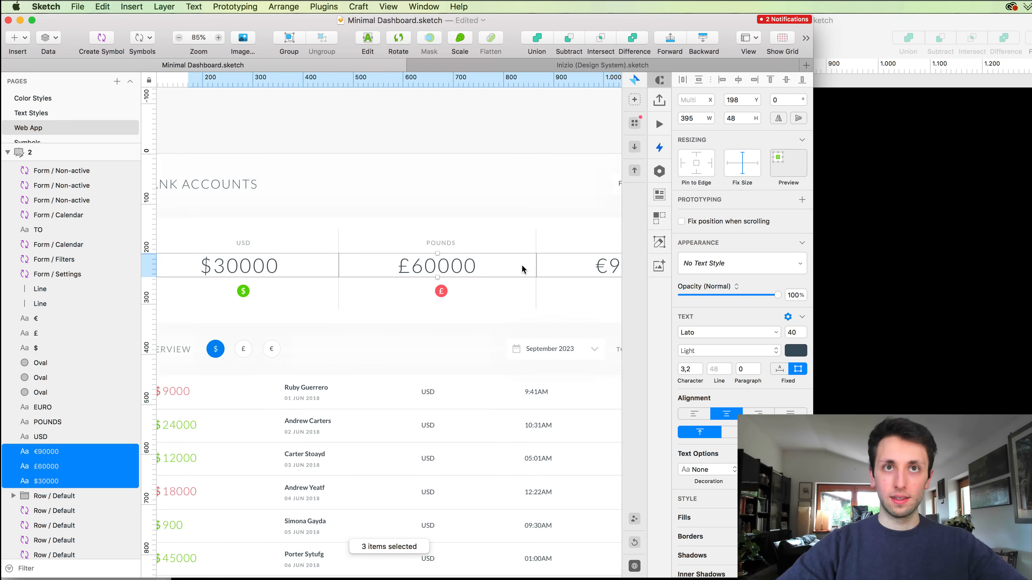
left_click(734, 260)
mouse_move(750, 303)
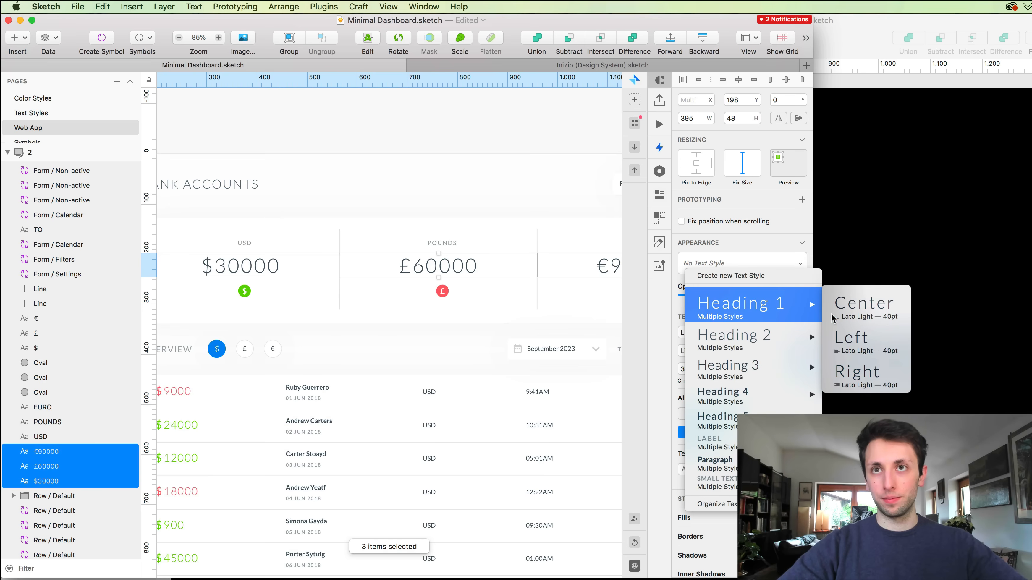
left_click(864, 311)
Select all text matching the POUNDS label's font and color, and apply the LABEL / Center text style.
left_click(441, 243)
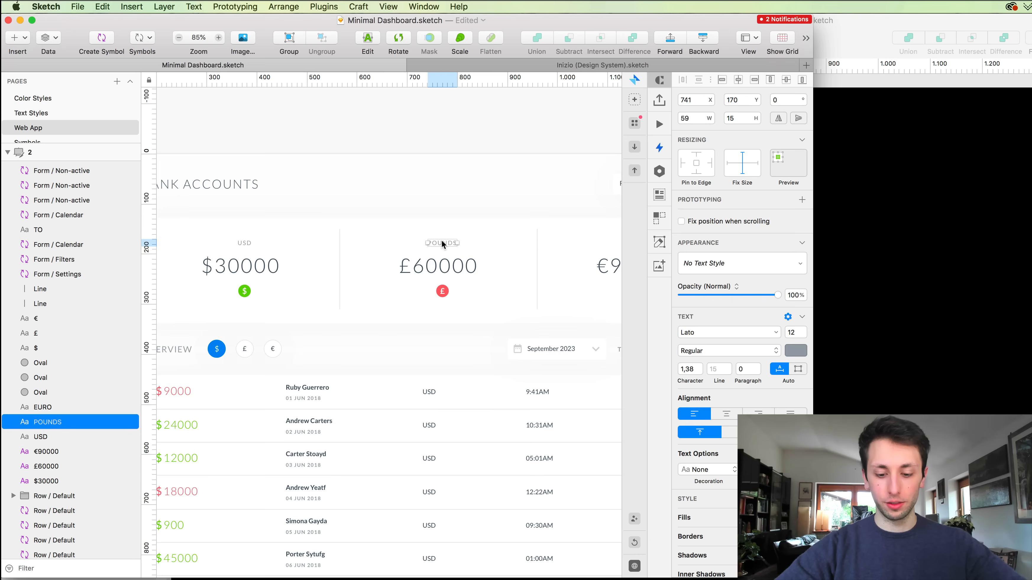
key("ctrl+shift+r")
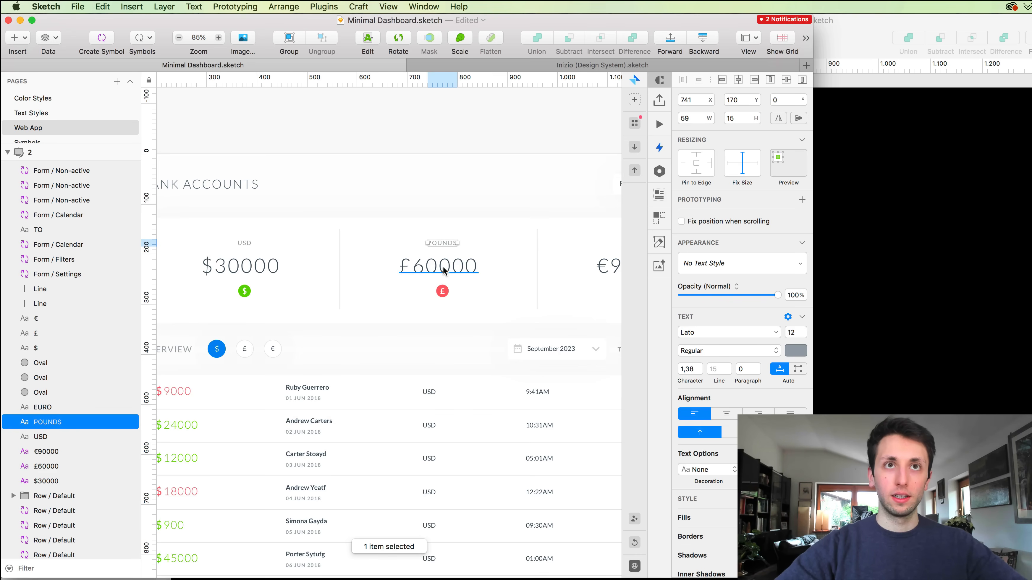
key("ctrl+shift+r")
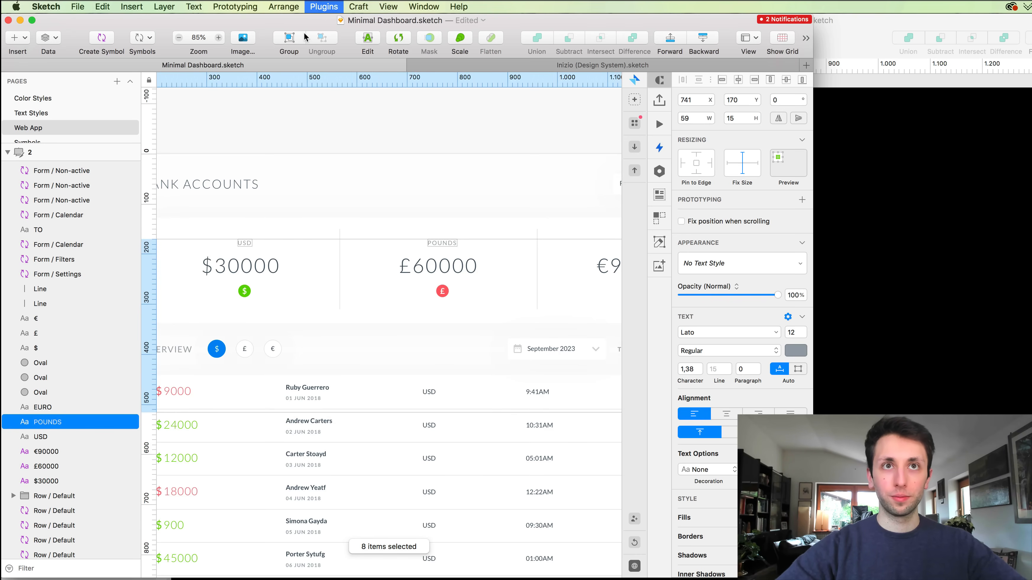
scroll(395, 254, "up", 1)
scroll(394, 255, "up", 2)
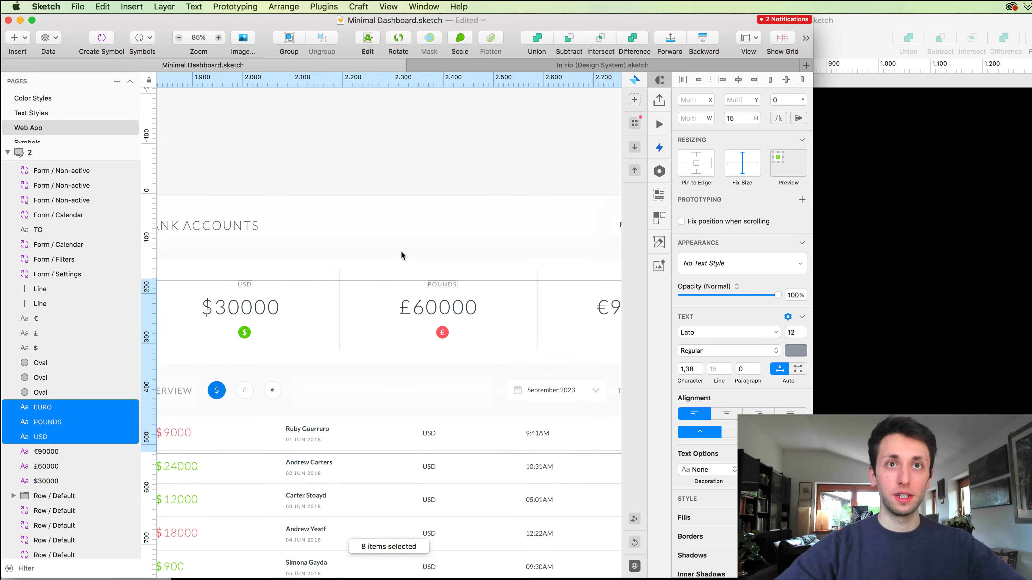
left_click(721, 260)
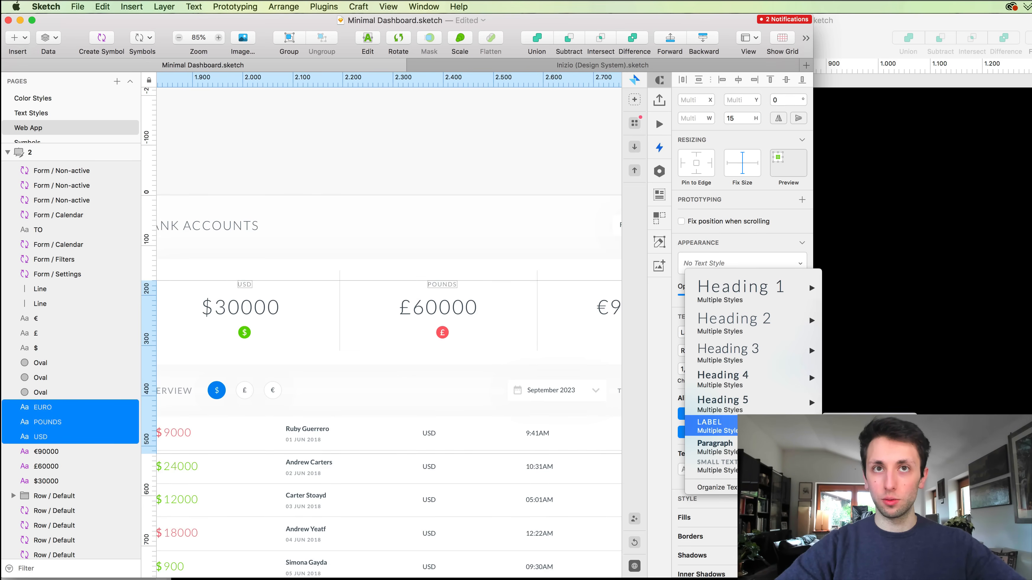
left_click(854, 426)
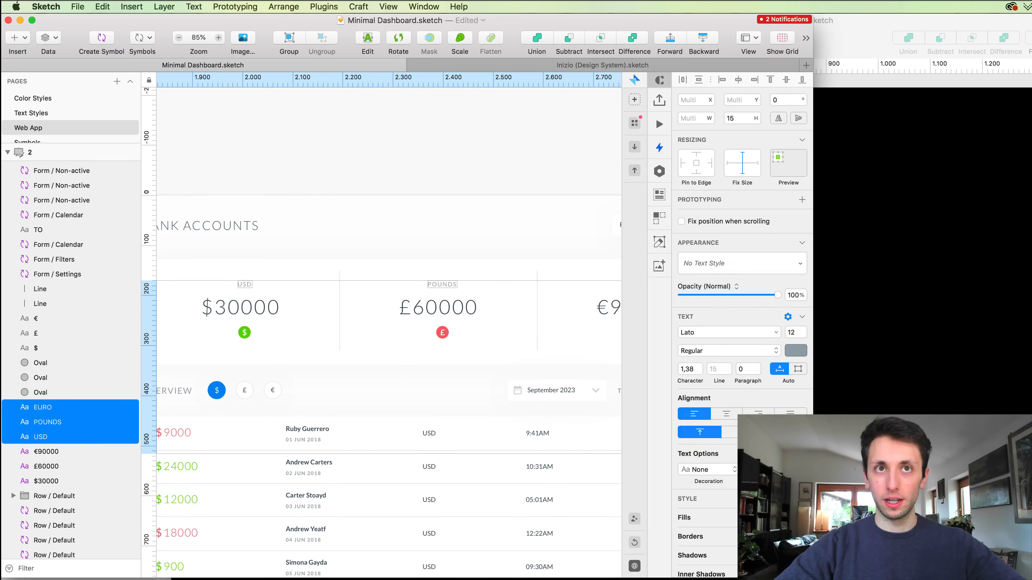
Deselect the restyled currency labels and save the document.
left_click(540, 223)
scroll(540, 223, "down", 2)
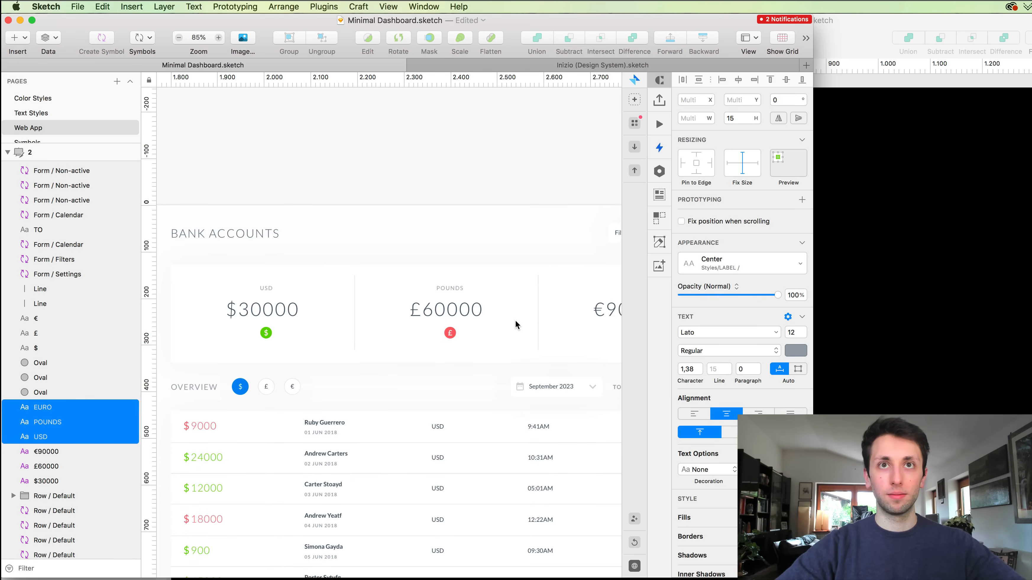
scroll(540, 380, "right", 8)
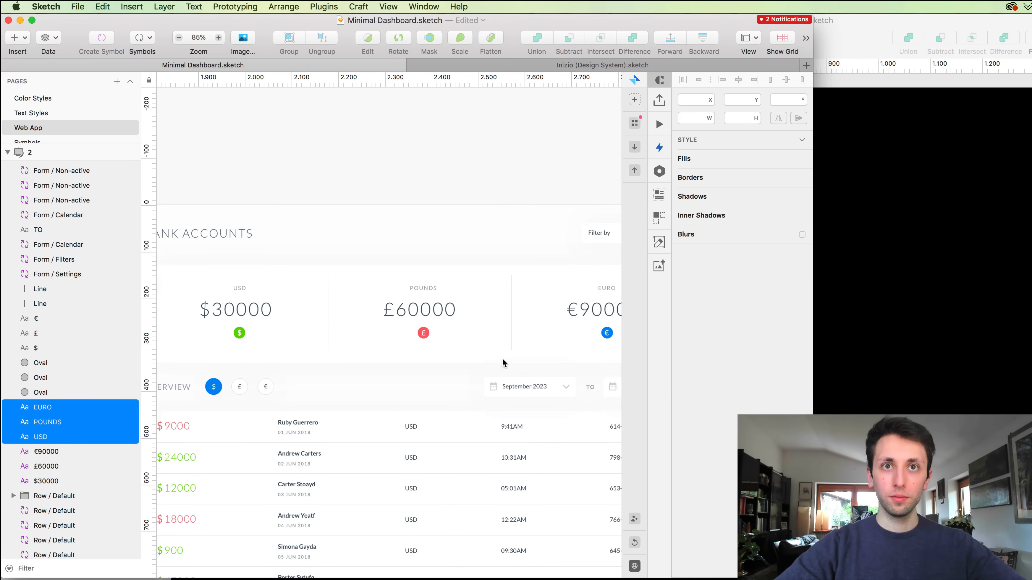
left_click(488, 346)
key("super+s")
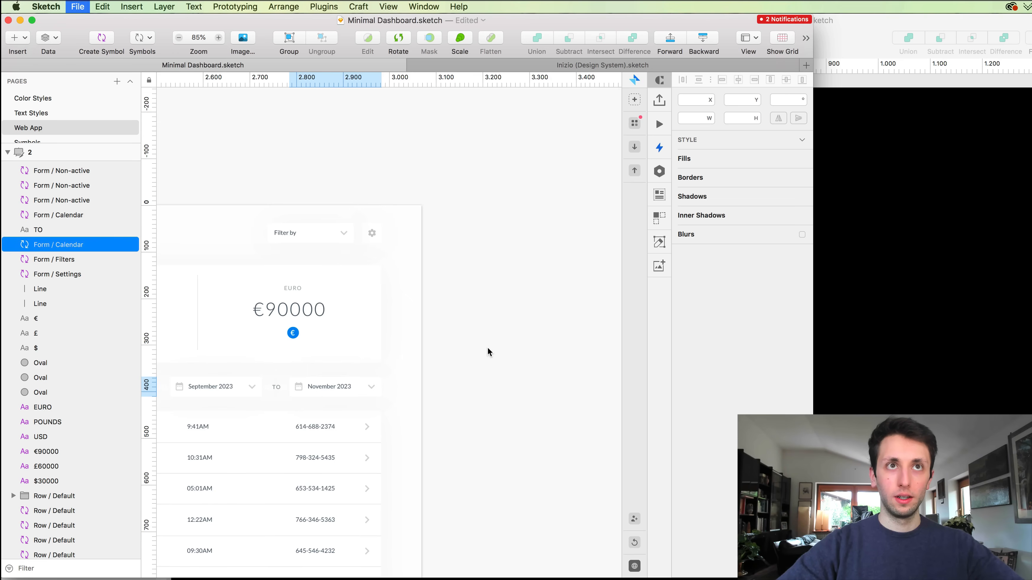
Check the text styles assigned to the TEAM MEMBER label and the BALANCE heading on Web App artboard 1.
scroll(487, 346, "left", 20)
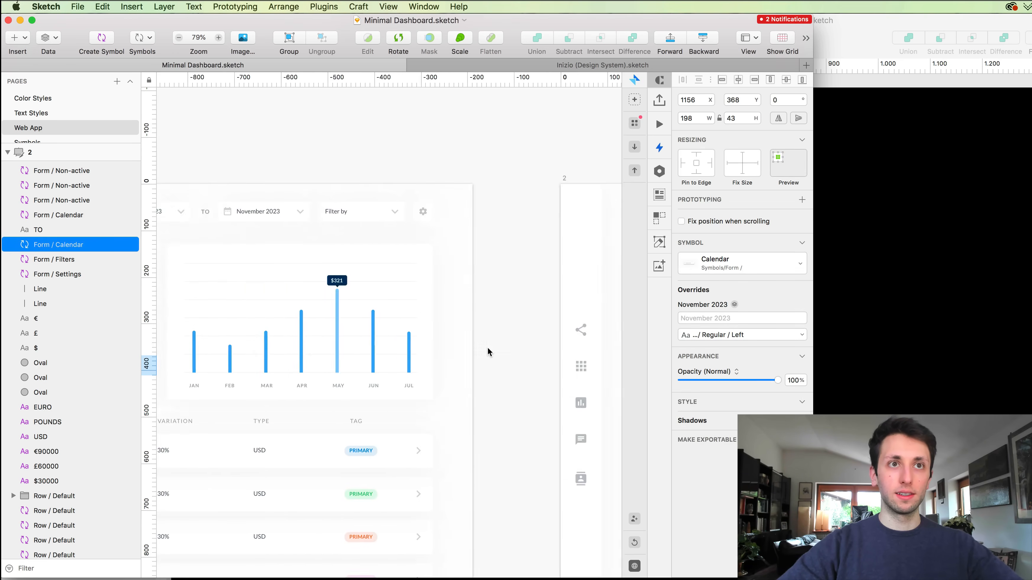
scroll(488, 346, "left", 10)
scroll(487, 346, "down", 5)
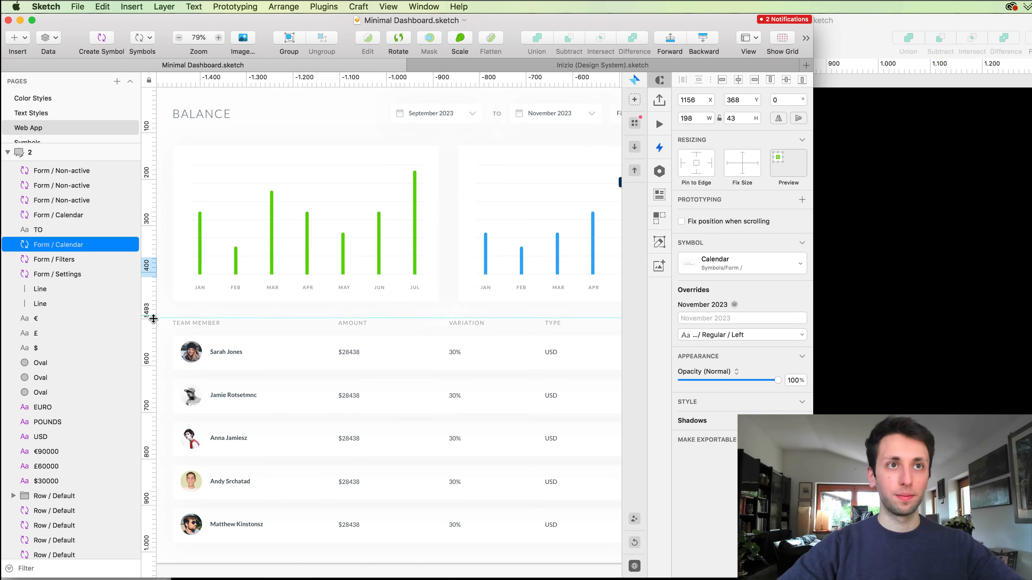
double_click(203, 324)
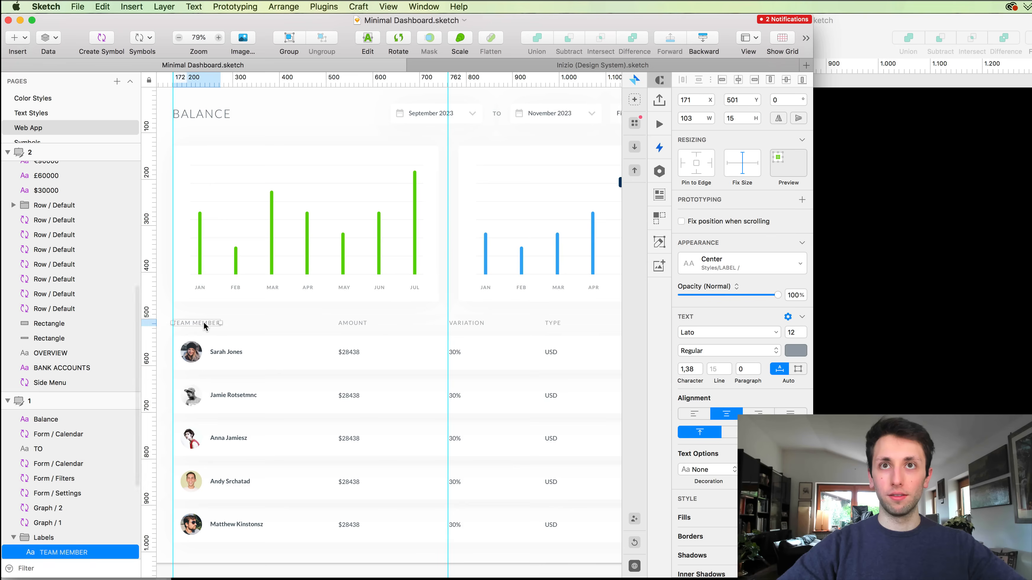
scroll(252, 195, "down", 1)
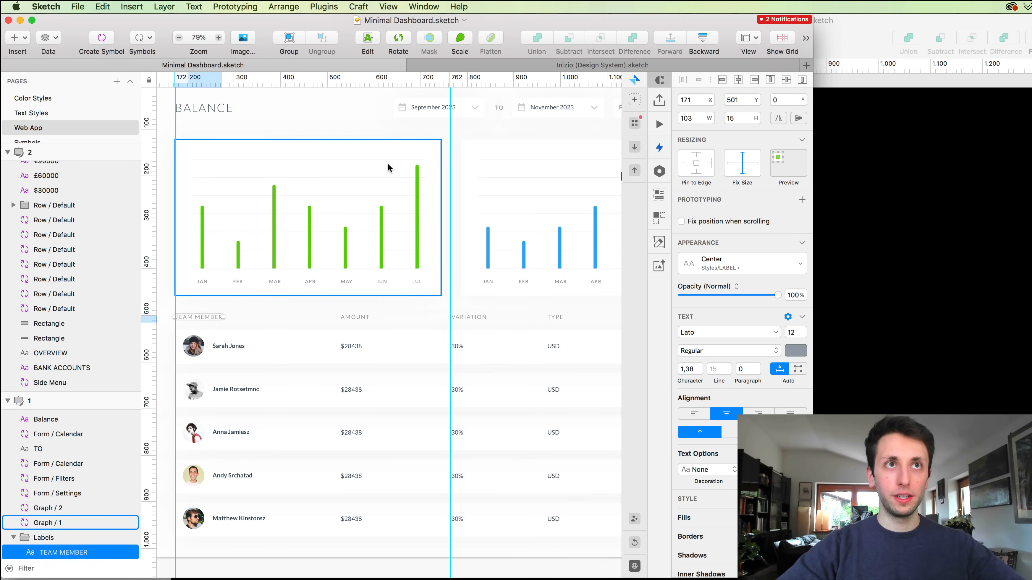
left_click(220, 102)
scroll(376, 272, "down", 2)
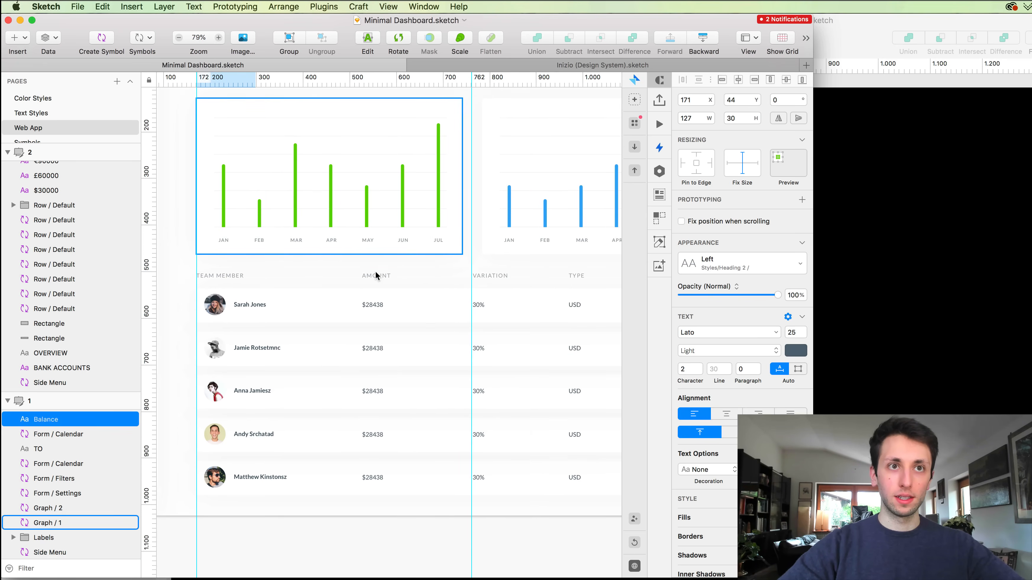
Open the source of the Row / Default symbol and check the text styles of its member name and $28438 amount.
left_click(269, 436)
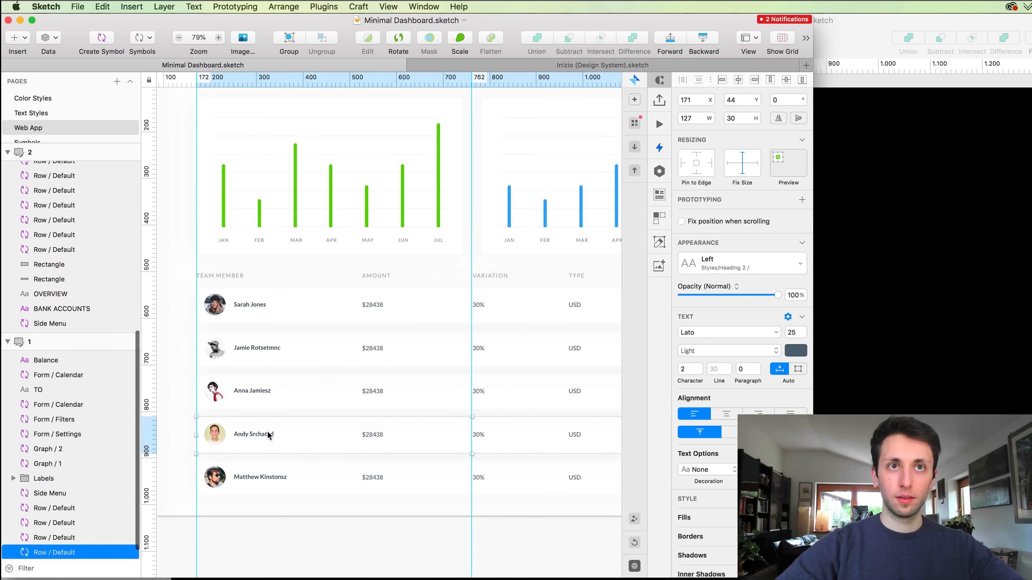
double_click(269, 435)
left_click(374, 436)
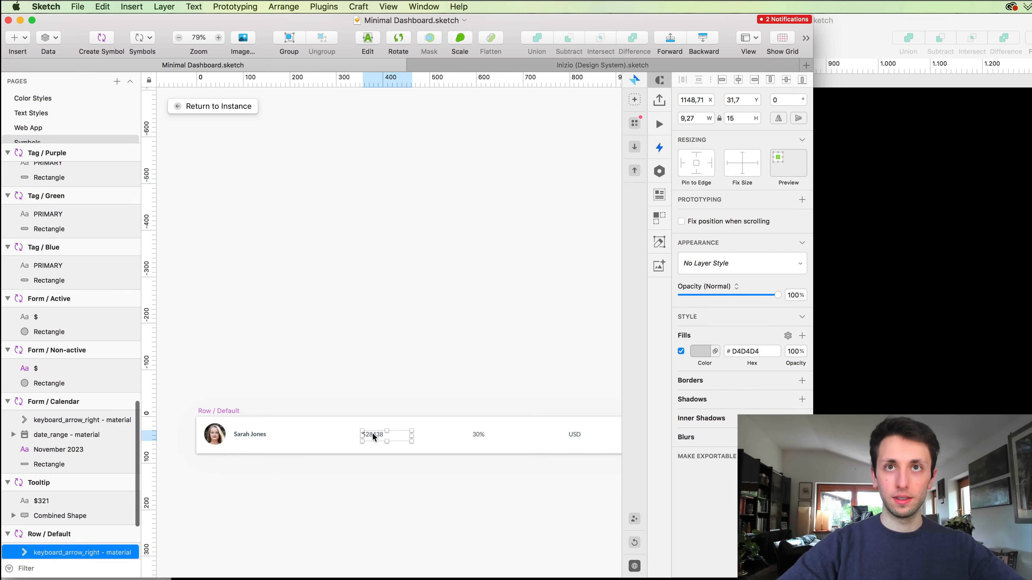
left_click(249, 435)
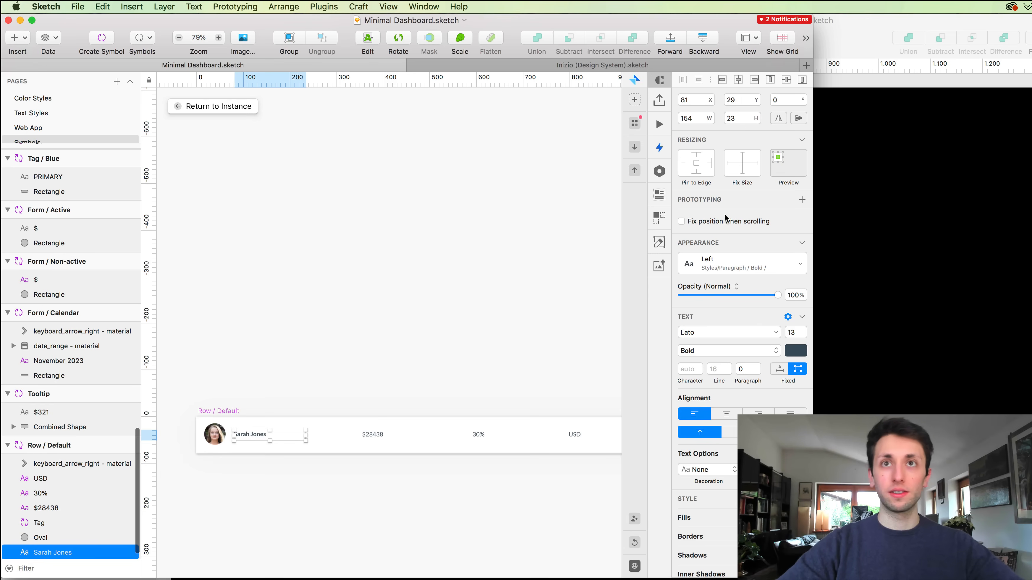
left_click(374, 435)
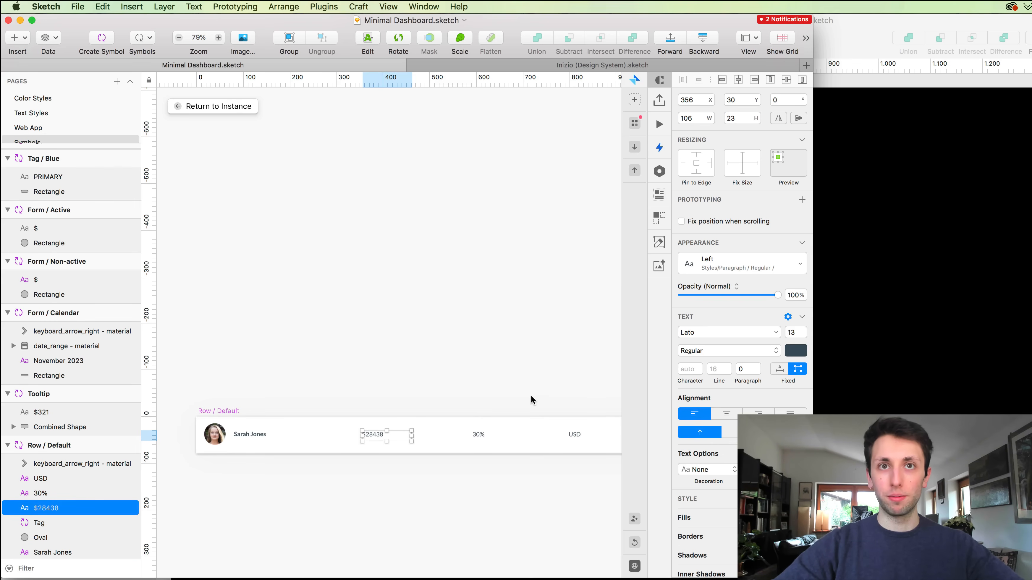
Check the text styles of the November 2023 text in Form / Calendar and the PRIMARY text in Tag / Blue.
scroll(530, 398, "right", 10)
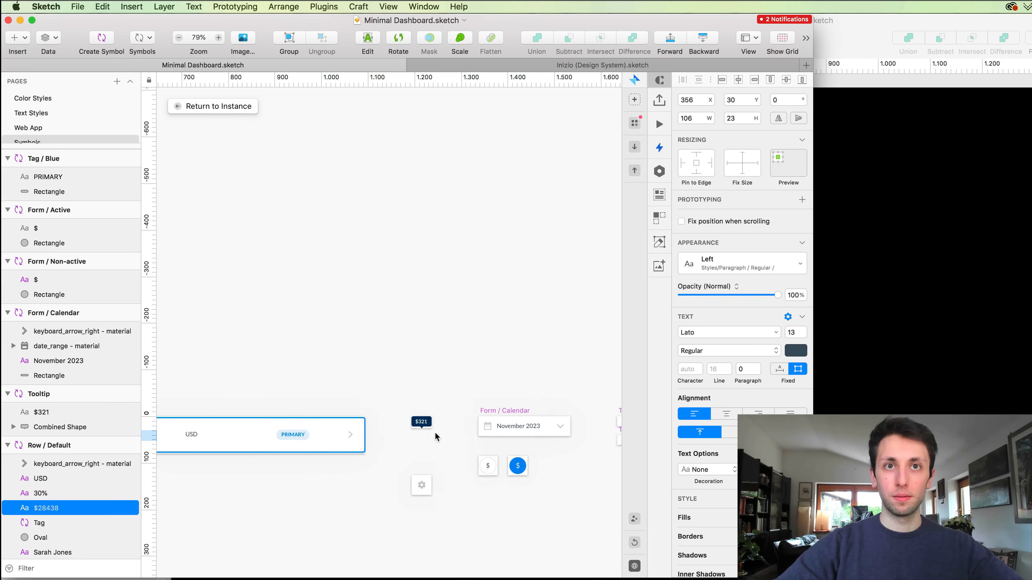
scroll(435, 432, "right", 5)
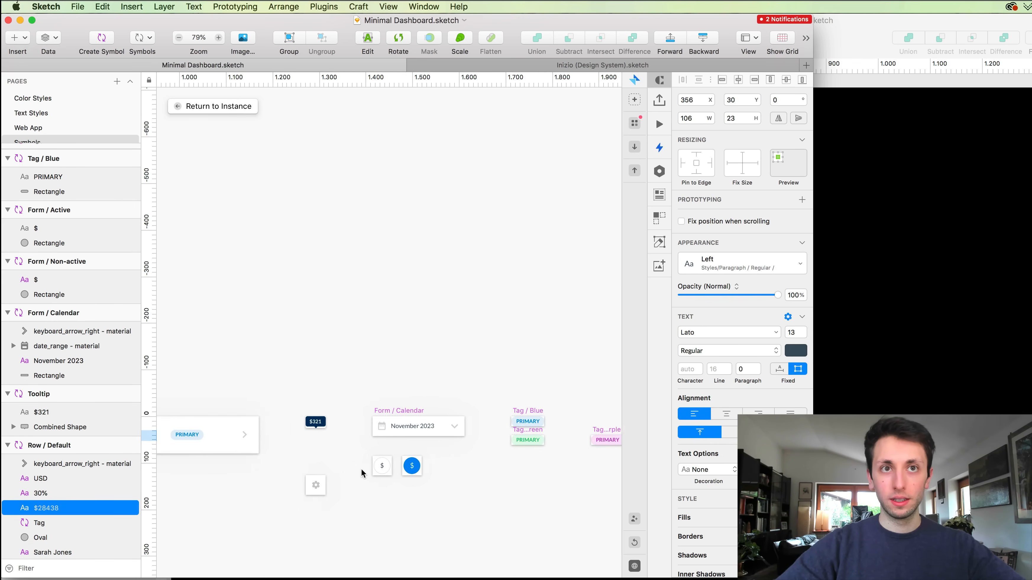
left_click(413, 426)
scroll(413, 430, "right", 3)
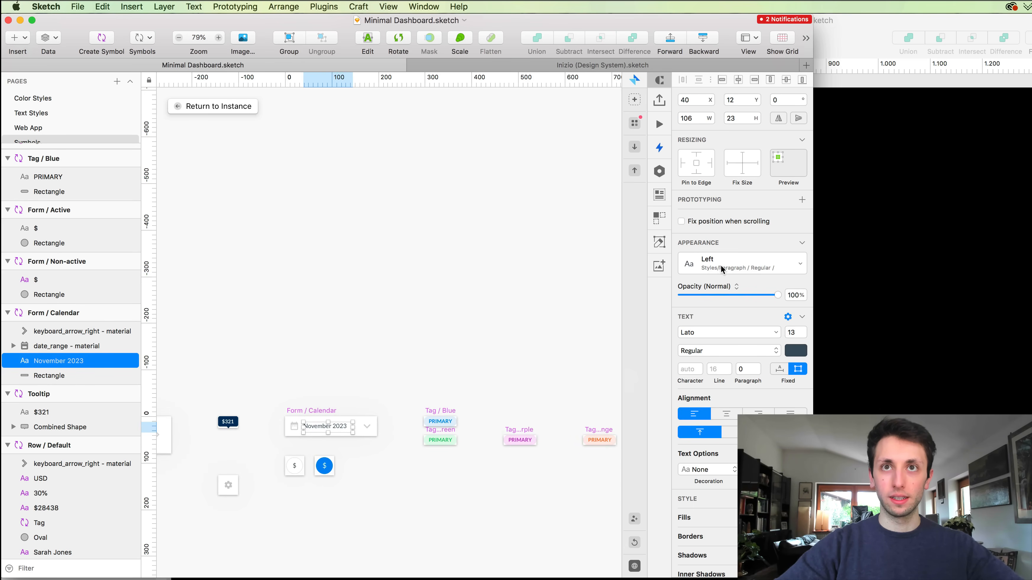
scroll(512, 412, "up", 4)
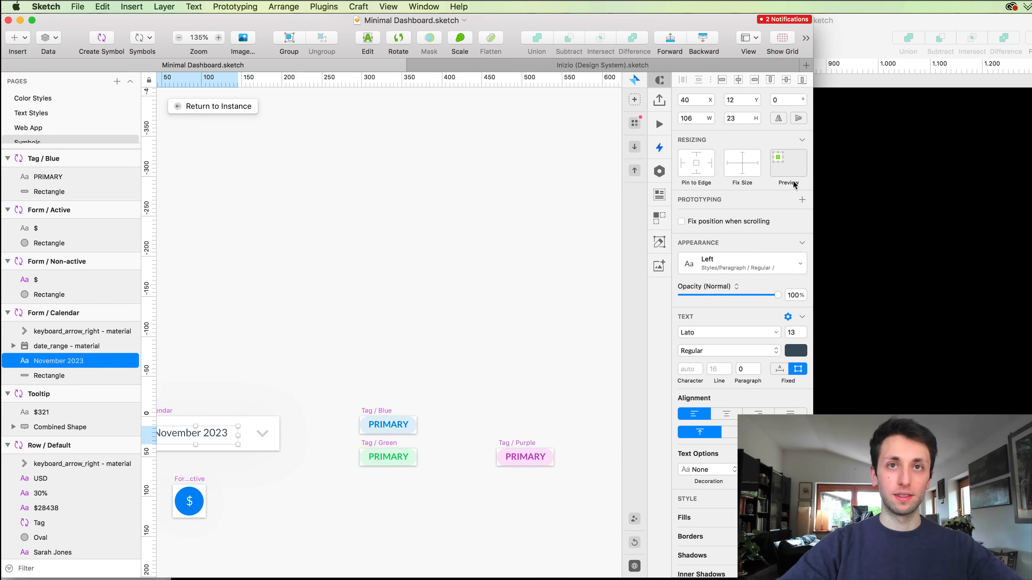
left_click(388, 424)
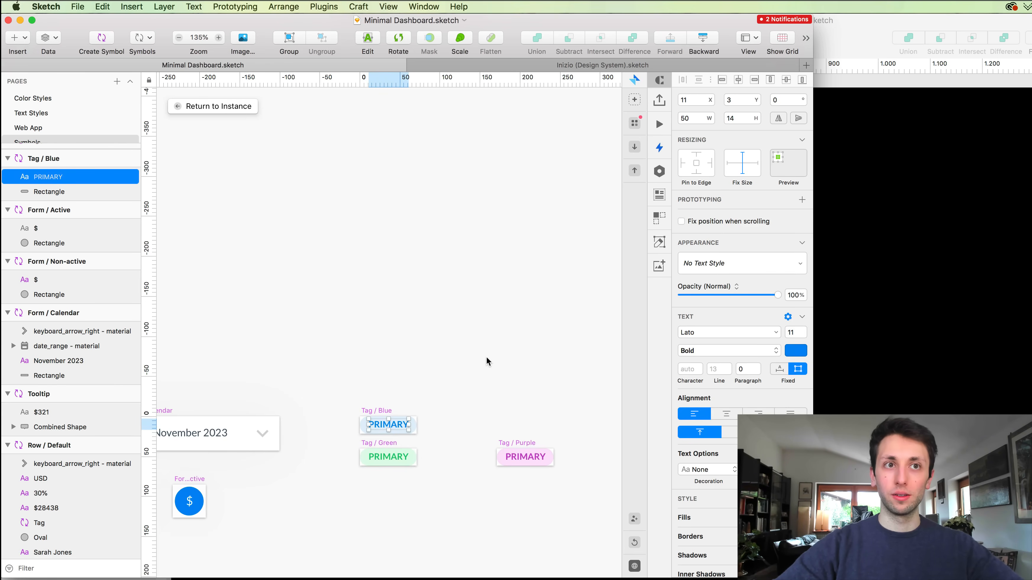
Deselect the tag text and look over the text in the graph, filter, side menu and pricing row symbols.
key("Escape")
key("super+1")
scroll(486, 360, "right", 15)
scroll(487, 360, "down", 2)
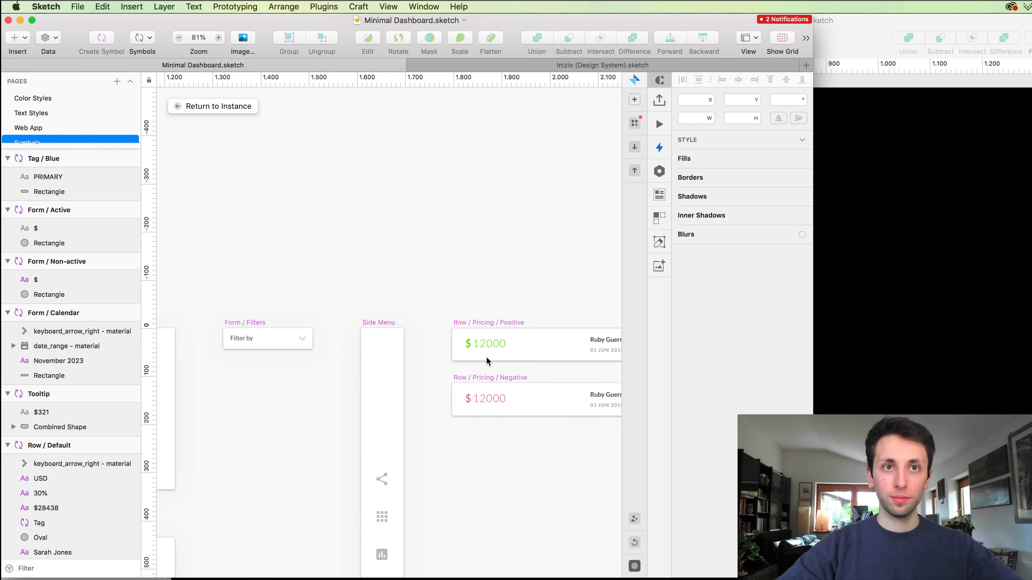
scroll(487, 356, "down", 9)
scroll(486, 356, "left", 7)
scroll(487, 357, "up", 7)
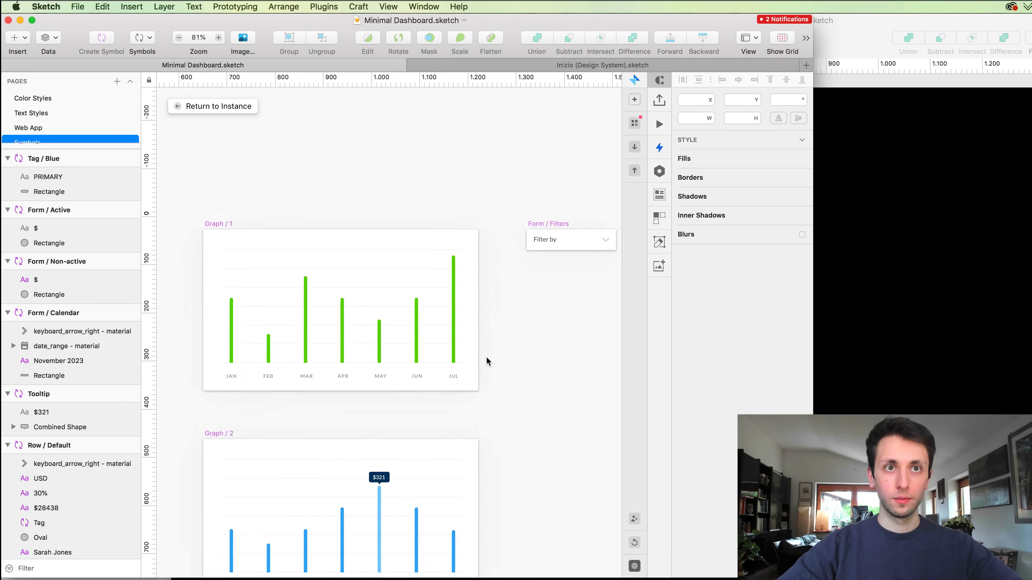
scroll(487, 357, "right", 20)
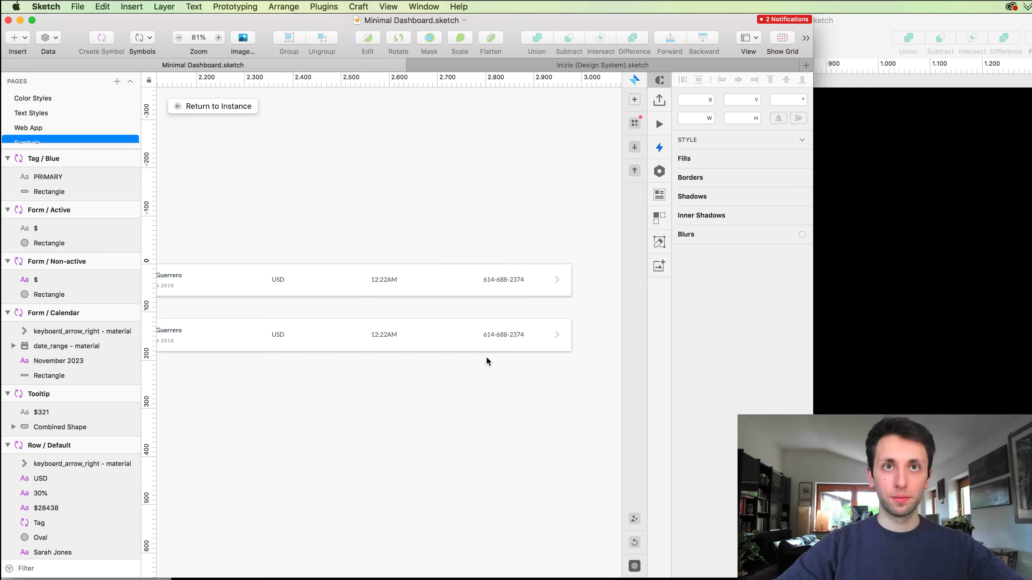
scroll(486, 357, "down", 5)
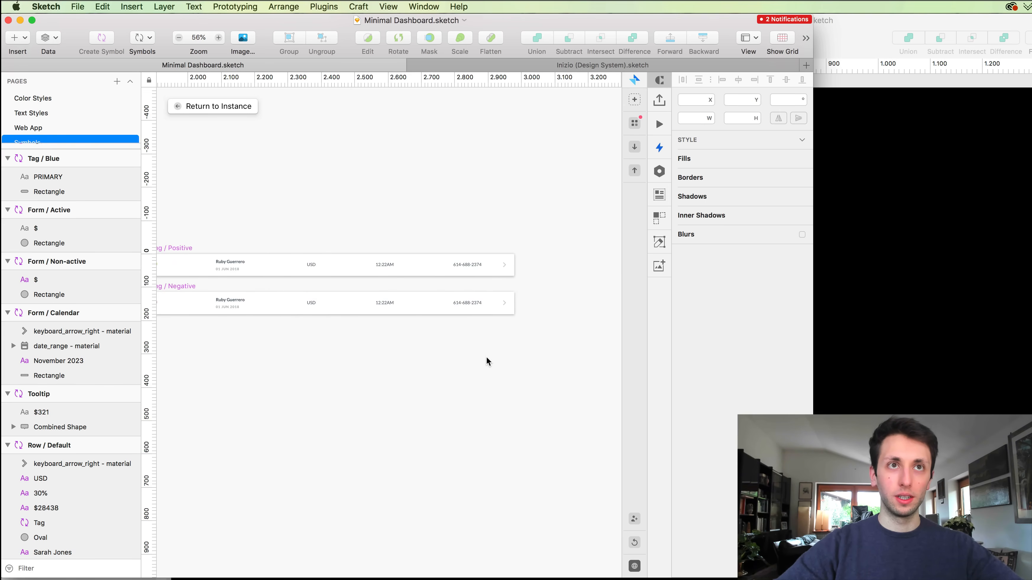
scroll(486, 357, "left", 4)
On the Text Styles page, select all Heading 1 through Heading 5 text layers in their left, center and right variants.
left_click(42, 114)
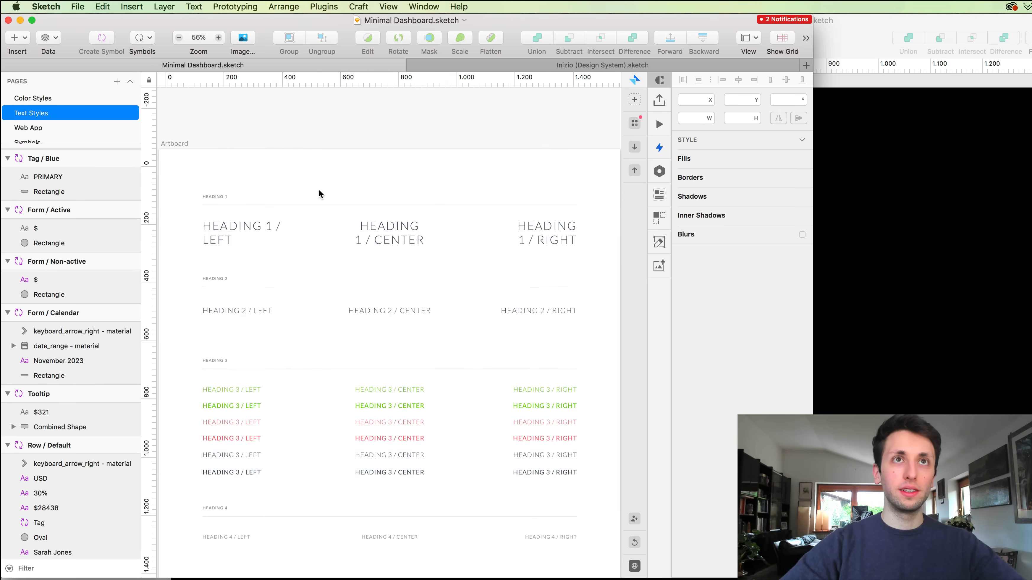
scroll(360, 153, "down", 3)
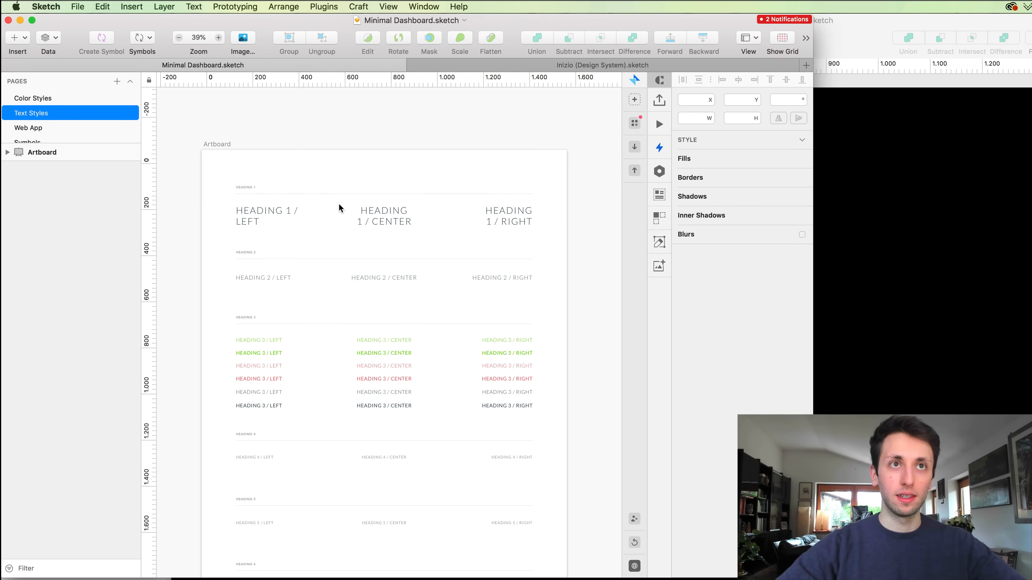
left_click_drag(210, 205, 527, 230)
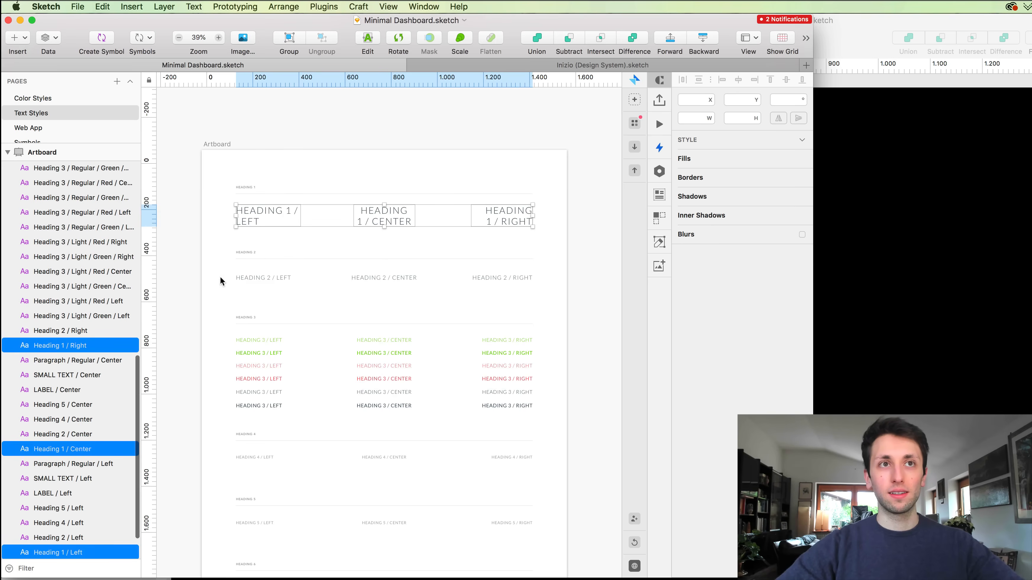
left_click_drag(208, 273, 540, 290)
left_click_drag(553, 335, 250, 412)
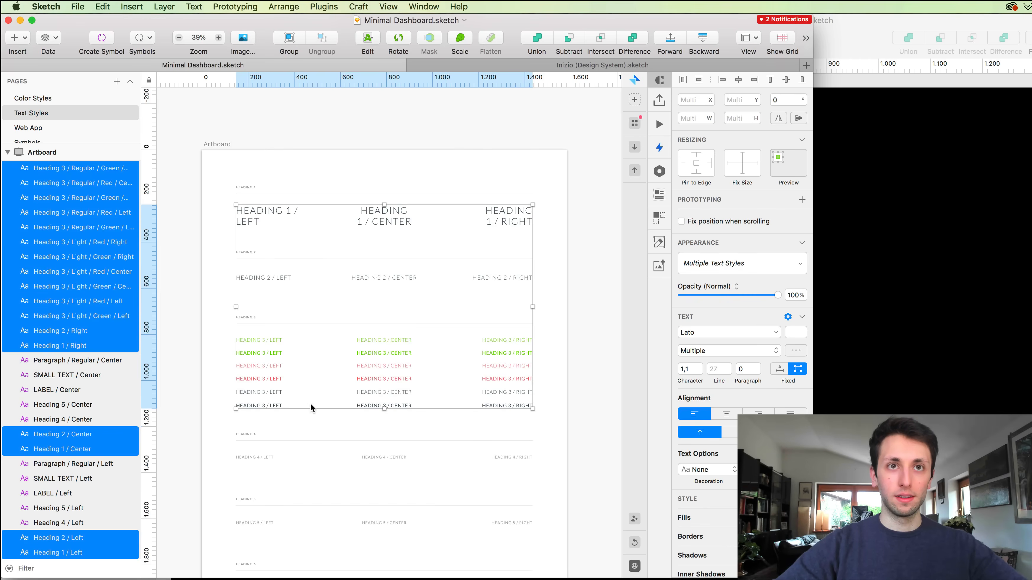
scroll(311, 403, "down", 5)
left_click_drag(187, 277, 217, 388)
Add all Paragraph, LABEL and SMALL TEXT layers on the artboard to the current selection.
scroll(329, 438, "down", 5)
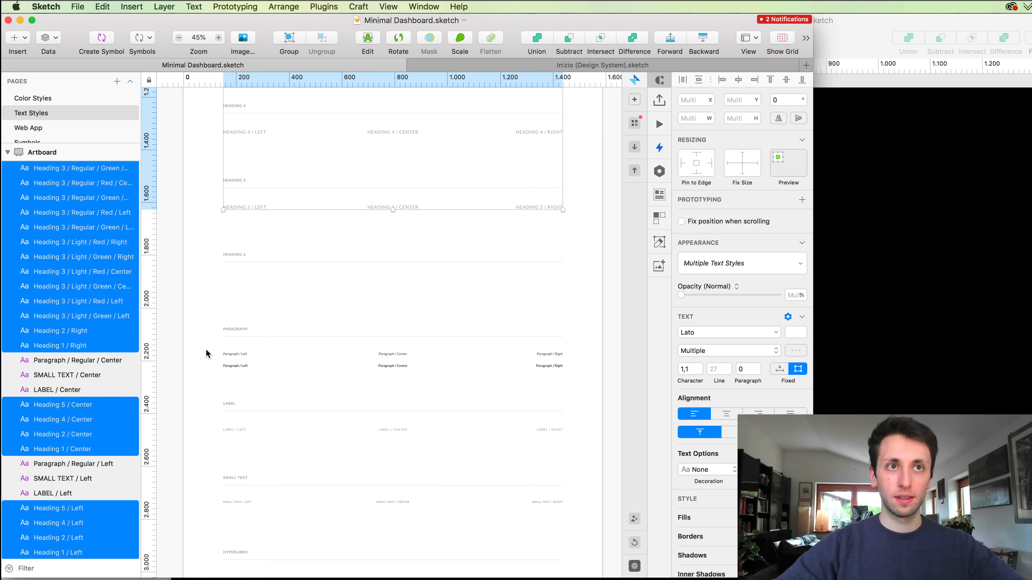
left_click_drag(206, 353, 583, 367)
scroll(584, 369, "down", 5)
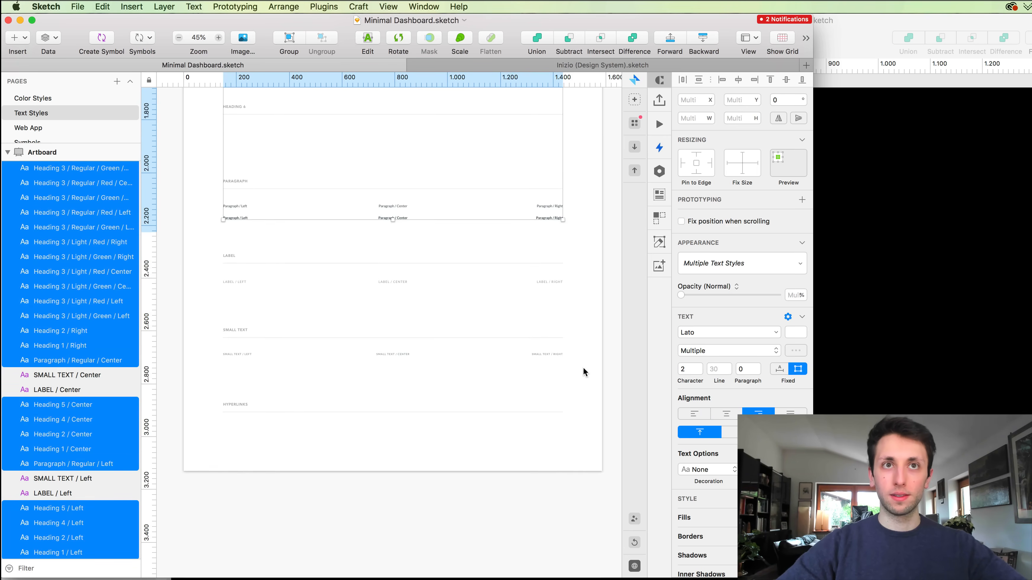
left_click_drag(210, 272, 546, 302)
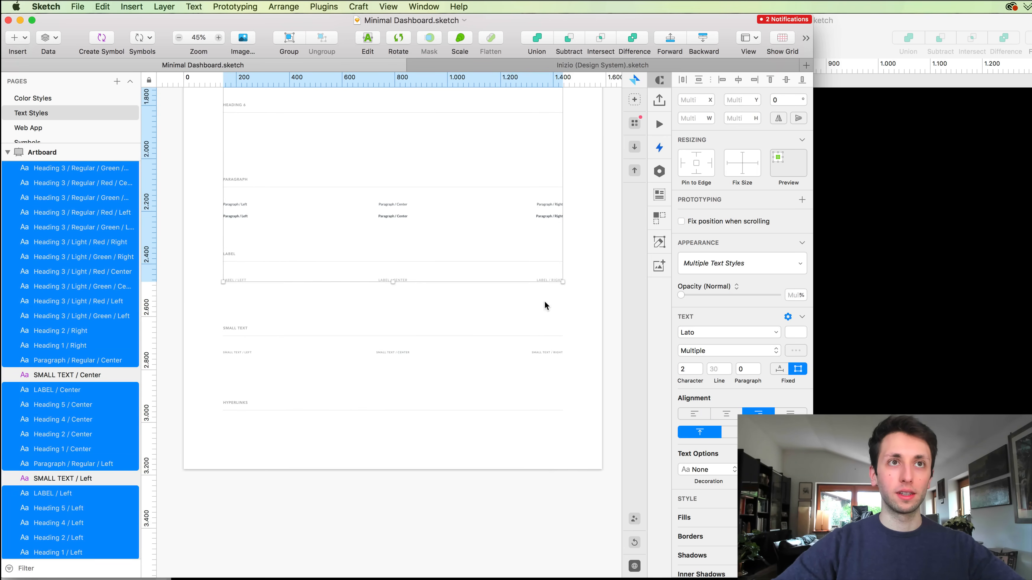
left_click_drag(296, 359, 555, 368)
scroll(562, 346, "up", 1)
scroll(562, 346, "up", 1)
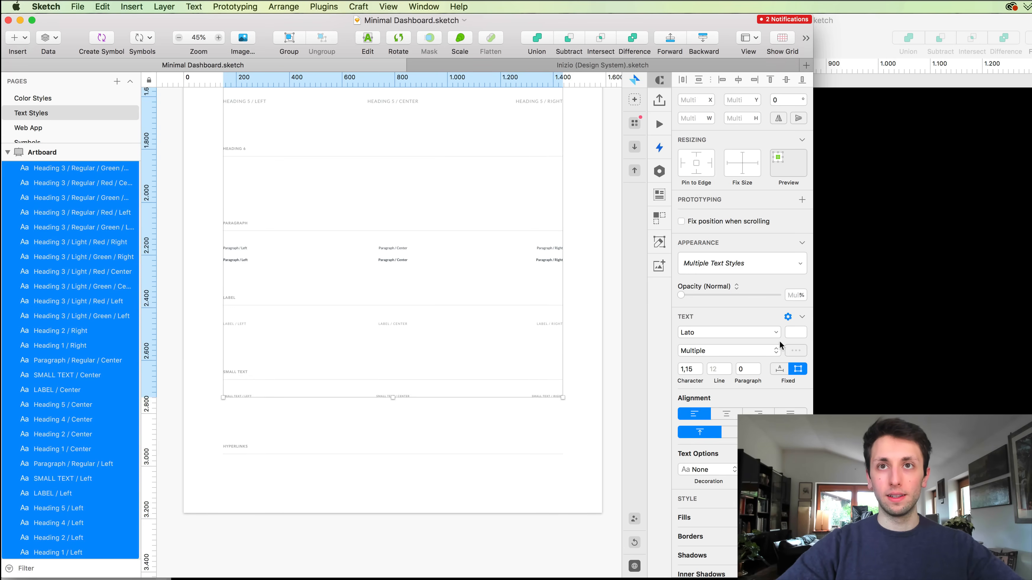
Recolor the selected text layers to the global red D0021B, update their shared text styles and check the style list.
left_click(796, 351)
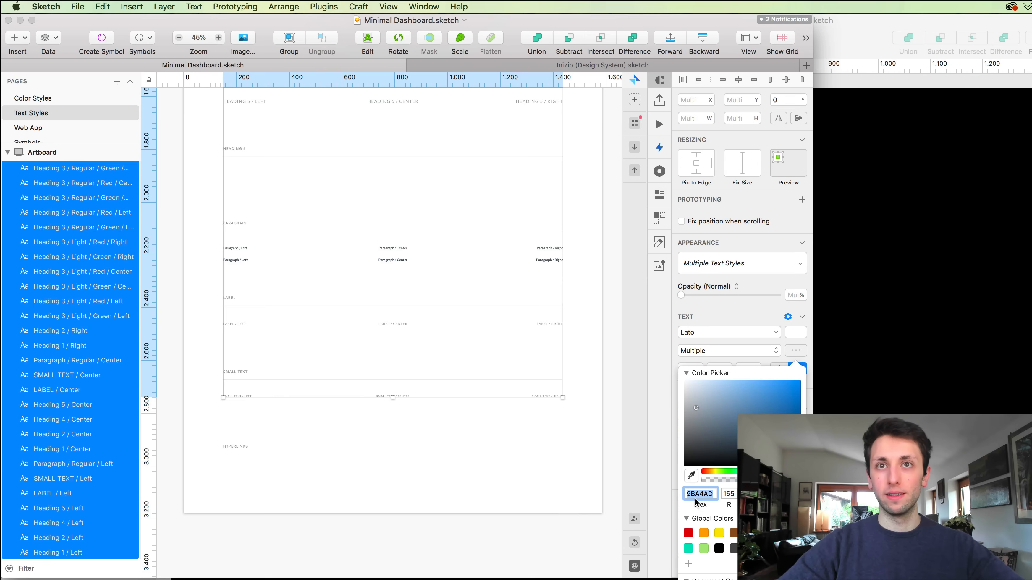
left_click(689, 533)
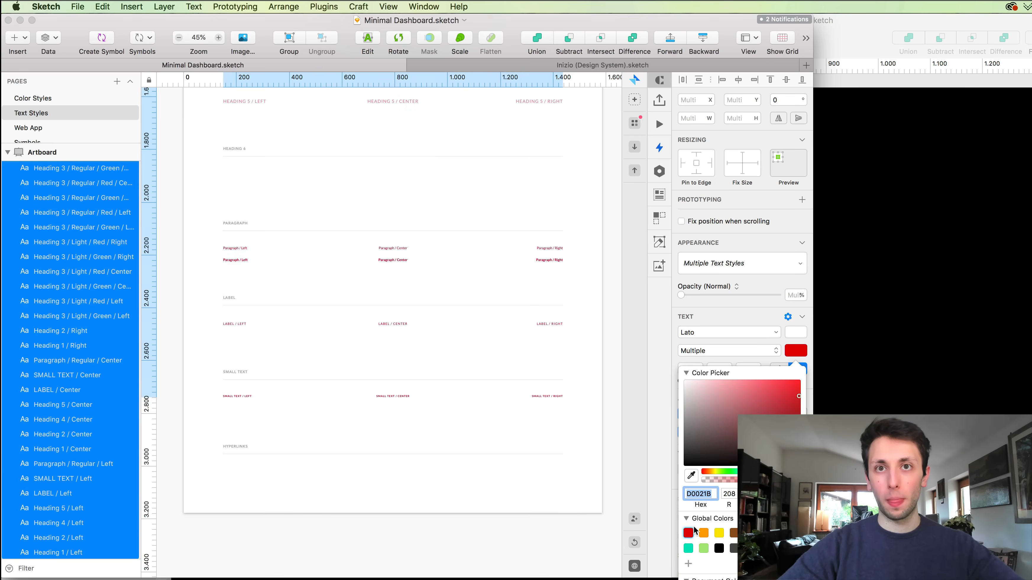
left_click(720, 264)
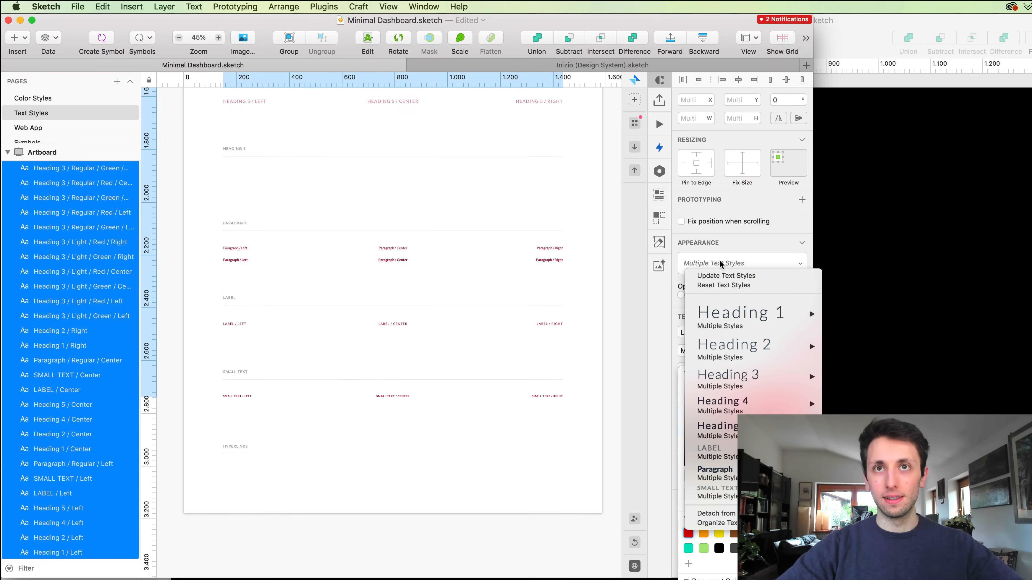
left_click(723, 276)
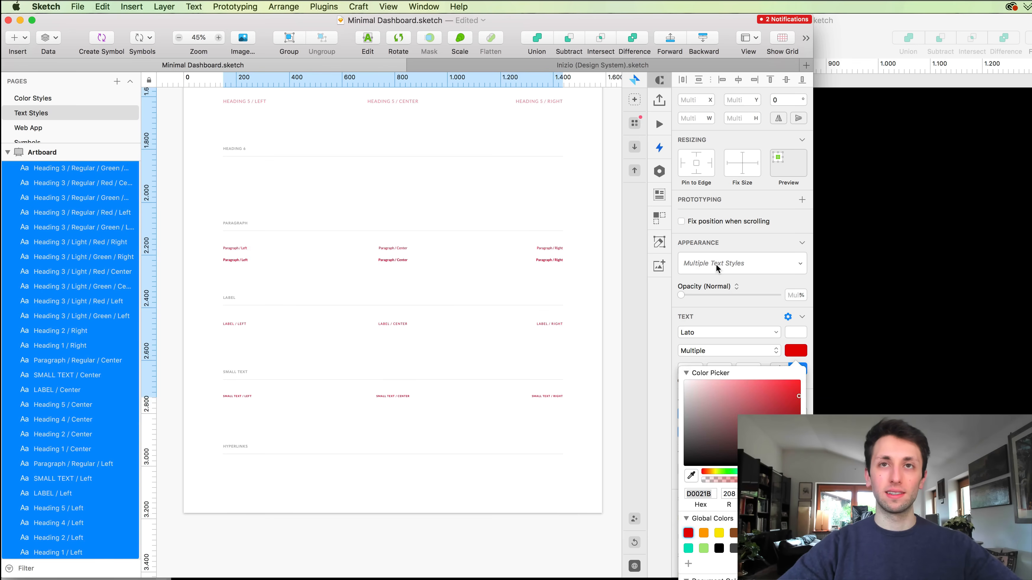
left_click(716, 264)
left_click(727, 263)
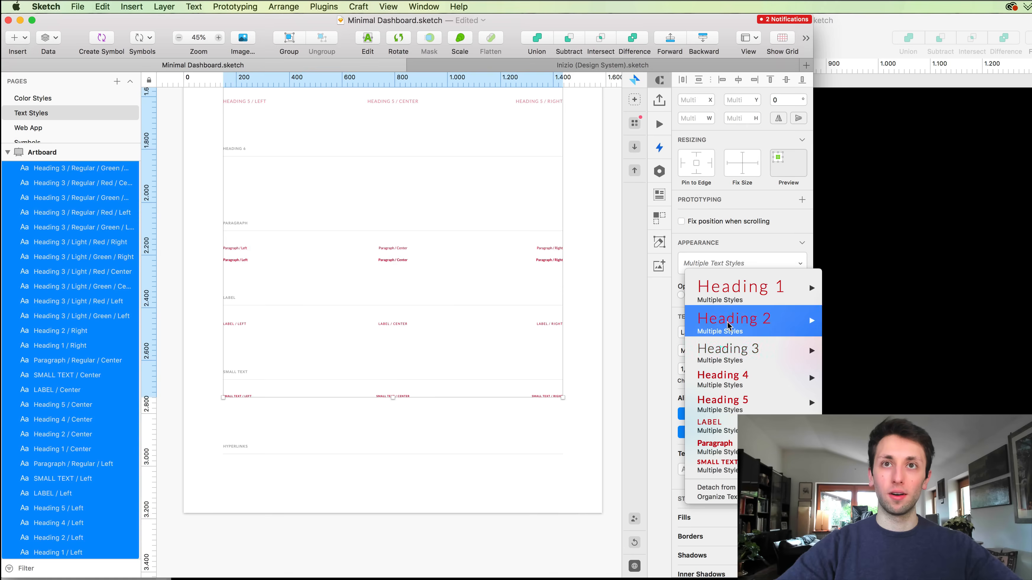
Go to the Web App page and check the updated text color on the Balance and Bank Accounts artboards.
left_click(43, 129)
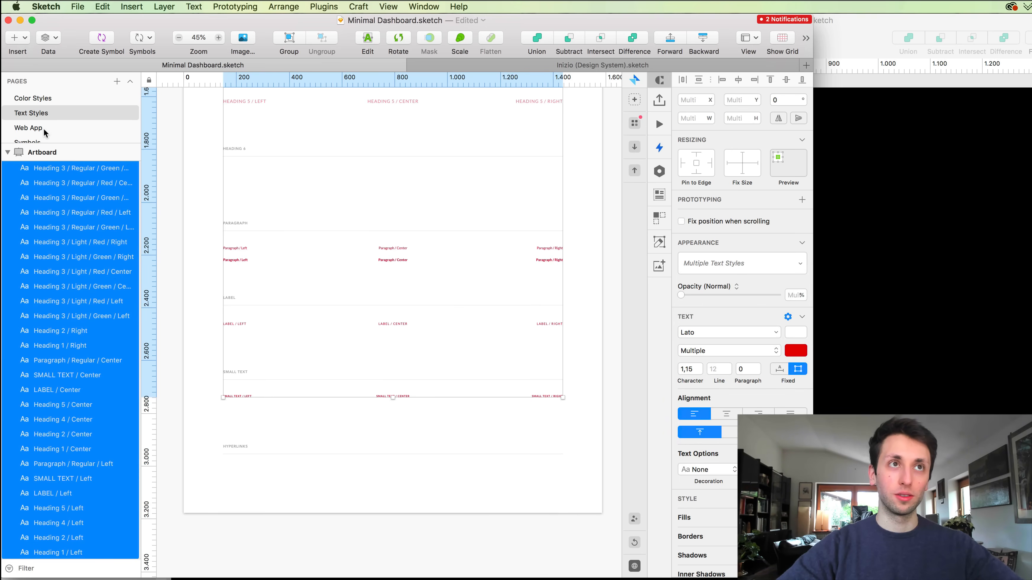
left_click(45, 129)
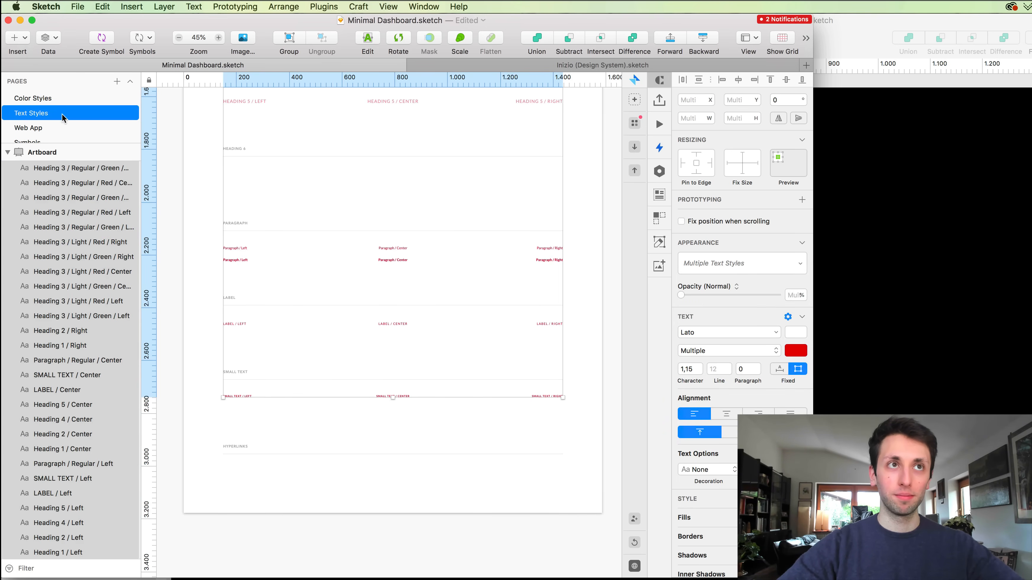
left_click(65, 127)
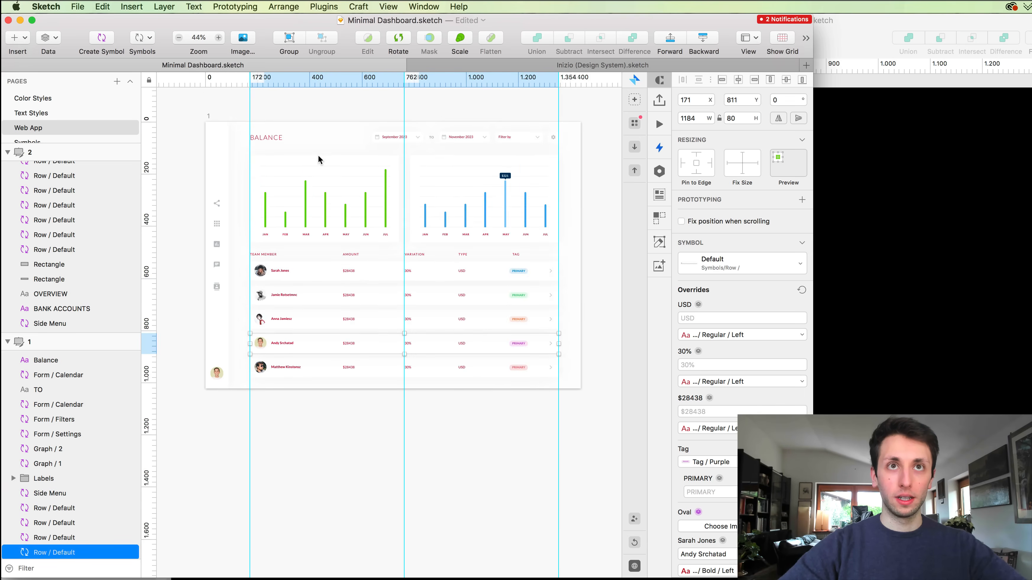
scroll(320, 166, "right", 10)
scroll(321, 171, "right", 5)
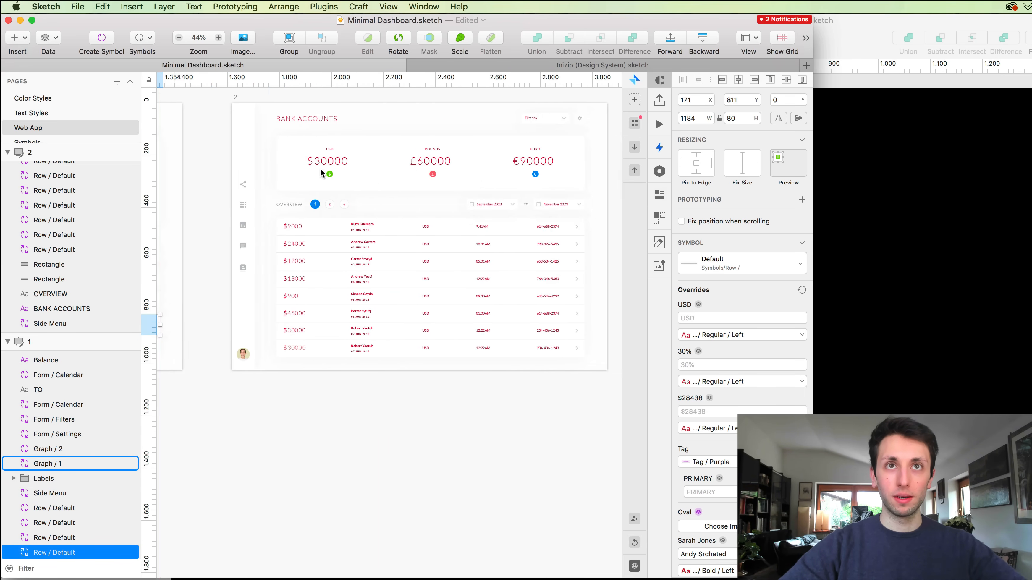
Examine the recolored headings, amounts, graph labels and table rows up close on the Bank Accounts and Balance artboards.
scroll(366, 166, "up", 5)
scroll(404, 161, "right", 2)
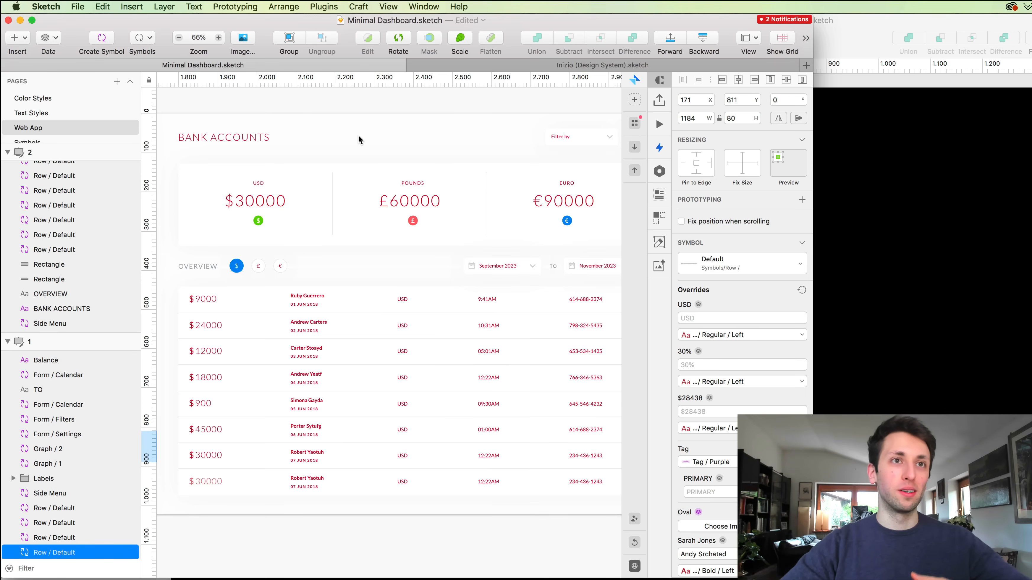
scroll(359, 135, "up", 2)
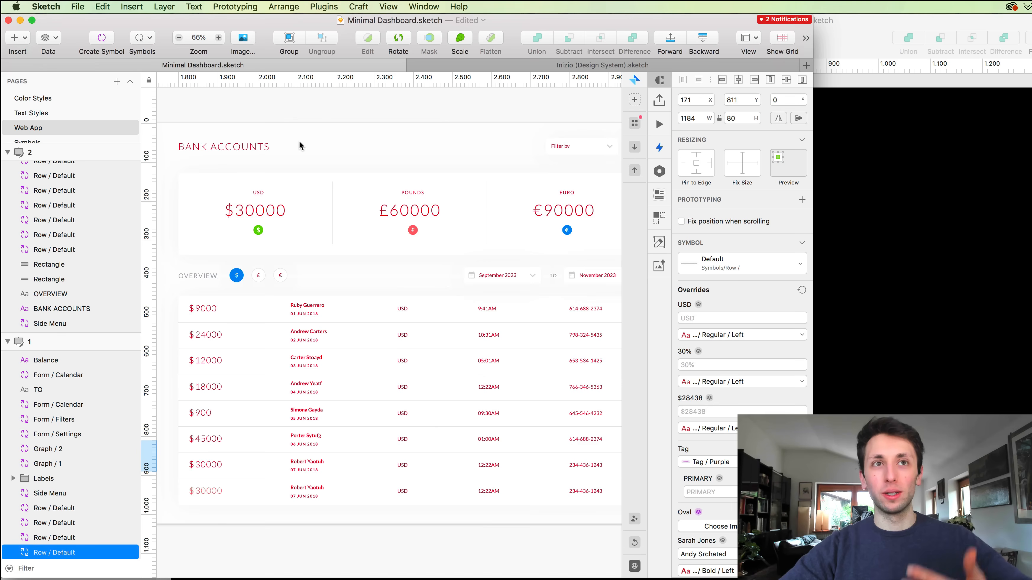
scroll(313, 137, "up", 1)
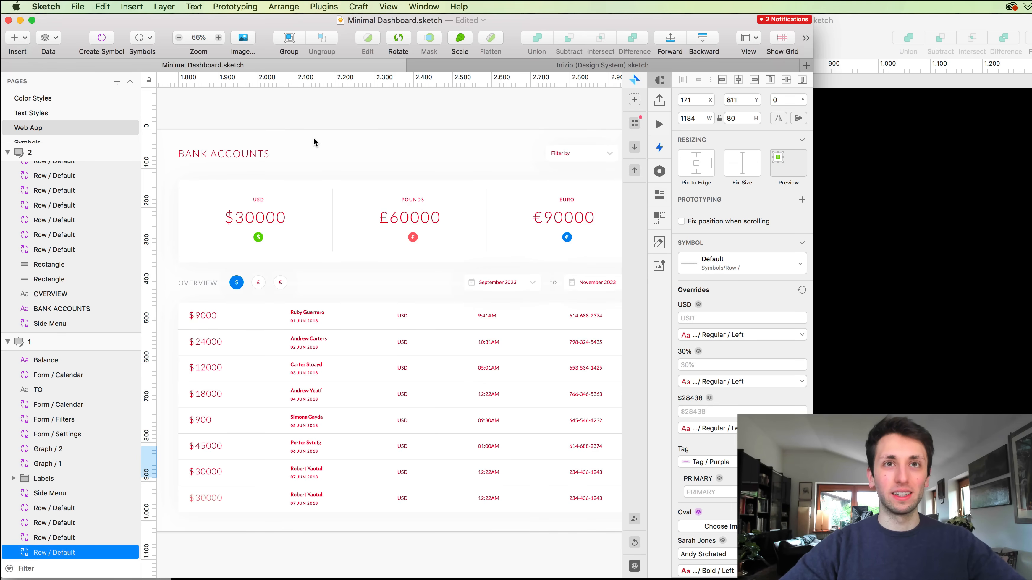
scroll(312, 137, "down", 3)
scroll(313, 137, "left", 15)
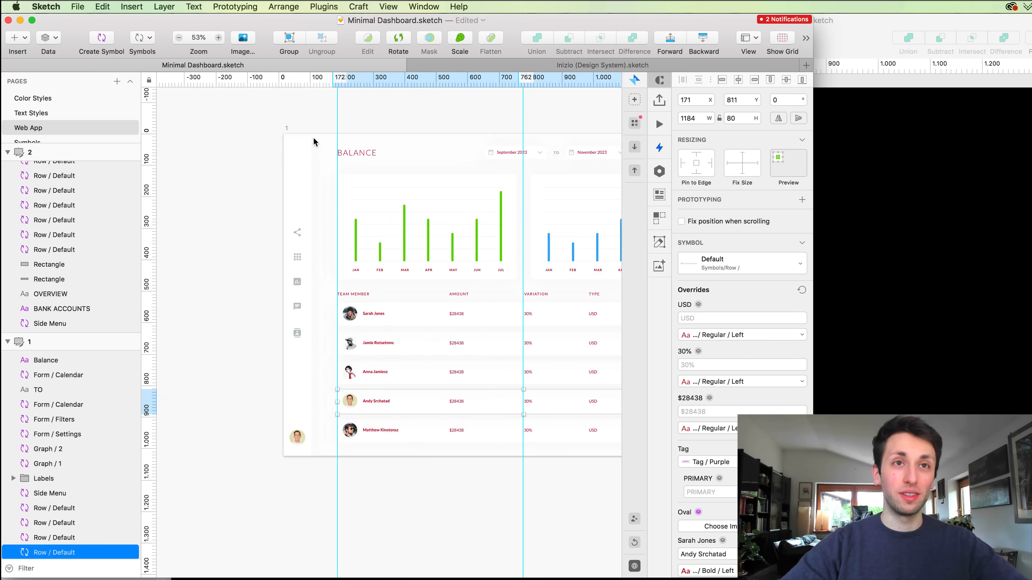
scroll(310, 139, "up", 3)
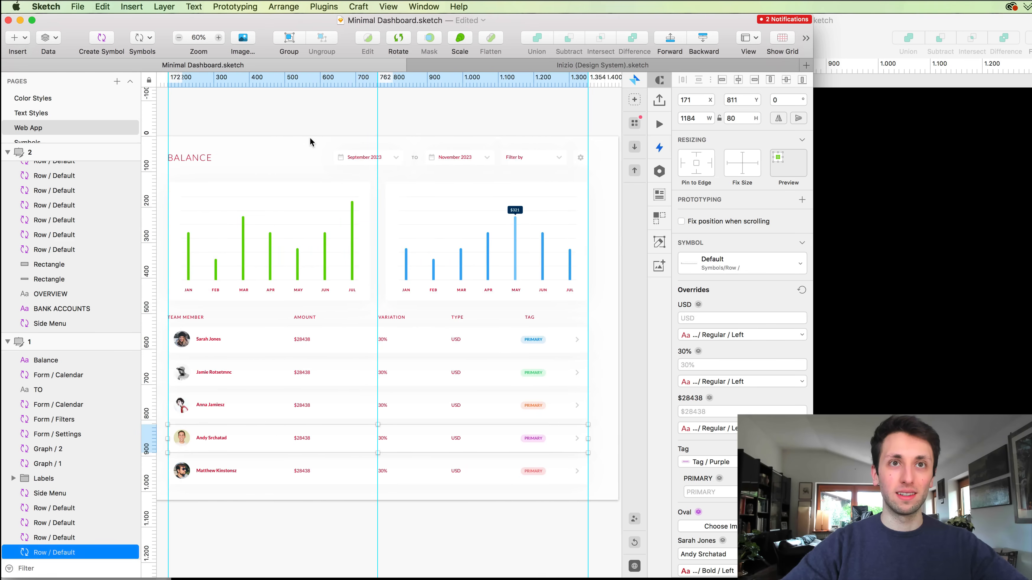
scroll(314, 135, "left", 3)
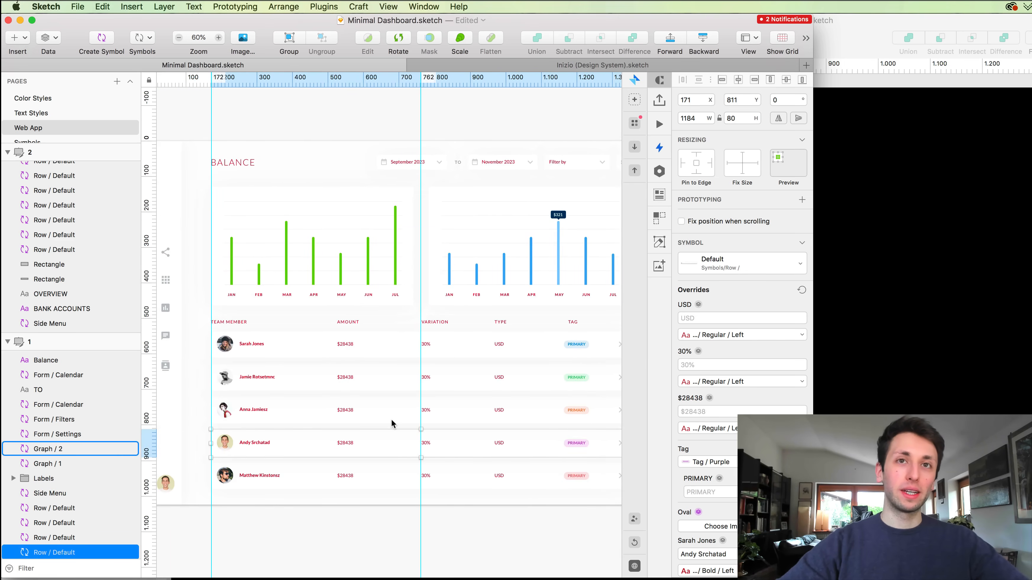
scroll(392, 422, "up", 5)
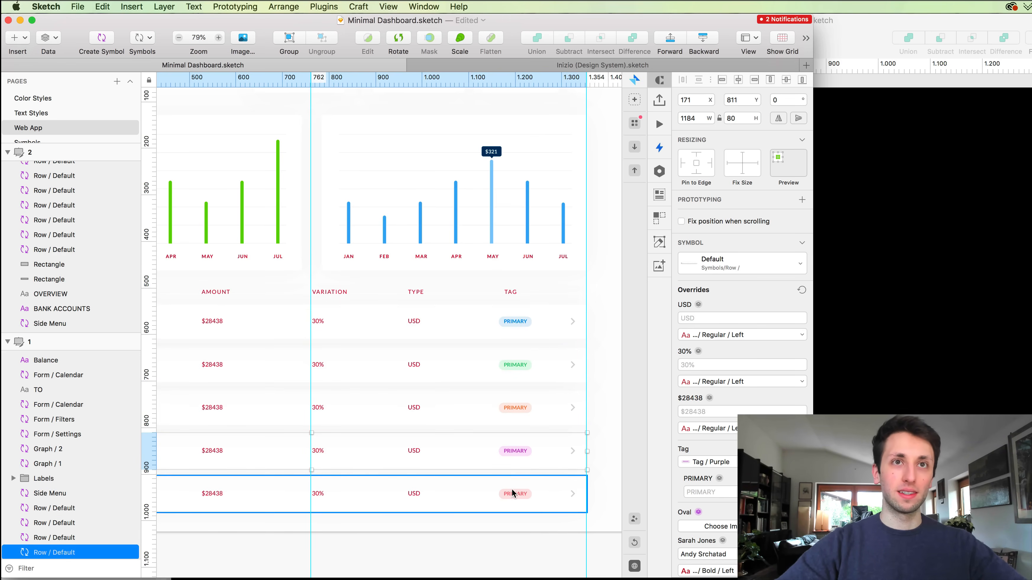
scroll(513, 494, "left", 5)
scroll(513, 493, "up", 2)
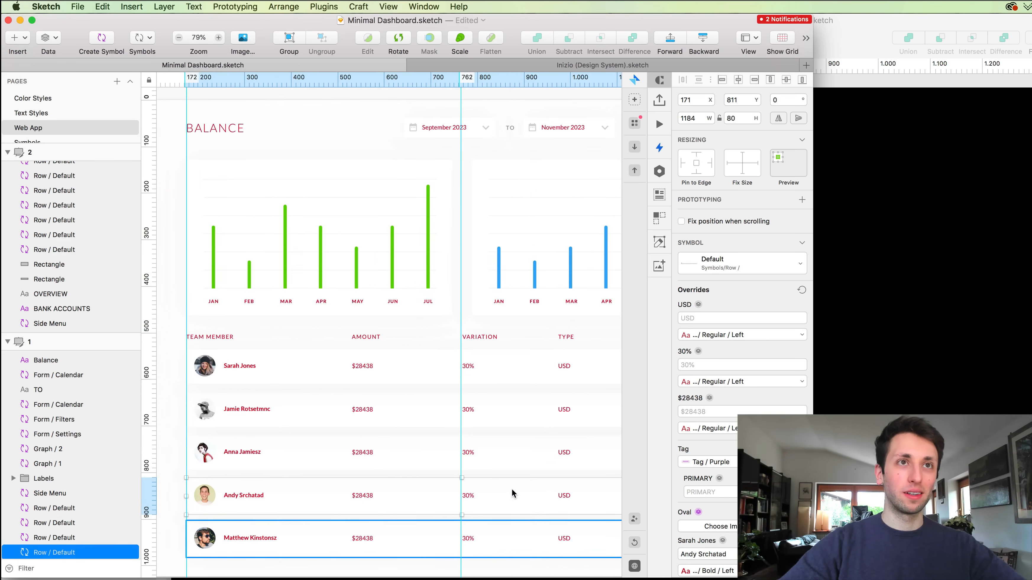
scroll(512, 494, "down", 2)
scroll(513, 494, "right", 4)
scroll(513, 494, "down", 2)
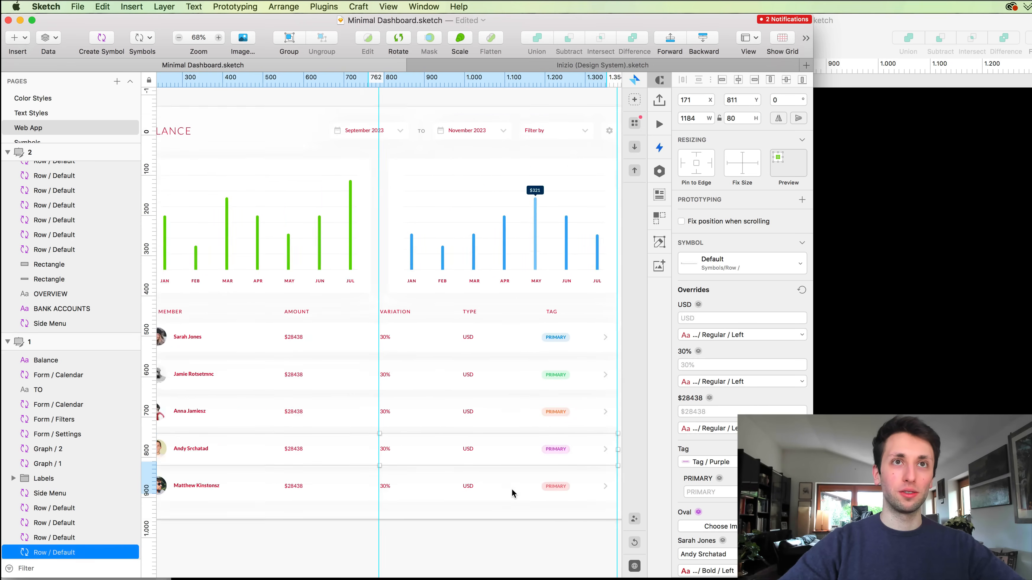
scroll(513, 493, "left", 5)
scroll(513, 493, "down", 1)
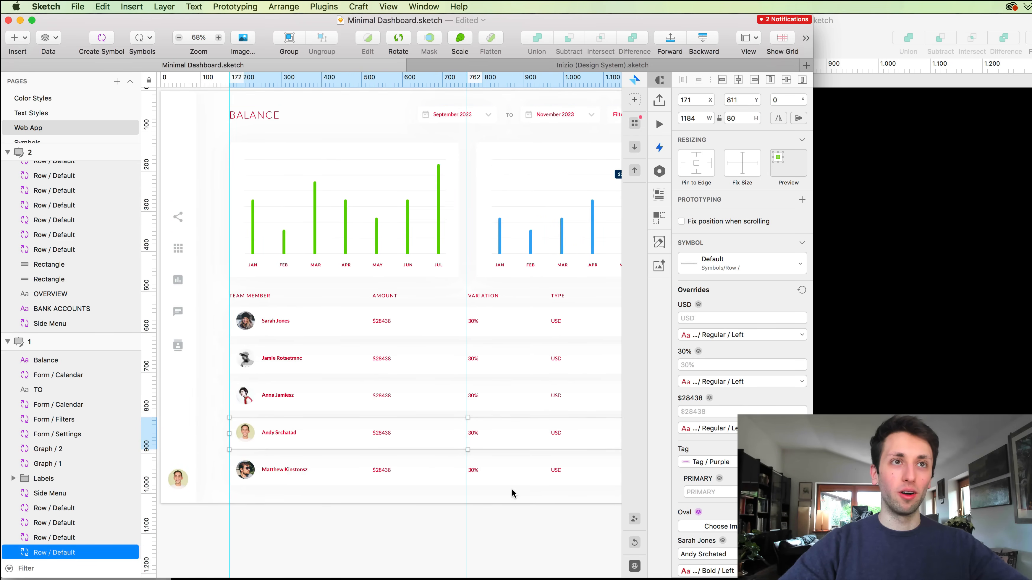
scroll(513, 494, "up", 1)
scroll(512, 494, "left", 1)
scroll(513, 494, "up", 1)
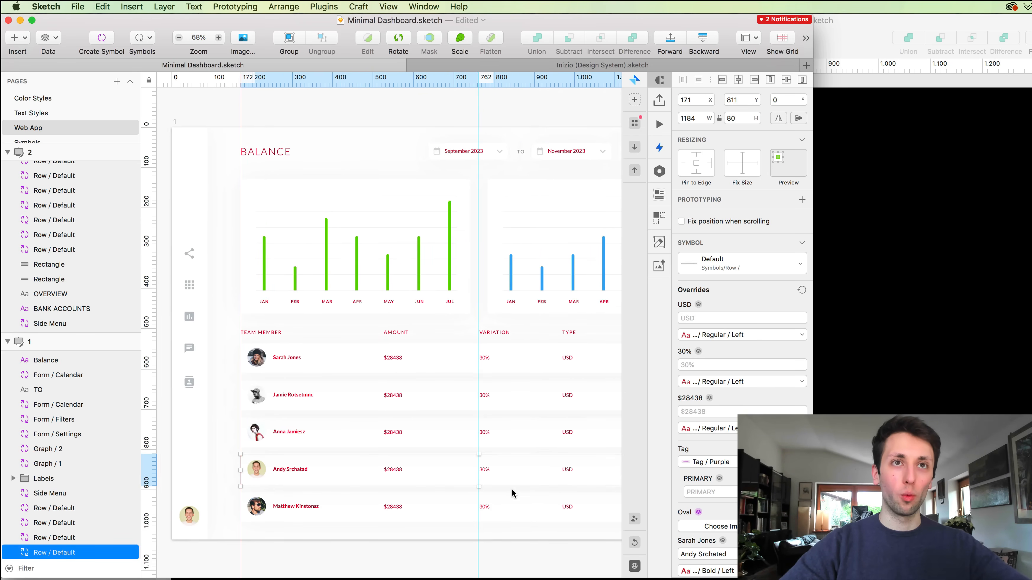
scroll(513, 493, "right", 5)
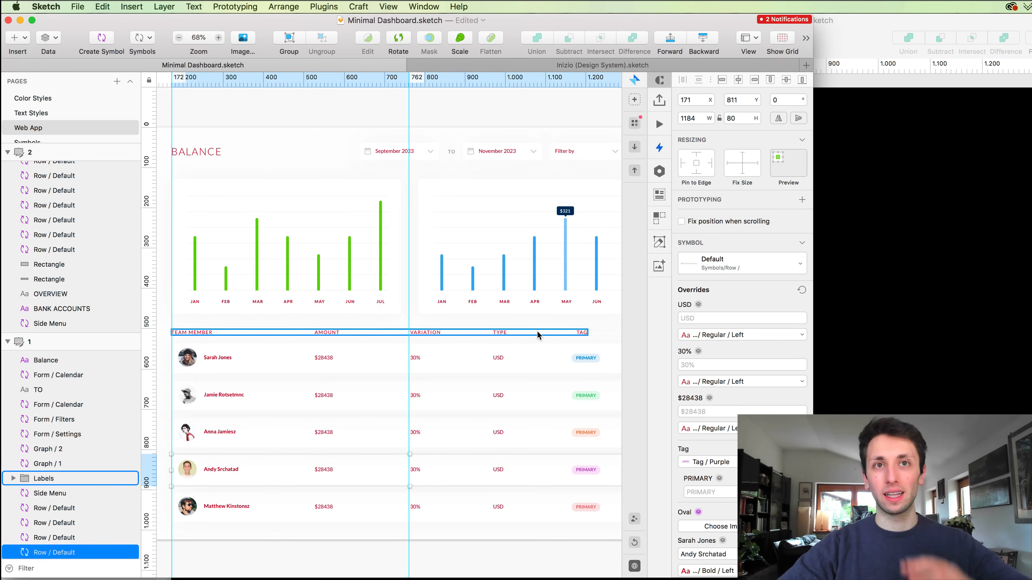
scroll(538, 334, "up", 1)
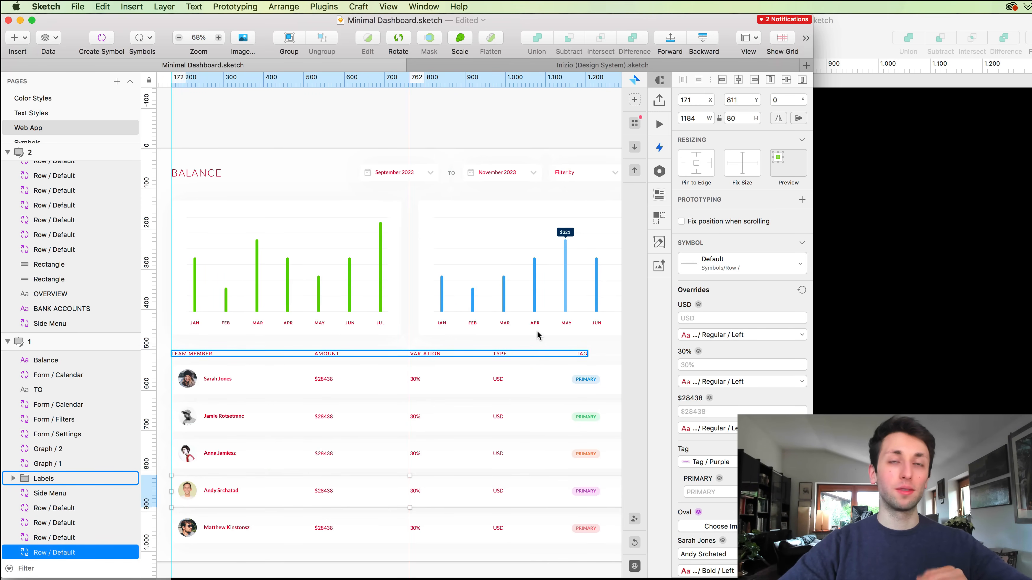
scroll(538, 335, "right", 1)
scroll(538, 335, "down", 1)
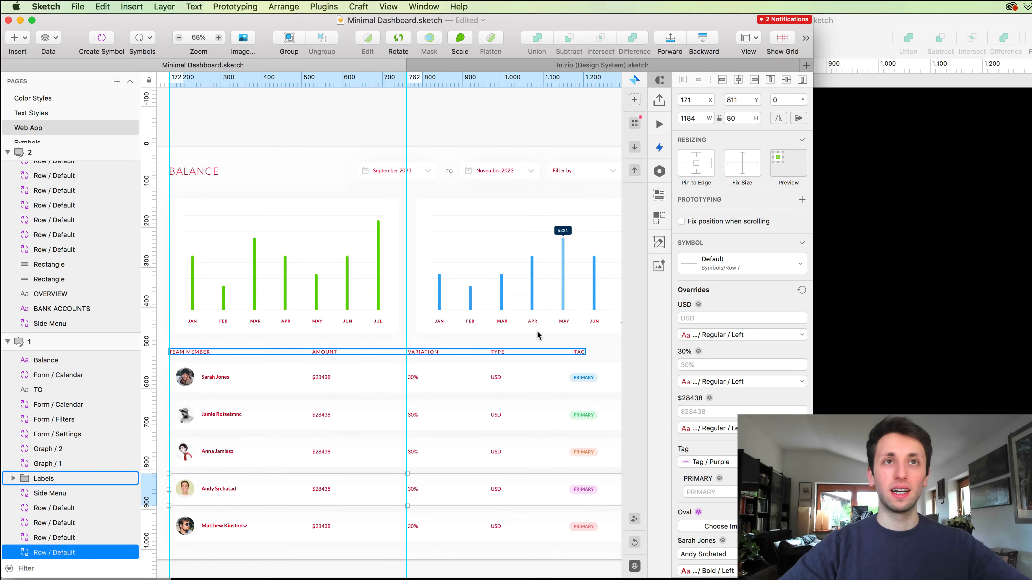
scroll(538, 336, "down", 1)
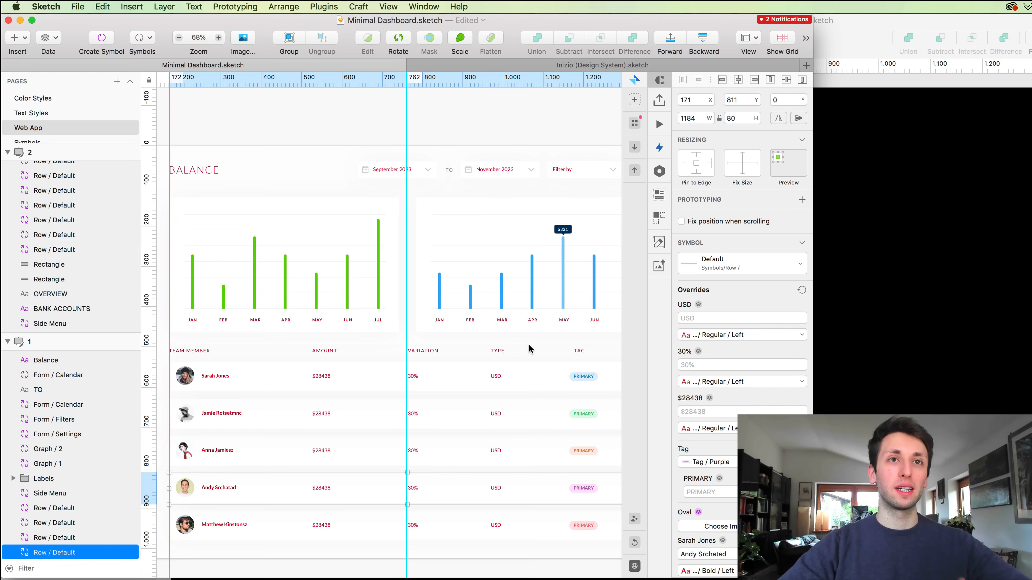
scroll(530, 340, "right", 15)
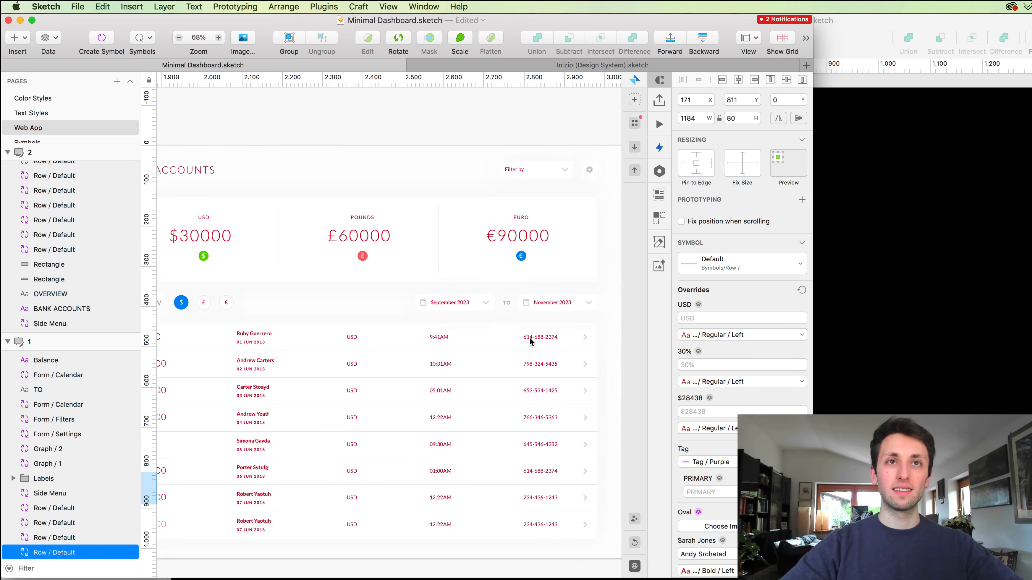
scroll(530, 340, "up", 3)
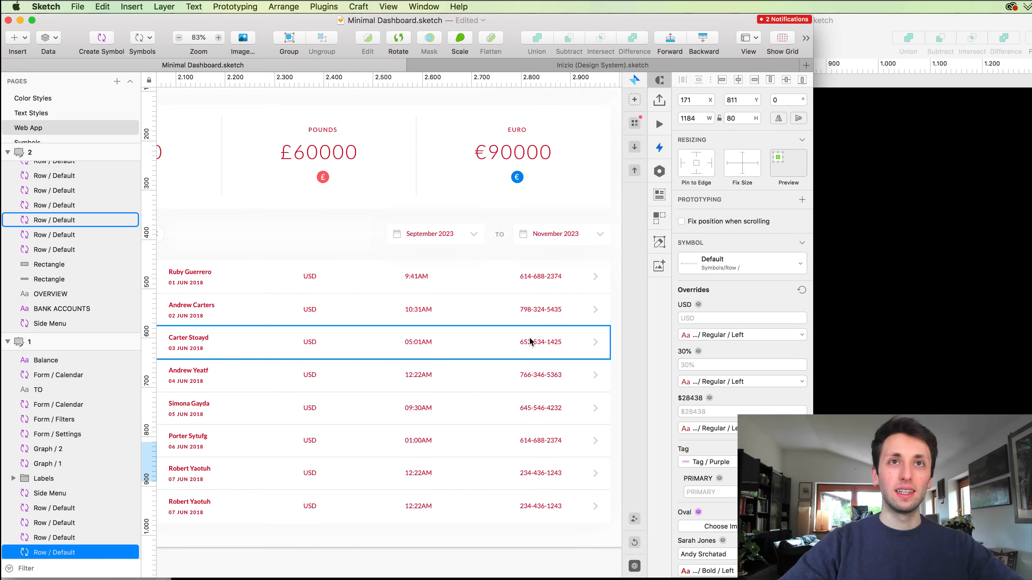
scroll(530, 340, "up", 3)
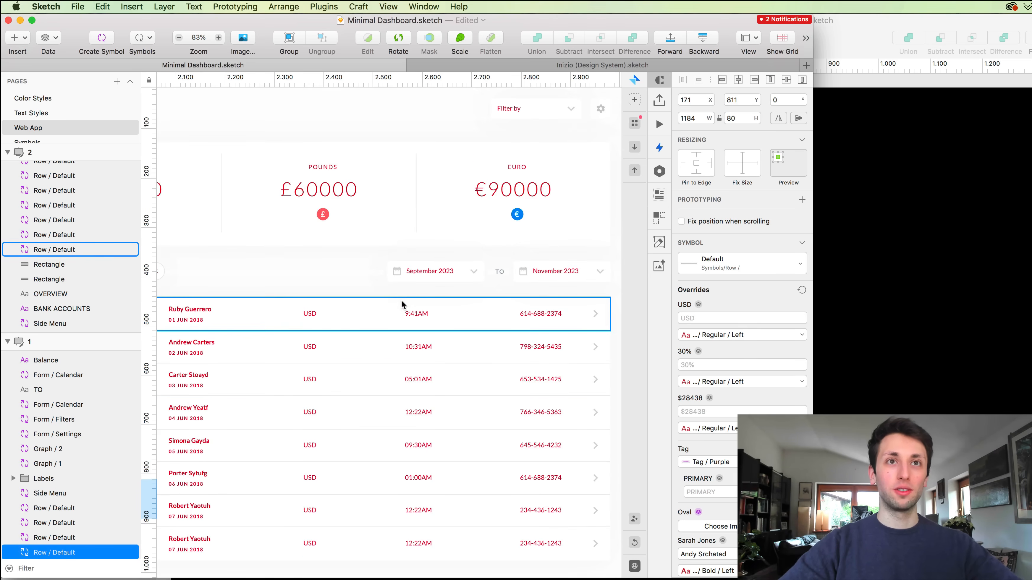
scroll(488, 313, "down", 10)
scroll(305, 292, "left", 5)
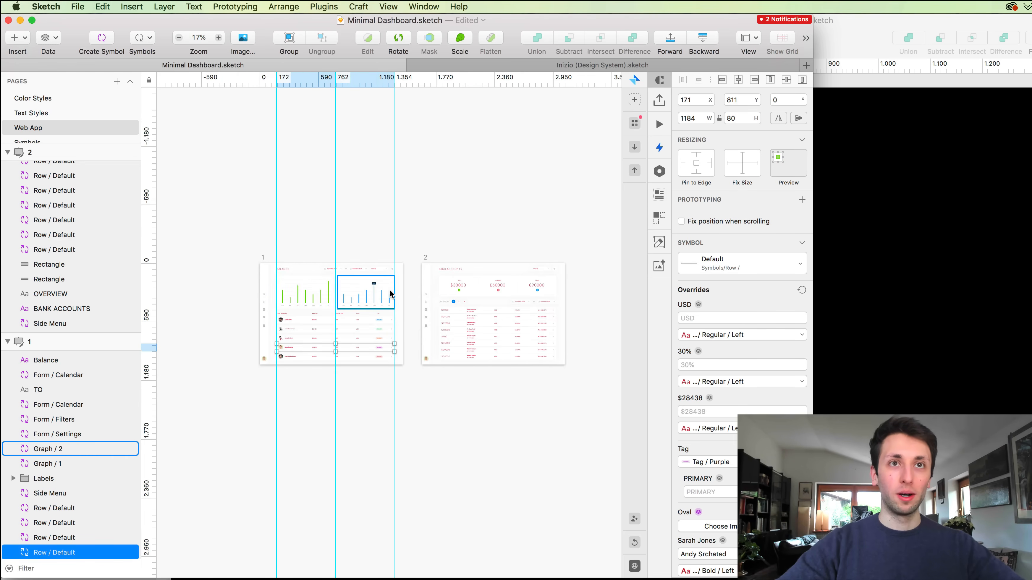
scroll(413, 321, "down", 5)
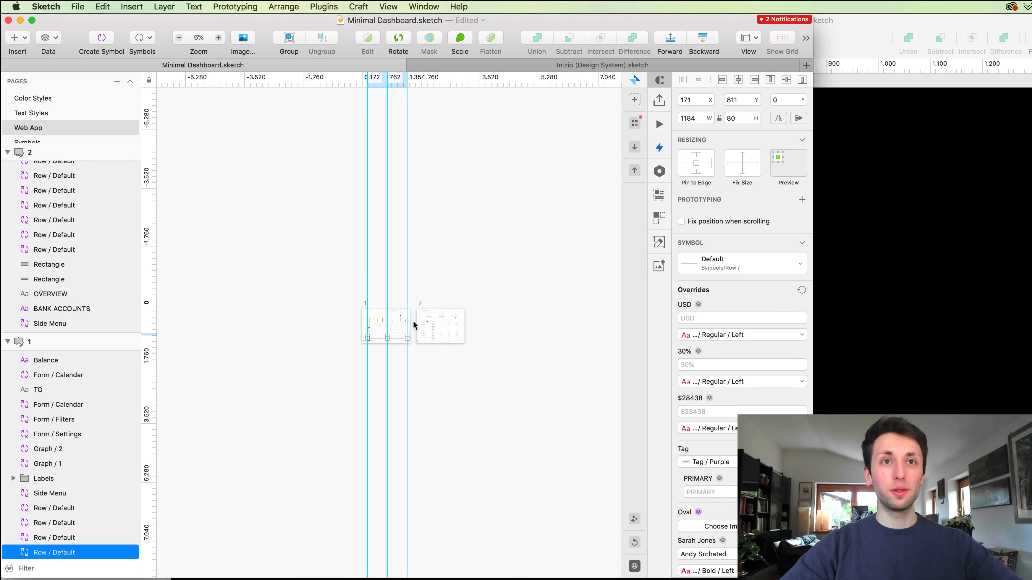
scroll(412, 321, "down", 5)
scroll(413, 321, "left", 4)
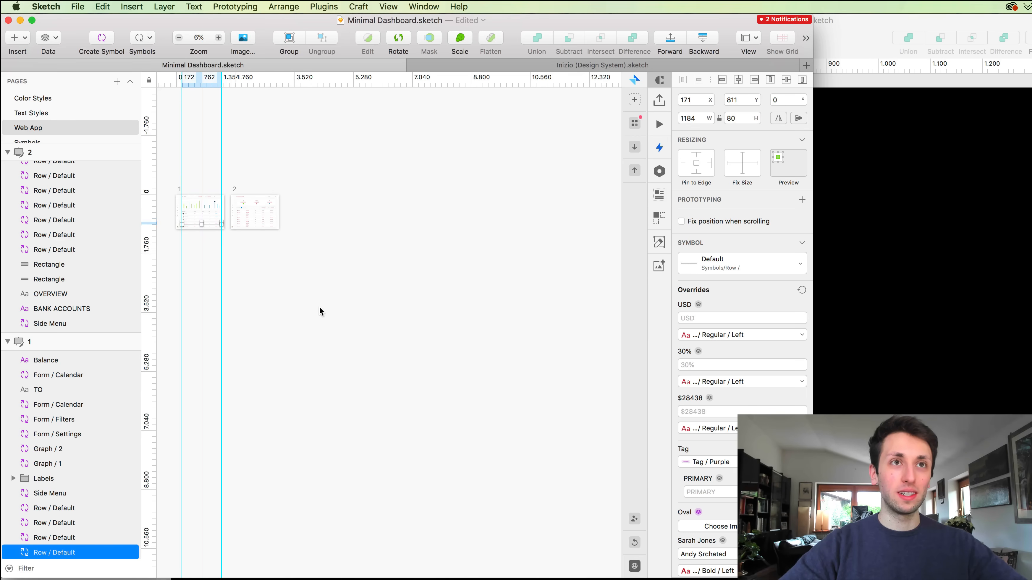
scroll(230, 177, "up", 6)
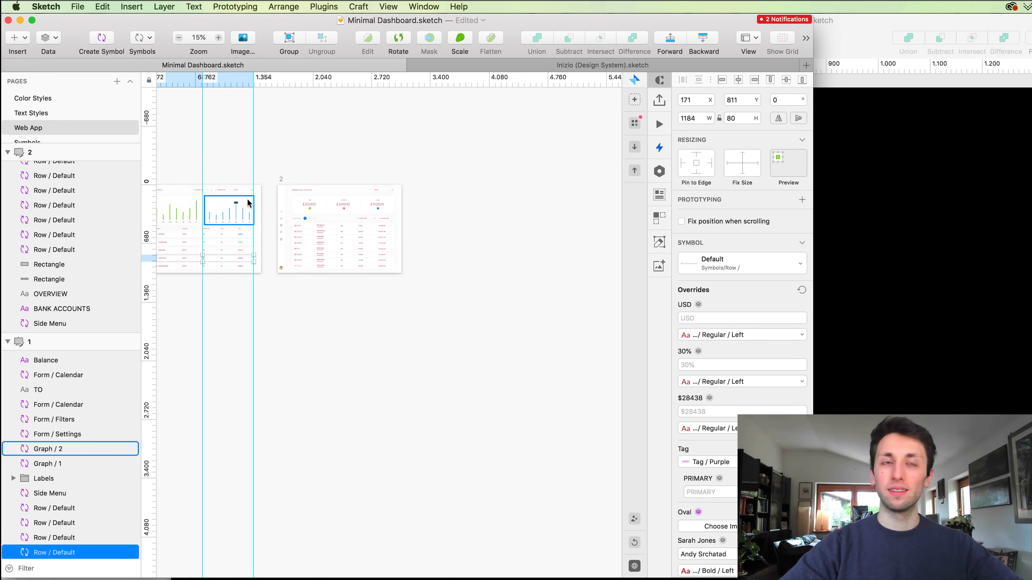
scroll(249, 203, "up", 4)
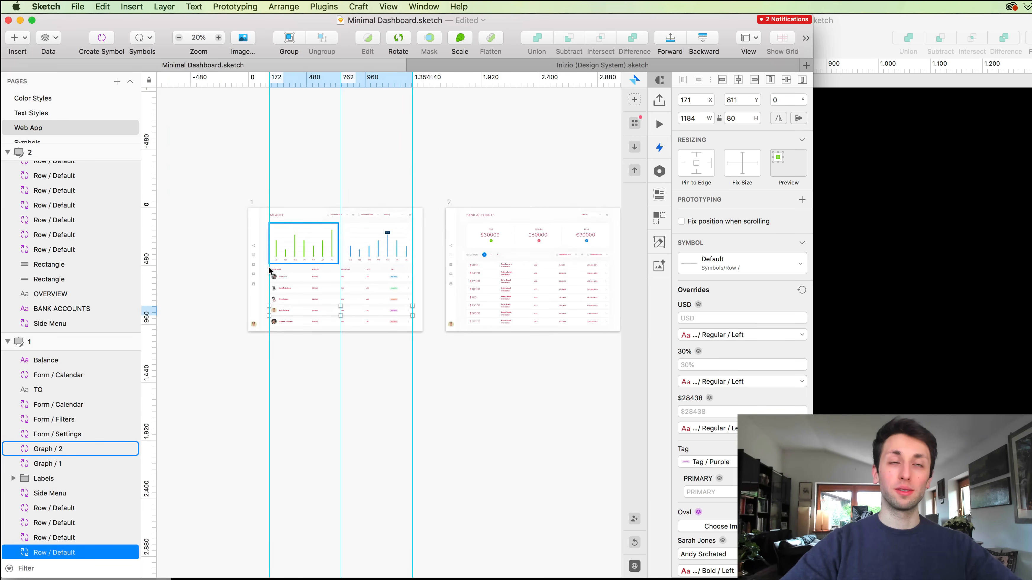
scroll(269, 271, "up", 2)
scroll(269, 270, "up", 3)
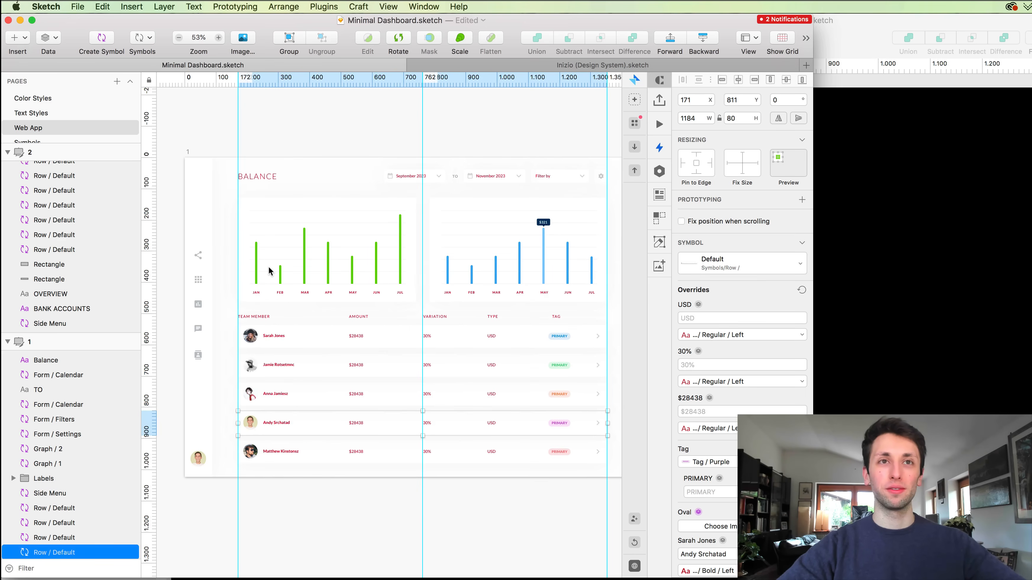
left_click(269, 271)
scroll(307, 285, "right", 2)
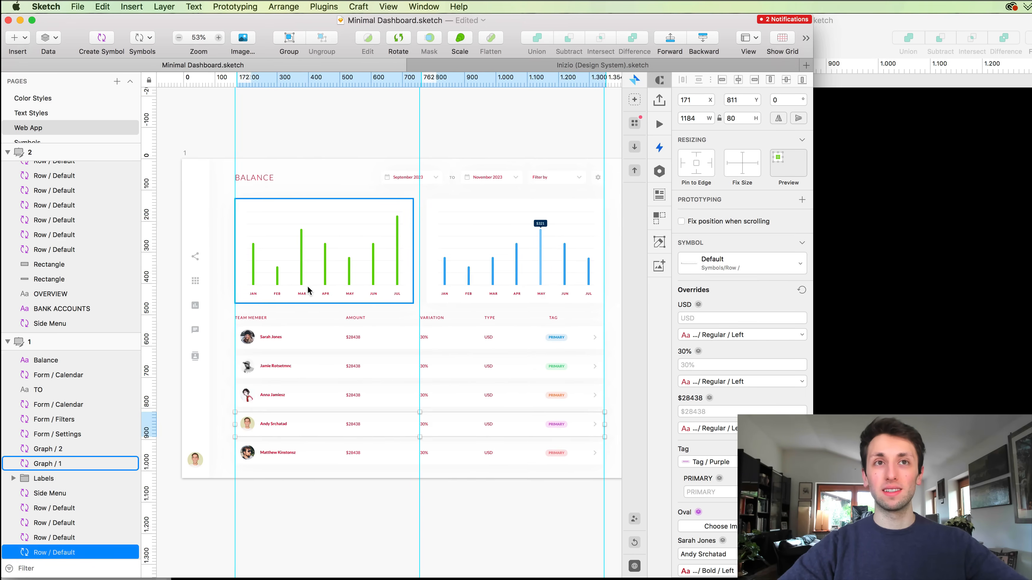
scroll(307, 285, "right", 1)
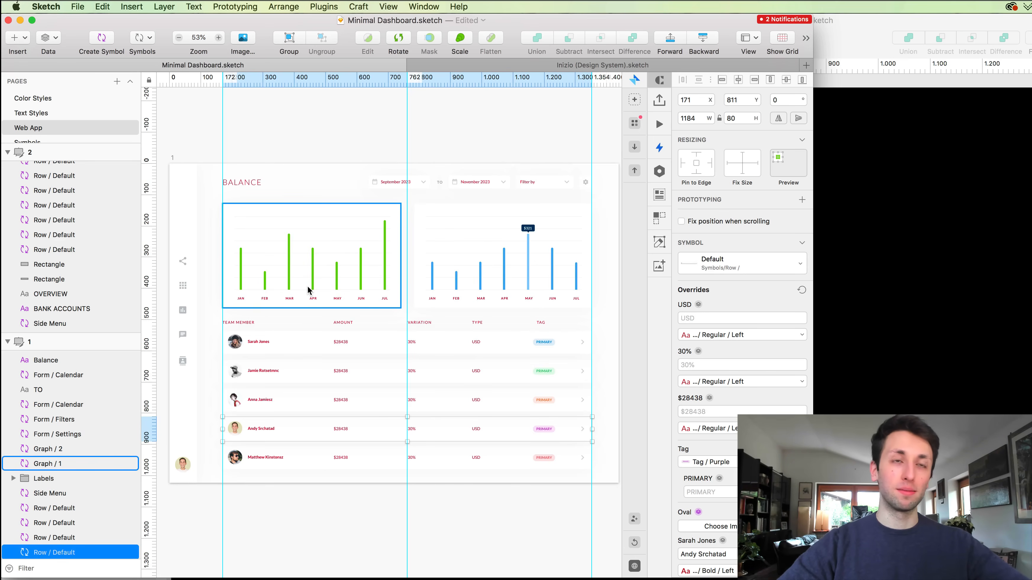
scroll(308, 290, "up", 1)
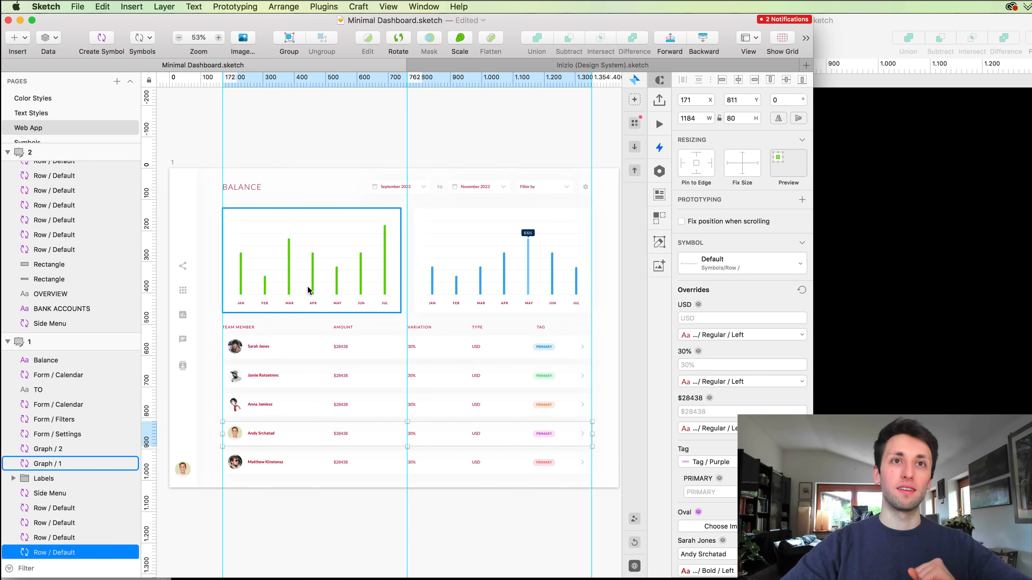
scroll(308, 290, "up", 1)
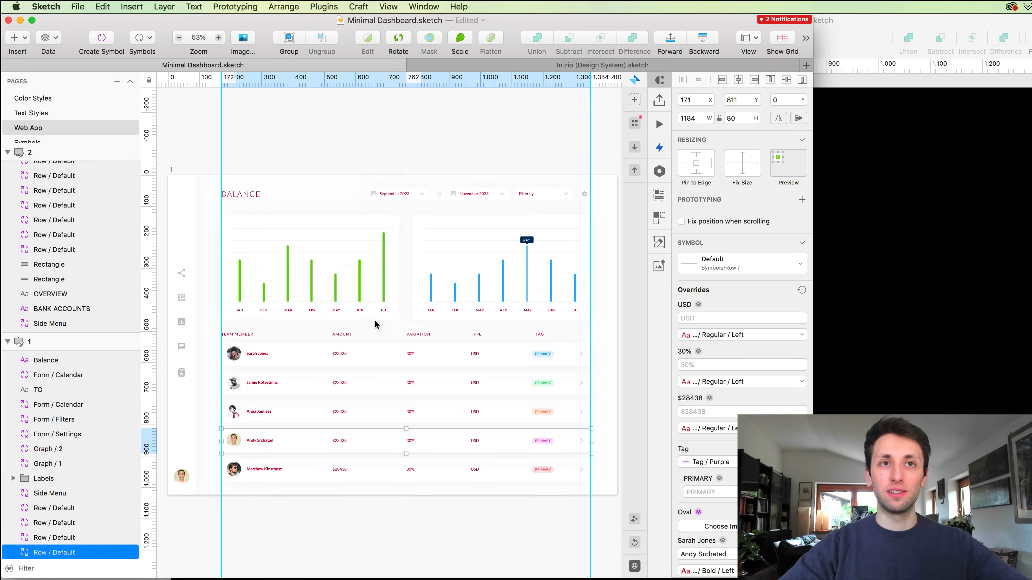
scroll(375, 321, "down", 1)
scroll(375, 321, "down", 1)
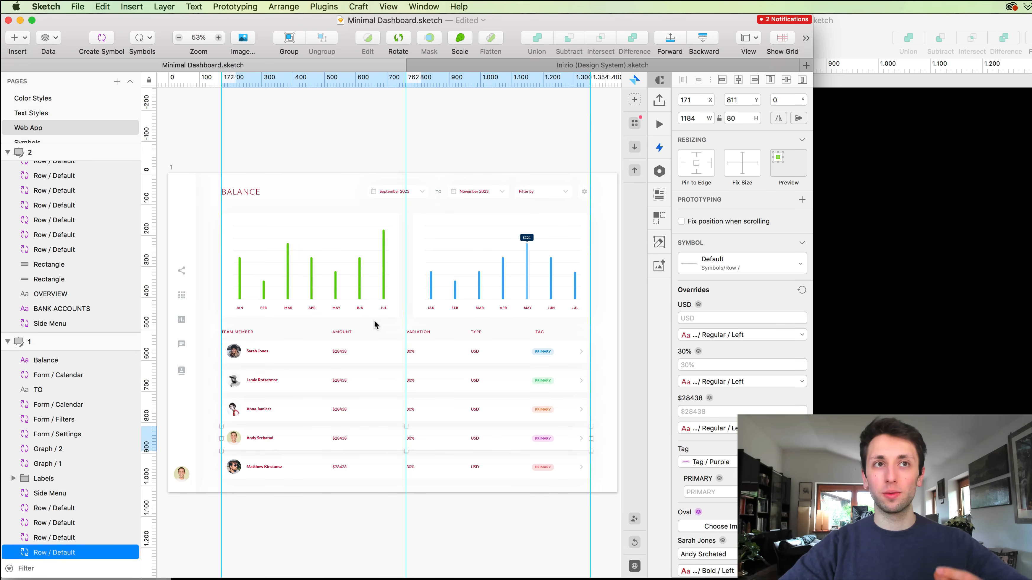
scroll(374, 320, "down", 1)
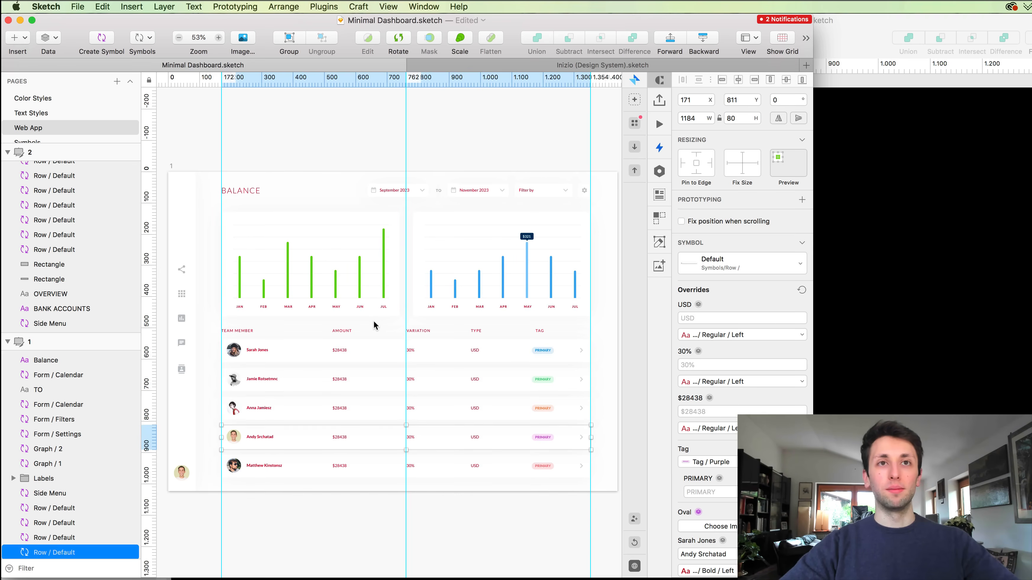
scroll(374, 324, "up", 2)
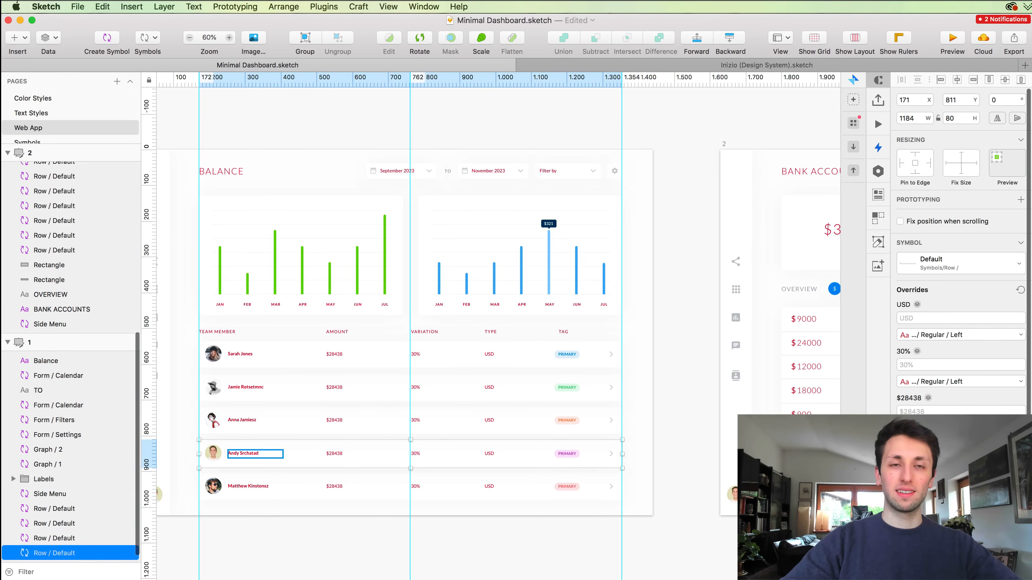
Deselect the table row on the Balance artboard and switch to the Inizio (Design System) document.
left_click(722, 524)
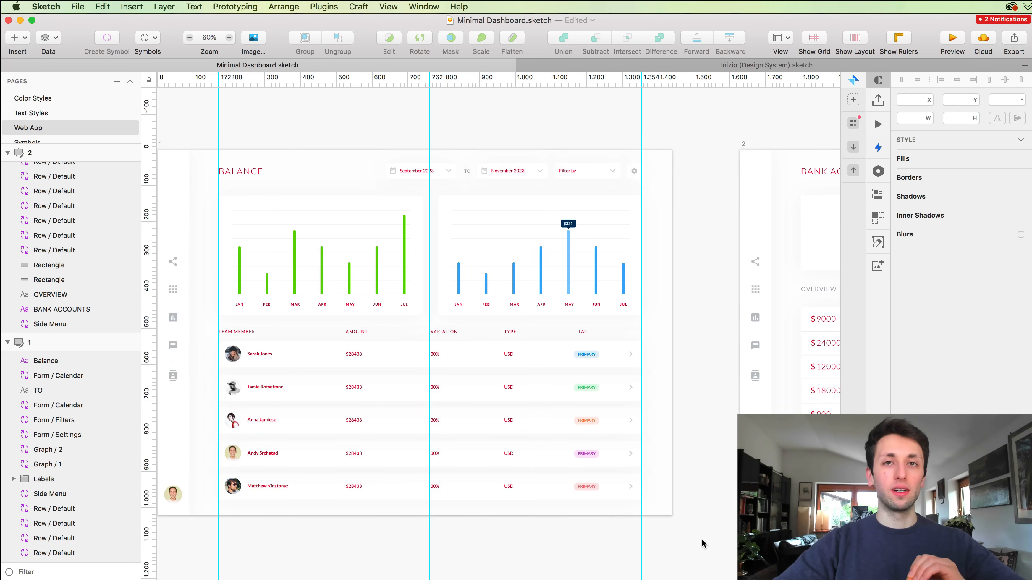
scroll(703, 541, "left", 4)
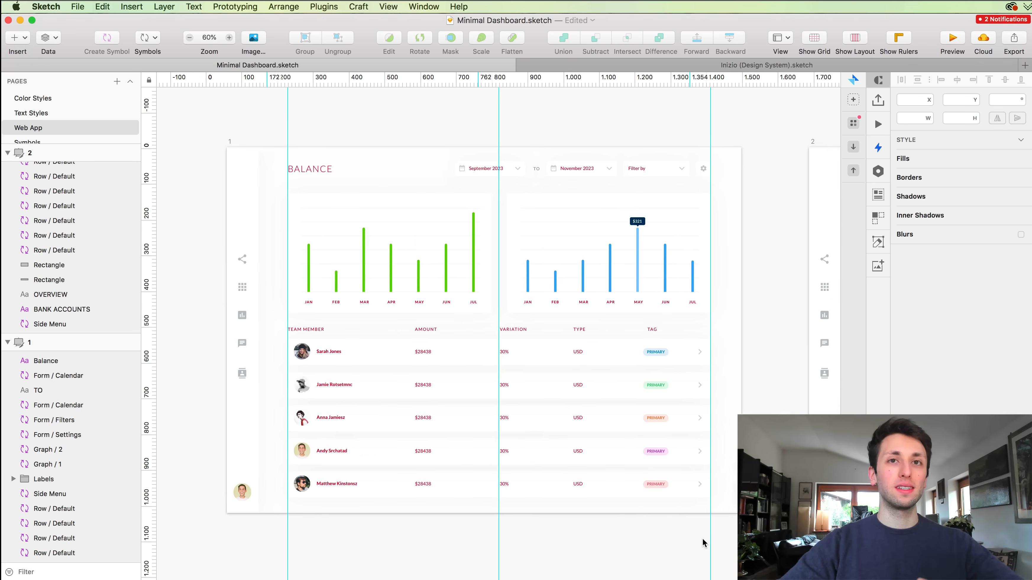
left_click(703, 541)
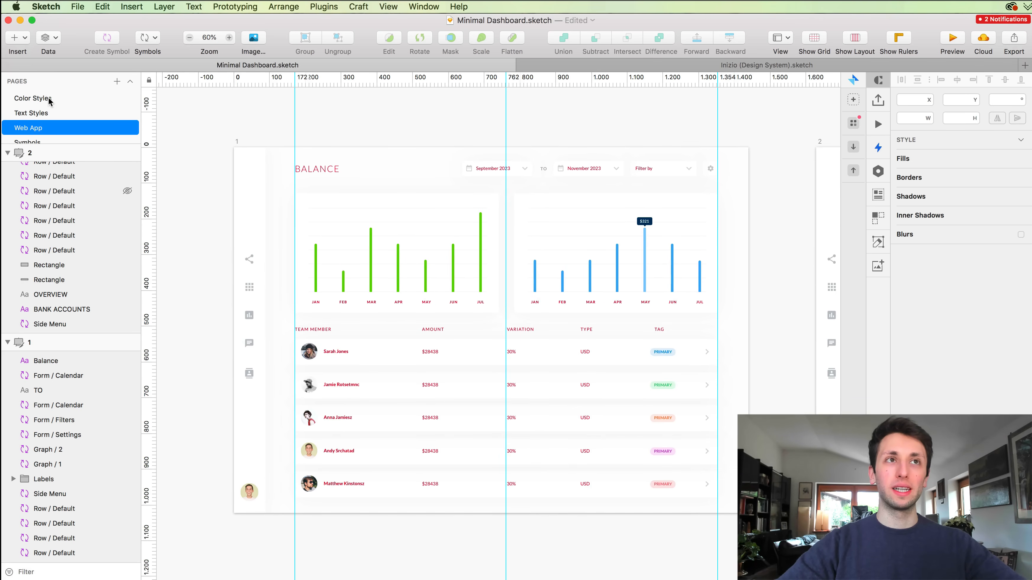
left_click(673, 66)
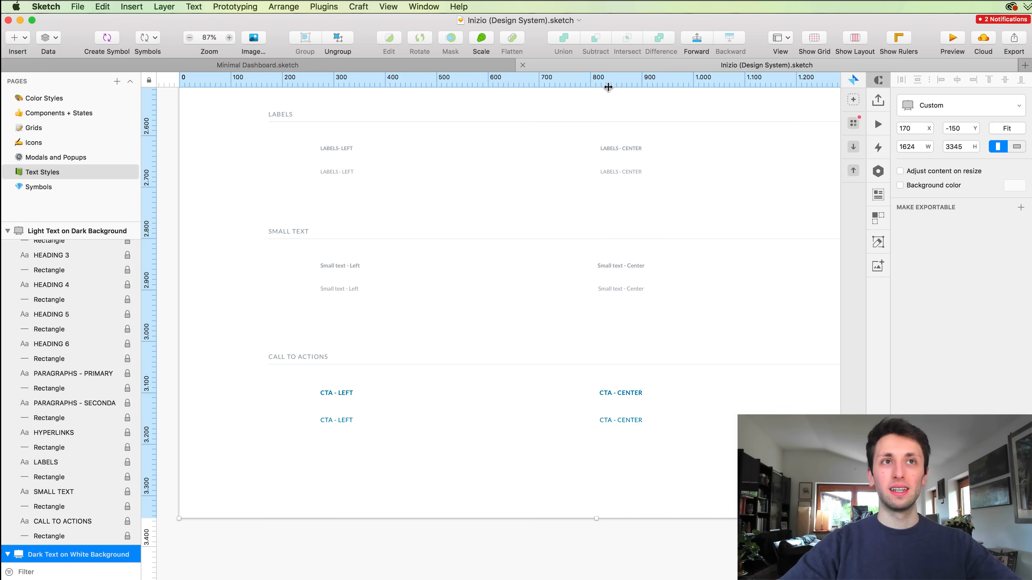
Go to the Color Styles page of the Inizio design system and examine its solid and outline swatches from Primary to White.
left_click(38, 100)
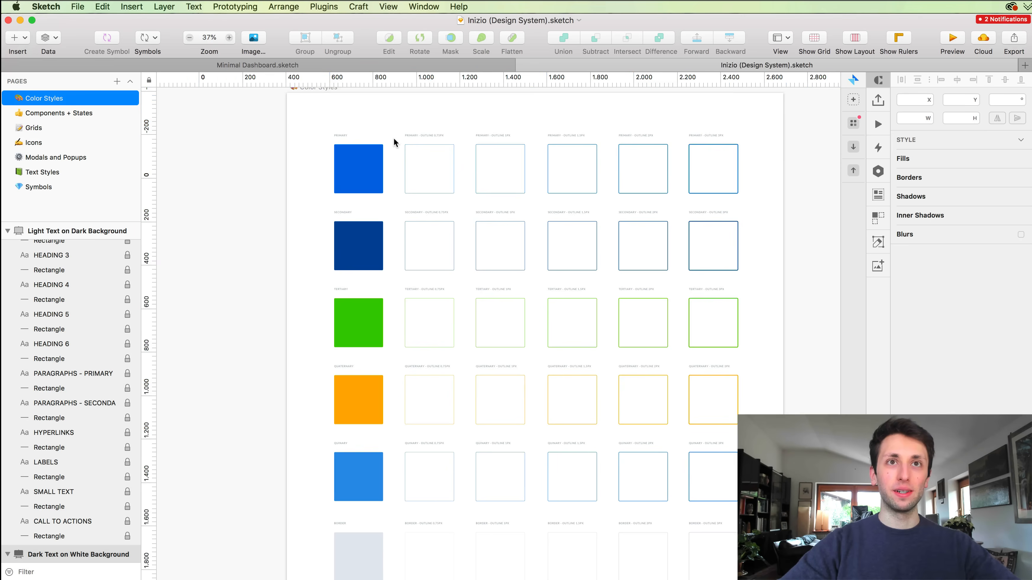
scroll(430, 231, "down", 5)
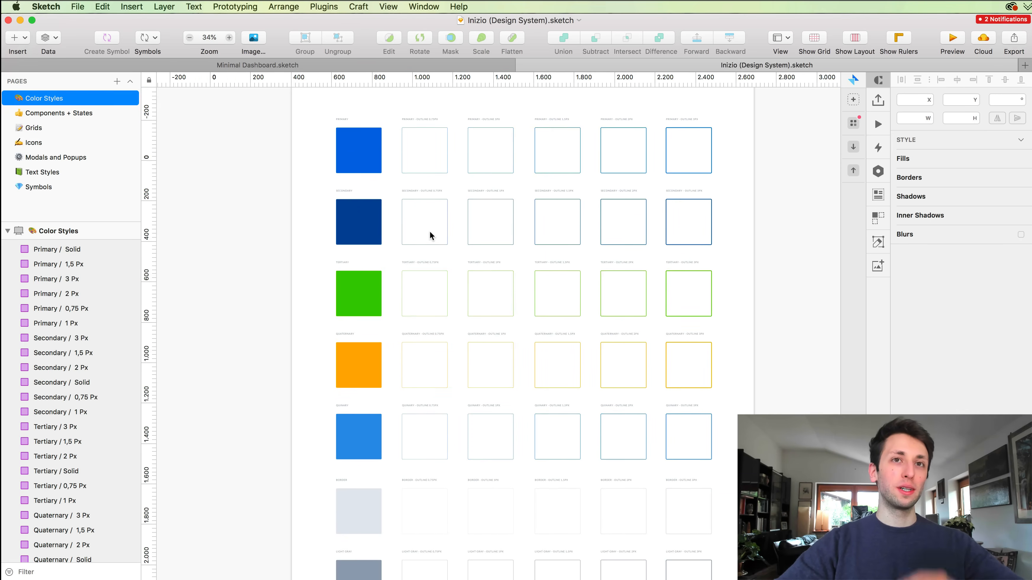
scroll(430, 231, "down", 2)
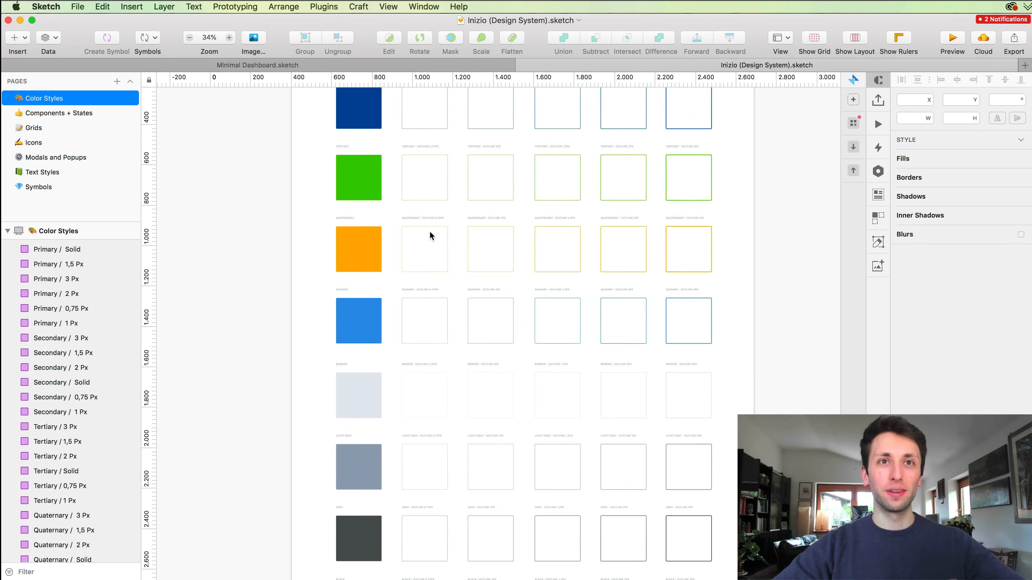
scroll(431, 230, "down", 6)
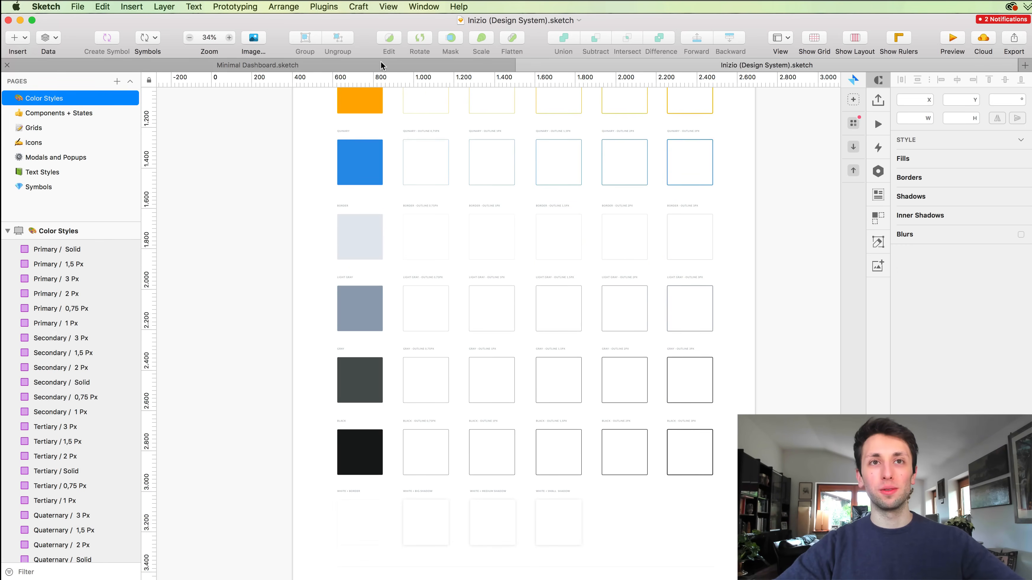
Switch back to the Minimal Dashboard document and view the Balance artboard slightly closer.
left_click(381, 66)
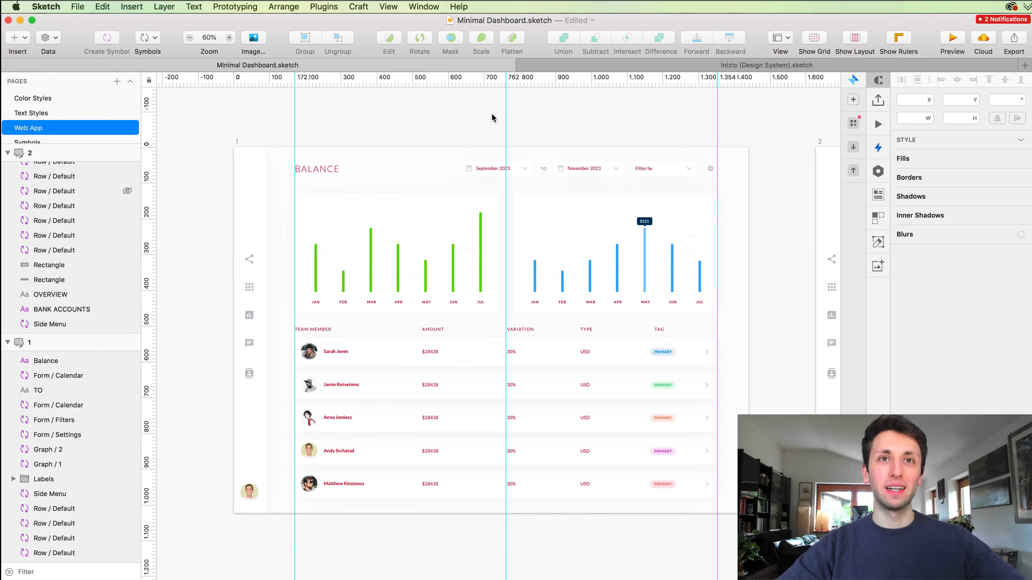
scroll(486, 110, "up", 1)
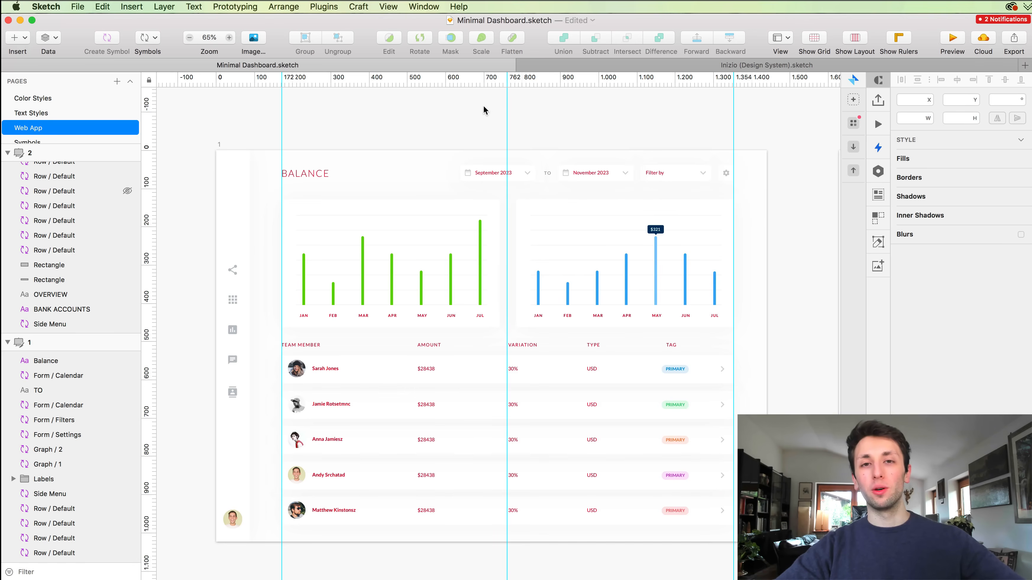
scroll(483, 110, "down", 1)
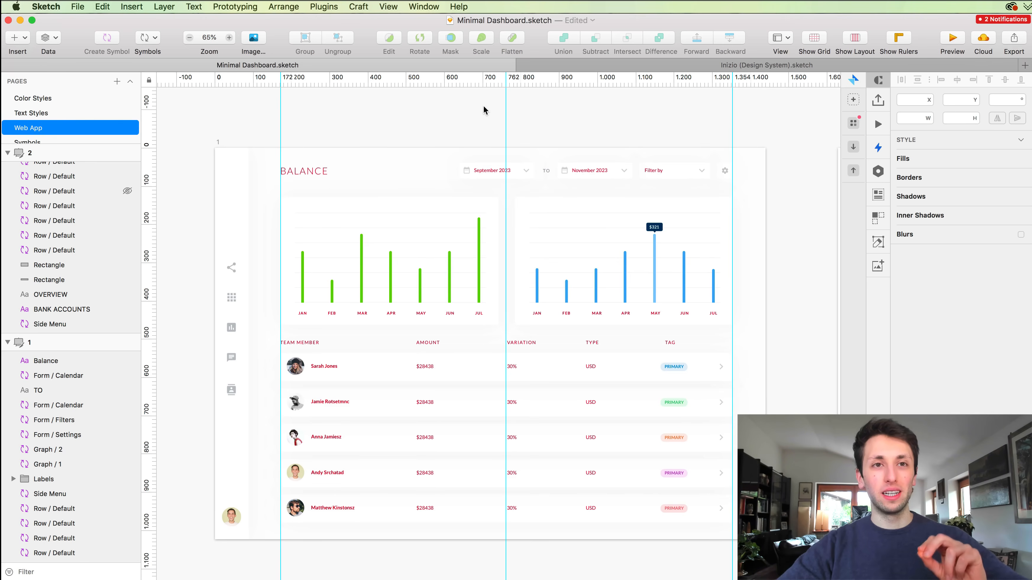
scroll(483, 110, "down", 1)
scroll(483, 108, "down", 2)
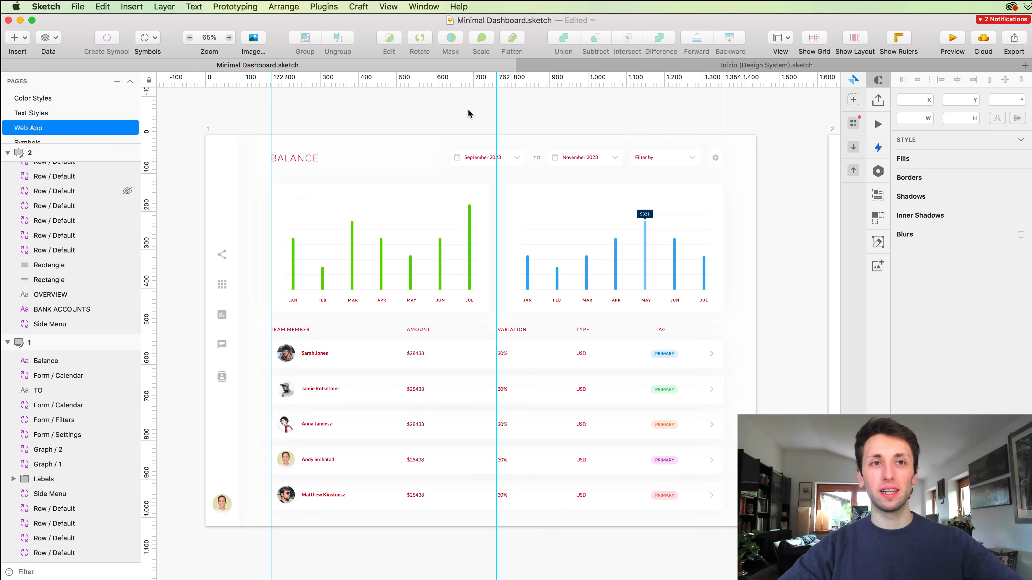
scroll(468, 113, "down", 1)
scroll(468, 113, "right", 1)
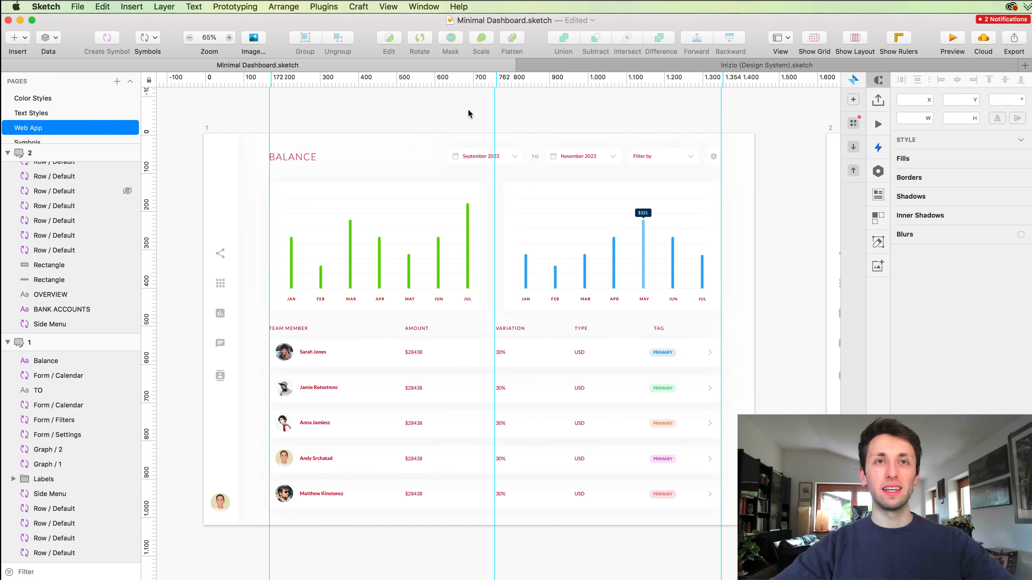
scroll(462, 108, "left", 1)
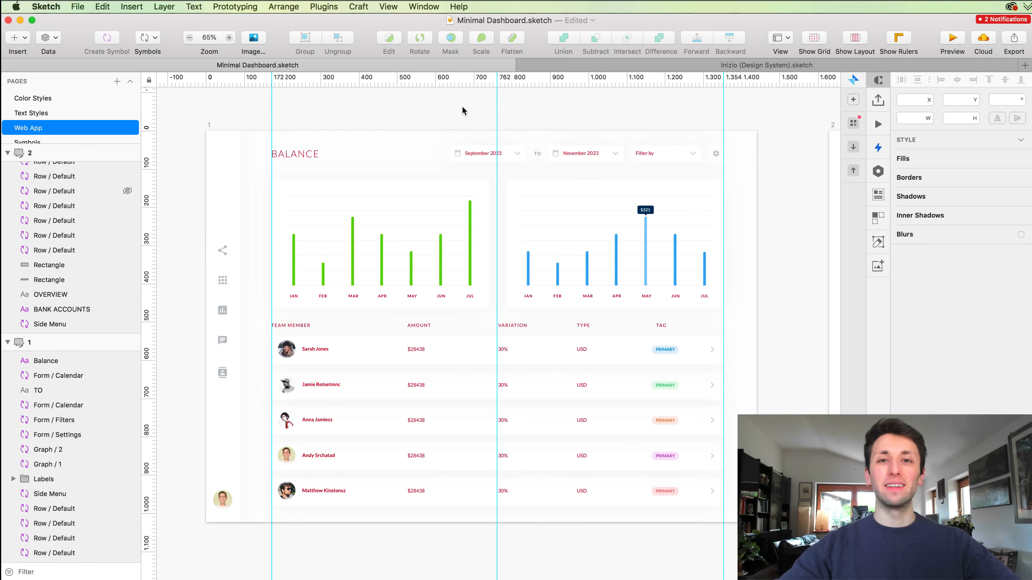